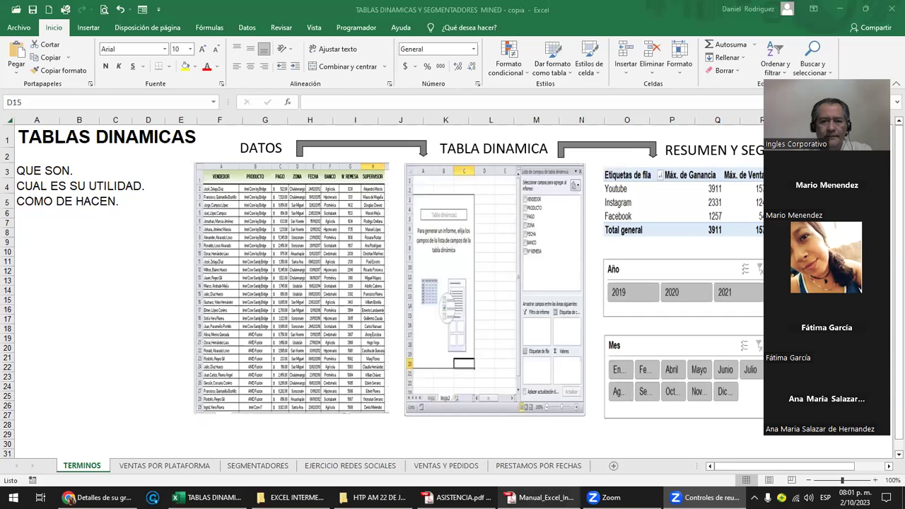
Switch from the Excel workbook to Manual_Excel_Intermedio.pdf in Adobe Reader
key(alt+Tab)
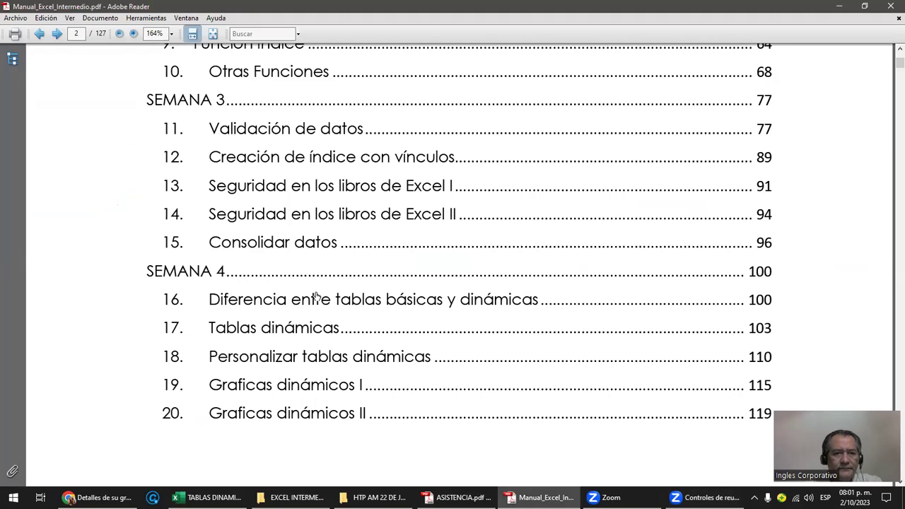
From the table of contents, jump to chapter 17 'Tablas dinámicas' on page 104
scroll(317, 295, down, 3)
scroll(317, 294, down, 2)
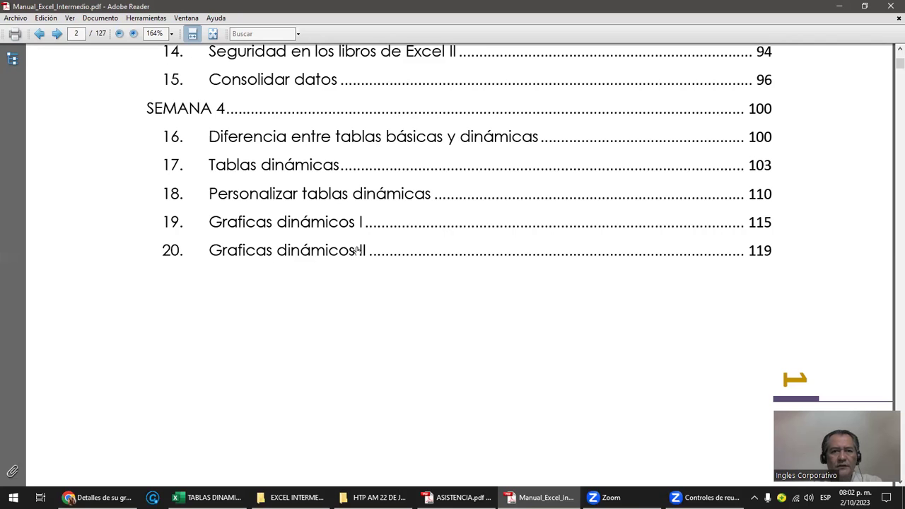
click(287, 167)
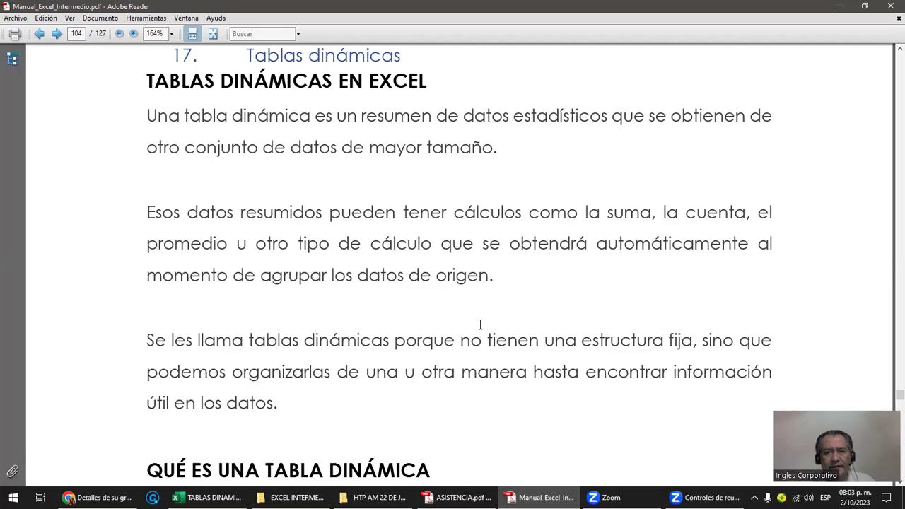
Highlight the phrases 'estructura fija' and 'datos de origen' in the pivot-table introduction
drag(581, 340, 693, 343)
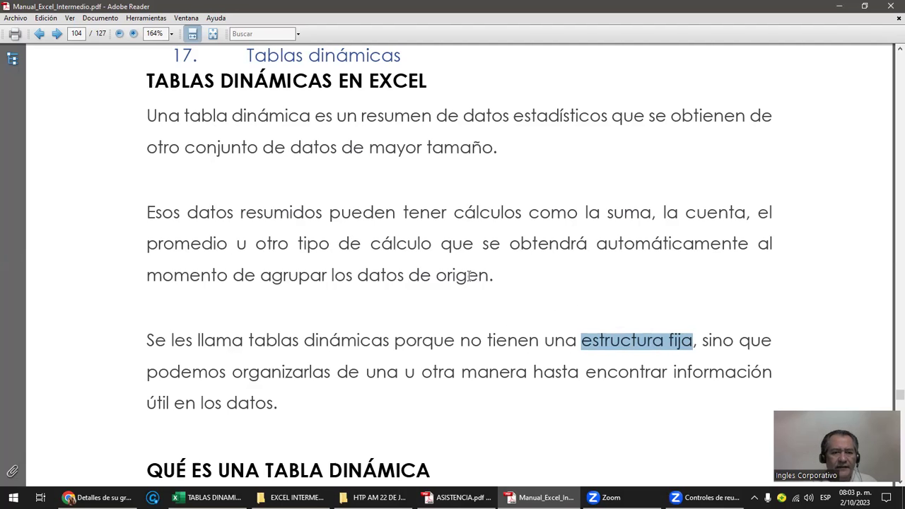
drag(359, 275, 471, 281)
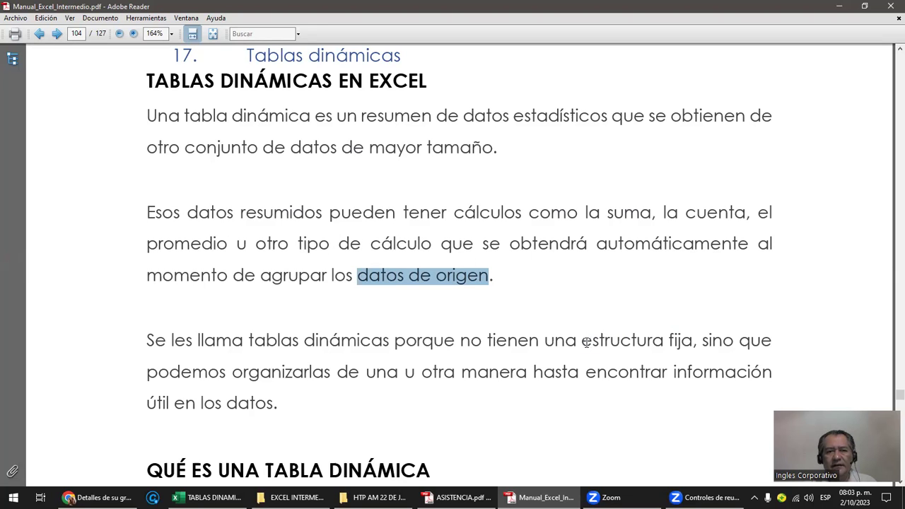
scroll(299, 294, down, 1)
scroll(300, 294, down, 2)
scroll(300, 294, down, 4)
scroll(301, 294, down, 2)
scroll(301, 293, down, 2)
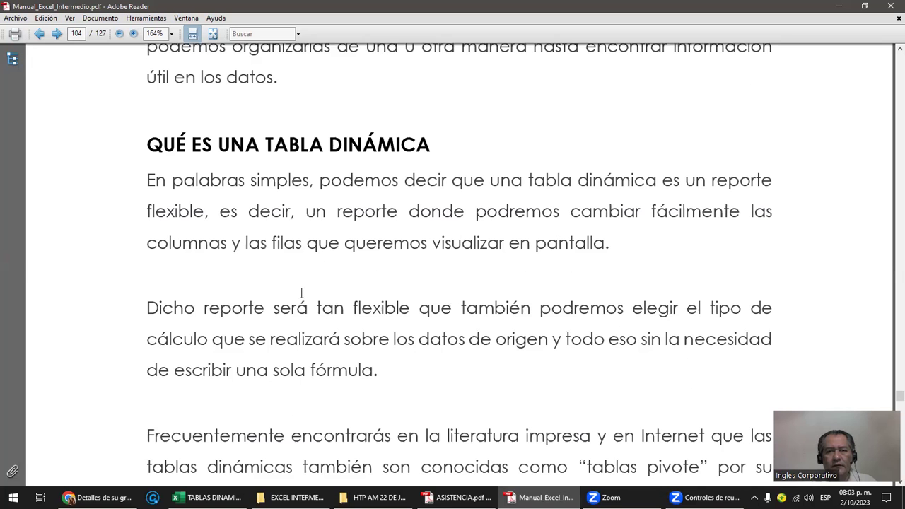
scroll(301, 293, down, 1)
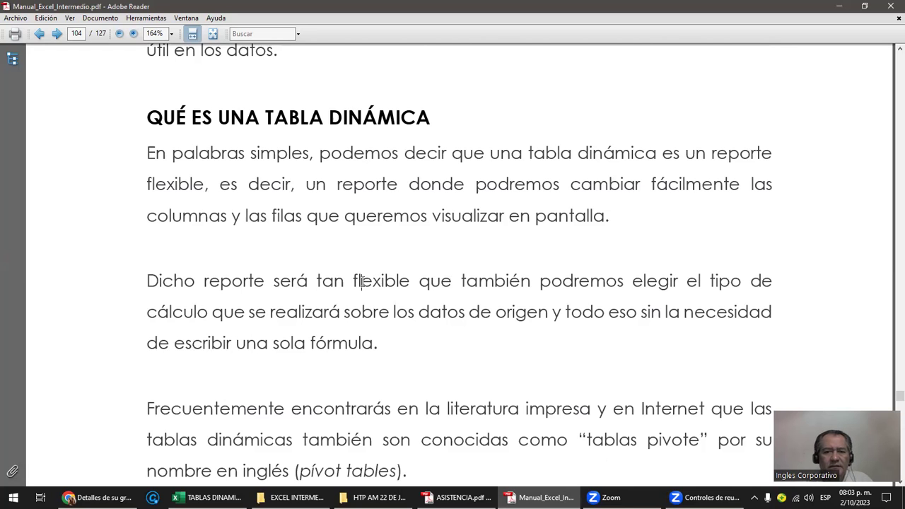
scroll(362, 281, down, 2)
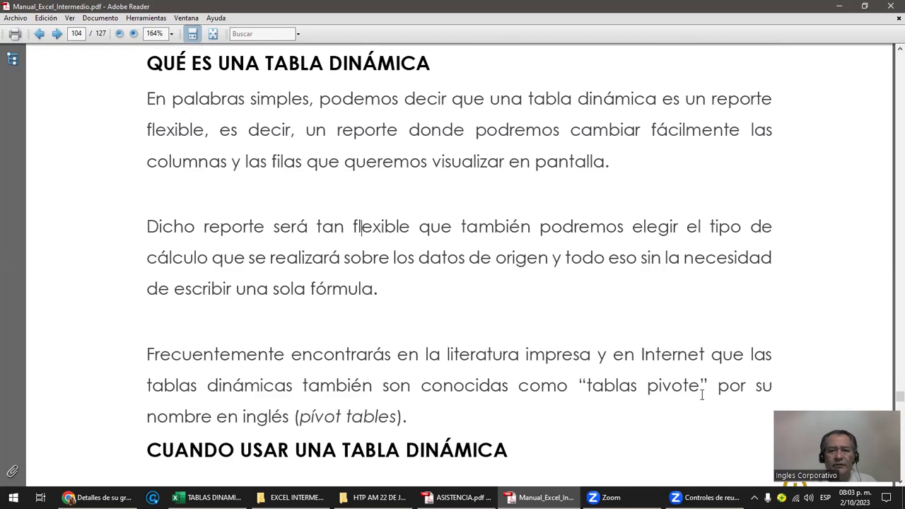
Highlight 'tablas pivote' and continue to the 'Cuando usar una tabla dinámica' section on page 105
drag(701, 388, 588, 392)
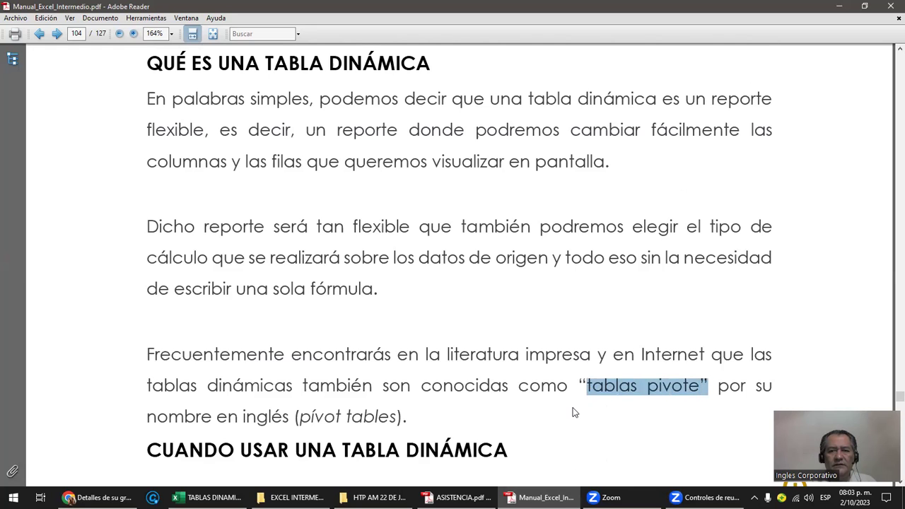
scroll(570, 410, down, 3)
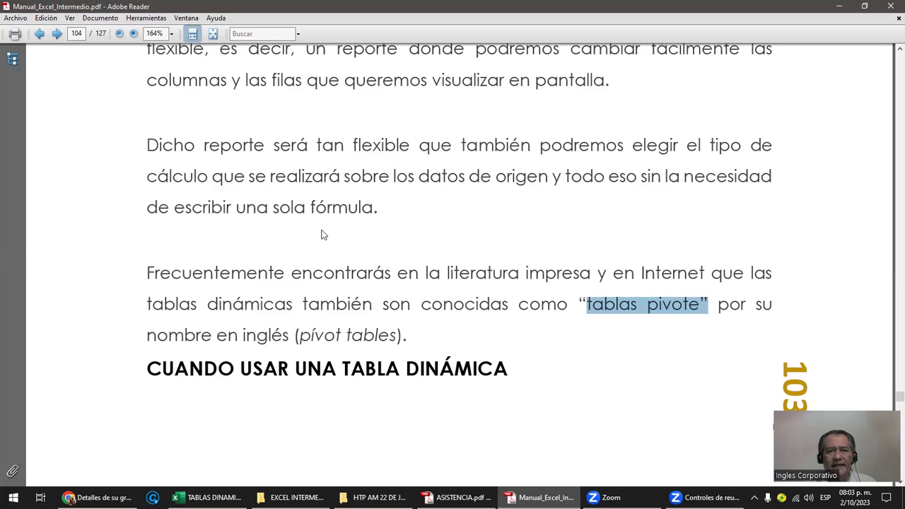
scroll(322, 235, down, 7)
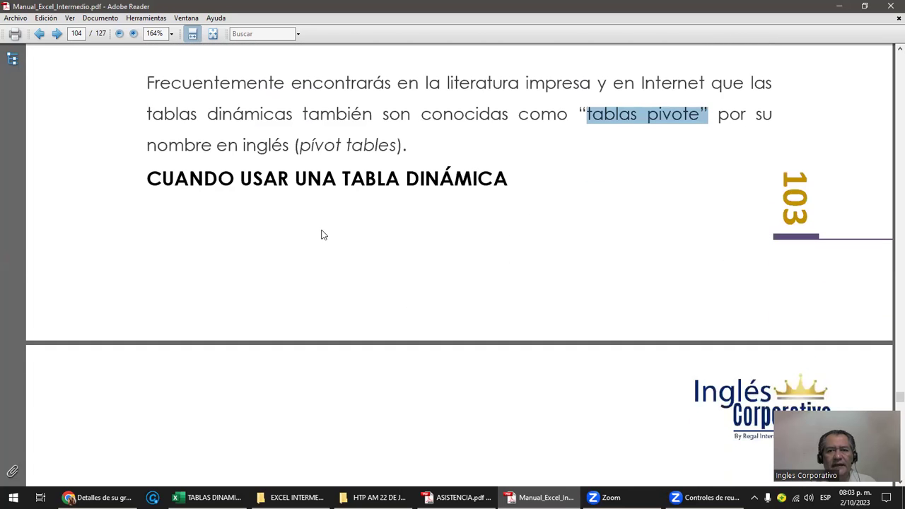
scroll(322, 235, down, 2)
scroll(322, 234, down, 2)
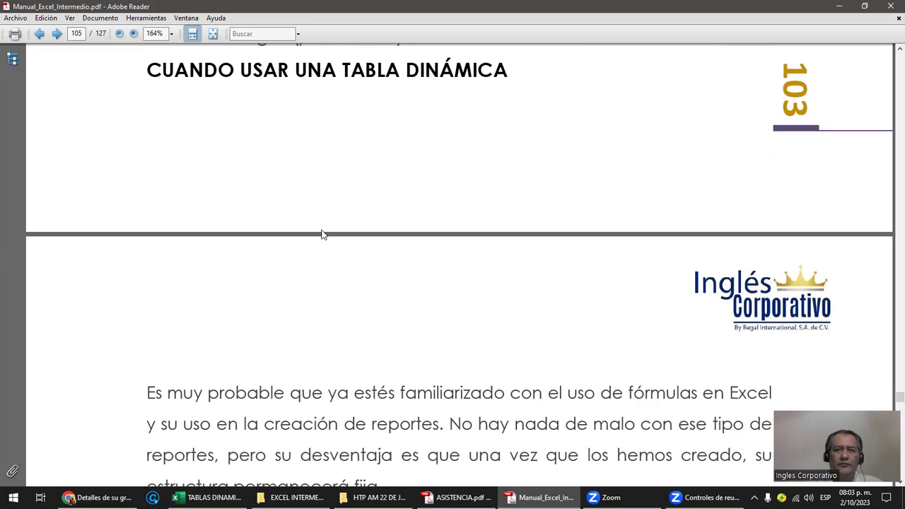
Scroll through pages 105–107 to the Preparación de los datos example sales table
scroll(390, 328, down, 2)
scroll(394, 323, down, 2)
scroll(394, 319, down, 1)
scroll(394, 319, down, 2)
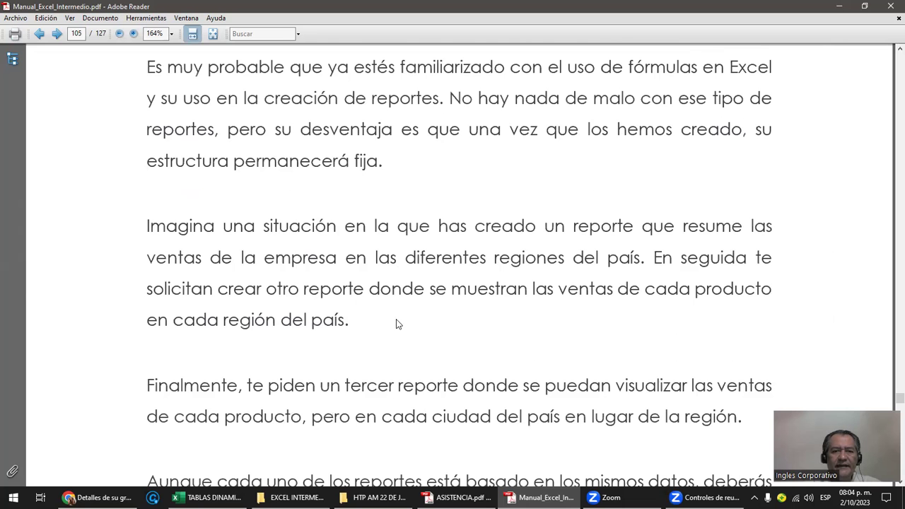
scroll(396, 323, down, 2)
scroll(398, 325, down, 2)
scroll(396, 323, down, 3)
scroll(396, 319, down, 2)
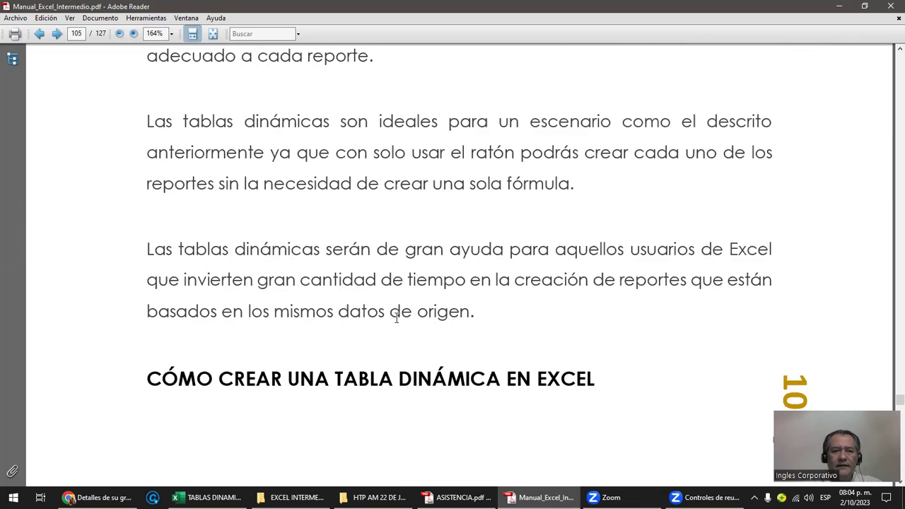
scroll(397, 318, down, 3)
scroll(398, 319, down, 2)
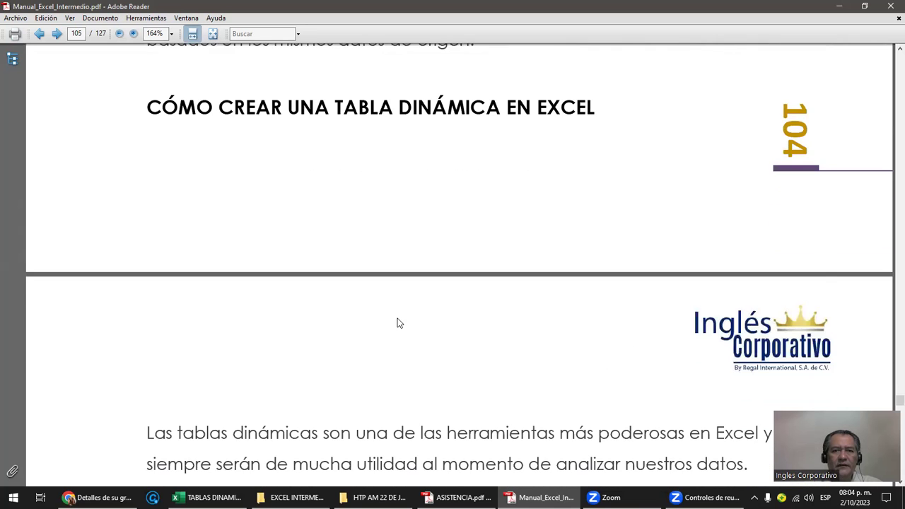
scroll(397, 324, down, 1)
scroll(397, 323, down, 1)
scroll(397, 322, down, 2)
scroll(396, 318, down, 2)
scroll(398, 321, down, 2)
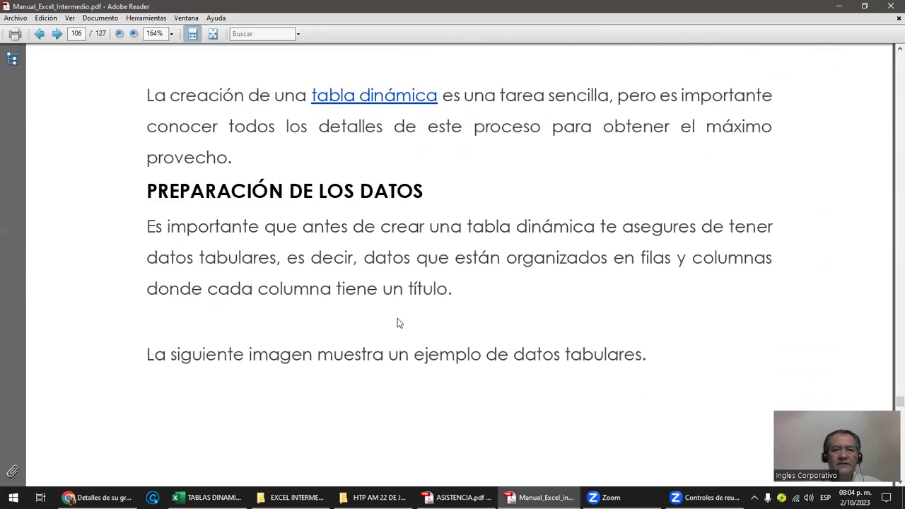
scroll(398, 323, down, 2)
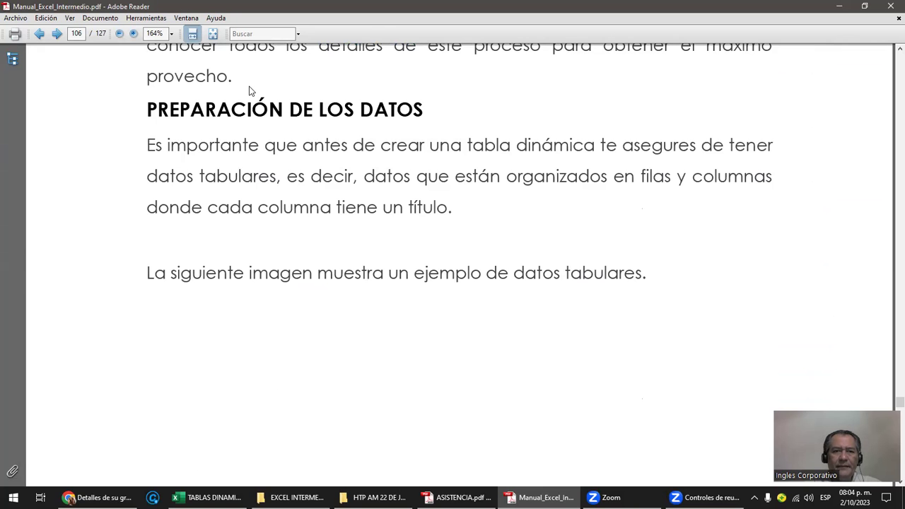
scroll(249, 90, down, 2)
scroll(248, 90, down, 3)
scroll(249, 90, down, 3)
scroll(251, 95, down, 3)
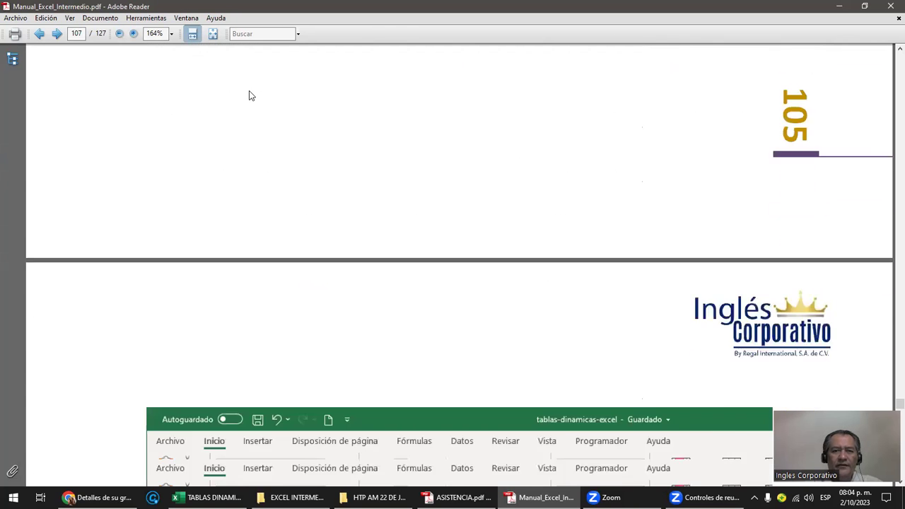
scroll(249, 91, down, 3)
scroll(249, 90, down, 2)
scroll(249, 90, down, 2)
Select the Orden-to-Total sales table picture on page 107 and show its Copiar imagen option
scroll(248, 88, down, 1)
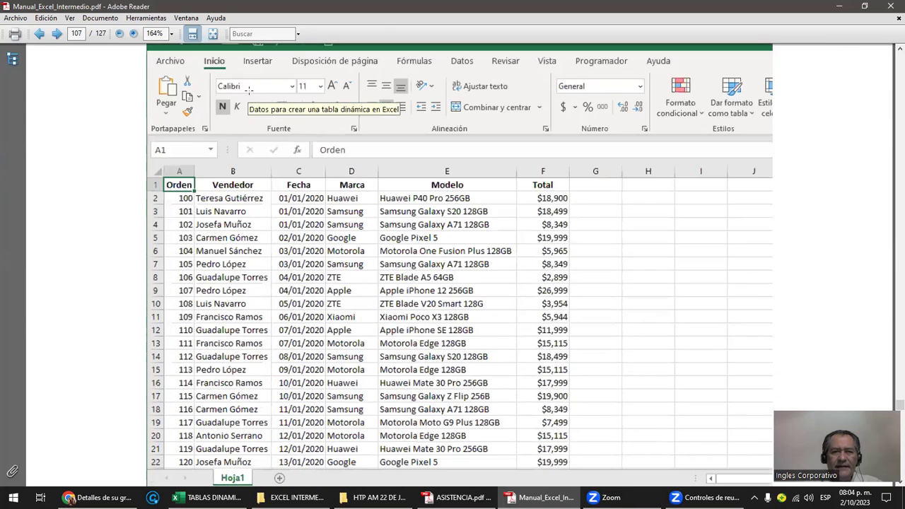
scroll(249, 88, down, 1)
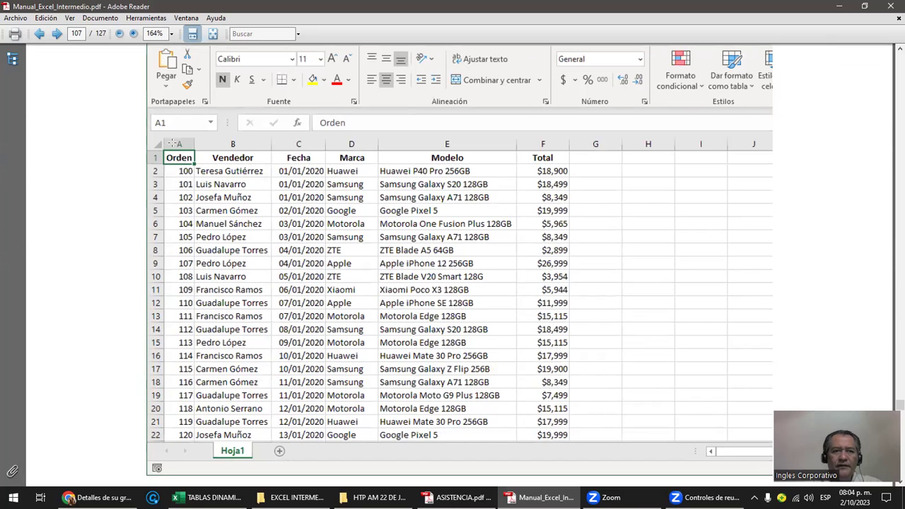
drag(172, 149, 612, 437)
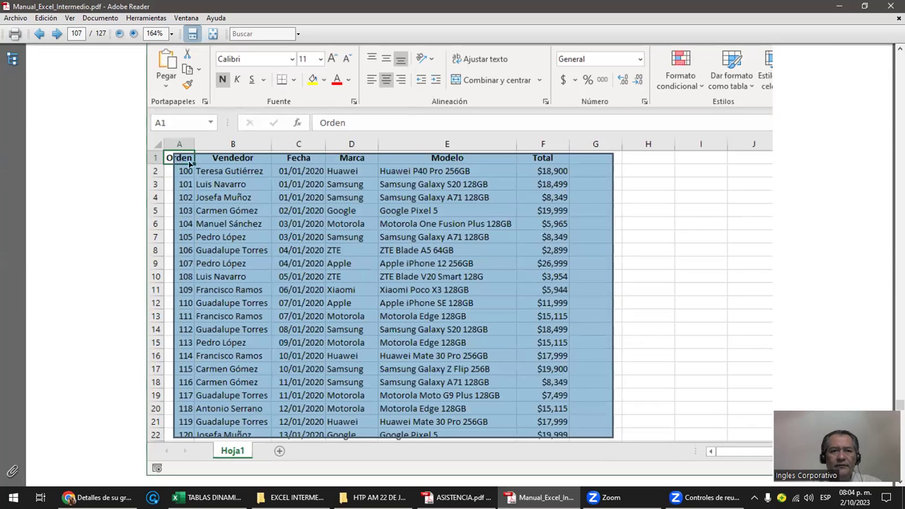
mouse_move(185, 166)
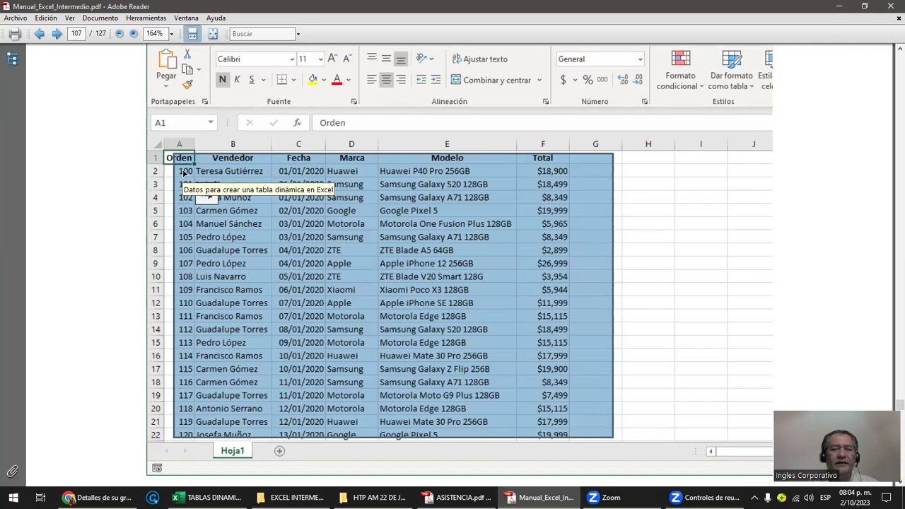
click(183, 173)
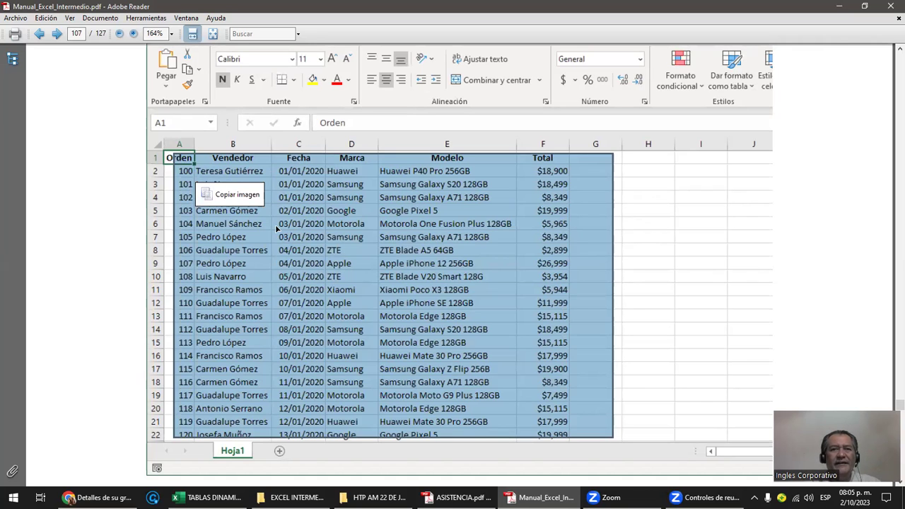
Clear the selection on the sales table picture on page 107
scroll(276, 228, down, 1)
scroll(276, 228, down, 2)
scroll(277, 225, down, 2)
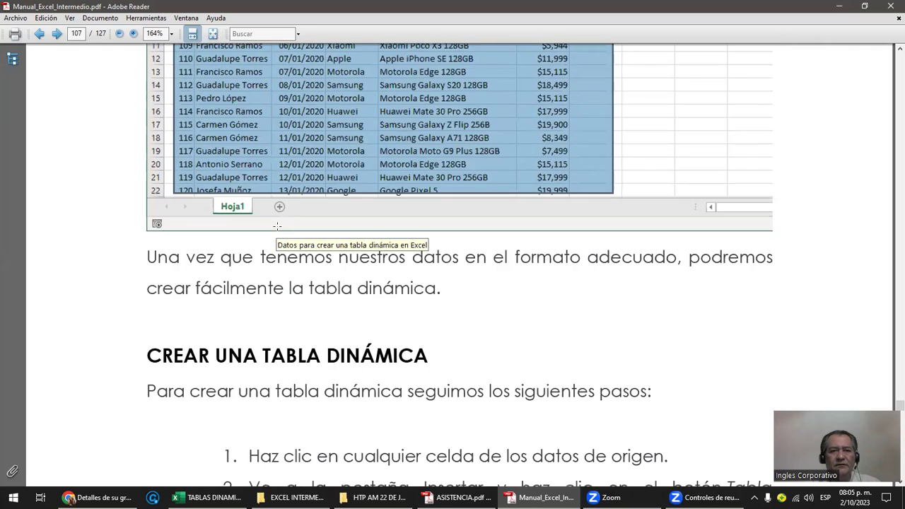
scroll(276, 226, up, 3)
scroll(276, 225, up, 1)
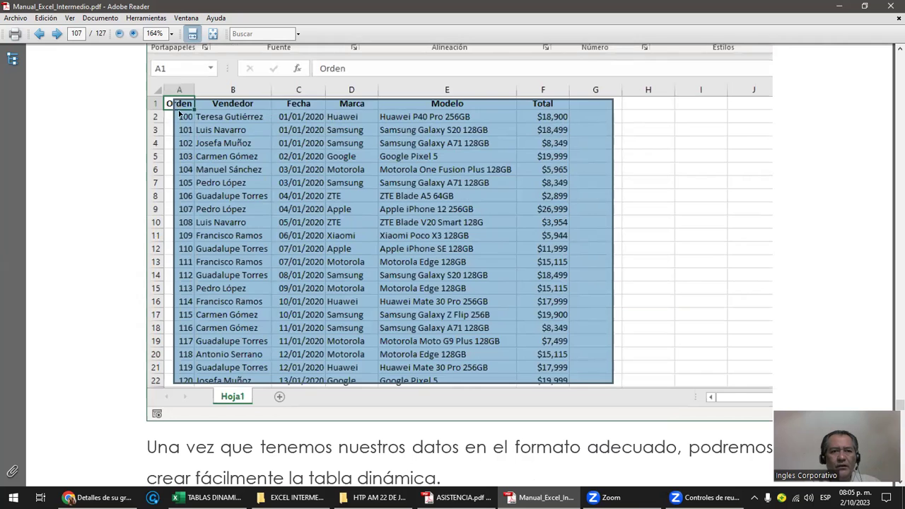
click(235, 172)
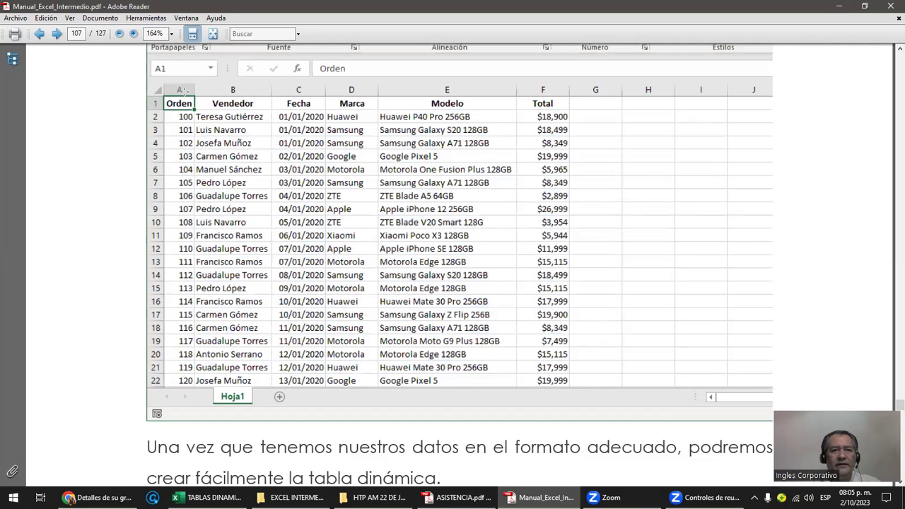
click(181, 89)
click(299, 103)
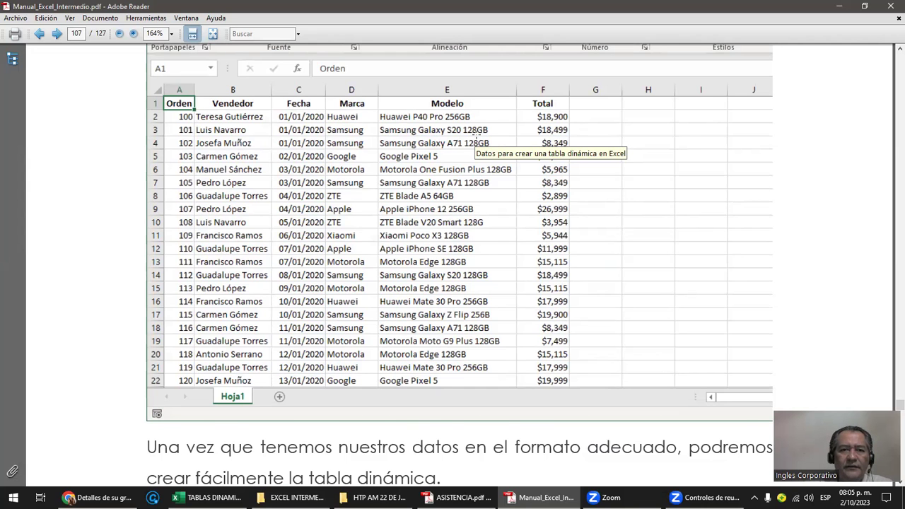
Scroll to page 108 showing the Insertar tab's Tabla dinámica button and step 3
scroll(476, 137, down, 3)
scroll(476, 134, down, 6)
scroll(477, 135, down, 5)
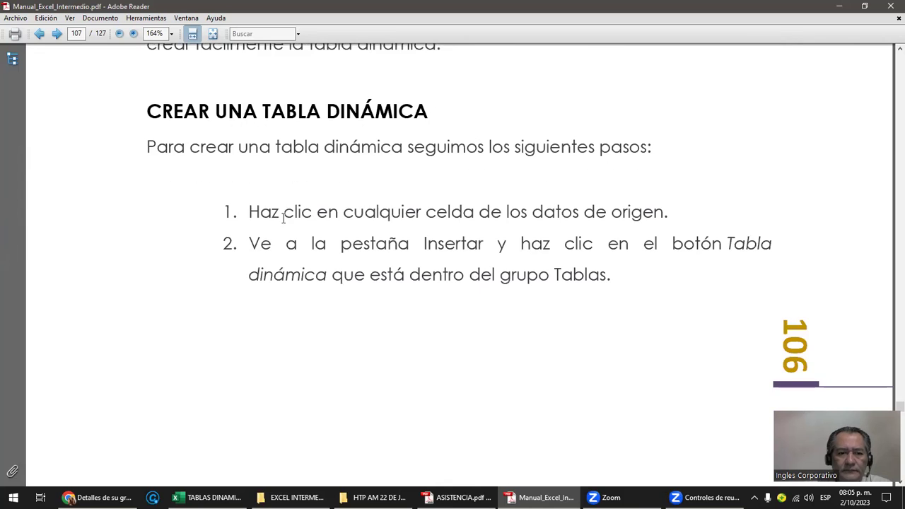
scroll(289, 221, down, 2)
scroll(297, 220, down, 2)
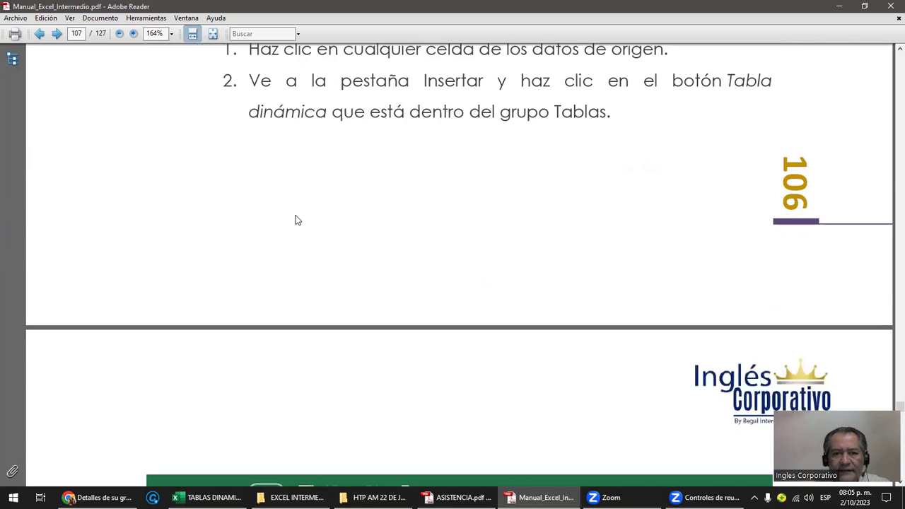
scroll(297, 220, down, 2)
scroll(300, 219, down, 2)
scroll(301, 218, down, 1)
Scroll page 108 to the Crear tabla dinámica dialog picture with range Hoja1!$A$1:$F$901
scroll(301, 217, down, 2)
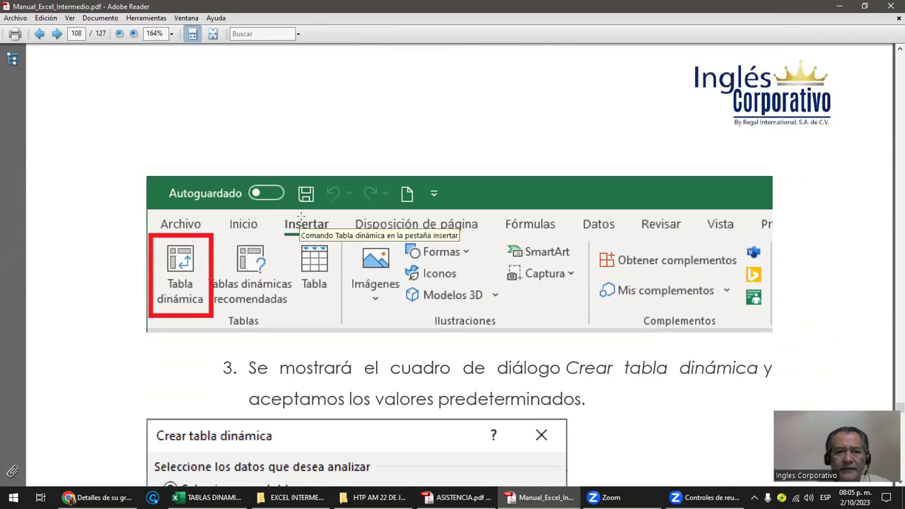
scroll(301, 215, down, 1)
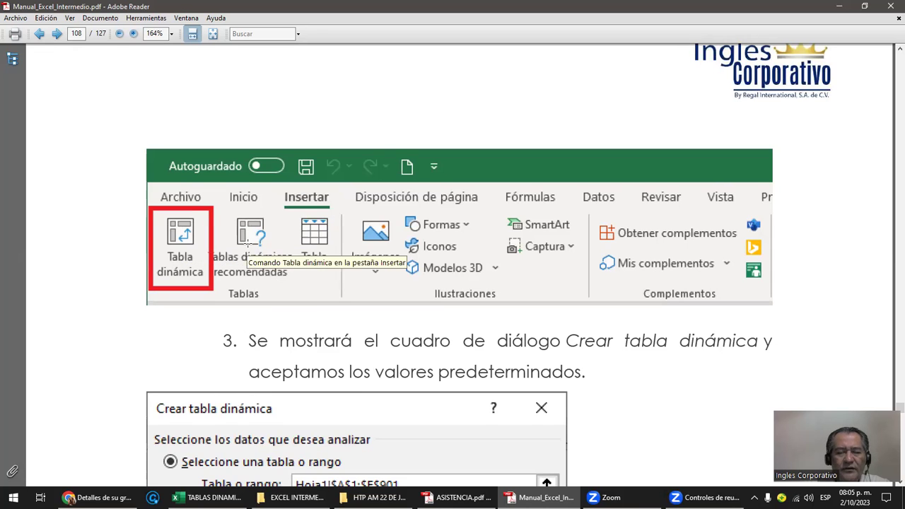
scroll(247, 244, down, 1)
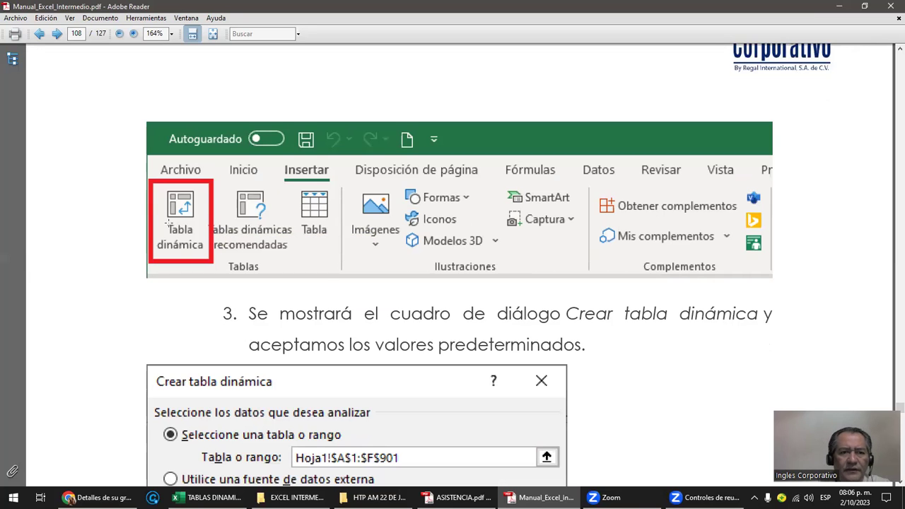
scroll(177, 209, down, 3)
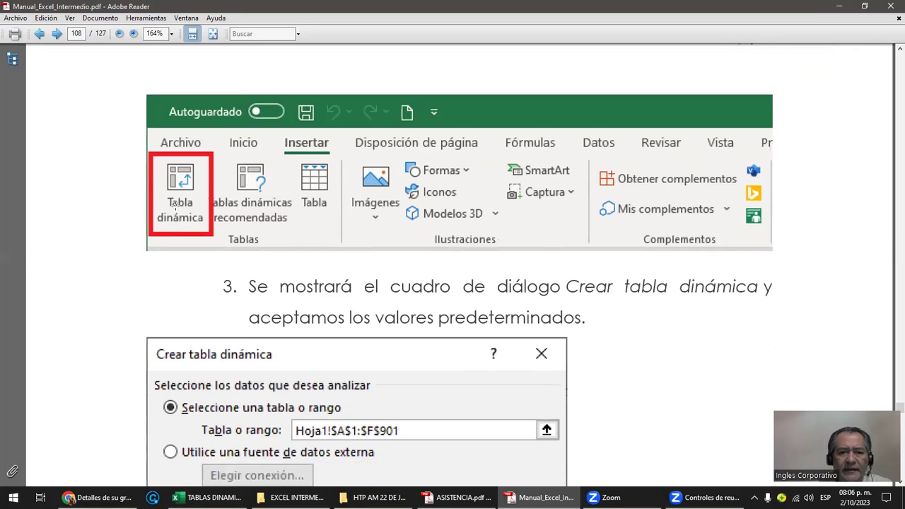
scroll(176, 207, down, 2)
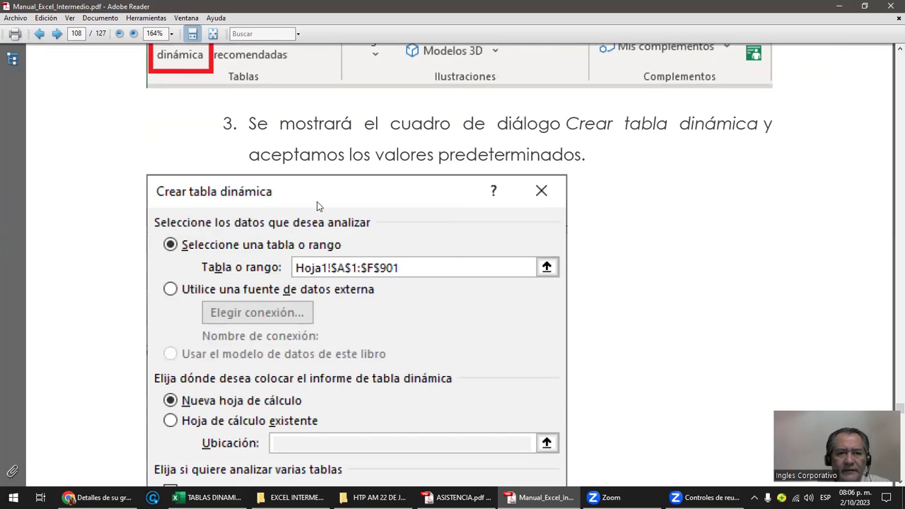
Mark the Hoja1!$A$1:$F$901 range in the dialog picture, then clear the marking
scroll(407, 300, down, 1)
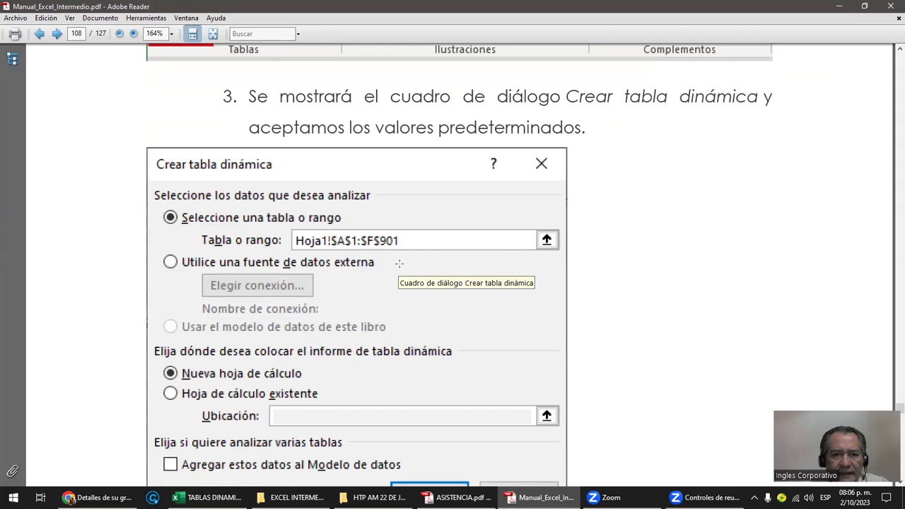
drag(400, 264, 298, 225)
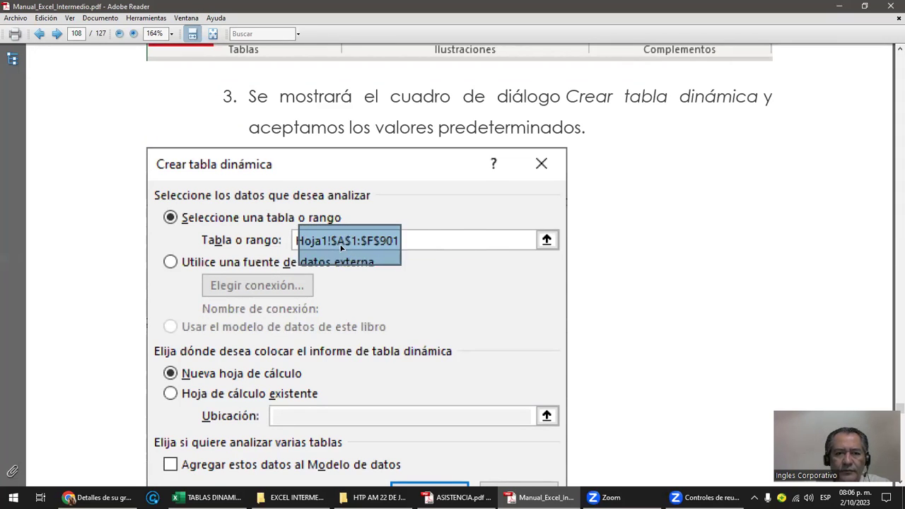
mouse_move(376, 247)
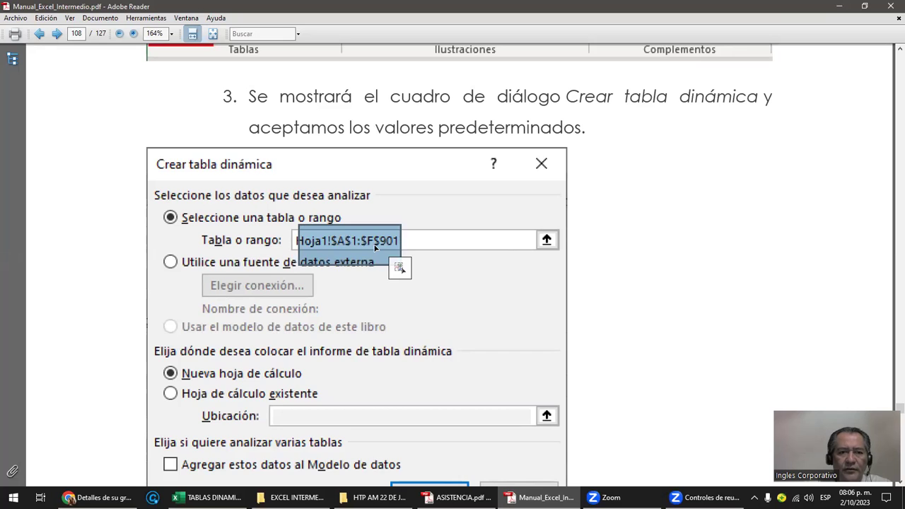
scroll(376, 247, down, 2)
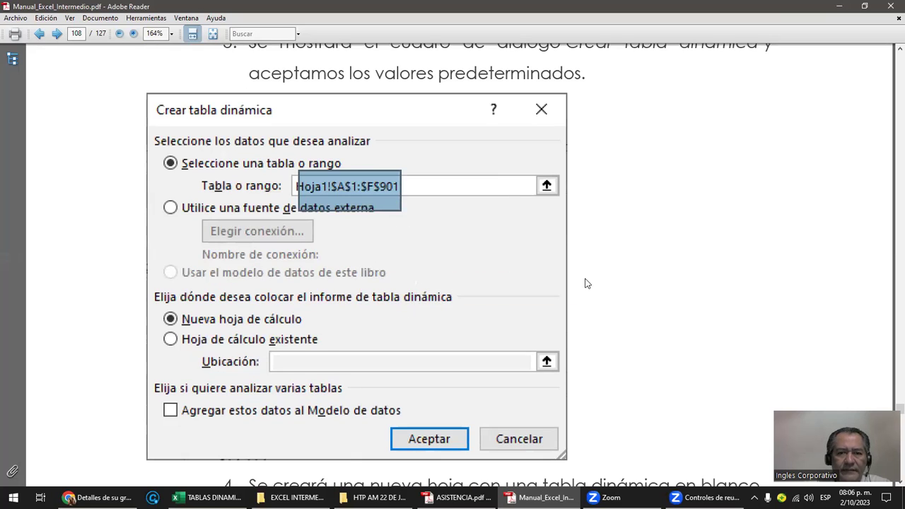
click(613, 267)
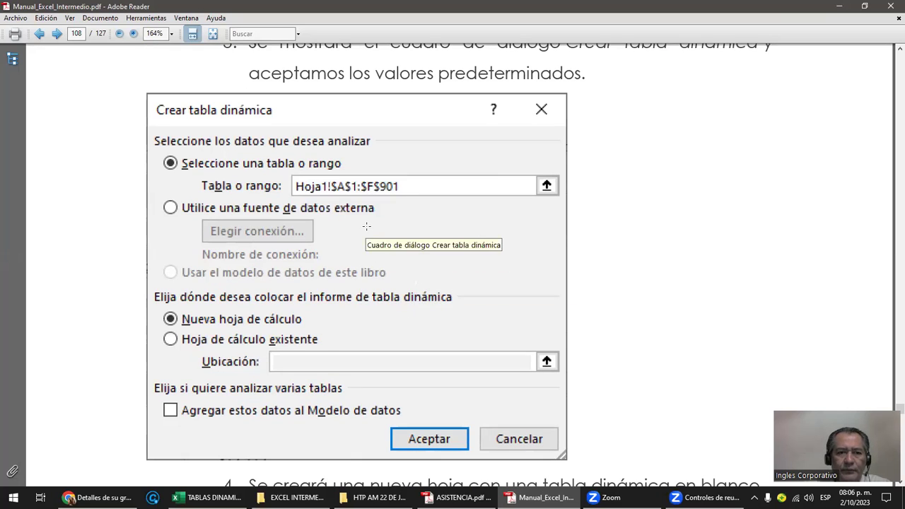
scroll(365, 234, down, 3)
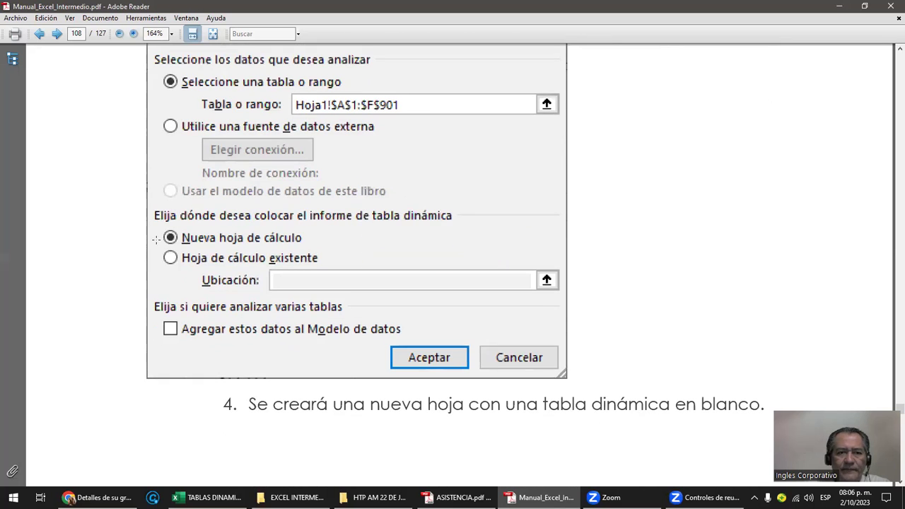
Mark the placement, external data source and multiple-tables options, then continue to page 109
drag(151, 229, 344, 275)
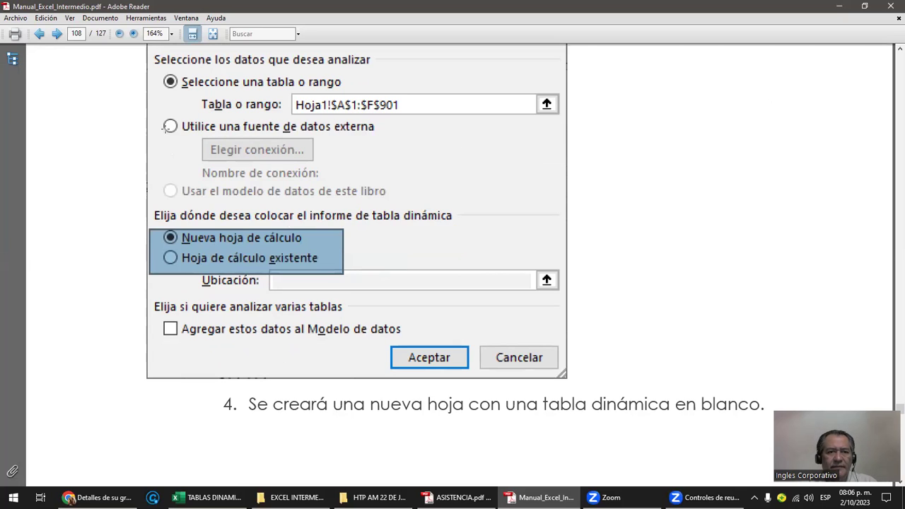
mouse_move(161, 116)
mouse_down()
mouse_move(213, 150)
mouse_move(402, 143)
mouse_up()
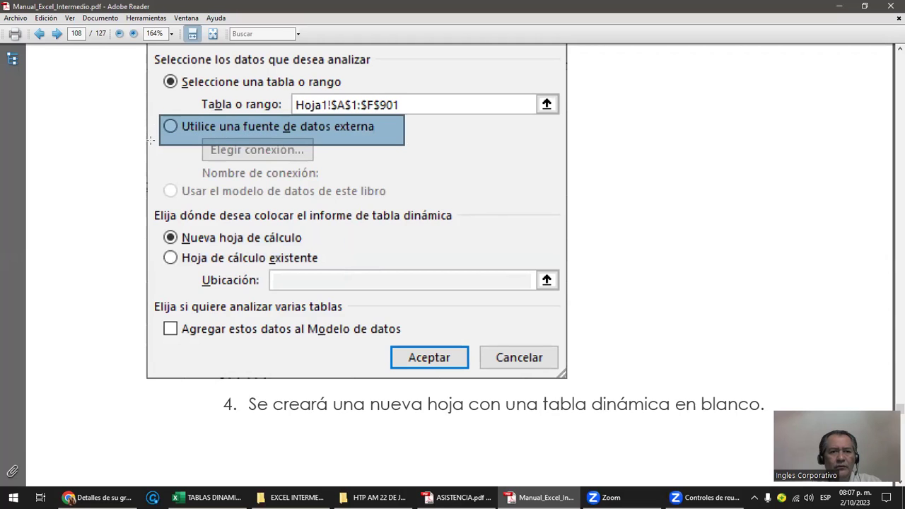
scroll(151, 140, down, 2)
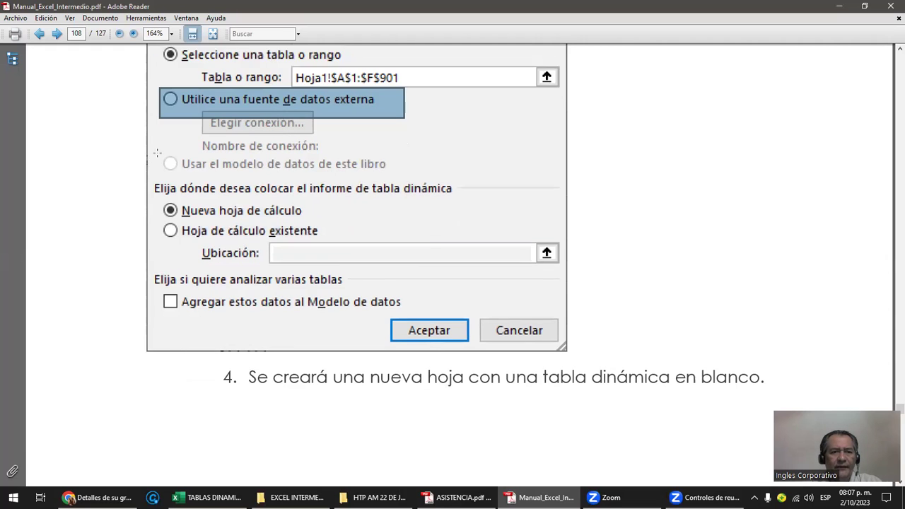
drag(152, 232, 422, 289)
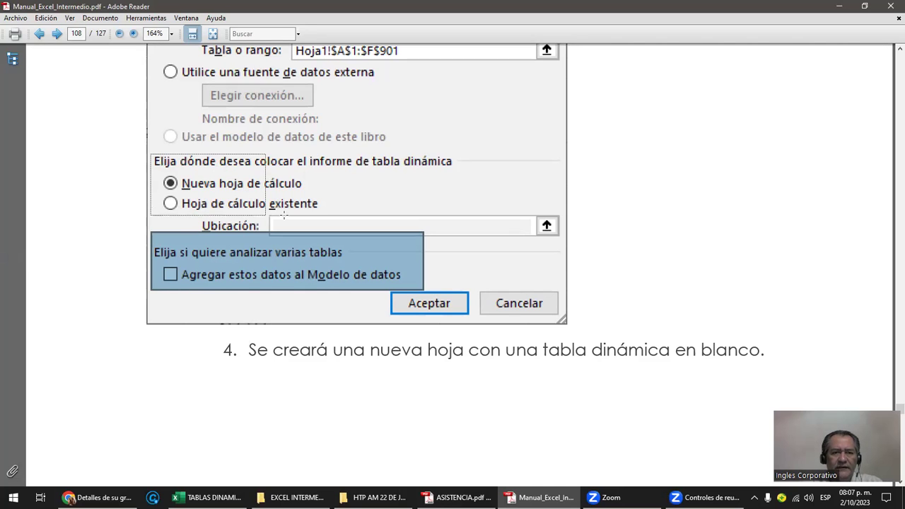
drag(150, 154, 286, 215)
click(134, 161)
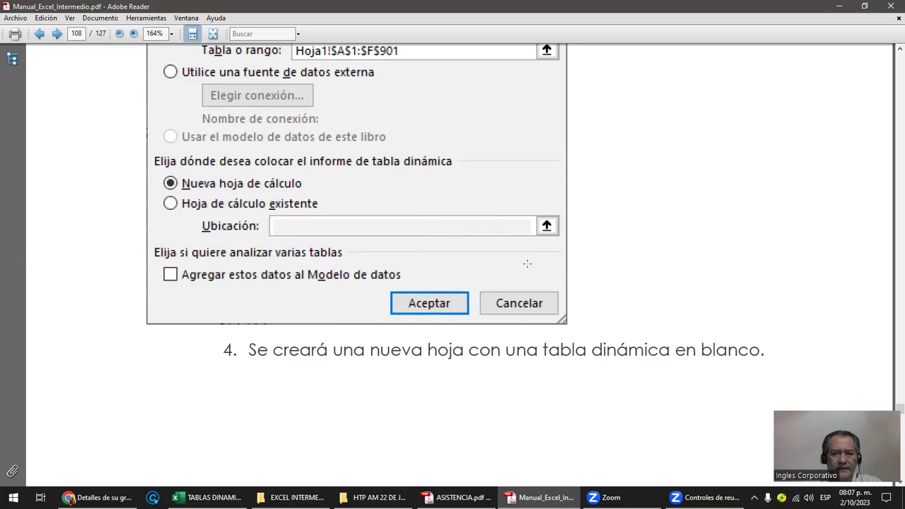
scroll(528, 265, down, 5)
scroll(527, 267, down, 2)
scroll(528, 267, down, 5)
scroll(527, 267, down, 1)
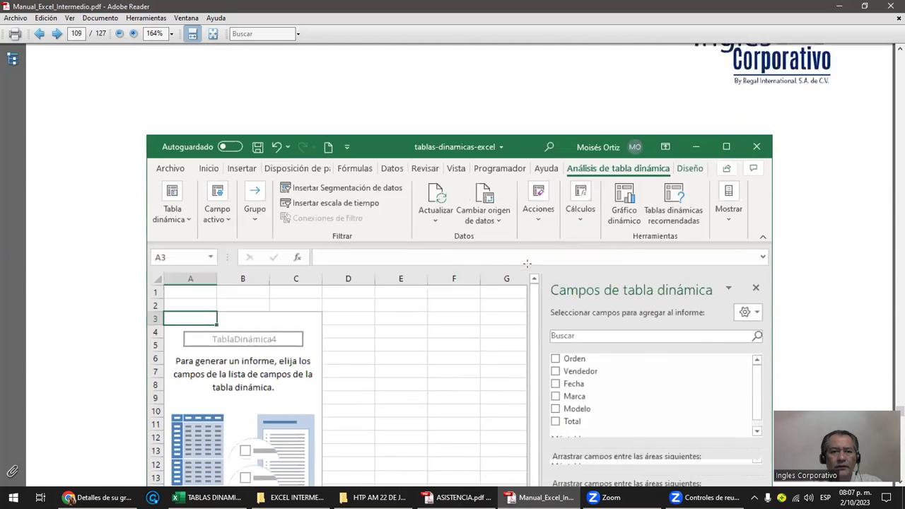
scroll(527, 266, down, 2)
scroll(527, 264, down, 2)
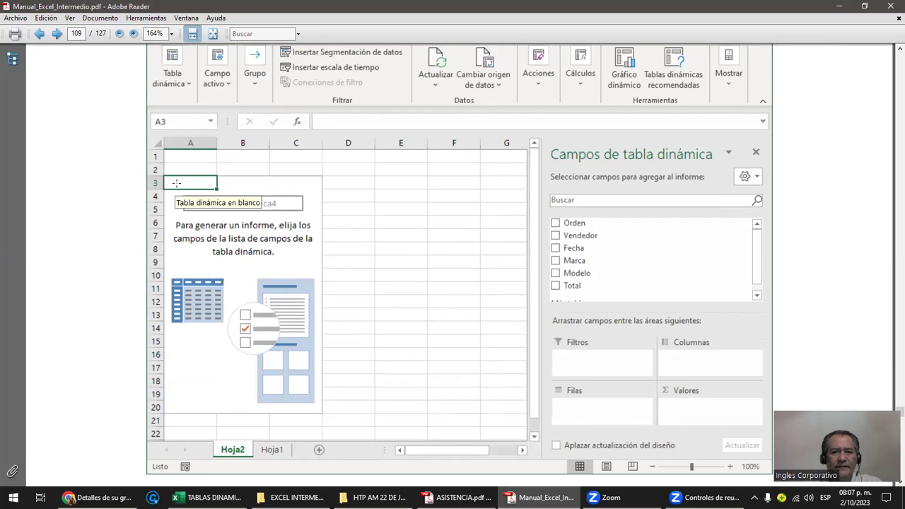
drag(177, 183, 306, 401)
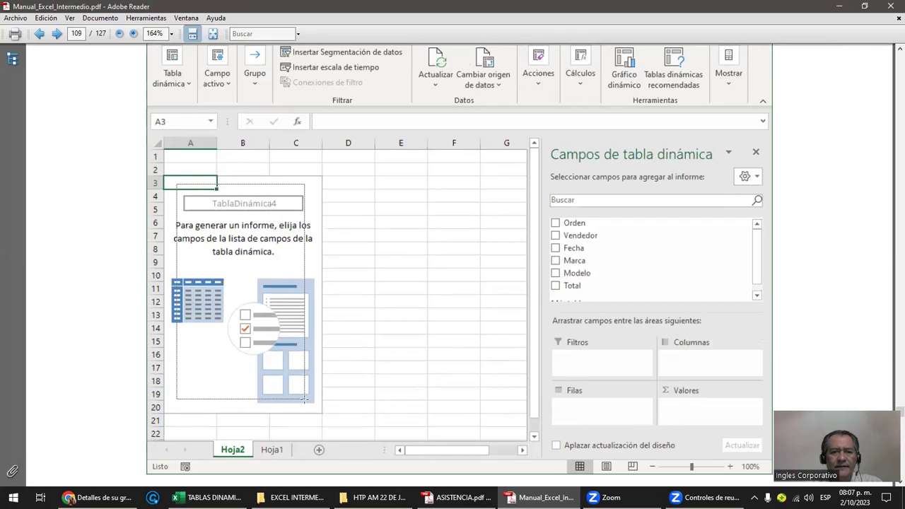
click(419, 289)
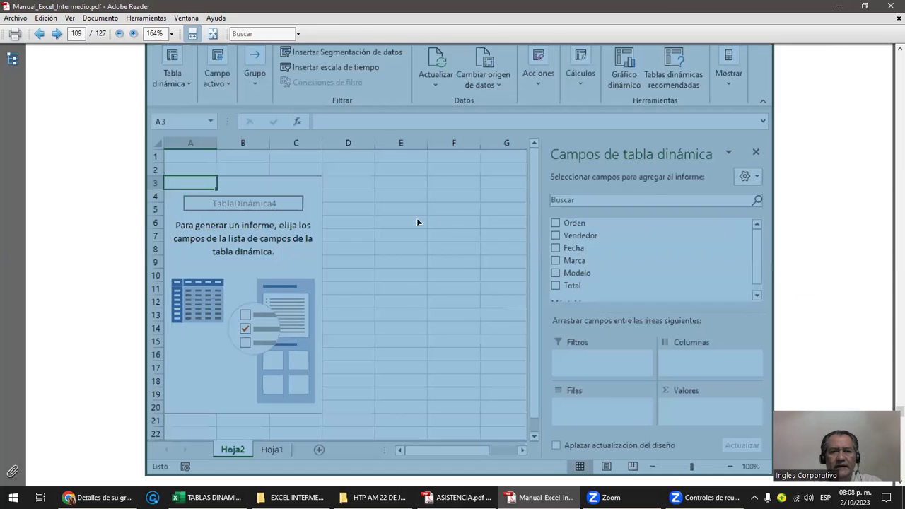
click(417, 222)
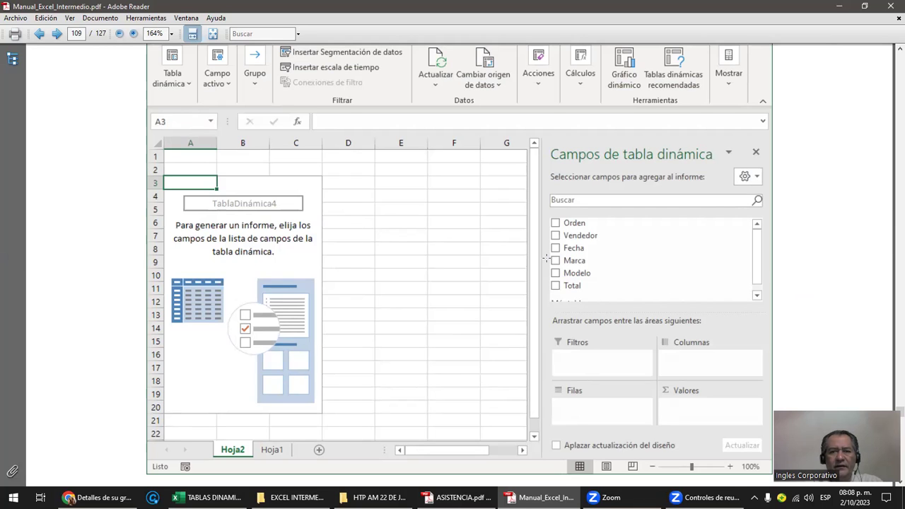
drag(611, 219, 541, 300)
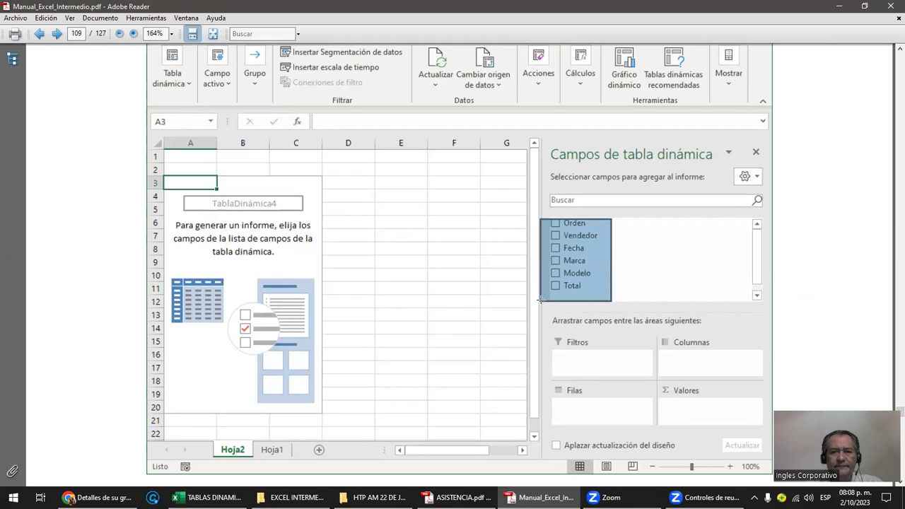
scroll(541, 300, down, 2)
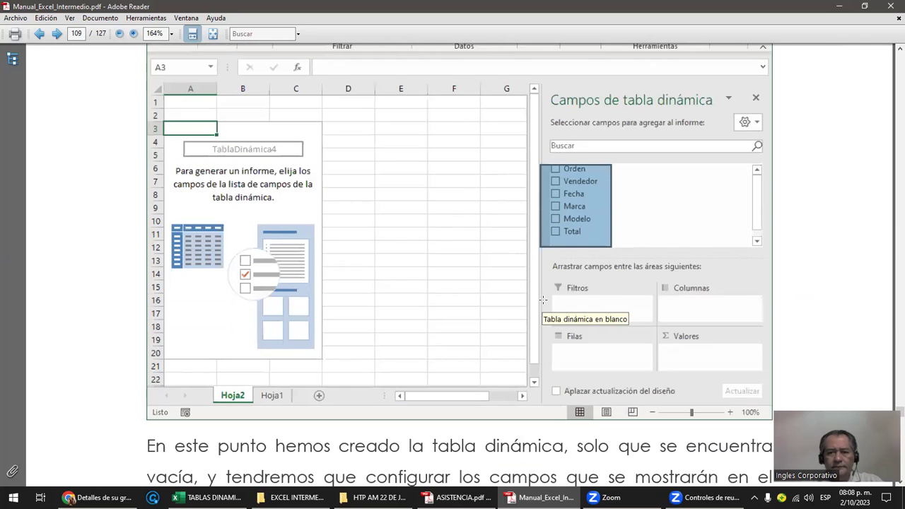
click(602, 302)
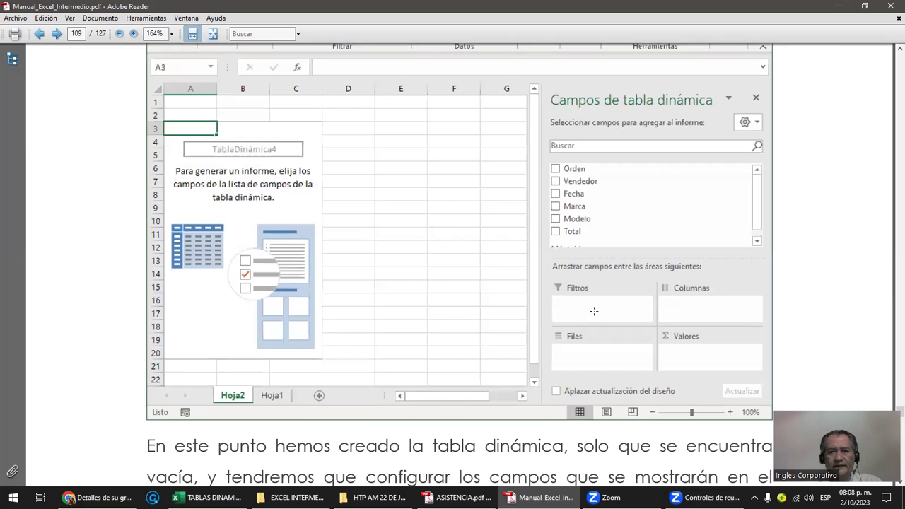
mouse_move(557, 341)
mouse_down()
mouse_move(625, 375)
mouse_move(641, 373)
mouse_up()
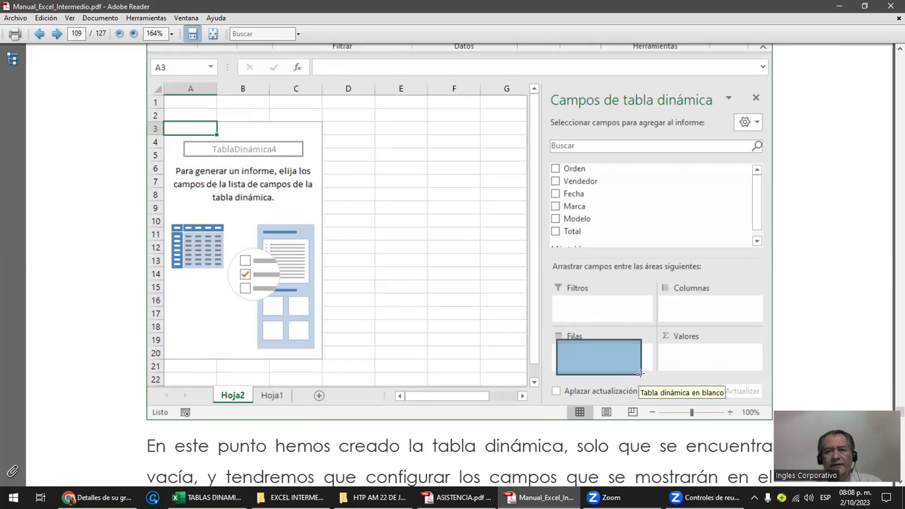
drag(678, 344, 719, 370)
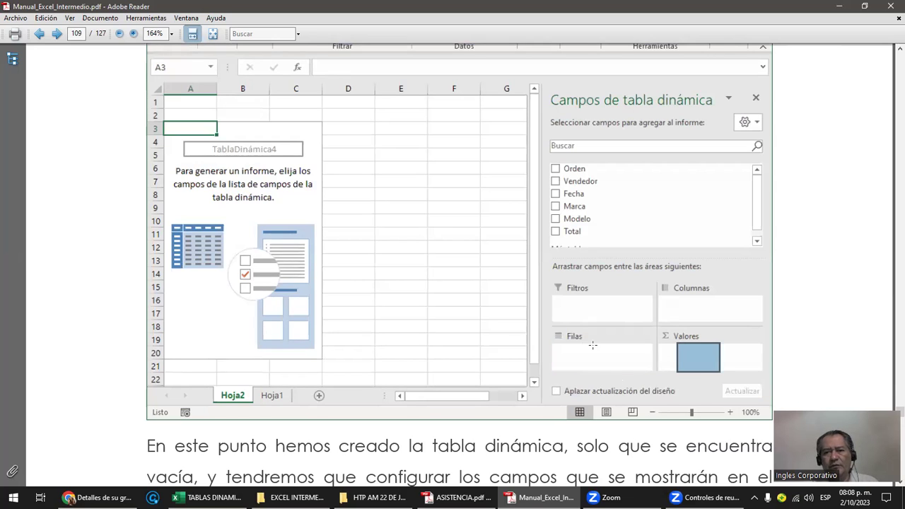
drag(588, 340, 599, 369)
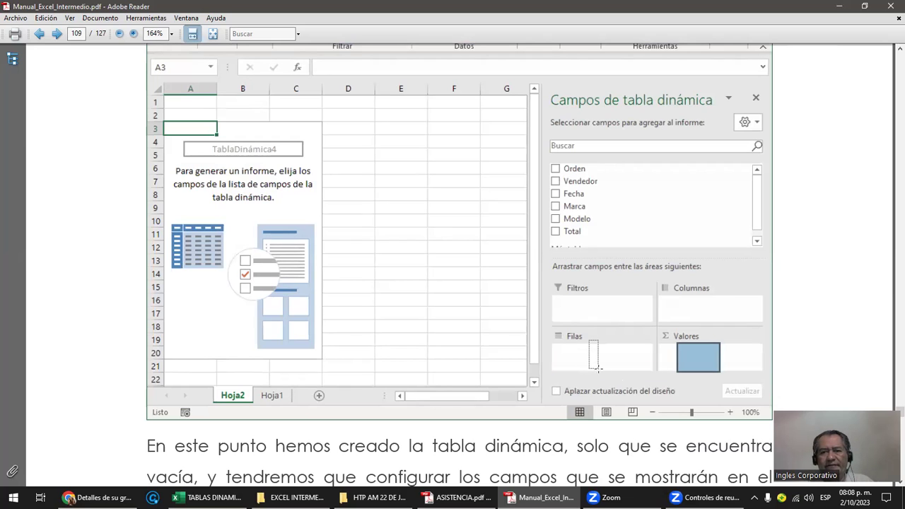
drag(660, 346, 683, 367)
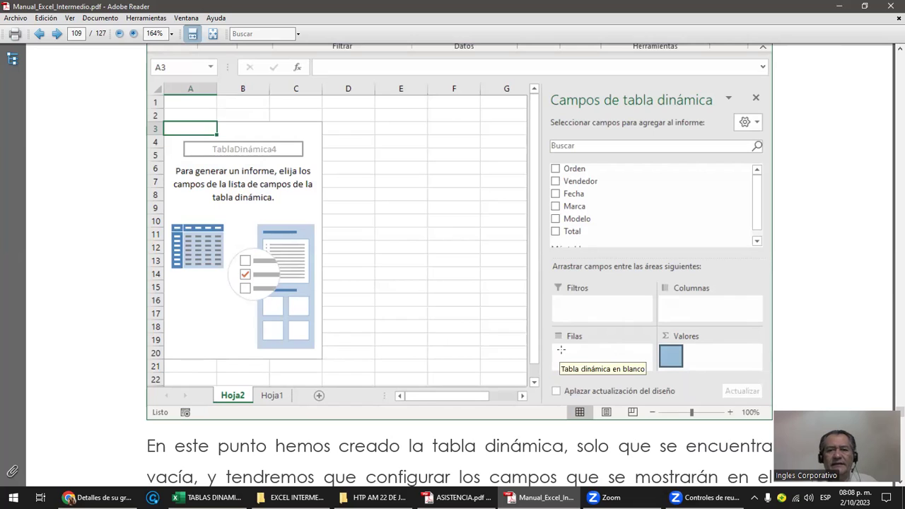
drag(563, 345, 570, 367)
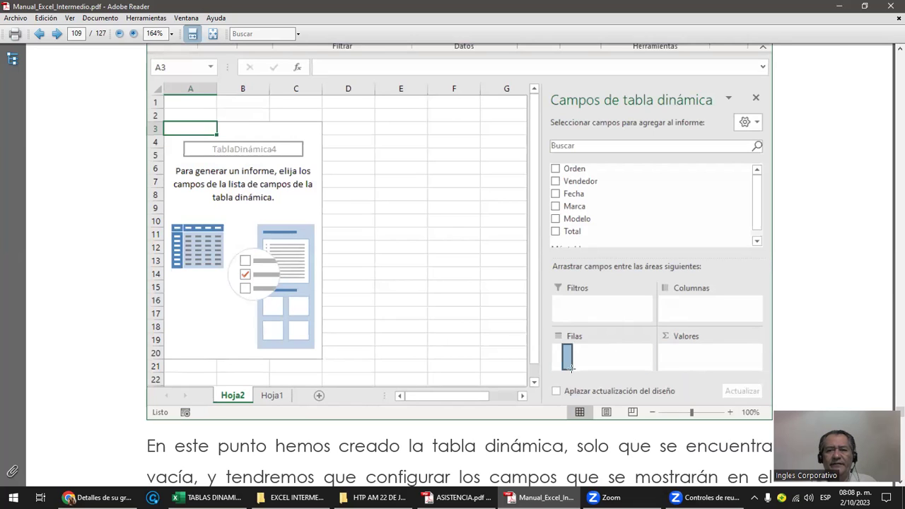
drag(683, 300, 744, 325)
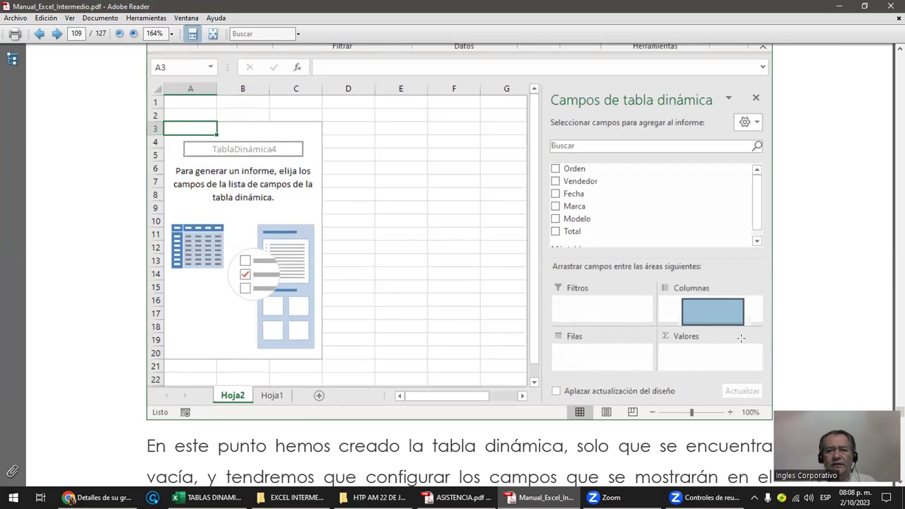
drag(694, 351, 714, 373)
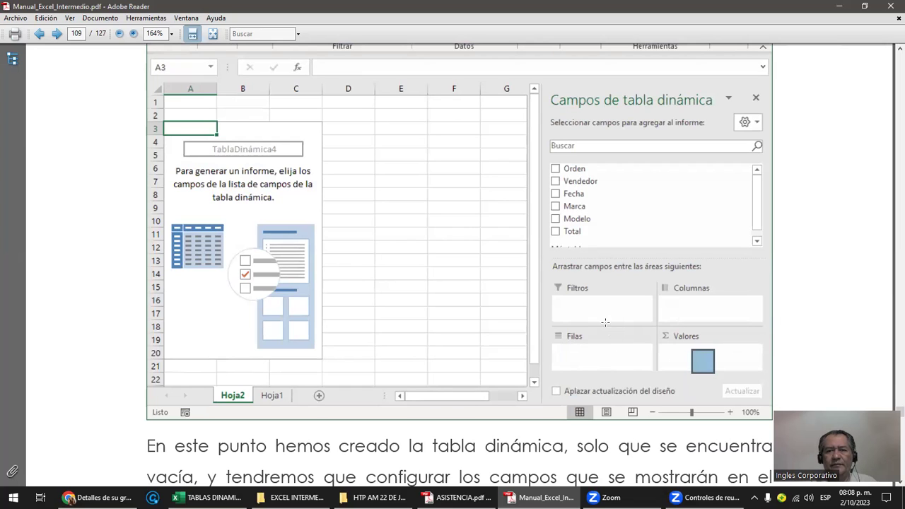
drag(569, 296, 615, 316)
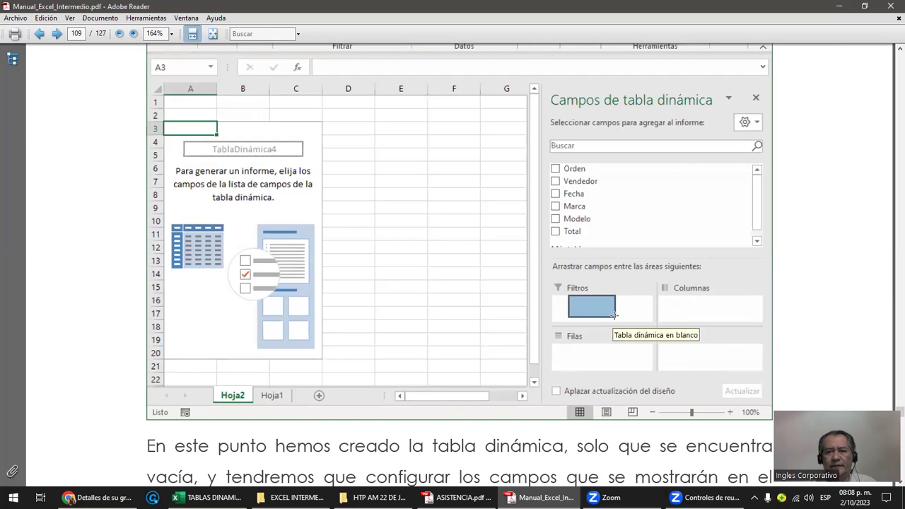
scroll(615, 317, down, 3)
Scroll to page 110 and highlight the table graphic in the empty TablaDinámica1 placeholder
scroll(615, 317, down, 3)
scroll(616, 319, down, 5)
scroll(617, 321, down, 4)
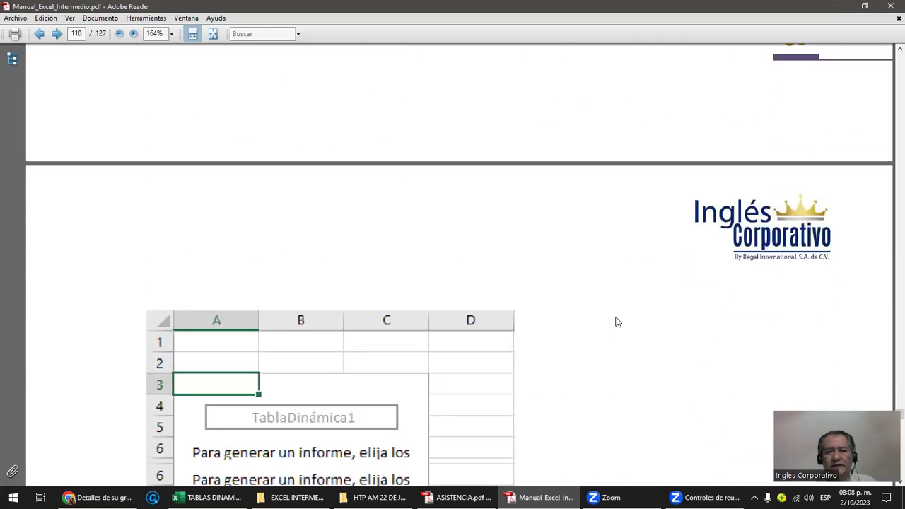
scroll(616, 322, down, 3)
scroll(617, 322, down, 2)
scroll(616, 321, down, 1)
scroll(617, 322, down, 1)
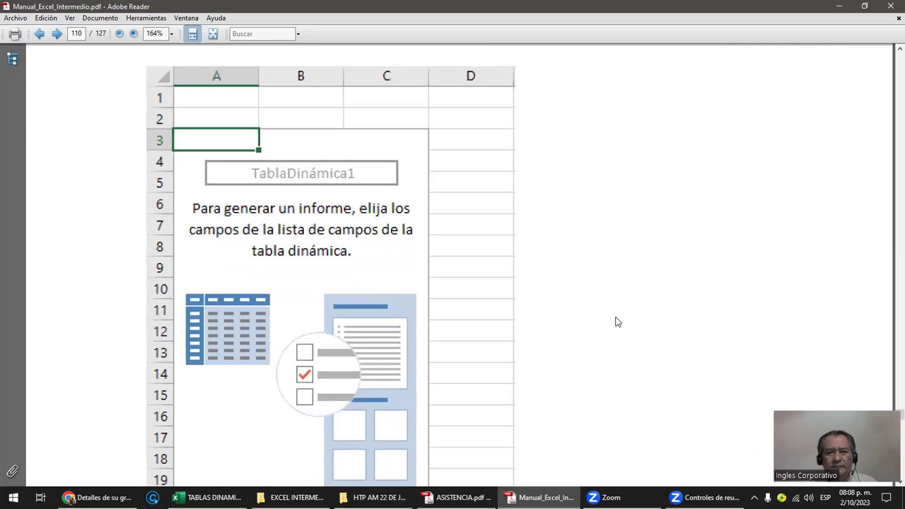
scroll(617, 322, down, 1)
scroll(617, 322, down, 1)
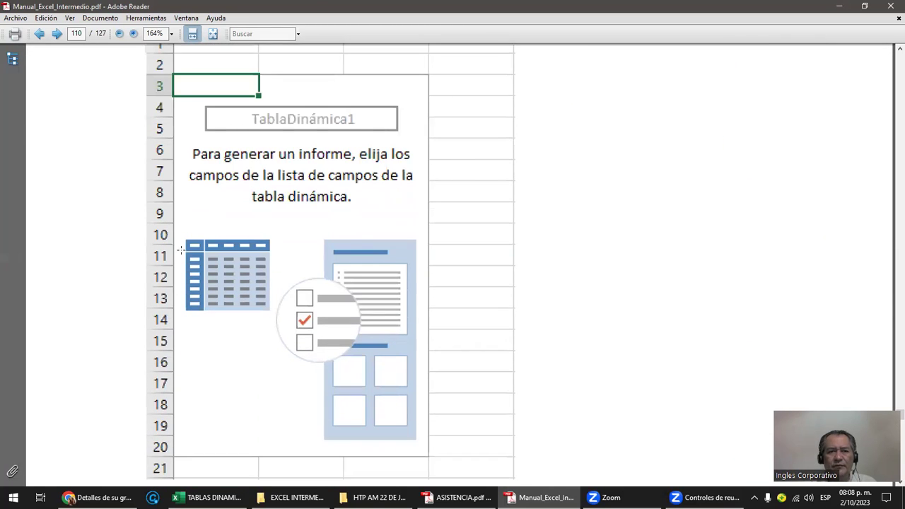
drag(179, 225, 275, 328)
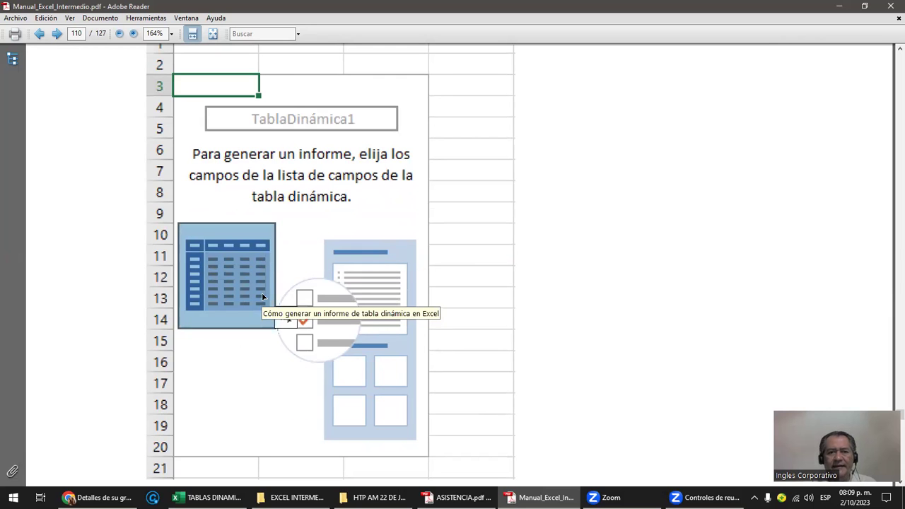
scroll(262, 299, down, 5)
Scroll to page 111 and highlight the field list from Orden to Total
scroll(263, 299, down, 5)
scroll(262, 299, down, 5)
scroll(263, 299, down, 6)
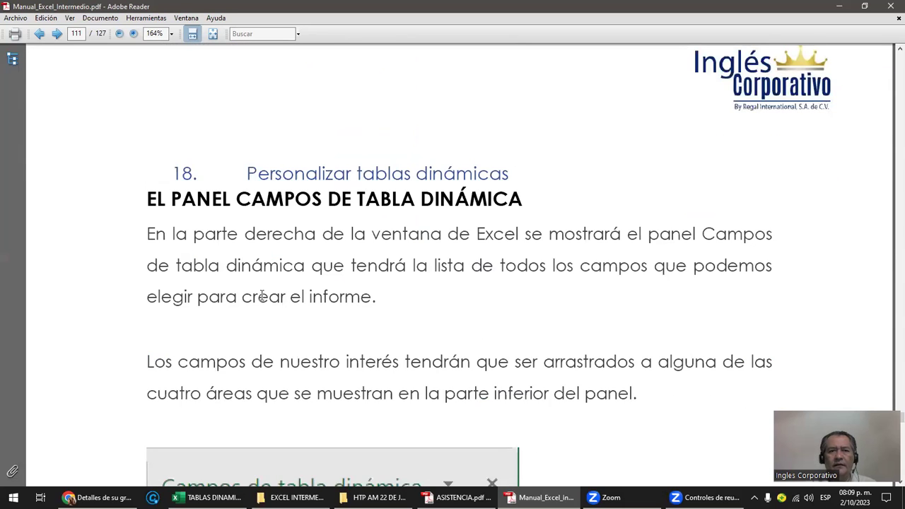
scroll(263, 297, down, 5)
scroll(262, 297, down, 5)
scroll(262, 296, down, 1)
scroll(263, 295, down, 1)
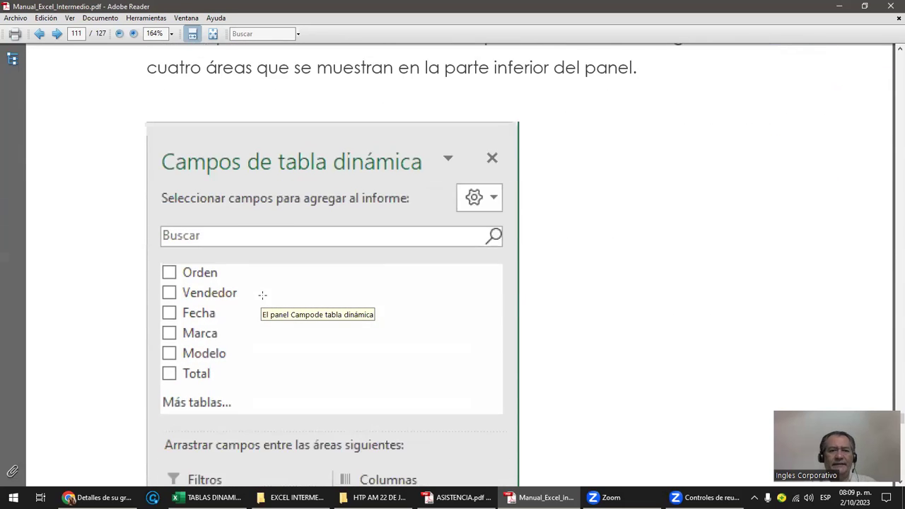
scroll(263, 295, down, 2)
scroll(263, 295, down, 1)
scroll(260, 258, down, 1)
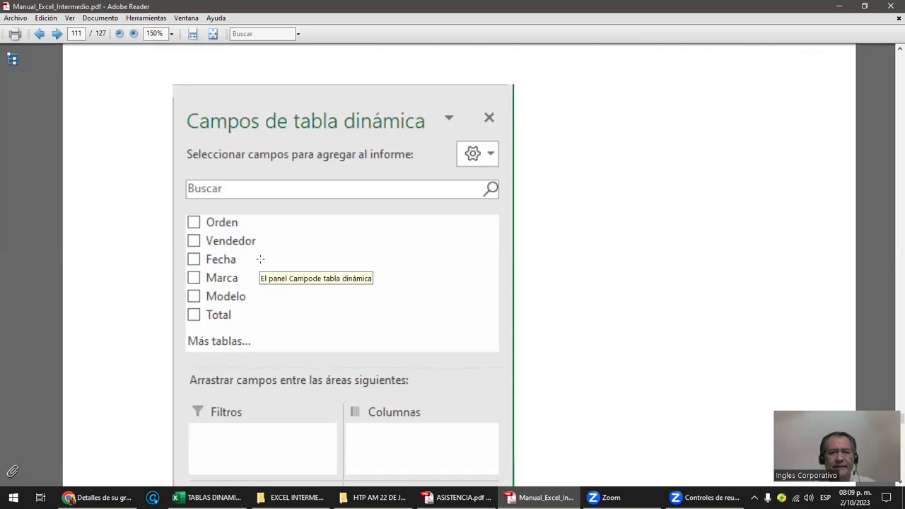
scroll(260, 259, down, 2)
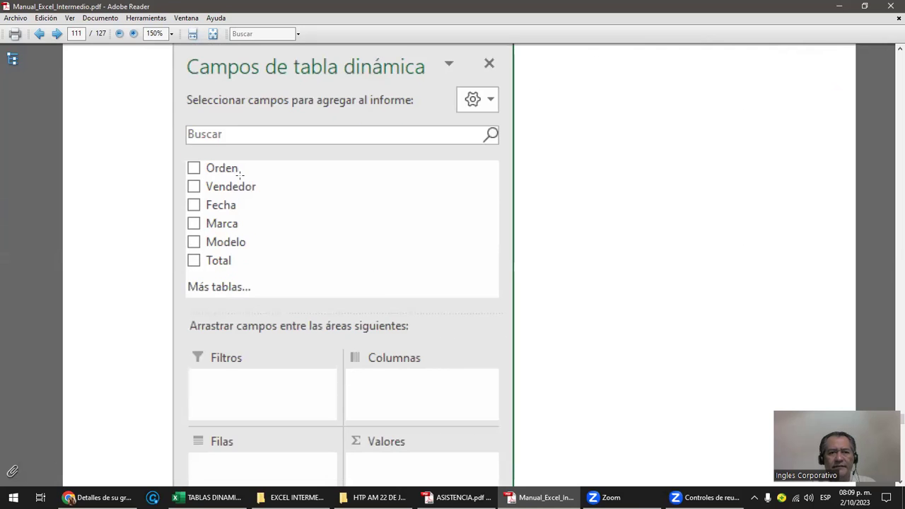
drag(254, 164, 182, 268)
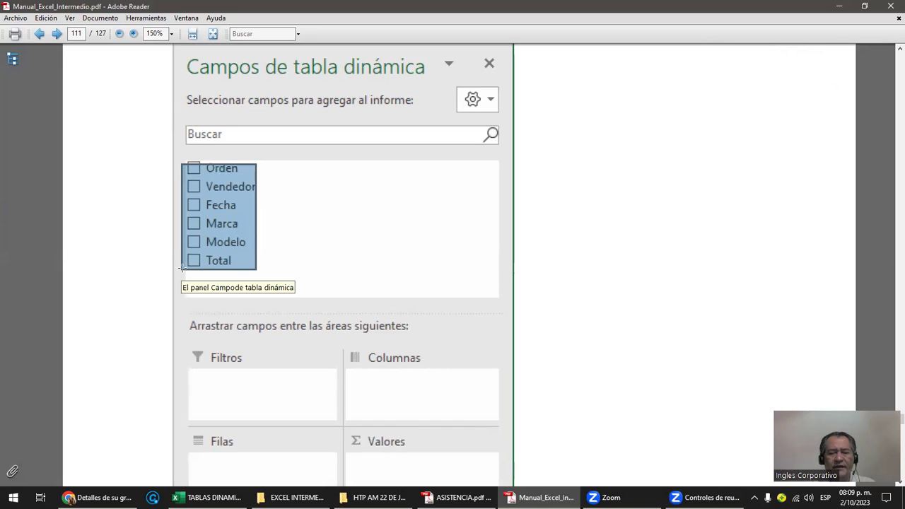
scroll(182, 267, down, 2)
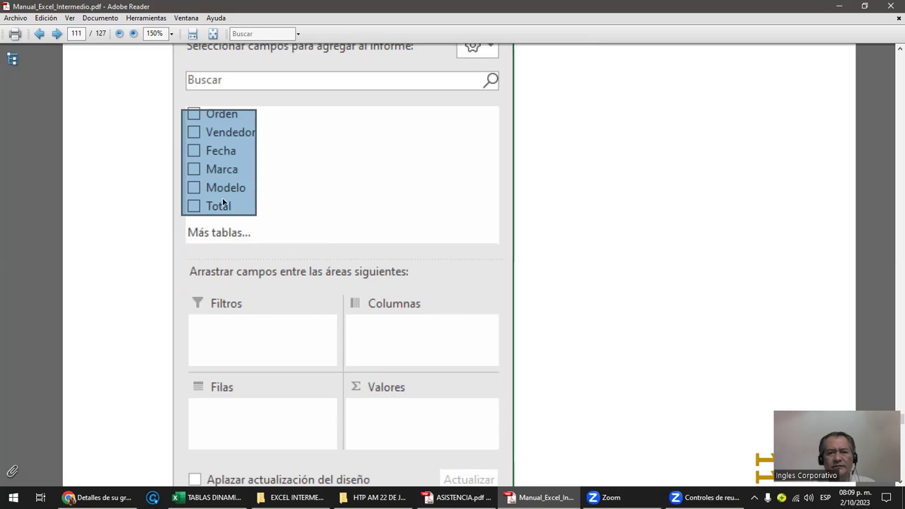
click(243, 329)
click(357, 330)
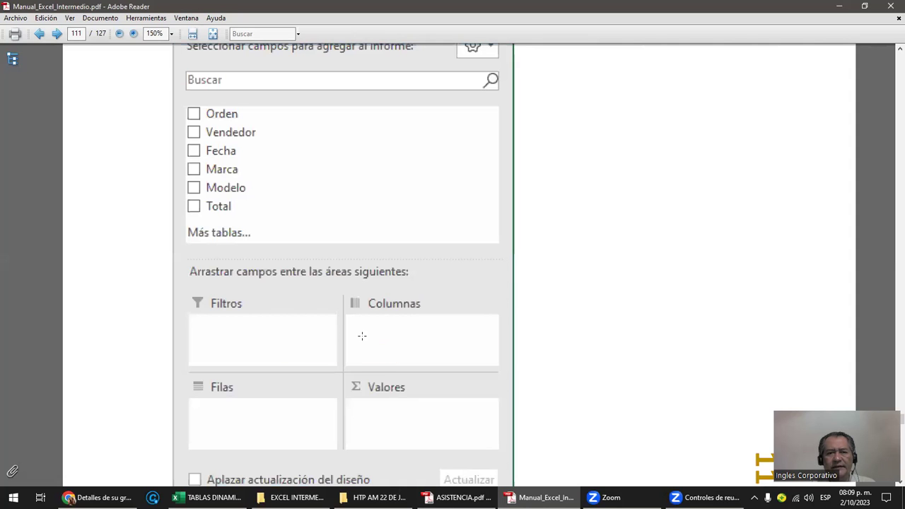
Highlight the Filtros, Columnas, Filas and Valores areas in the field panel picture
drag(202, 319, 253, 359)
drag(371, 334, 425, 362)
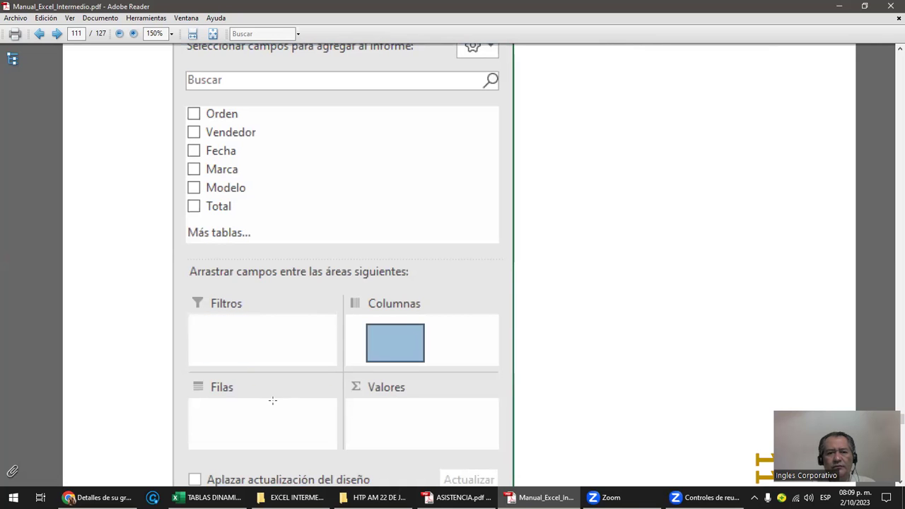
drag(242, 409, 255, 450)
drag(380, 409, 402, 444)
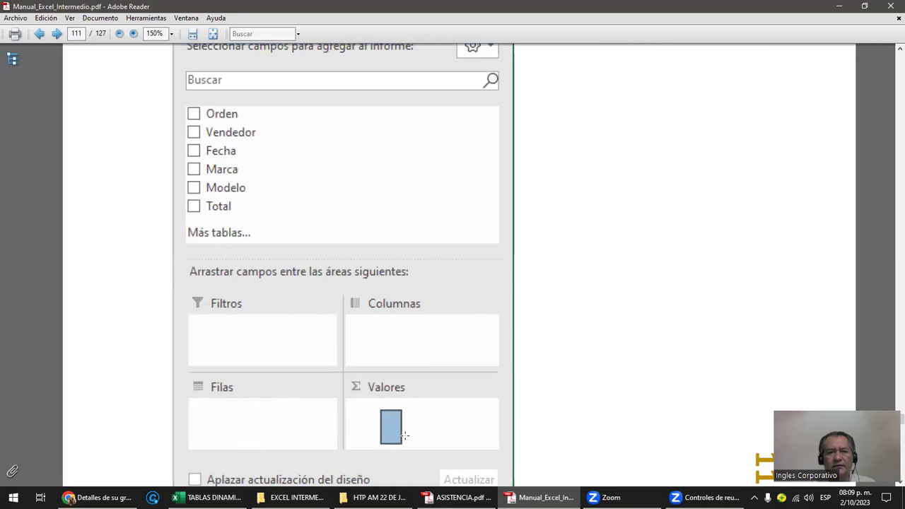
scroll(422, 306, down, 2)
Scroll the manual to page 112's finished pivot table and zoom to 200%
scroll(422, 305, down, 3)
scroll(422, 305, down, 5)
scroll(425, 303, down, 3)
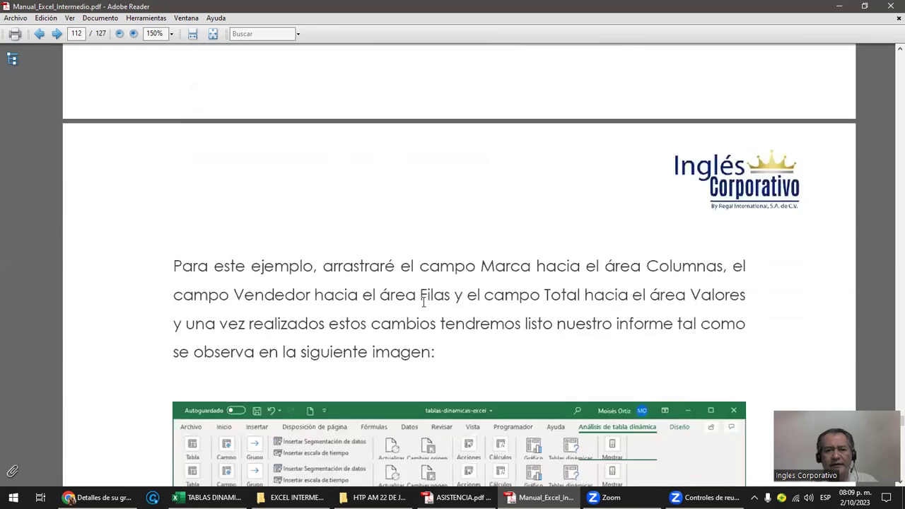
scroll(422, 300, down, 10)
scroll(422, 296, up, 1)
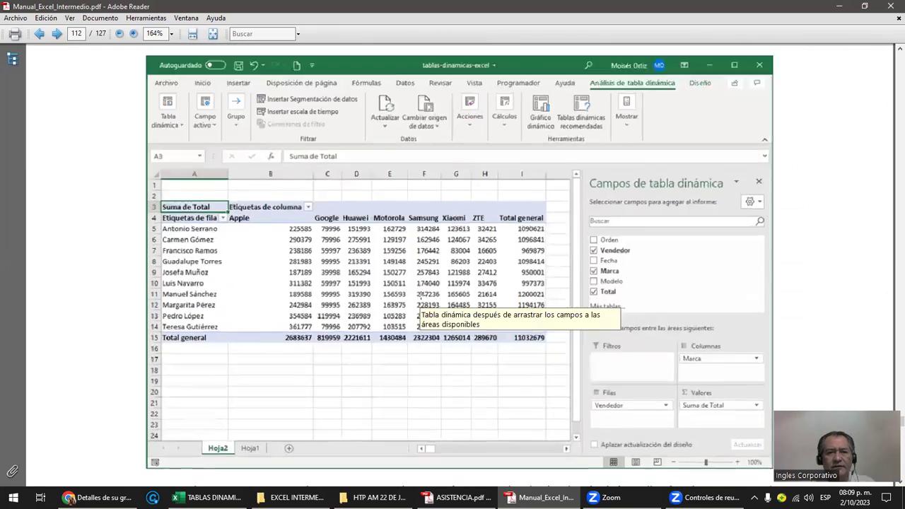
scroll(420, 295, up, 1)
scroll(420, 295, down, 1)
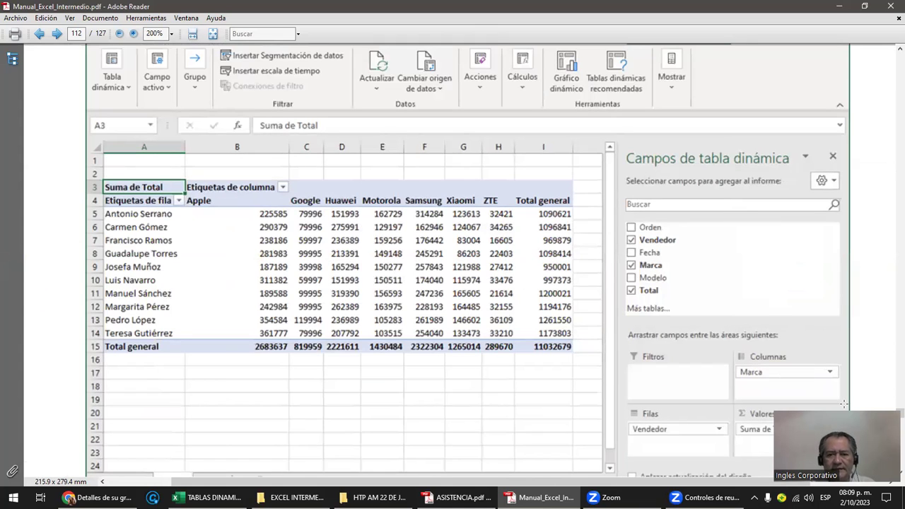
drag(843, 405, 465, 429)
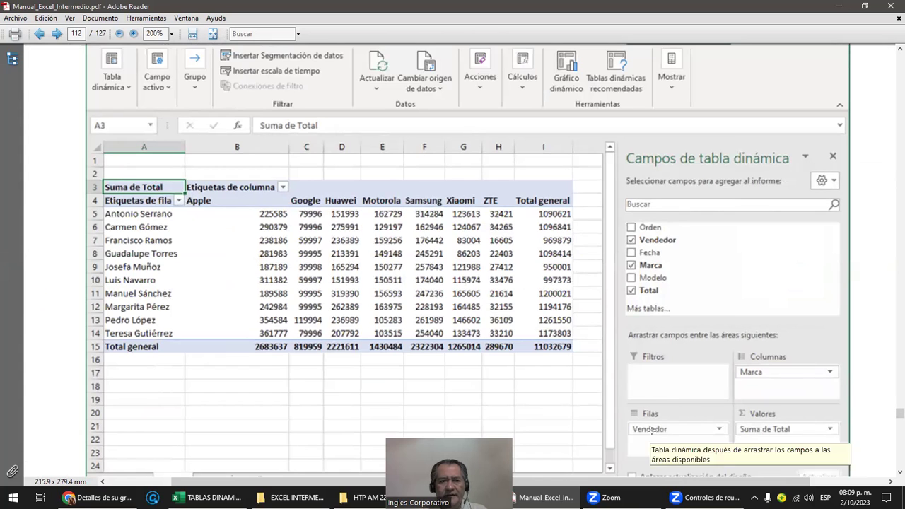
Highlight the Vendedor row labels, the Marca column labels and the summed Total values
drag(122, 316, 128, 350)
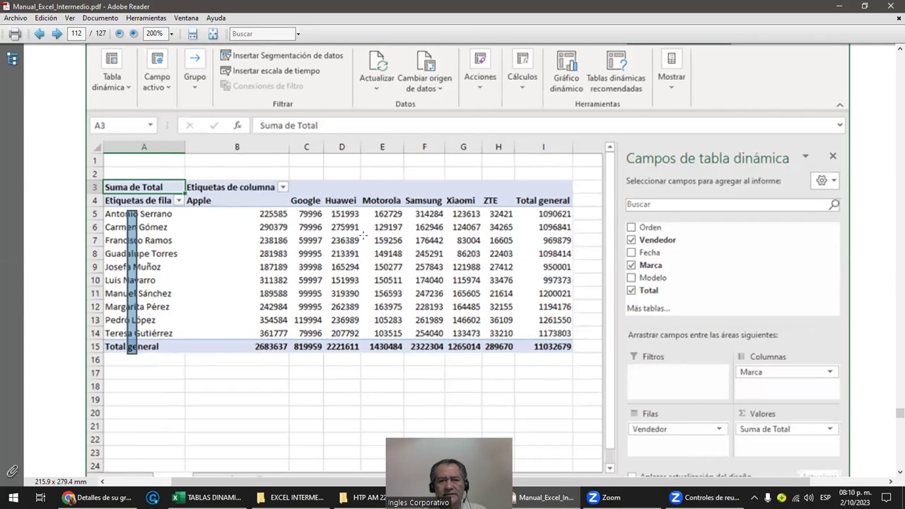
drag(195, 193, 524, 205)
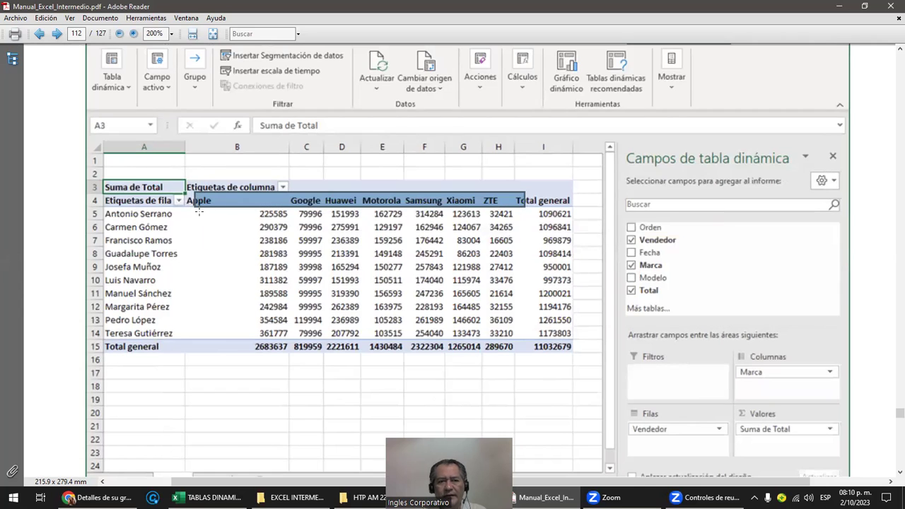
drag(200, 211, 369, 339)
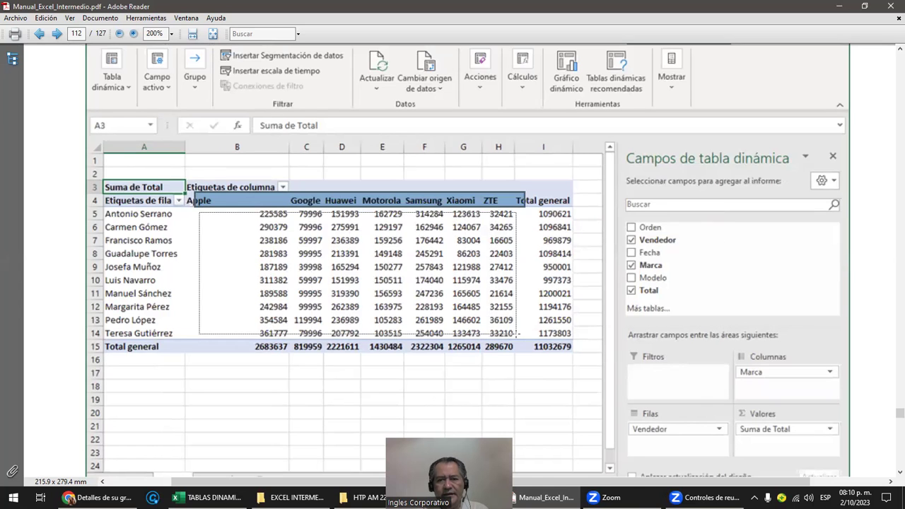
drag(490, 343, 566, 334)
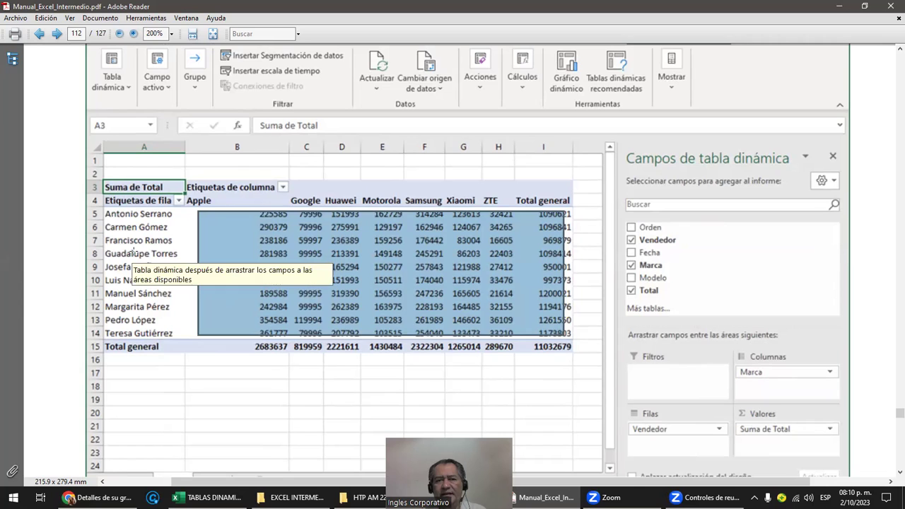
scroll(134, 256, down, 2)
scroll(138, 259, down, 3)
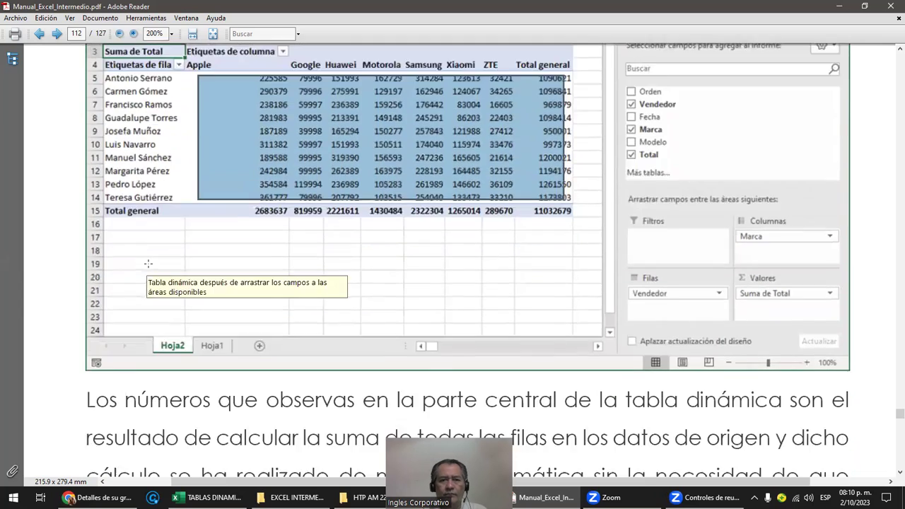
scroll(145, 265, down, 3)
scroll(151, 271, down, 2)
scroll(150, 266, down, 3)
scroll(151, 268, down, 1)
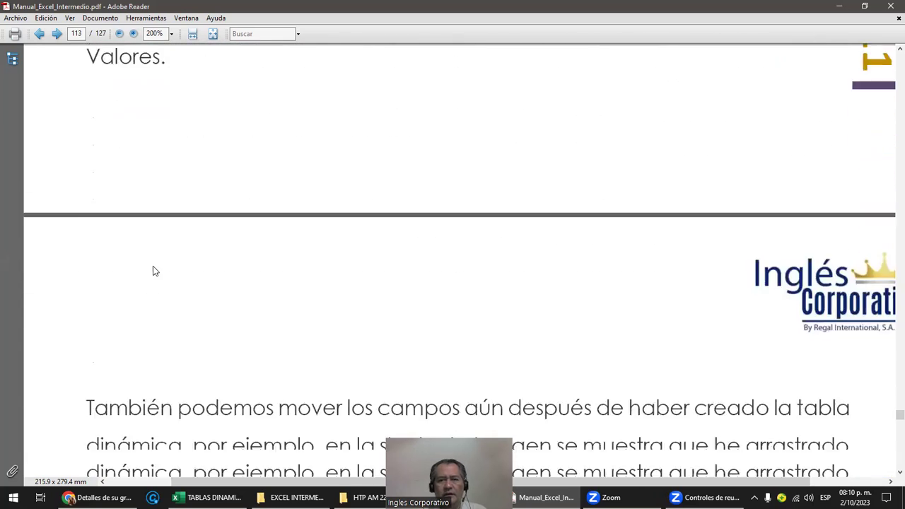
scroll(152, 267, down, 3)
scroll(155, 267, down, 2)
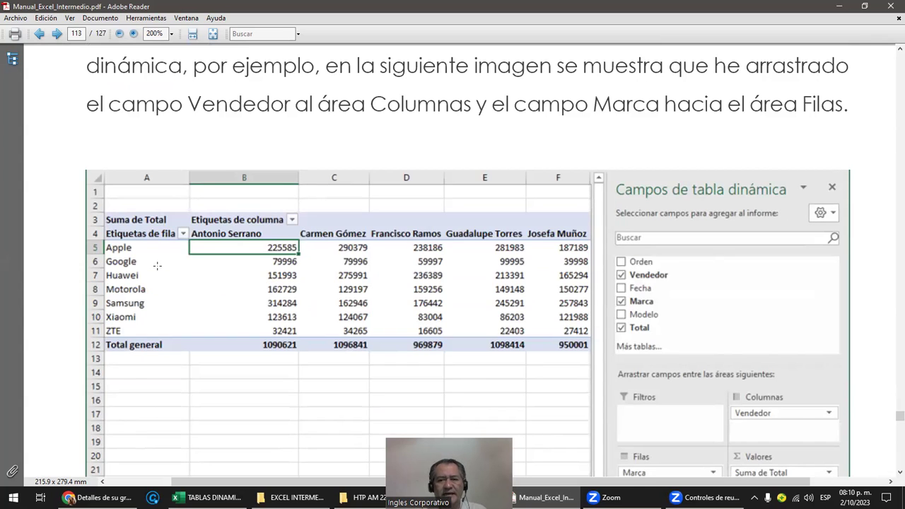
scroll(157, 265, down, 1)
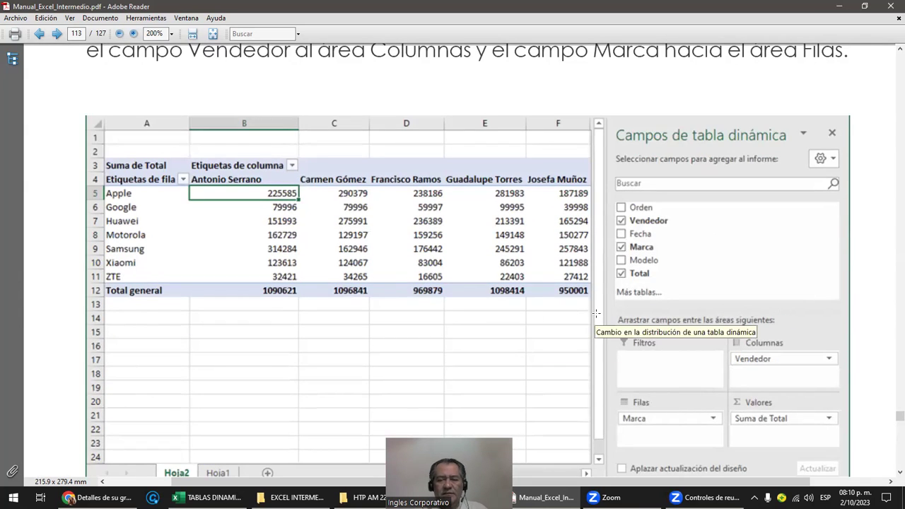
drag(140, 208, 136, 283)
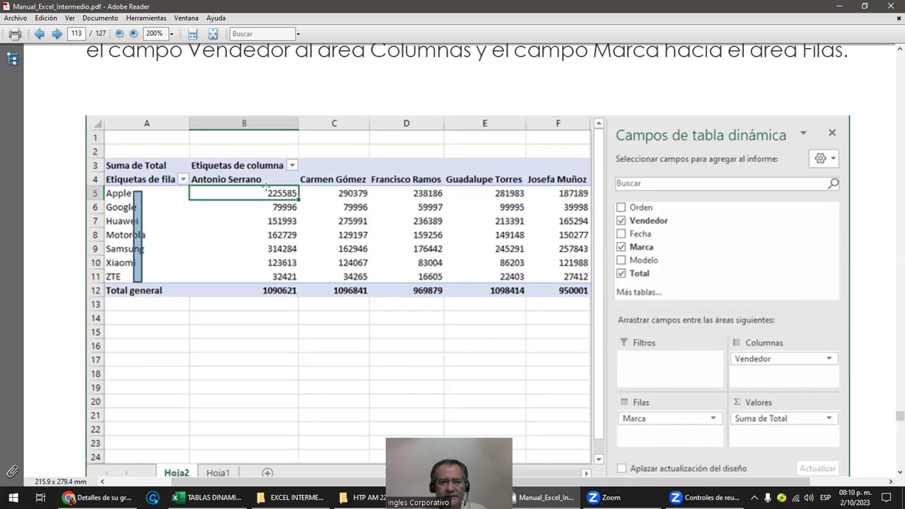
drag(224, 177, 547, 192)
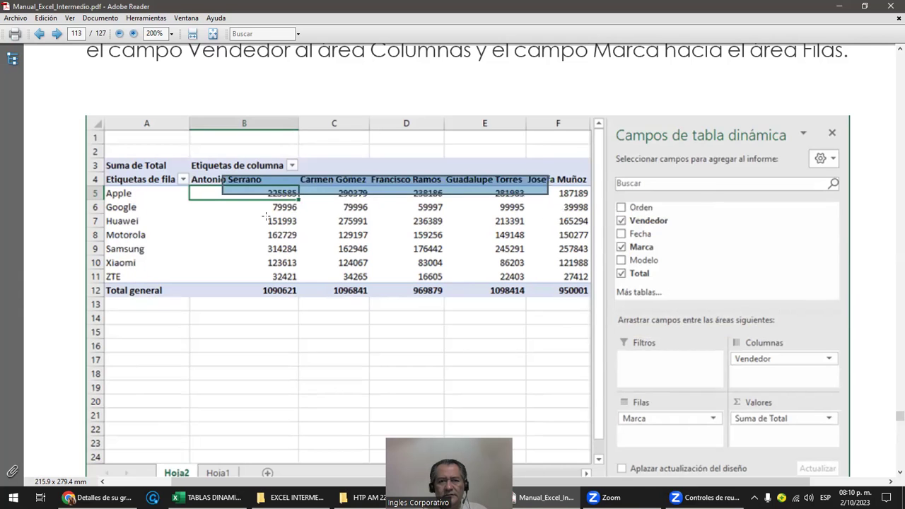
click(137, 223)
click(152, 254)
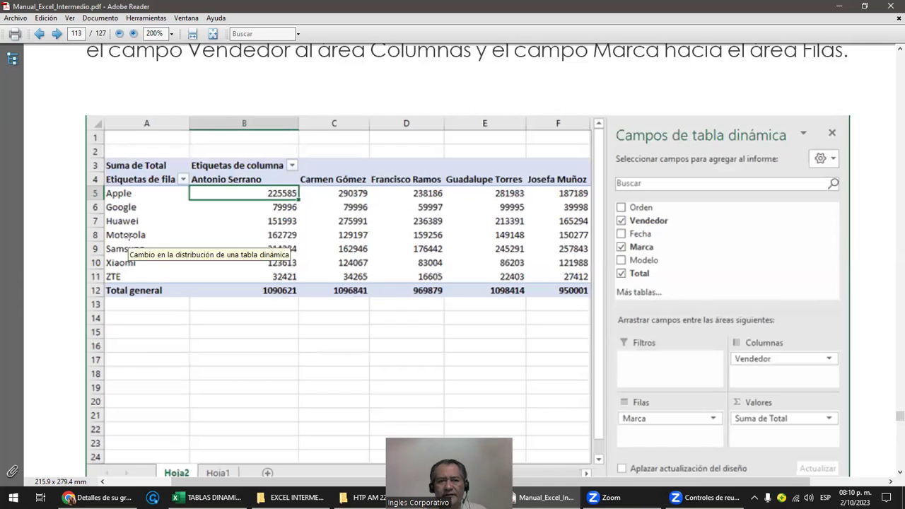
drag(795, 435, 744, 403)
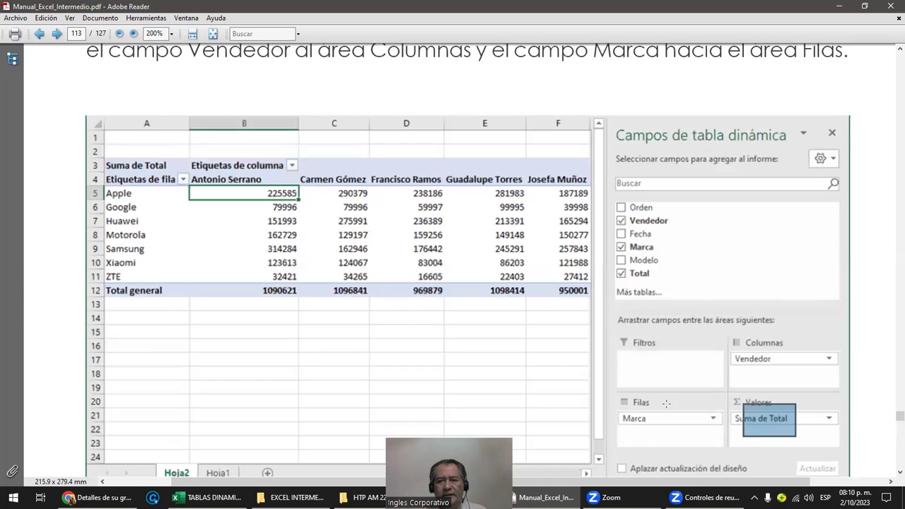
Read the recommended pivot tables pages 113–115 up to step 4, then return to Chrome
scroll(558, 390, down, 5)
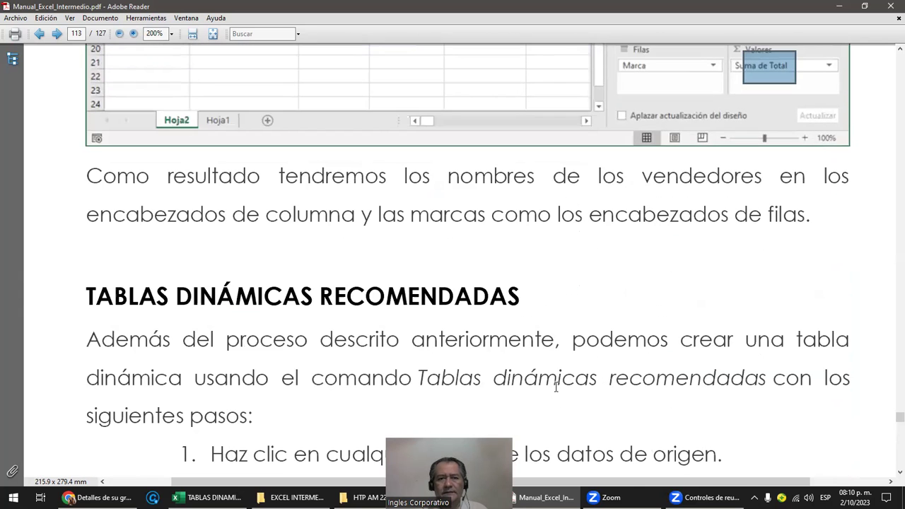
scroll(557, 387, down, 2)
scroll(557, 387, down, 1)
scroll(557, 387, down, 1)
scroll(559, 389, down, 2)
scroll(564, 394, down, 2)
scroll(564, 394, down, 1)
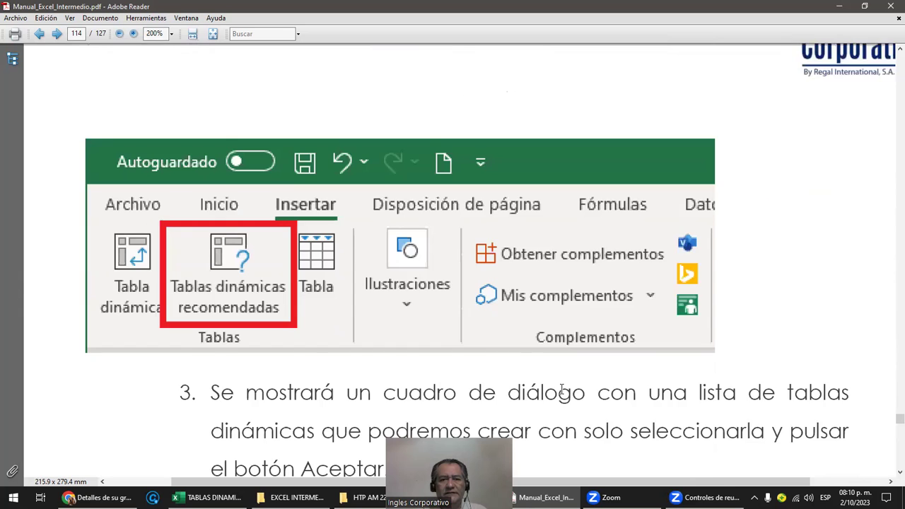
scroll(562, 389, down, 1)
scroll(562, 389, down, 1)
scroll(562, 389, down, 2)
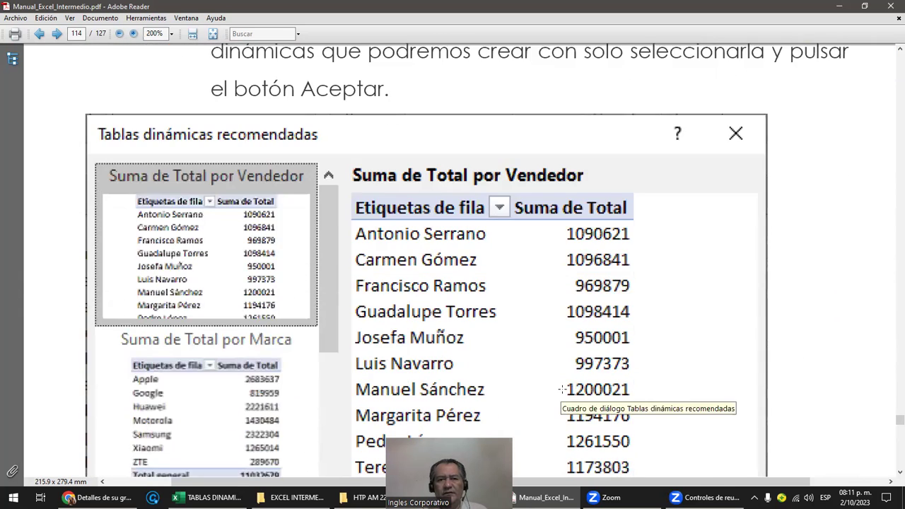
scroll(377, 325, down, 1)
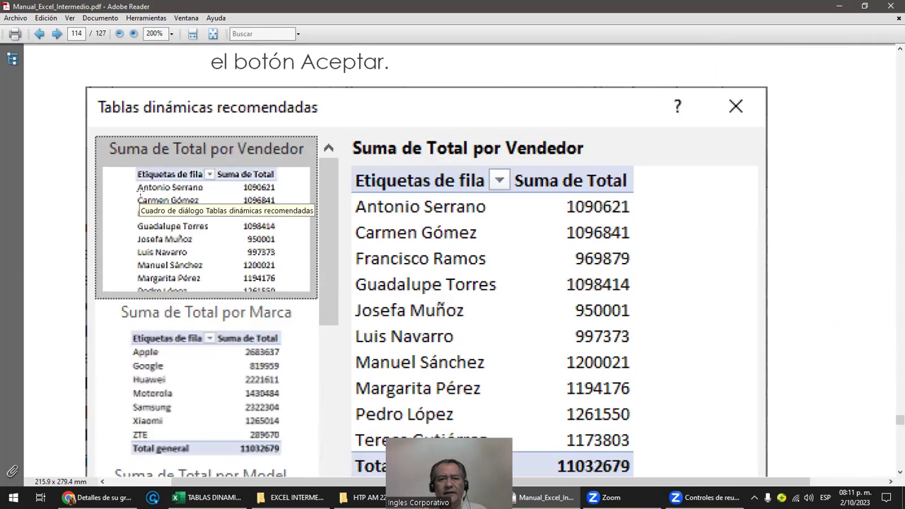
scroll(140, 198, down, 1)
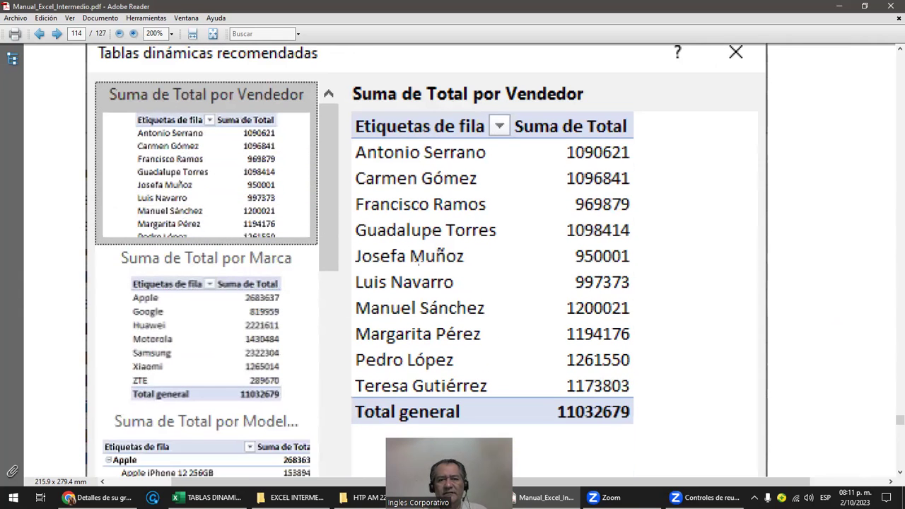
scroll(318, 348, down, 2)
scroll(288, 360, down, 3)
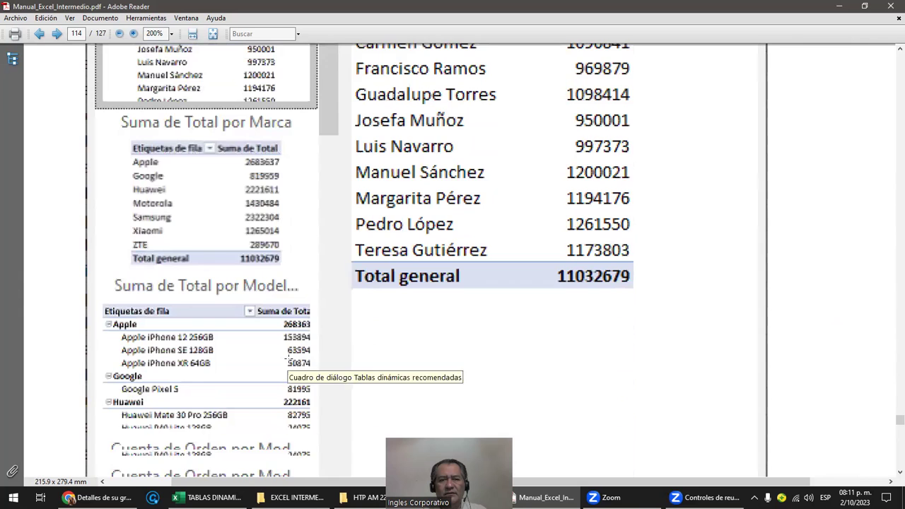
scroll(288, 359, down, 1)
scroll(290, 358, down, 2)
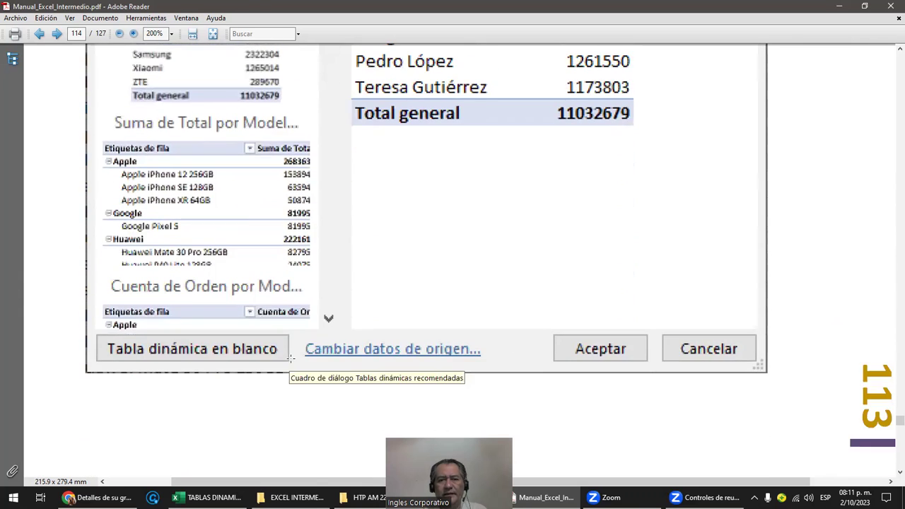
scroll(293, 363, down, 3)
scroll(293, 361, down, 3)
scroll(293, 359, down, 3)
scroll(293, 359, down, 3)
scroll(293, 359, down, 3)
scroll(293, 359, down, 1)
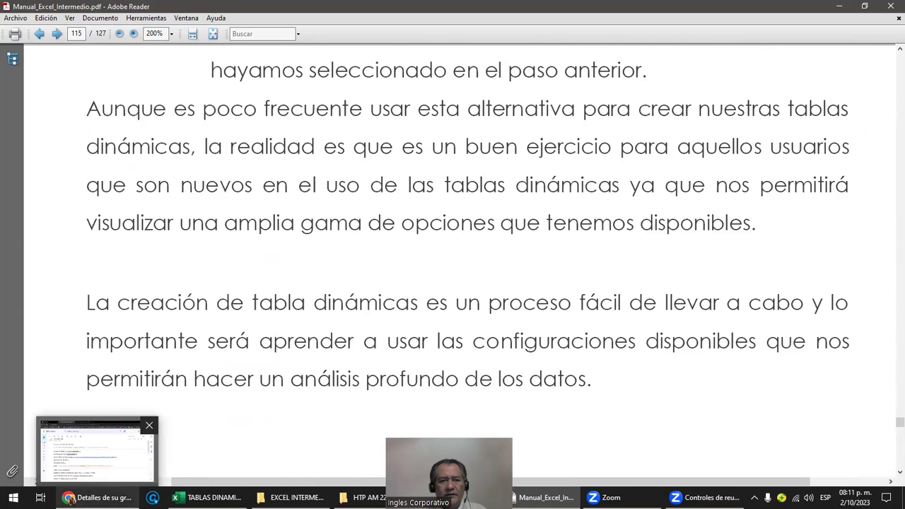
click(99, 497)
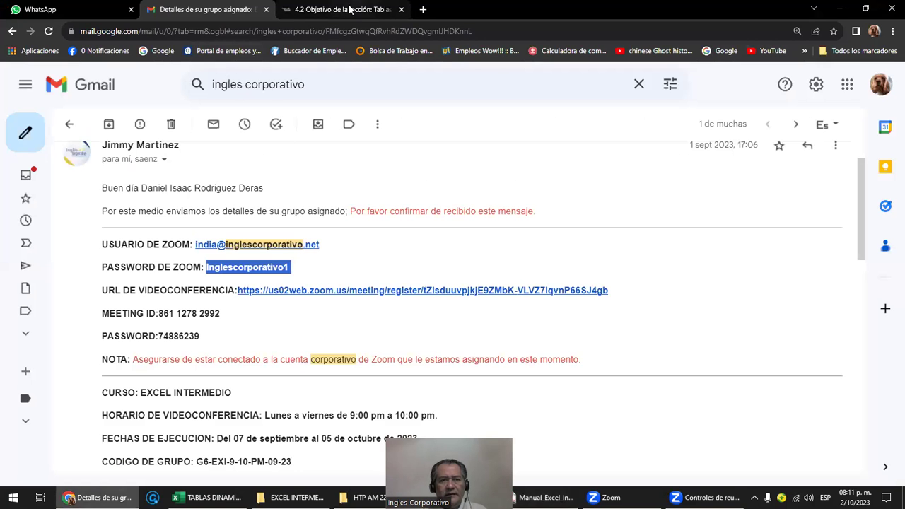
Switch to the 4.2 Objetivo de la lección page and highlight its pivot table uses list
click(353, 9)
scroll(366, 272, down, 2)
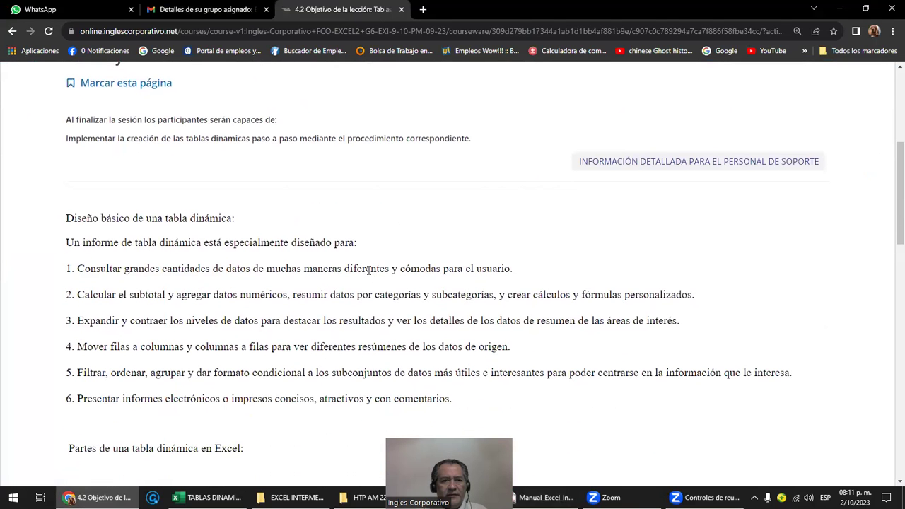
scroll(368, 268, down, 1)
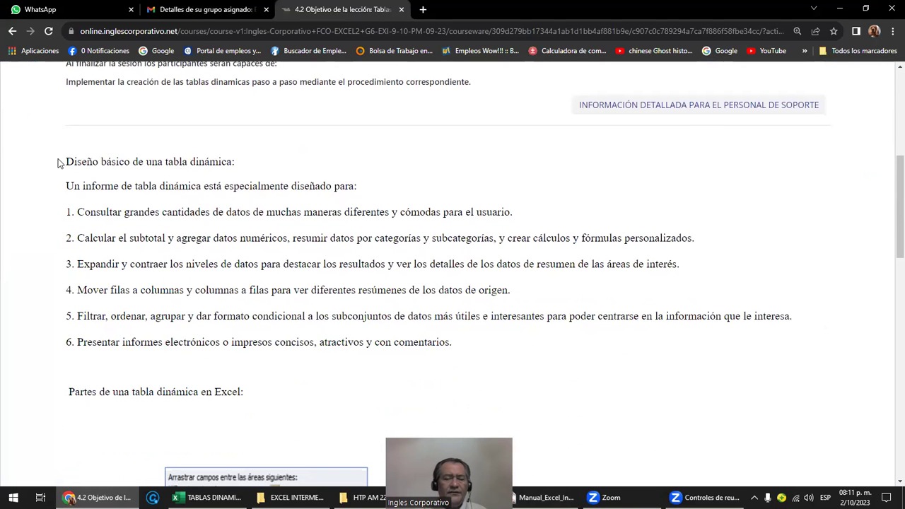
mouse_move(64, 161)
mouse_down()
mouse_move(113, 170)
mouse_move(455, 336)
mouse_up()
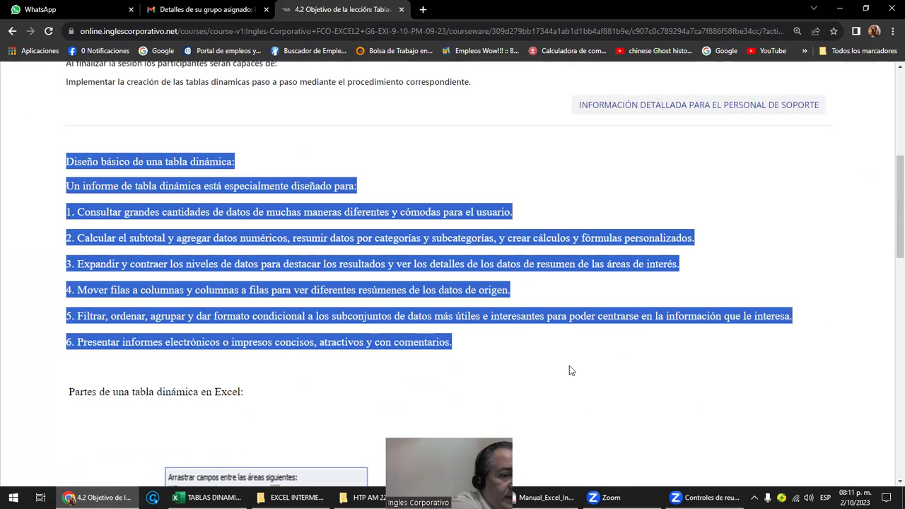
click(227, 368)
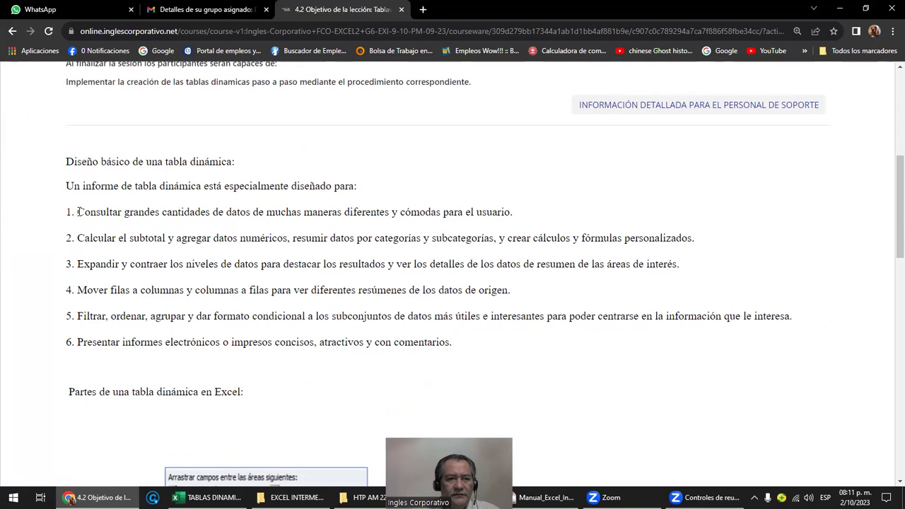
mouse_move(113, 212)
mouse_down()
mouse_move(690, 237)
mouse_move(696, 260)
mouse_up()
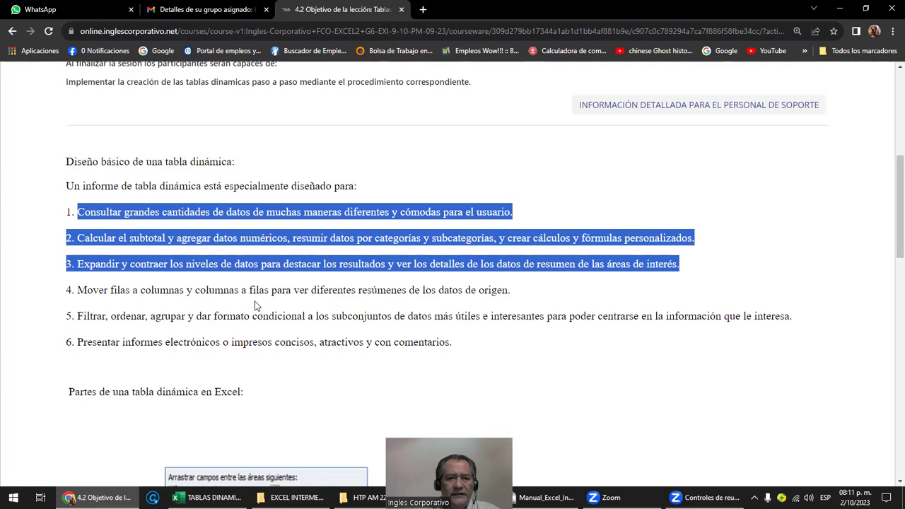
click(188, 373)
Scroll to the list of areas: Filtro de informe, Etiquetas de columna, Etiquetas de fila, Valores
scroll(188, 374, down, 2)
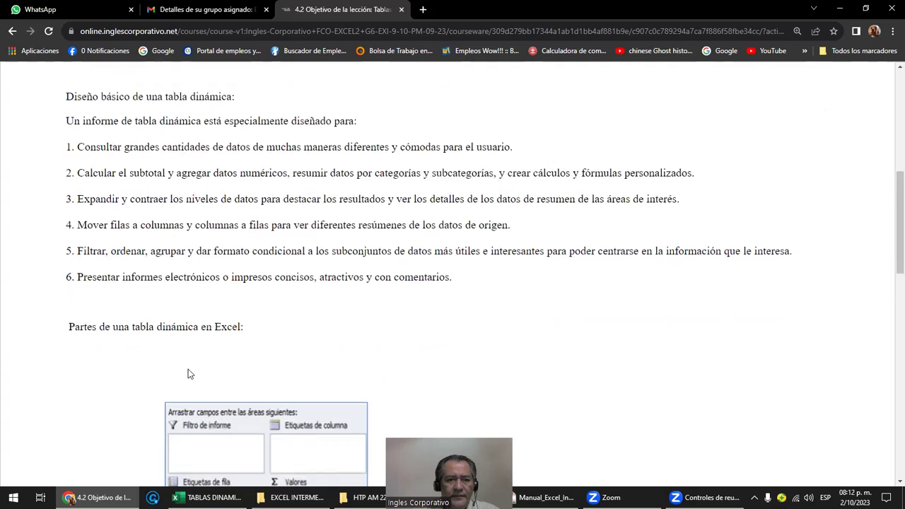
scroll(188, 374, down, 2)
scroll(189, 374, down, 1)
scroll(190, 374, down, 1)
scroll(190, 371, down, 2)
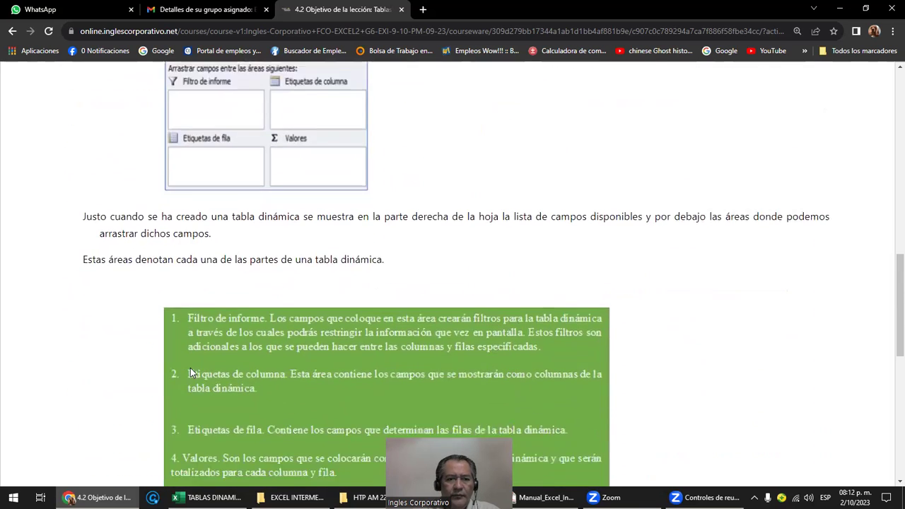
scroll(190, 368, down, 1)
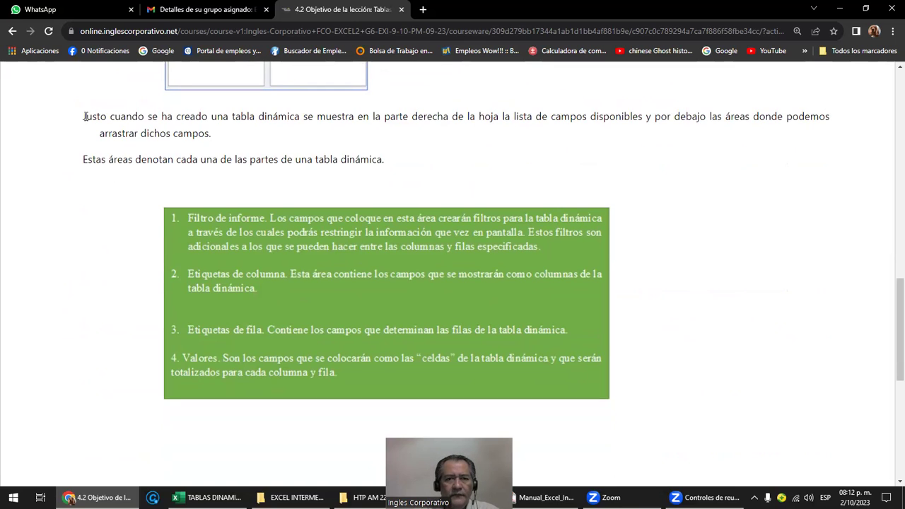
scroll(85, 116, down, 3)
scroll(85, 116, down, 2)
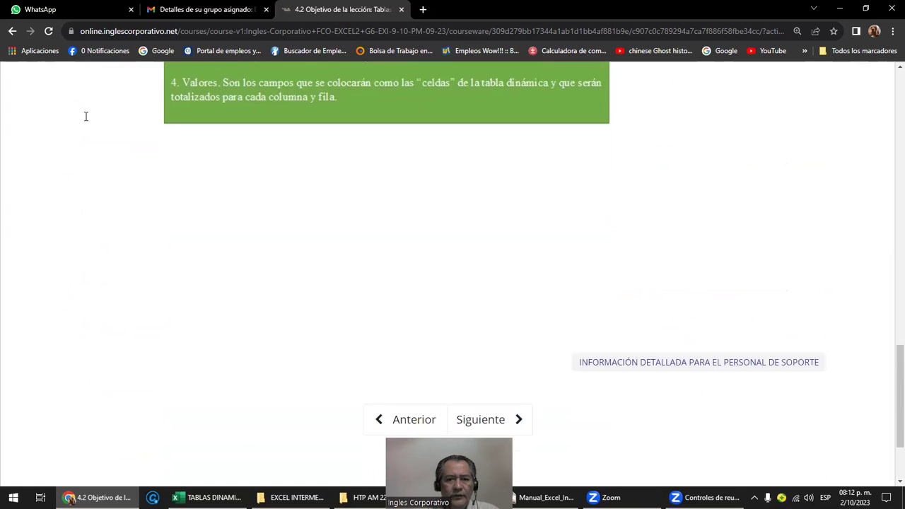
scroll(85, 116, down, 1)
scroll(85, 120, up, 2)
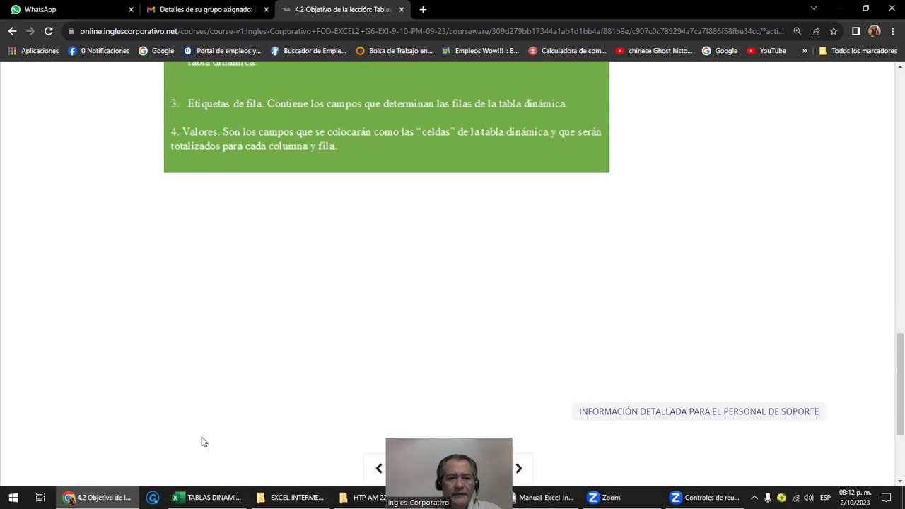
mouse_move(205, 498)
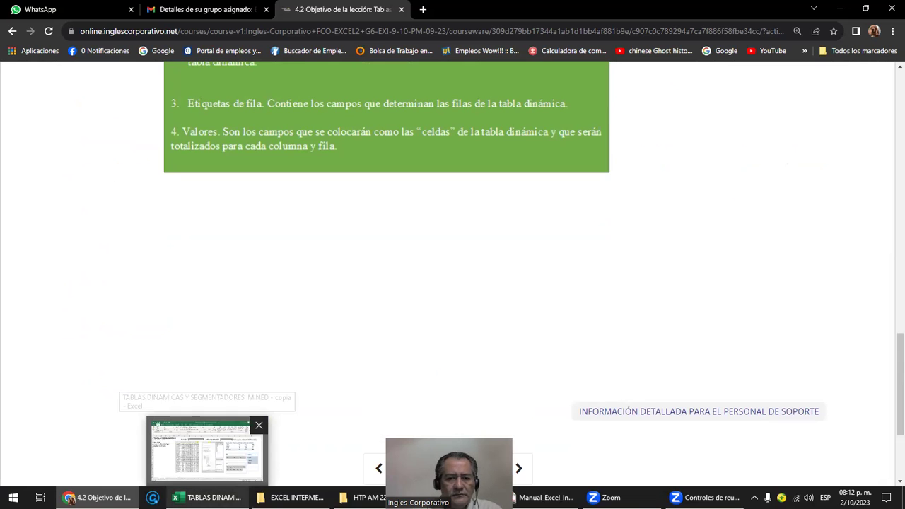
In EXCEL INTERMEDIO, browse GRUPO 9 PM, then GRUPO 8 PM, and switch to the Excel workbook
mouse_move(297, 498)
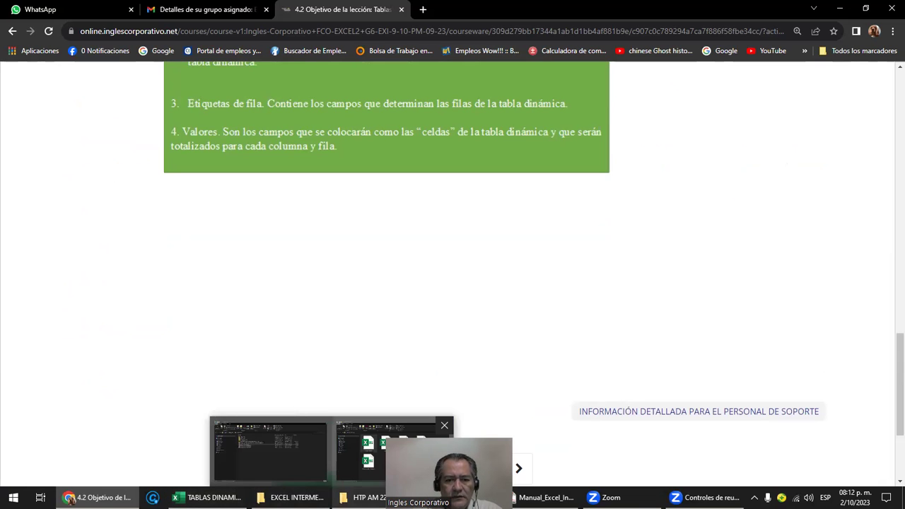
click(269, 452)
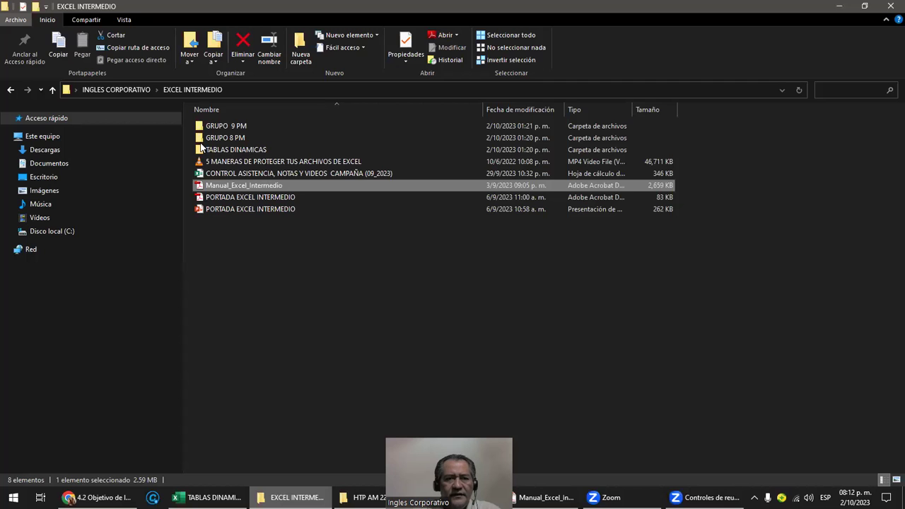
double_click(210, 125)
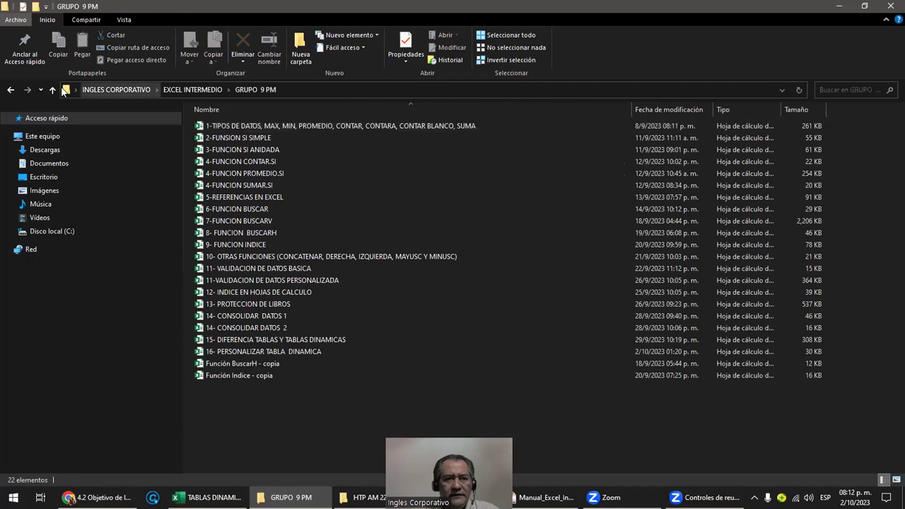
click(51, 90)
double_click(234, 138)
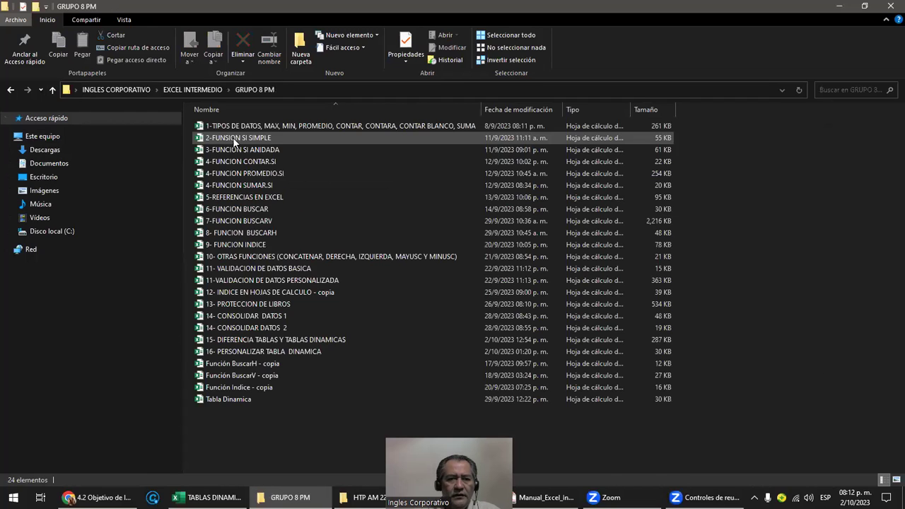
click(252, 356)
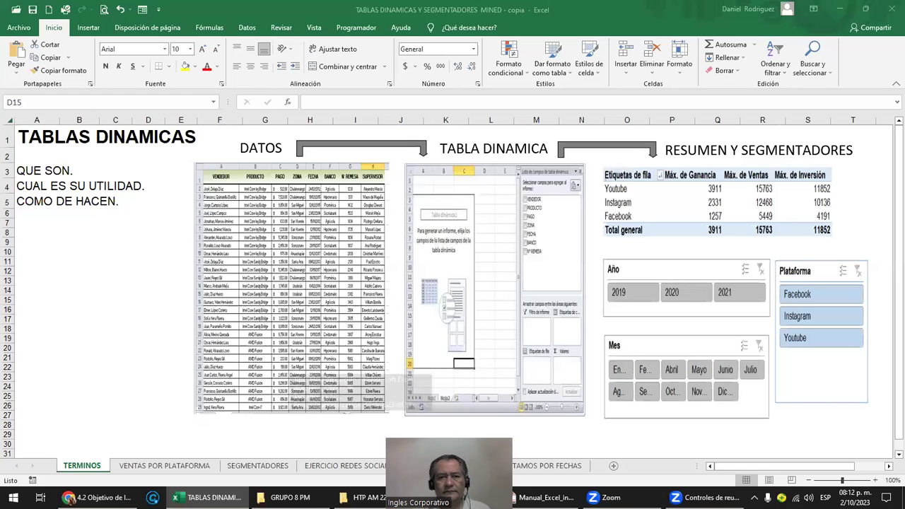
Show the manual's contents page with Semana 4 topics 16–20 on pages 100–119, then return to the workbook
key(alt+Tab)
scroll(378, 309, down, 5)
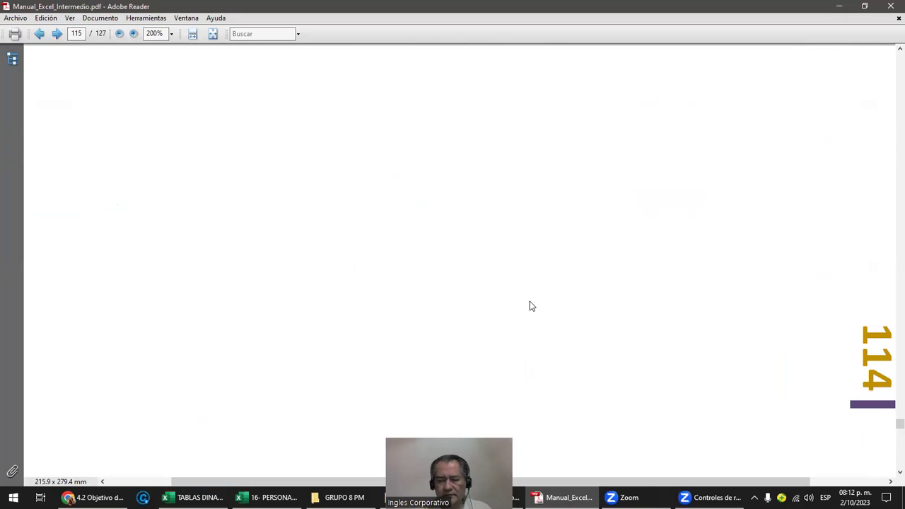
key(Home)
key(Right)
scroll(529, 301, down, 10)
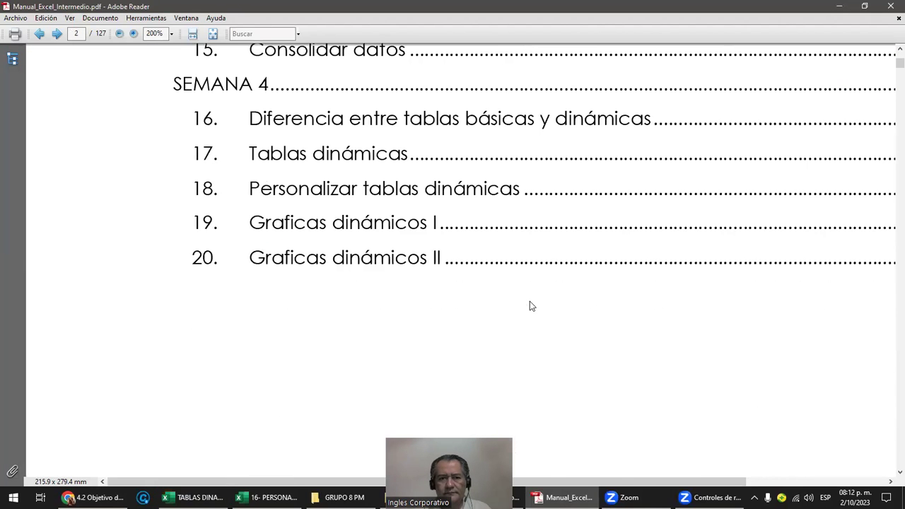
scroll(489, 337, down, 1)
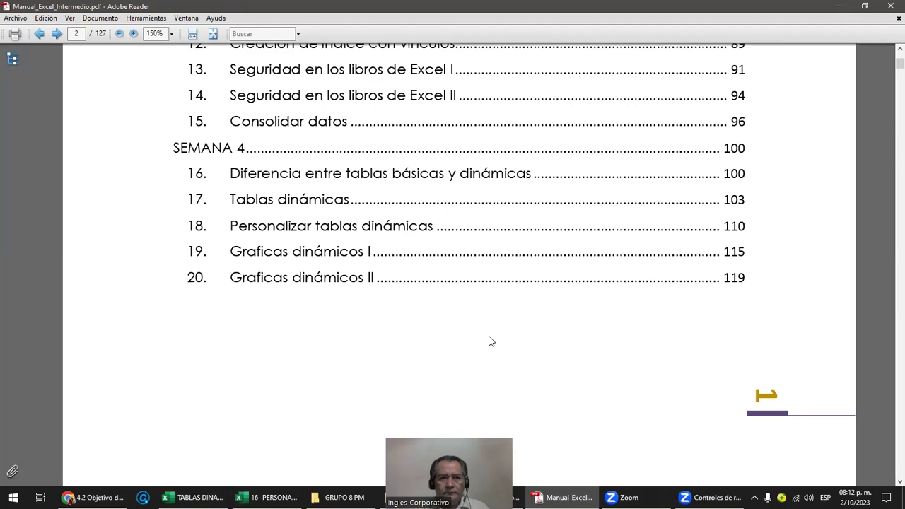
mouse_move(191, 497)
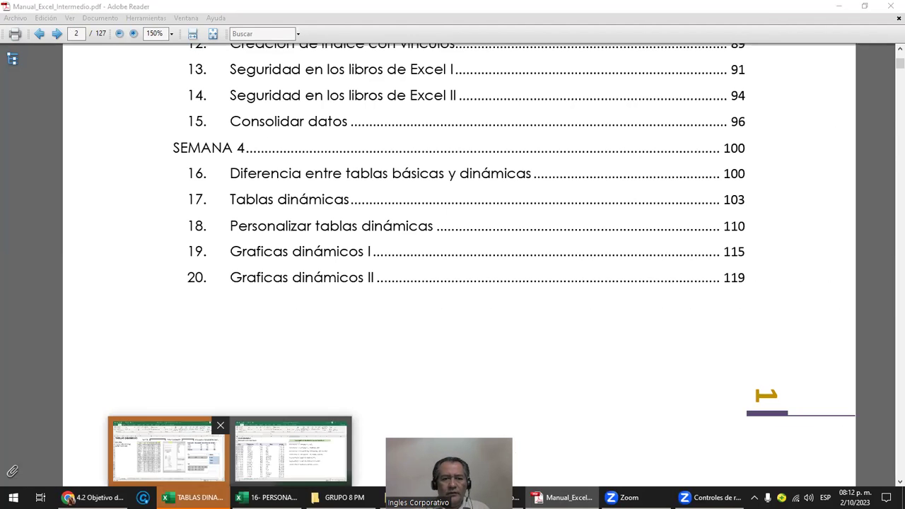
click(166, 453)
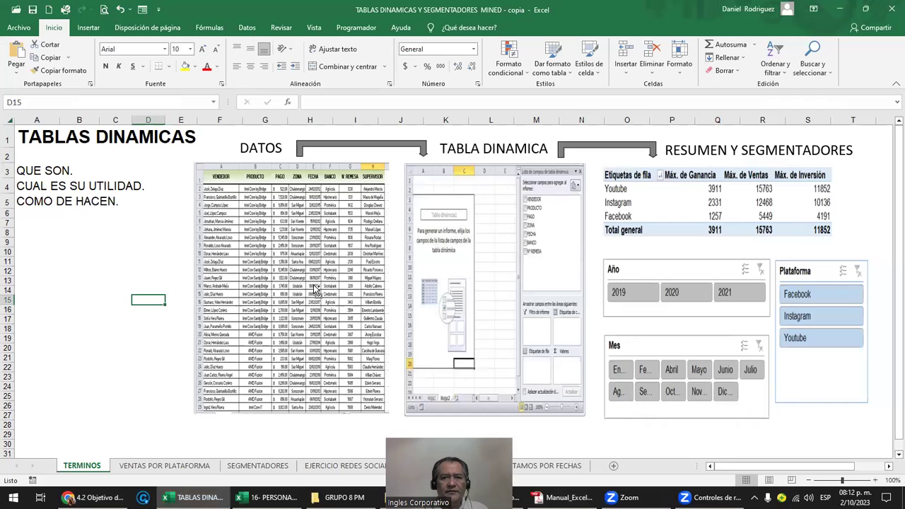
ctrl+scroll(316, 291, up, 1)
ctrl+scroll(316, 291, down, 1)
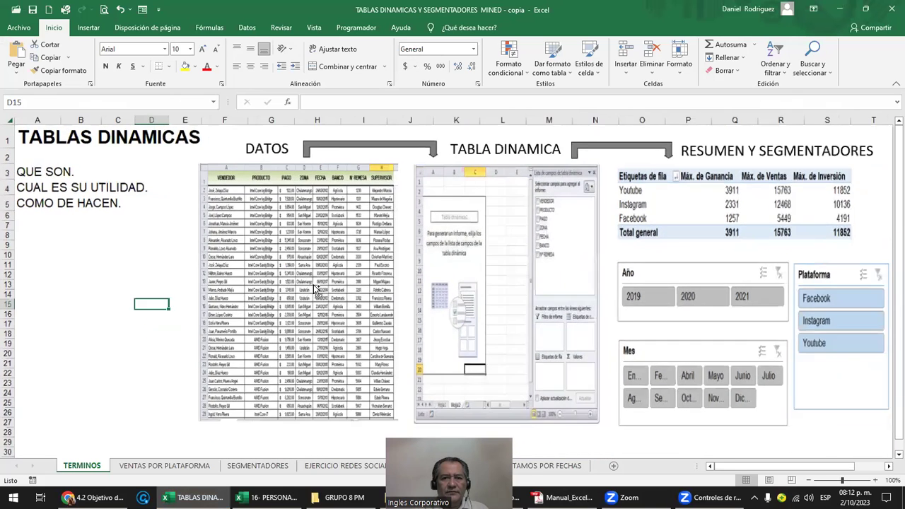
ctrl+scroll(316, 290, down, 1)
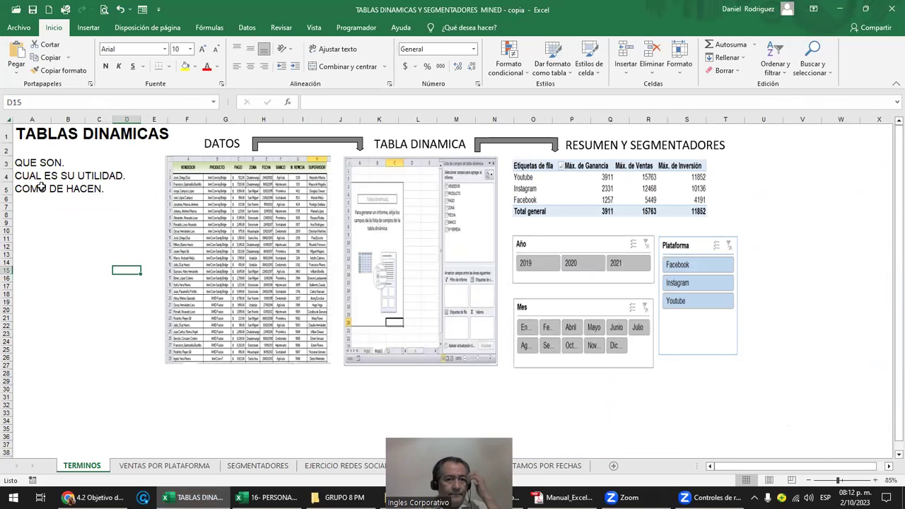
click(256, 197)
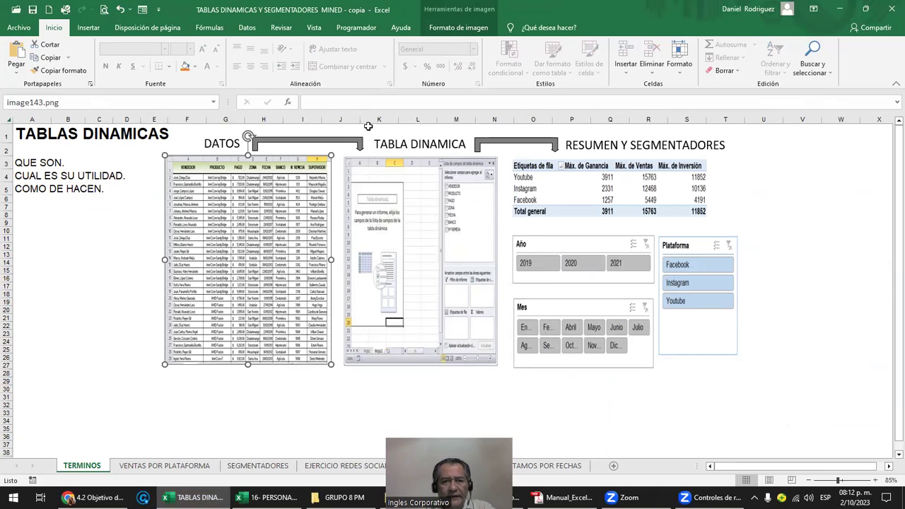
click(407, 185)
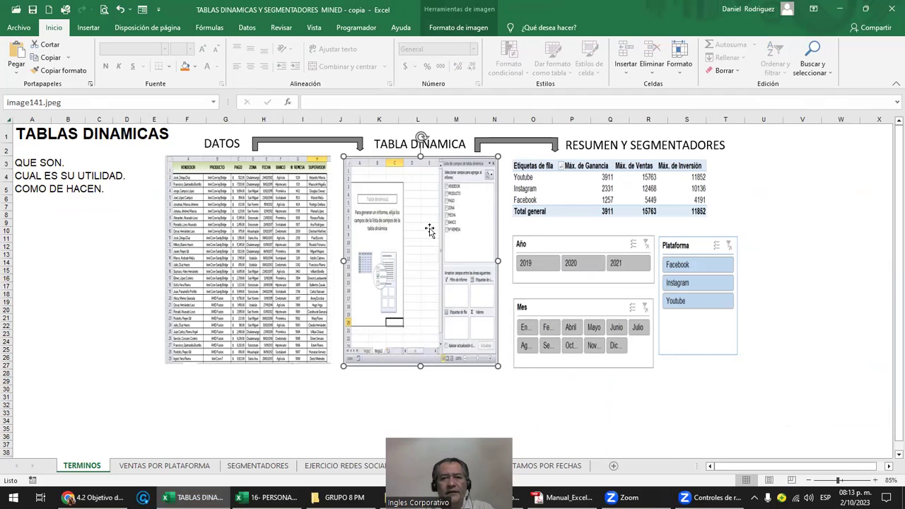
click(591, 183)
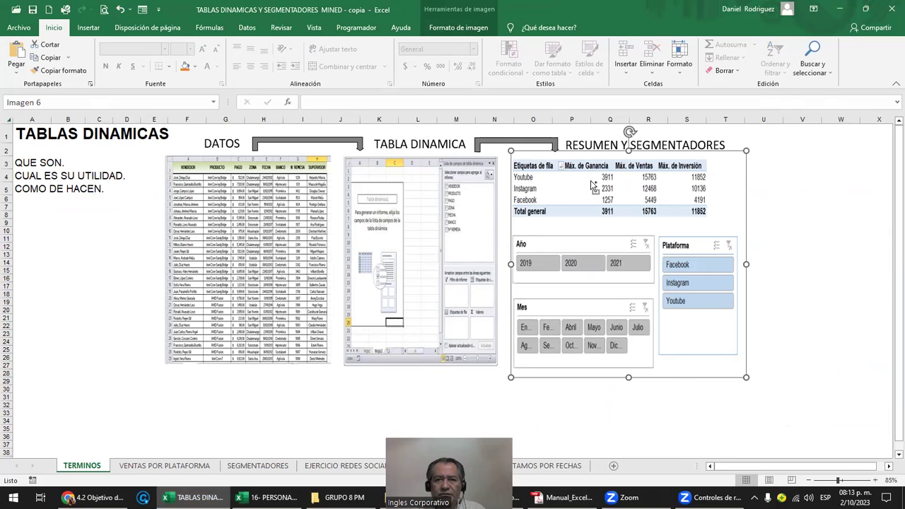
Point out the RESUMEN Y SEGMENTADORES heading and the DATOS, TABLA DINAMICA and summary pictures, then close the workbook
scroll(592, 185, up, 1)
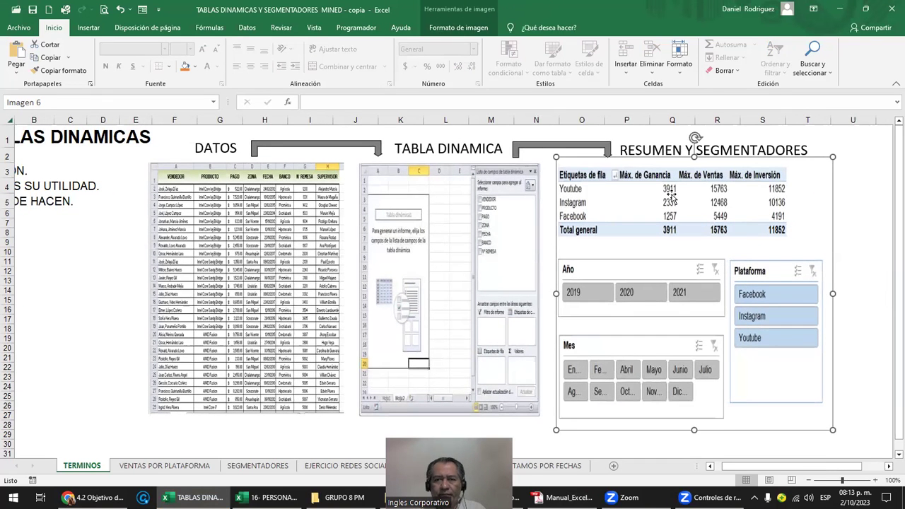
click(630, 154)
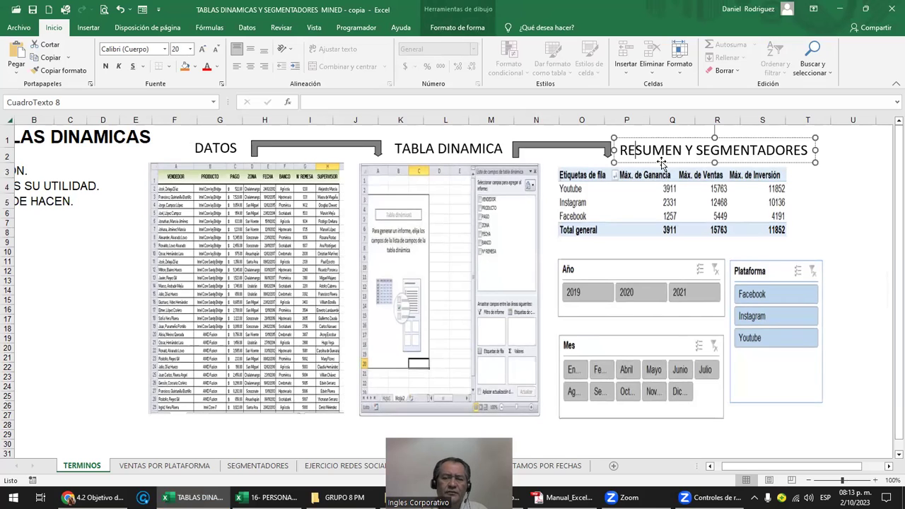
click(642, 278)
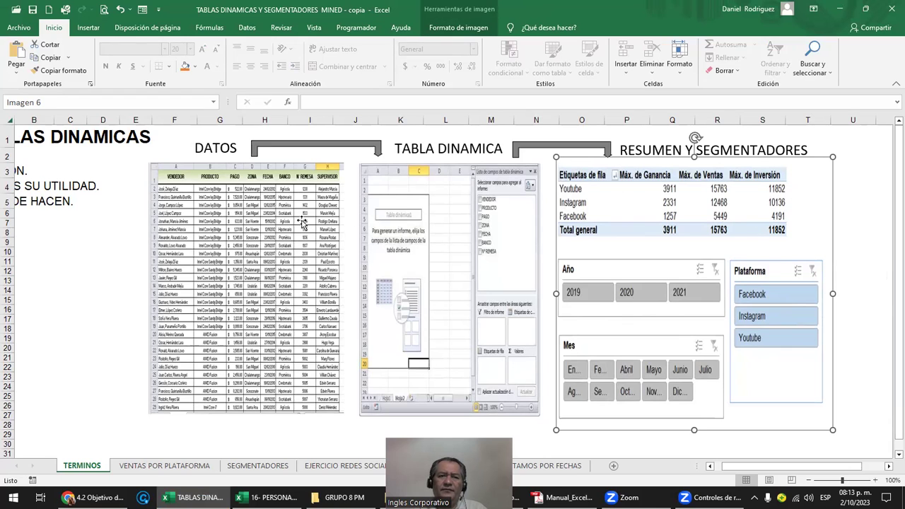
click(225, 221)
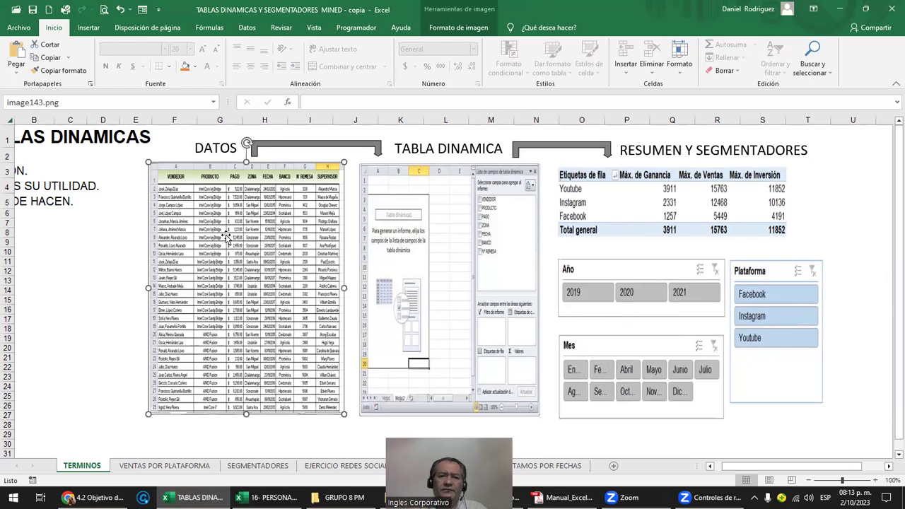
click(448, 195)
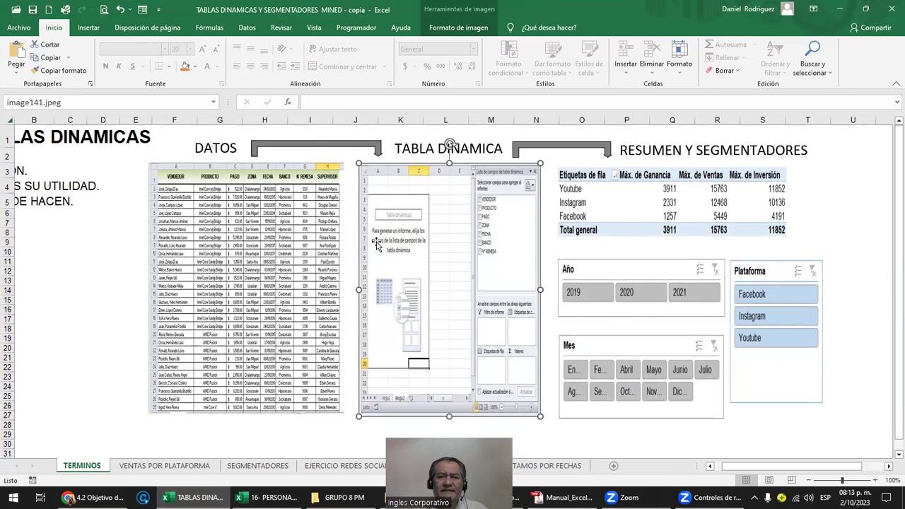
click(640, 216)
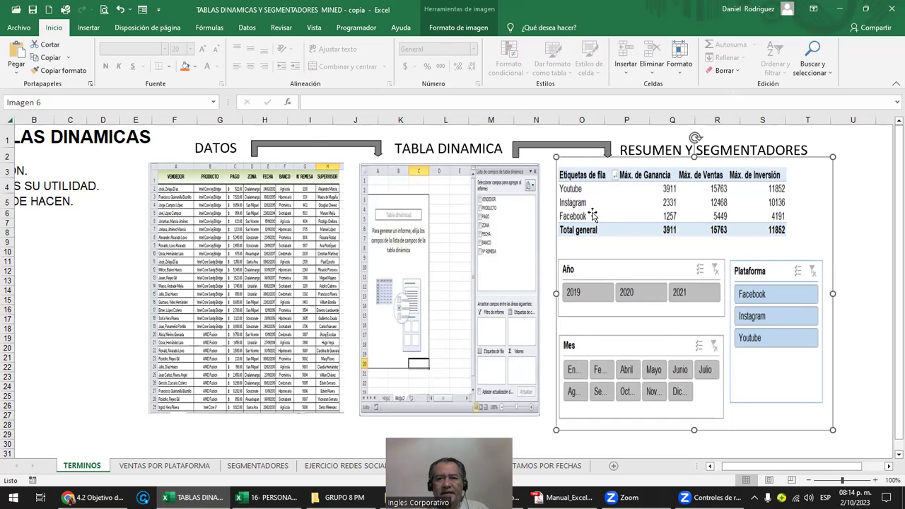
click(890, 14)
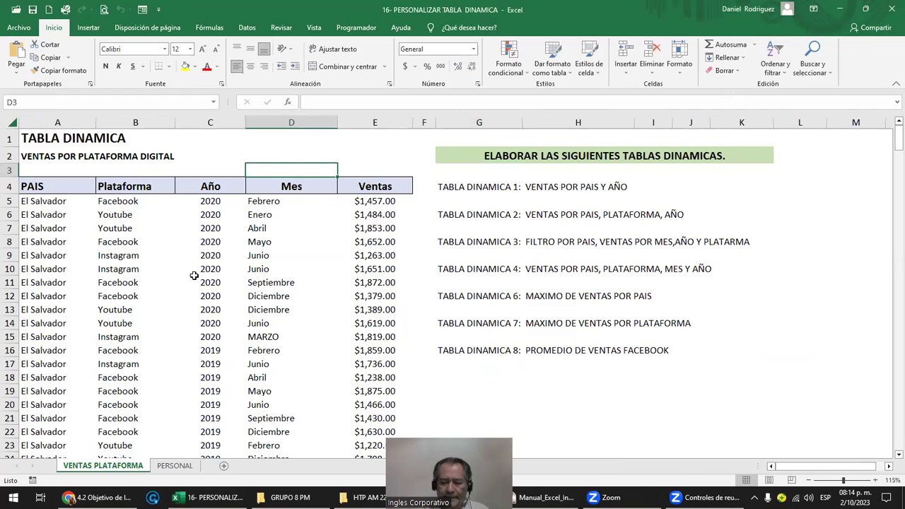
key(Left)
key(Left)
key(Left)
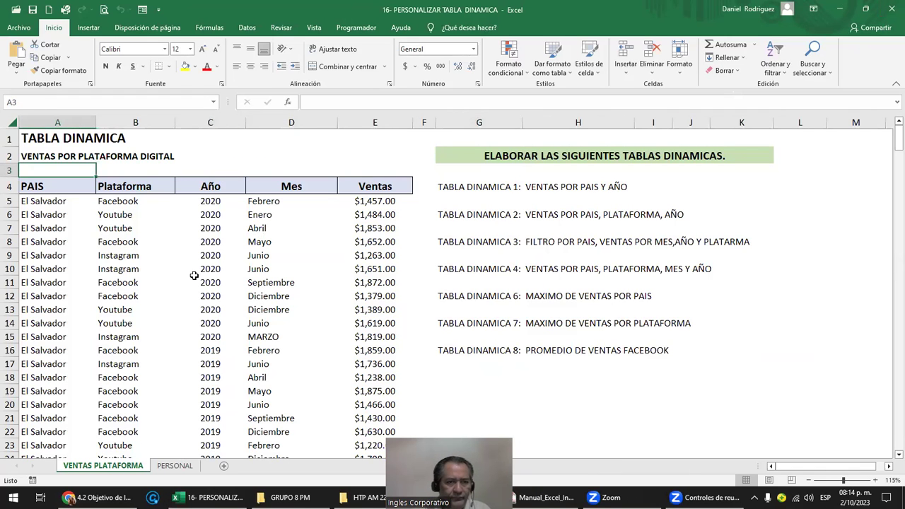
ctrl+scroll(193, 275, up, 1)
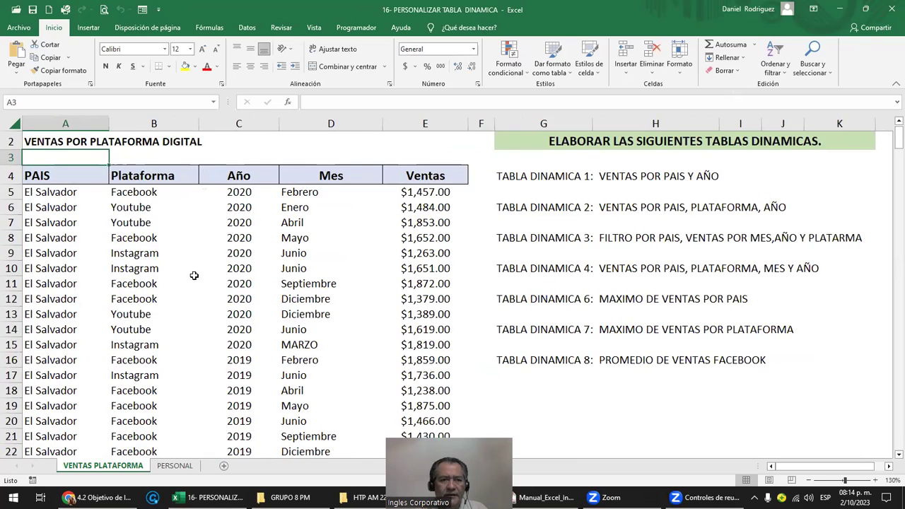
ctrl+scroll(193, 275, up, 1)
scroll(194, 275, up, 1)
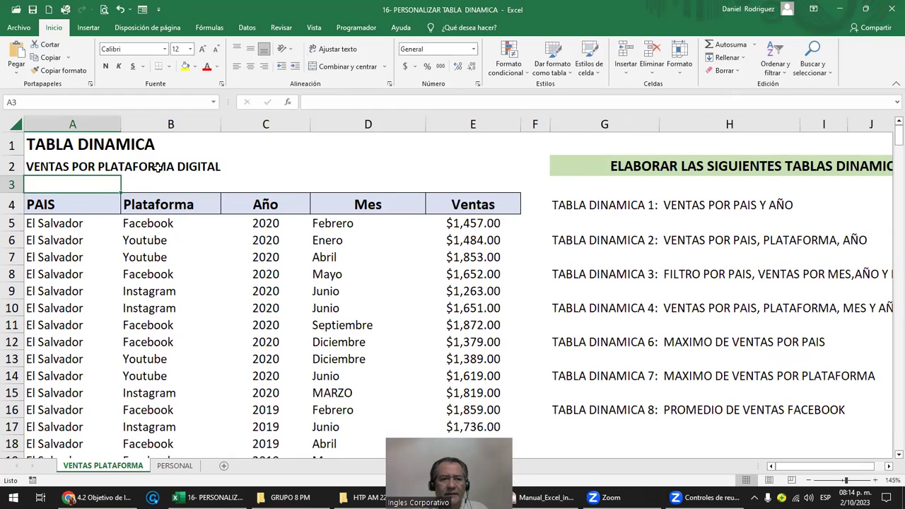
ctrl+scroll(152, 175, up, 1)
ctrl+scroll(152, 175, up, 1)
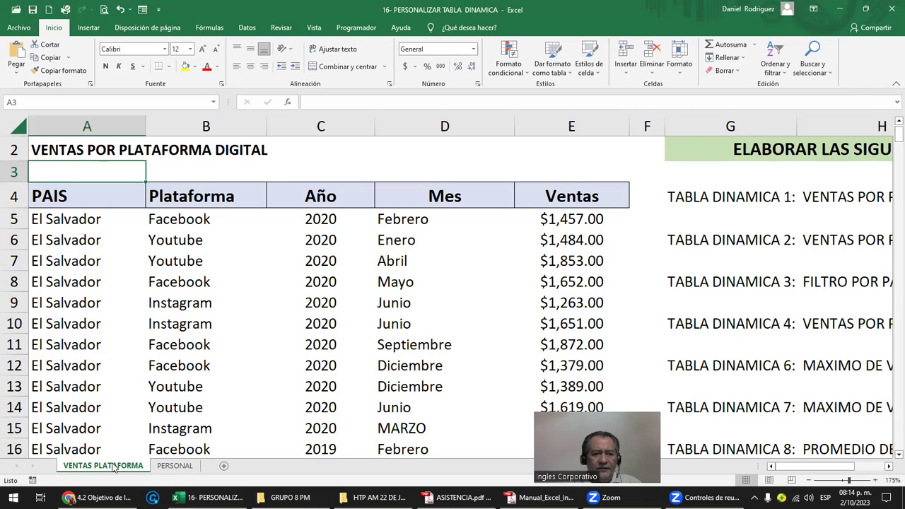
click(170, 466)
click(119, 470)
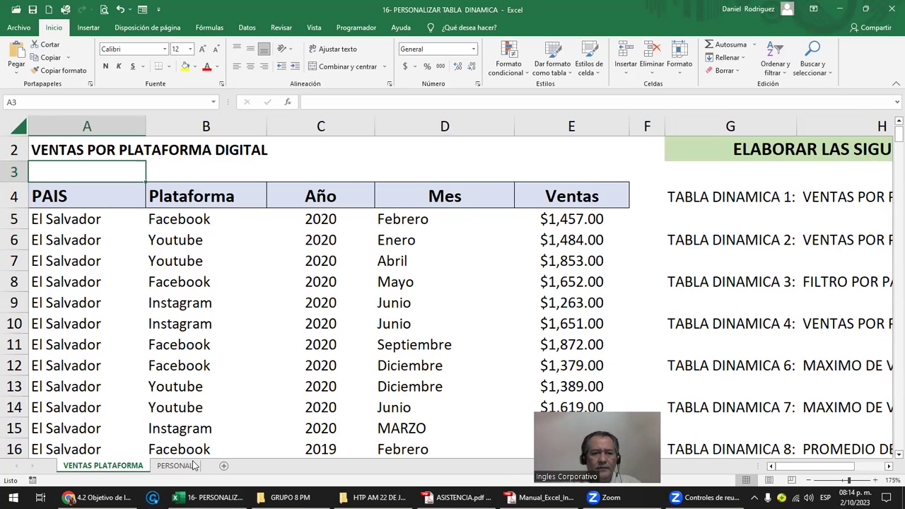
click(173, 468)
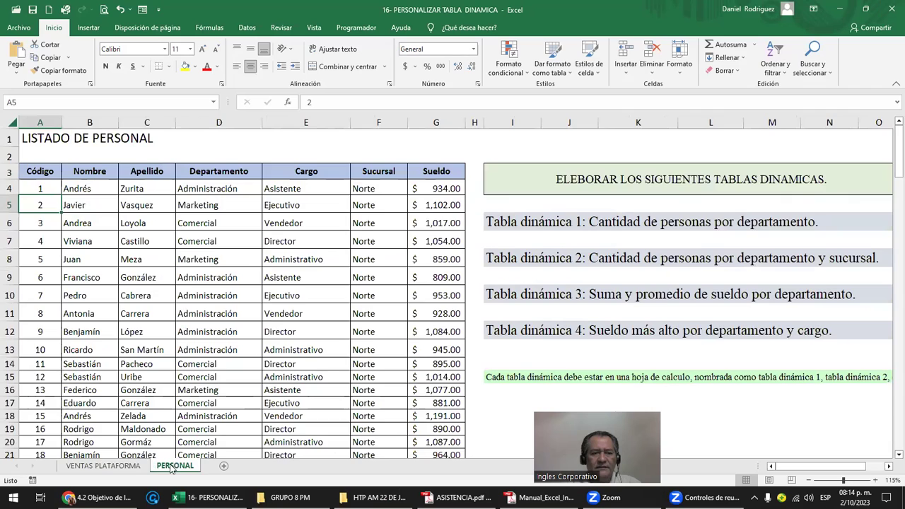
click(136, 470)
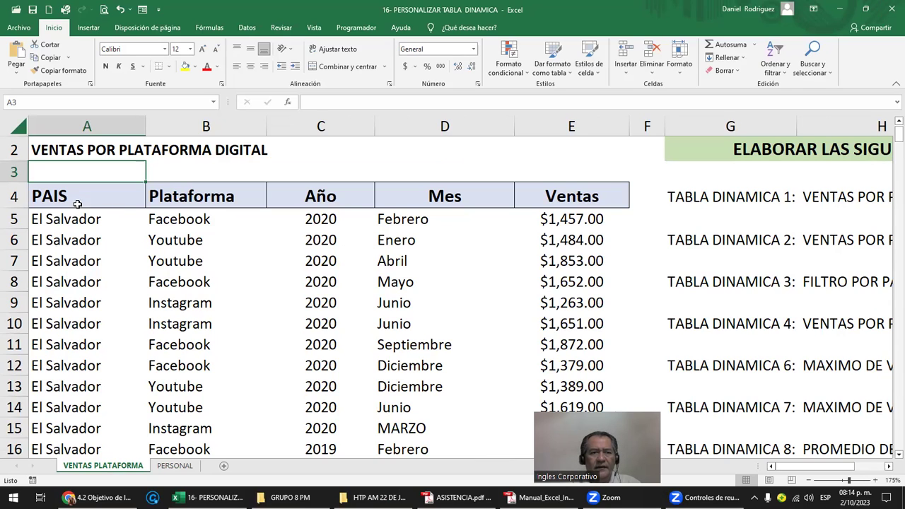
click(75, 200)
click(70, 221)
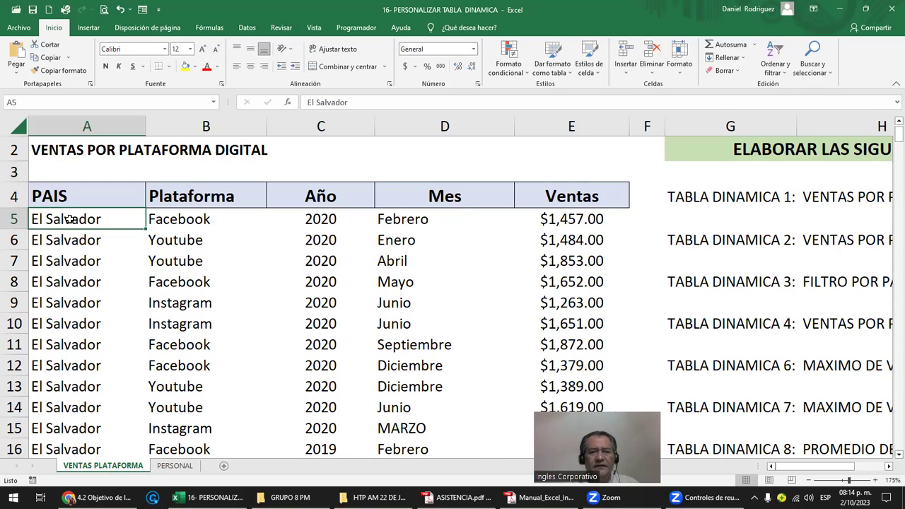
key(ctrl+Page_Down)
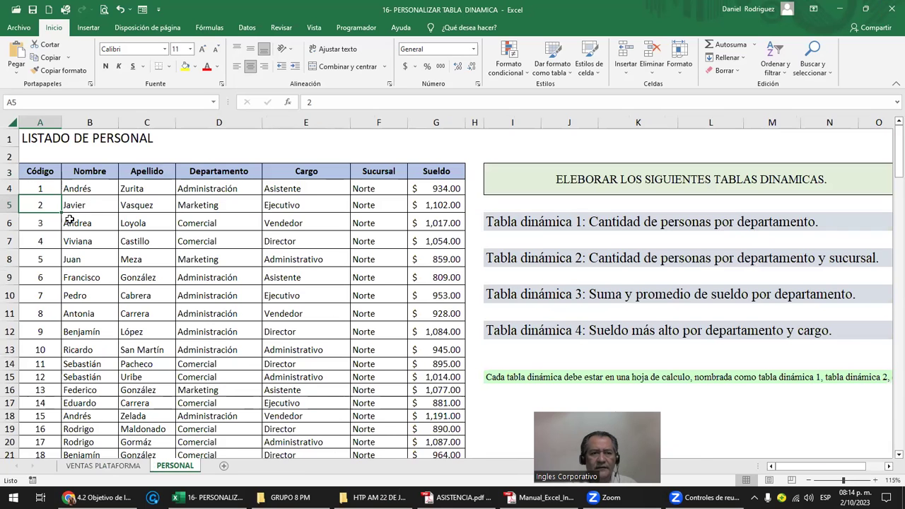
key(ctrl+Page_Up)
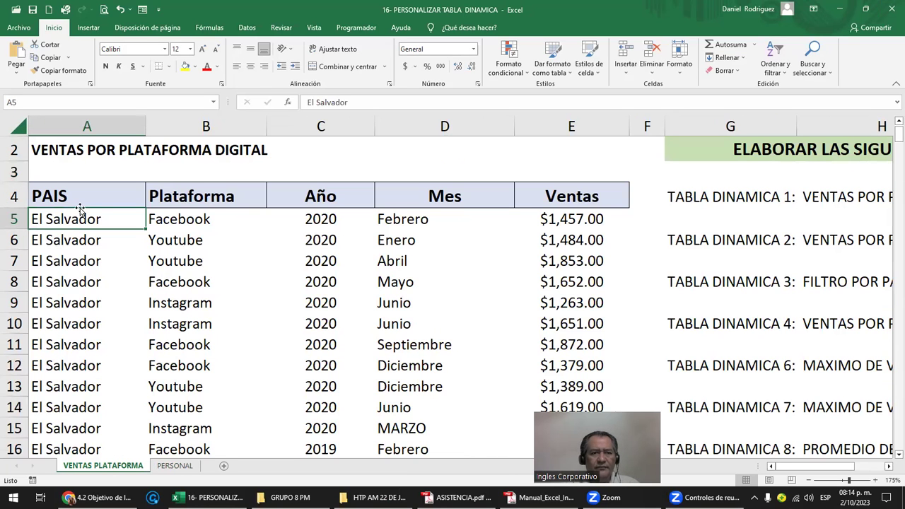
click(81, 196)
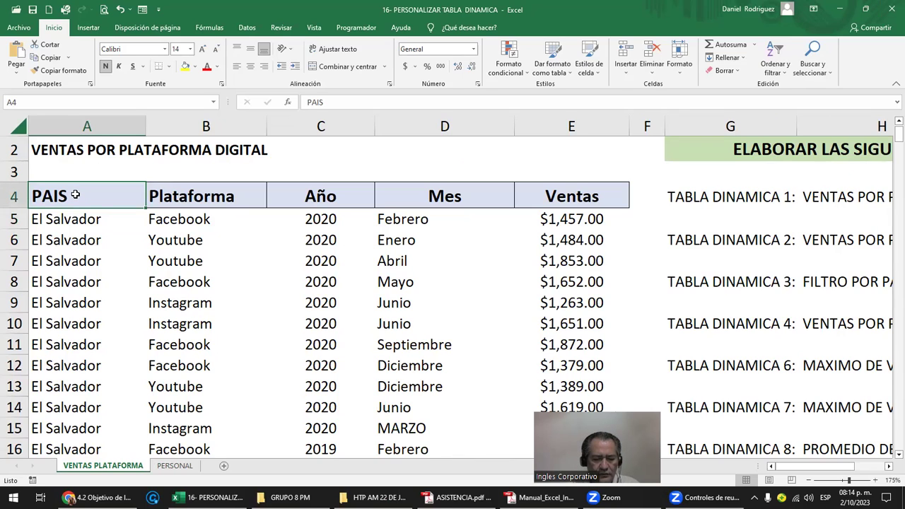
key(ctrl+shift+l)
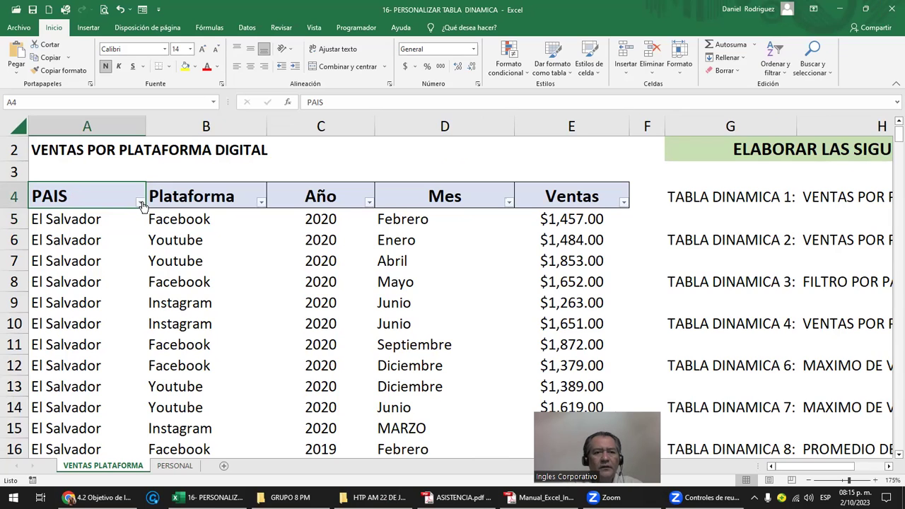
click(135, 201)
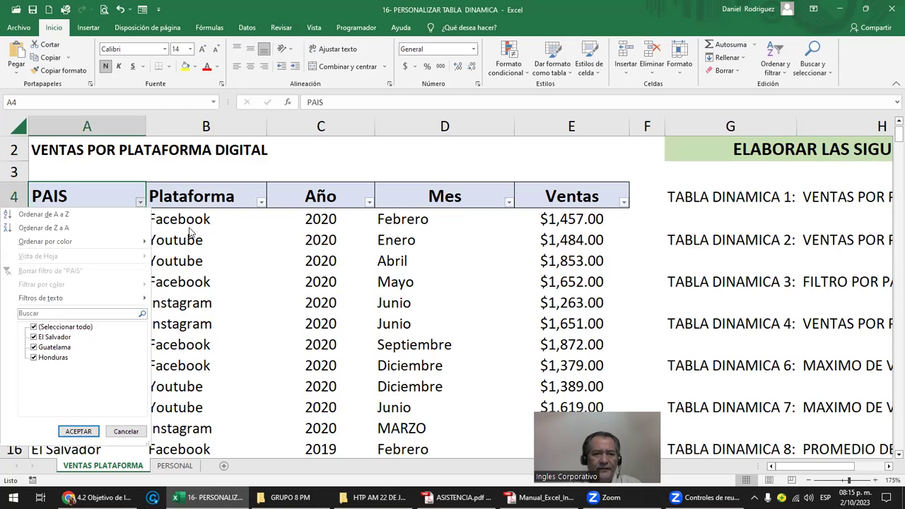
click(200, 196)
click(226, 196)
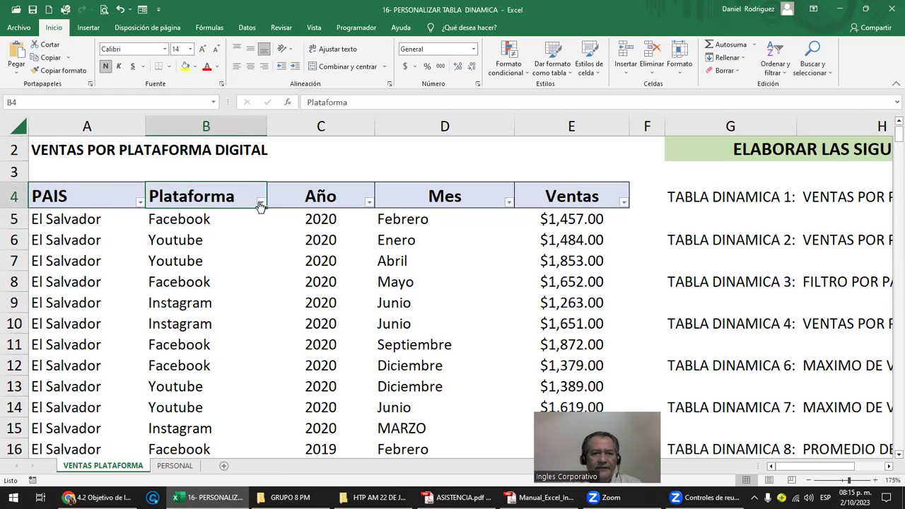
click(261, 202)
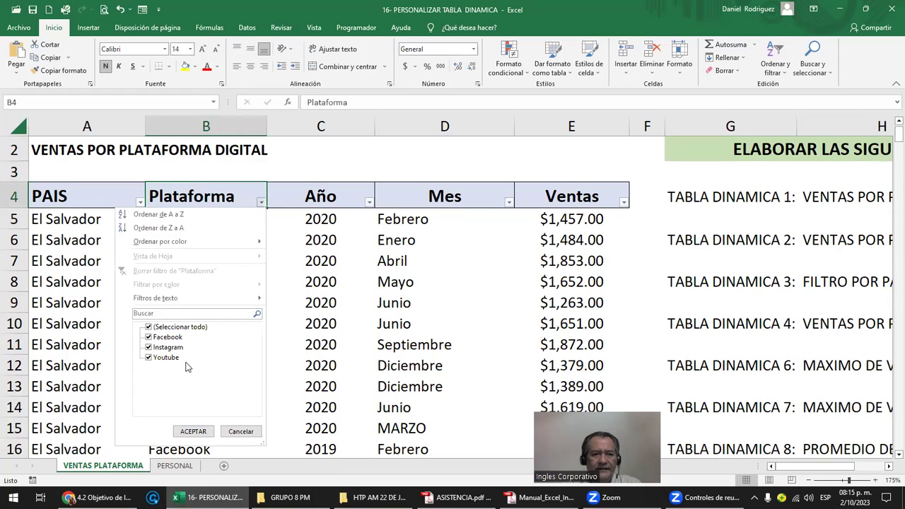
click(300, 199)
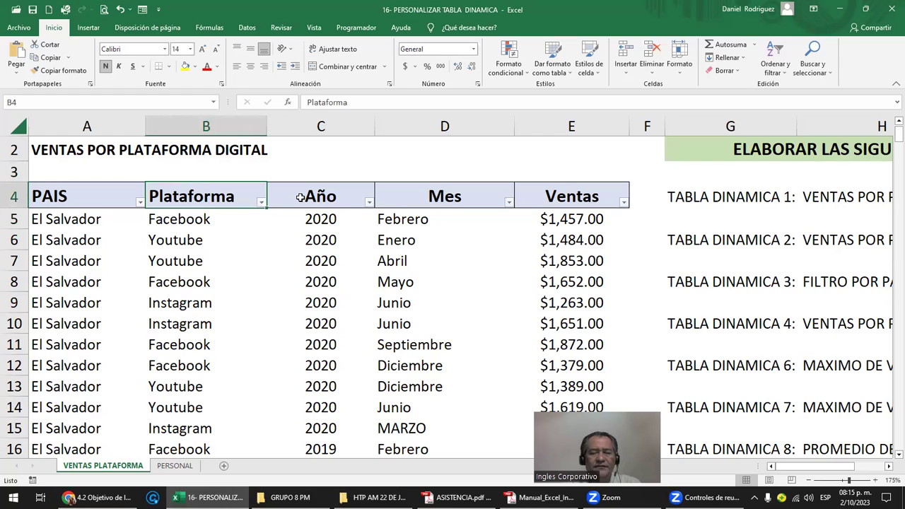
click(301, 198)
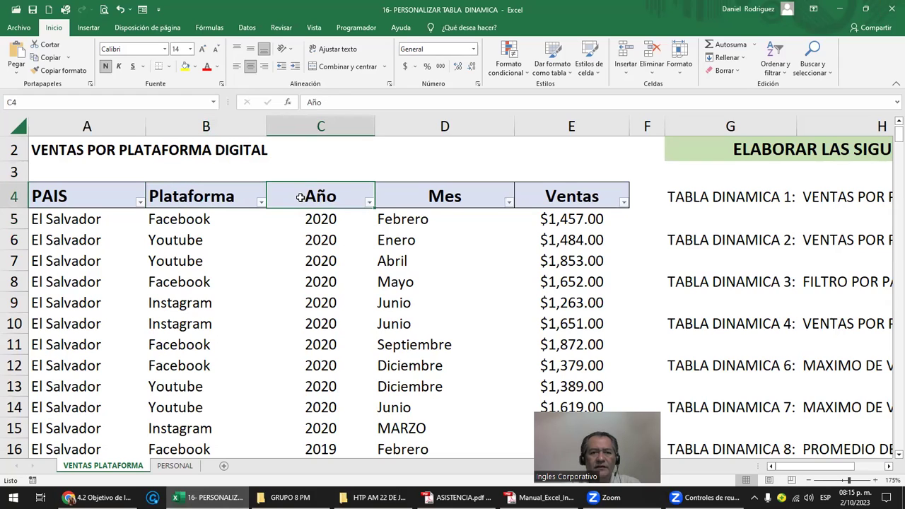
click(369, 203)
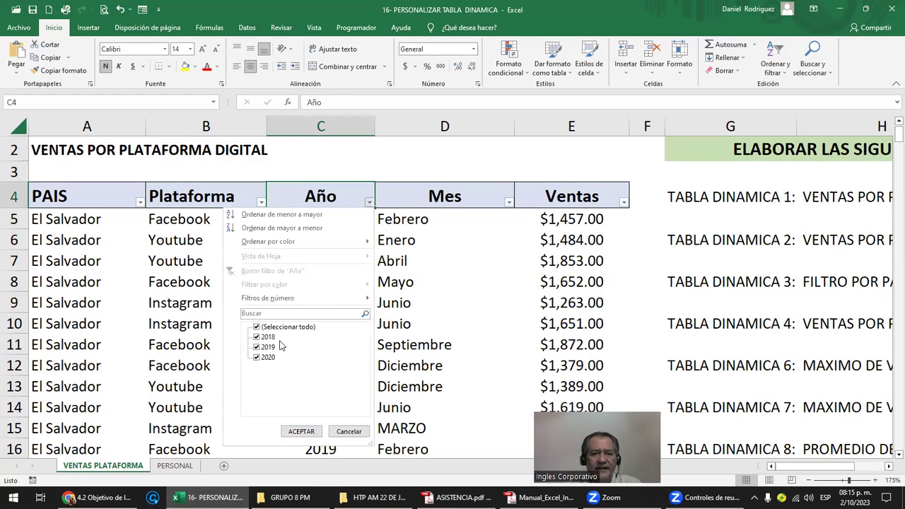
click(312, 190)
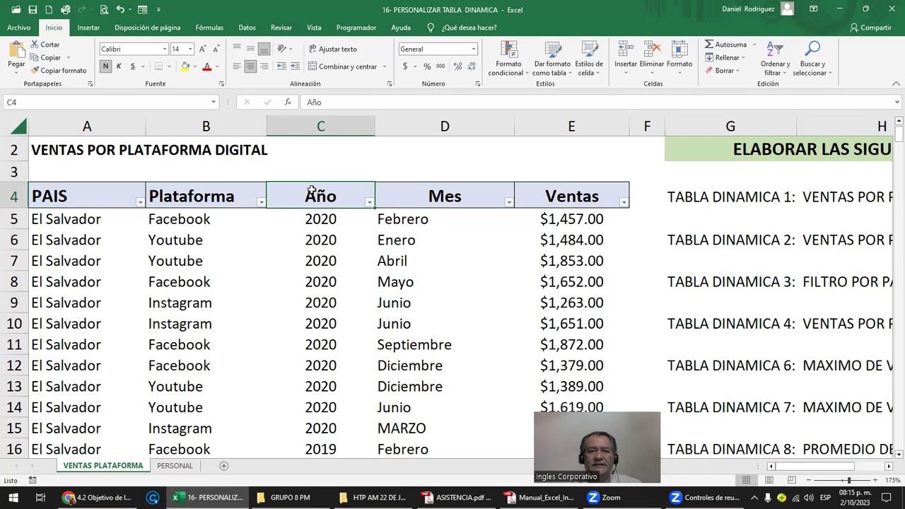
click(451, 193)
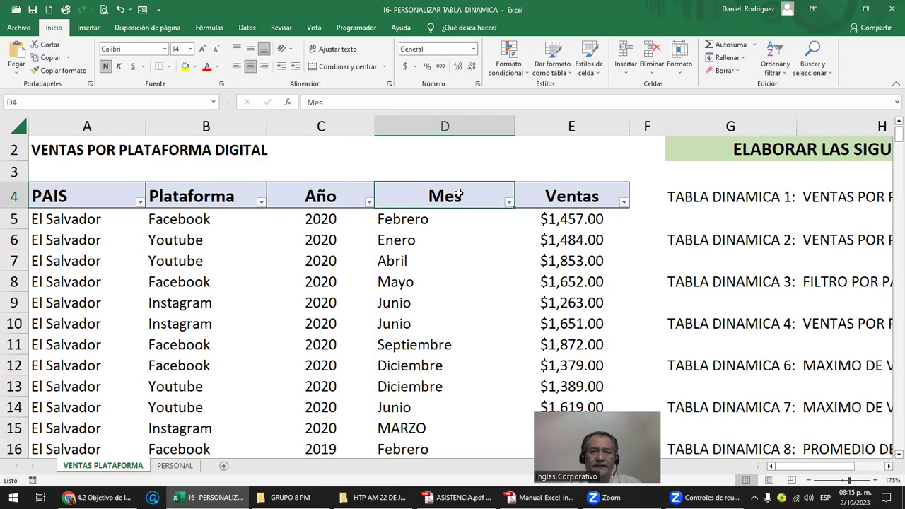
click(510, 203)
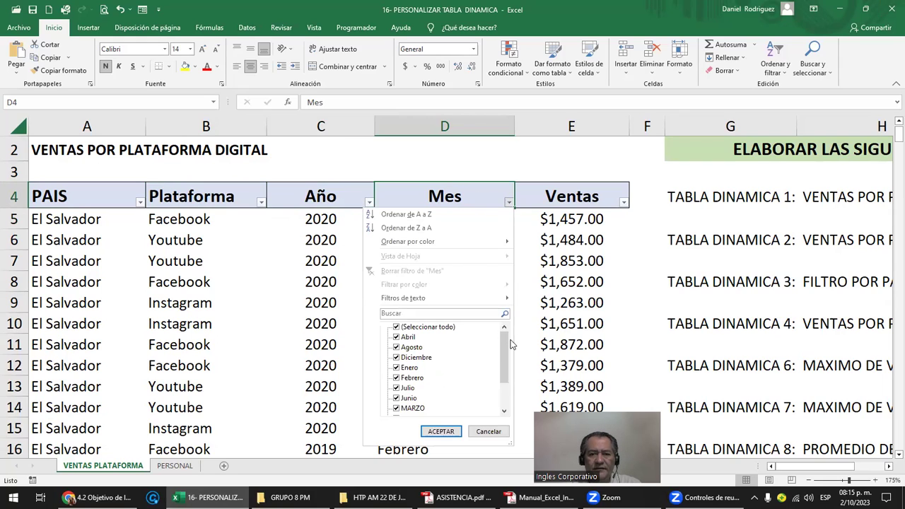
scroll(509, 347, down, 2)
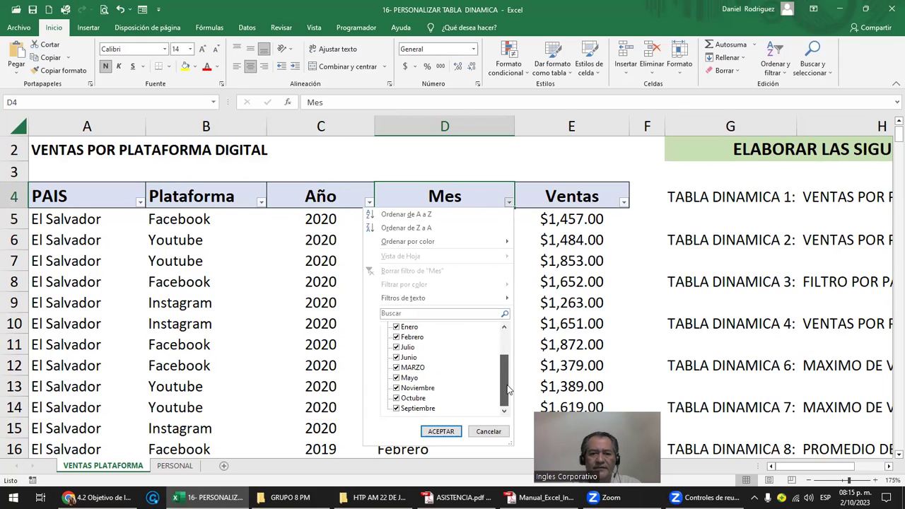
scroll(491, 336, up, 2)
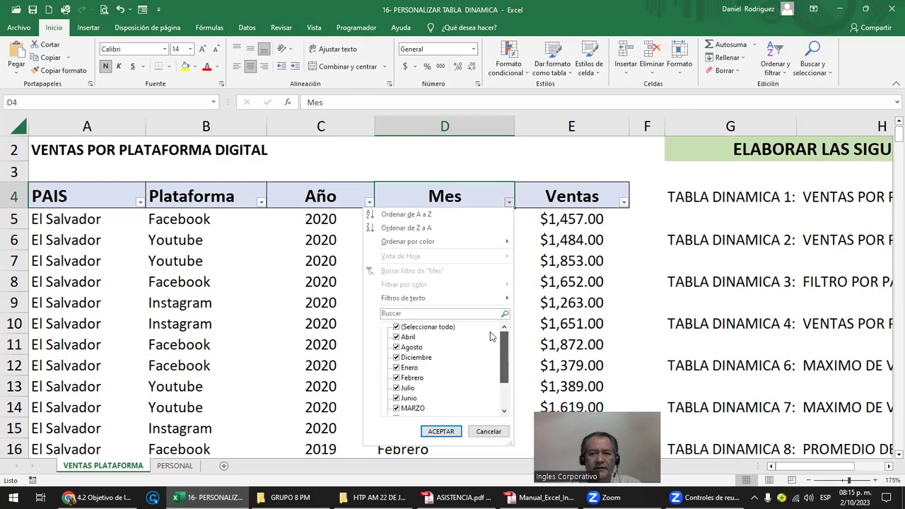
click(304, 199)
click(369, 202)
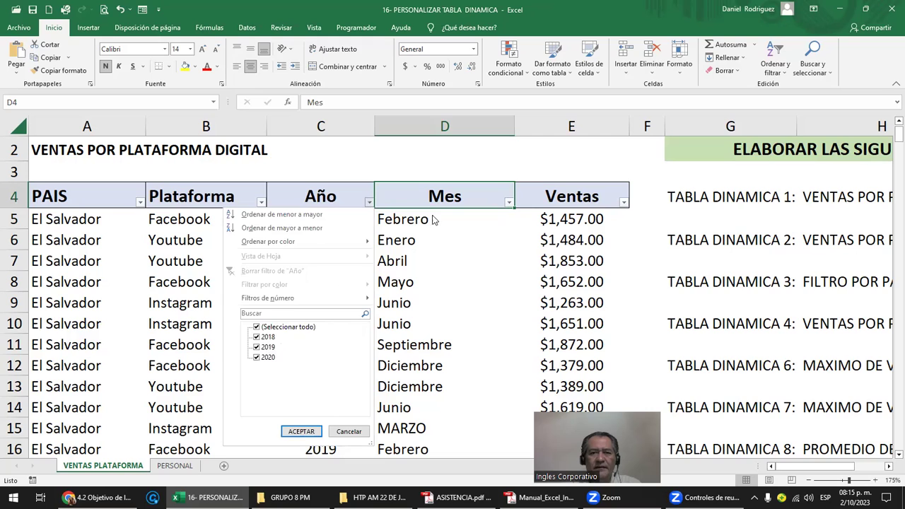
click(464, 201)
click(621, 201)
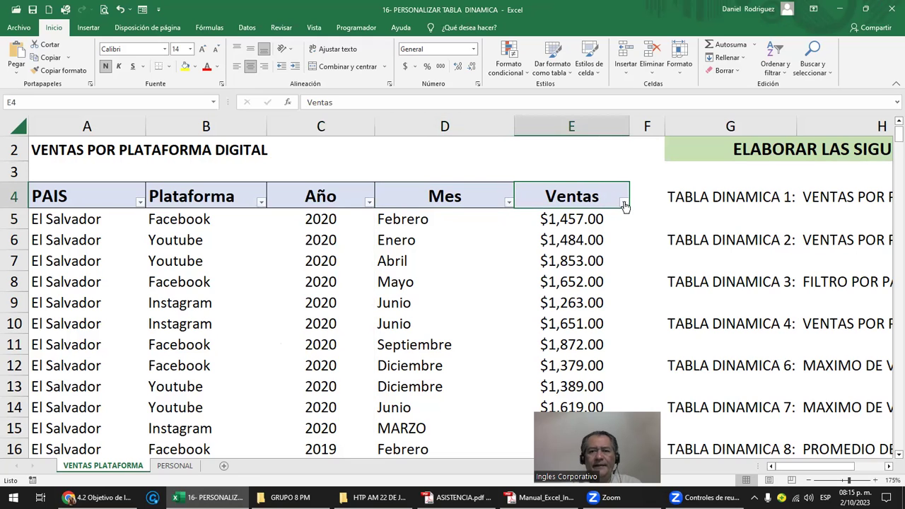
click(624, 204)
click(429, 197)
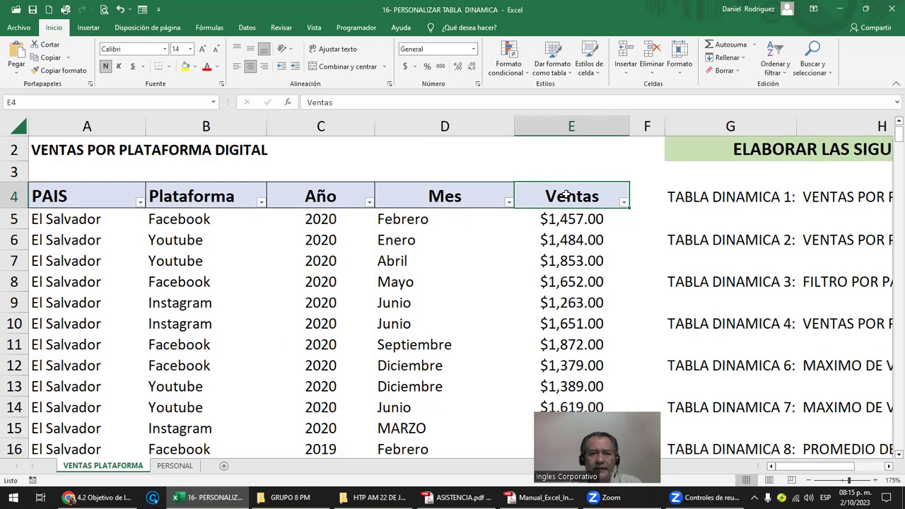
drag(78, 200, 574, 244)
click(100, 198)
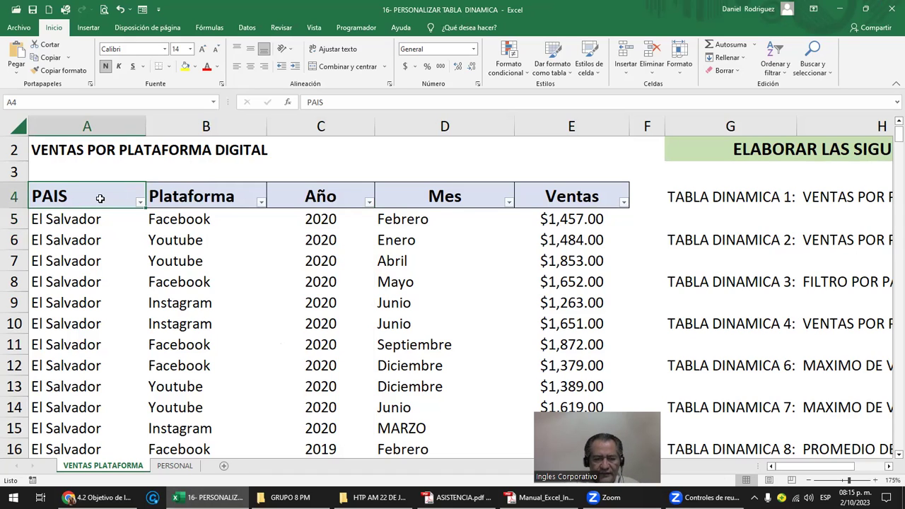
key(ctrl+shift+l)
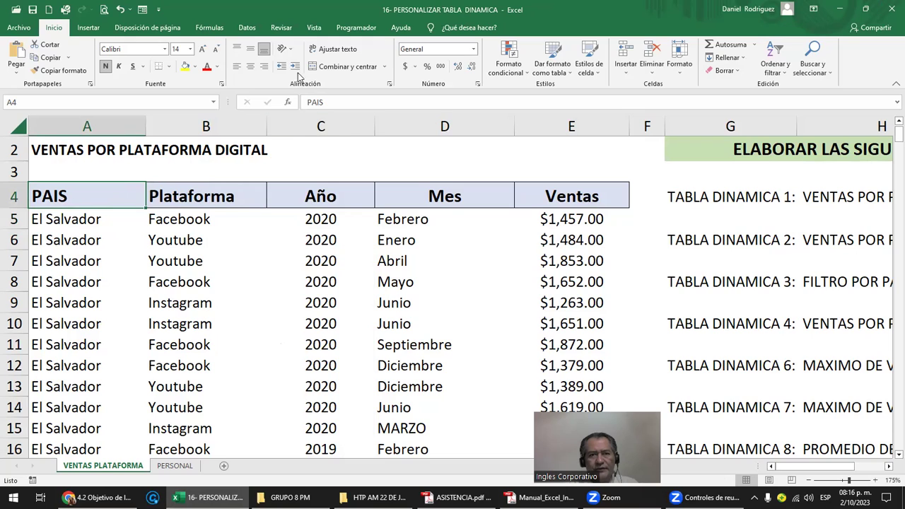
click(247, 29)
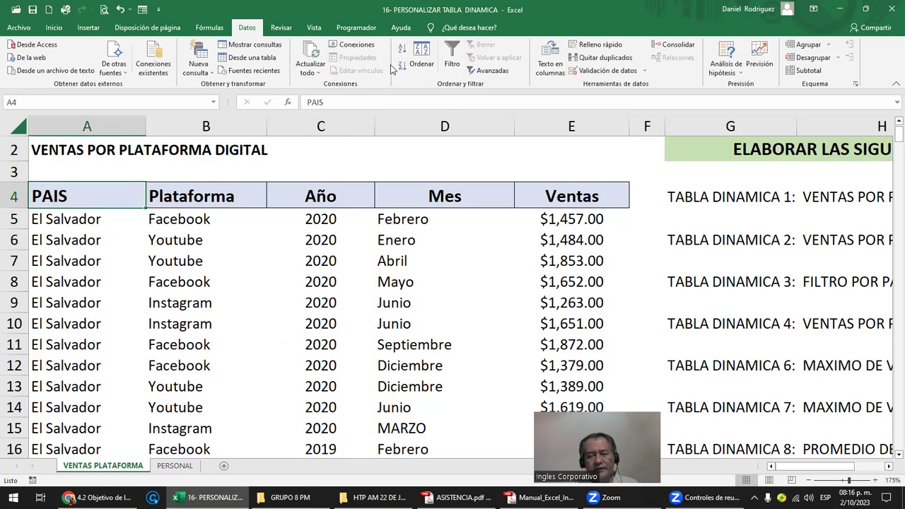
click(452, 62)
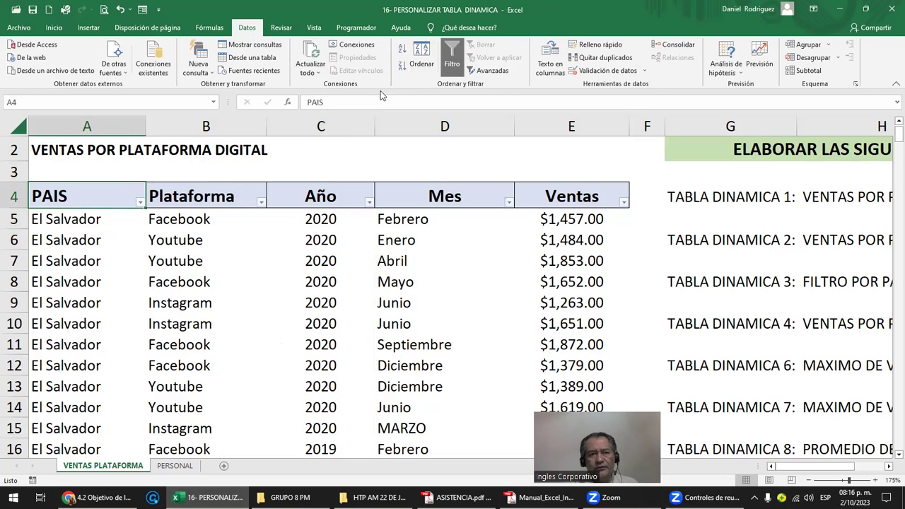
click(140, 201)
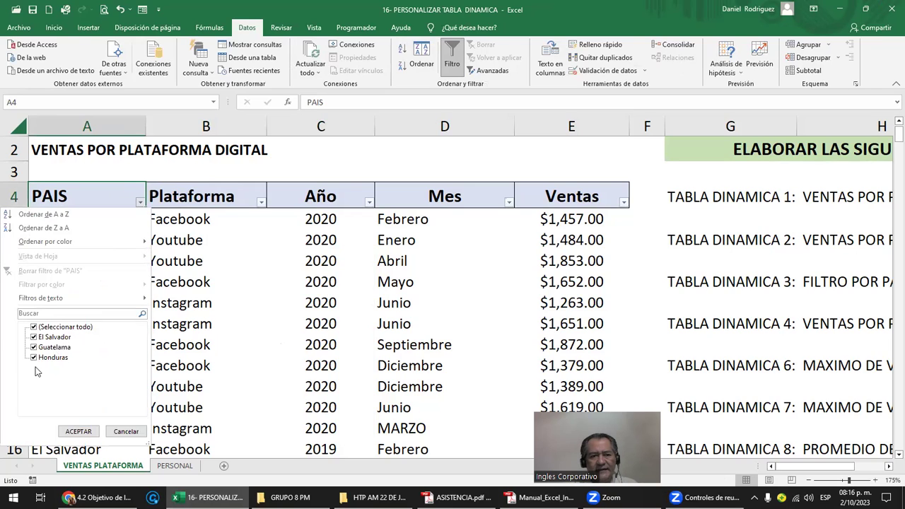
click(179, 263)
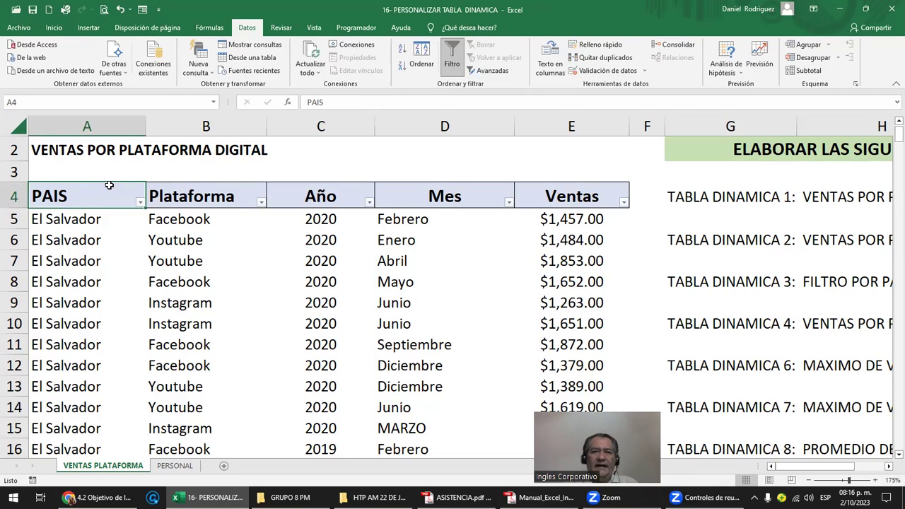
click(54, 28)
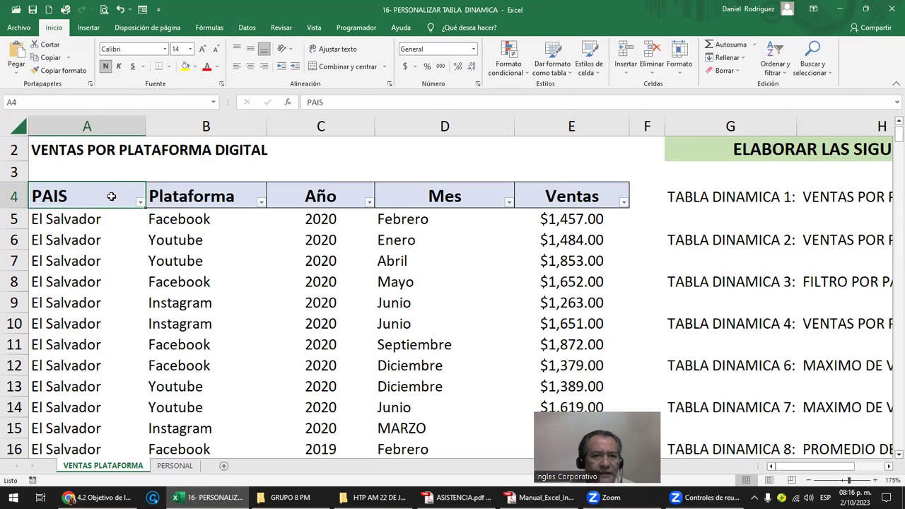
drag(40, 150, 582, 142)
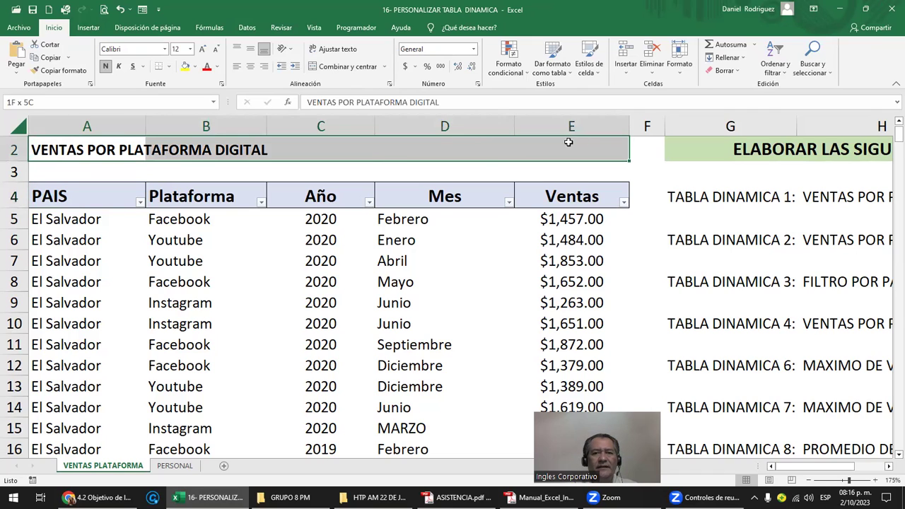
Merge and centre the VENTAS POR PLATAFORMA DIGITAL title across A2:E2
click(356, 70)
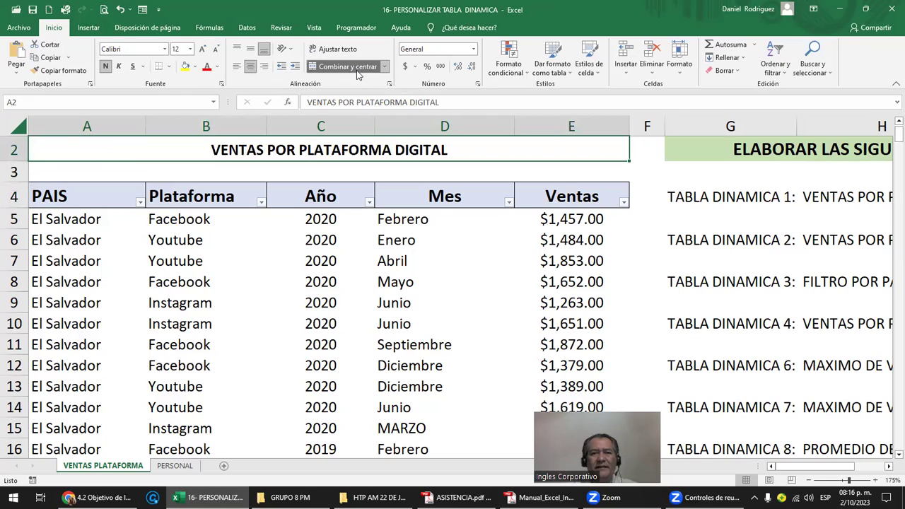
click(202, 175)
click(53, 200)
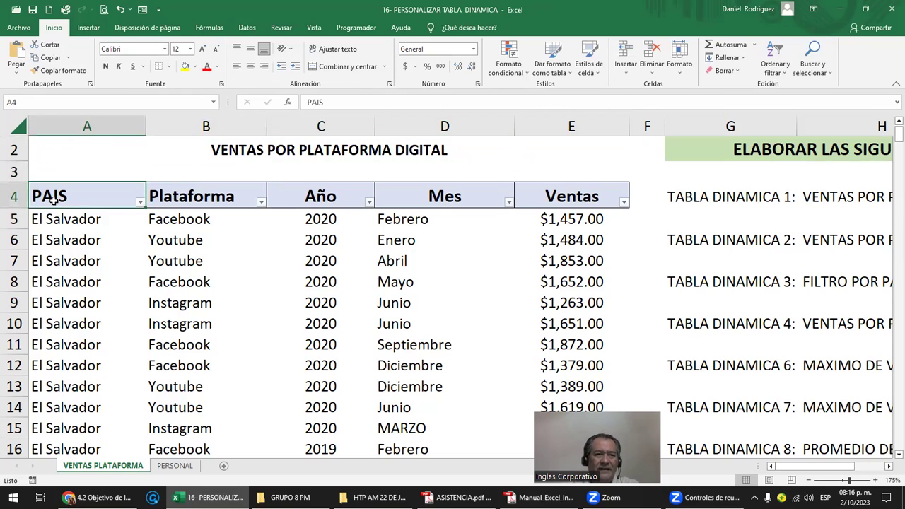
drag(55, 201, 61, 215)
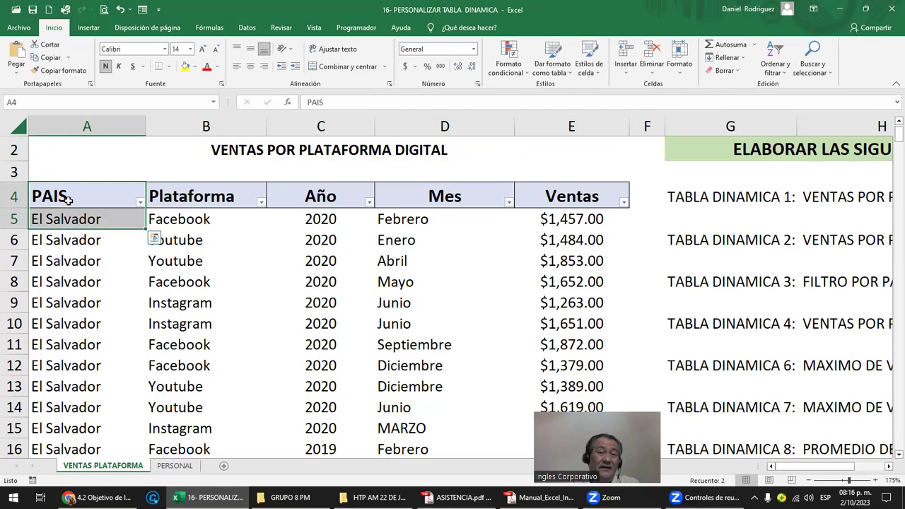
click(120, 156)
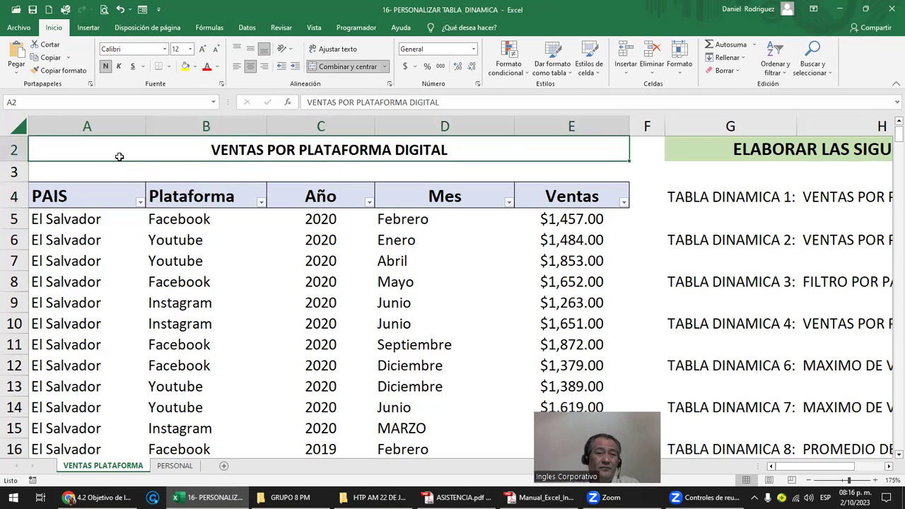
Merge the PAIS header A4 with A5, accepting the discard-value warning
drag(60, 196, 434, 216)
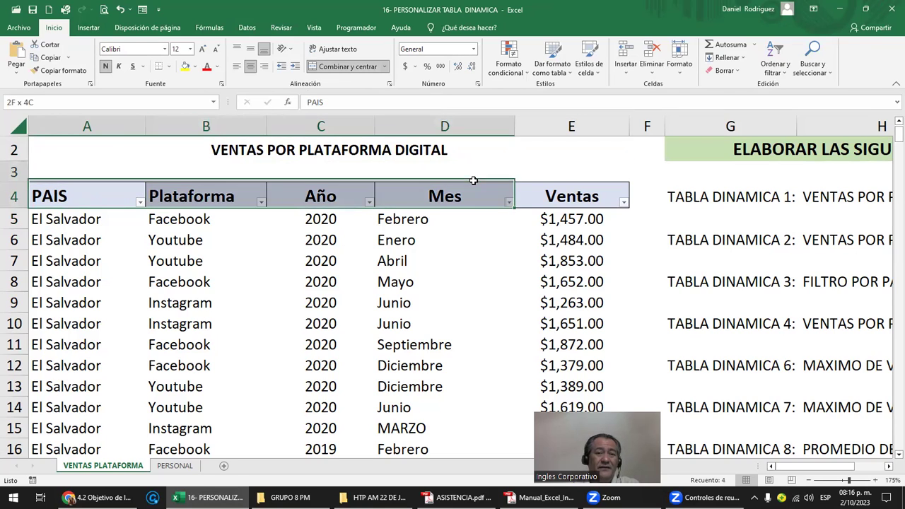
drag(81, 201, 81, 216)
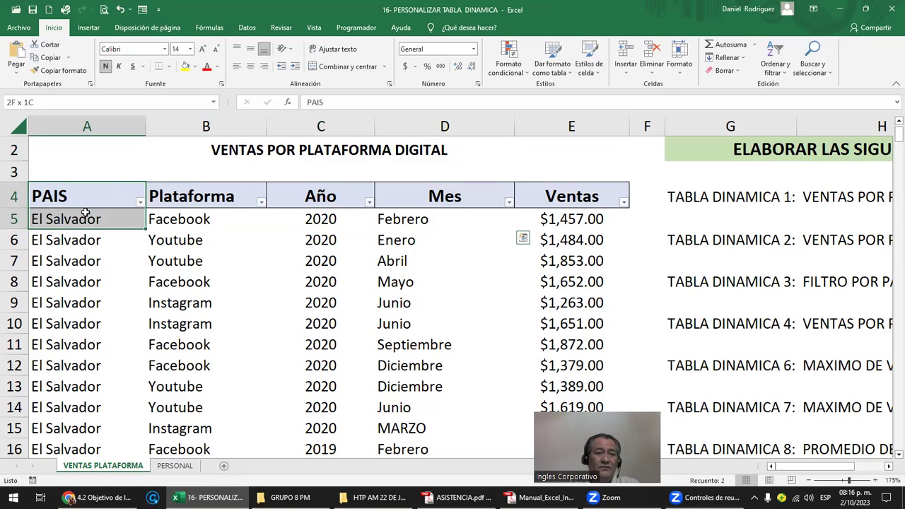
click(322, 66)
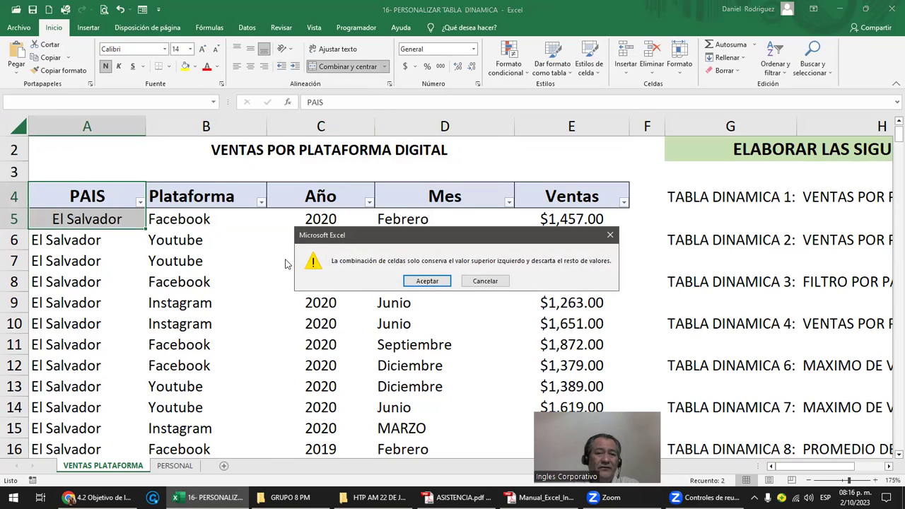
click(426, 280)
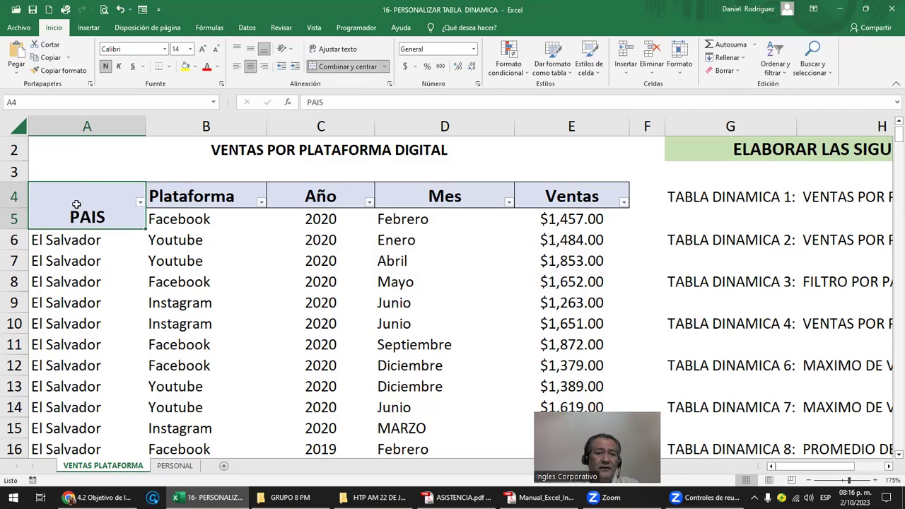
Undo the A4:A5 merge so PAIS is back in A4, and dismiss the PAIS filter list
click(13, 219)
key(ctrl+z)
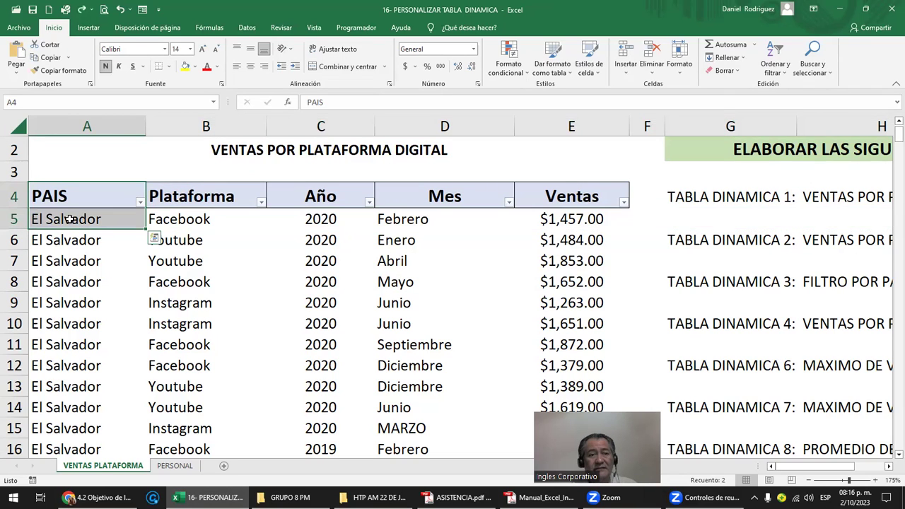
key(ctrl+y)
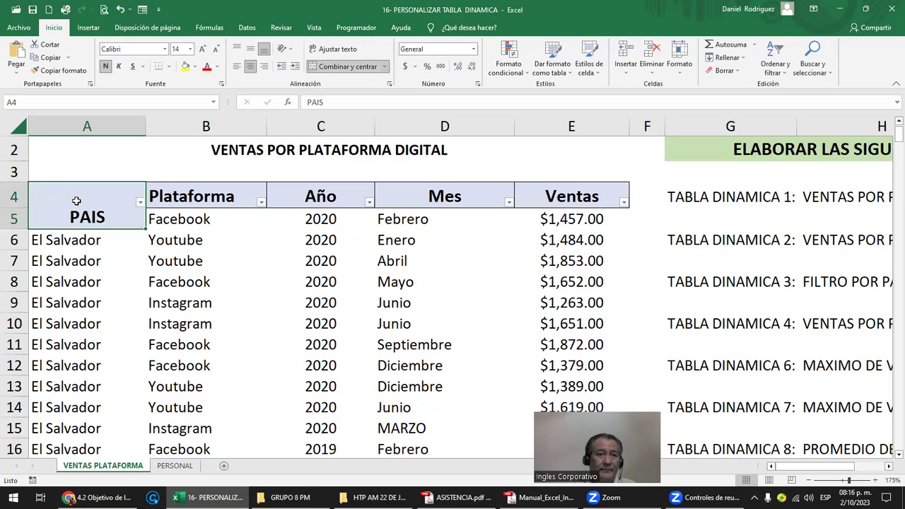
click(139, 202)
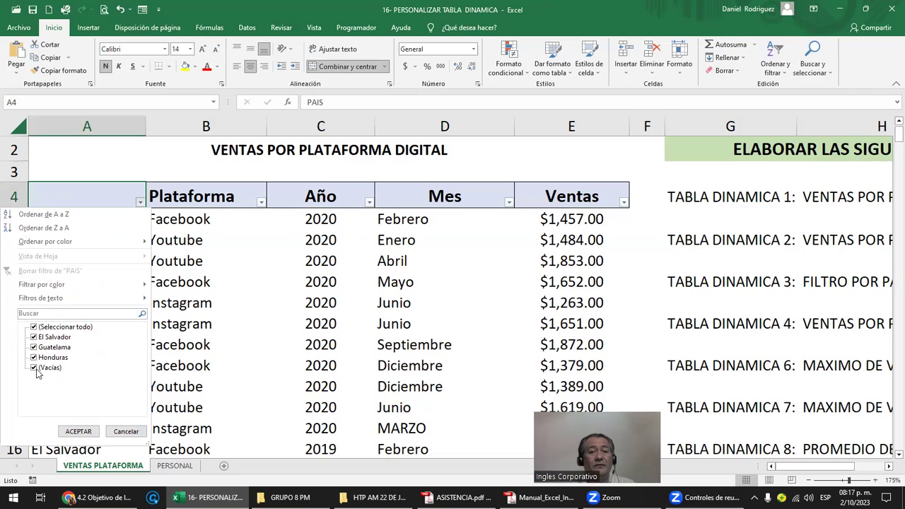
key(Escape)
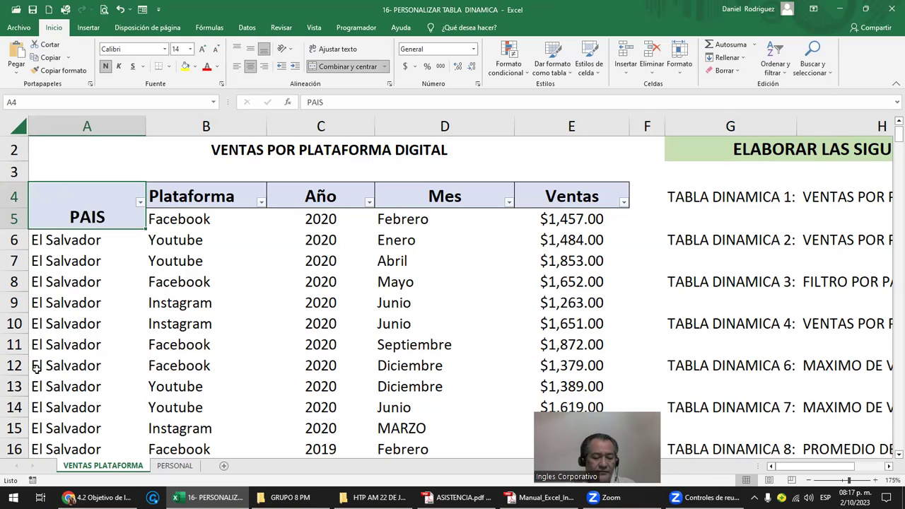
click(88, 142)
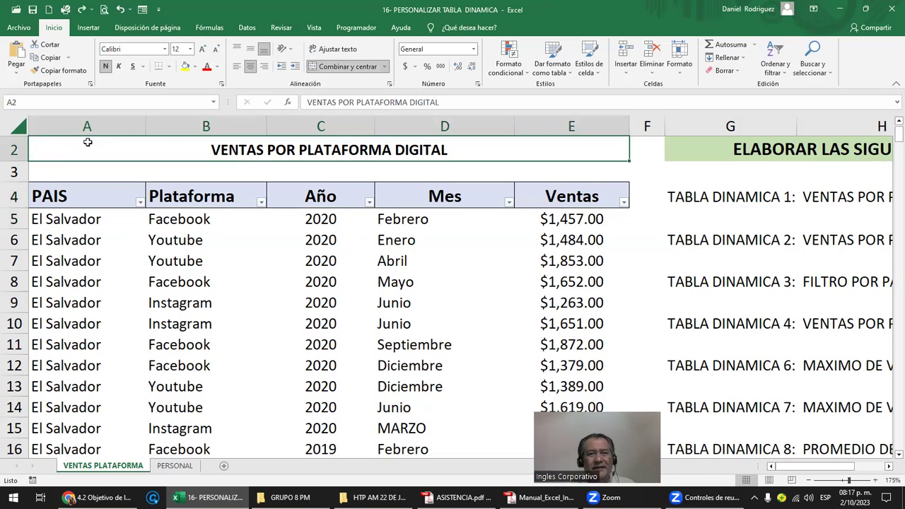
Select the data range A4:E301 with Ctrl+Shift+arrow keys, then return to A4
click(67, 200)
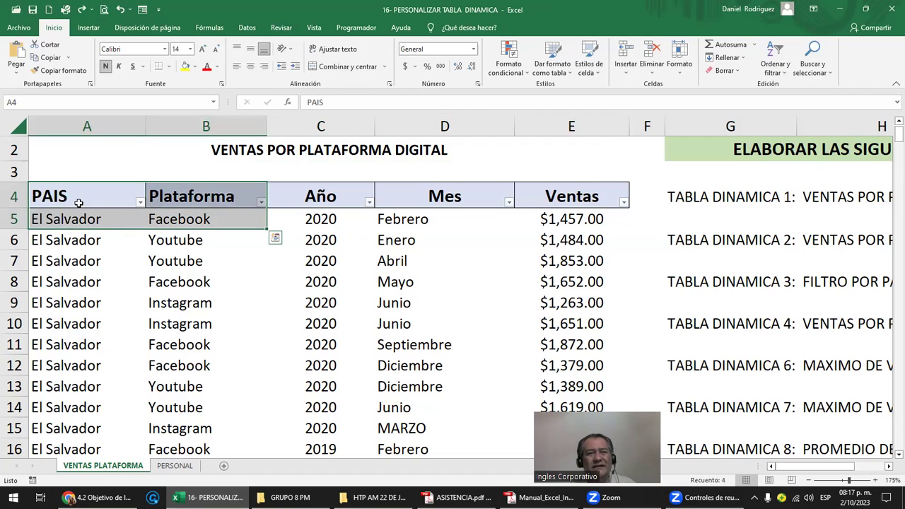
click(78, 201)
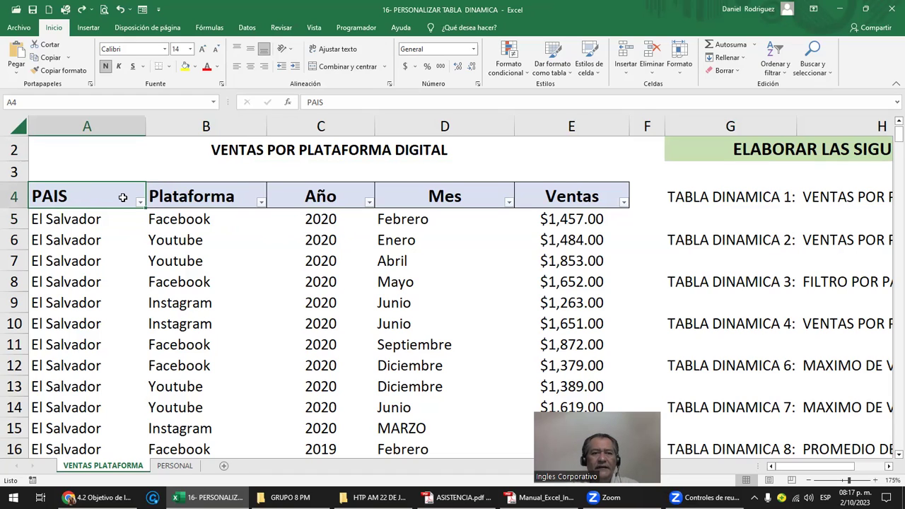
key(ctrl+shift+Right)
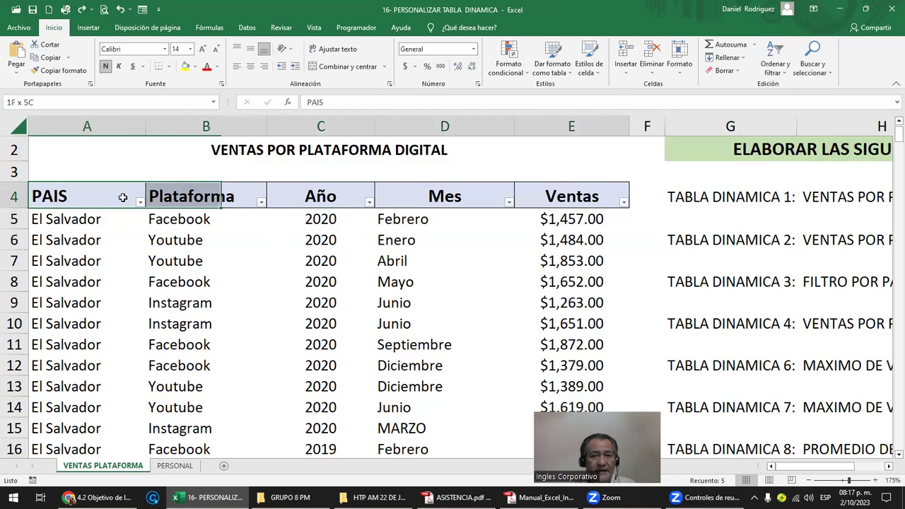
key(ctrl+shift+Down)
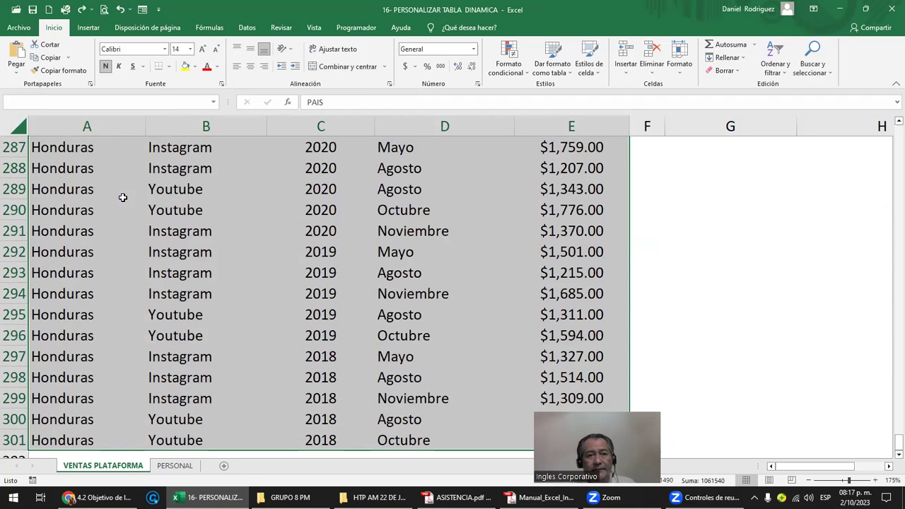
click(51, 105)
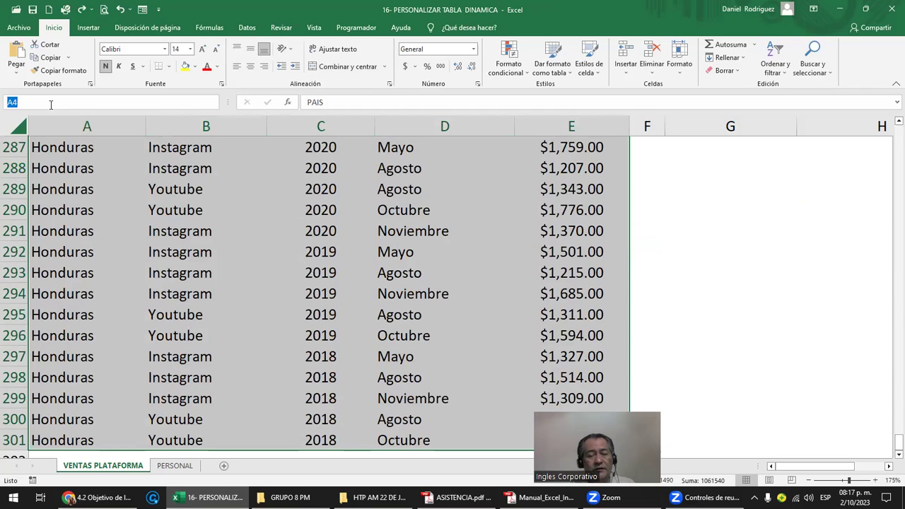
key(Home)
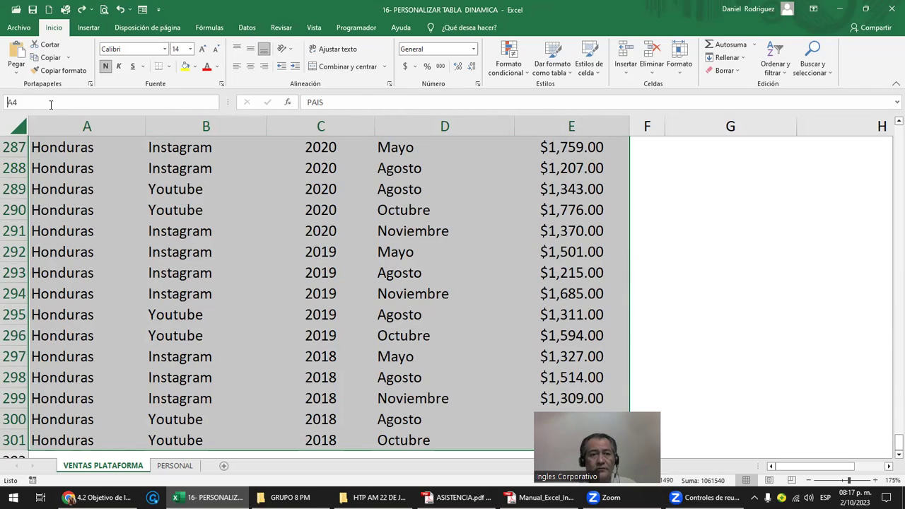
click(95, 210)
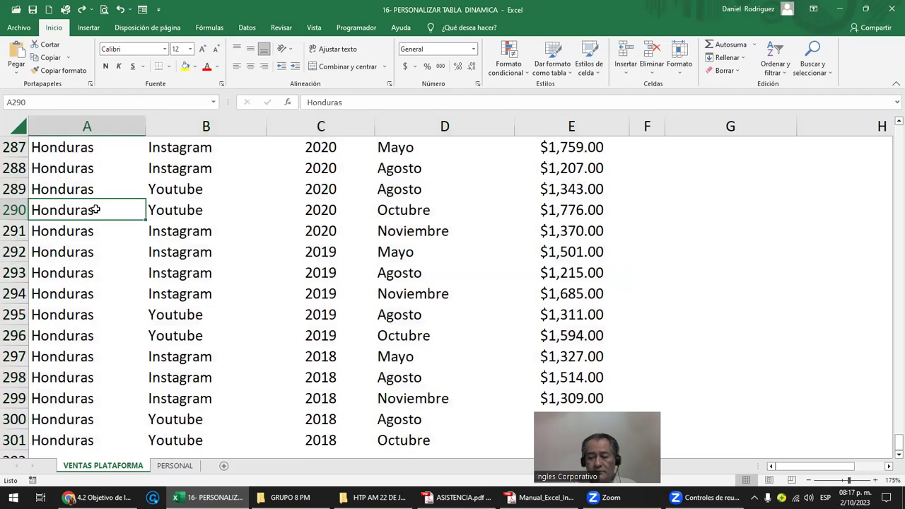
key(ctrl+Up)
scroll(96, 210, up, 1)
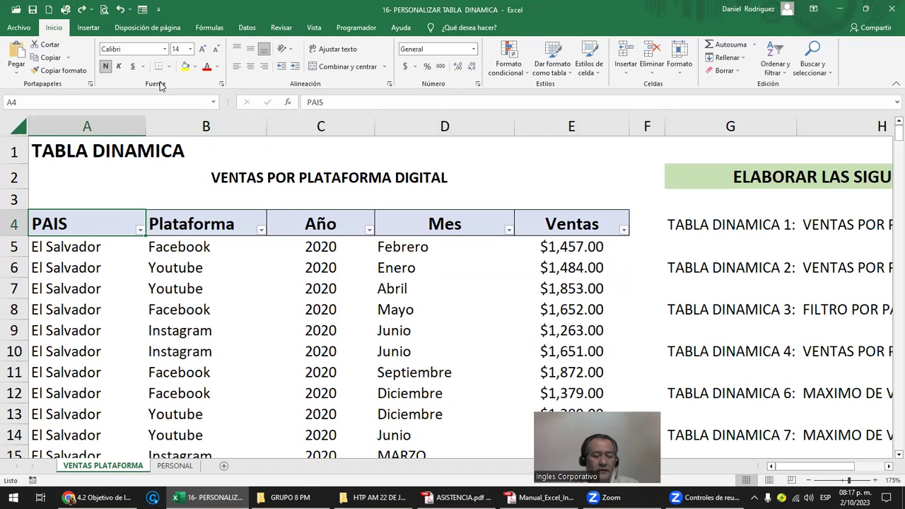
Convert $A$4:$E$301 into a table with headers and rename it from Tabla1 to VENTAS
key(ctrl+t)
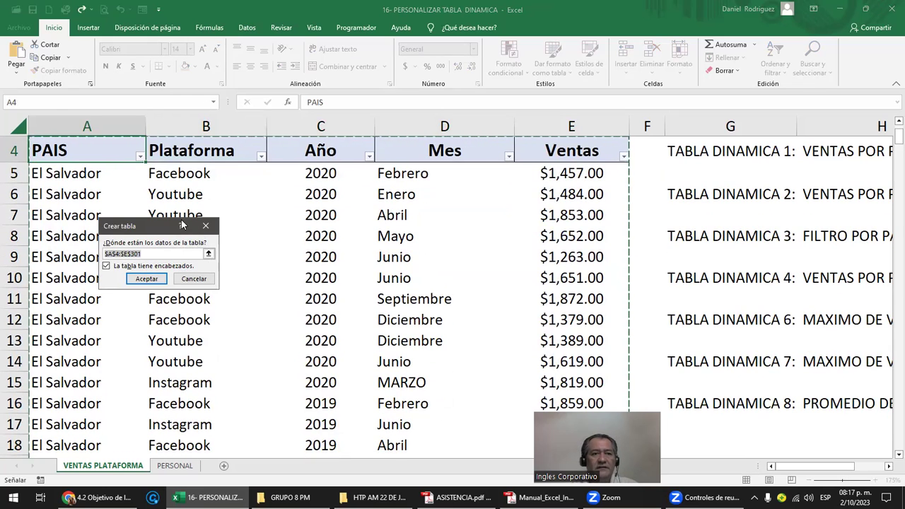
click(145, 280)
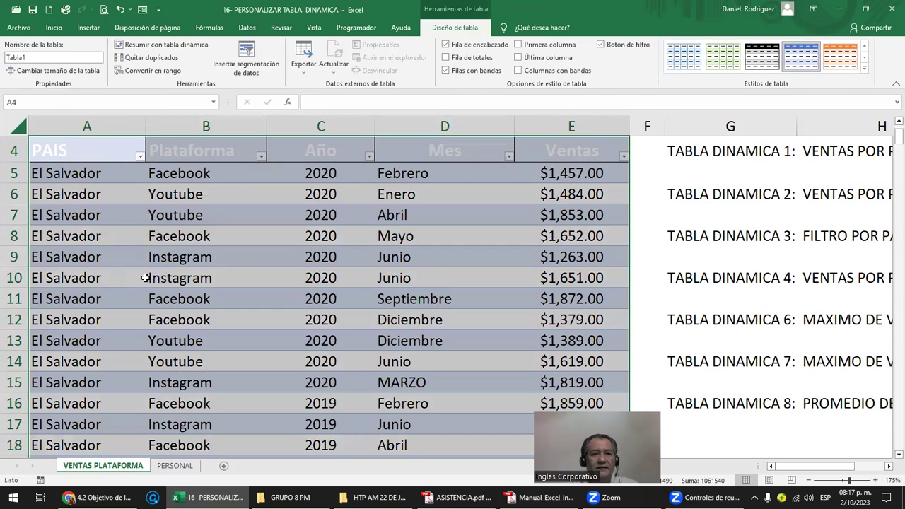
click(43, 59)
text(V)
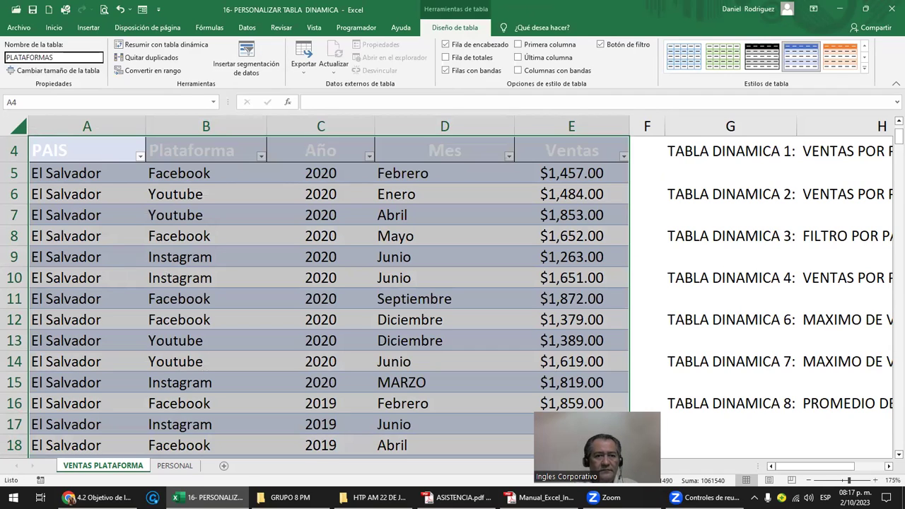
key(BackSpace)
key(BackSpace)
key(BackSpace)
key(BackSpace)
key(BackSpace)
key(BackSpace)
text(VENTAS)
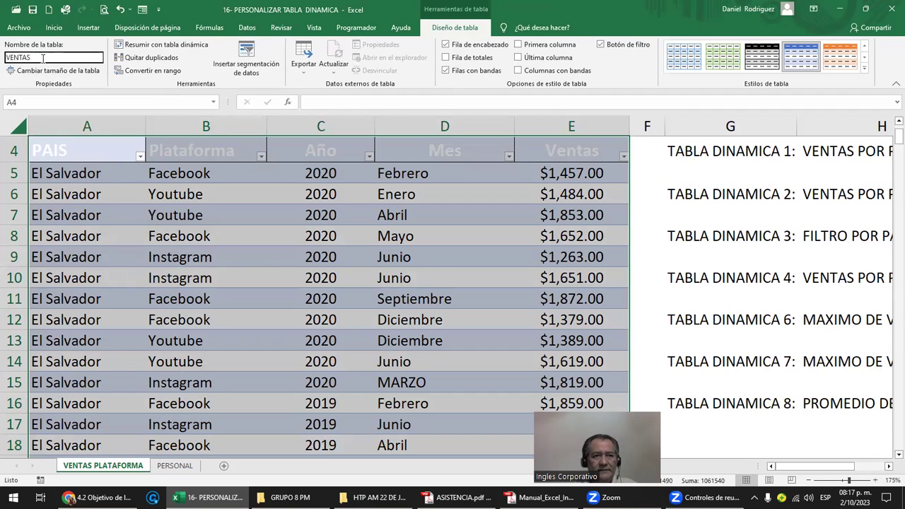
key(Return)
click(99, 190)
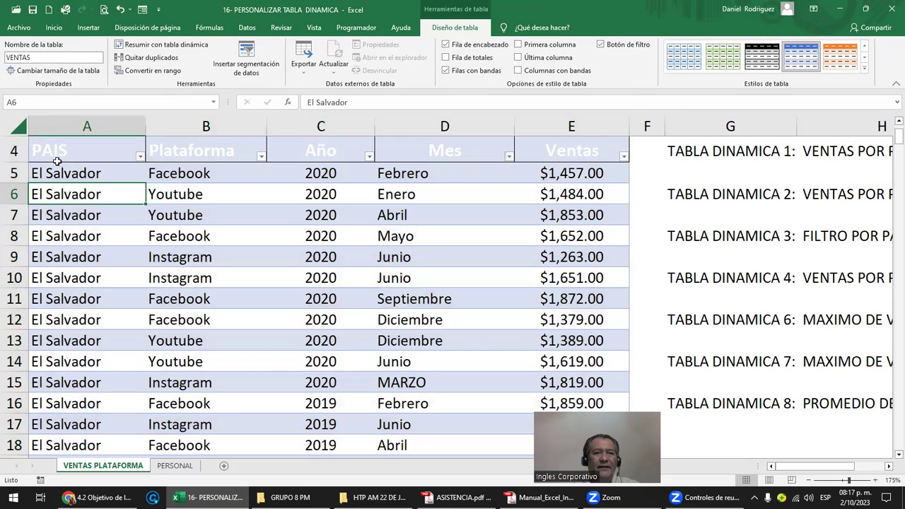
drag(55, 152, 552, 151)
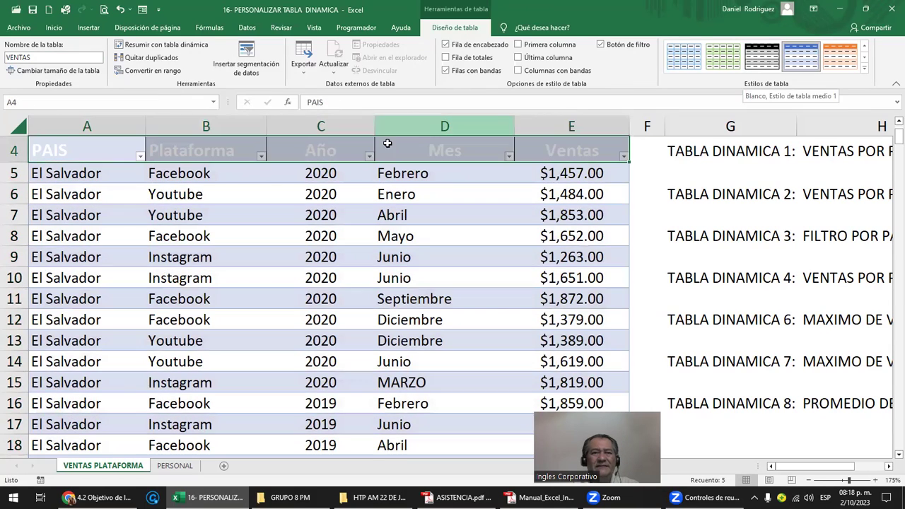
Set the VENTAS header row font colour to Automatic (black)
click(56, 28)
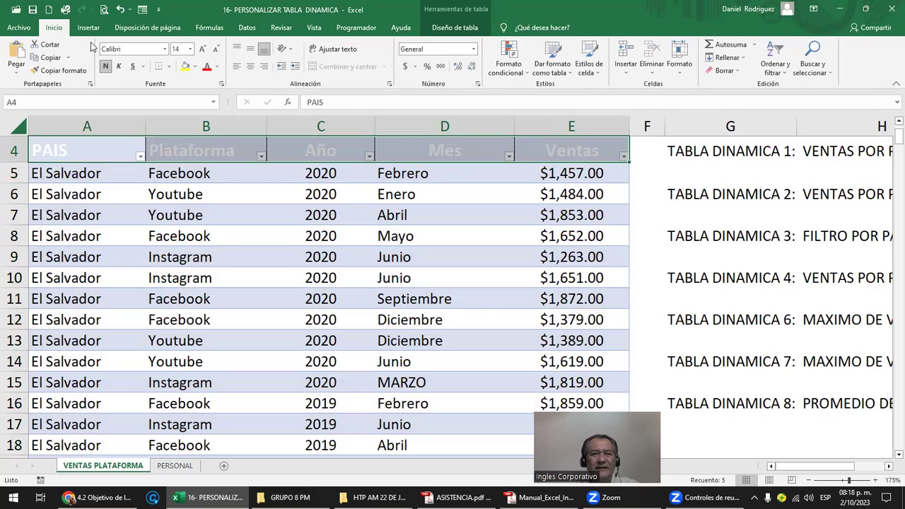
click(216, 68)
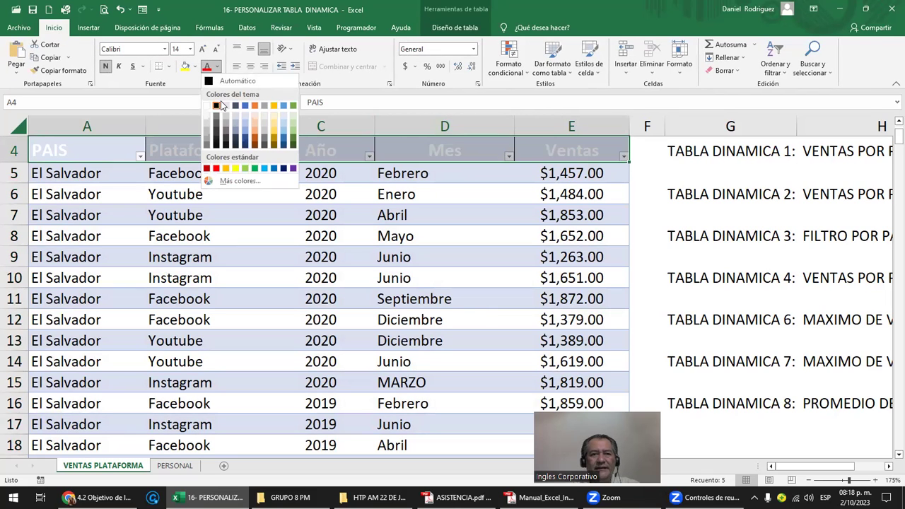
click(208, 82)
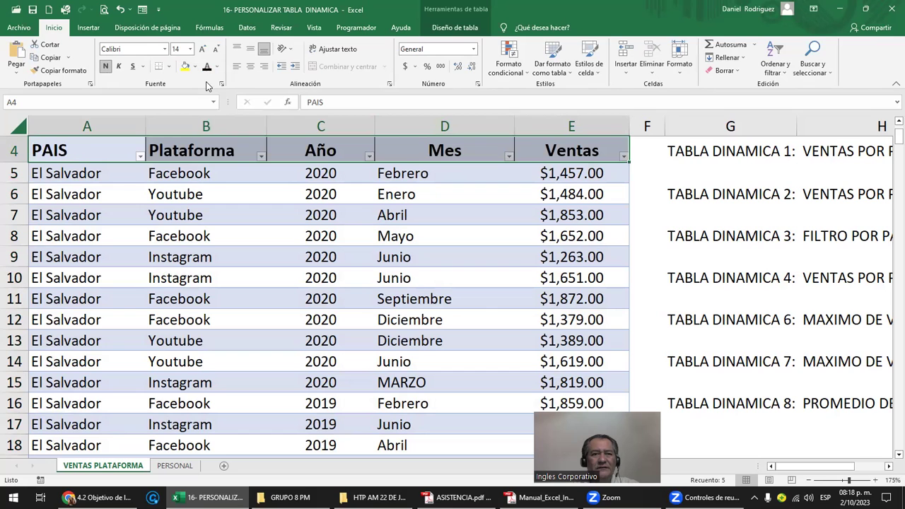
click(182, 193)
scroll(258, 210, up, 1)
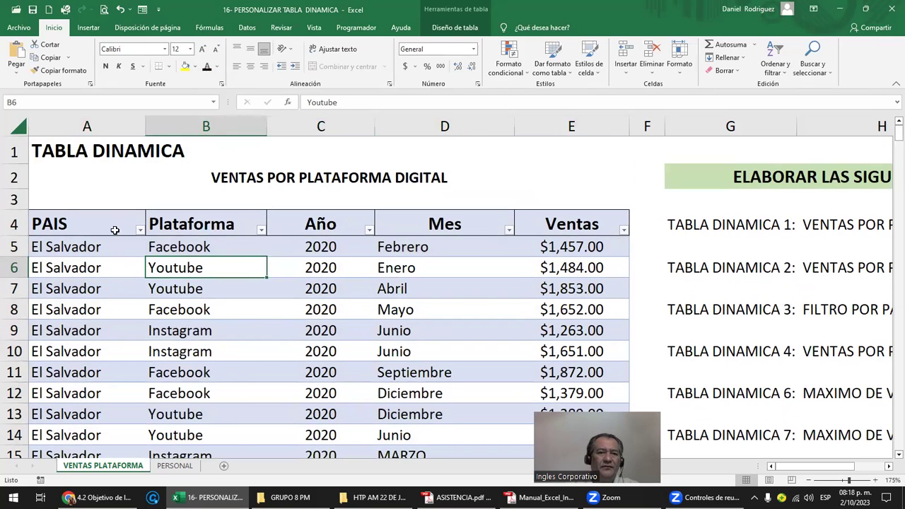
Select the whole VENTAS table from the Name Box list to confirm its range
click(62, 212)
click(56, 222)
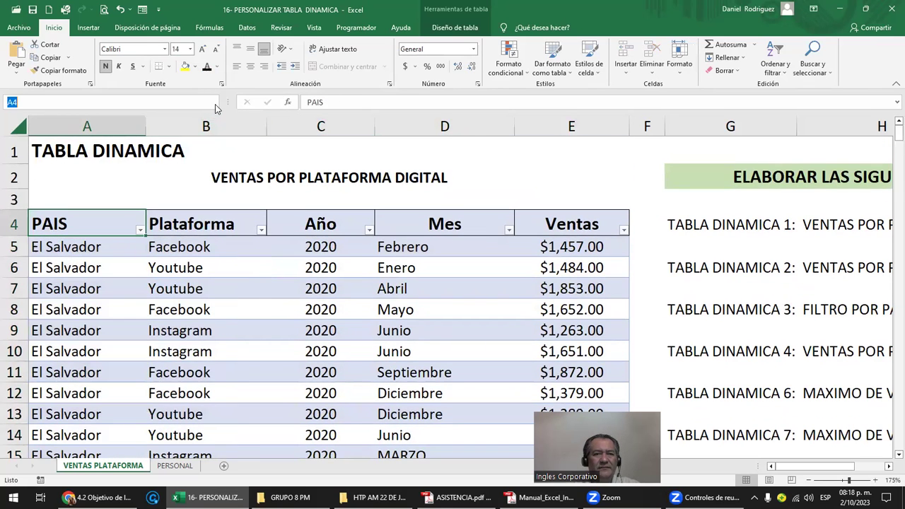
click(213, 102)
click(62, 116)
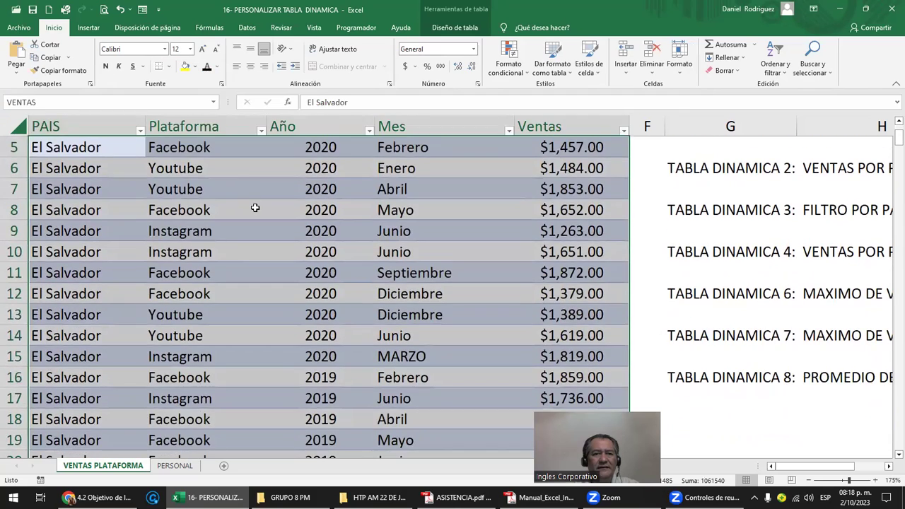
click(255, 209)
scroll(396, 173, up, 1)
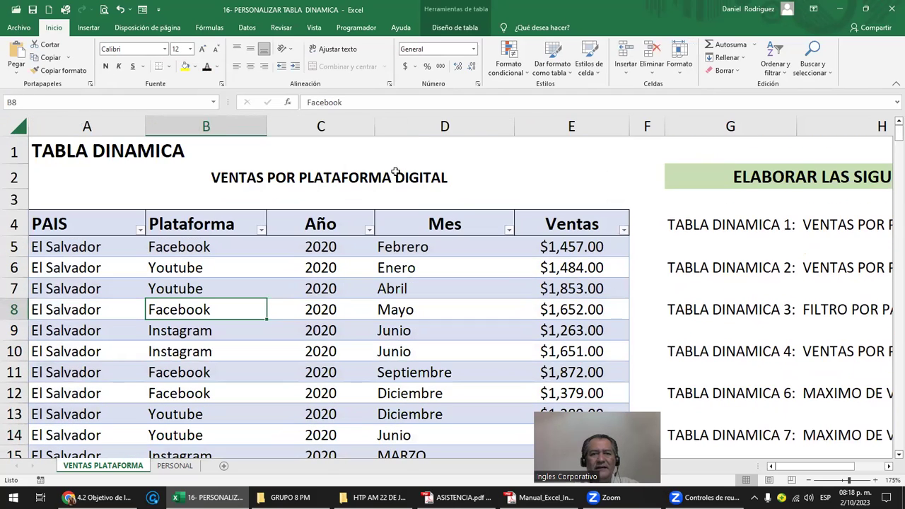
Confirm the table is named VENTAS in Table Design settings
click(455, 28)
click(424, 210)
click(433, 222)
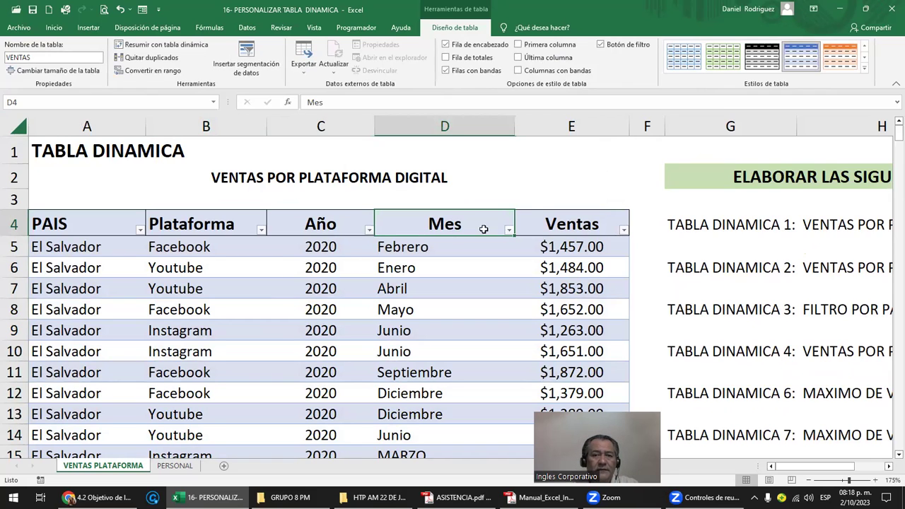
click(550, 193)
Go to the TABLA DINAMICA 1: VENTAS POR PAIS Y AÑO line, then head back toward PAIS
key(Right)
key(Right)
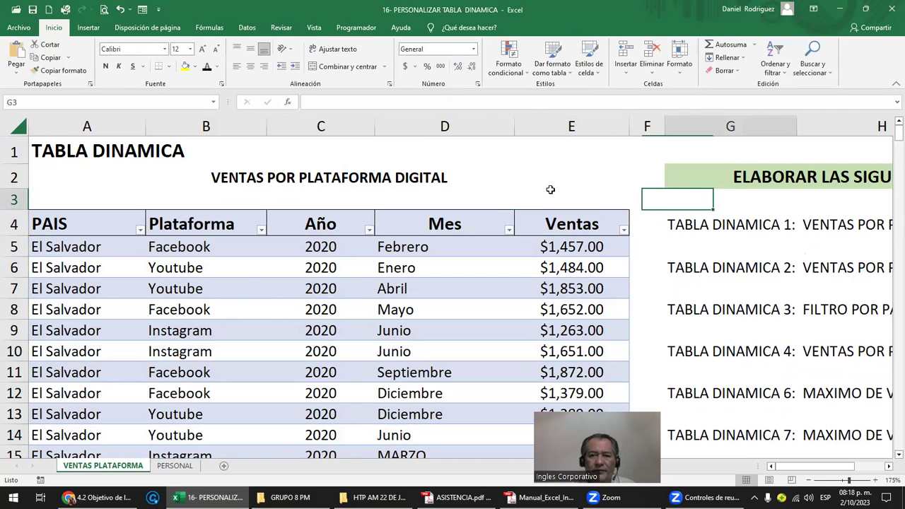
key(Right)
key(Right)
key(Right)
key(Right)
key(Right)
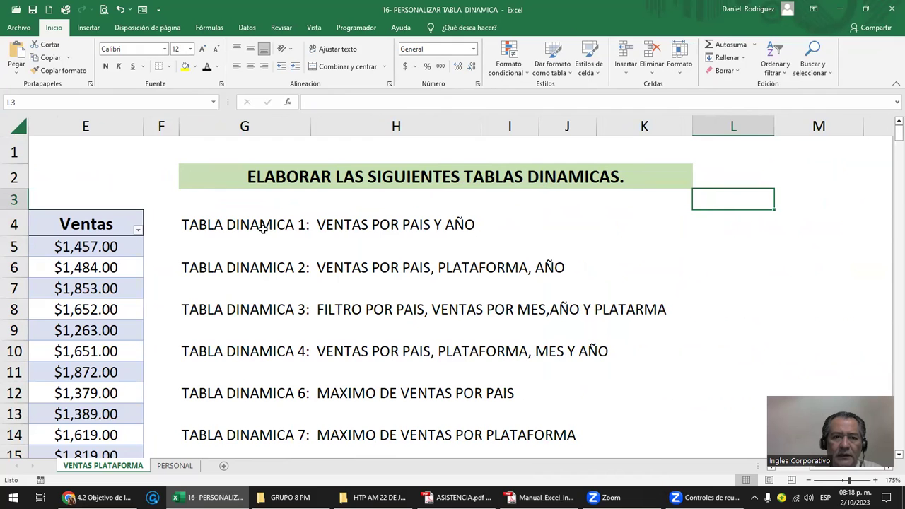
scroll(278, 363, down, 1)
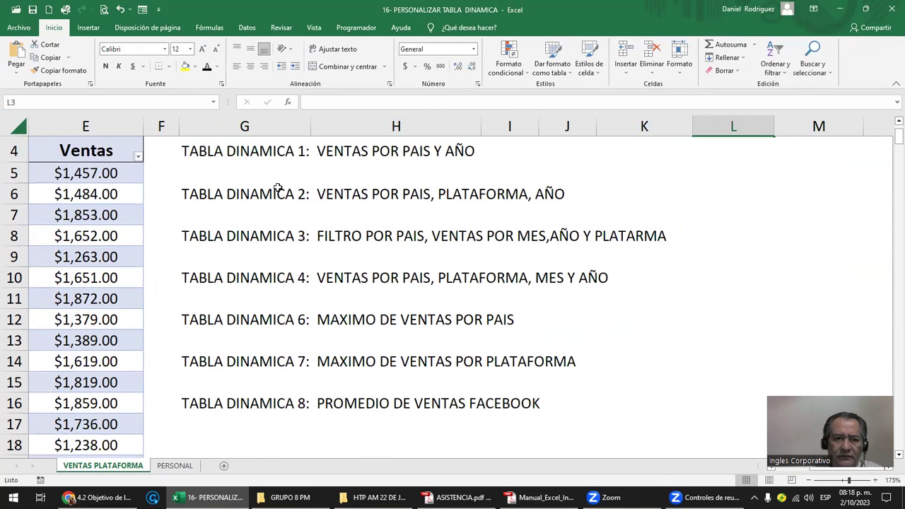
scroll(300, 356, up, 1)
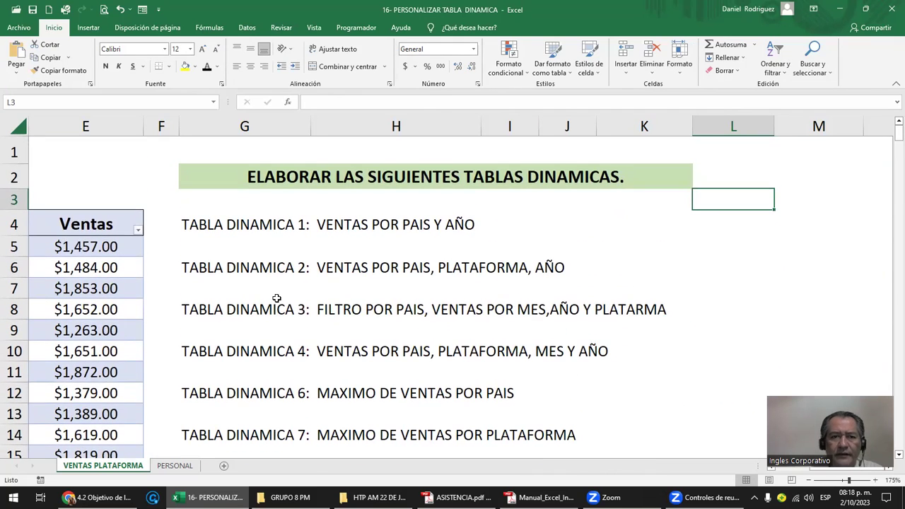
click(207, 224)
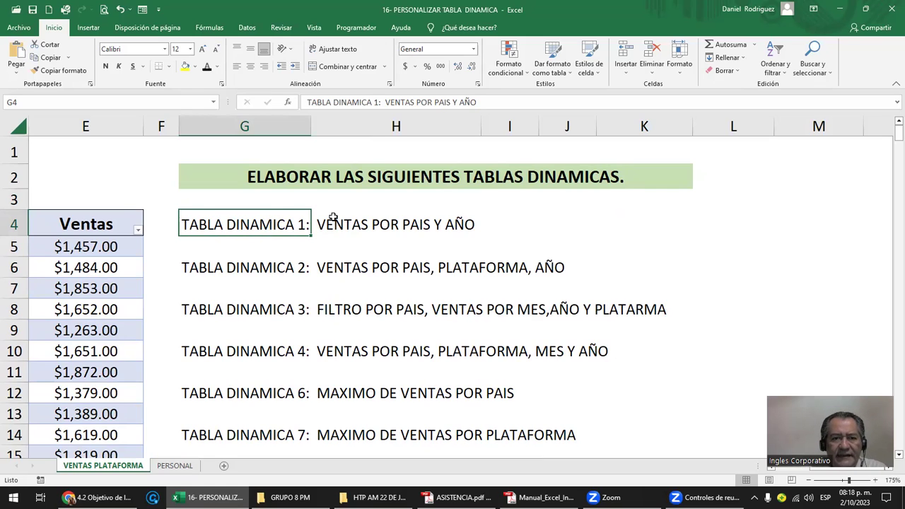
click(433, 224)
key(Left)
key(Home)
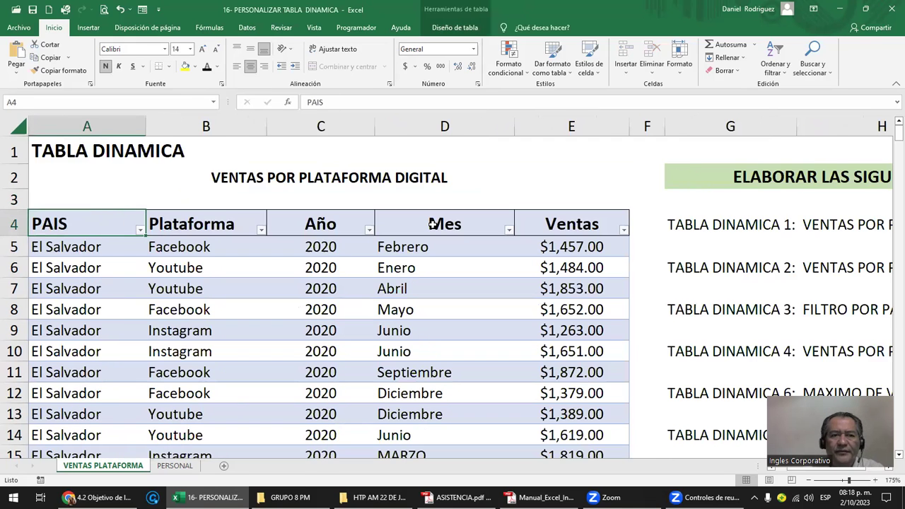
drag(88, 230, 554, 213)
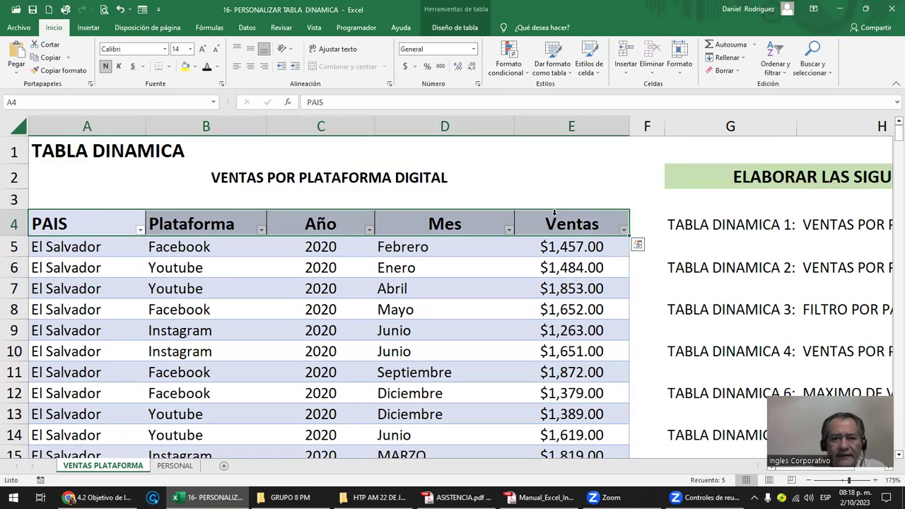
click(88, 130)
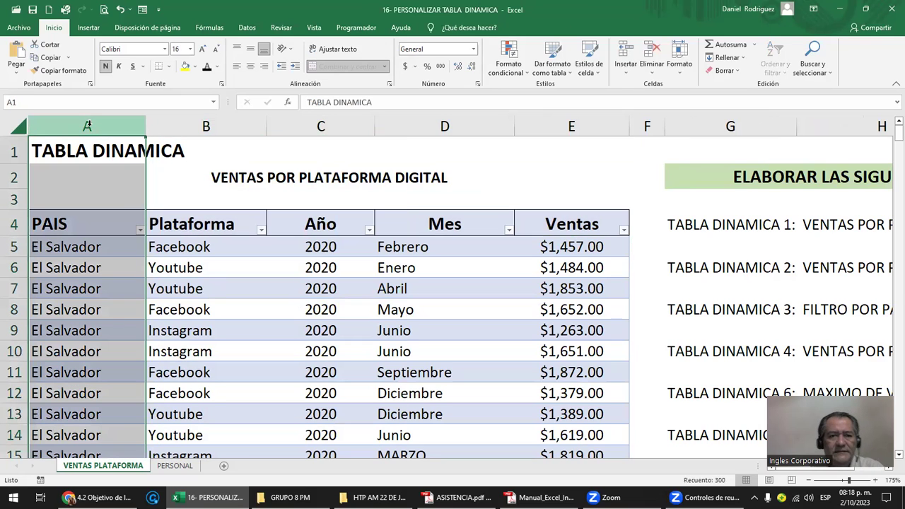
ctrl+click(321, 126)
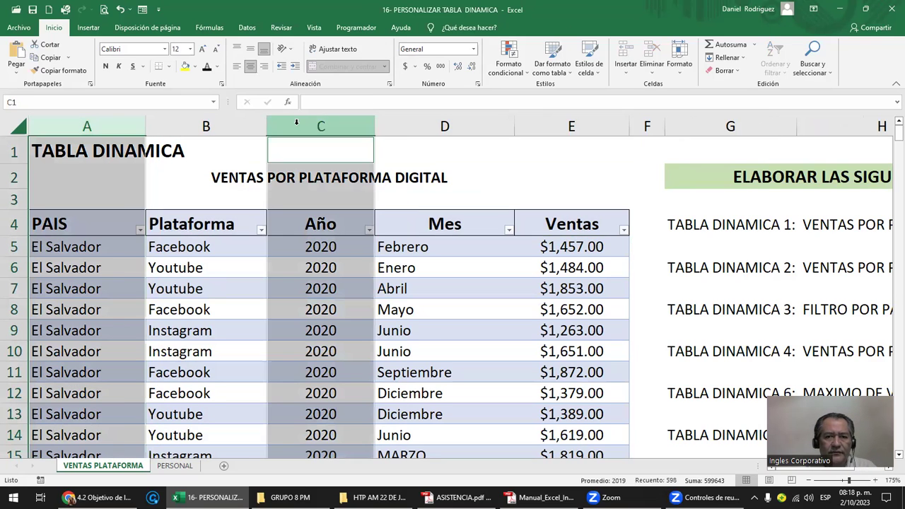
ctrl+click(551, 120)
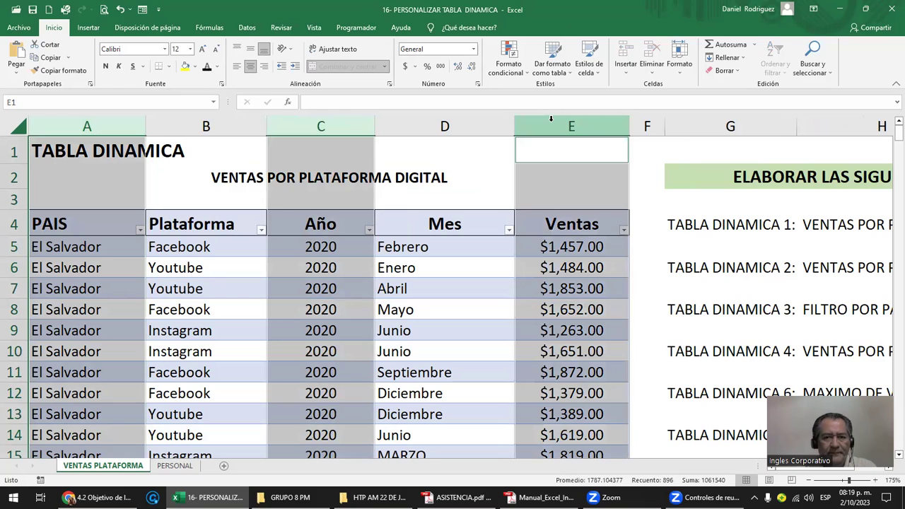
click(582, 229)
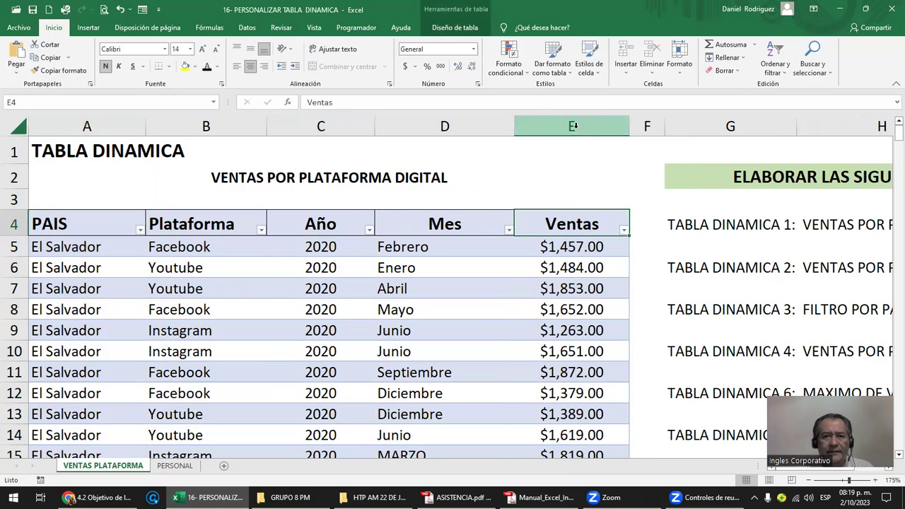
click(573, 126)
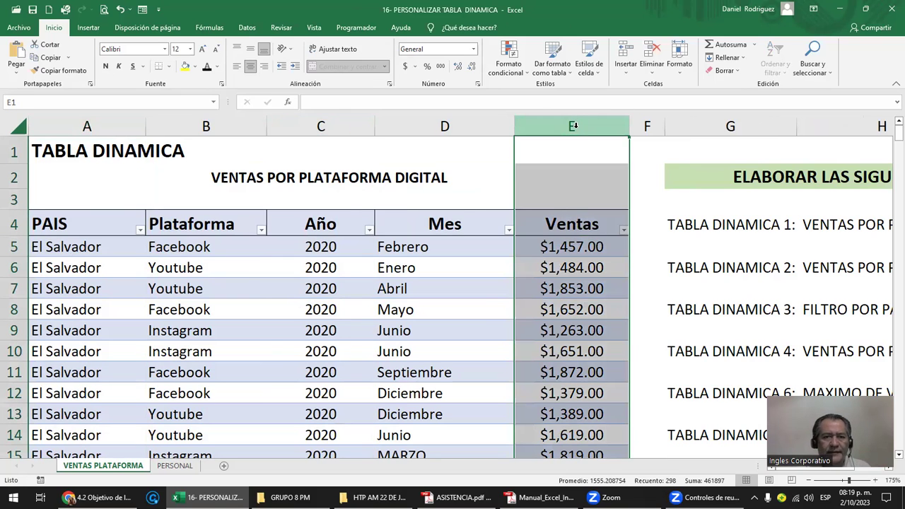
click(201, 126)
ctrl+click(467, 126)
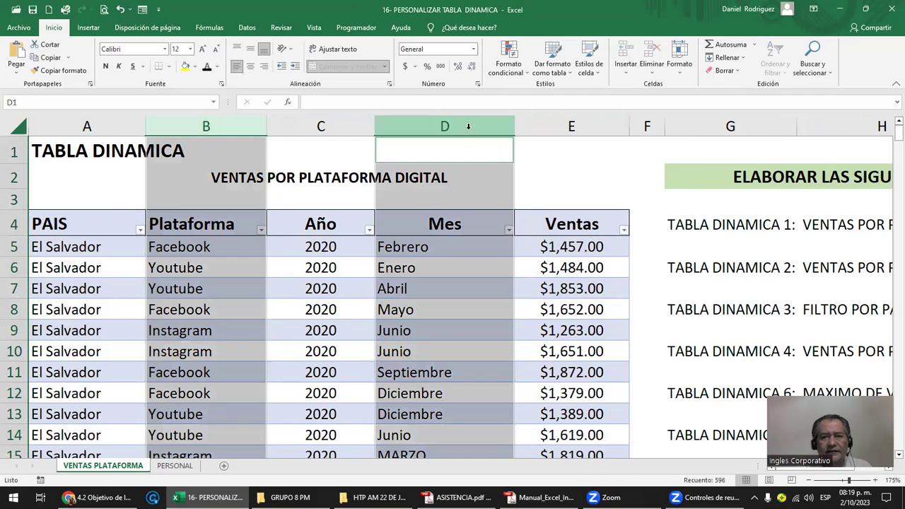
ctrl+click(572, 126)
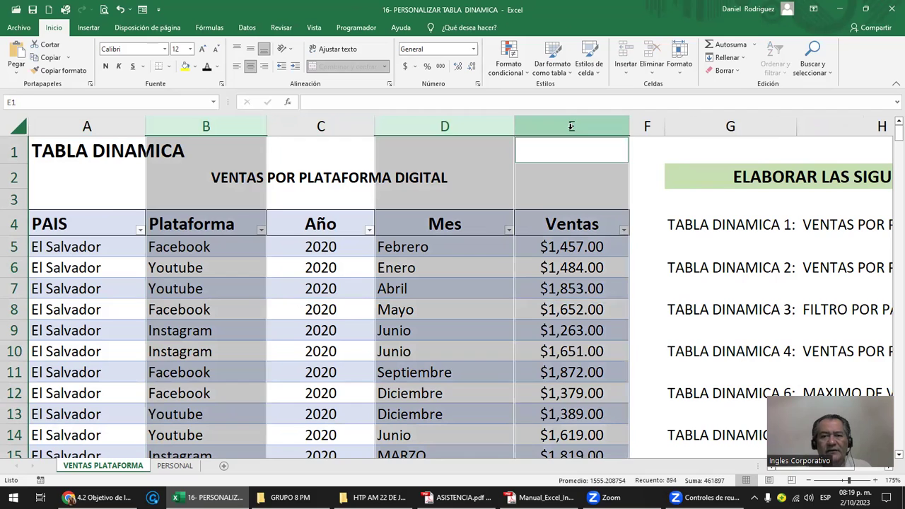
click(94, 217)
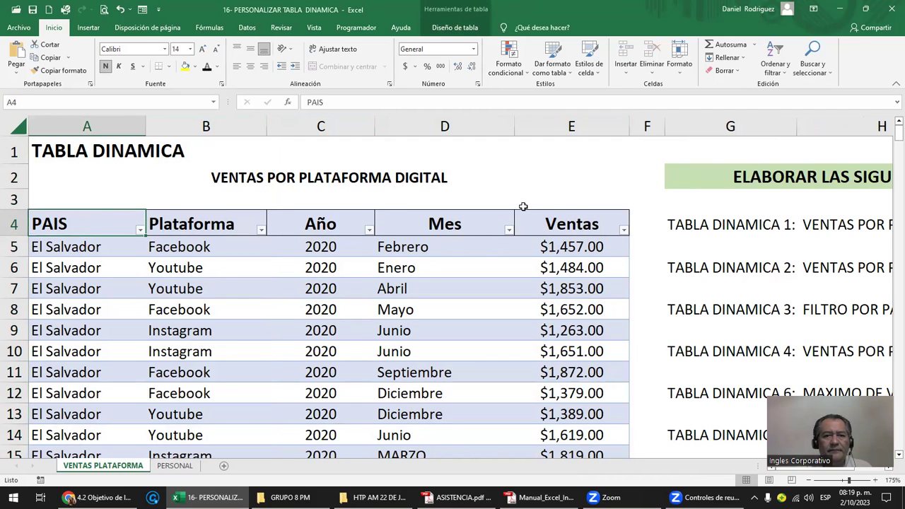
click(585, 126)
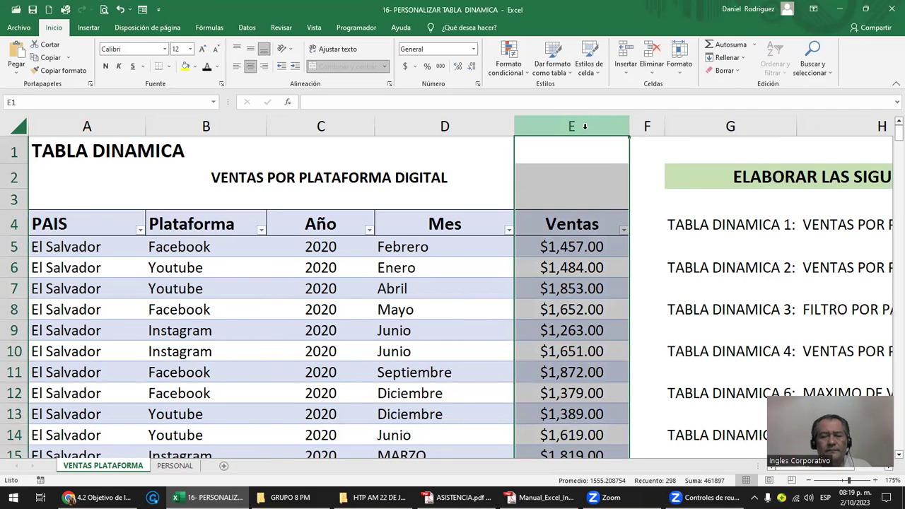
click(638, 172)
scroll(640, 172, down, 1)
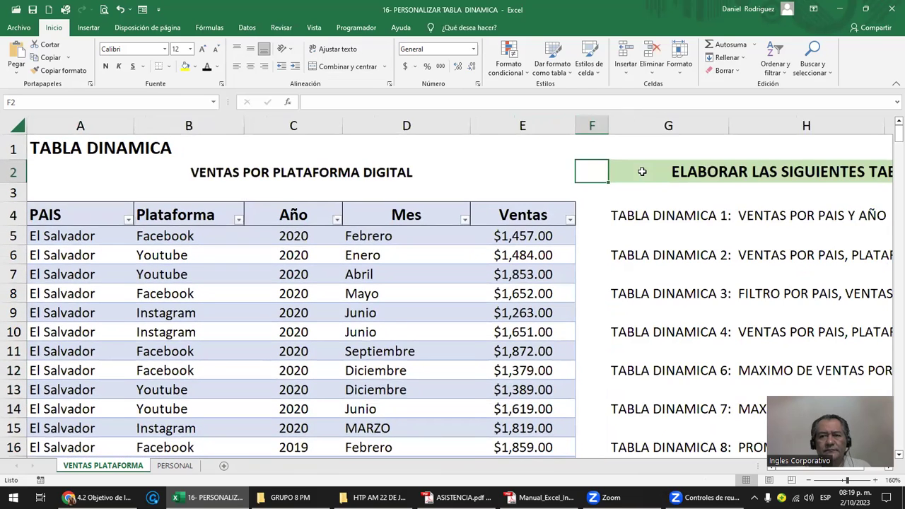
scroll(642, 172, down, 1)
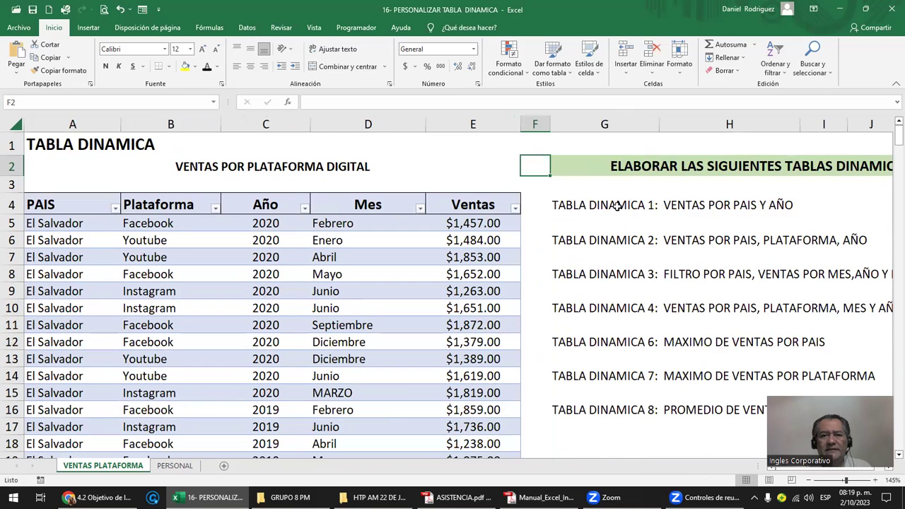
click(464, 125)
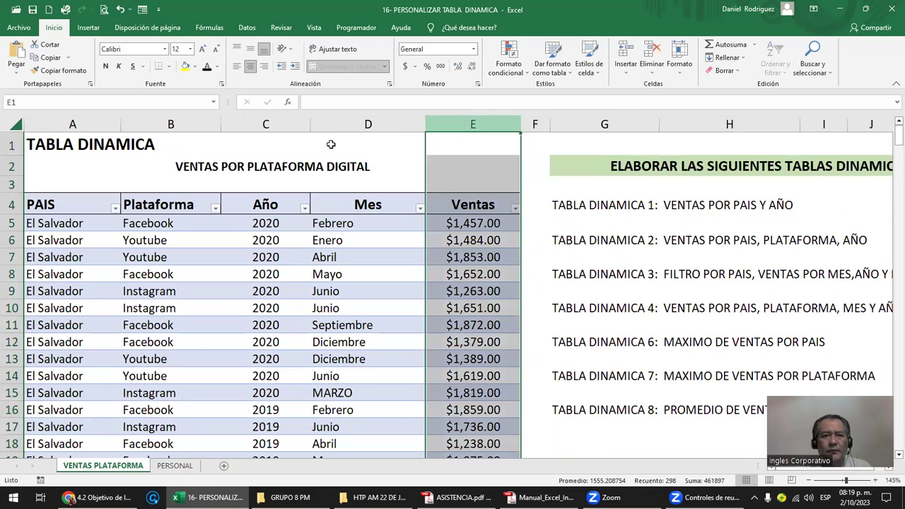
ctrl+click(247, 125)
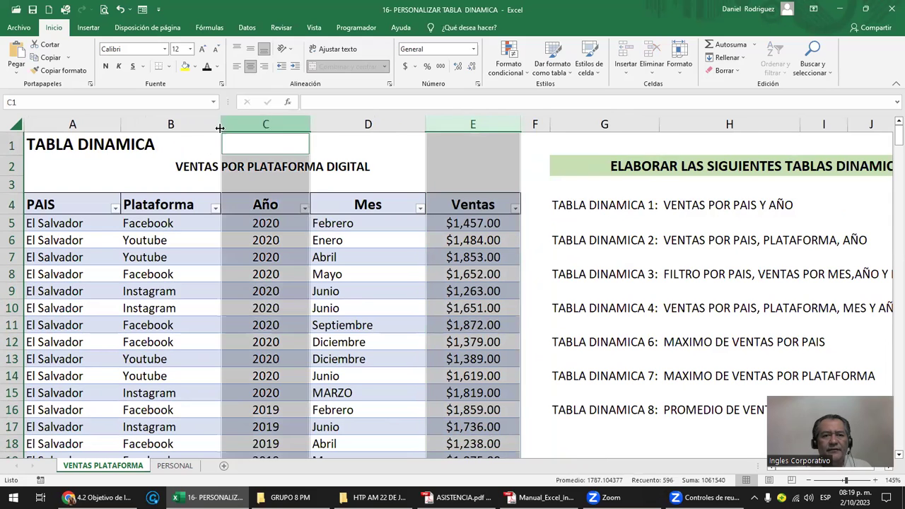
ctrl+click(86, 122)
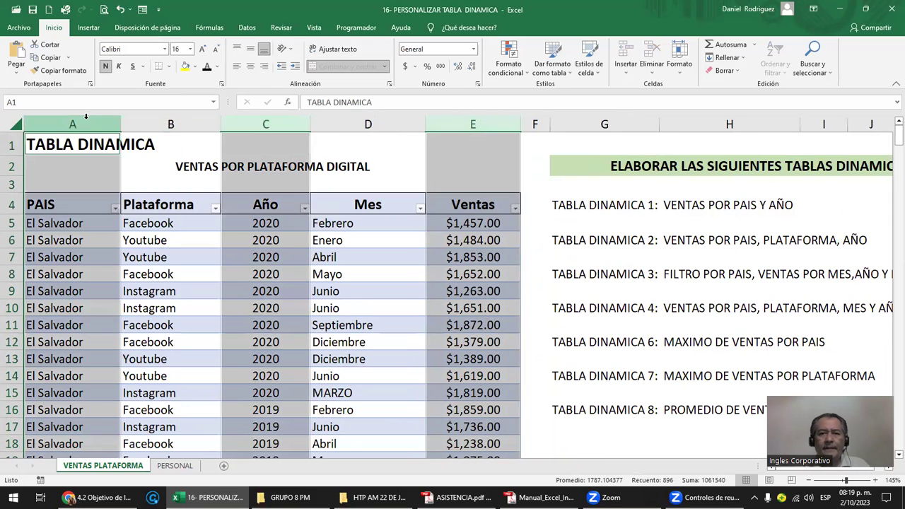
click(454, 204)
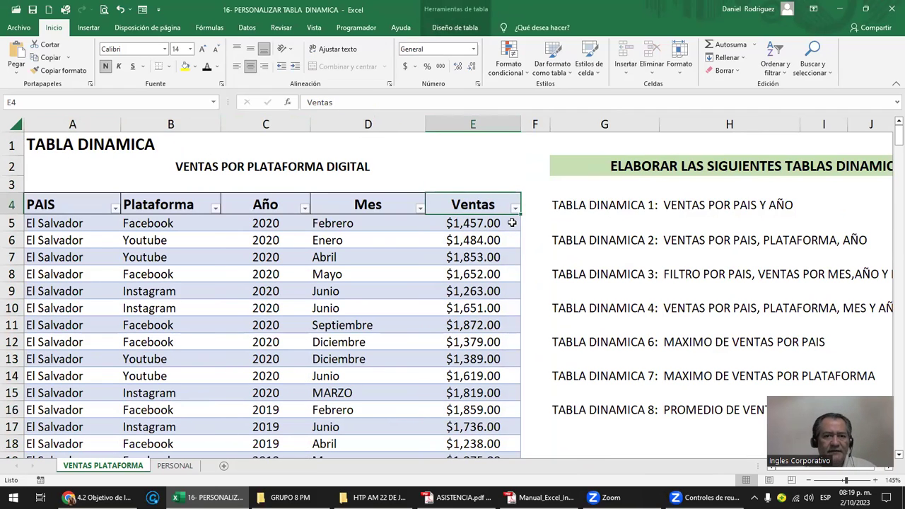
click(215, 103)
click(115, 117)
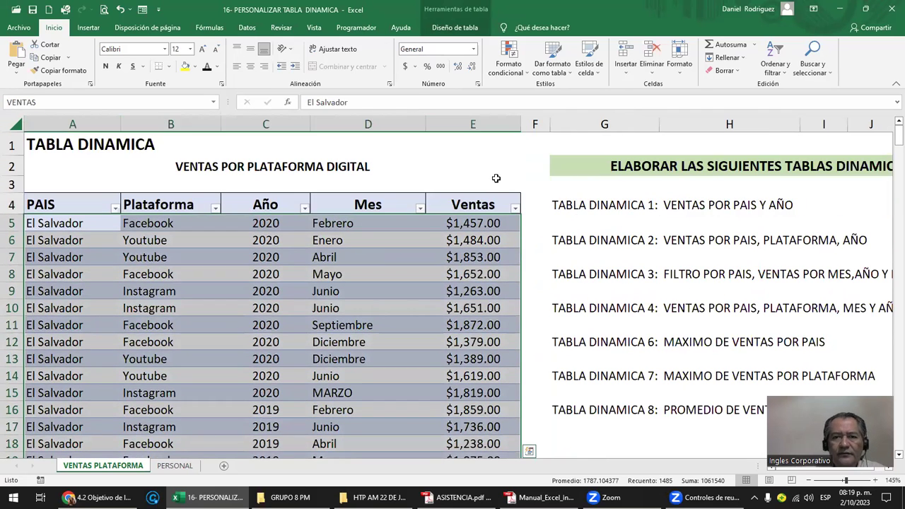
click(496, 179)
click(487, 205)
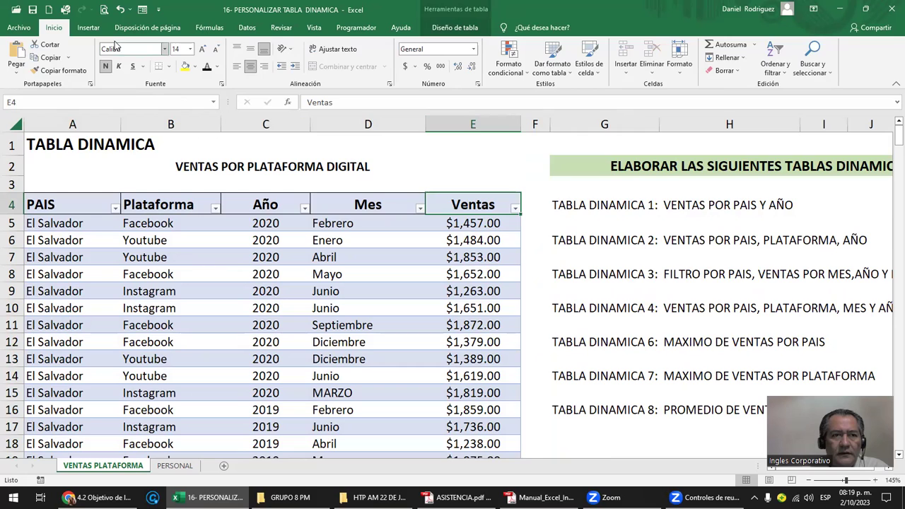
Insert a pivot table from table or range, confirming VENTAS as the source
click(89, 27)
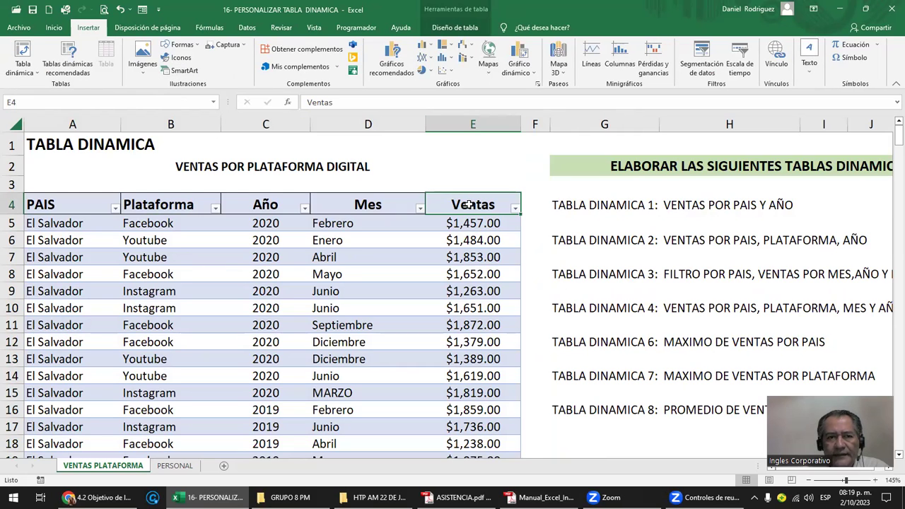
click(23, 73)
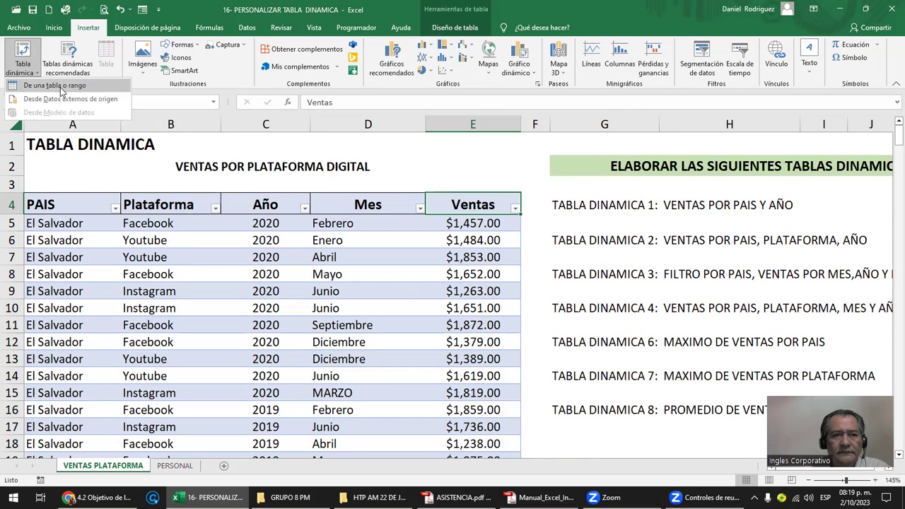
click(61, 87)
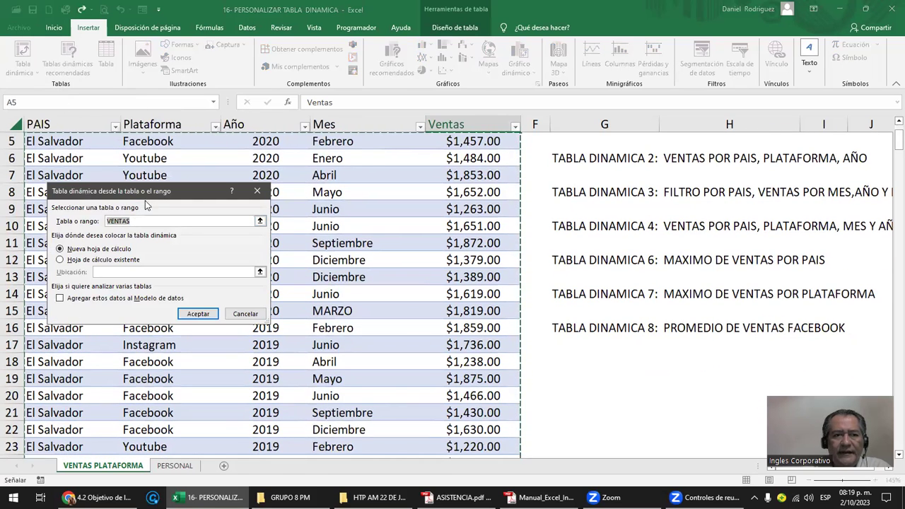
drag(175, 192, 346, 162)
click(305, 192)
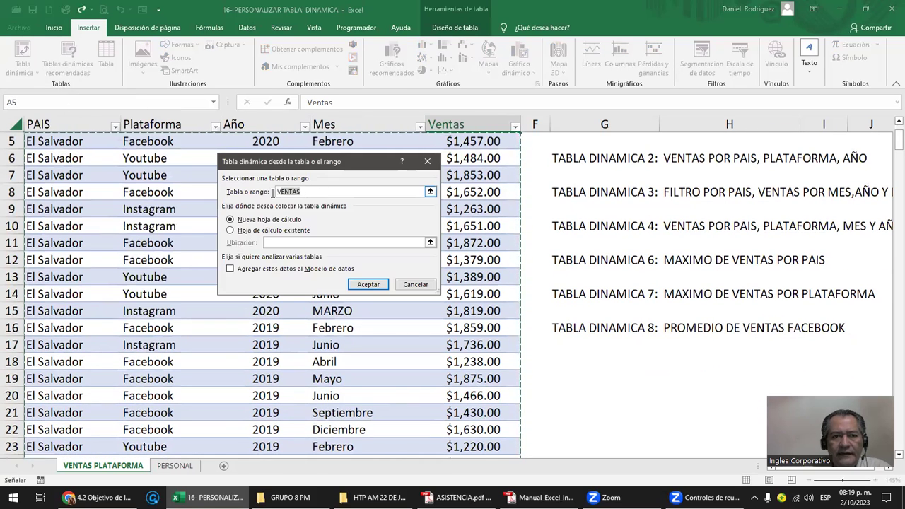
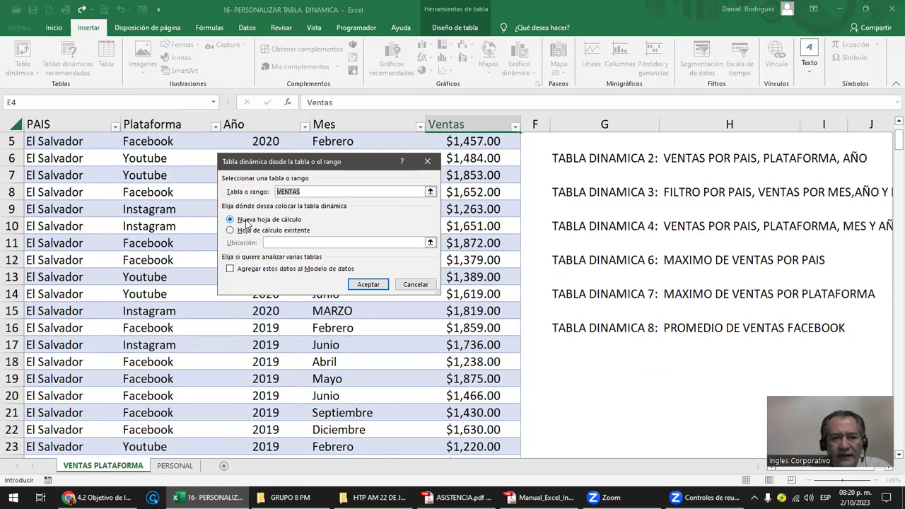
Create an empty pivot table from VENTAS on new sheet Hoja1 and close its field list
click(367, 285)
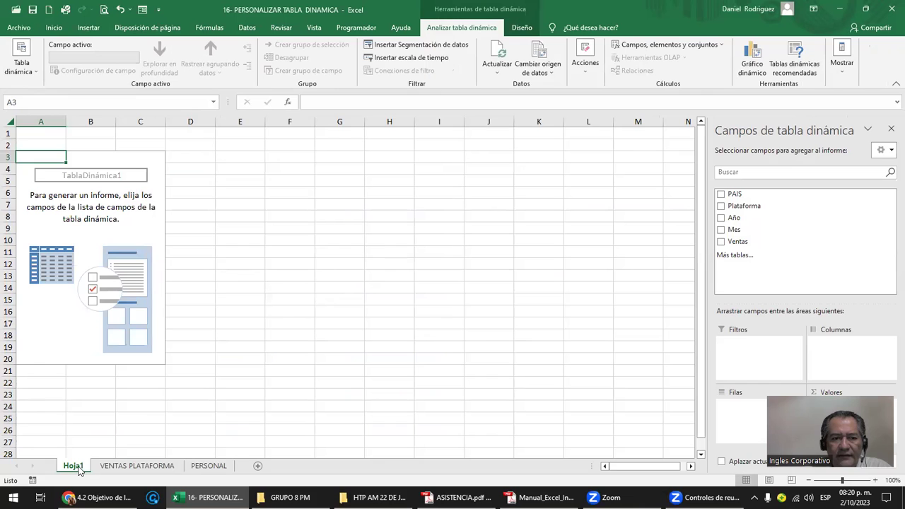
click(123, 218)
scroll(257, 257, up, 2)
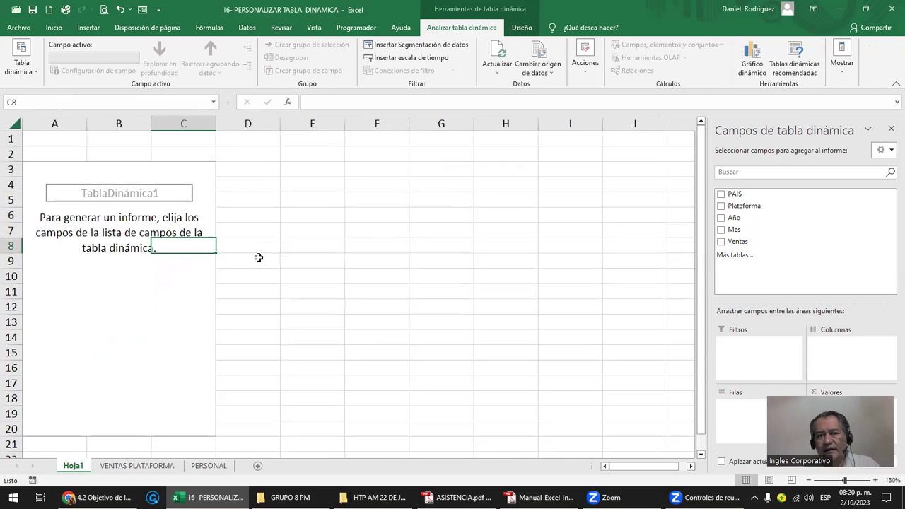
click(58, 173)
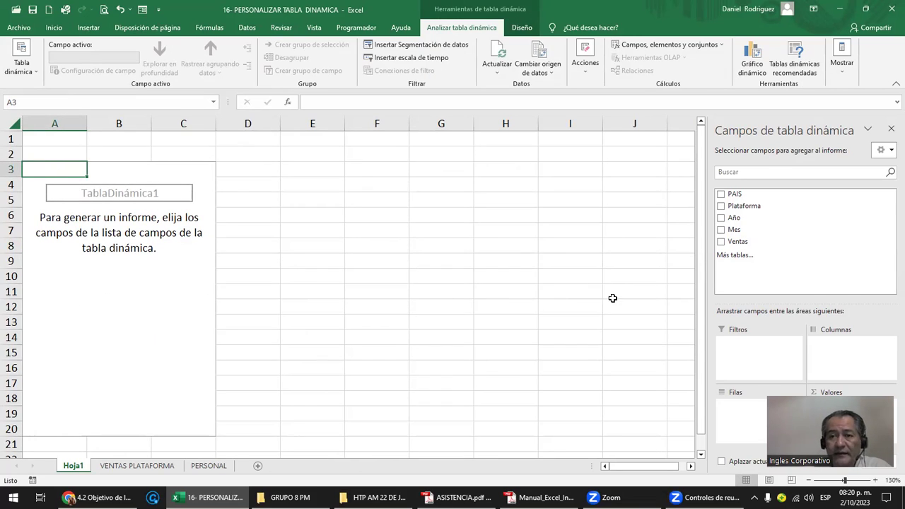
click(891, 129)
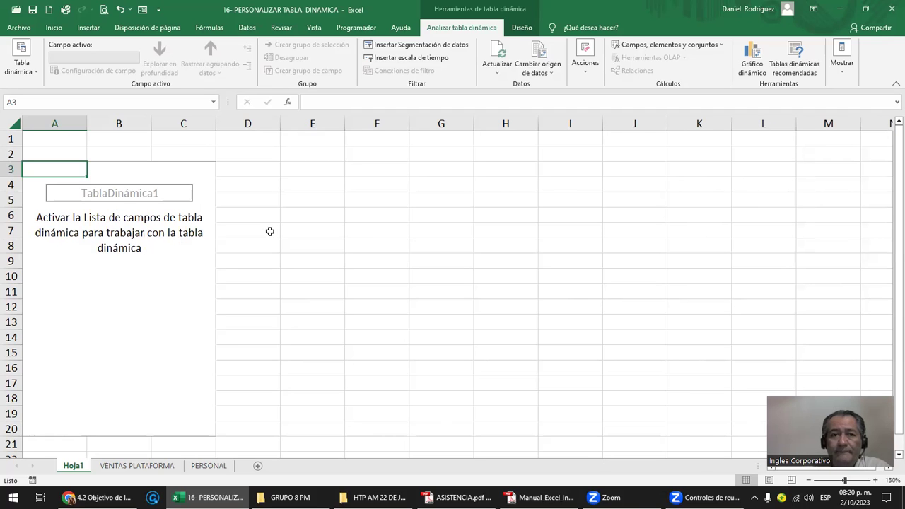
click(375, 235)
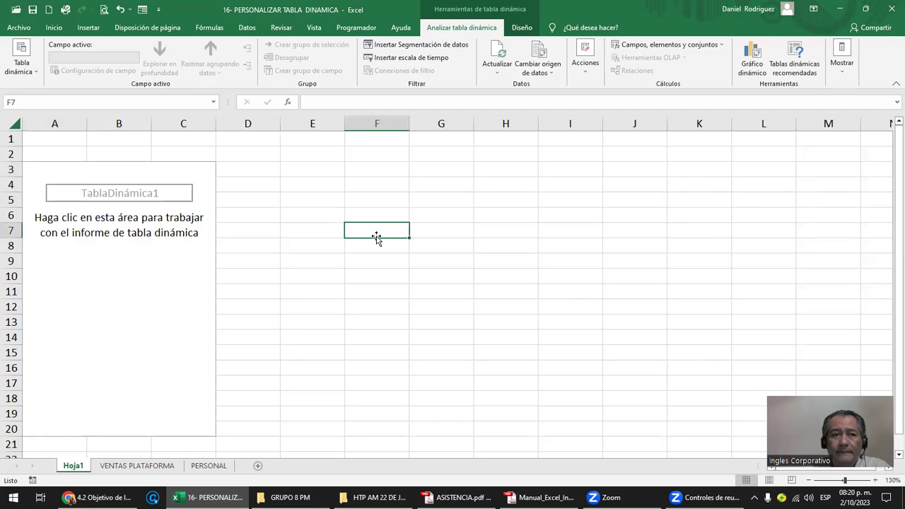
Show the TablaDinámica1 field list again, offering PAIS, Plataforma, Año, Mes and Ventas
click(58, 173)
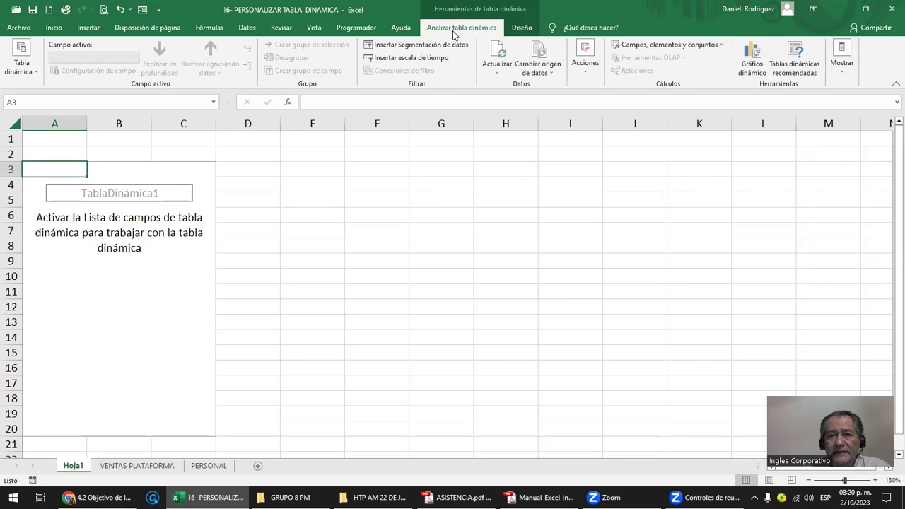
click(522, 28)
click(478, 30)
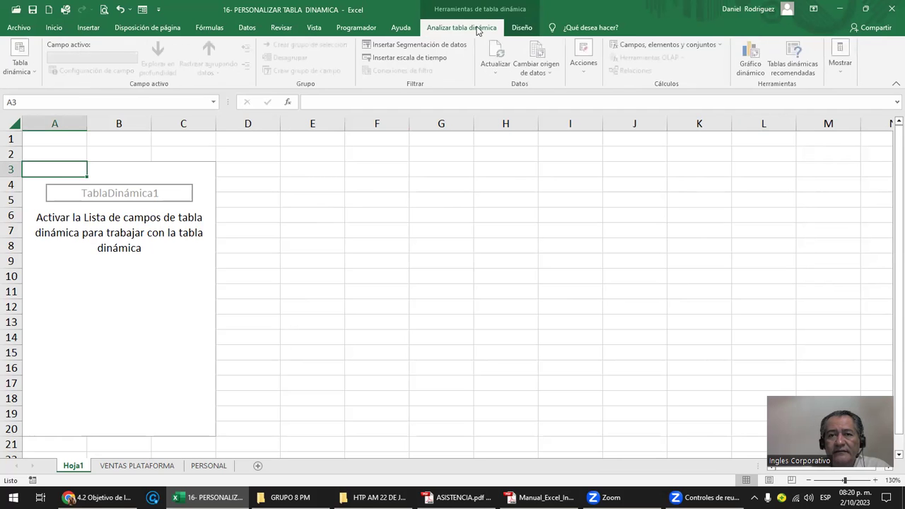
click(522, 28)
click(468, 29)
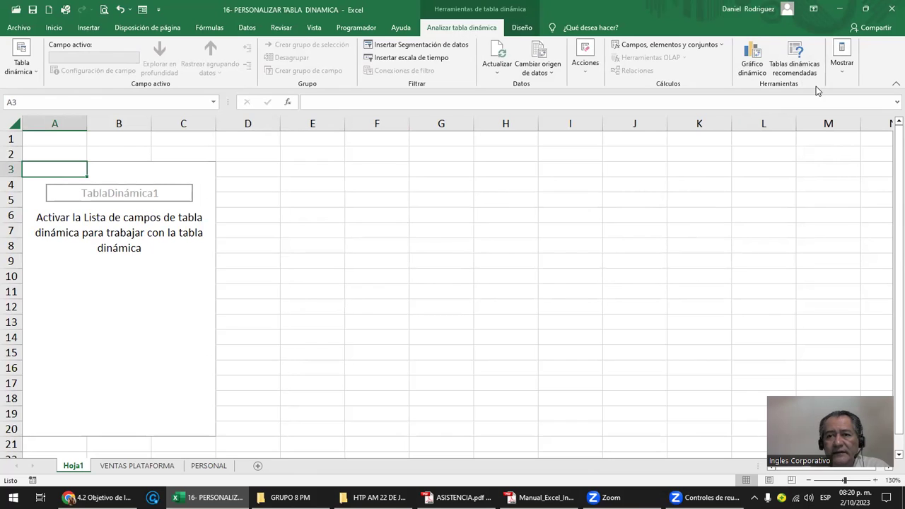
click(842, 73)
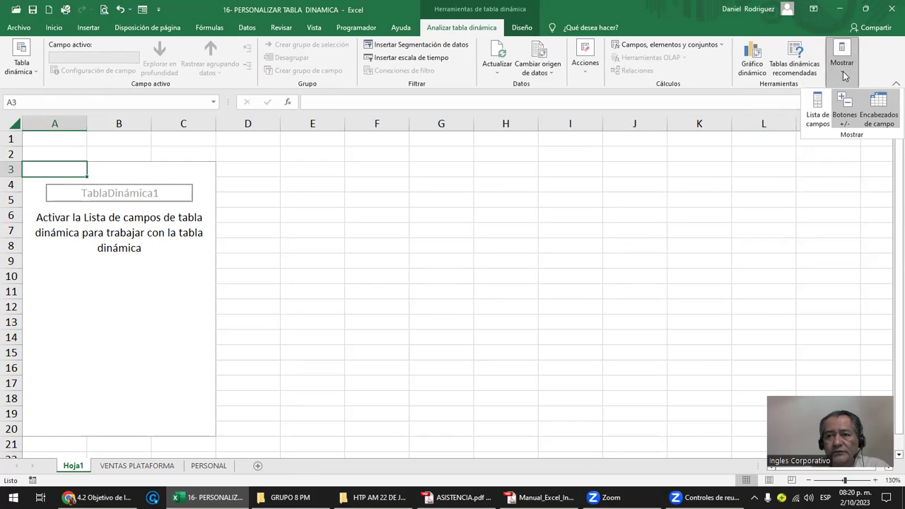
click(817, 111)
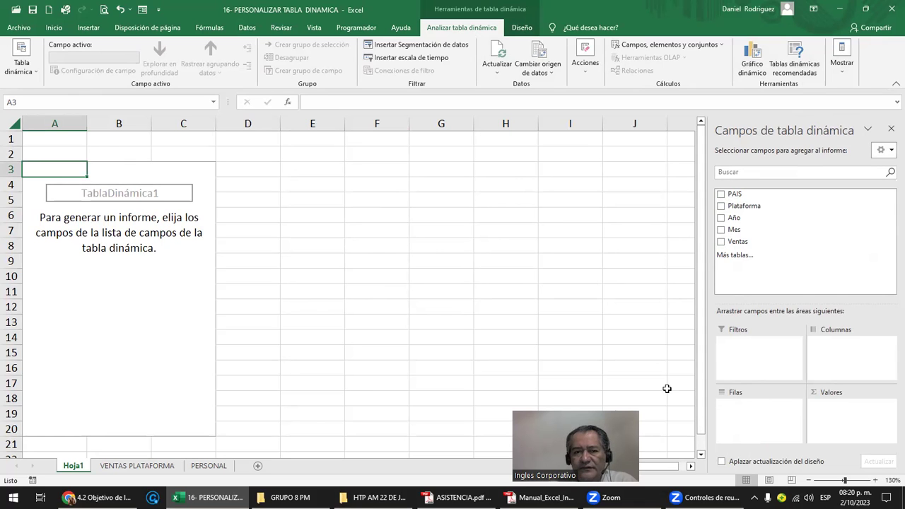
click(166, 467)
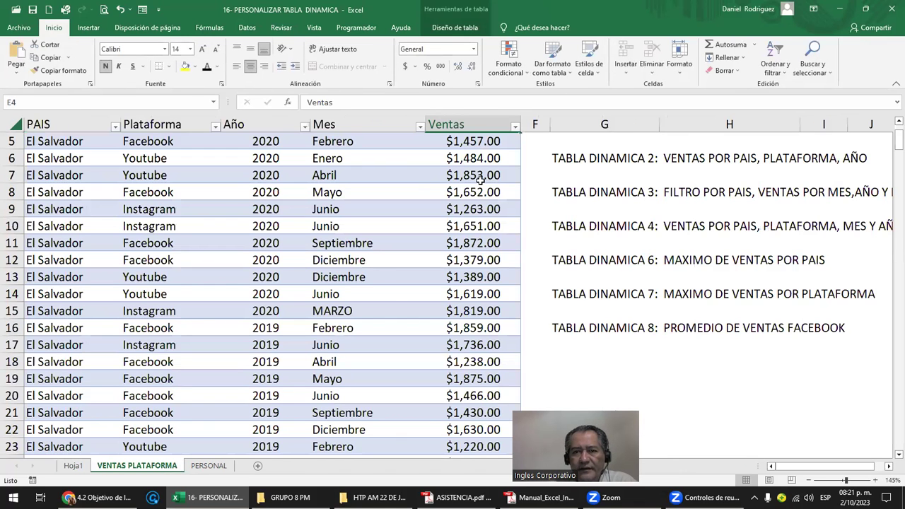
click(575, 163)
key(Right)
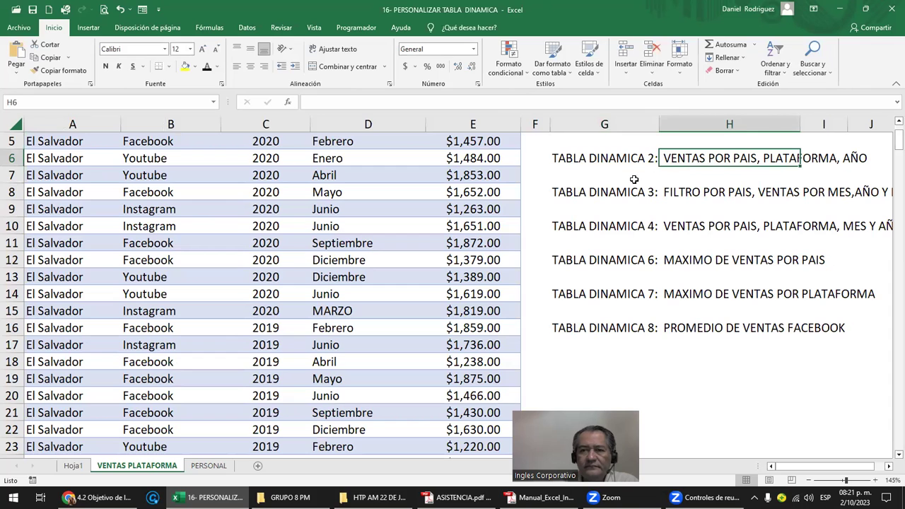
key(Left)
key(Right)
key(Right)
key(Right)
key(Right)
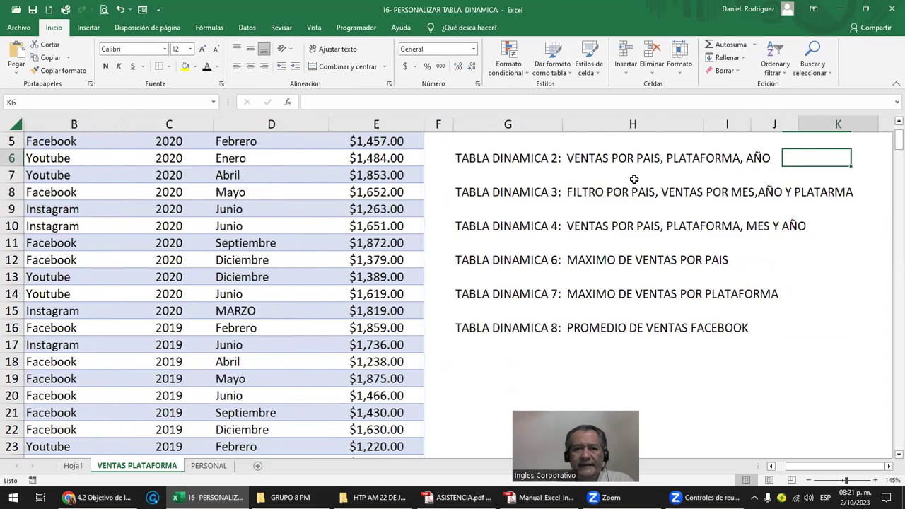
key(Right)
key(Right)
key(Right)
key(Right)
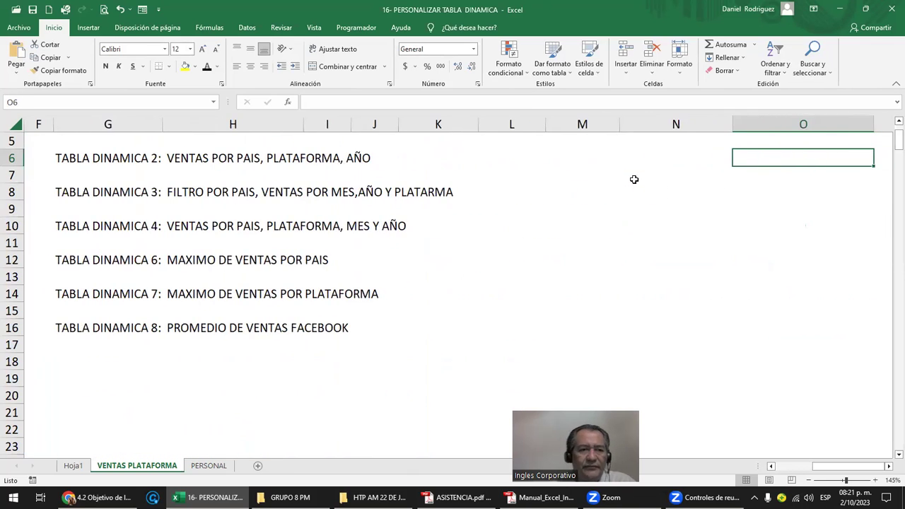
click(102, 158)
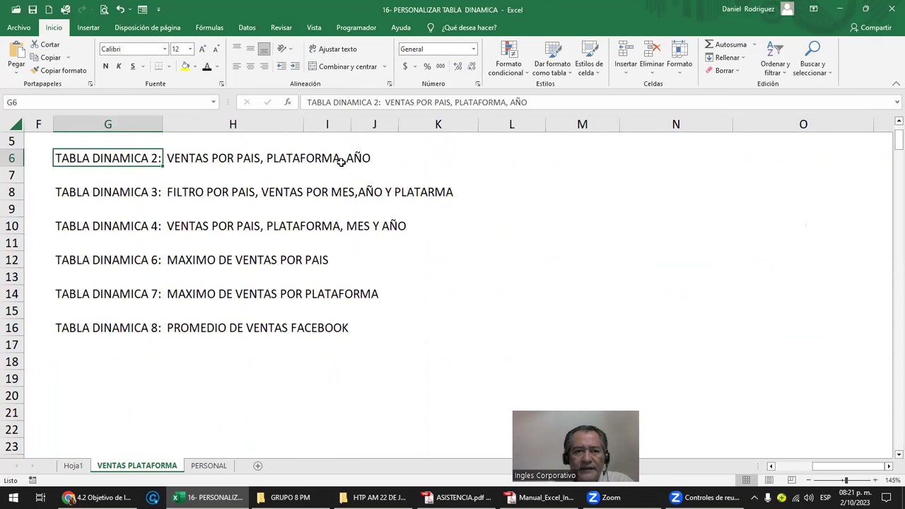
click(74, 467)
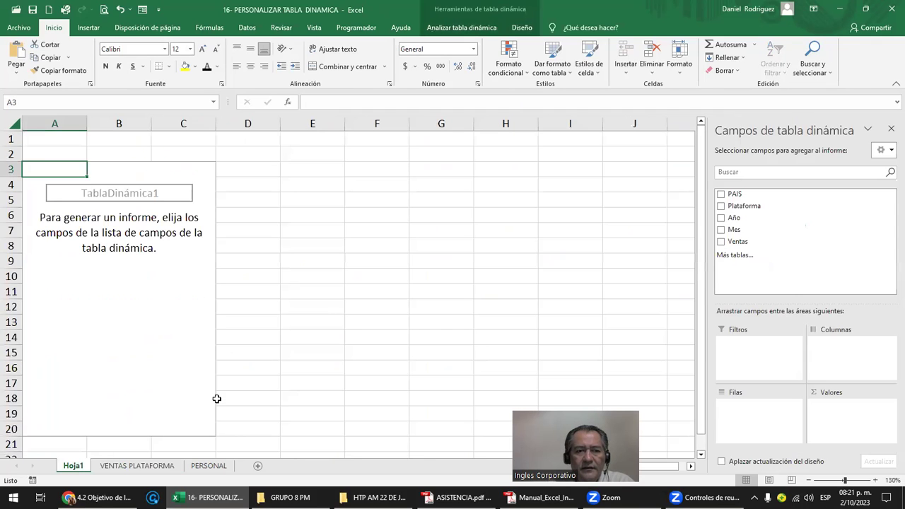
Add Ventas to Valores for a Suma de Ventas total of 461897, checking the VENTAS POR PAIS Y AÑO task
click(141, 278)
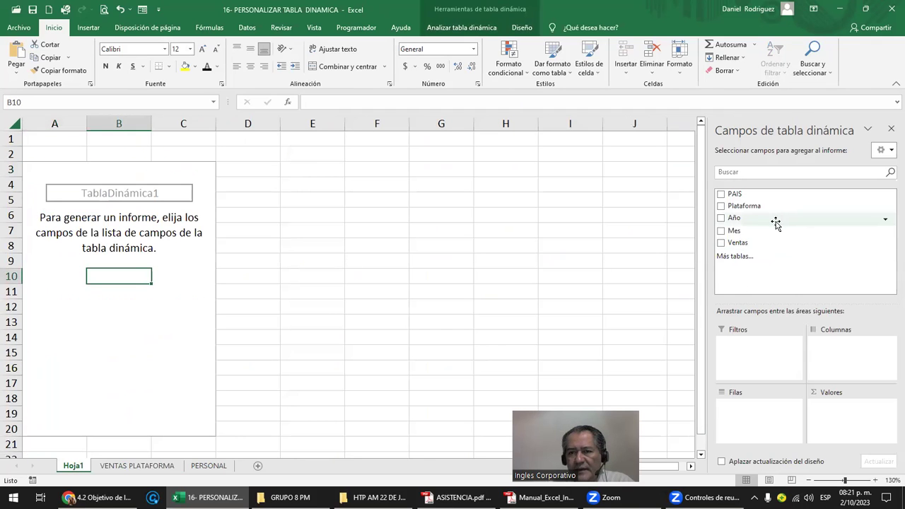
drag(755, 243, 860, 422)
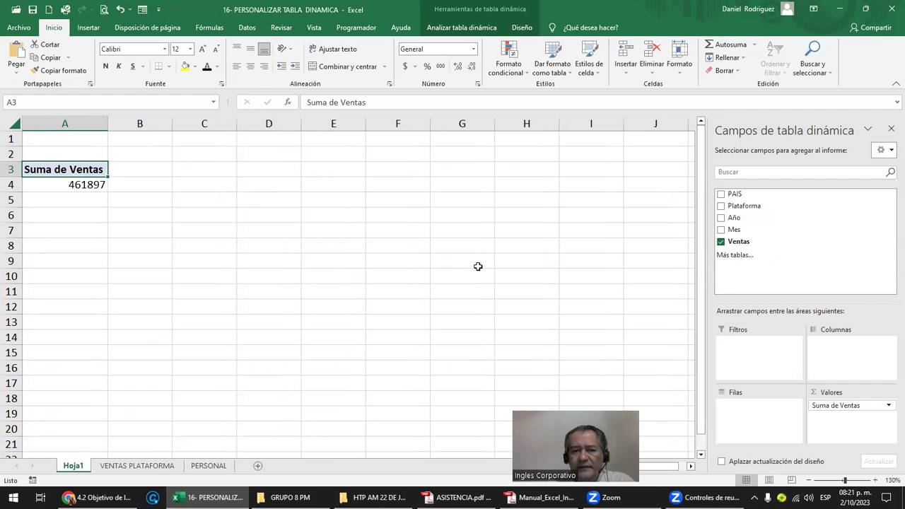
click(165, 468)
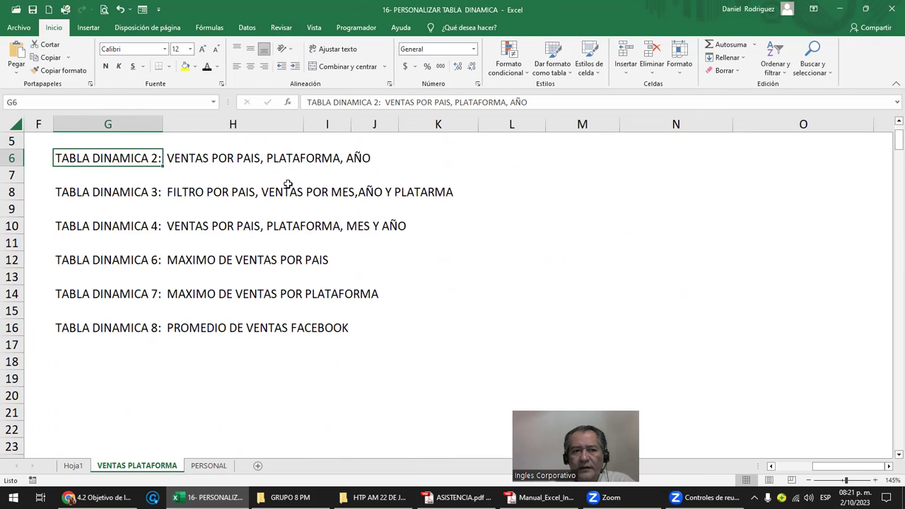
scroll(288, 184, up, 1)
click(191, 181)
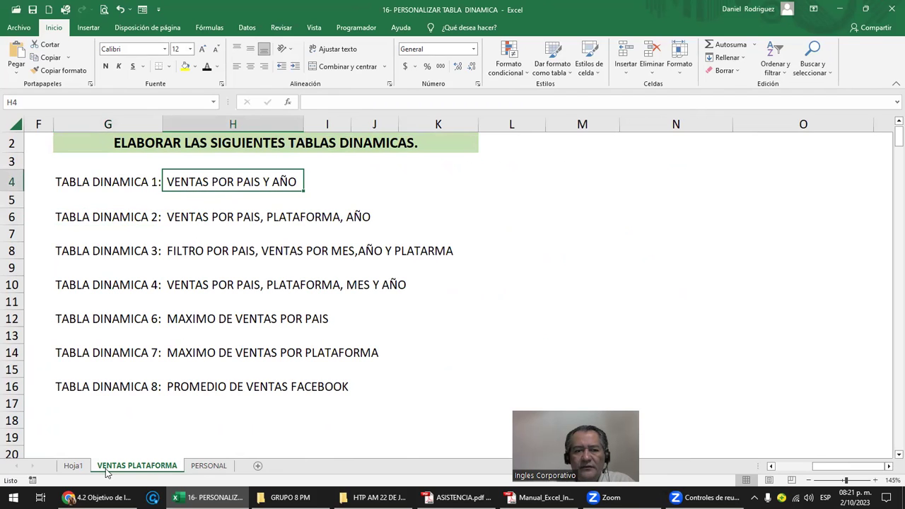
click(75, 466)
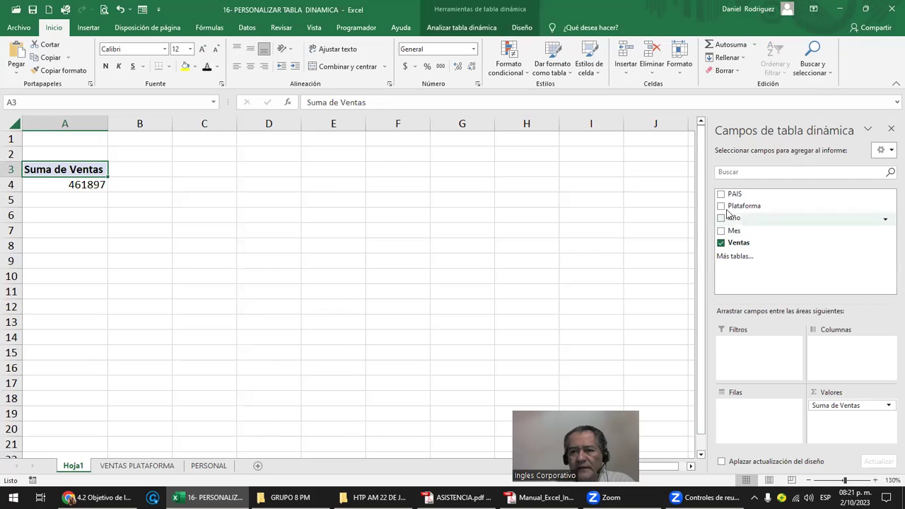
Put PAIS in Filas: El Salvador 155232, Guatelama 151805, Honduras 154860
drag(724, 197, 749, 412)
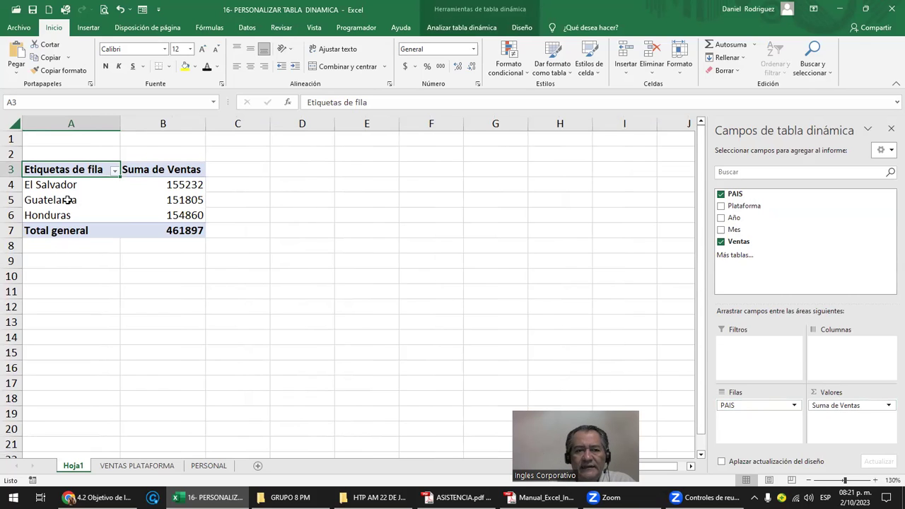
drag(56, 183, 95, 212)
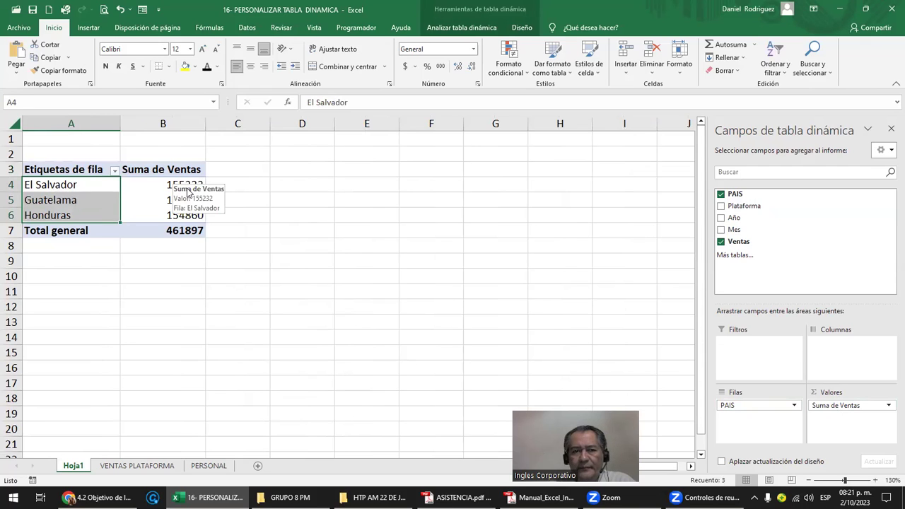
click(401, 320)
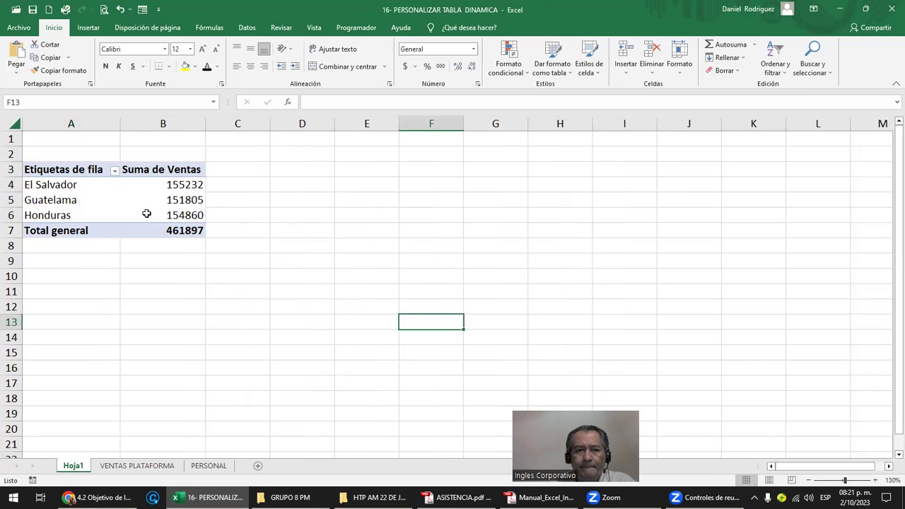
click(161, 187)
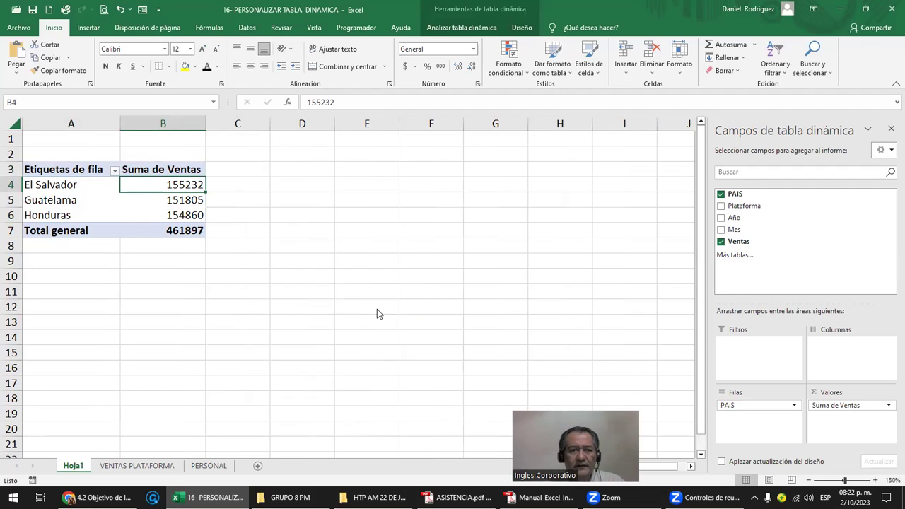
key(alt+Tab)
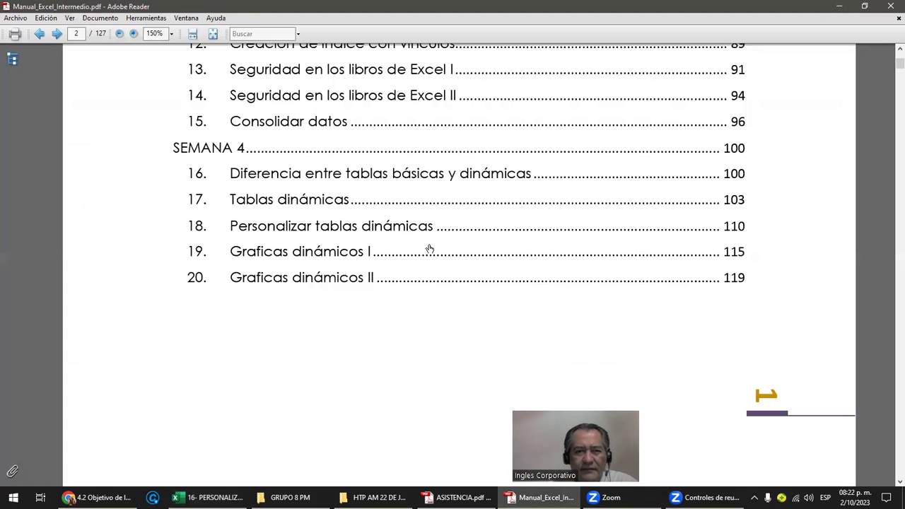
Format the Suma de Ventas totals in B4:B7 as dollar accounting values
click(838, 7)
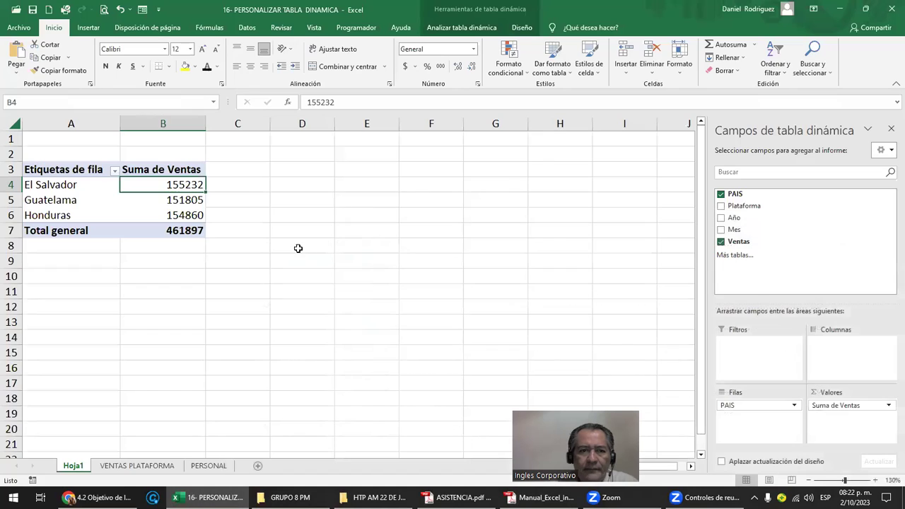
mouse_move(164, 185)
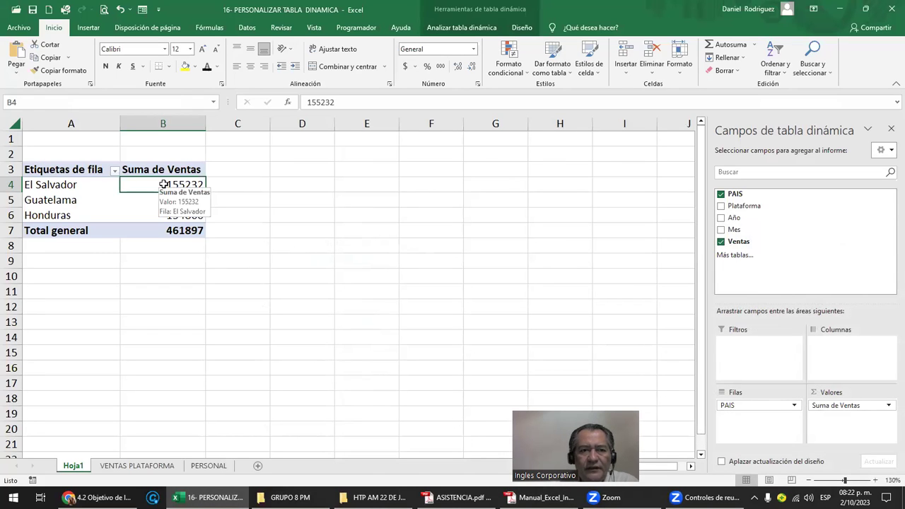
drag(164, 186, 164, 232)
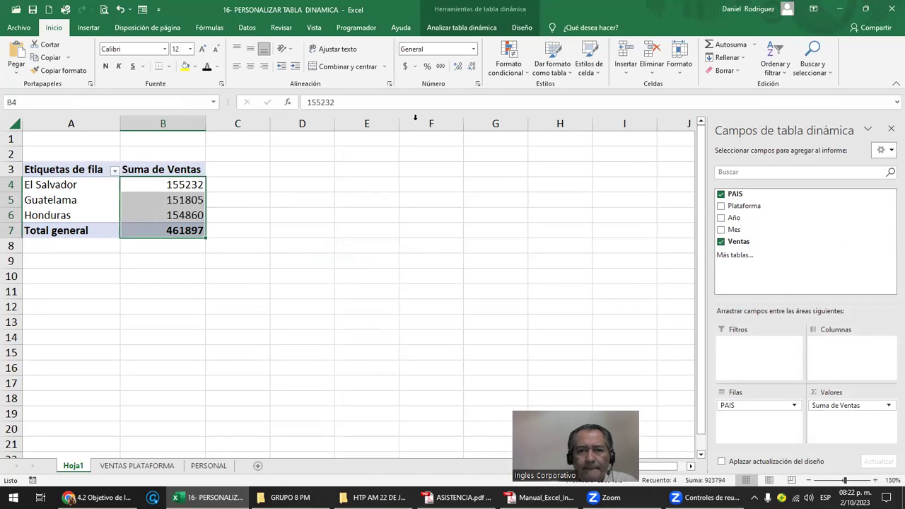
click(405, 65)
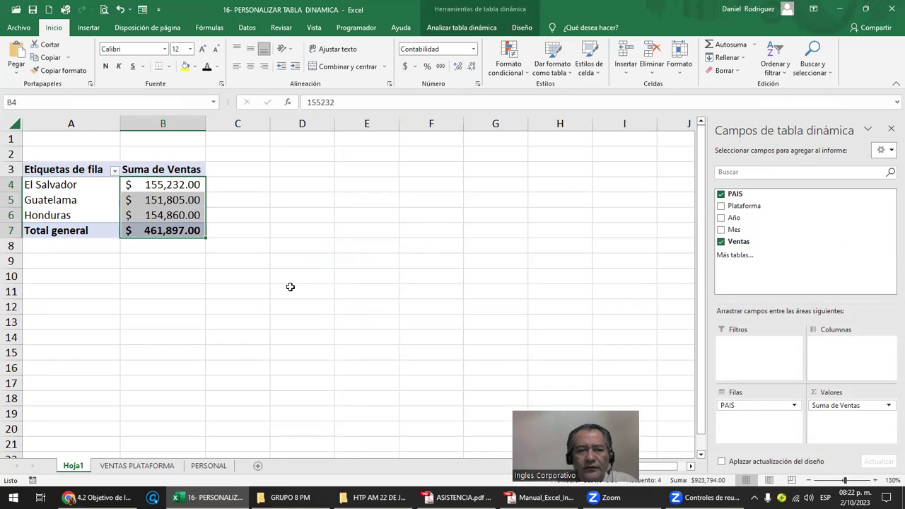
click(290, 287)
Widen columns A and B to fit the country labels and dollar values
drag(120, 124, 145, 124)
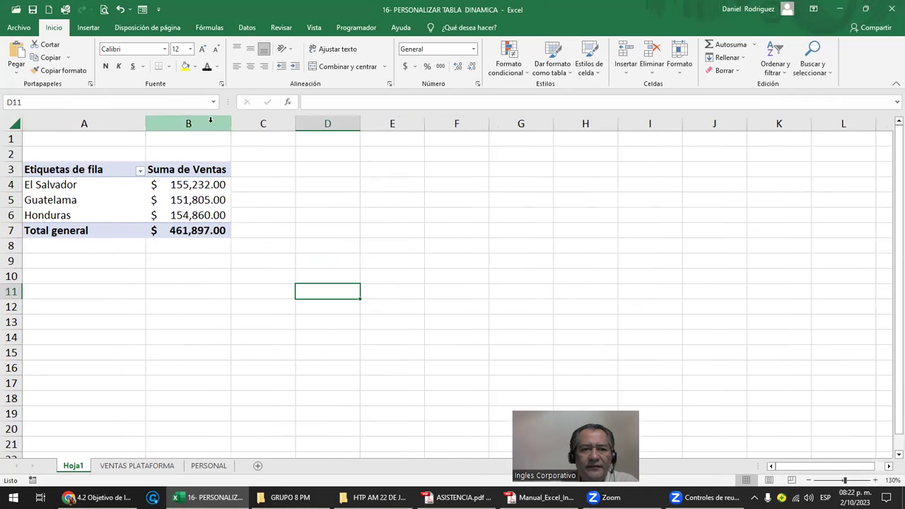
drag(225, 120, 253, 121)
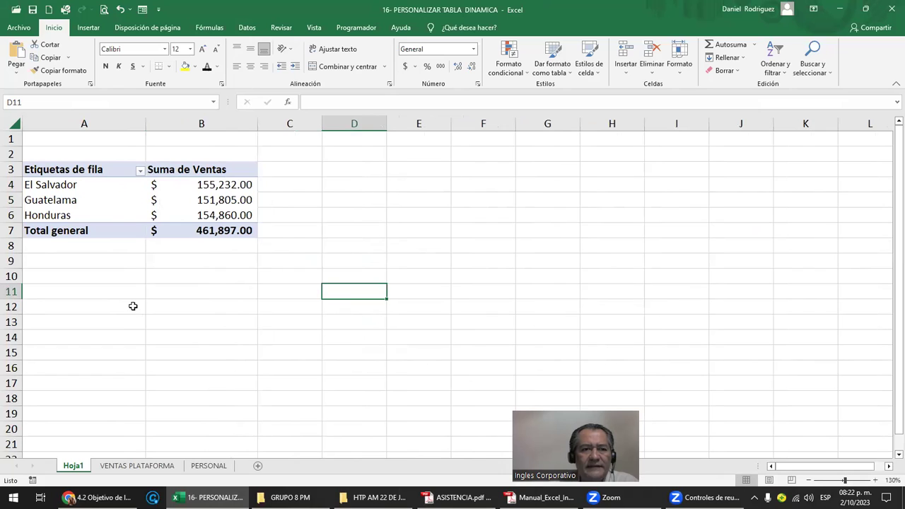
click(62, 140)
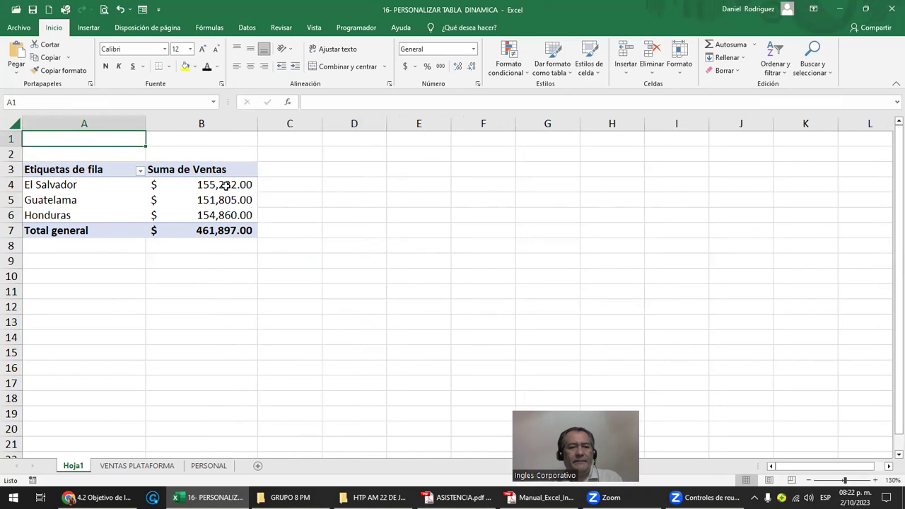
Copy the TABLA DINAMICA 1: VENTAS POR PAIS Y AÑO heading from VENTAS PLATAFORMA into Hoja1's A1
click(138, 470)
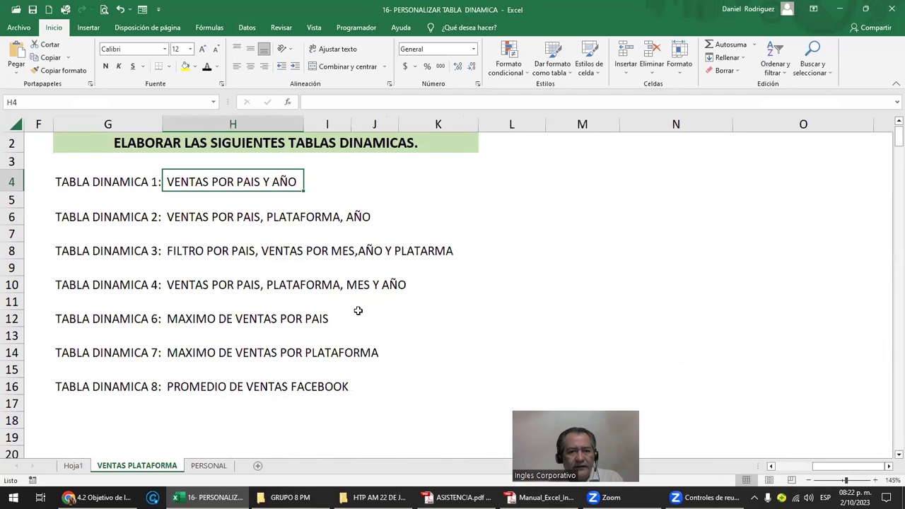
click(83, 182)
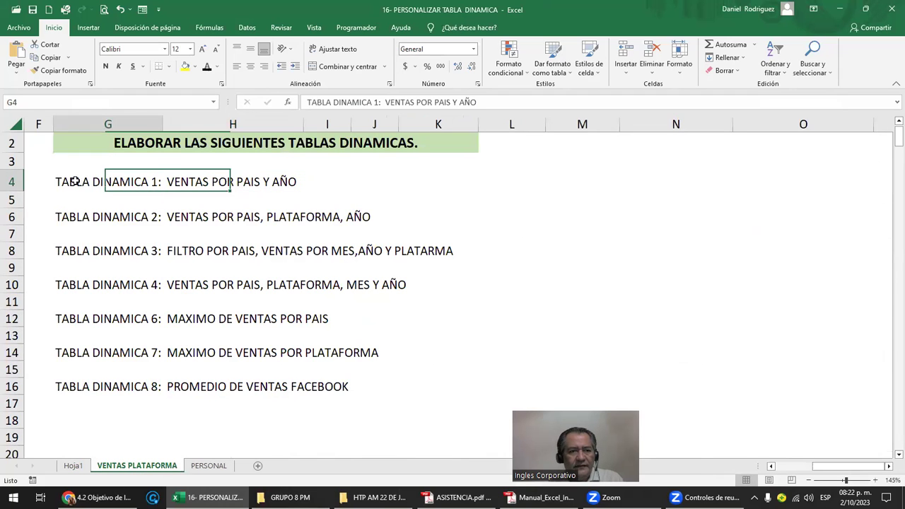
key(ctrl+c)
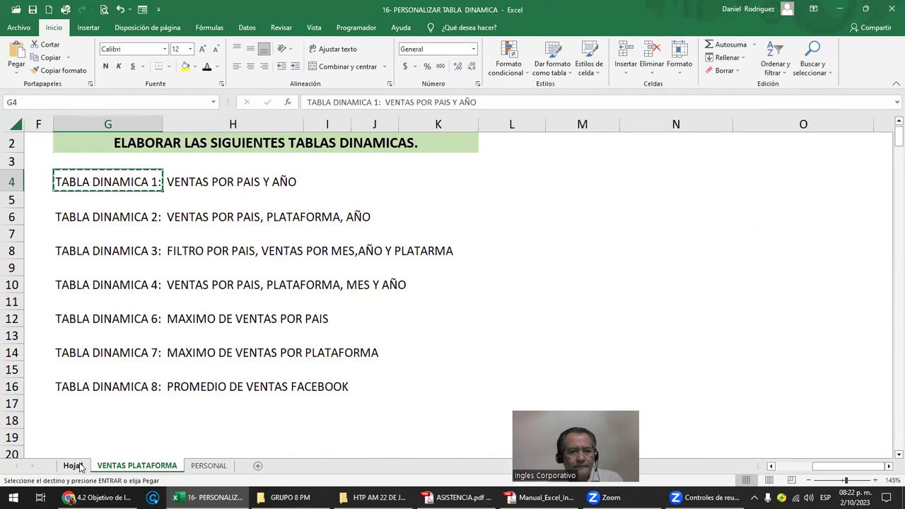
click(72, 466)
key(ctrl+v)
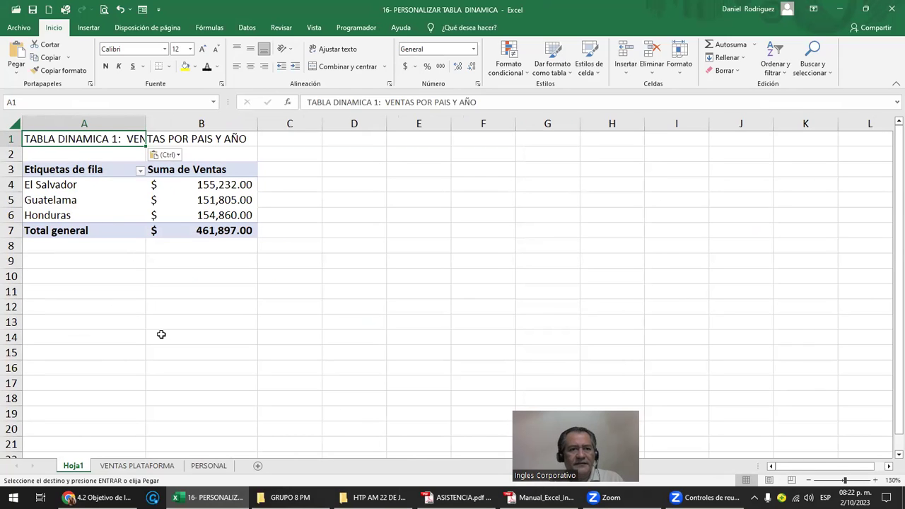
click(135, 310)
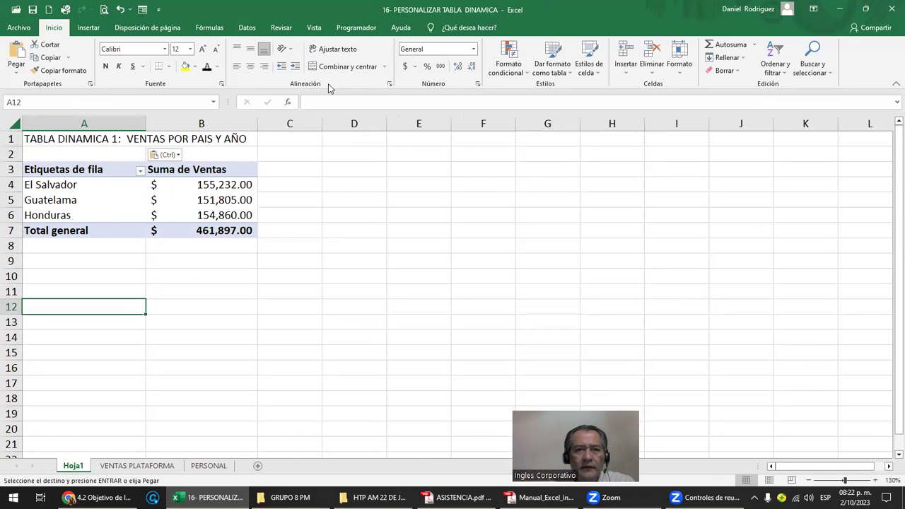
Hide the worksheet gridlines on Hoja1
click(313, 27)
click(179, 69)
click(302, 230)
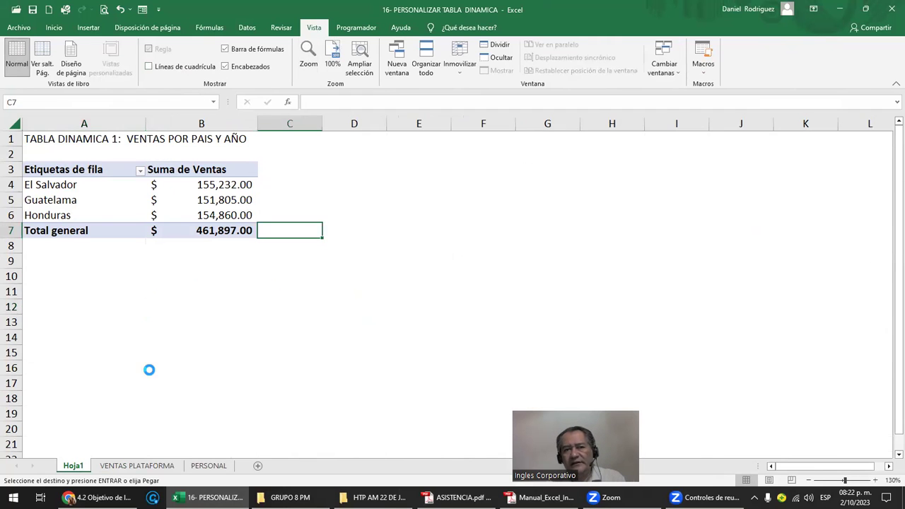
ctrl+scroll(149, 370, up, 2)
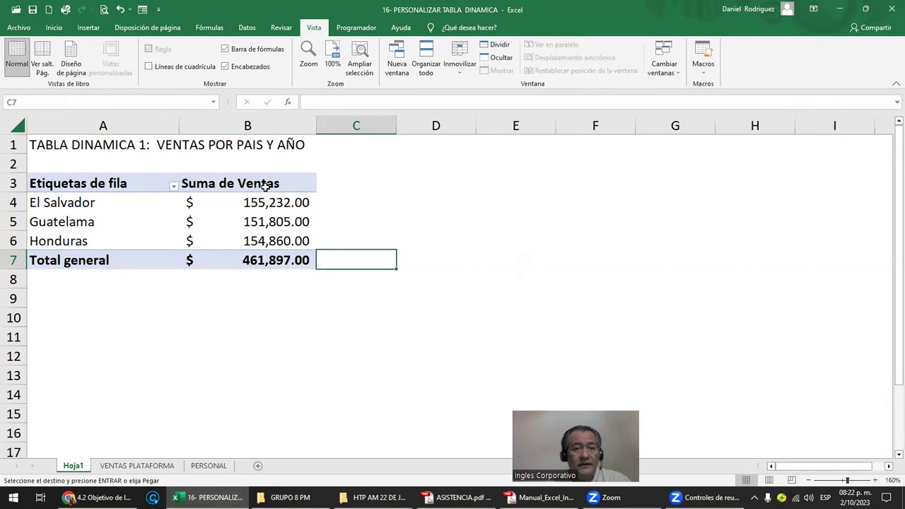
Reselect the pivot and start dragging the Año field into it
click(121, 205)
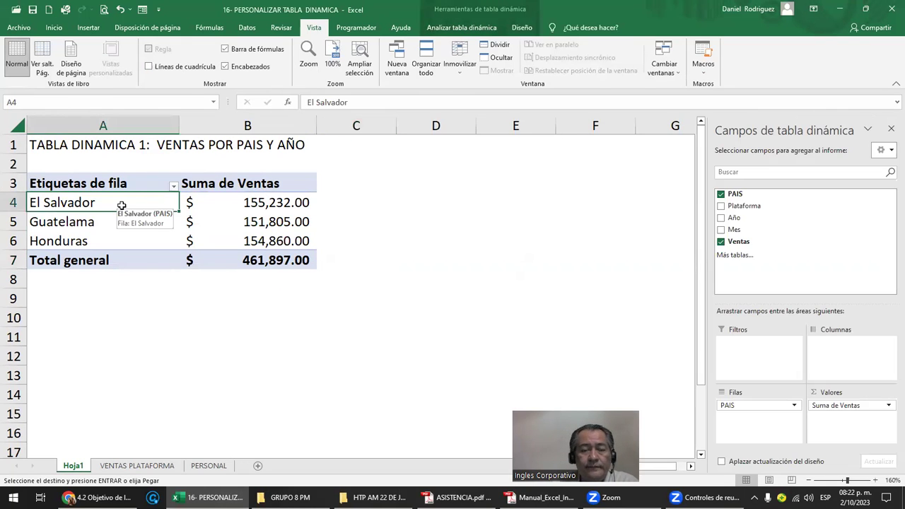
drag(732, 220, 171, 224)
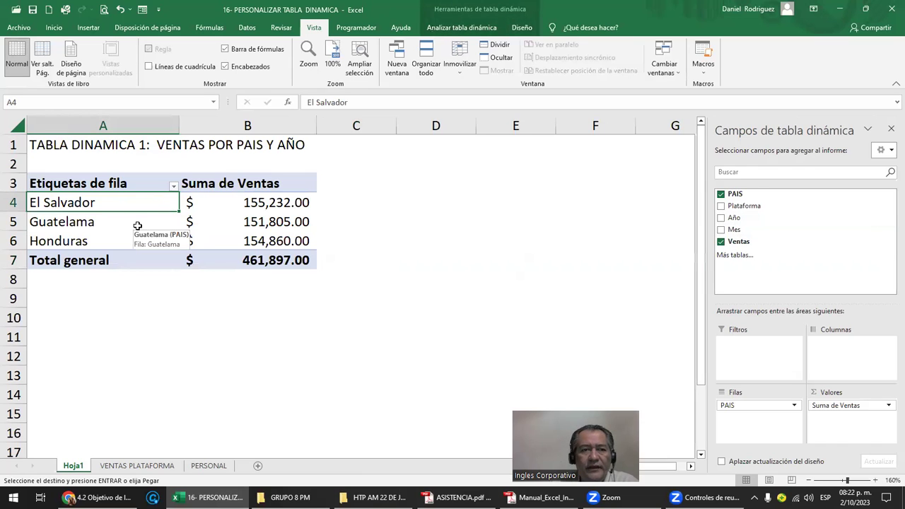
click(202, 125)
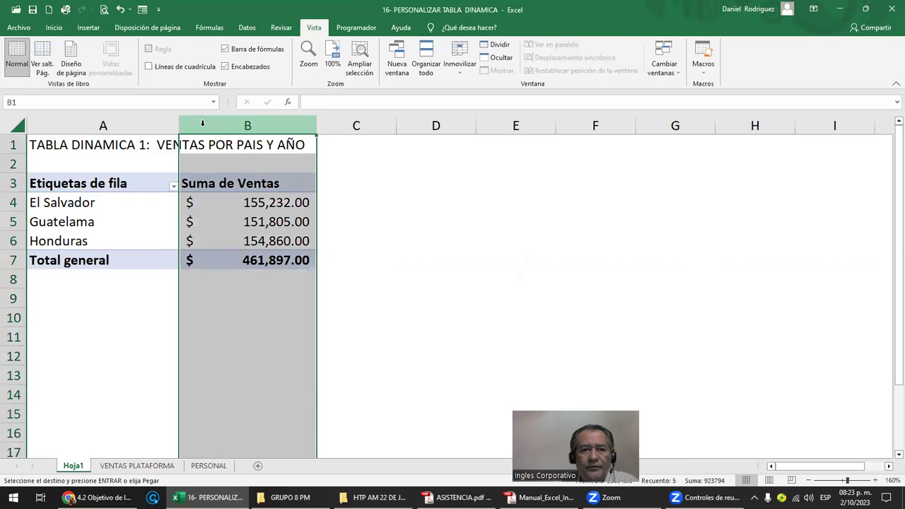
click(98, 190)
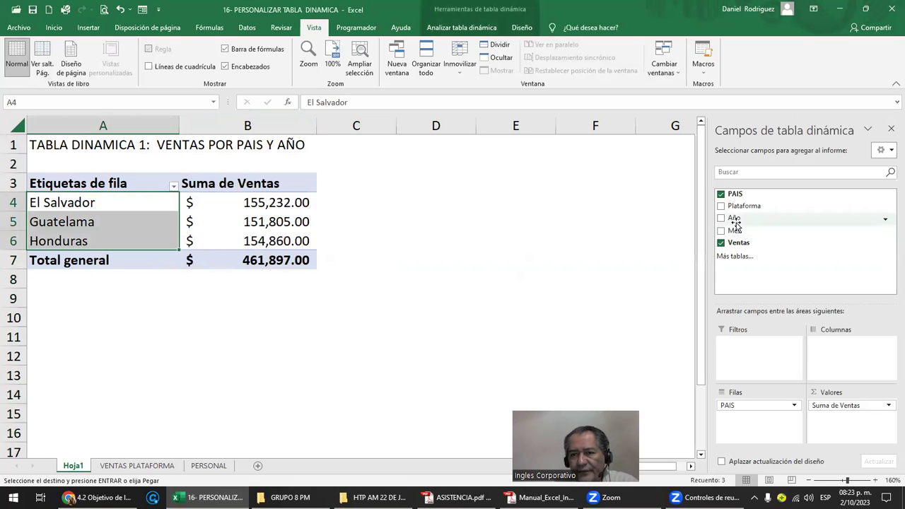
Add Año to Columnas for 2018, 2019 and 2020 columns and centre the year headers
drag(733, 219, 848, 346)
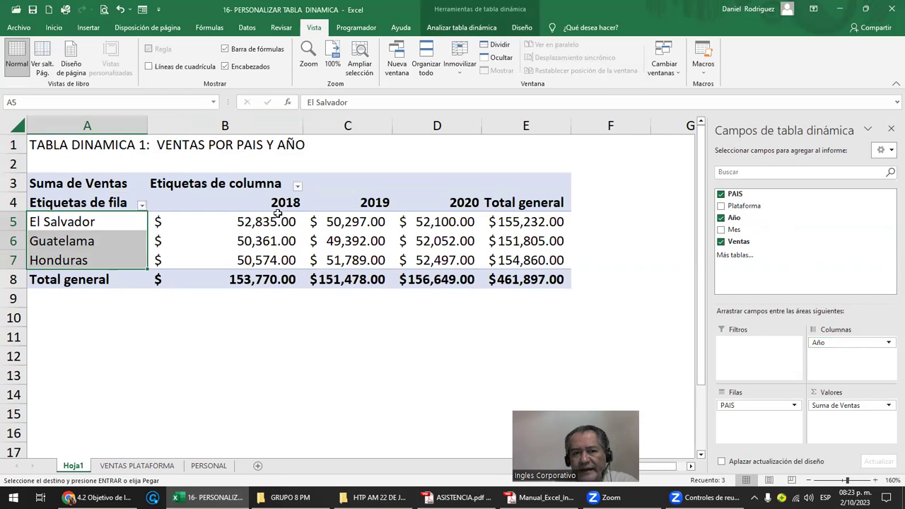
drag(273, 205, 505, 208)
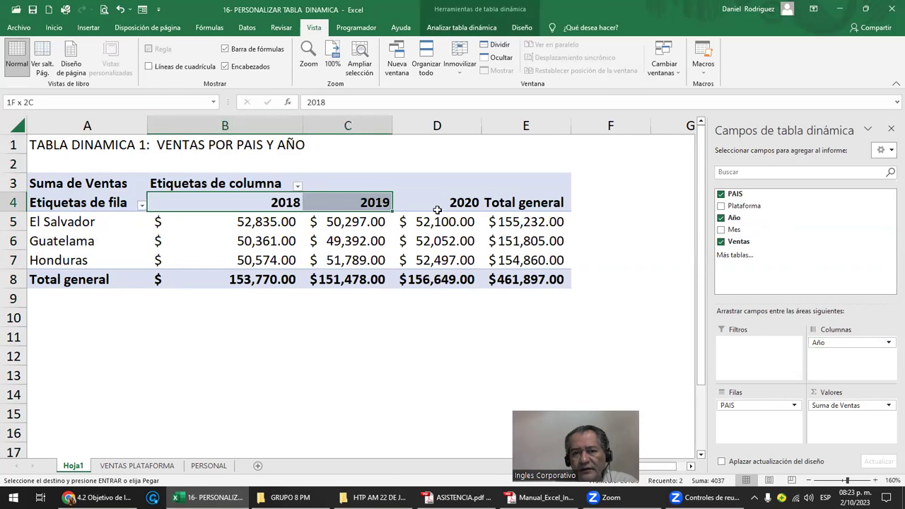
click(222, 203)
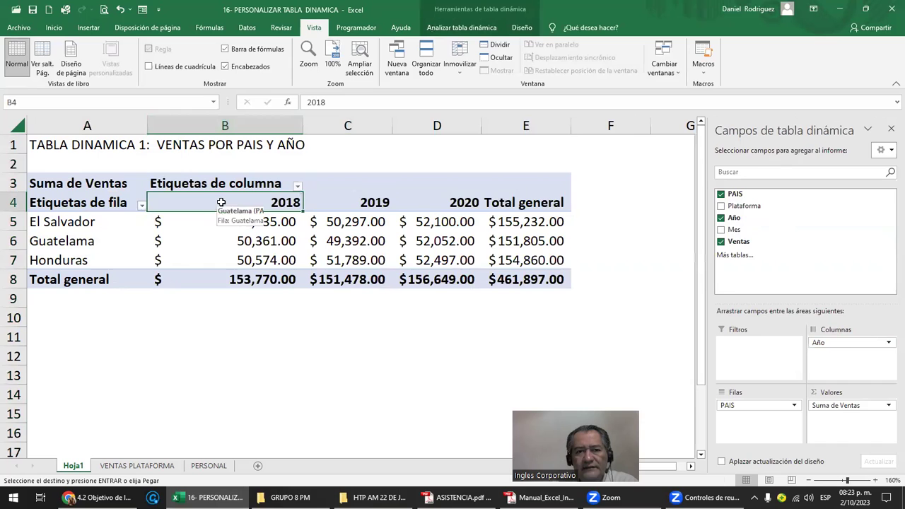
drag(283, 202, 440, 203)
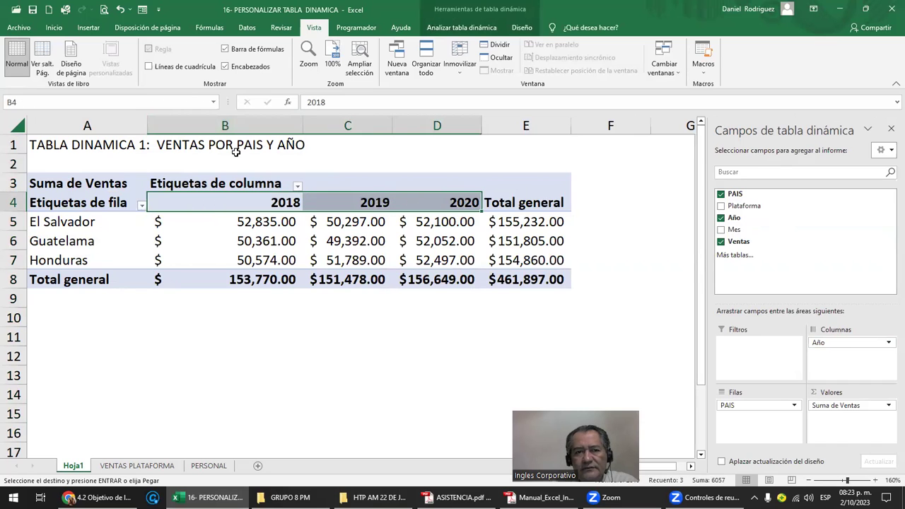
click(53, 27)
click(250, 66)
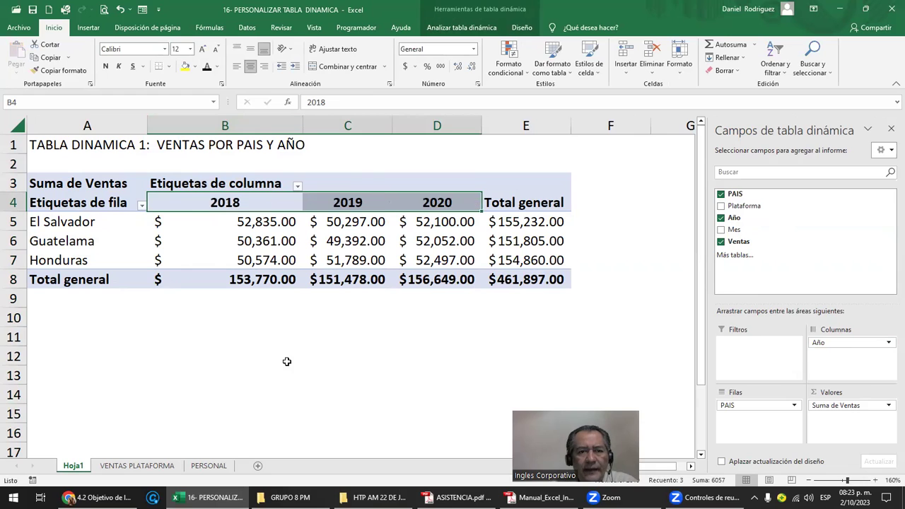
click(286, 361)
Centre the contents of columns B to D
drag(219, 125, 424, 138)
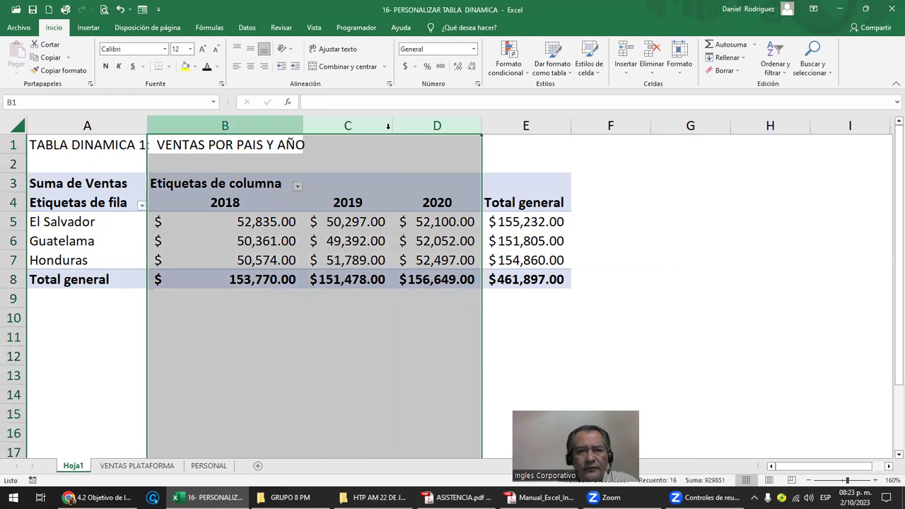
click(250, 66)
click(250, 67)
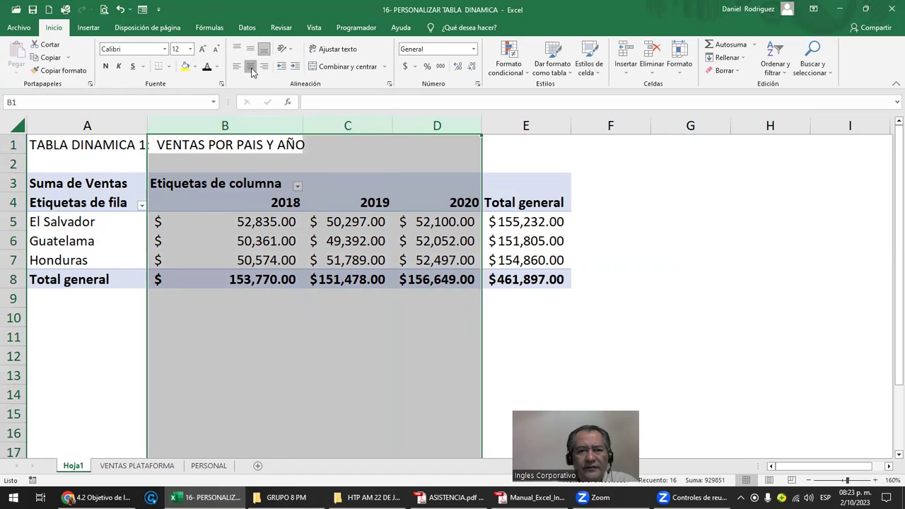
click(274, 339)
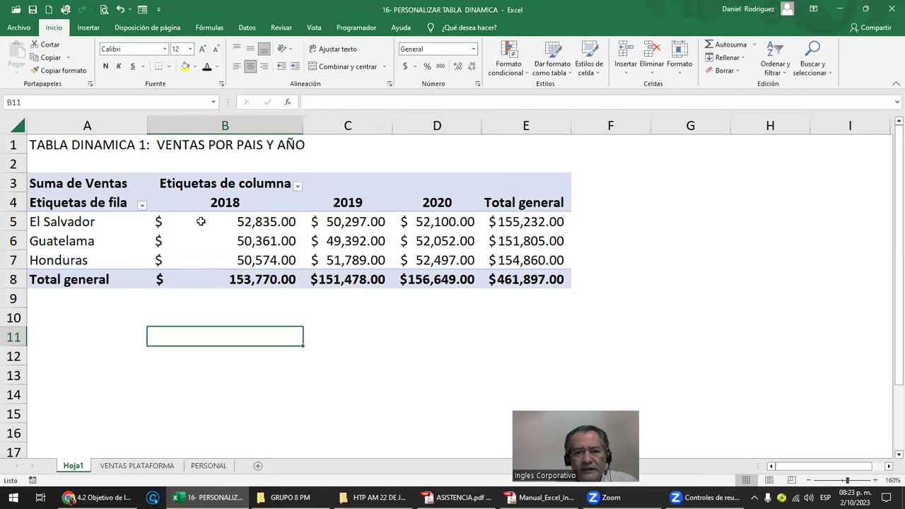
Check the 2018–2020 country sales values and grand totals, then reselect Suma de Ventas
drag(201, 221, 434, 260)
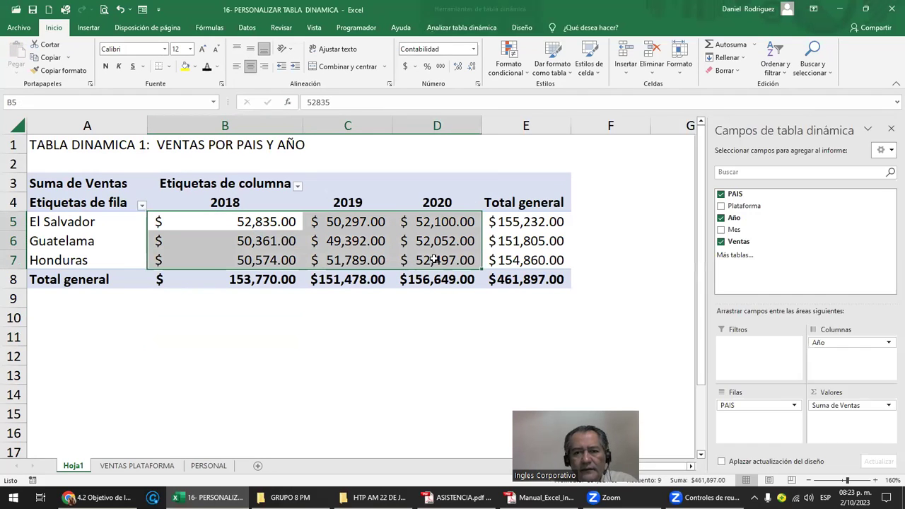
click(514, 227)
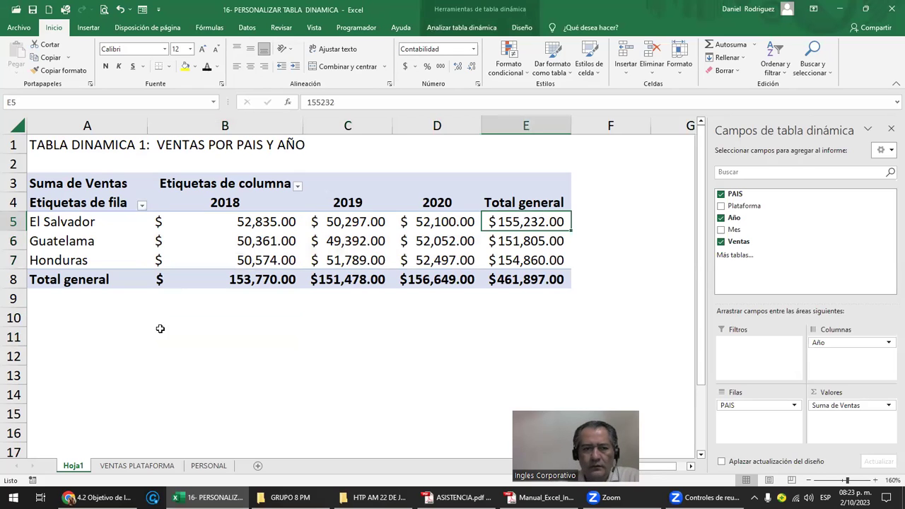
click(176, 297)
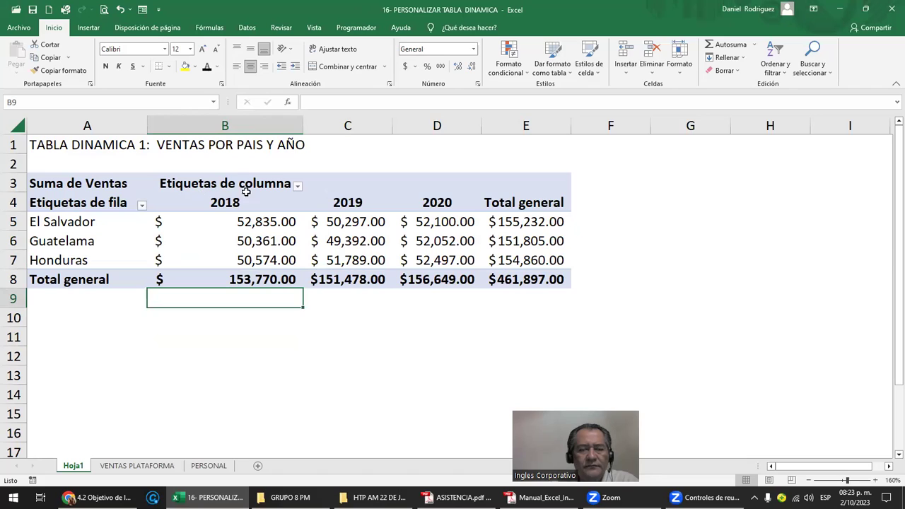
mouse_move(239, 245)
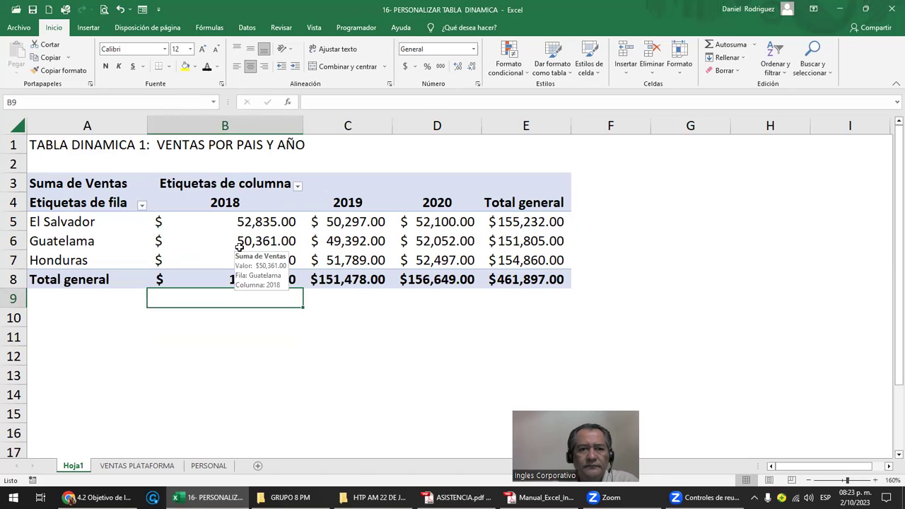
click(86, 318)
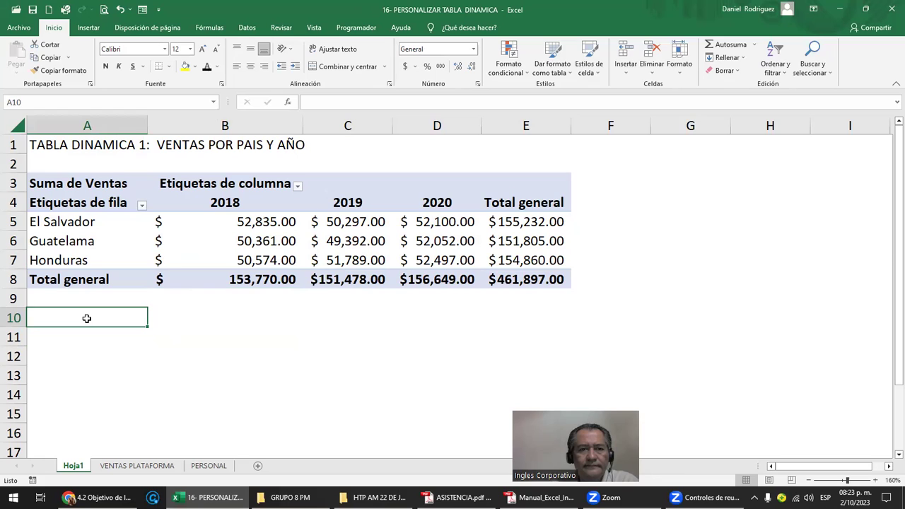
click(87, 183)
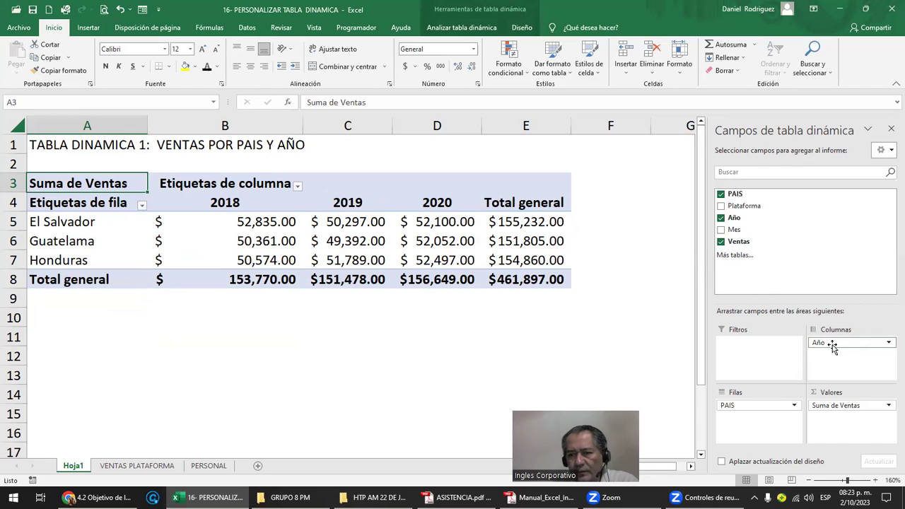
drag(833, 346, 737, 428)
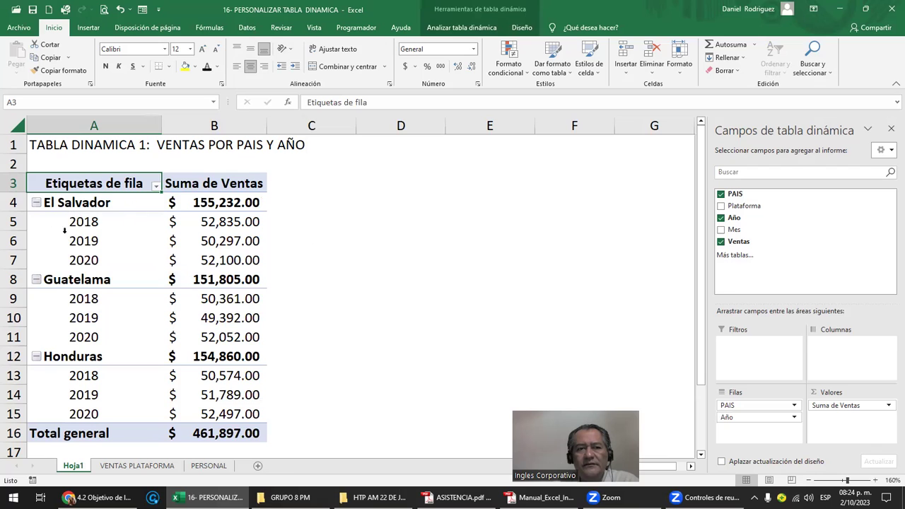
click(35, 203)
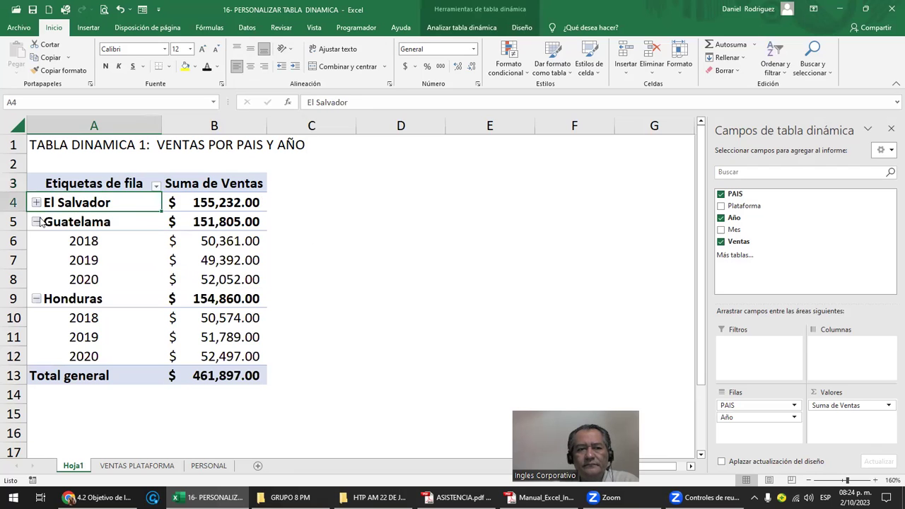
click(36, 222)
click(36, 242)
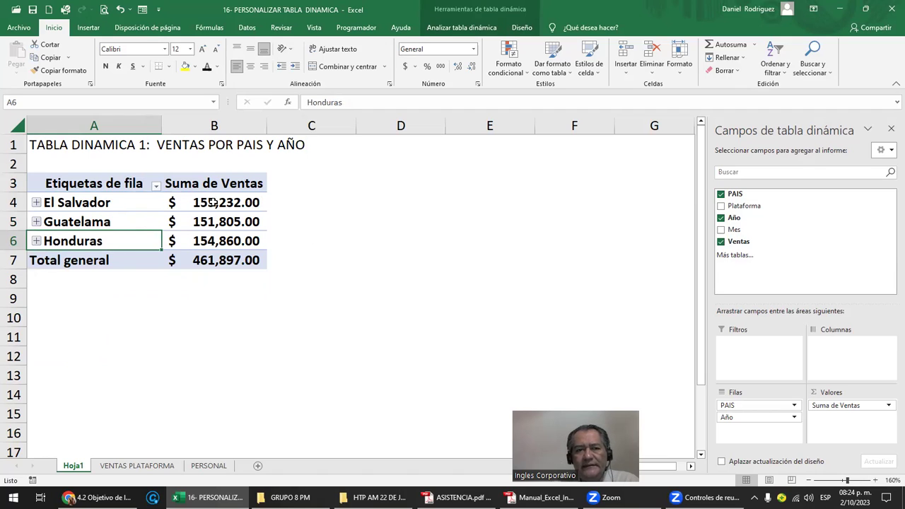
mouse_move(213, 203)
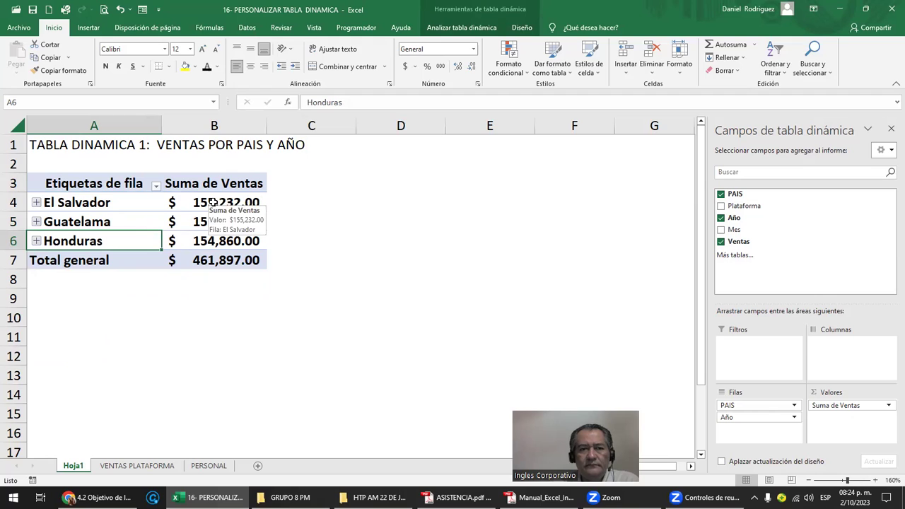
click(36, 204)
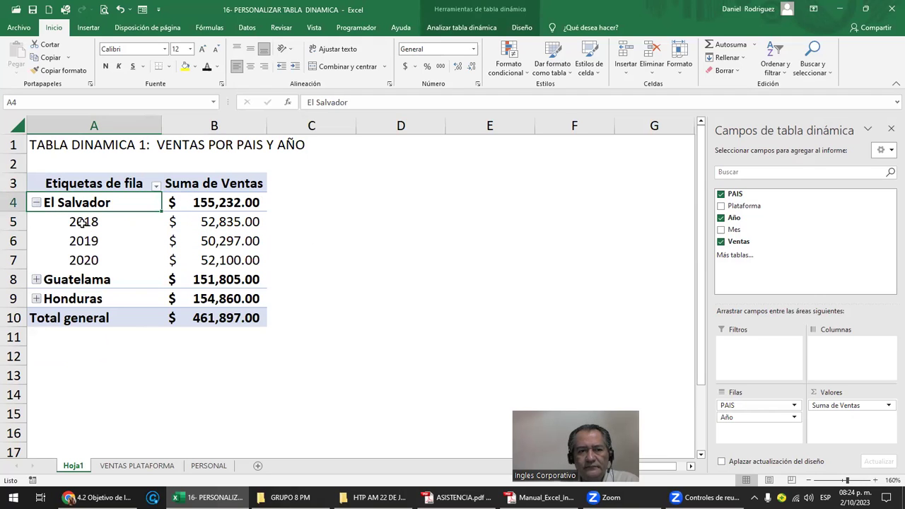
click(35, 203)
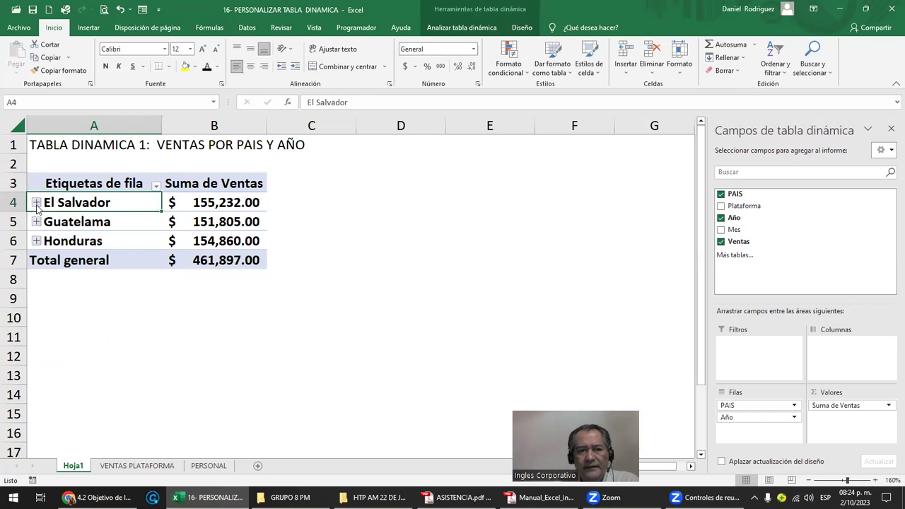
click(36, 203)
click(36, 205)
click(36, 205)
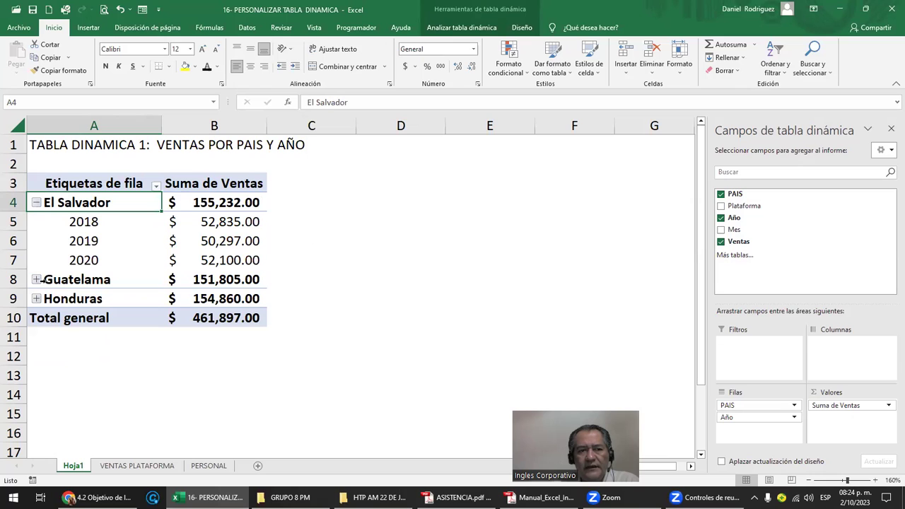
drag(744, 417, 834, 358)
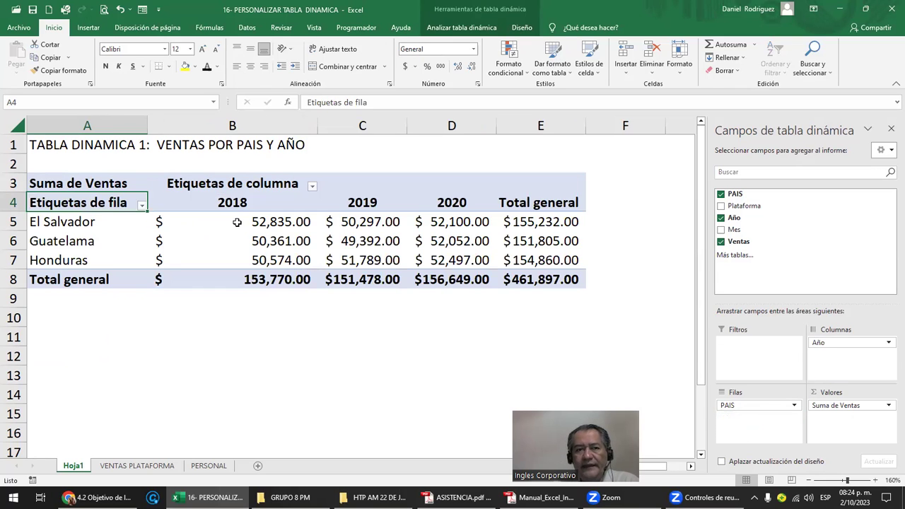
Select the whole pivot range A3:E8, including year headers and Total general
click(551, 120)
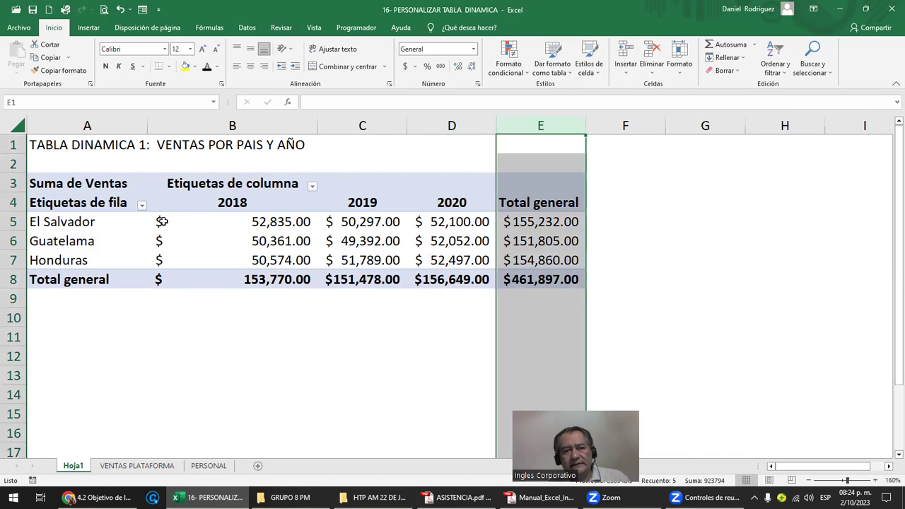
drag(83, 224, 79, 261)
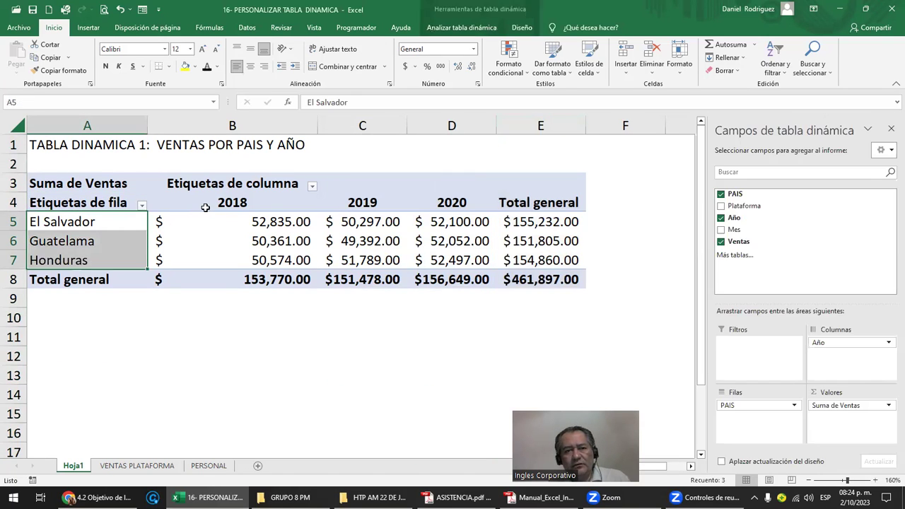
drag(263, 224, 466, 259)
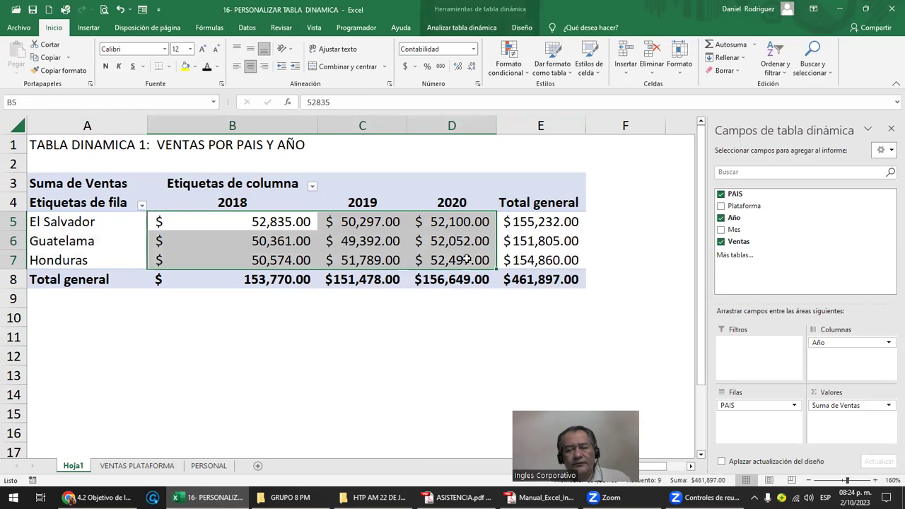
click(426, 357)
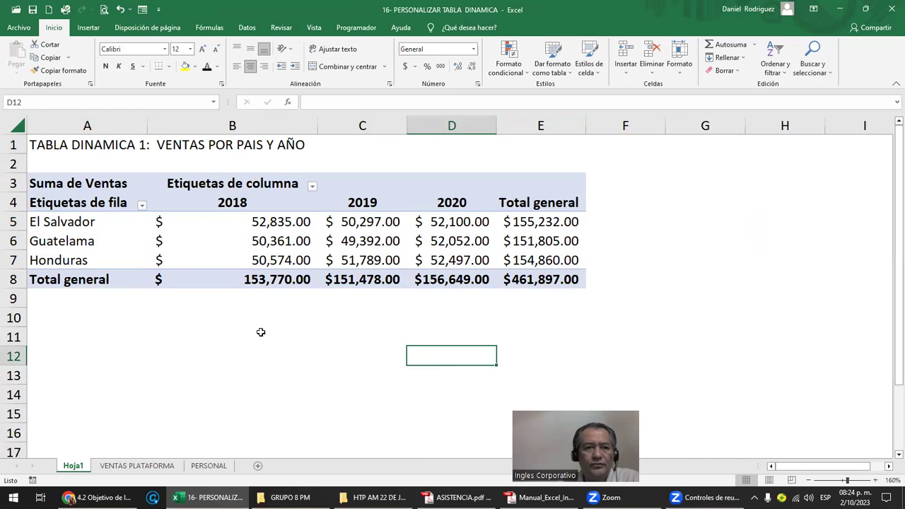
click(64, 183)
click(201, 175)
click(227, 348)
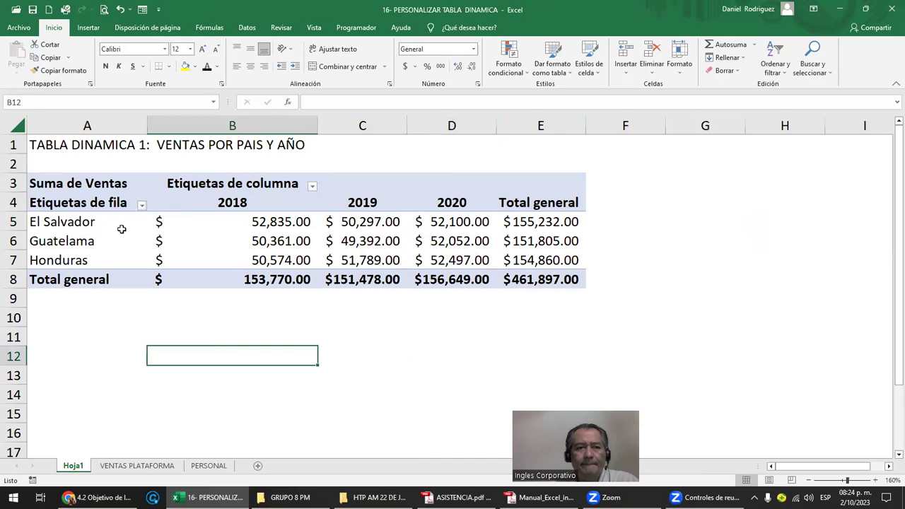
click(36, 179)
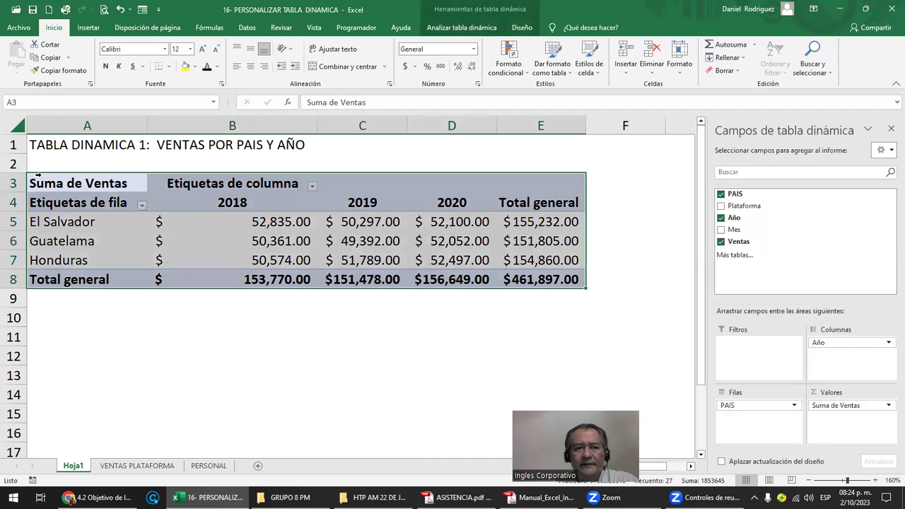
click(152, 350)
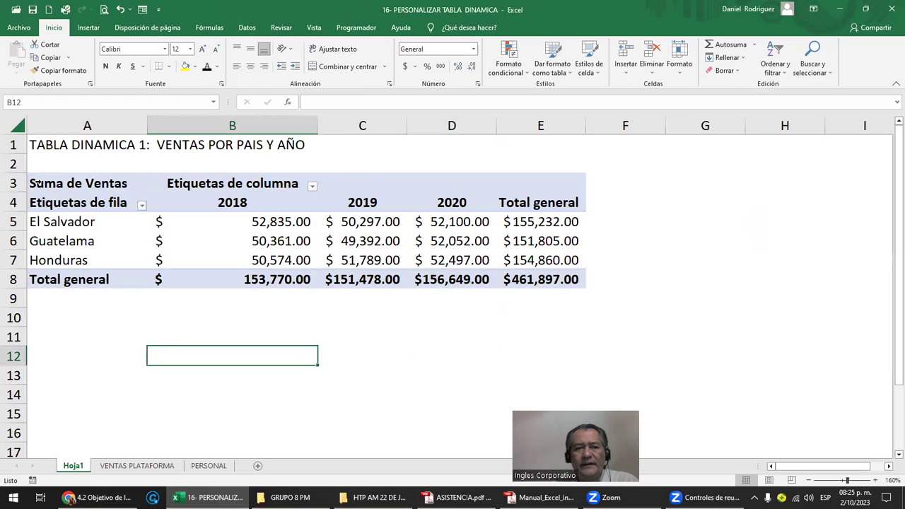
click(31, 184)
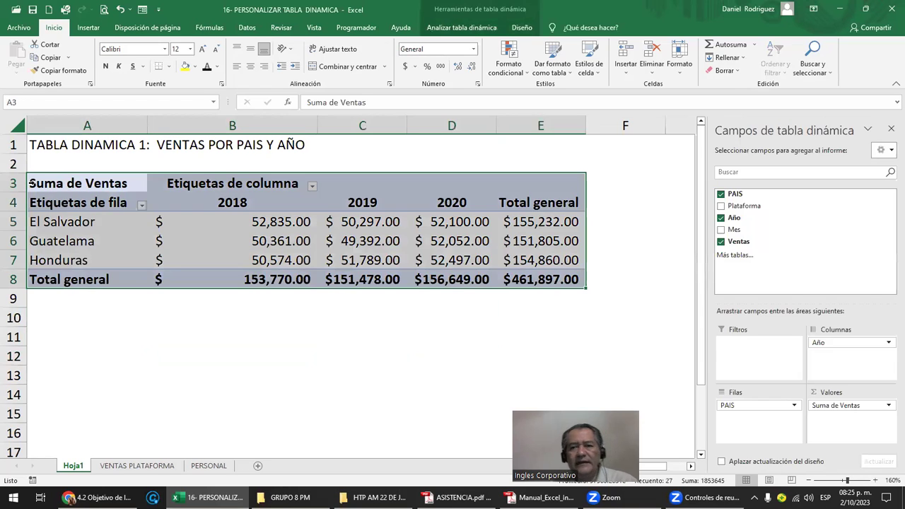
Copy the pivot table, paste a duplicate at A13, and reselect the original at A3
key(ctrl+c)
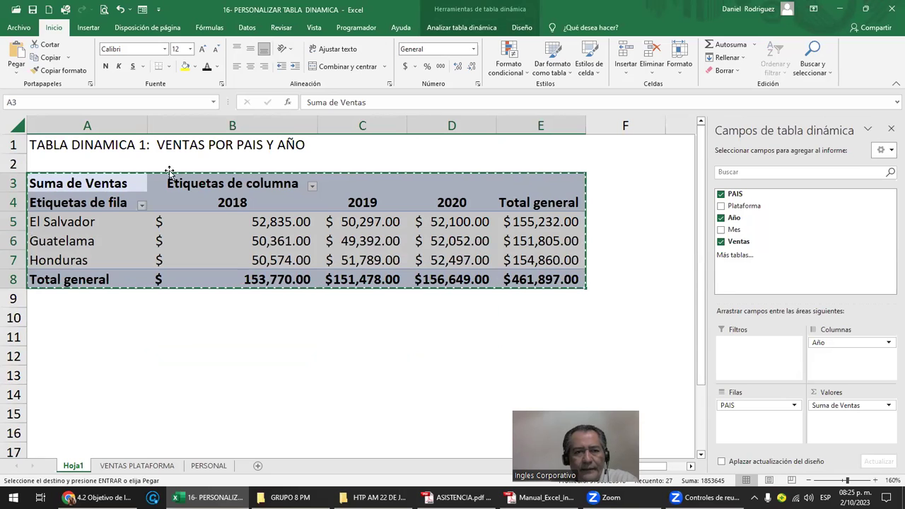
click(52, 376)
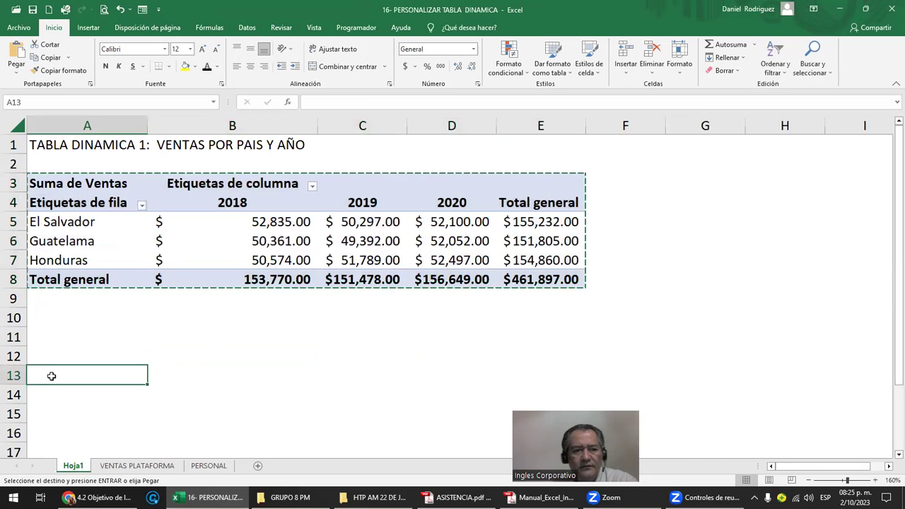
key(ctrl+v)
click(99, 315)
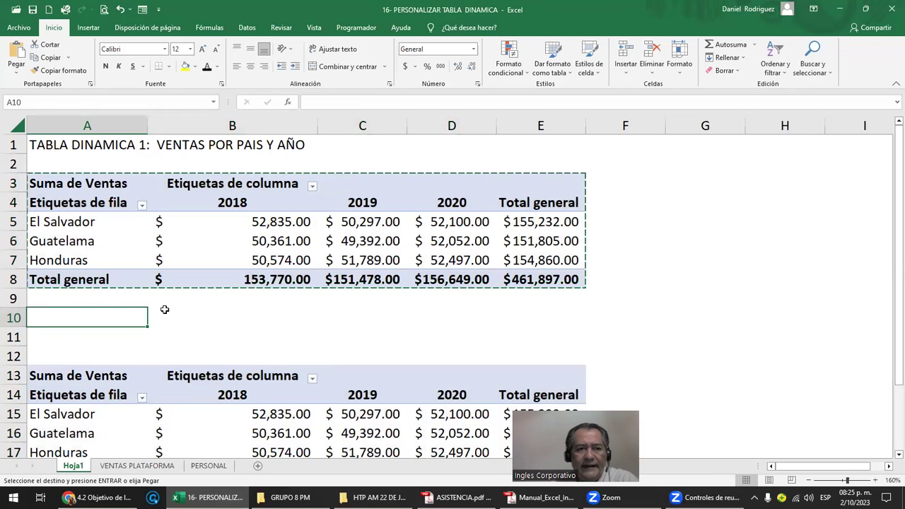
key(Escape)
click(106, 186)
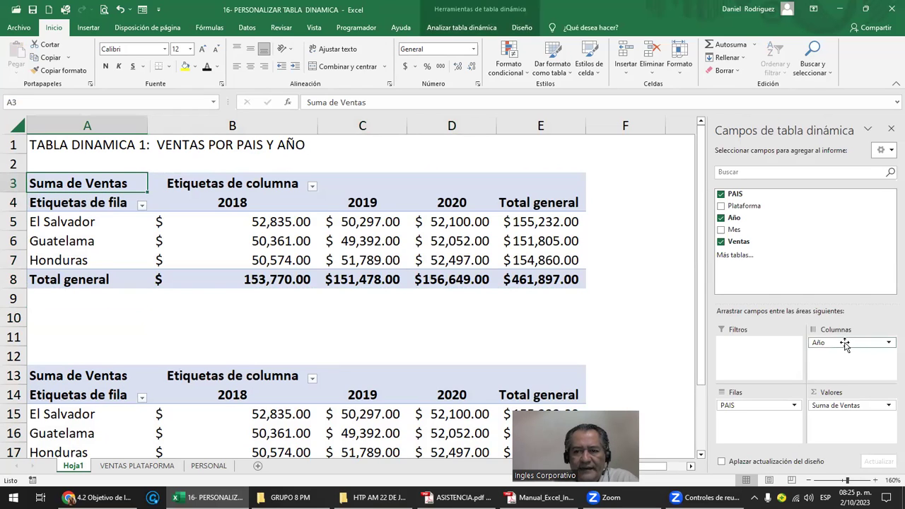
drag(755, 423, 752, 422)
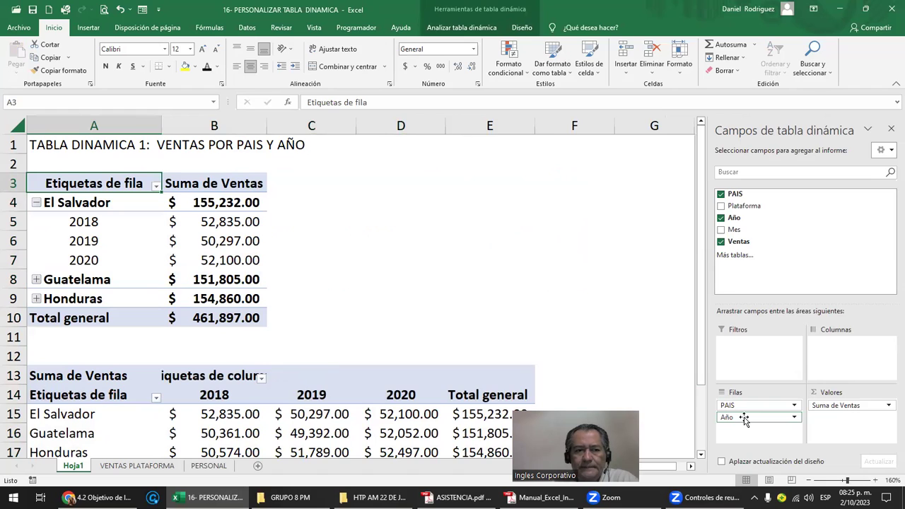
click(37, 280)
click(456, 282)
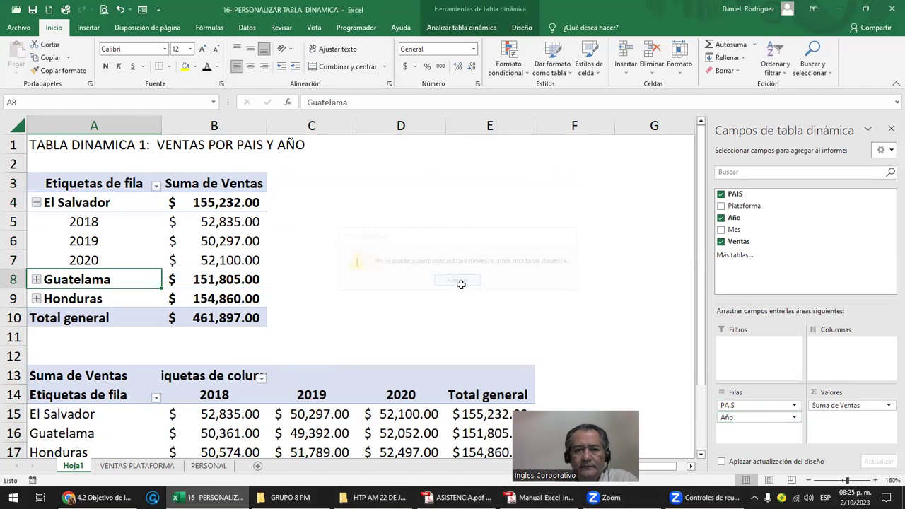
click(36, 204)
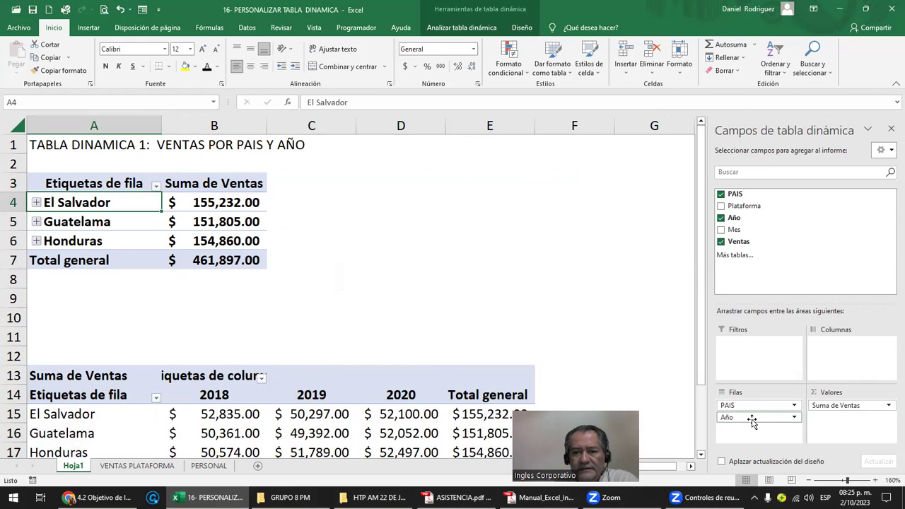
drag(752, 420, 845, 357)
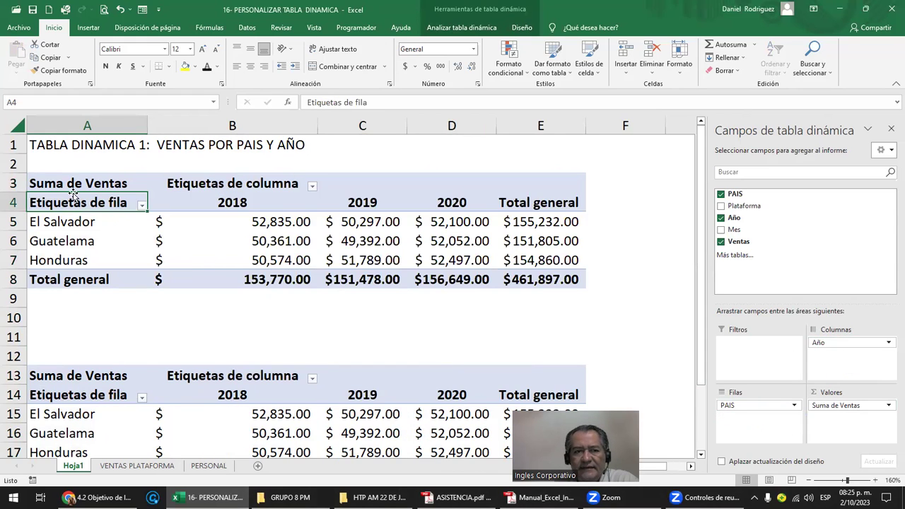
click(33, 183)
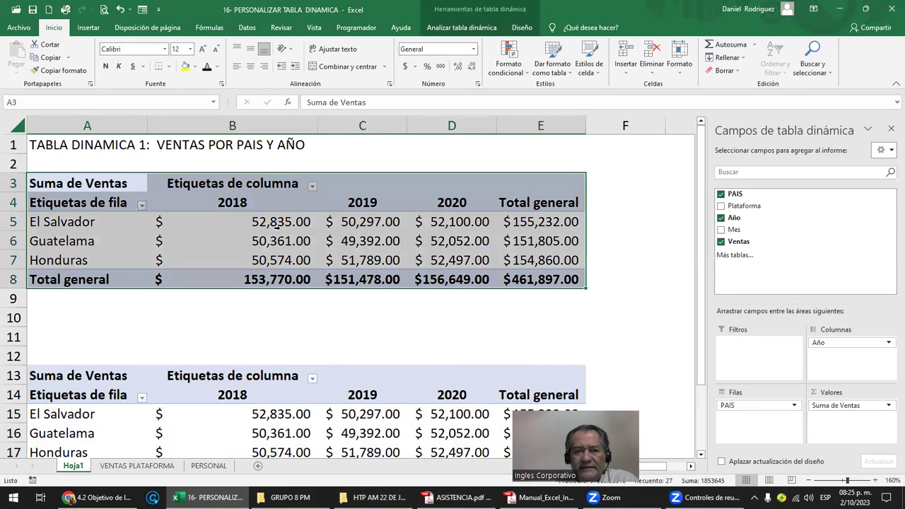
click(62, 375)
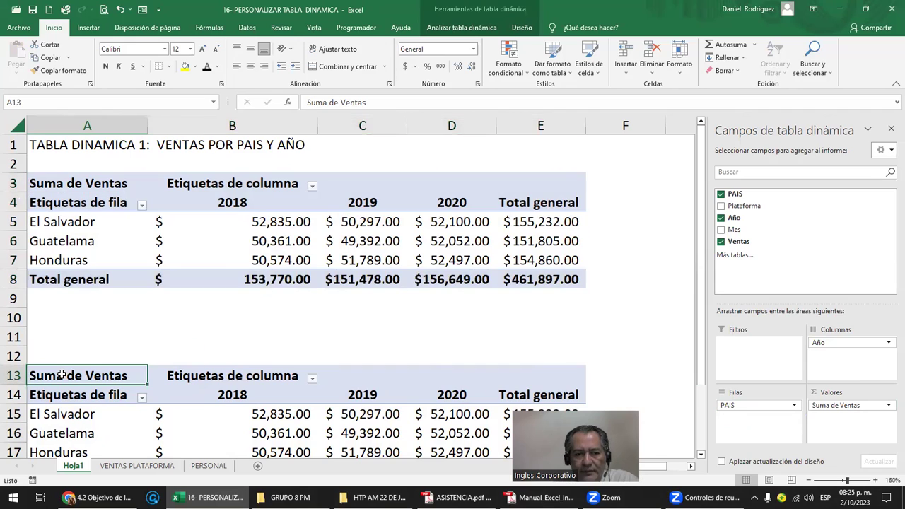
drag(54, 353, 61, 311)
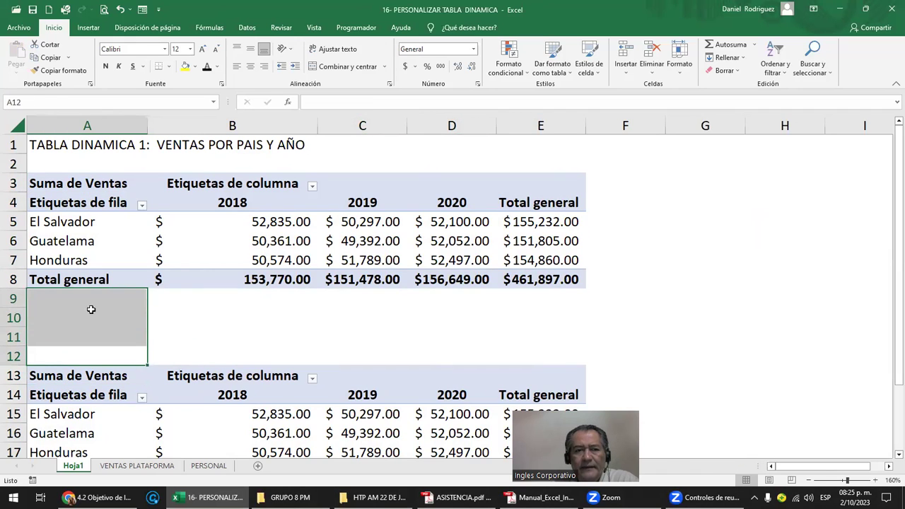
click(78, 185)
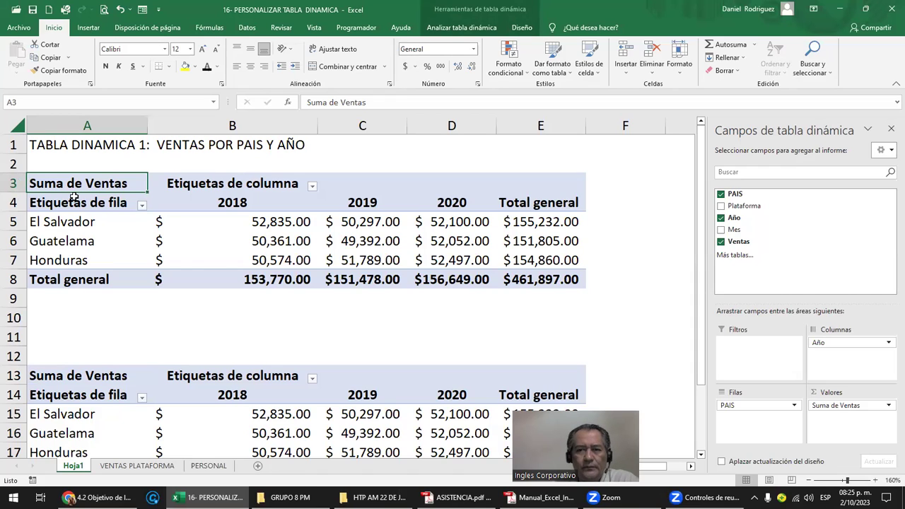
drag(735, 206, 764, 357)
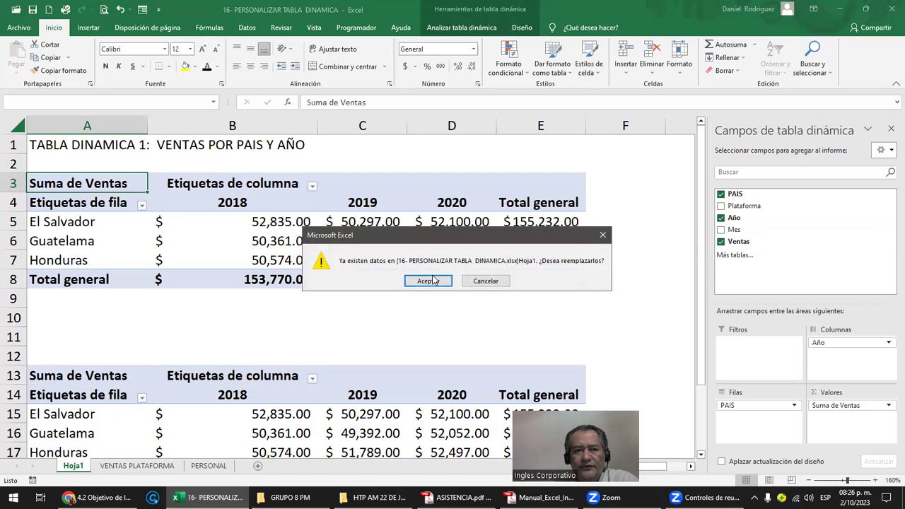
click(468, 281)
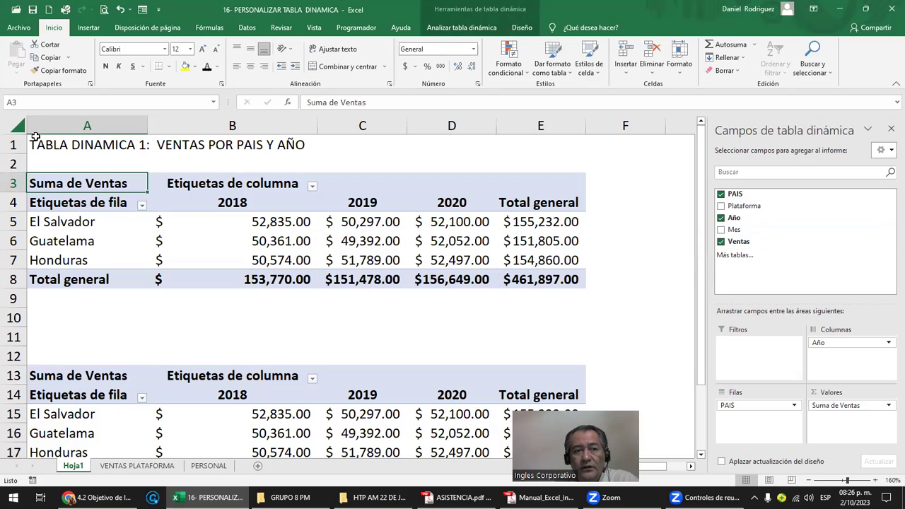
click(89, 387)
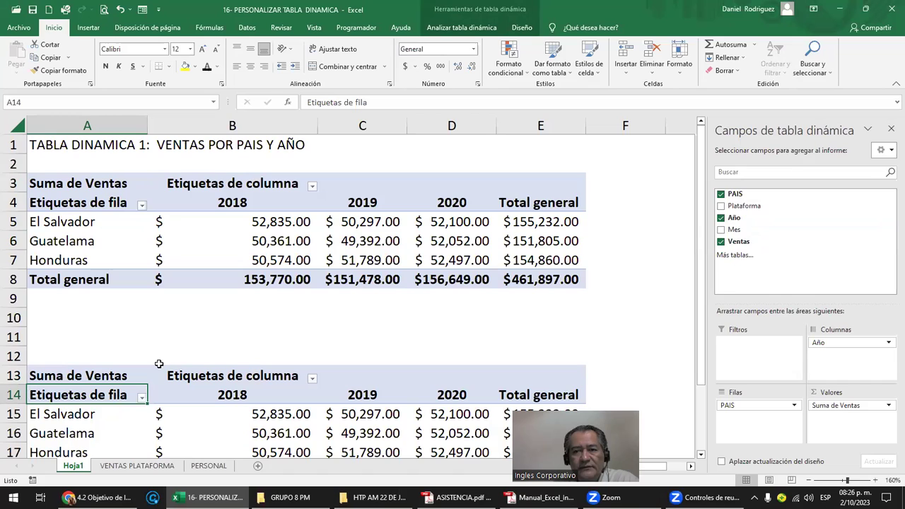
drag(739, 206, 750, 347)
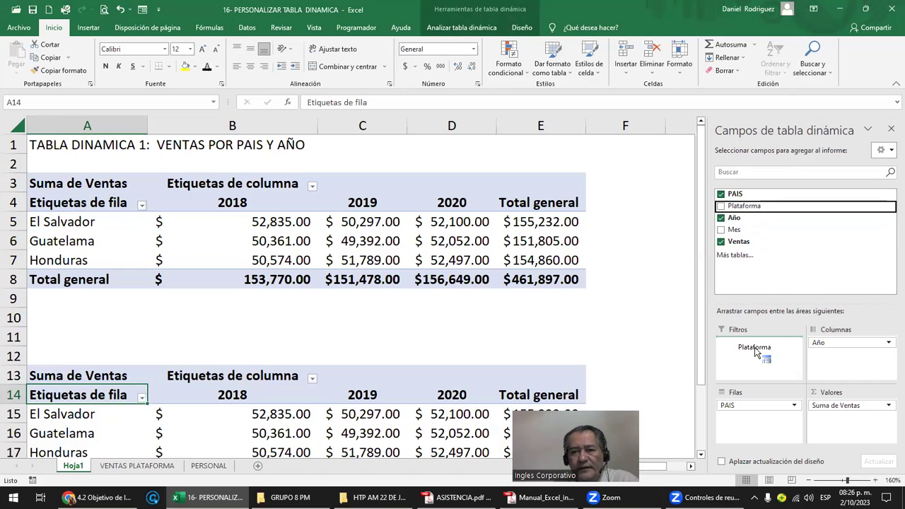
drag(64, 336, 220, 382)
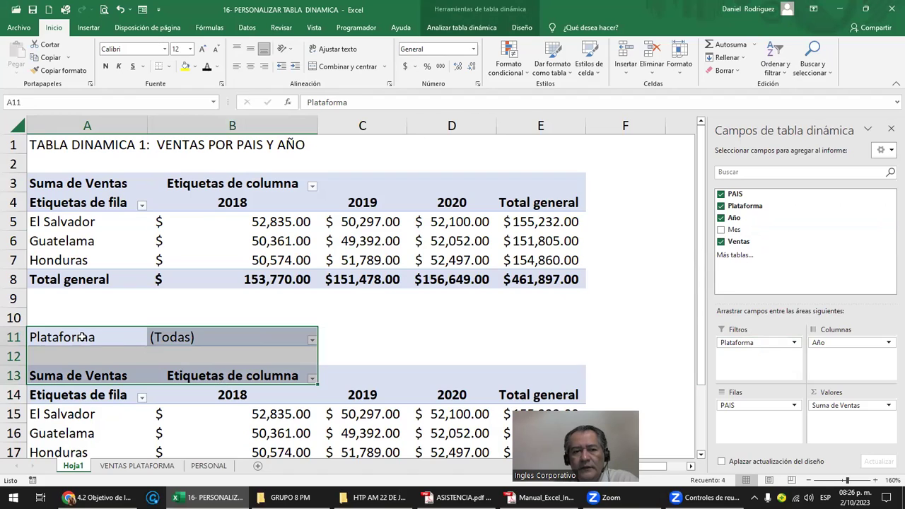
click(85, 337)
mouse_move(750, 342)
mouse_down()
mouse_move(802, 281)
mouse_move(814, 248)
mouse_up()
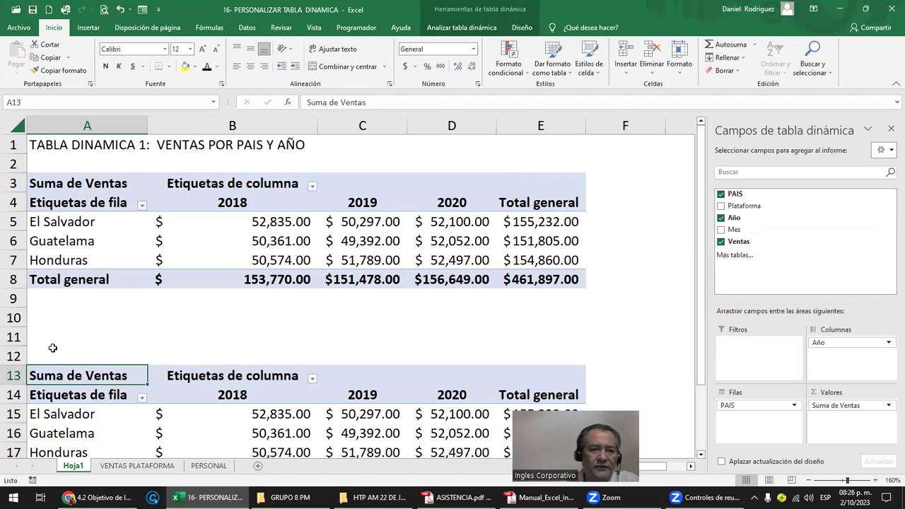
drag(51, 349, 32, 330)
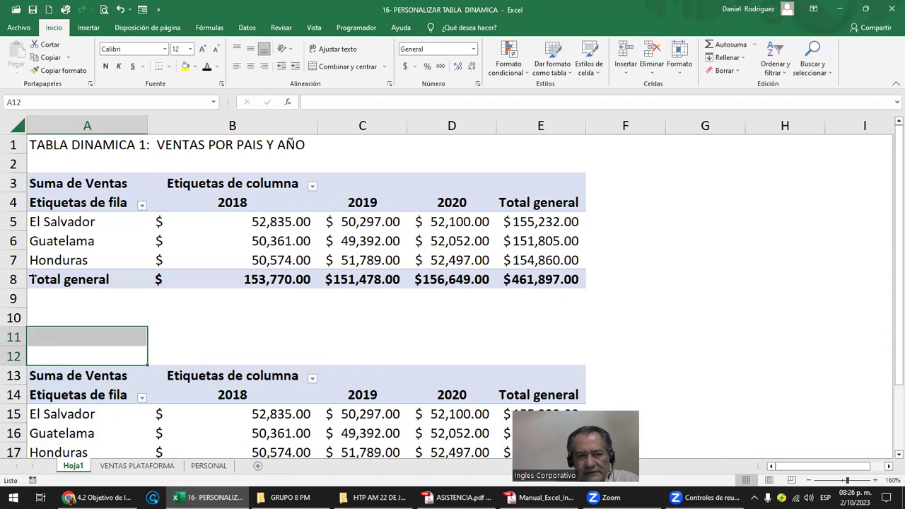
click(51, 184)
key(ctrl+a)
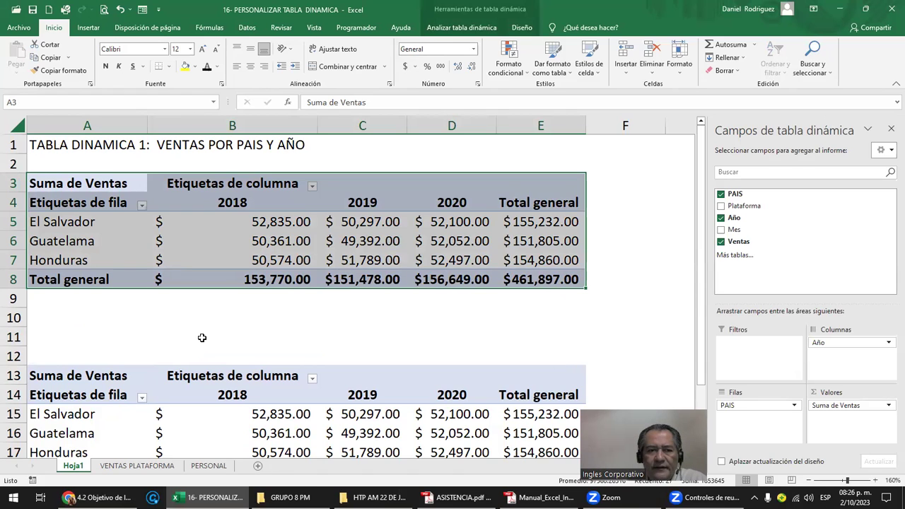
drag(9, 338, 13, 338)
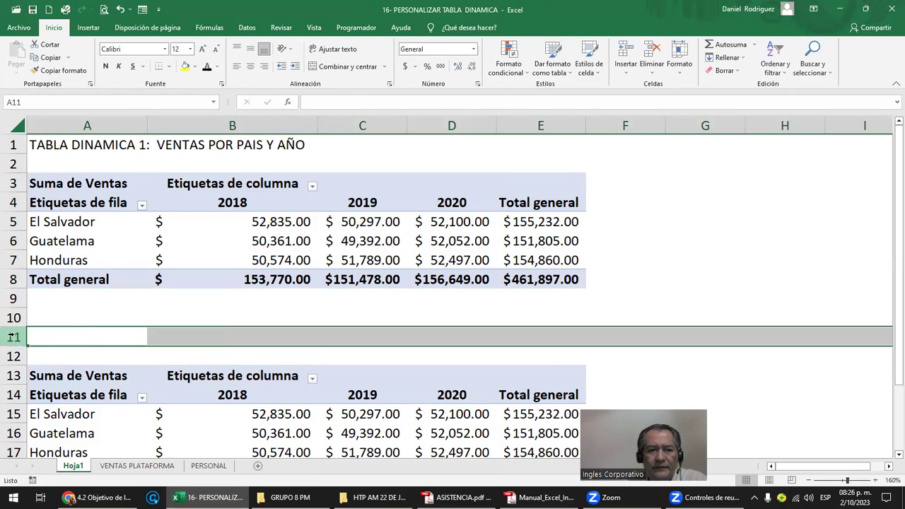
Delete rows 10 and 11 so the second pivot table moves up to row 11
right_click(13, 337)
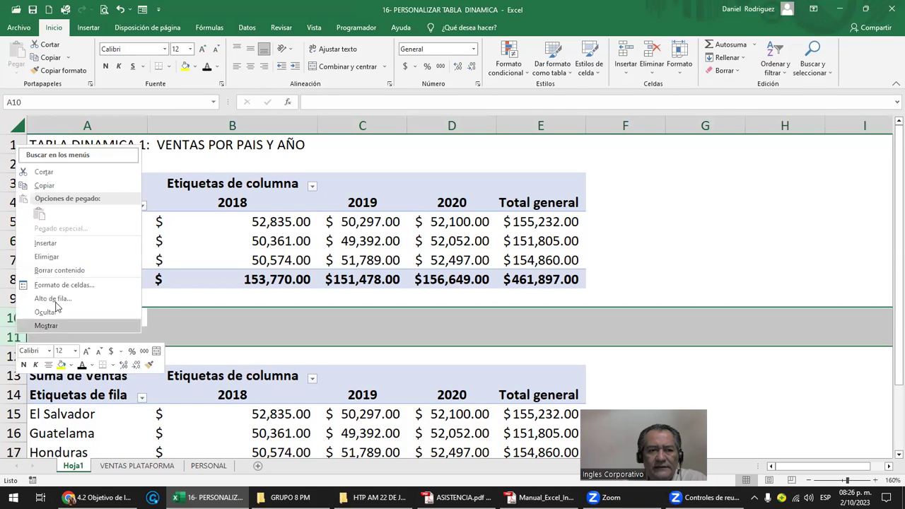
click(74, 257)
click(70, 337)
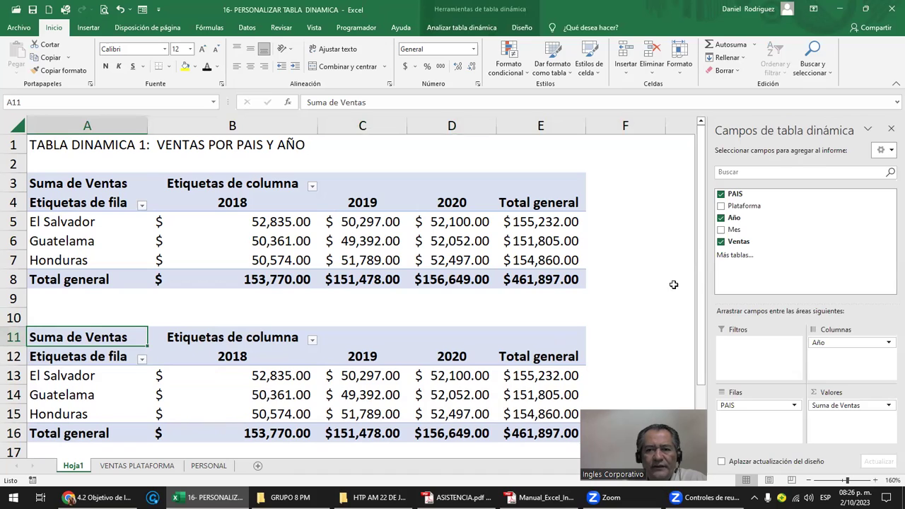
Try Plataforma as a filter on the second pivot, then undo it and reselect the table
mouse_move(744, 205)
mouse_down()
mouse_move(763, 247)
mouse_move(764, 354)
mouse_up()
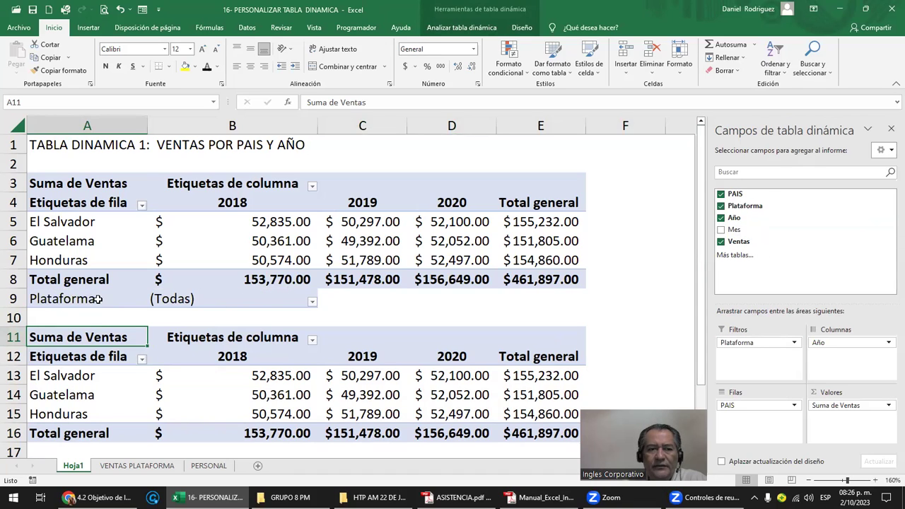
key(ctrl+z)
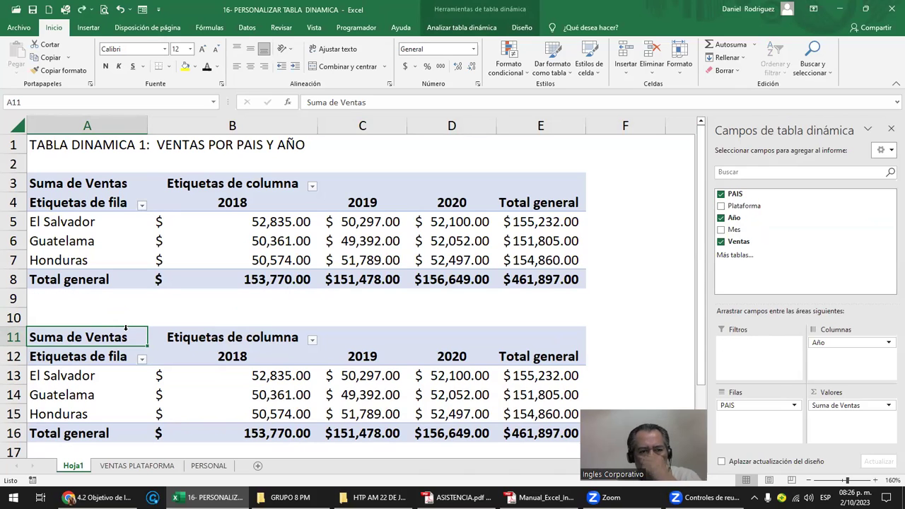
click(633, 263)
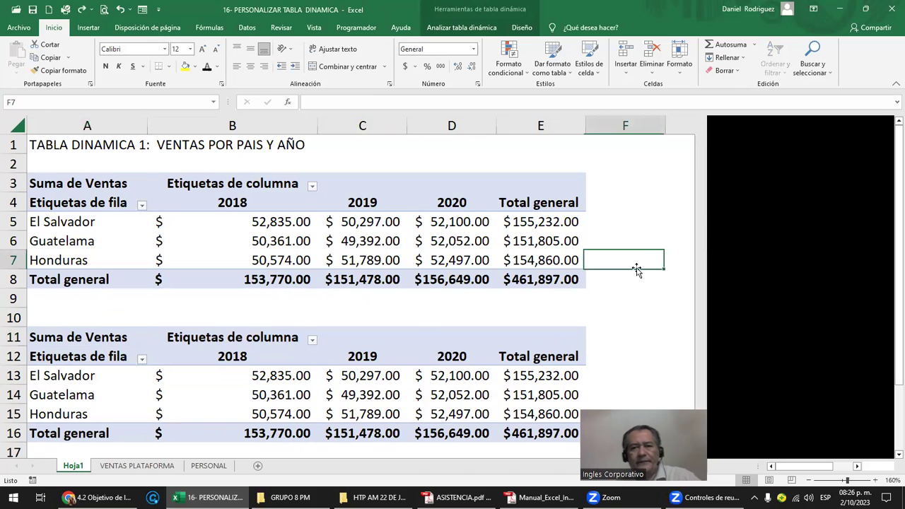
click(54, 340)
Move Año from columns to rows under PAIS, then select and cut the A11:B18 pivot
drag(849, 342, 757, 420)
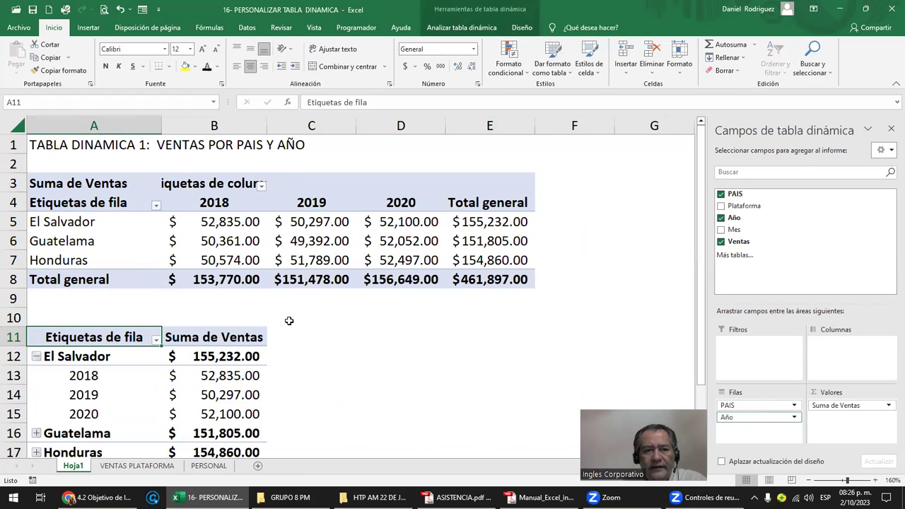
click(289, 319)
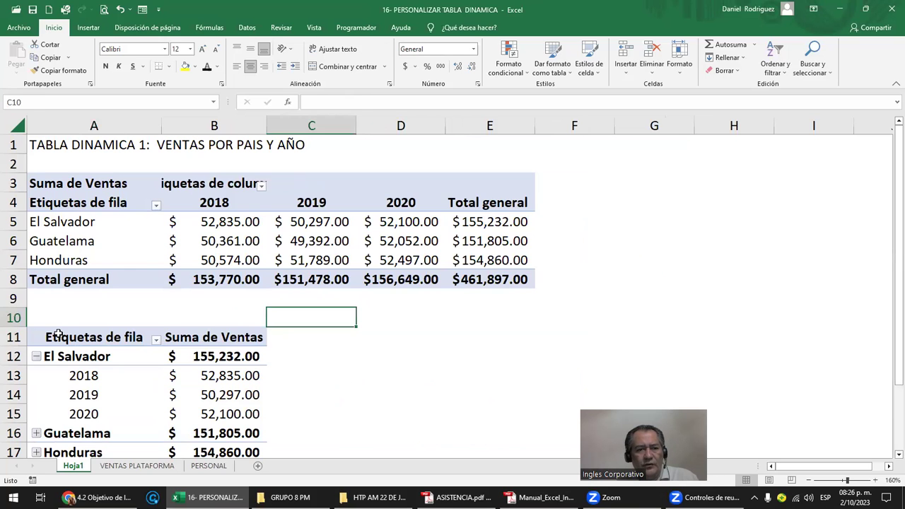
drag(59, 334, 224, 453)
drag(222, 426, 222, 424)
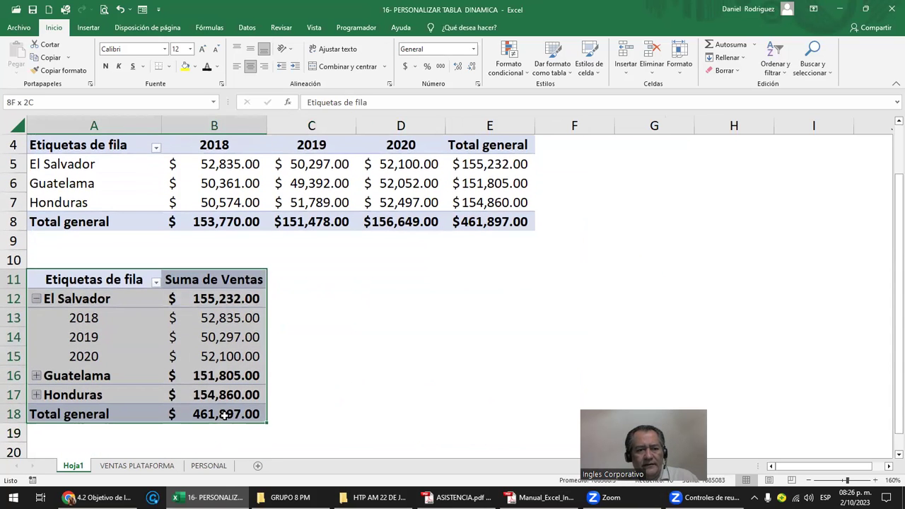
key(ctrl+c)
scroll(338, 394, up, 1)
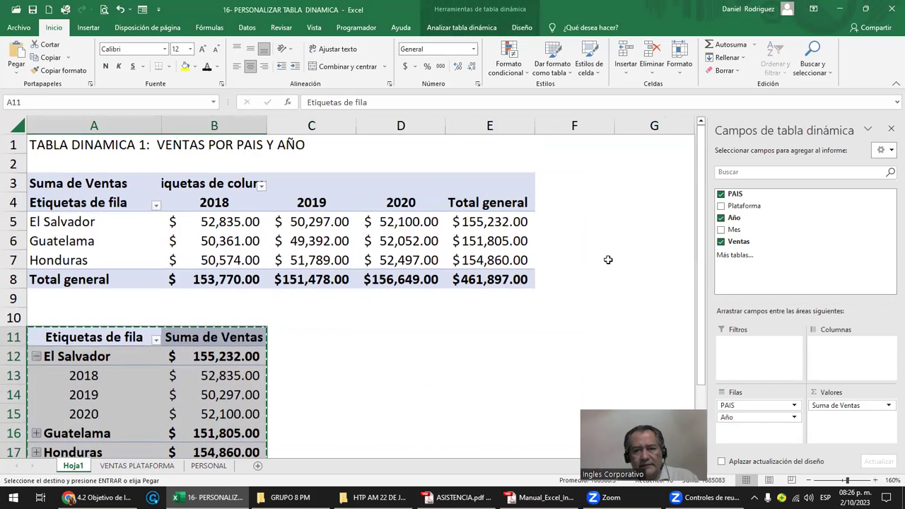
Paste the country-by-year pivot at G3 and autofit column H for the sales totals
click(653, 182)
key(ctrl+v)
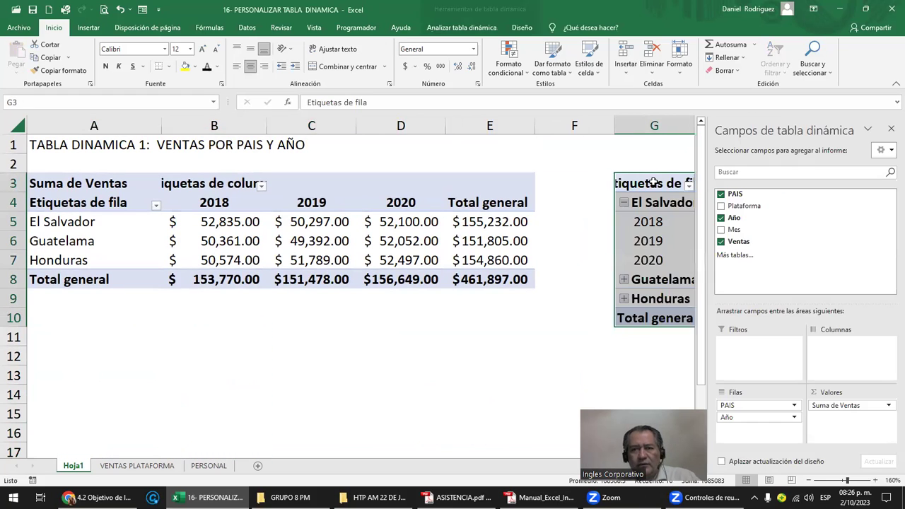
click(558, 158)
key(Right)
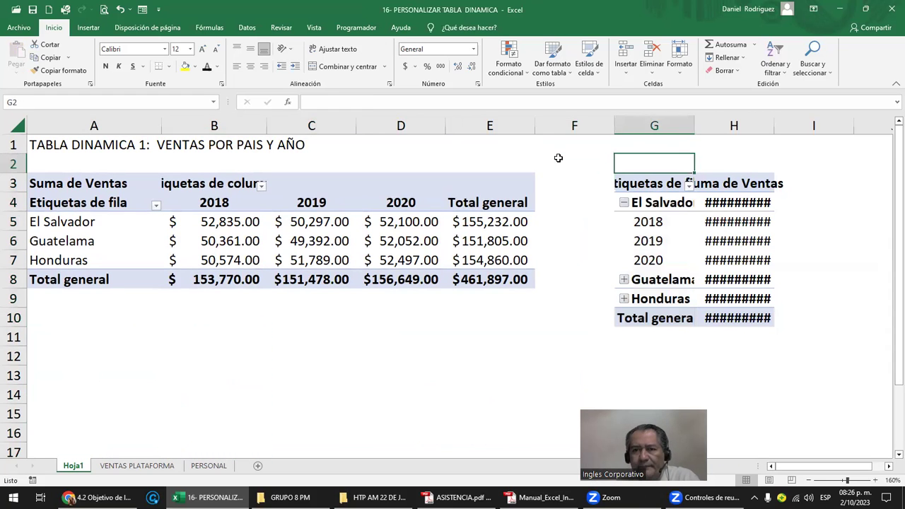
key(Right)
key(Right)
key(Right)
key(Right)
key(Right)
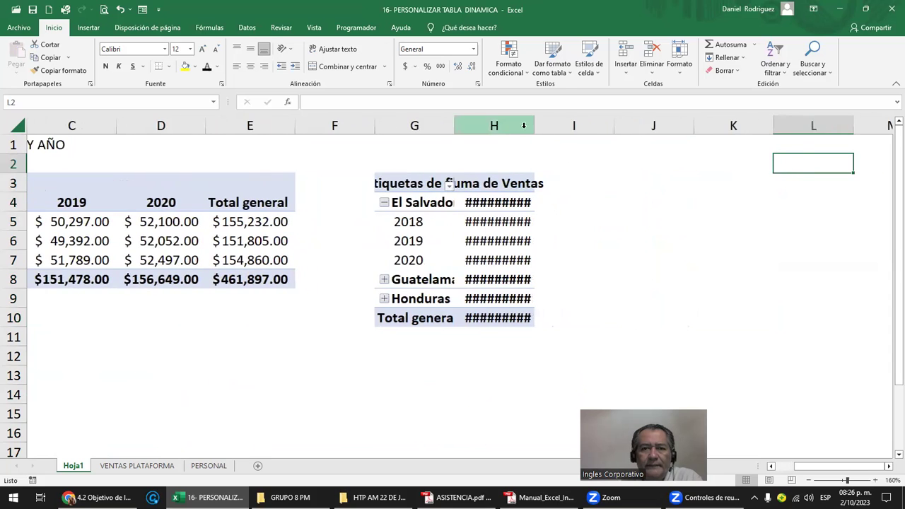
double_click(531, 124)
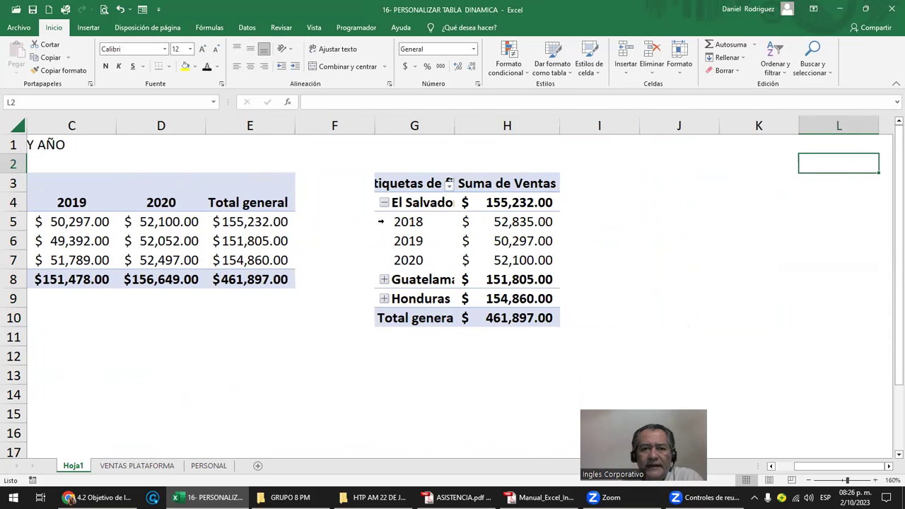
Expand Guatelama and Honduras to show their yearly sales
click(384, 280)
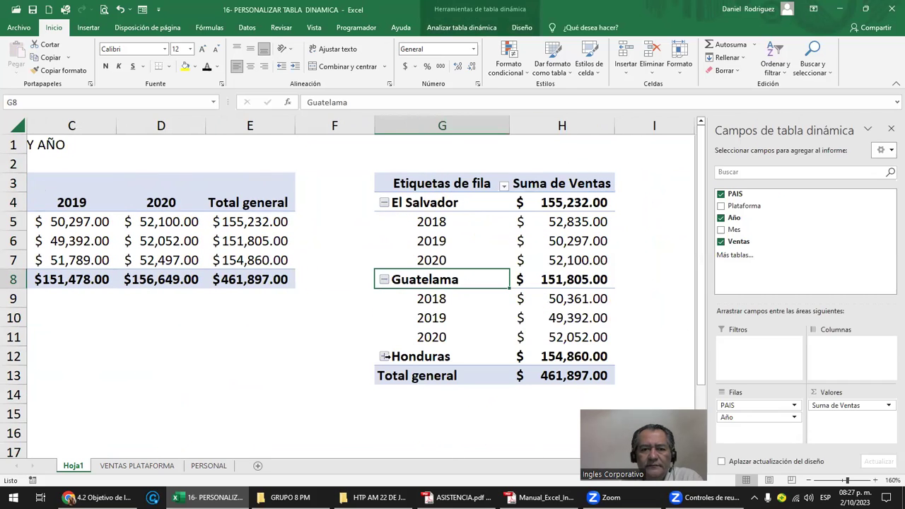
click(384, 356)
click(384, 357)
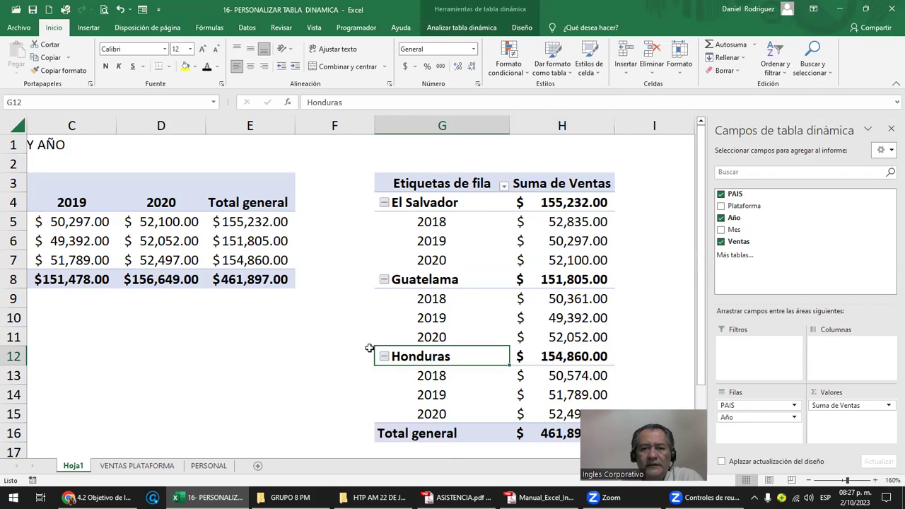
click(338, 307)
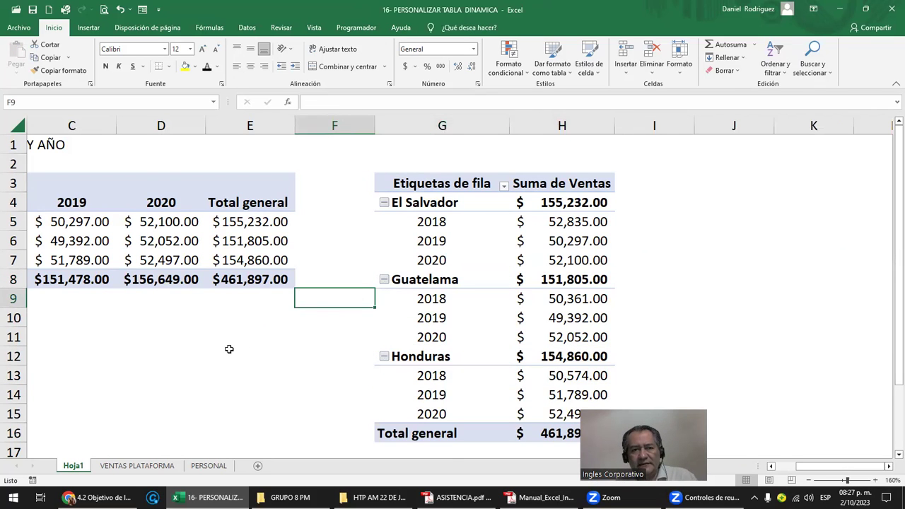
ctrl+scroll(229, 348, down, 2)
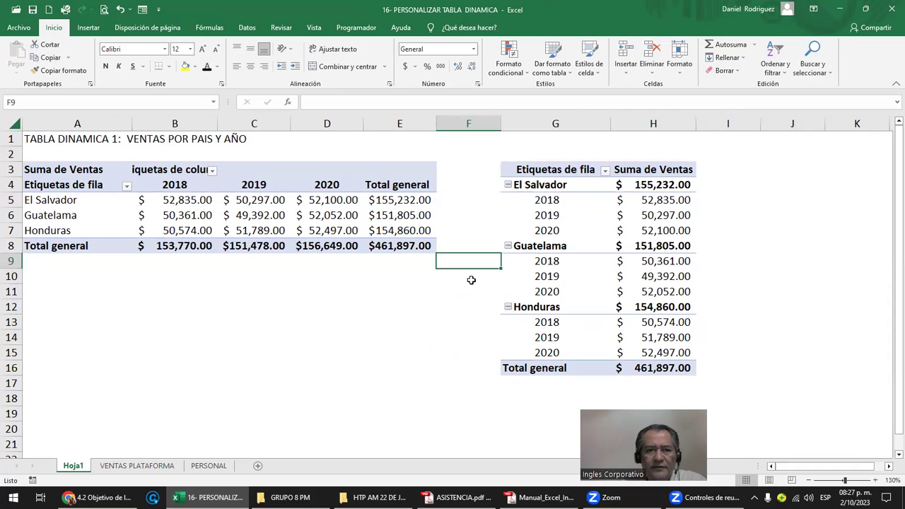
Collapse El Salvador, Guatelama and Honduras in the G3 pivot to country totals
click(49, 165)
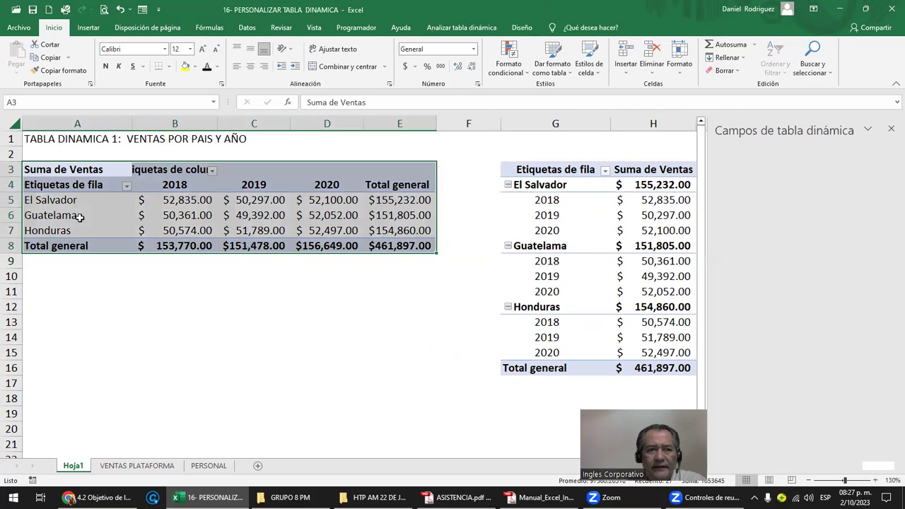
click(45, 352)
click(41, 250)
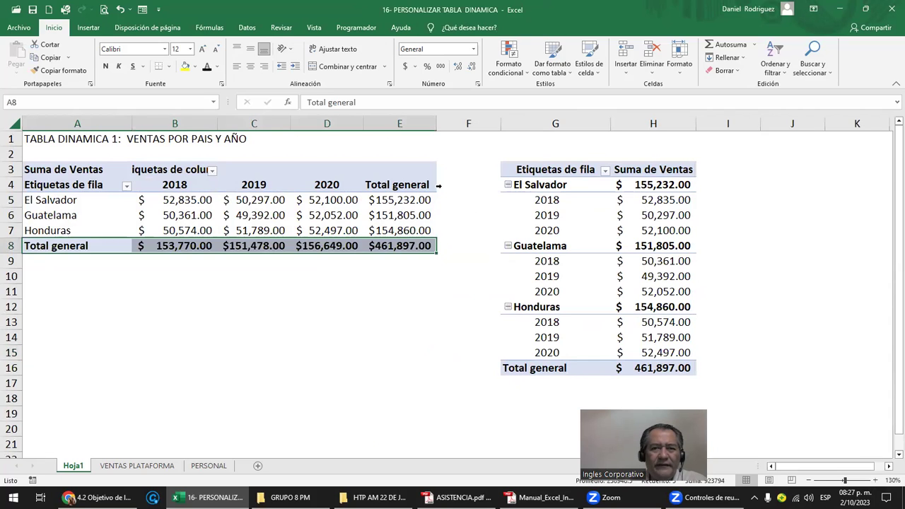
click(511, 173)
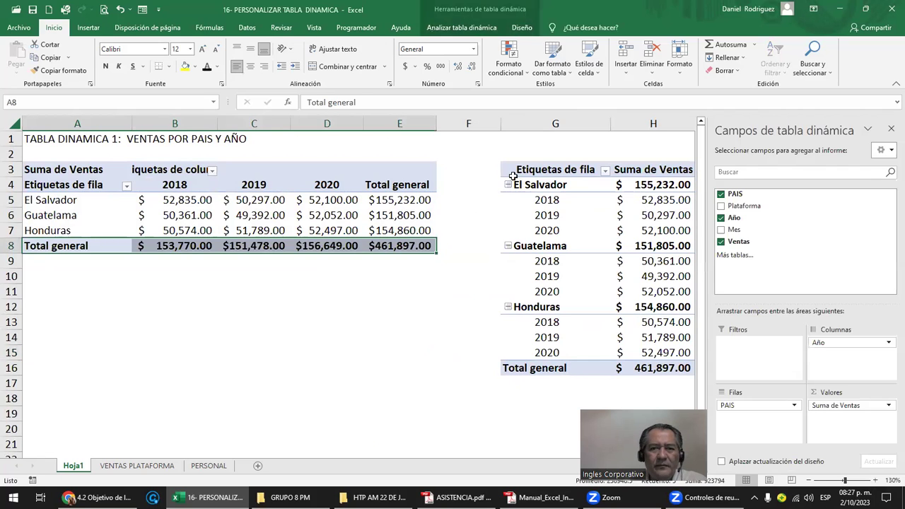
click(53, 141)
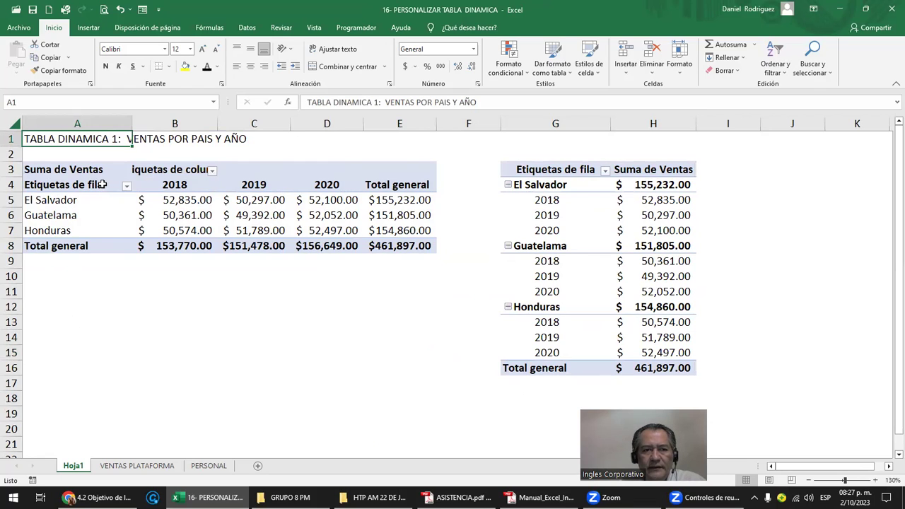
click(508, 186)
click(508, 200)
click(507, 215)
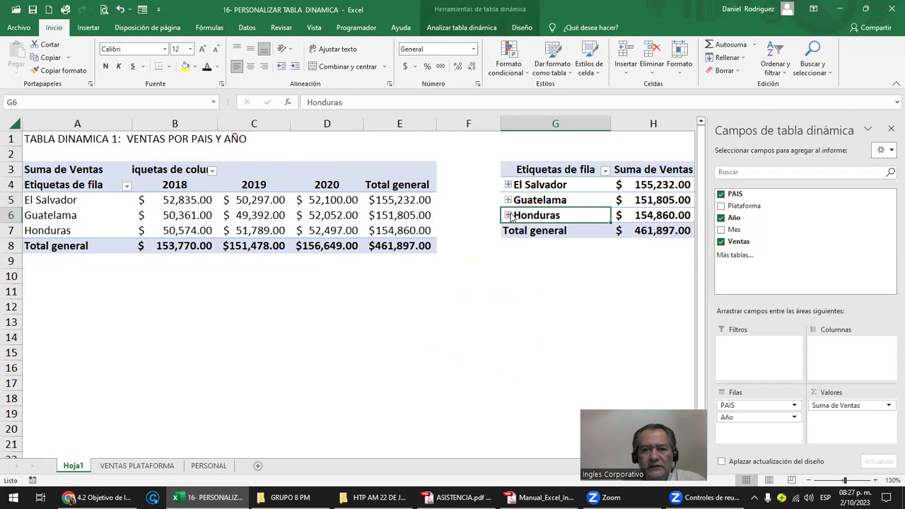
Autofit column B to fit the column-labels header
click(506, 345)
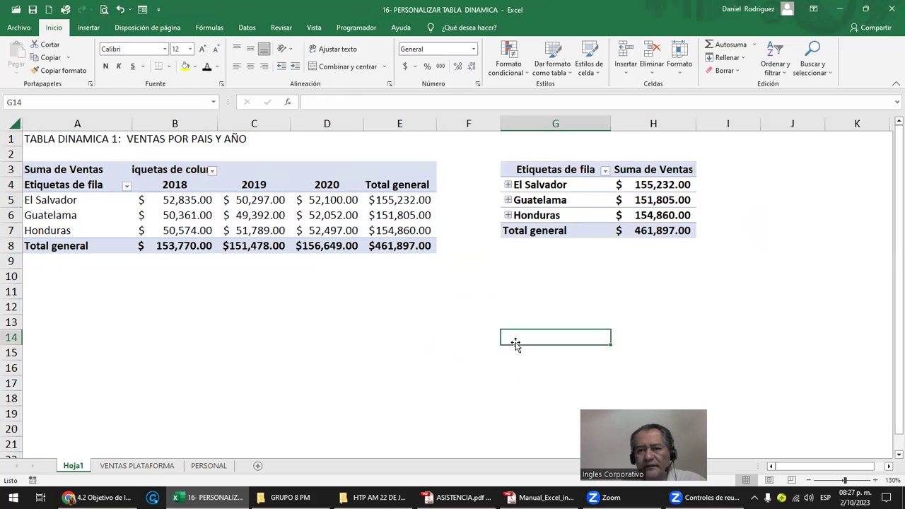
mouse_move(681, 200)
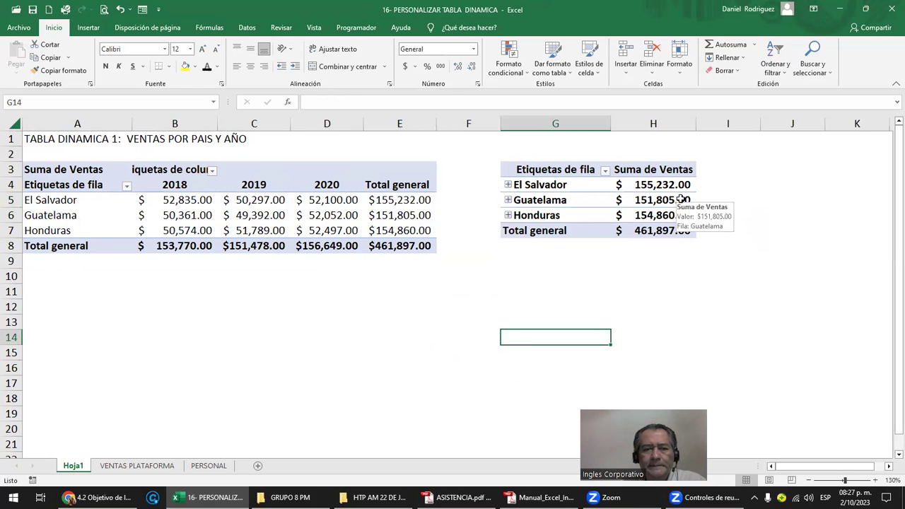
double_click(219, 122)
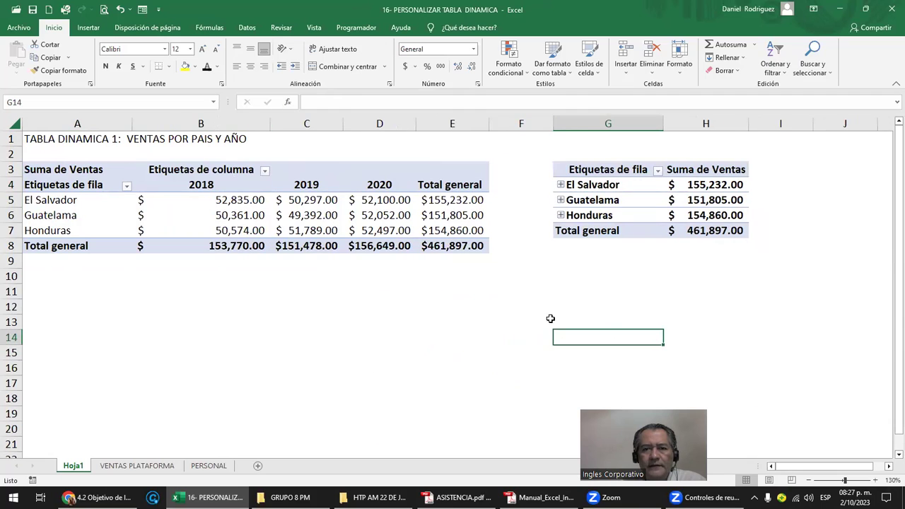
Expand El Salvador, Guatelama and Honduras to show their 2018–2020 rows
click(542, 288)
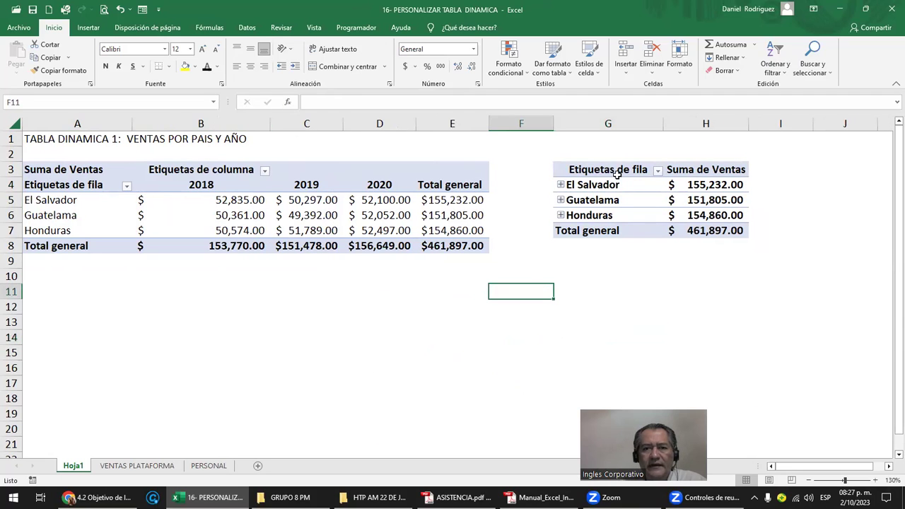
click(560, 184)
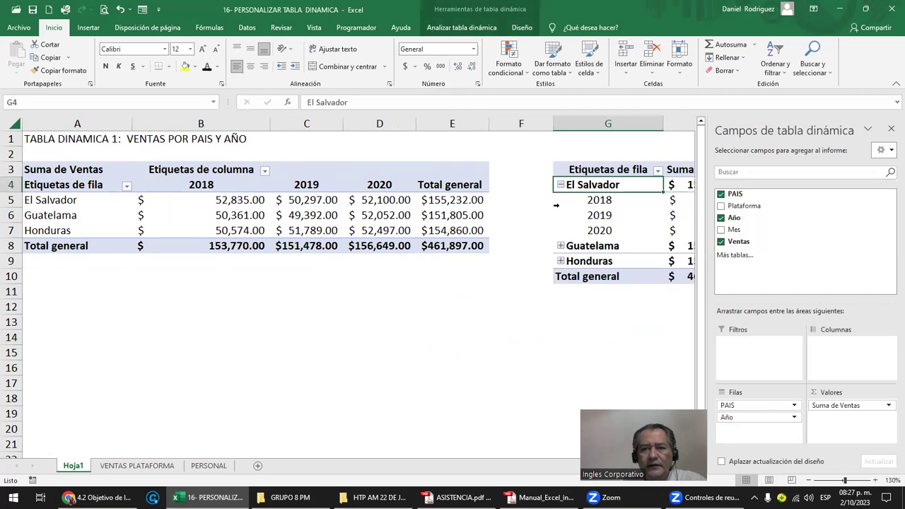
click(561, 246)
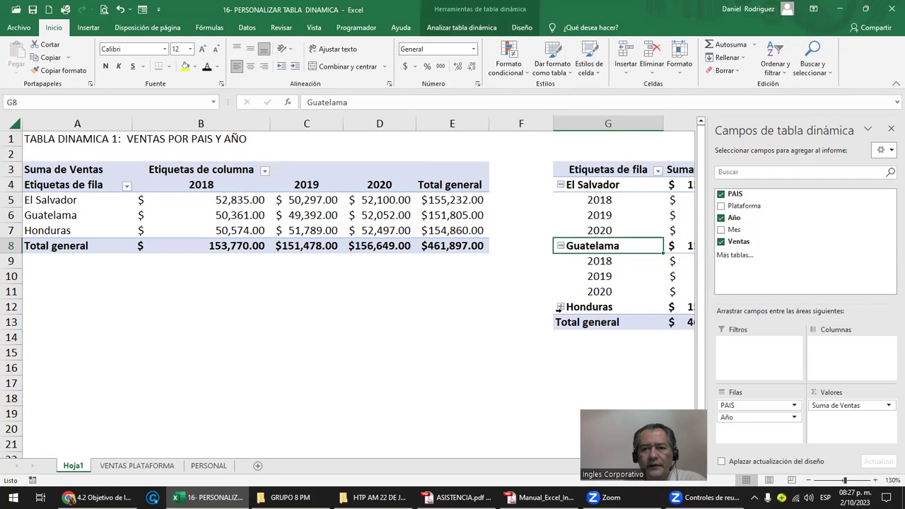
click(560, 307)
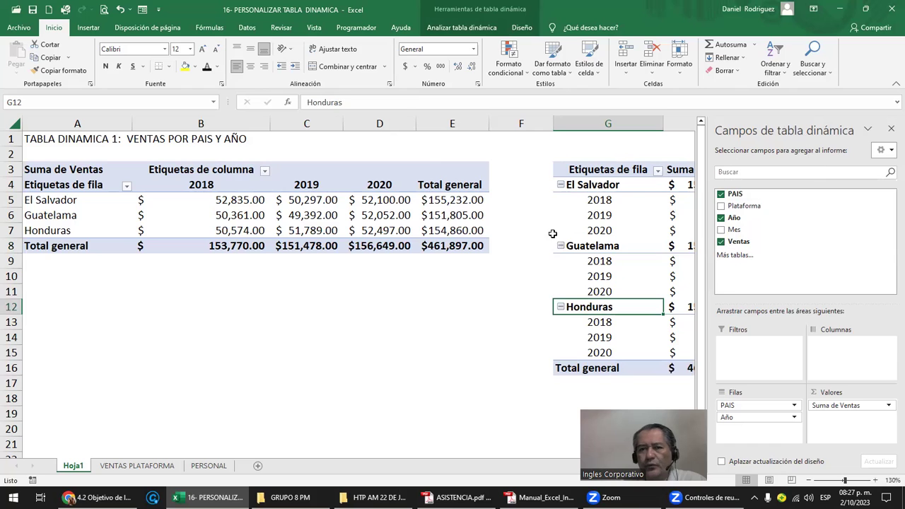
click(570, 158)
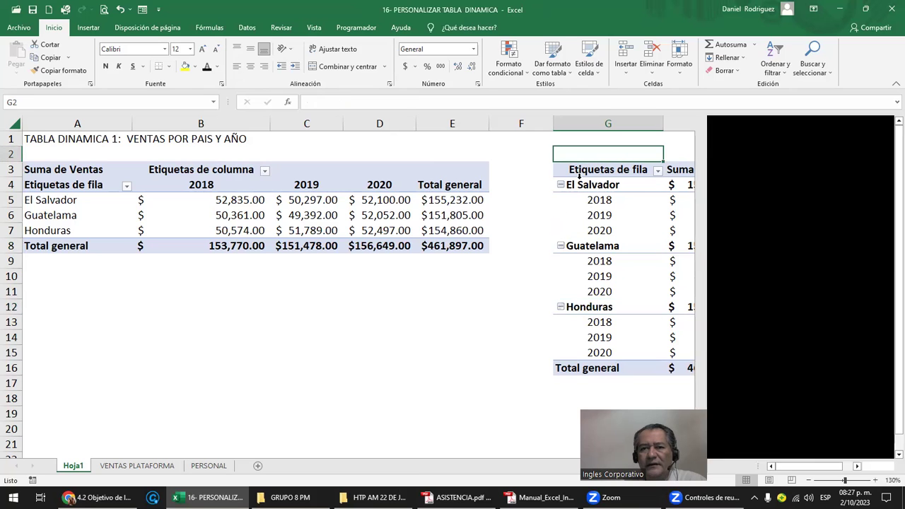
click(571, 188)
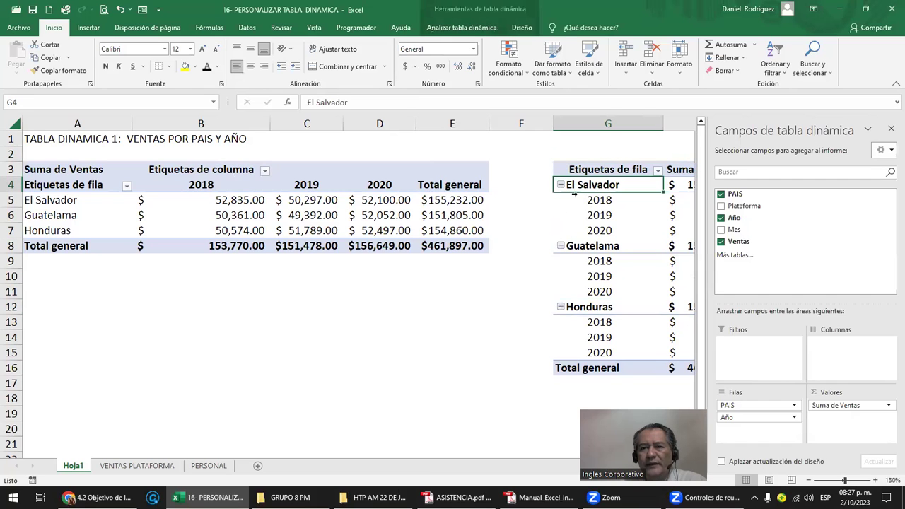
Close the field list and narrow column F to bring the second pivot closer
click(891, 128)
click(792, 165)
click(734, 190)
key(Right)
key(Right)
key(Right)
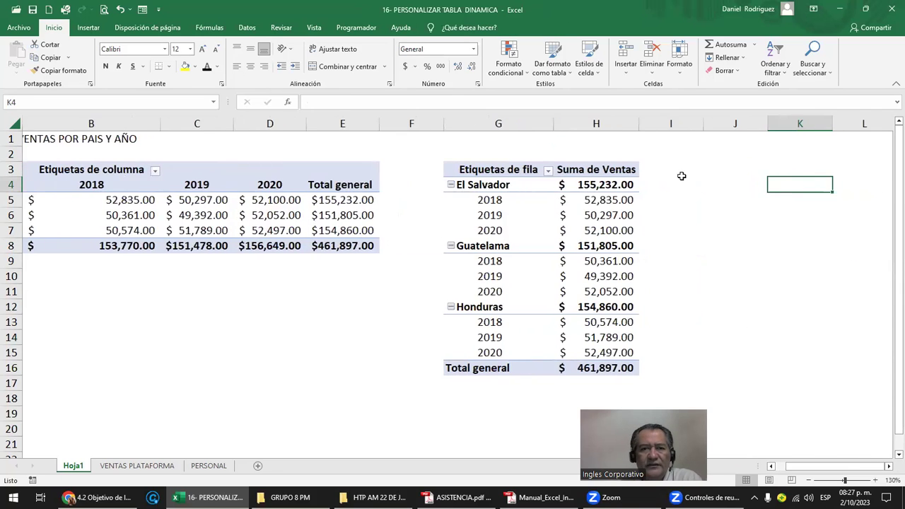
drag(440, 122, 404, 121)
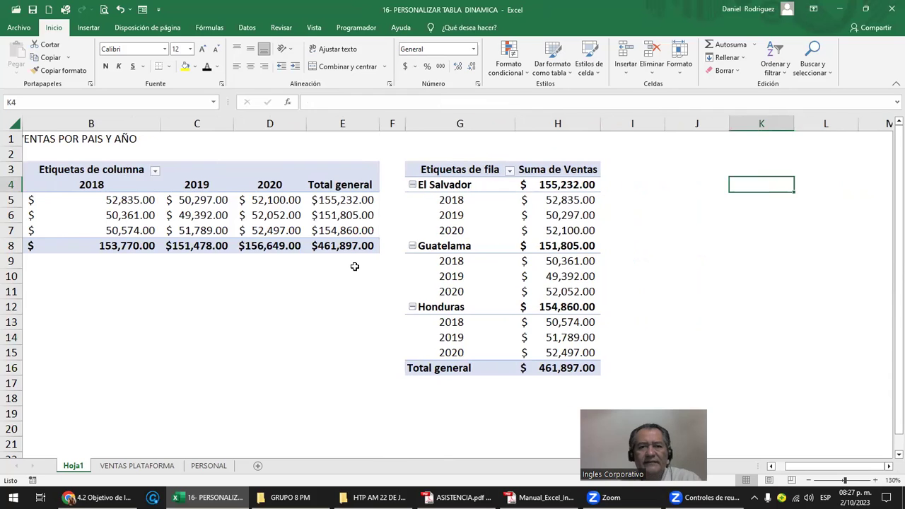
click(341, 276)
ctrl+scroll(311, 289, down, 1)
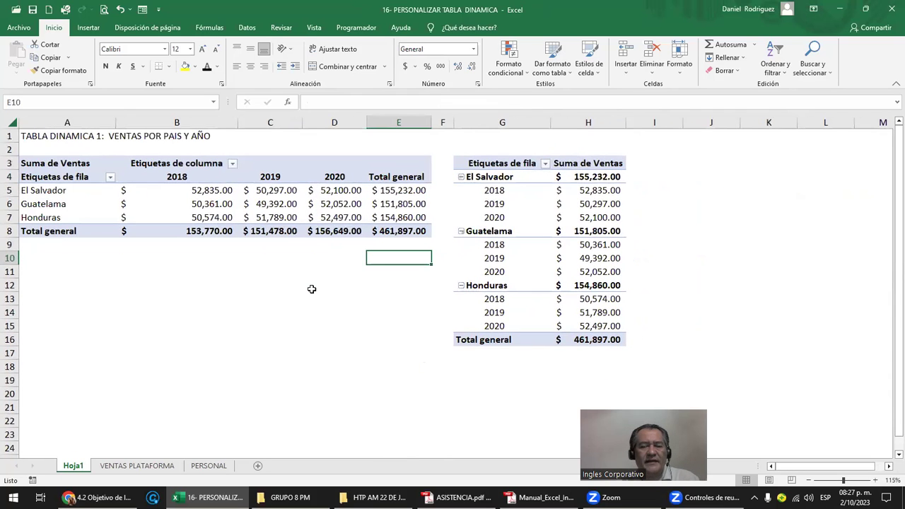
Show the PivotTable field list again from the first pivot table
click(260, 182)
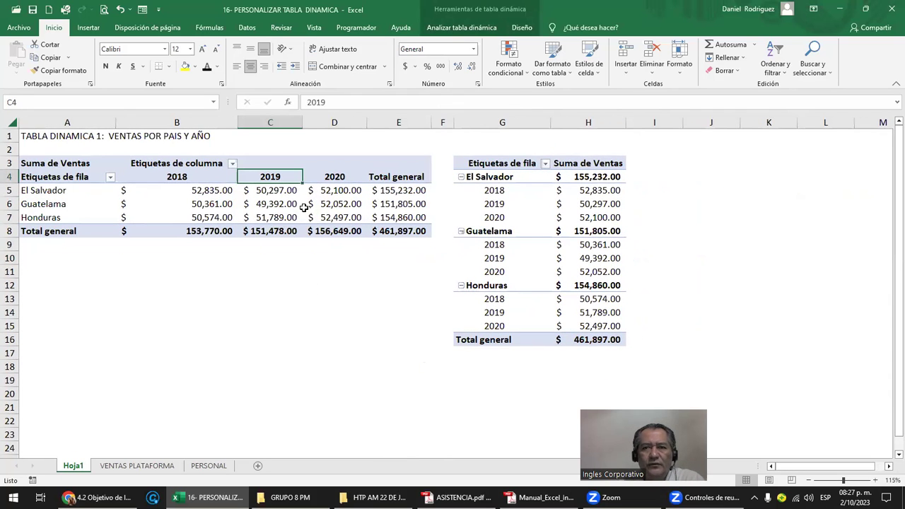
click(459, 27)
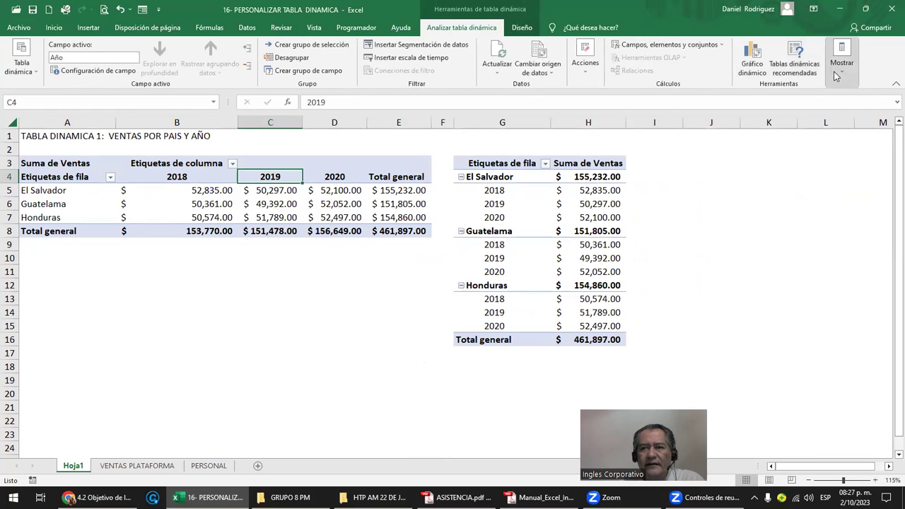
click(836, 75)
click(821, 109)
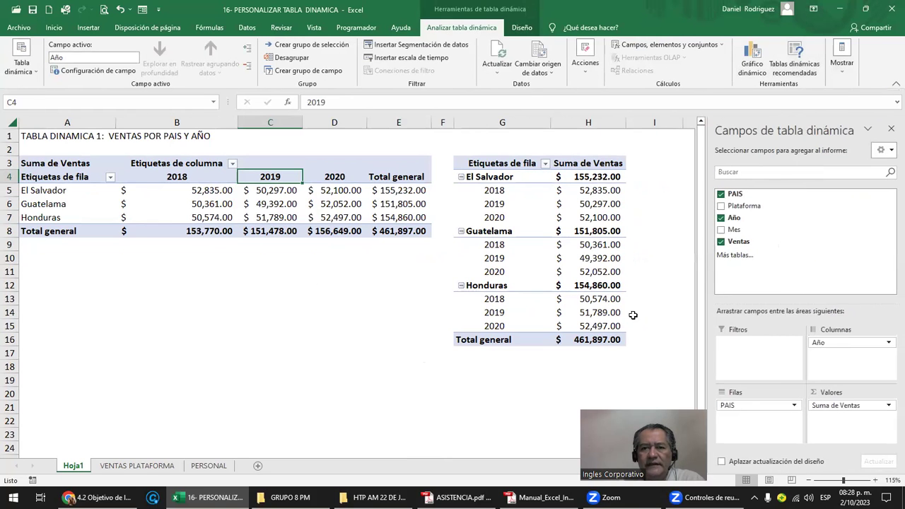
Open the VENTAS PLATAFORMA sheet and review its list of pivot table tasks
click(385, 391)
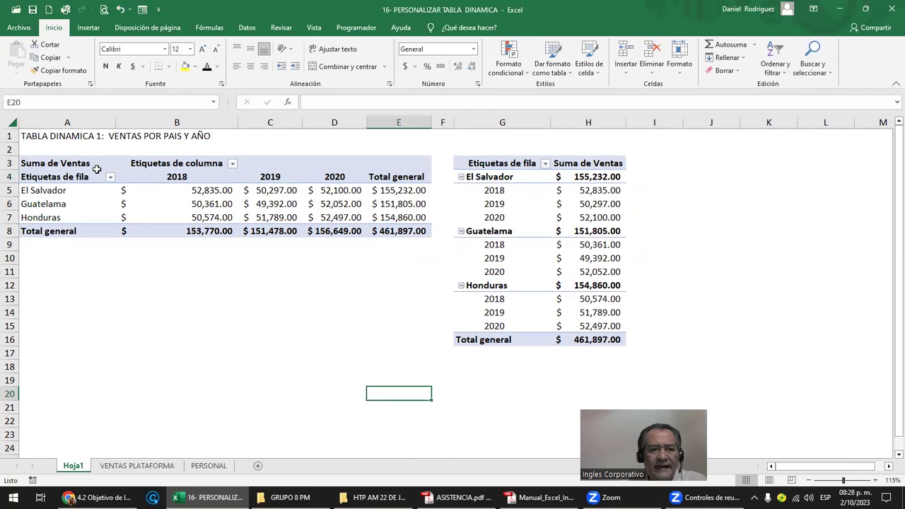
click(135, 467)
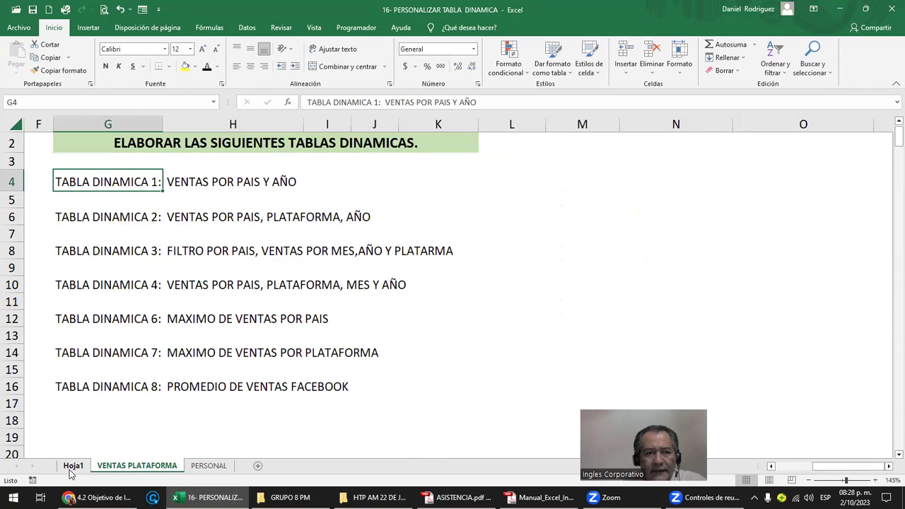
mouse_move(108, 182)
mouse_down()
mouse_move(137, 377)
mouse_move(316, 386)
mouse_up()
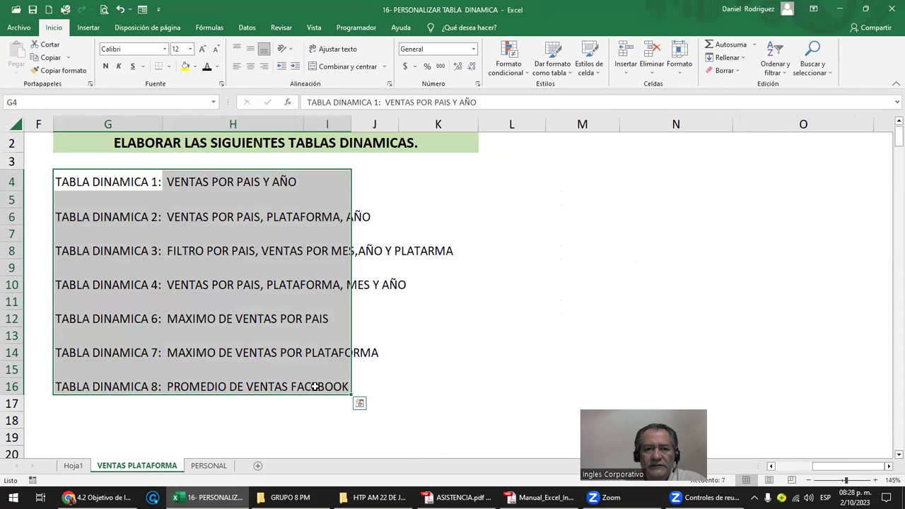
click(510, 181)
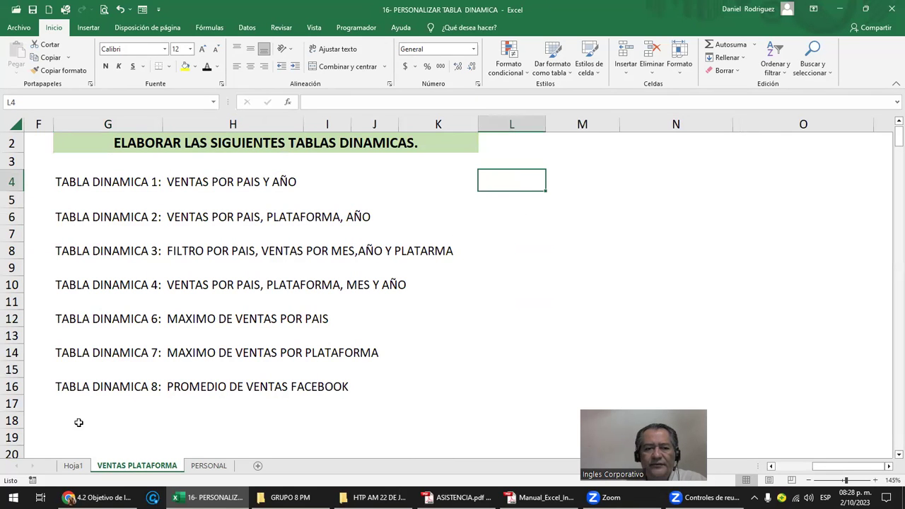
Check the PERSONAL and Hoja1 sheets, then return and select the TABLA DINAMICA 2 title
click(210, 466)
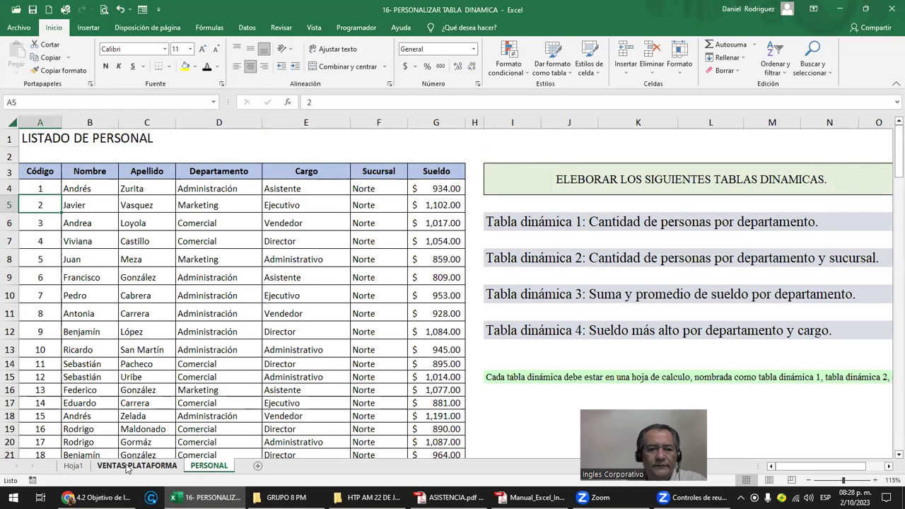
click(74, 468)
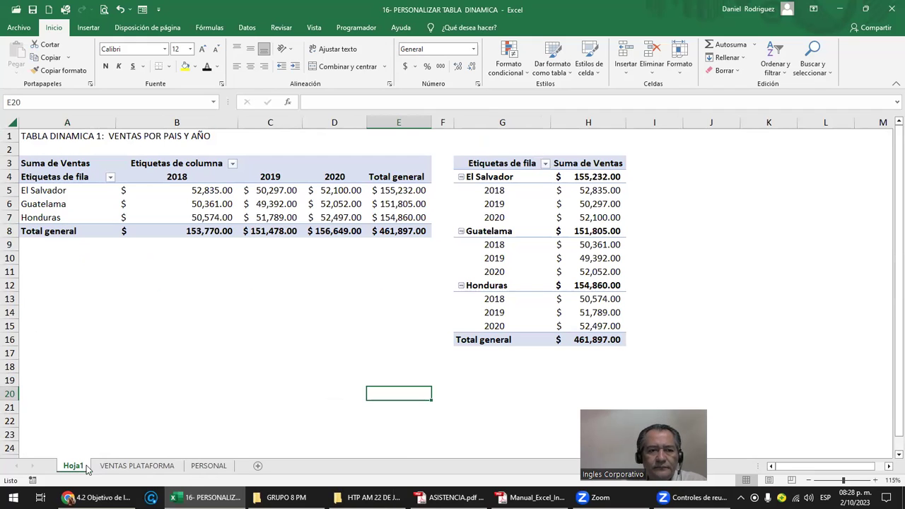
click(139, 466)
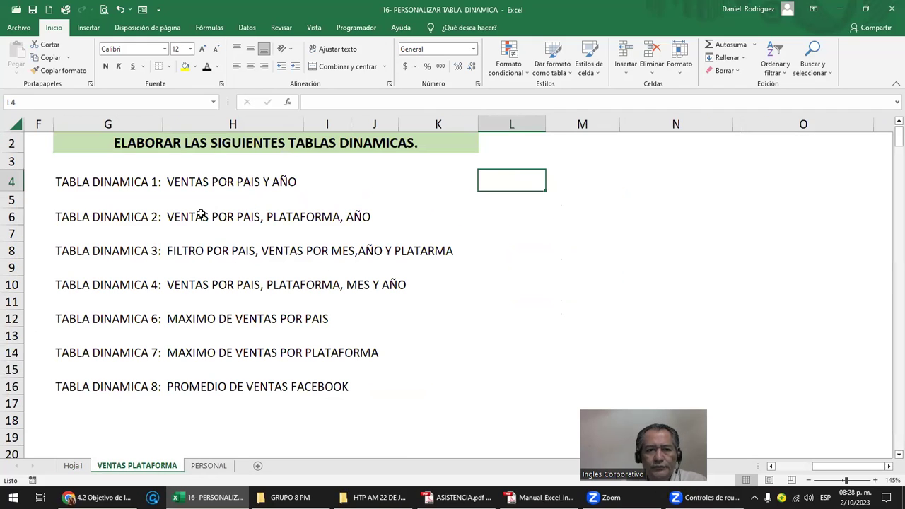
click(65, 218)
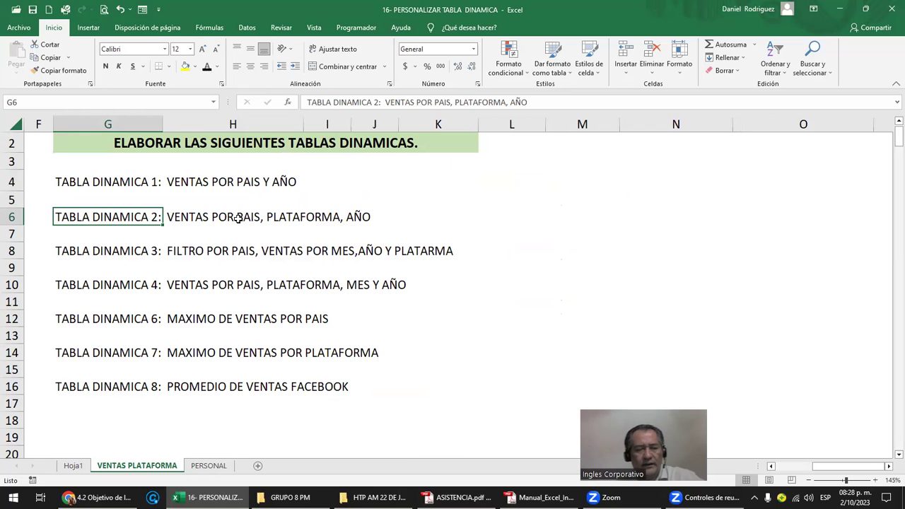
Copy the TABLA DINAMICA 2 heading into cell A22 of Hoja1
key(ctrl+c)
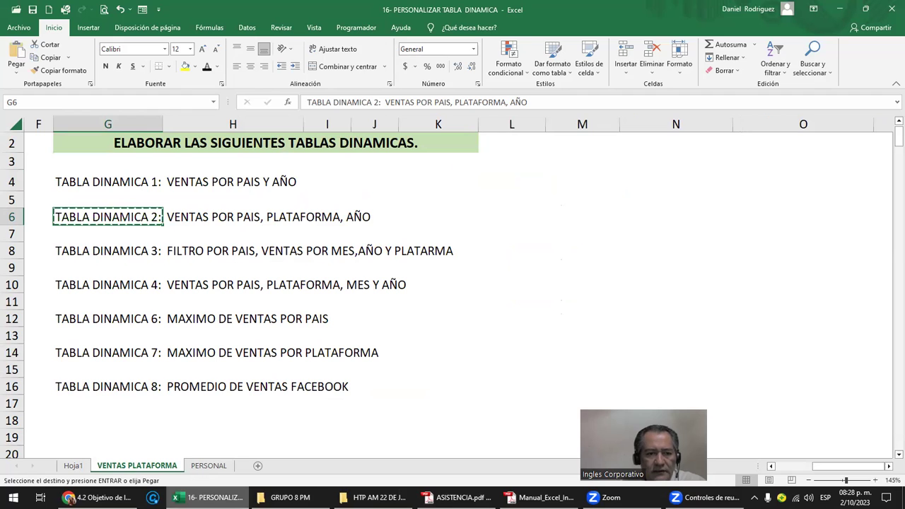
click(73, 467)
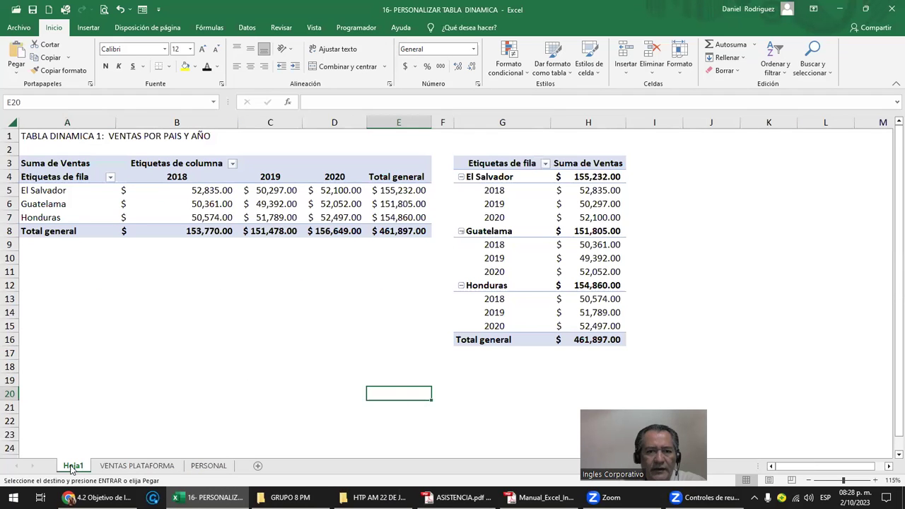
click(58, 415)
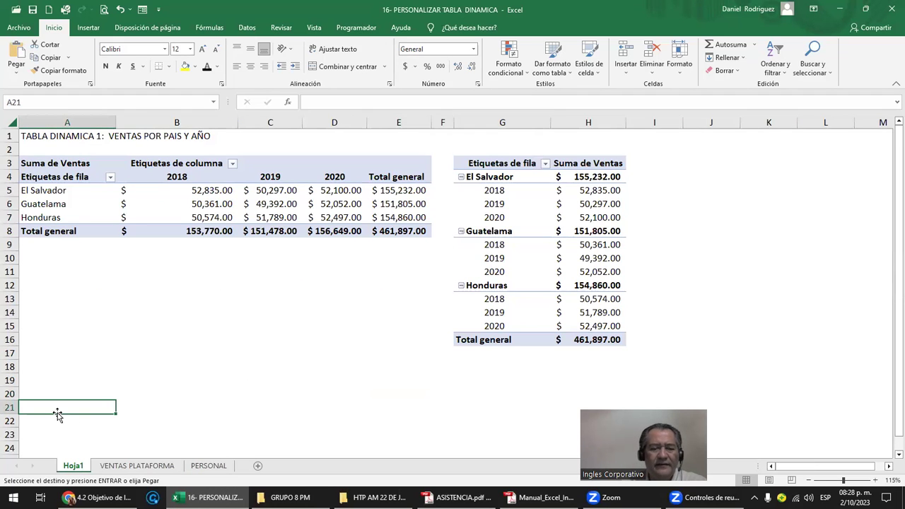
key(Down)
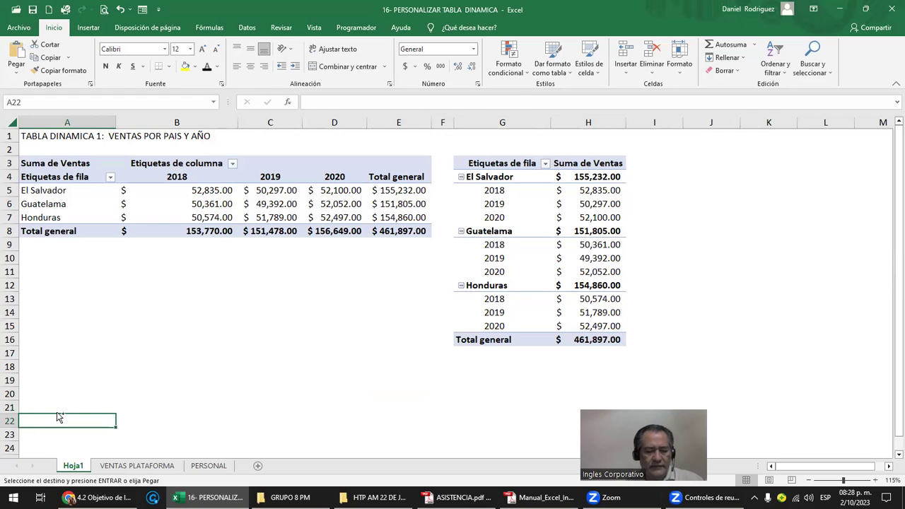
key(ctrl+v)
scroll(80, 361, up, 1)
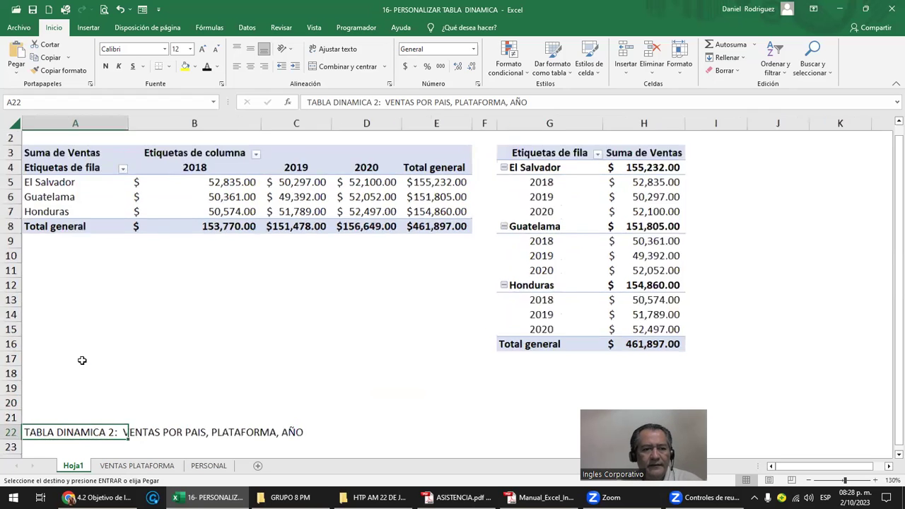
scroll(83, 432, up, 2)
Rename the Hoja1 sheet to TDVENTAS
double_click(74, 466)
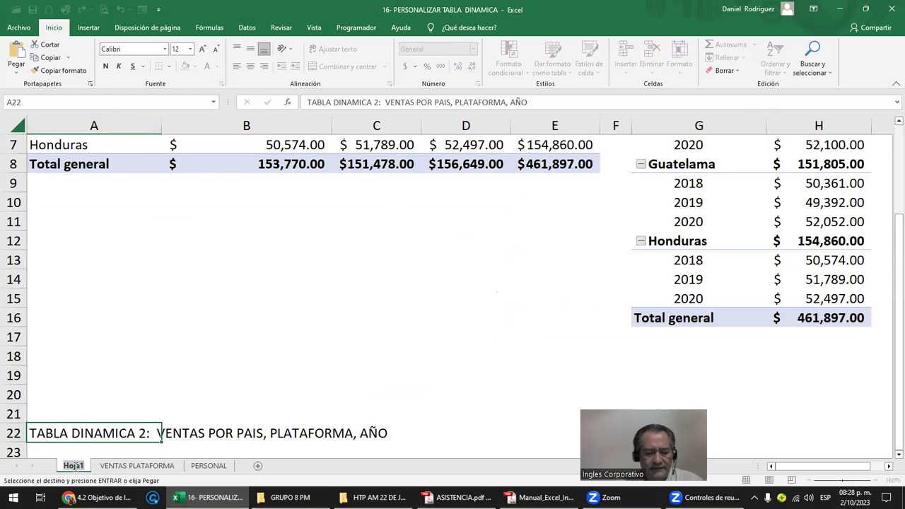
text(T)
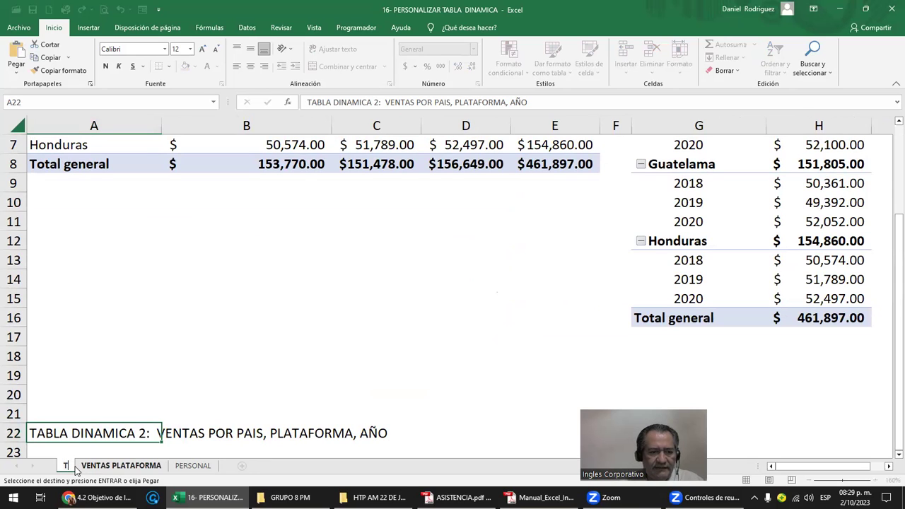
text(DVENTAS)
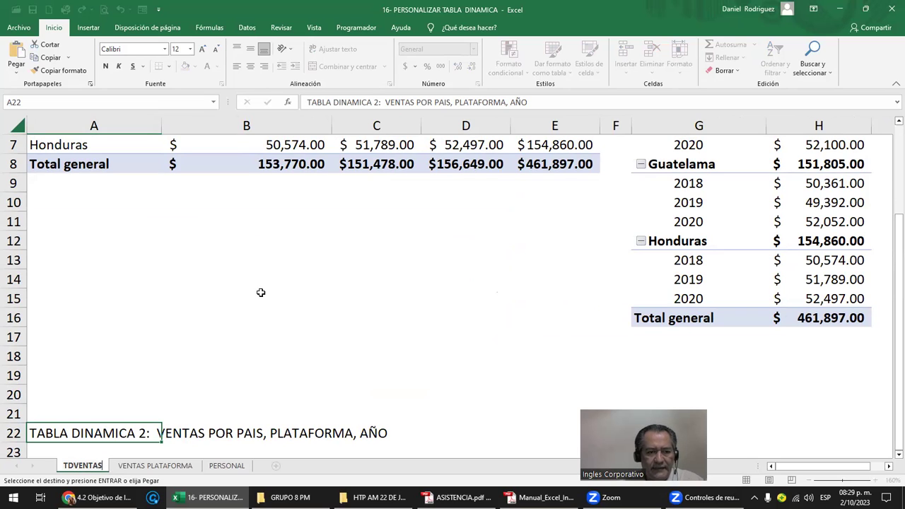
key(Return)
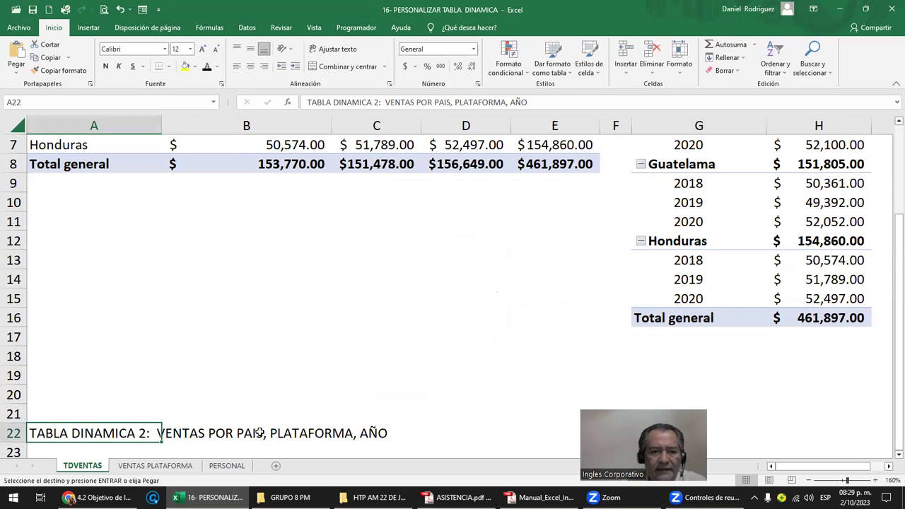
scroll(268, 345, up, 2)
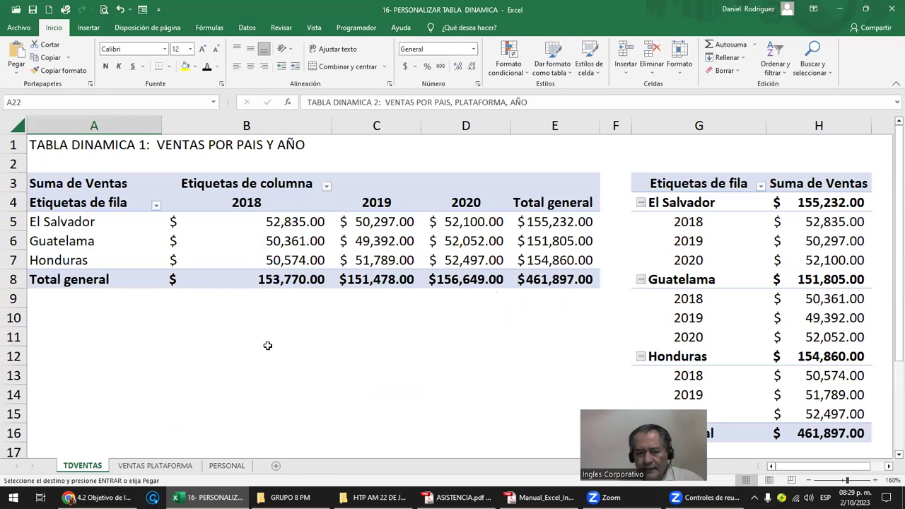
click(155, 465)
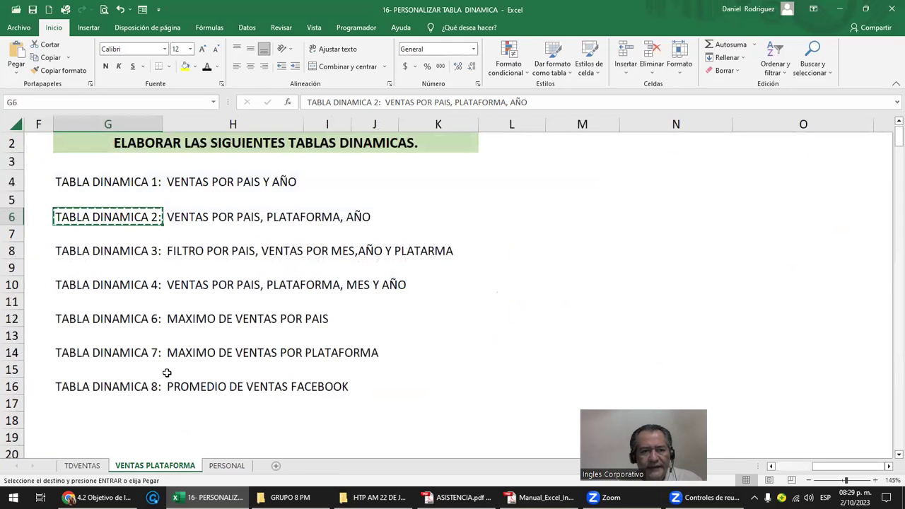
key(Escape)
key(Home)
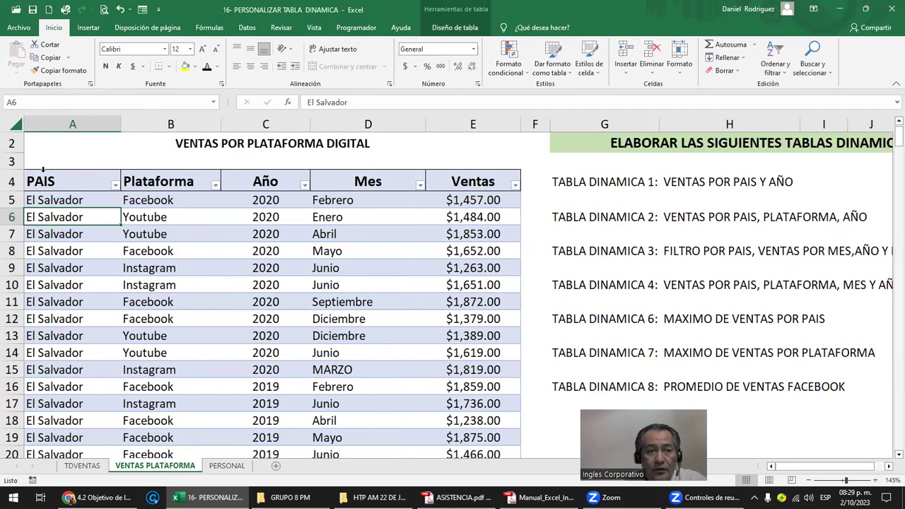
click(85, 468)
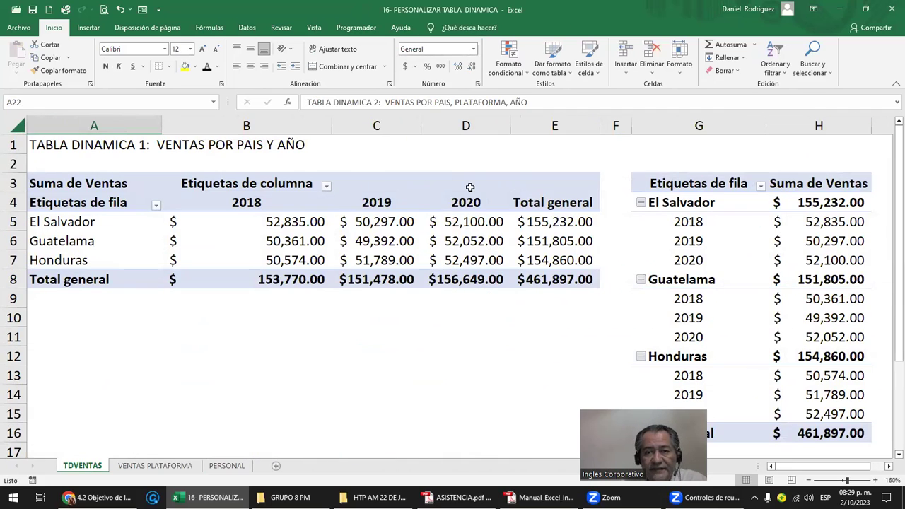
click(469, 187)
click(77, 186)
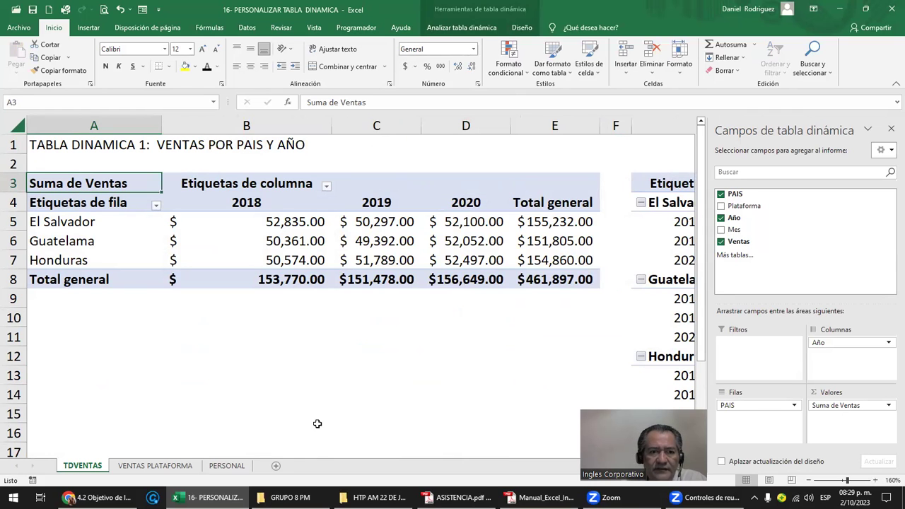
click(174, 466)
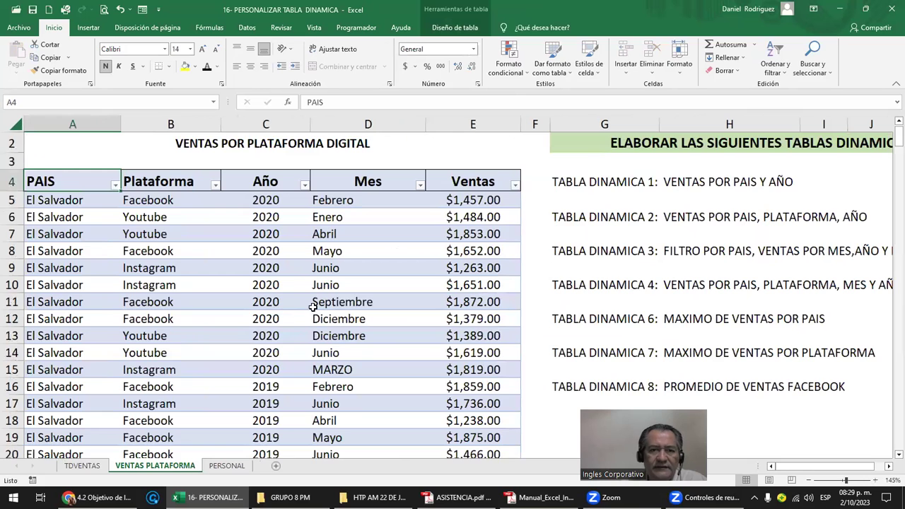
click(473, 182)
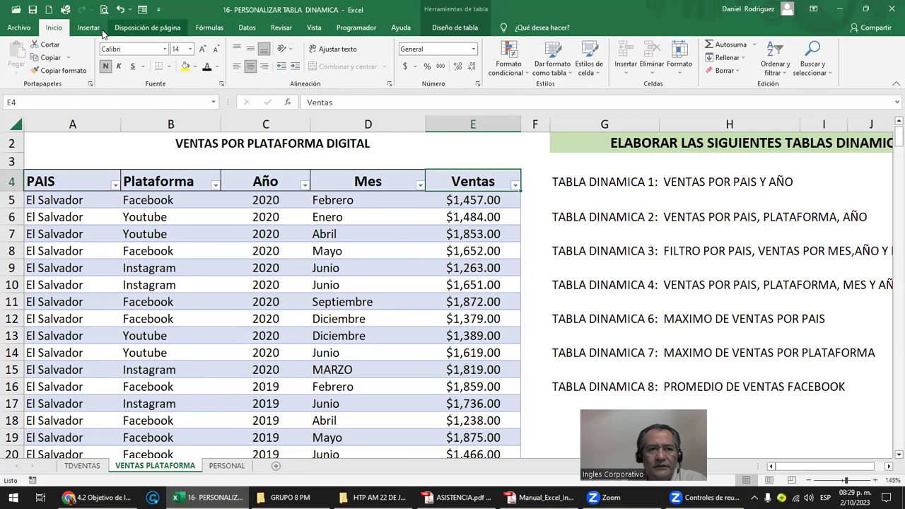
click(89, 27)
click(32, 68)
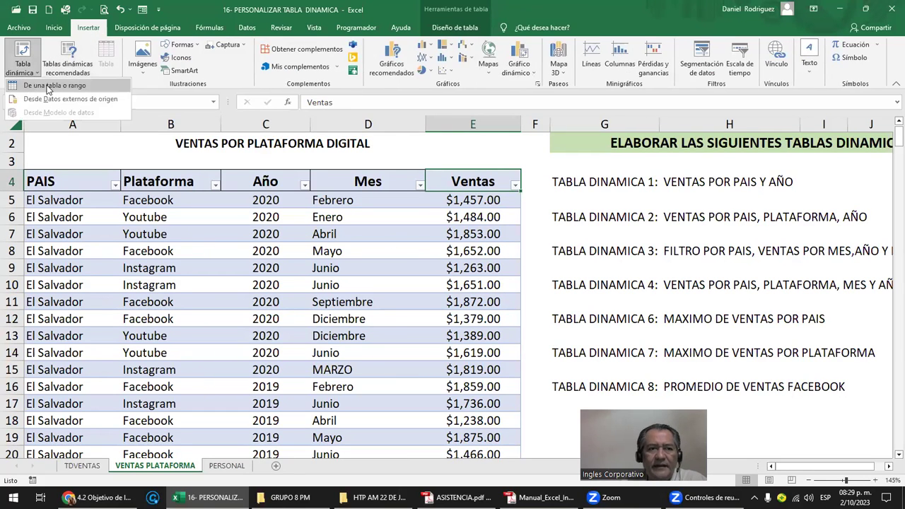
click(39, 78)
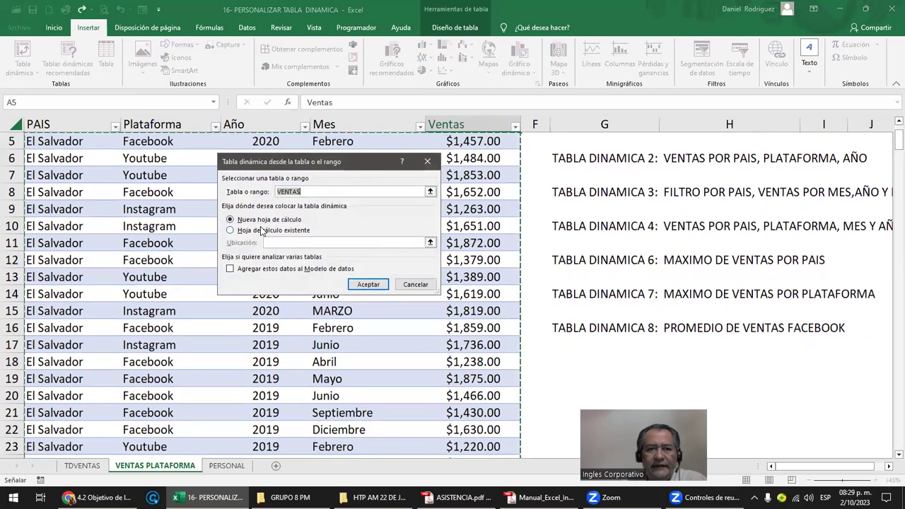
click(369, 284)
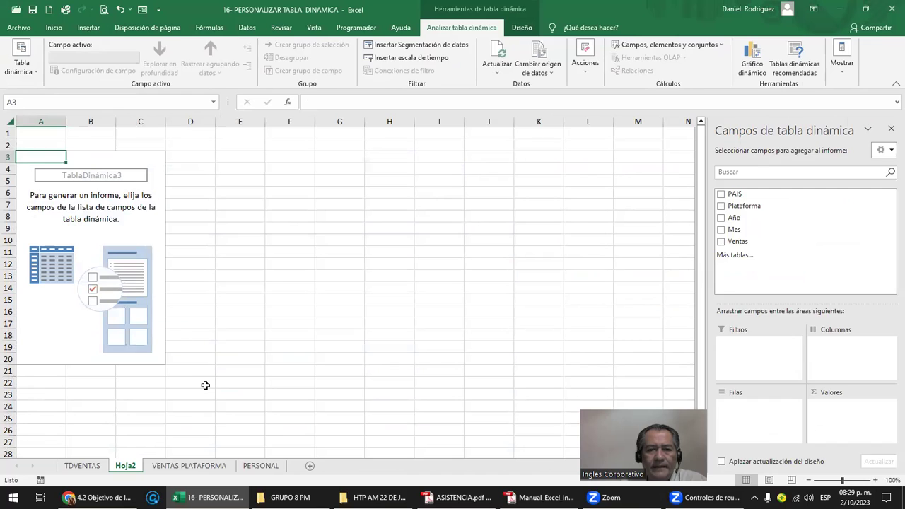
click(205, 384)
right_click(131, 467)
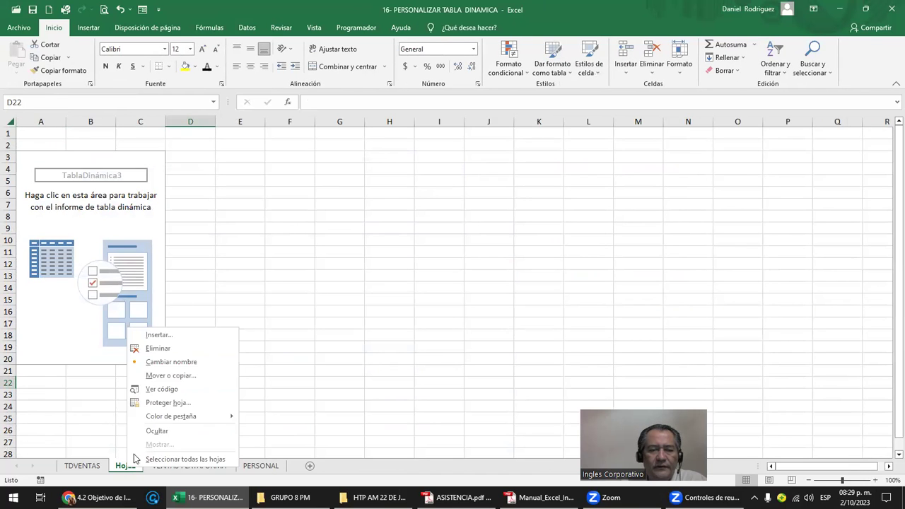
click(177, 348)
click(428, 281)
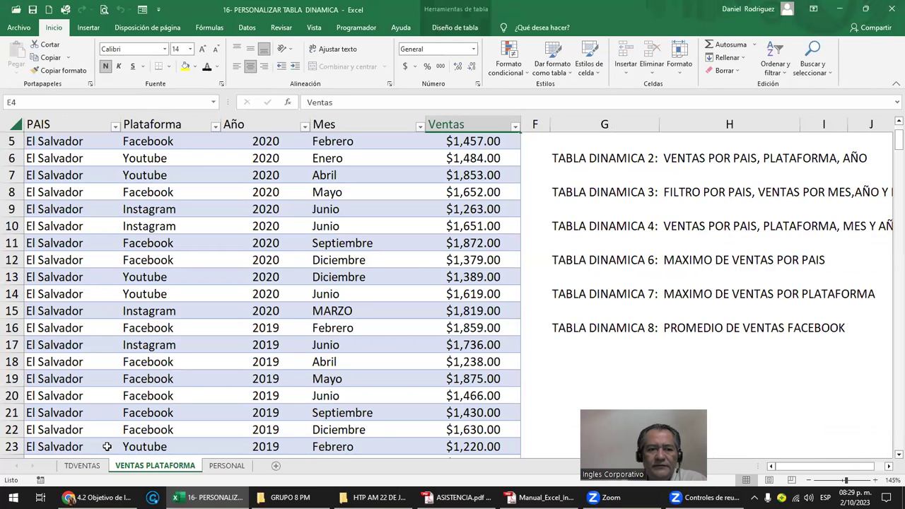
Start a new pivot table from the VENTAS table range
click(96, 468)
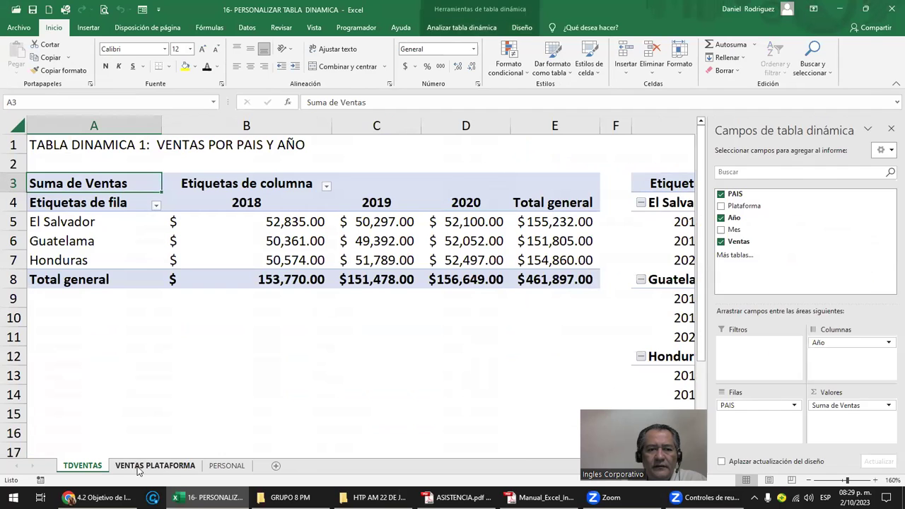
click(141, 468)
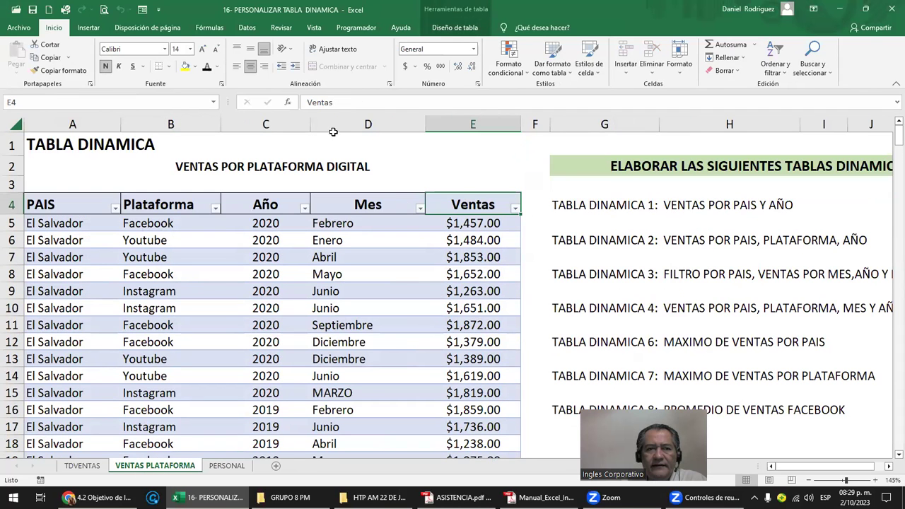
click(88, 27)
click(23, 67)
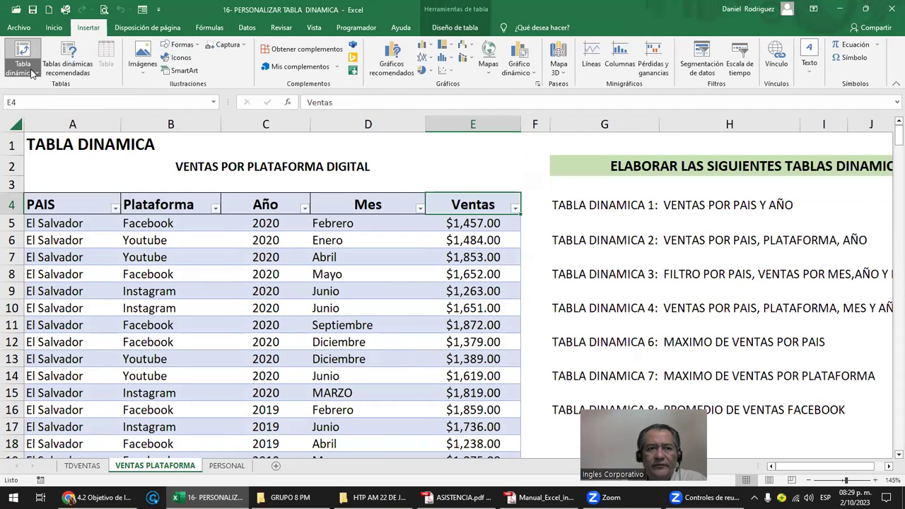
click(37, 84)
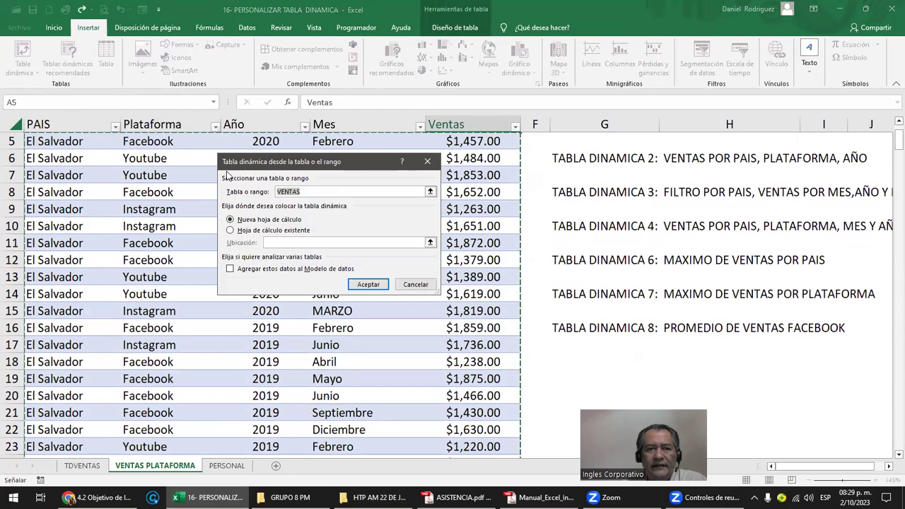
Place the pivot on an existing sheet at TDVENTAS!$A$25 and confirm
click(267, 220)
click(268, 231)
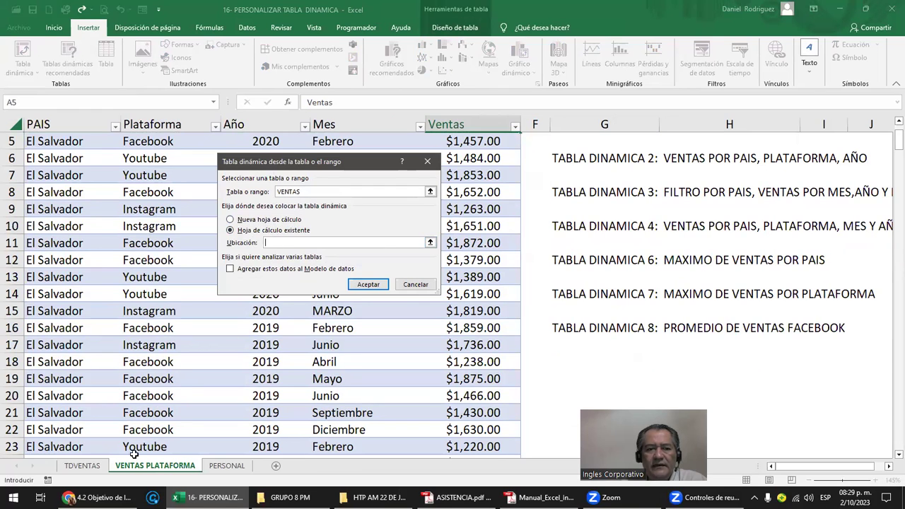
click(88, 465)
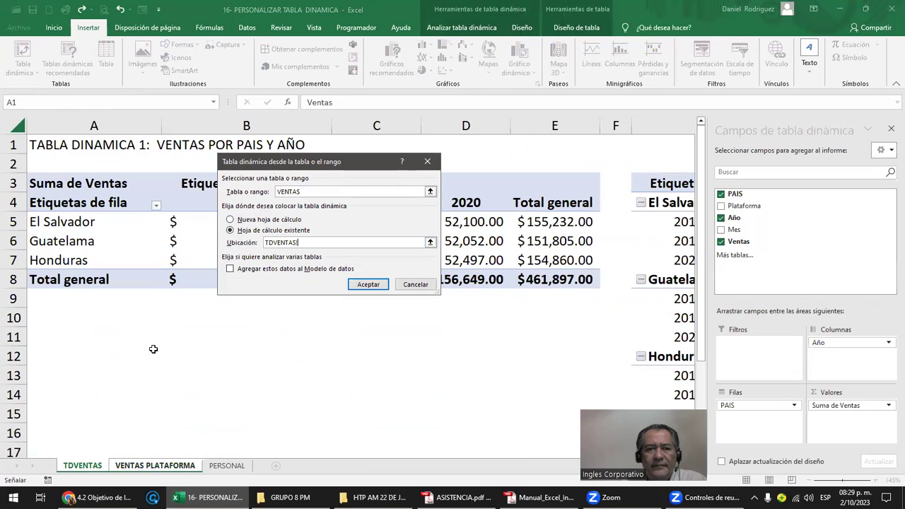
scroll(153, 349, down, 2)
scroll(154, 349, down, 1)
scroll(154, 348, down, 2)
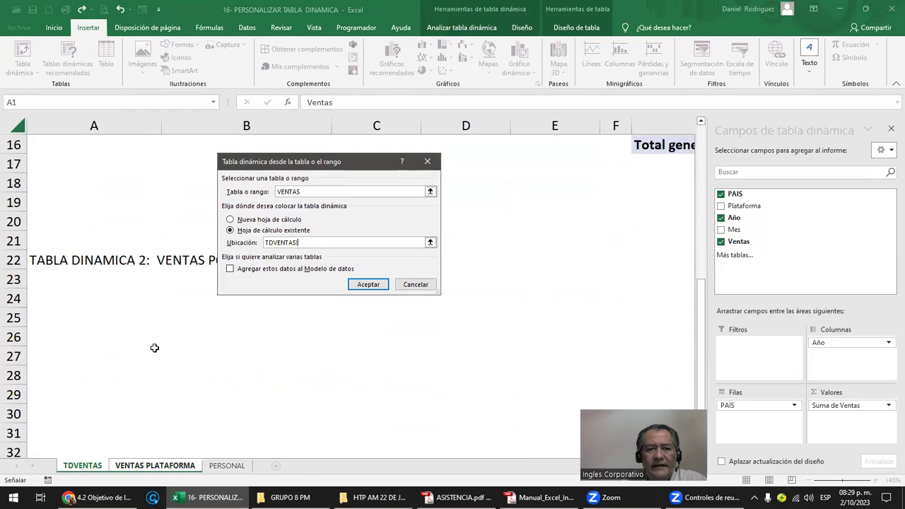
click(64, 315)
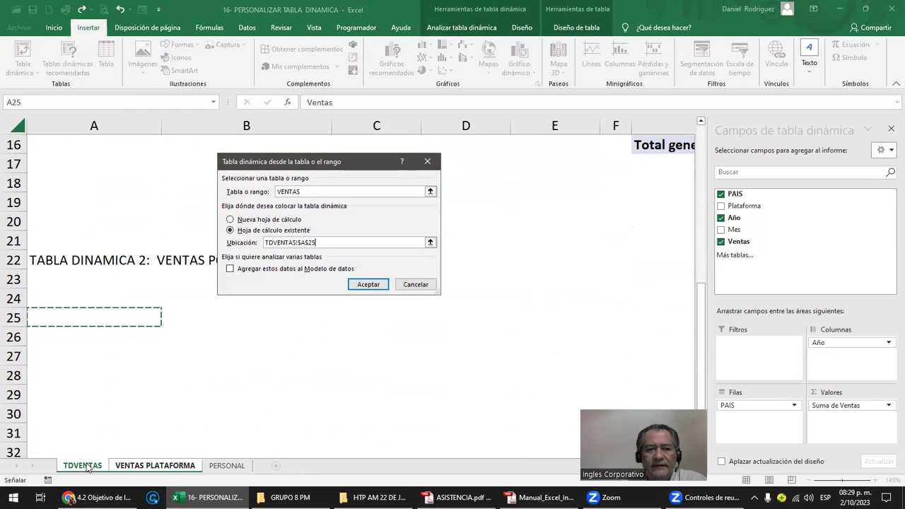
click(364, 284)
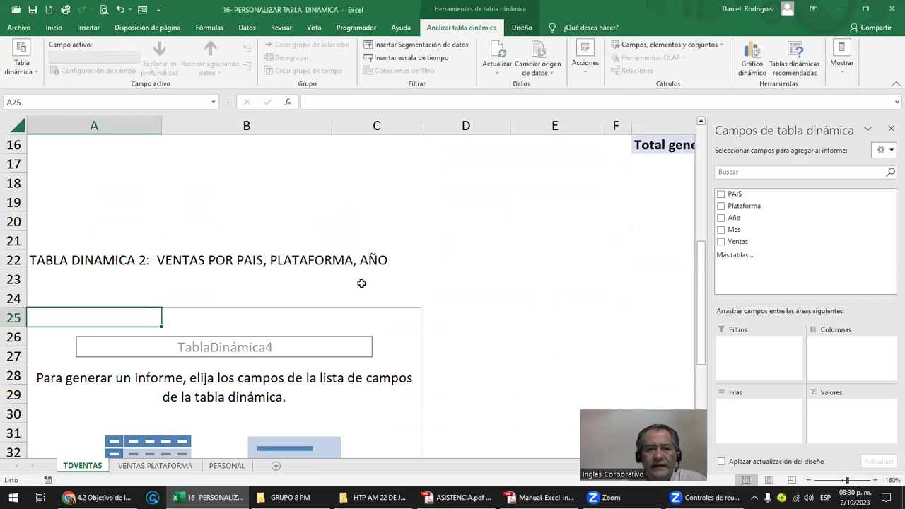
Add Ventas as summed values and PAIS then Plataforma as row fields
scroll(362, 284, down, 1)
scroll(434, 280, down, 1)
ctrl+scroll(436, 280, down, 3)
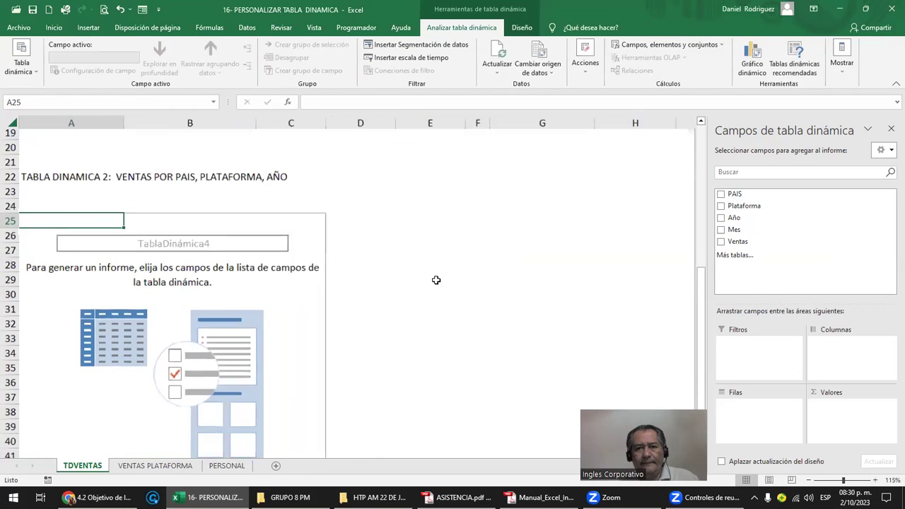
scroll(437, 280, up, 4)
scroll(437, 280, up, 2)
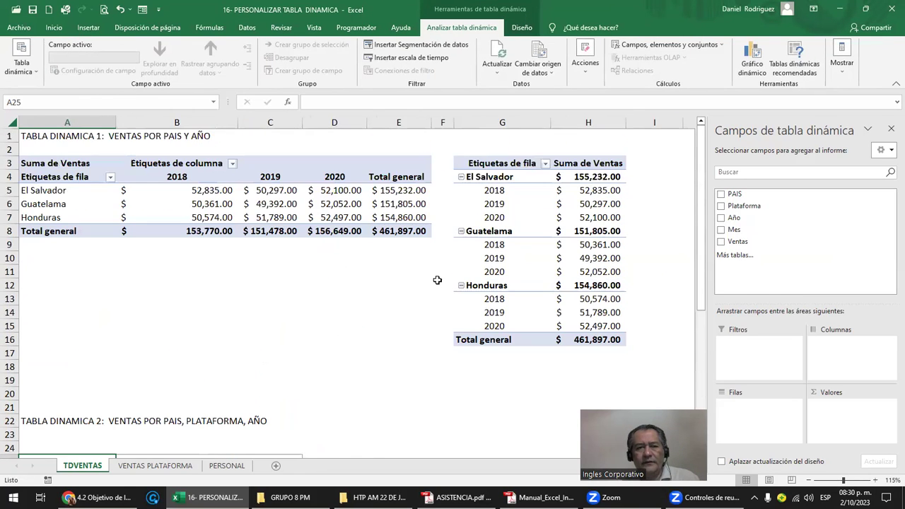
scroll(437, 280, down, 2)
scroll(437, 280, down, 2)
scroll(437, 280, down, 2)
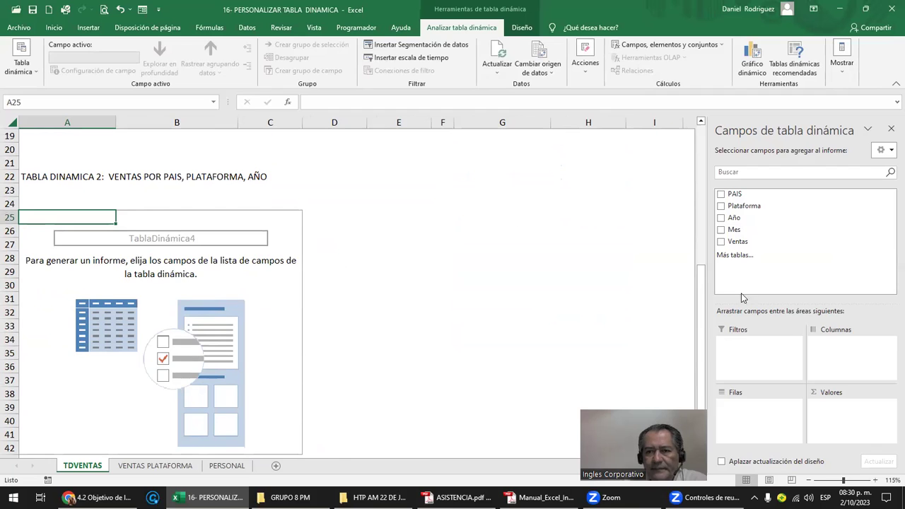
drag(739, 242, 851, 415)
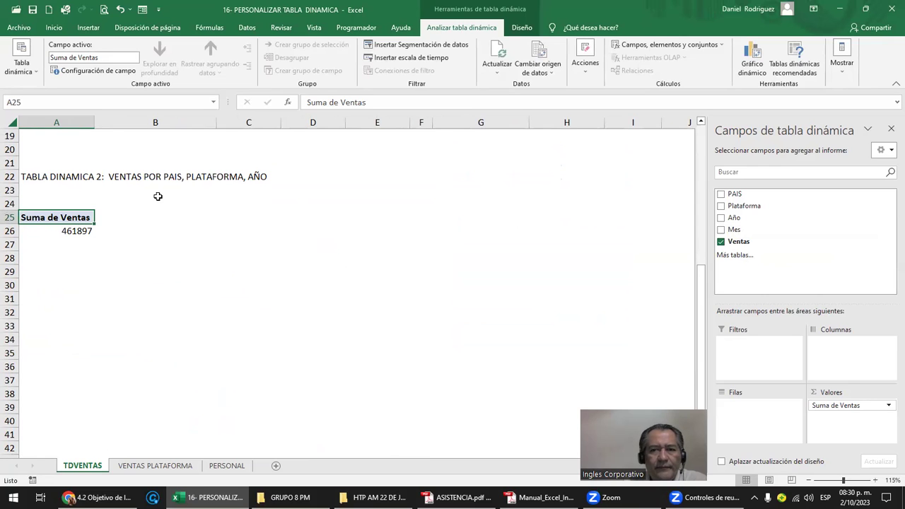
drag(734, 193, 753, 410)
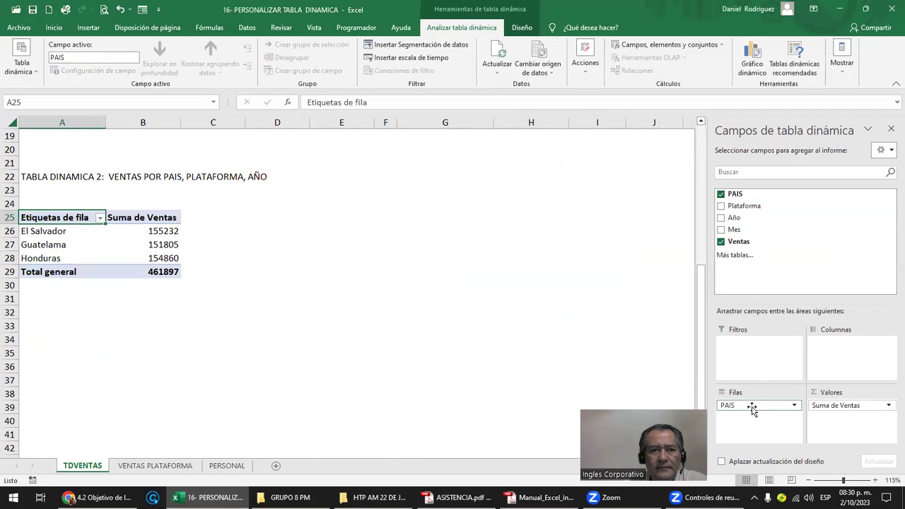
drag(743, 206, 763, 420)
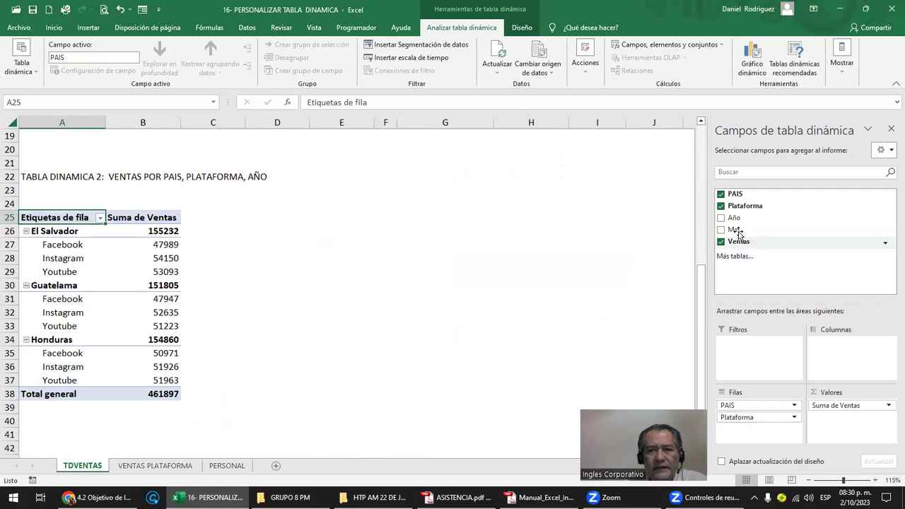
Add Año, try it as a row level, then move it into Columnas
drag(740, 261, 749, 429)
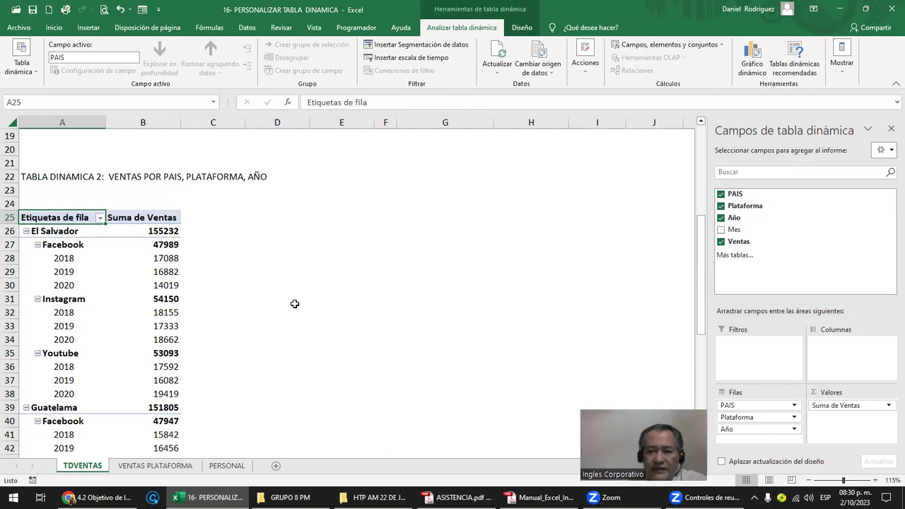
drag(550, 423, 503, 434)
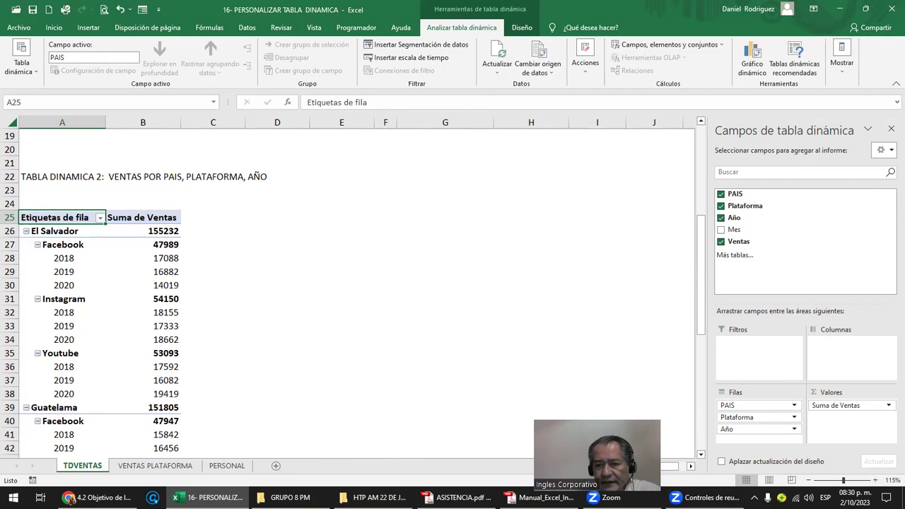
drag(741, 429, 741, 406)
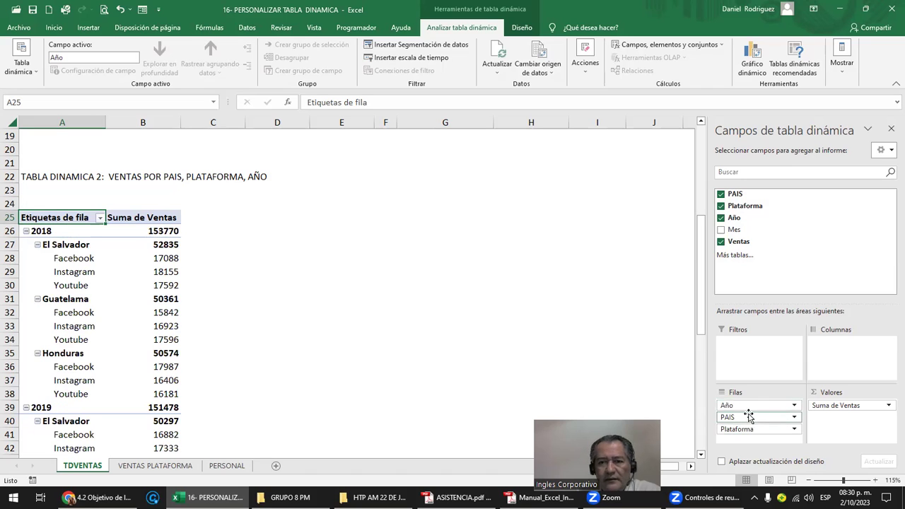
drag(748, 406, 751, 439)
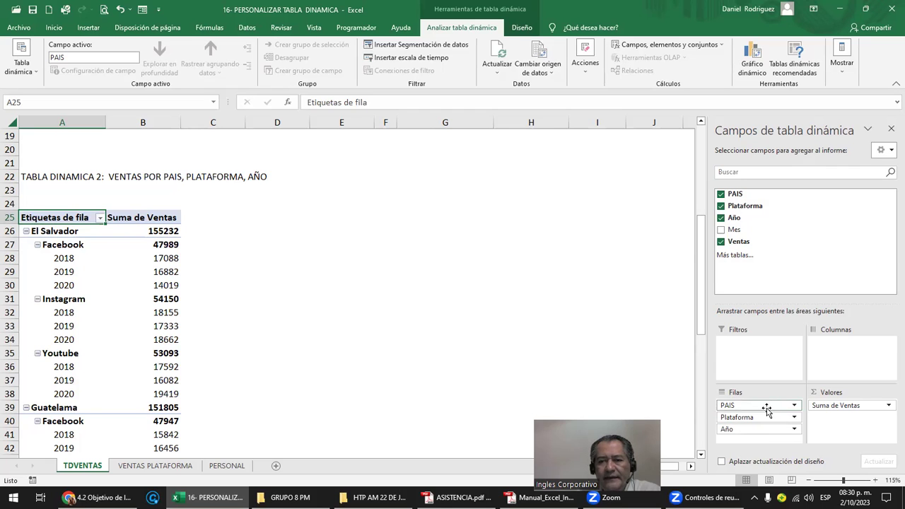
drag(761, 430, 854, 361)
mouse_move(140, 278)
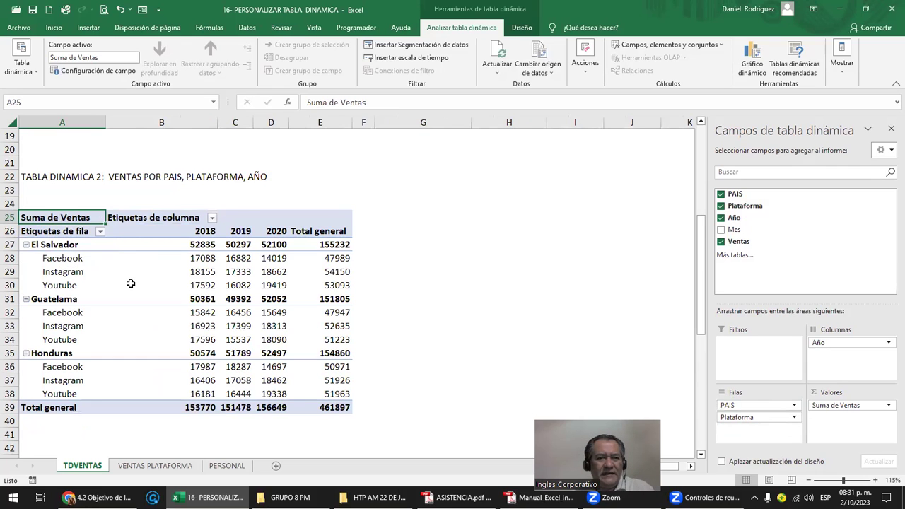
scroll(131, 284, up, 1)
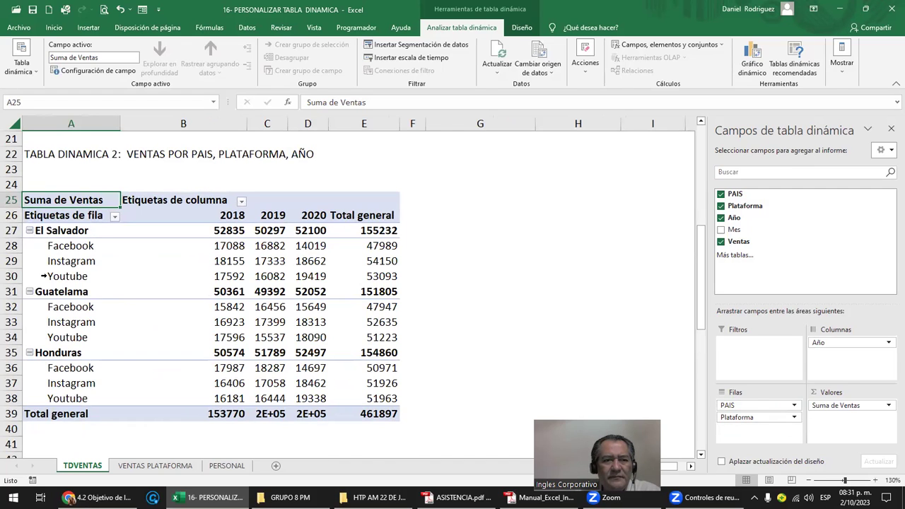
scroll(43, 276, up, 3)
scroll(48, 276, down, 2)
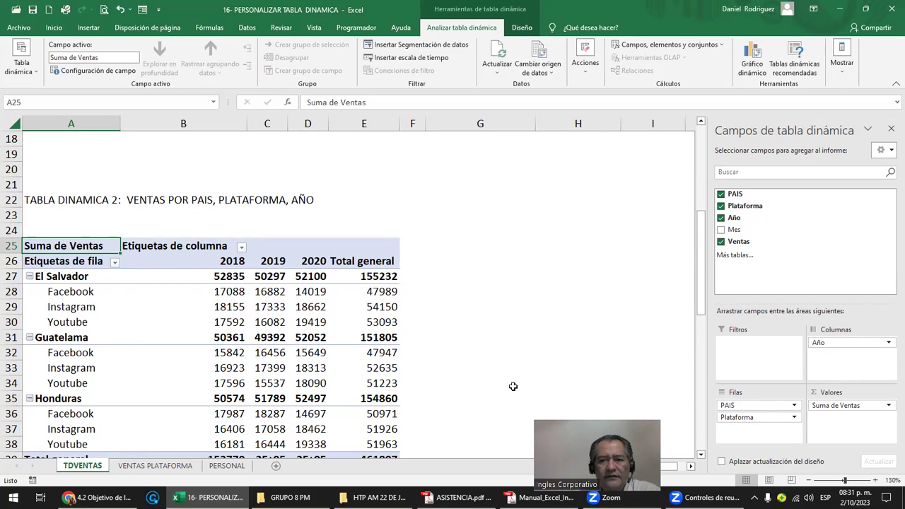
drag(757, 417, 759, 405)
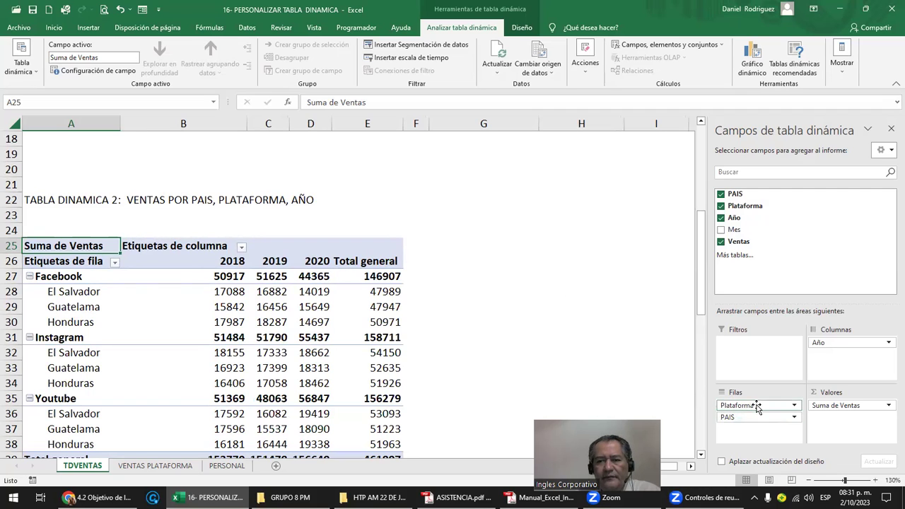
drag(755, 408, 755, 422)
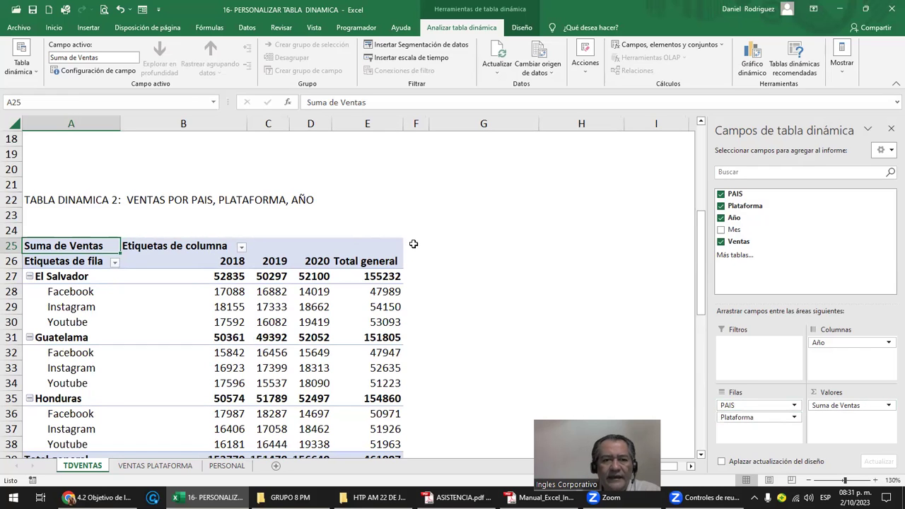
scroll(414, 243, down, 2)
scroll(432, 279, up, 2)
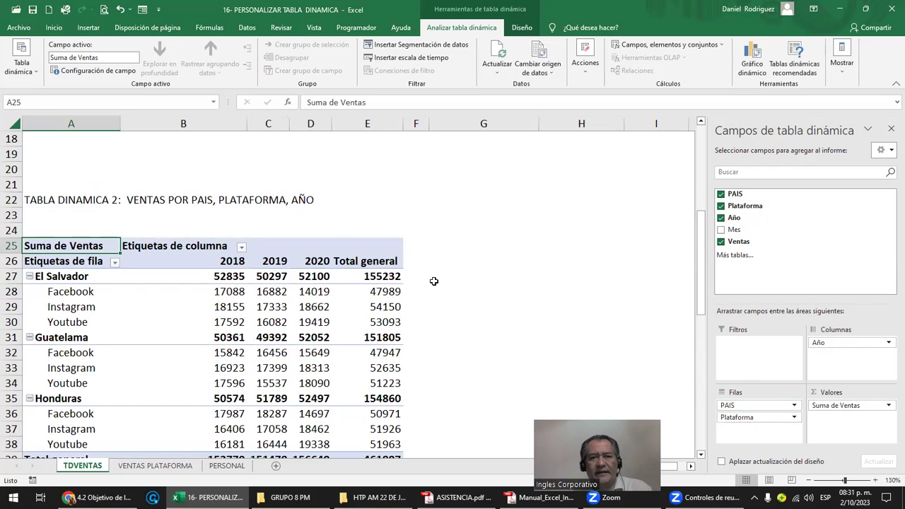
ctrl+scroll(433, 281, down, 2)
ctrl+scroll(434, 280, down, 1)
ctrl+scroll(433, 280, down, 1)
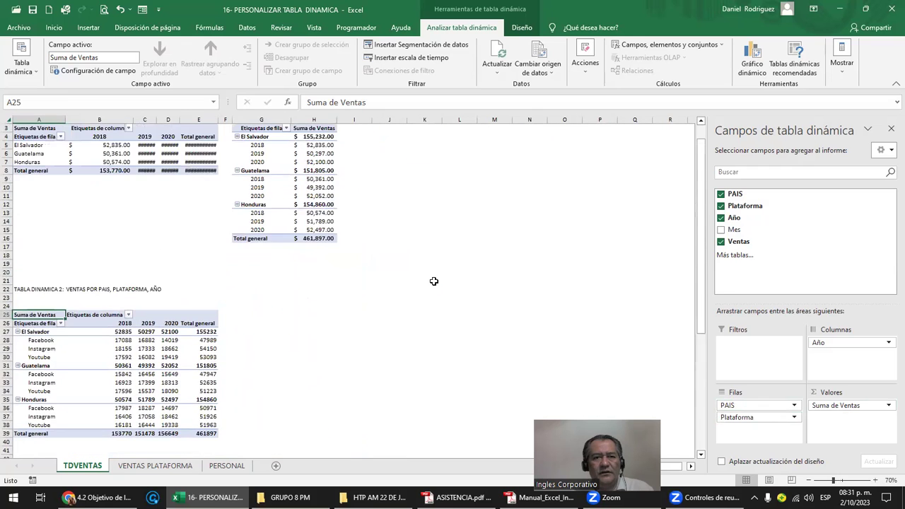
scroll(434, 281, up, 1)
scroll(434, 281, down, 4)
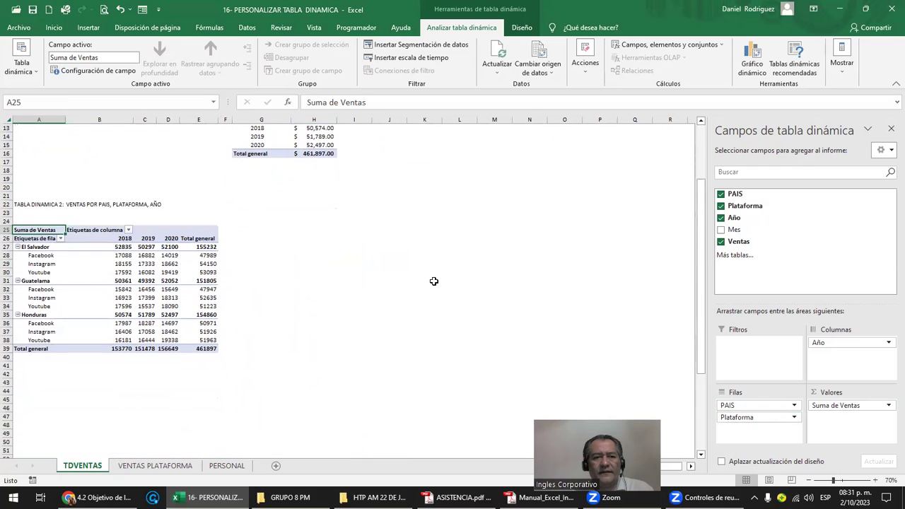
ctrl+scroll(435, 281, up, 1)
ctrl+scroll(434, 281, up, 1)
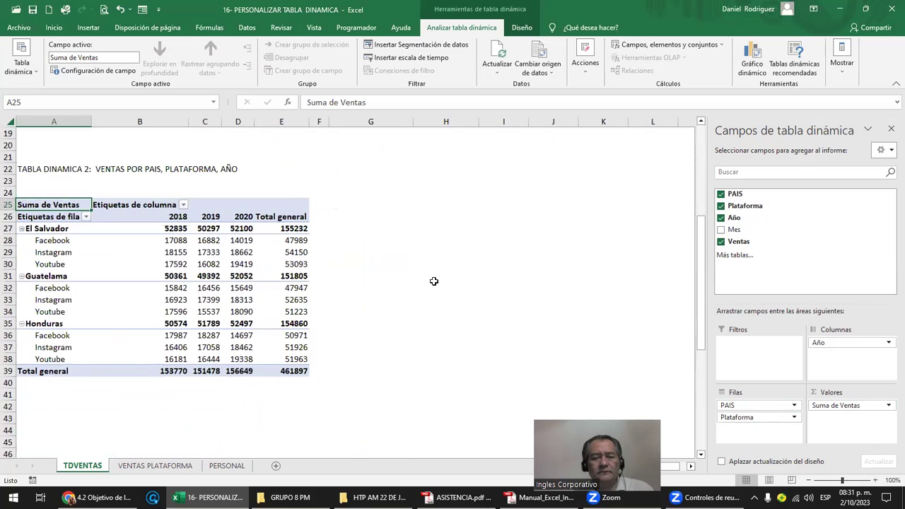
mouse_move(176, 229)
mouse_down()
mouse_move(277, 295)
mouse_move(301, 373)
mouse_up()
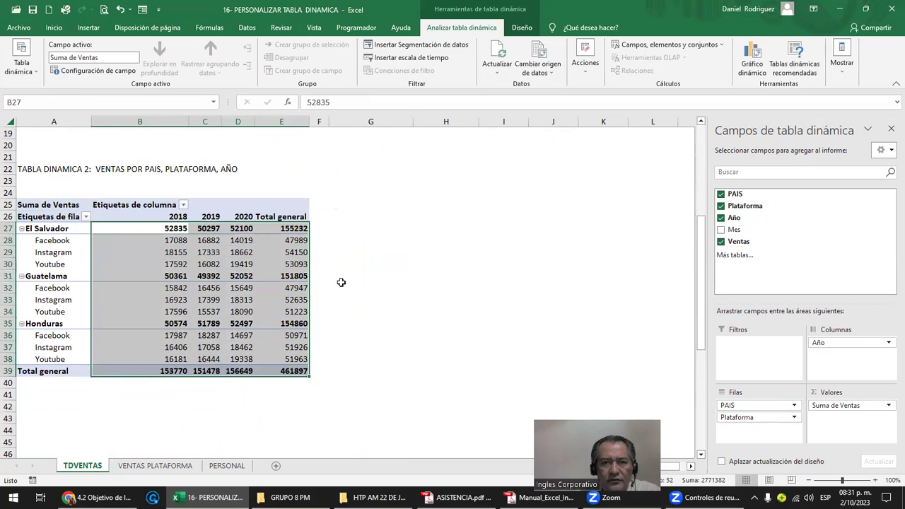
Apply the $ Contabilidad accounting format to the pivot's sales values
click(53, 28)
click(405, 68)
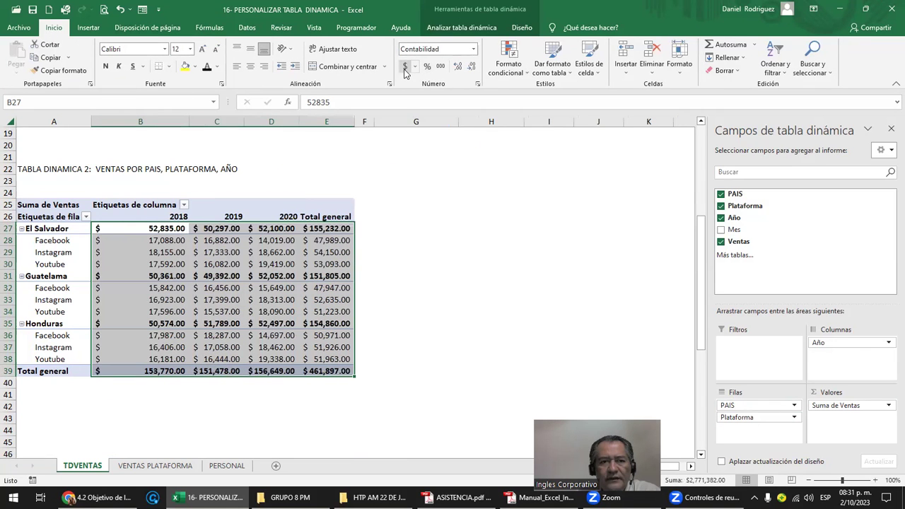
click(409, 230)
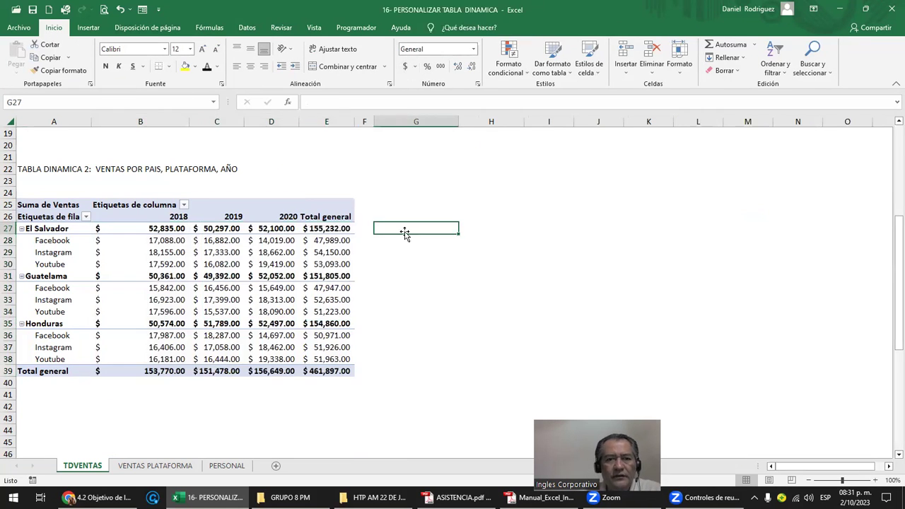
Widen columns E, D and C to fit the currency values
double_click(351, 122)
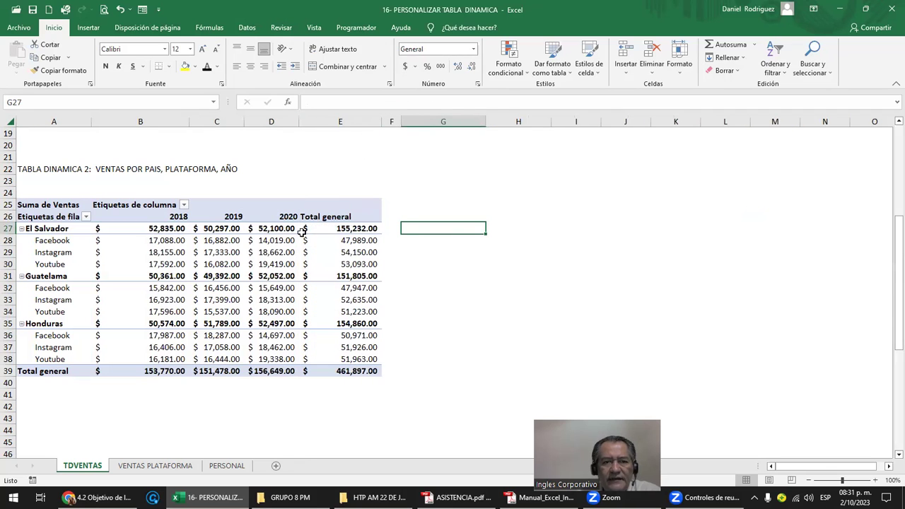
click(276, 228)
scroll(276, 228, up, 6)
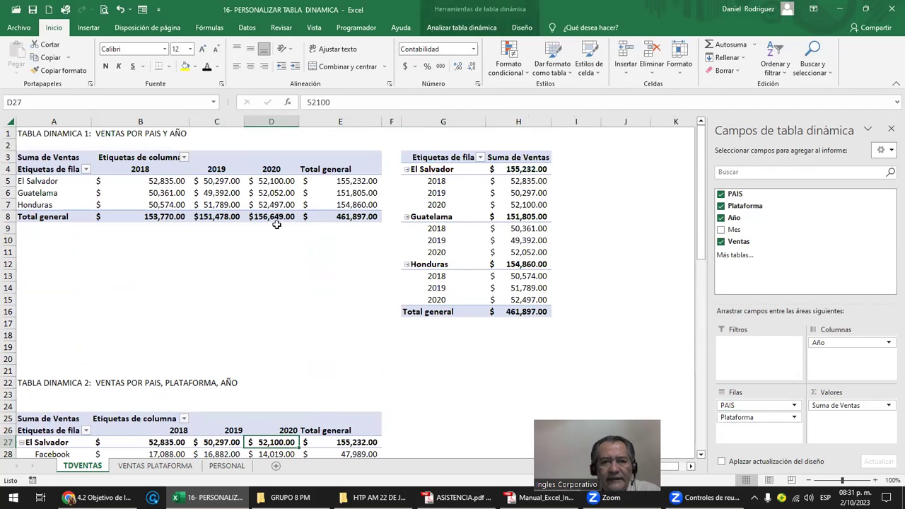
drag(299, 122, 312, 122)
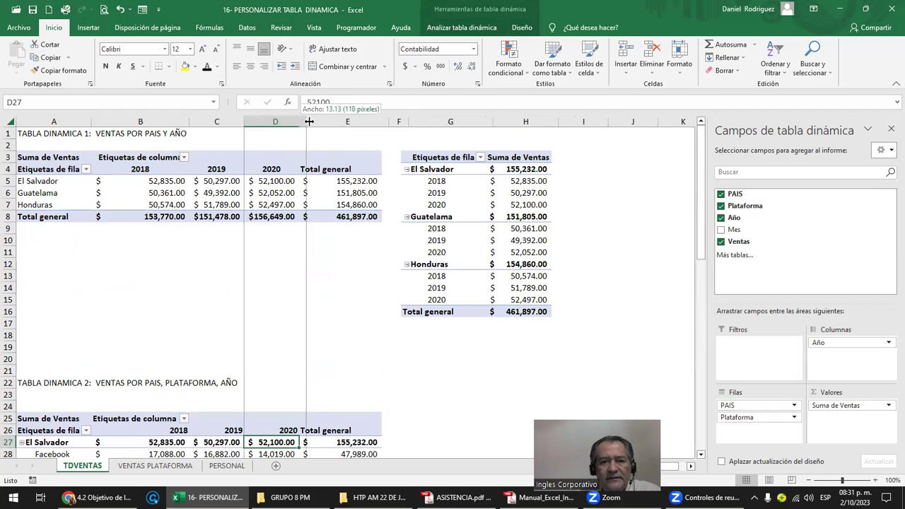
scroll(309, 201, down, 1)
scroll(309, 202, down, 3)
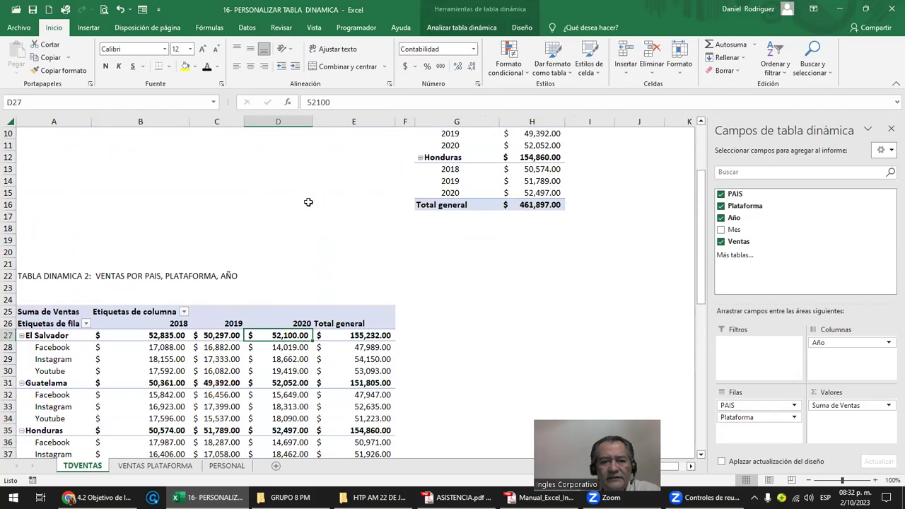
click(217, 337)
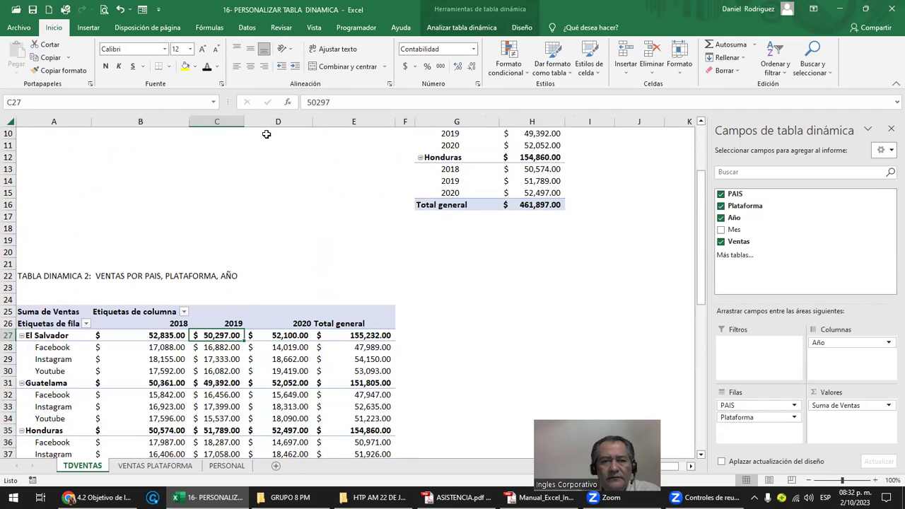
drag(242, 122, 265, 122)
scroll(466, 278, down, 3)
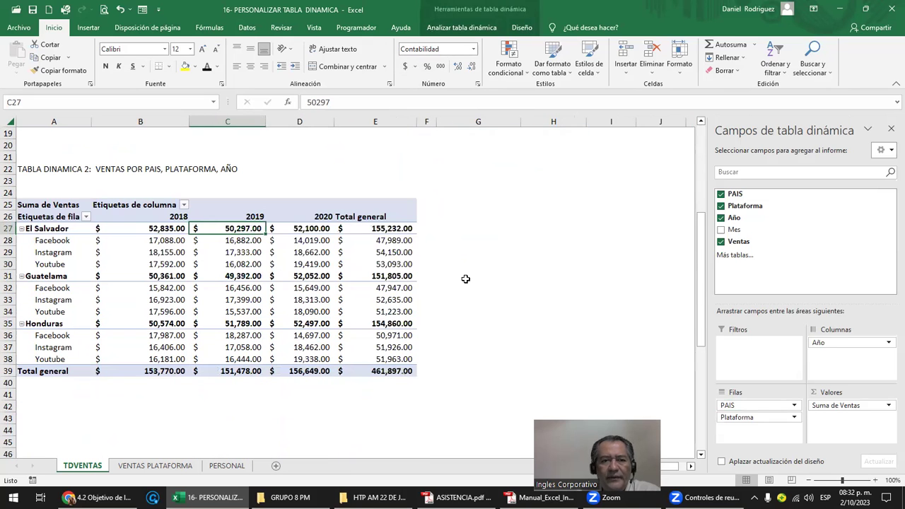
ctrl+scroll(465, 279, up, 1)
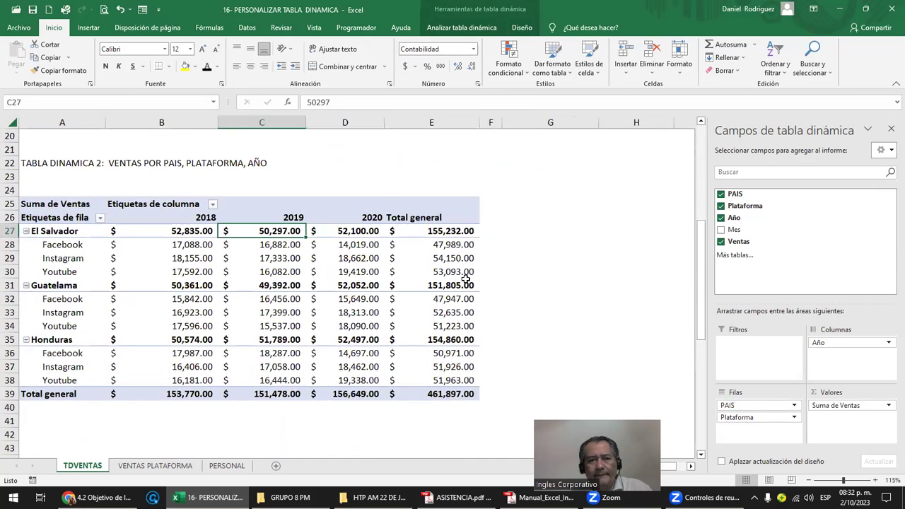
ctrl+scroll(465, 278, up, 1)
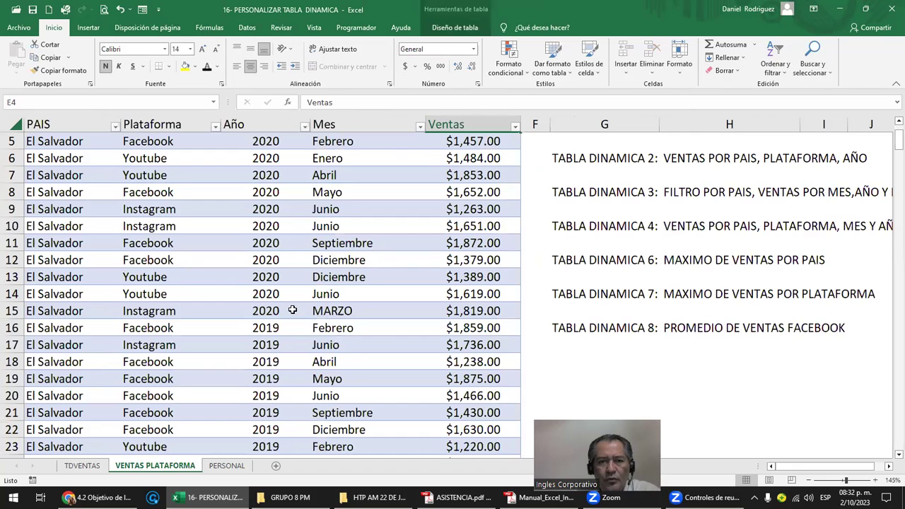
Copy the TABLA DINAMICA 3 title from the VENTAS PLATAFORMA sheet into cell A43 of TDVENTAS
click(172, 466)
click(602, 201)
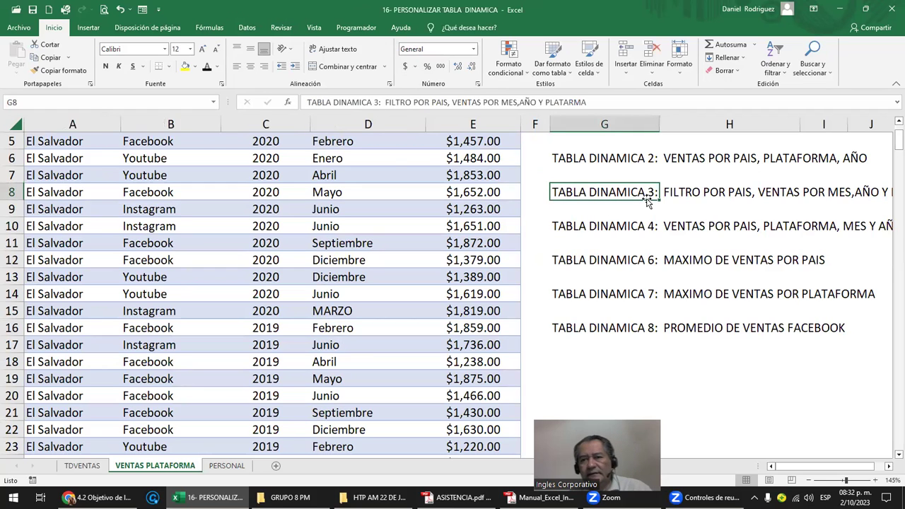
key(ctrl+c)
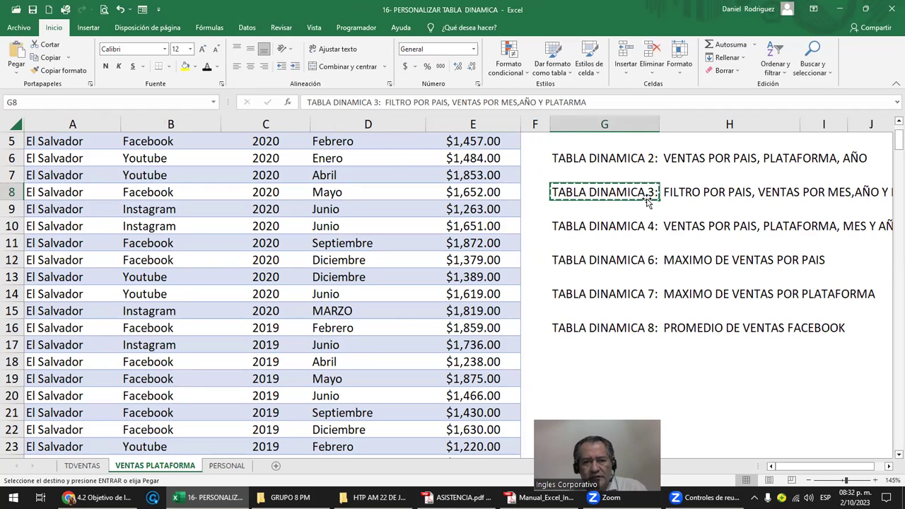
click(83, 465)
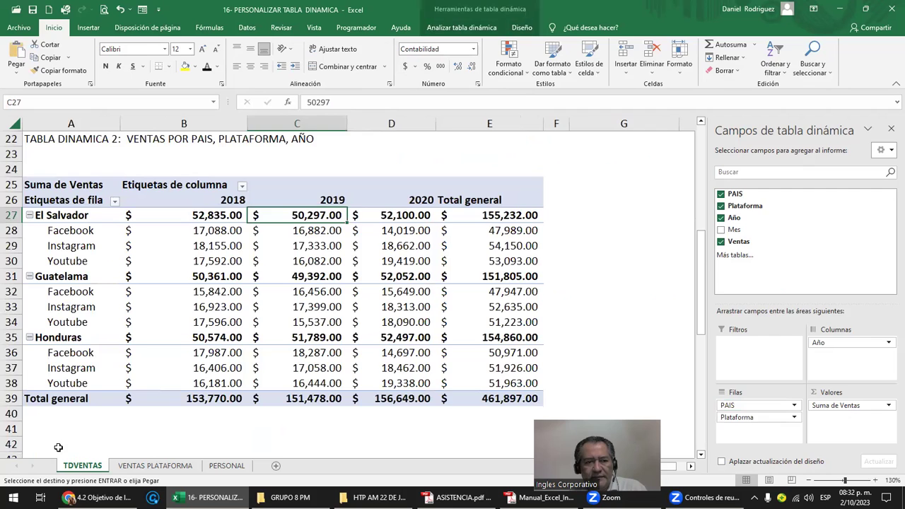
click(61, 449)
scroll(64, 439, down, 1)
scroll(63, 440, down, 2)
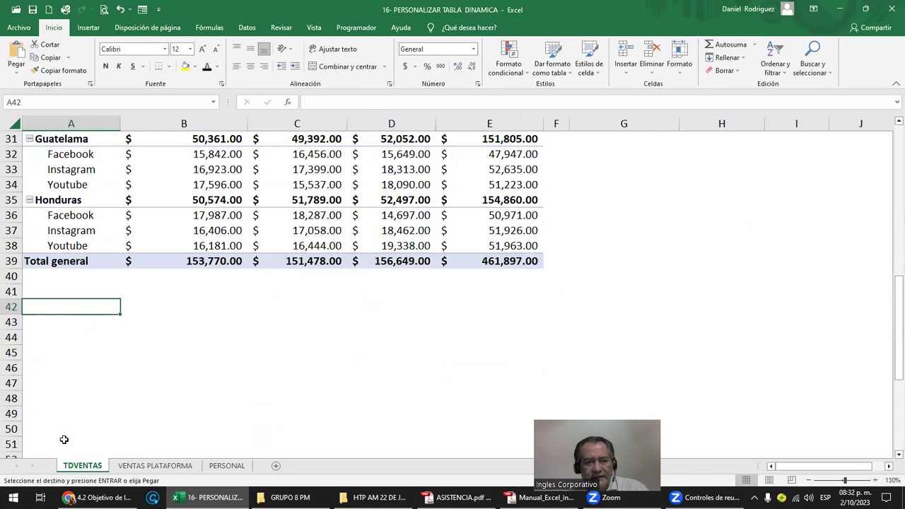
key(ctrl+v)
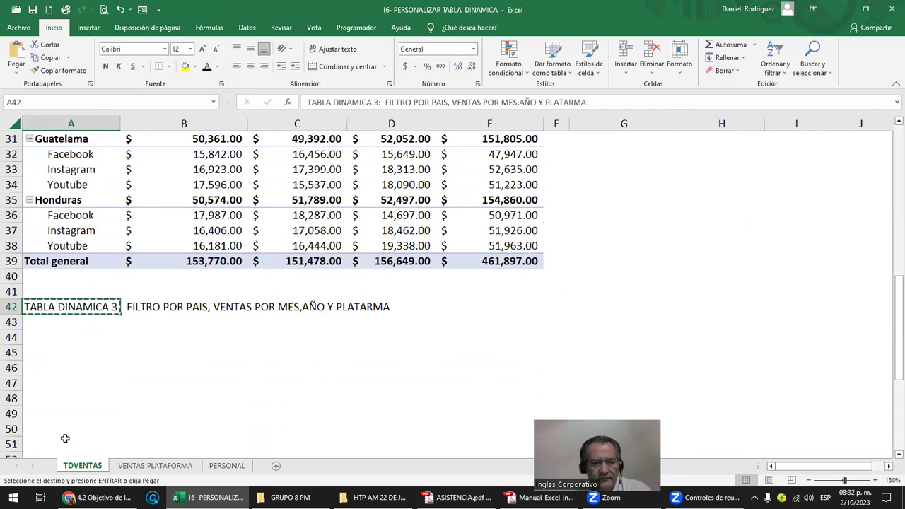
key(ctrl+z)
key(Down)
key(Return)
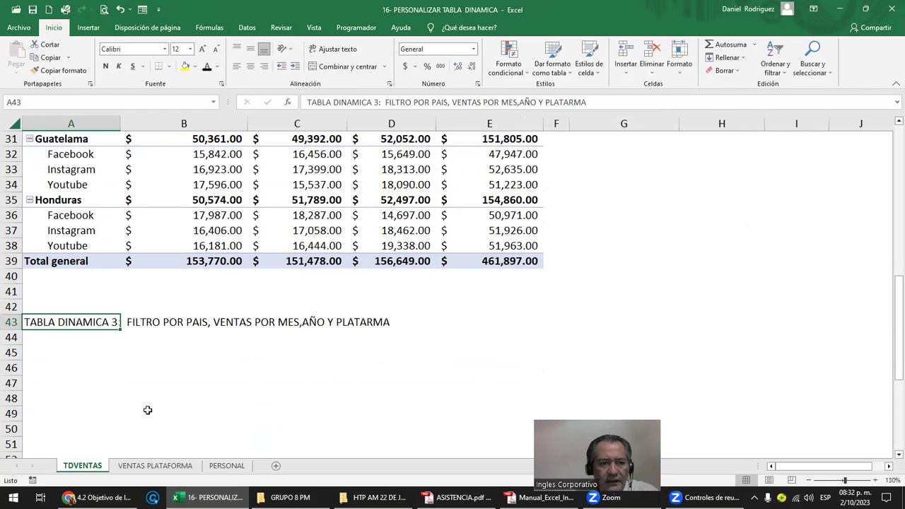
click(137, 396)
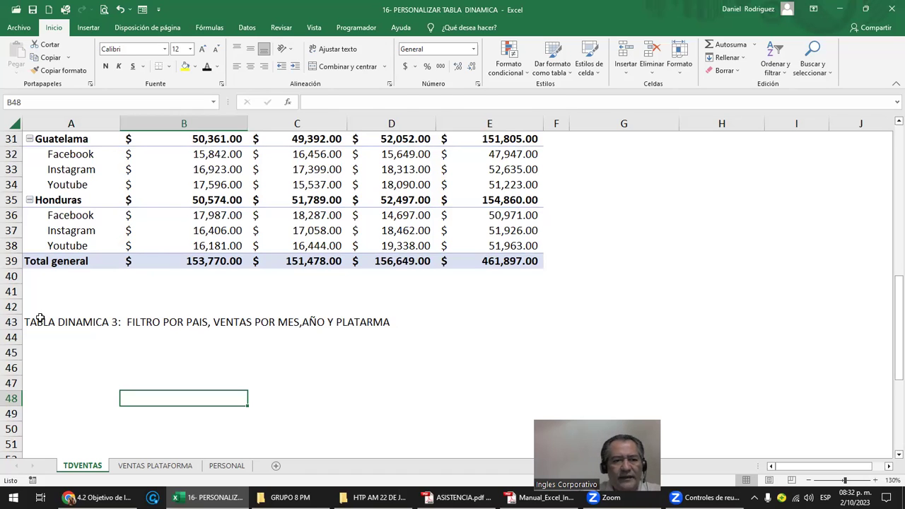
Fix the end of the A43 title so it reads PLATAFORMA
click(75, 321)
key(F2)
key(BackSpace)
key(BackSpace)
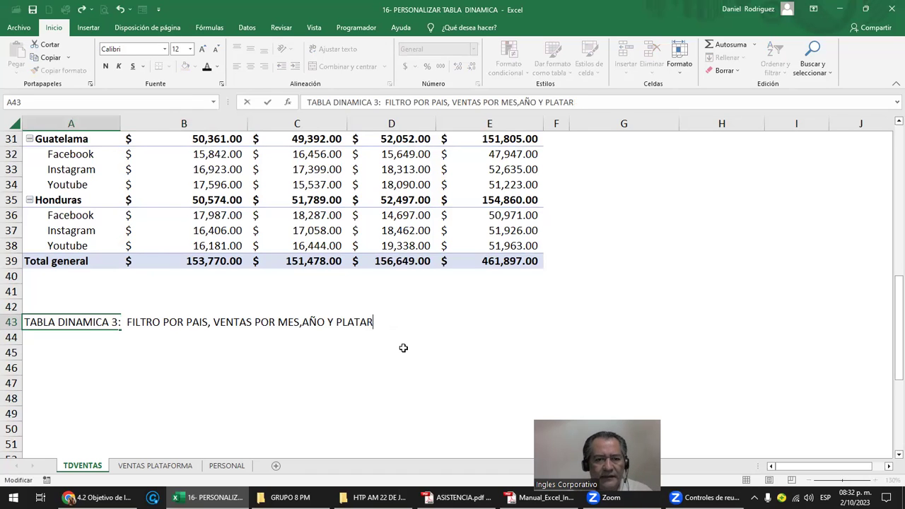
text(AFORMA)
key(Return)
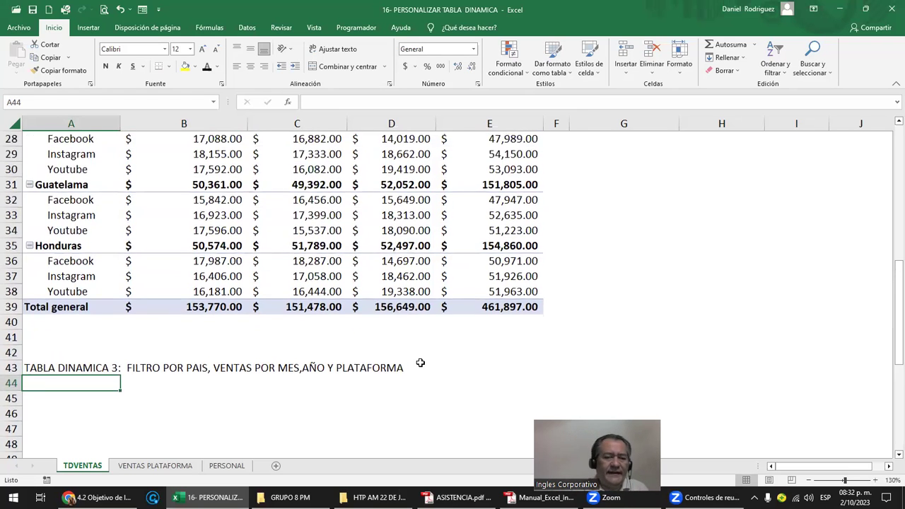
scroll(420, 363, up, 1)
scroll(420, 363, up, 3)
Copy the second pivot table (A25:E39) and paste it at A45
click(65, 214)
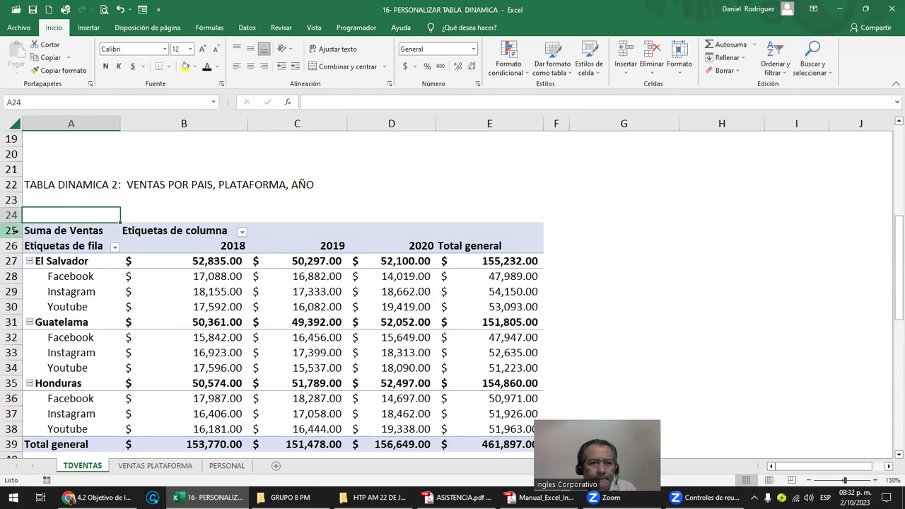
click(14, 230)
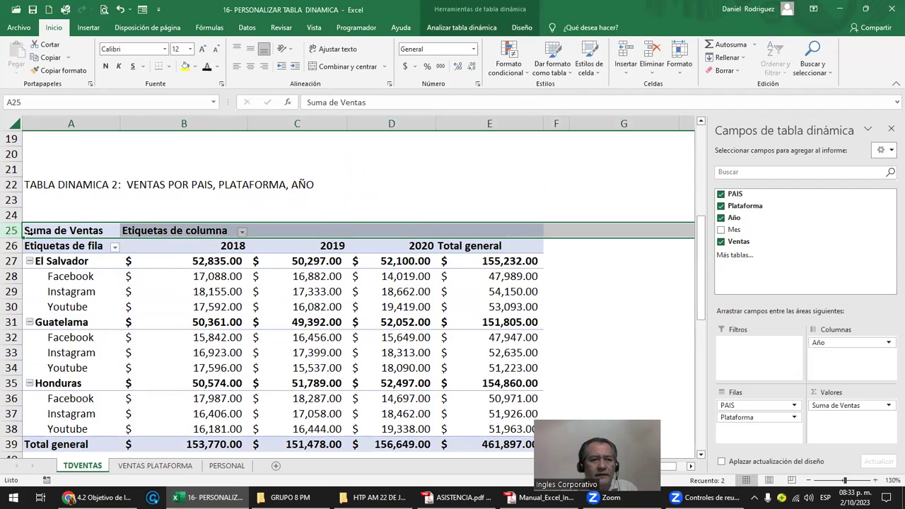
click(21, 231)
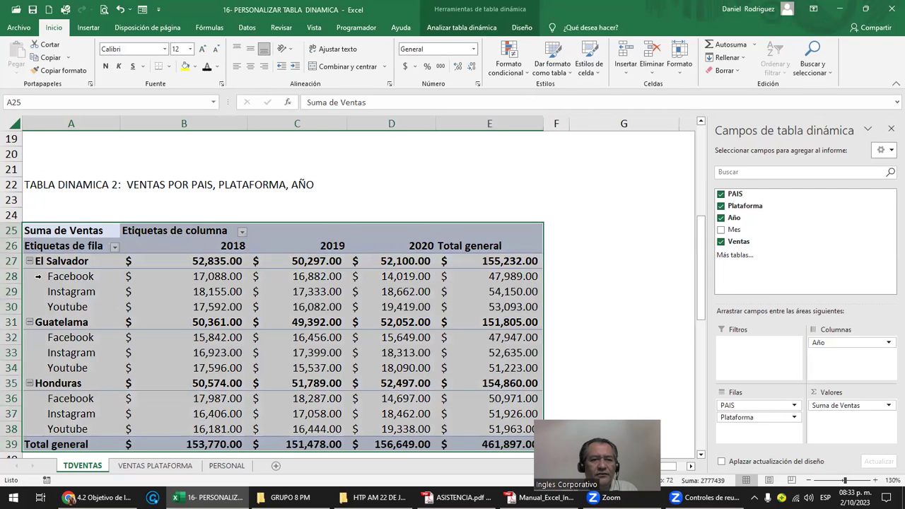
key(ctrl+c)
scroll(43, 300, down, 5)
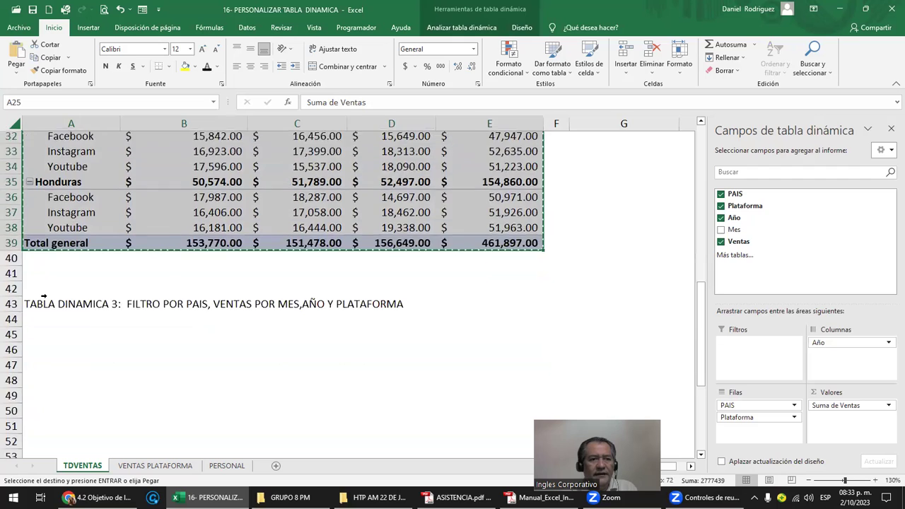
click(40, 309)
key(ctrl+v)
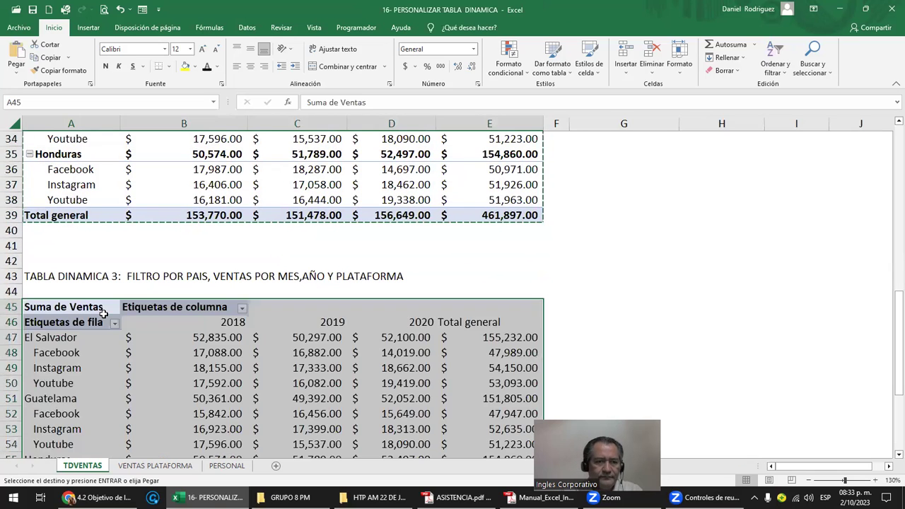
Remove Plataforma, PAIS, Año and Suma de Ventas from the copy, leaving it empty
drag(742, 417, 770, 281)
drag(768, 412, 798, 299)
drag(820, 342, 822, 309)
drag(848, 405, 840, 287)
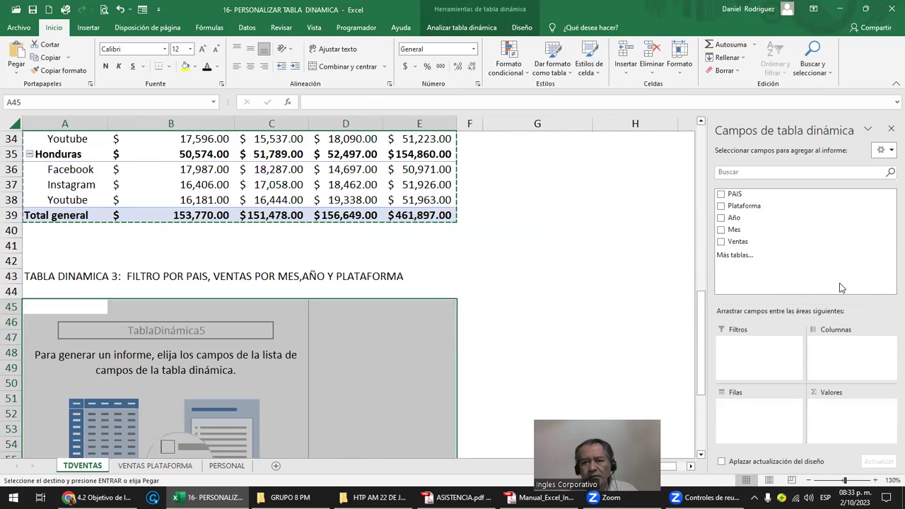
click(505, 283)
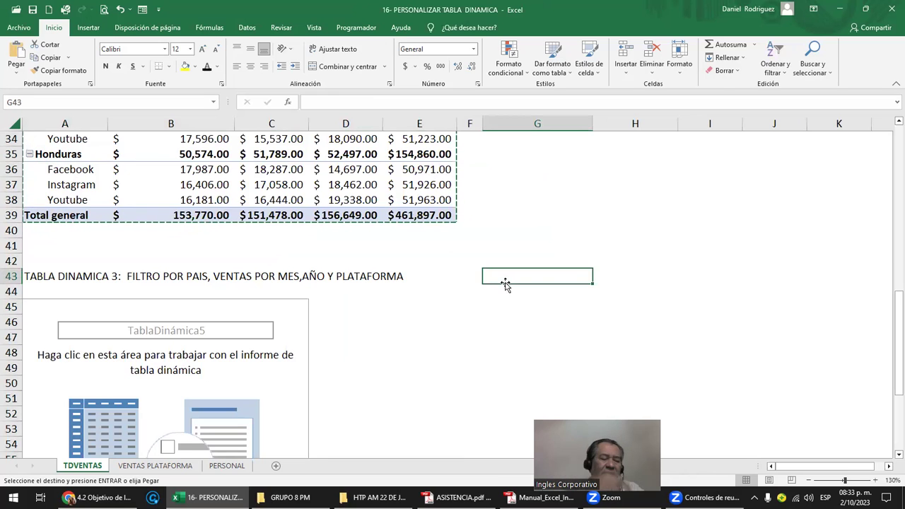
Try adding PAIS as the filter, cancelling the prompt to replace the title above
scroll(134, 244, down, 2)
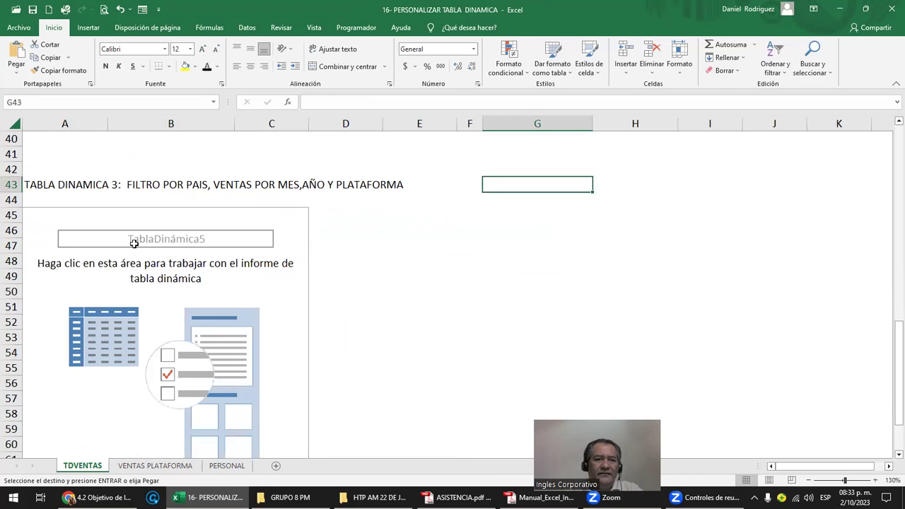
click(113, 225)
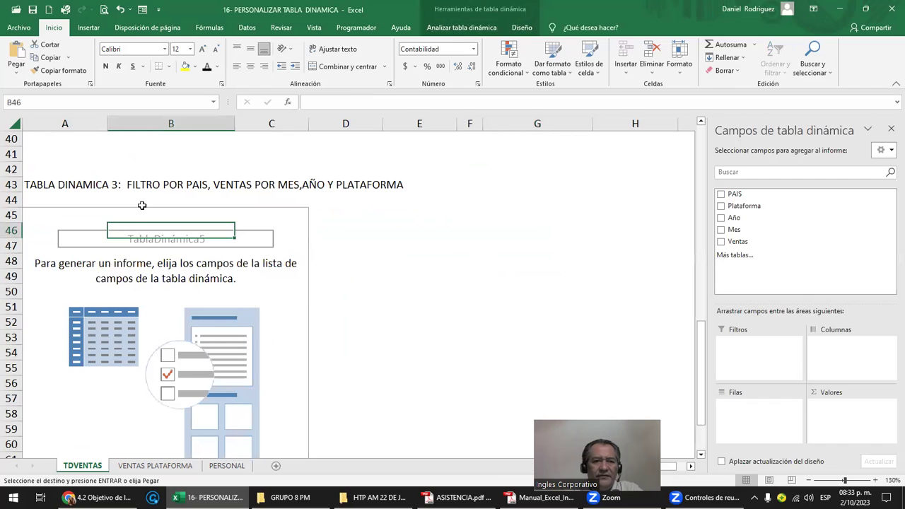
drag(732, 193, 753, 354)
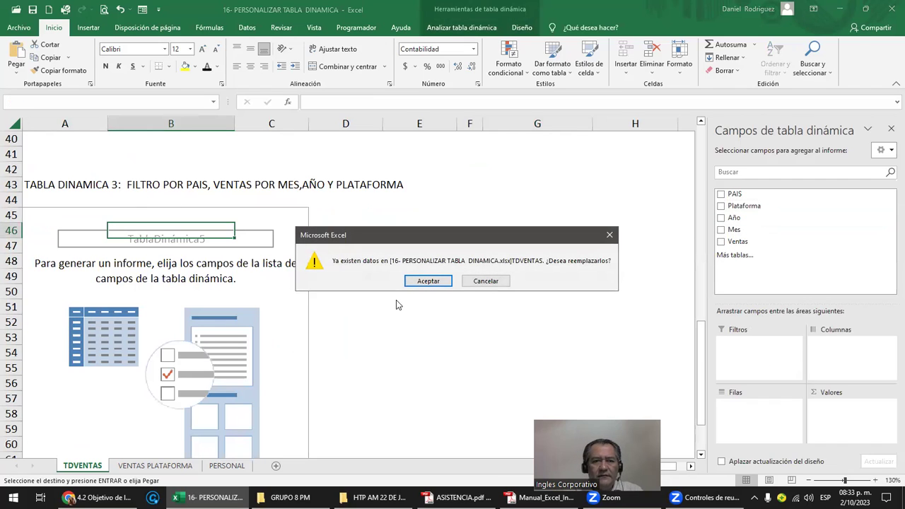
click(481, 281)
Sum Ventas in TablaDinámica5 and add a PAIS filter, letting it overwrite the A43 title
click(462, 281)
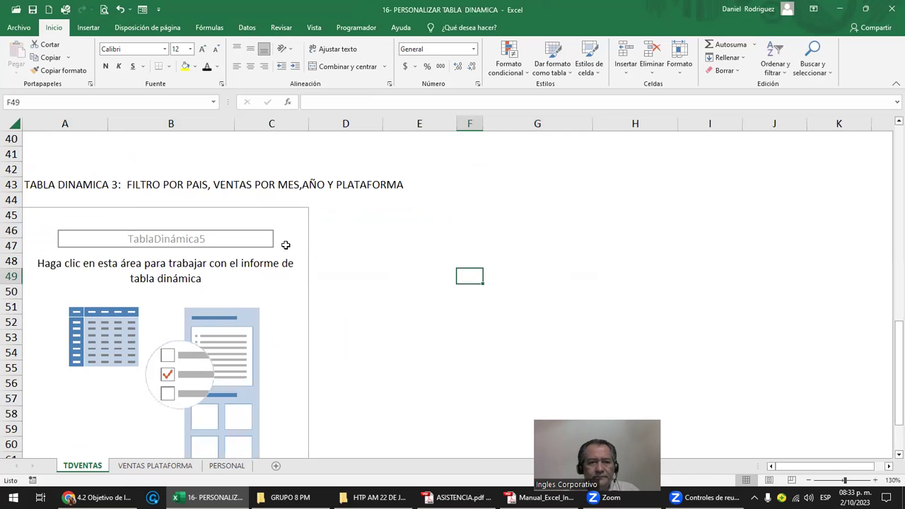
click(236, 217)
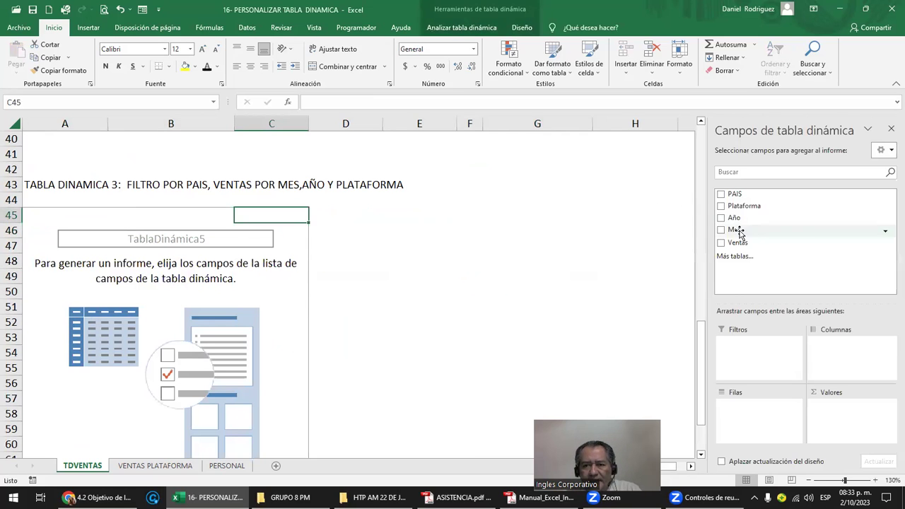
drag(736, 241, 826, 398)
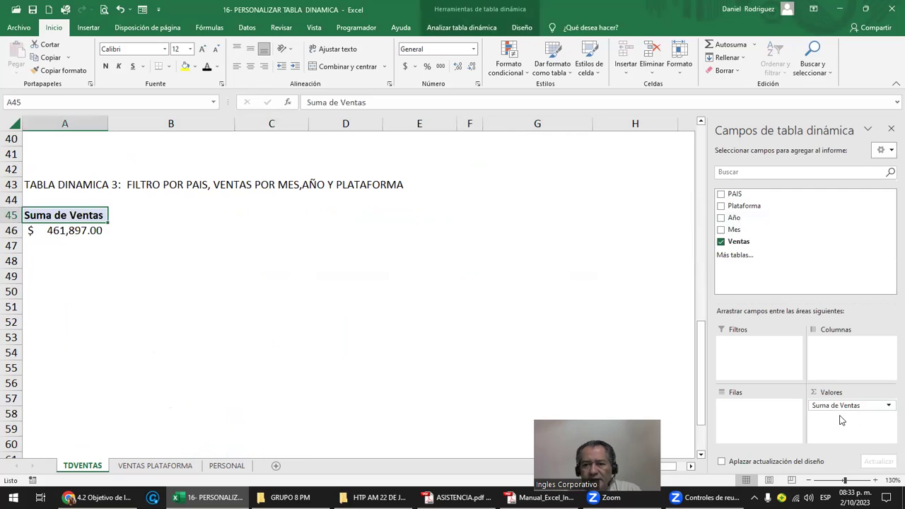
drag(734, 194, 754, 354)
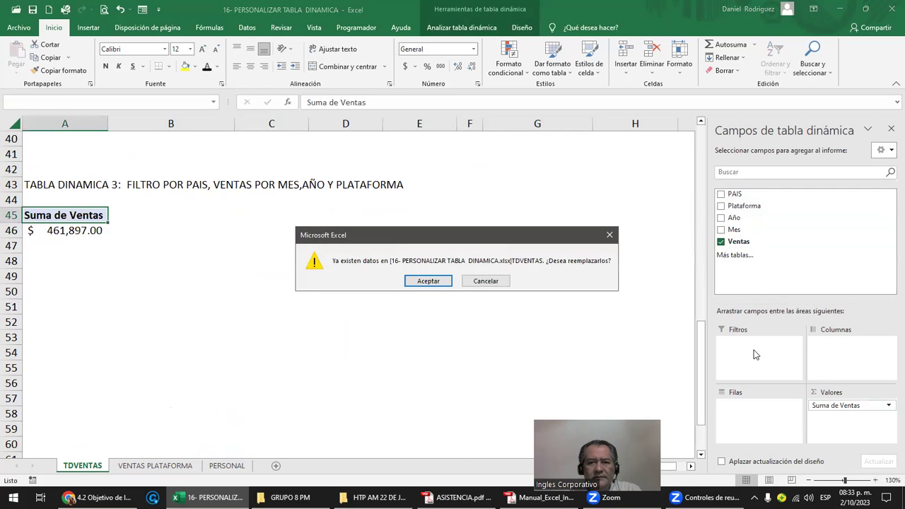
click(429, 280)
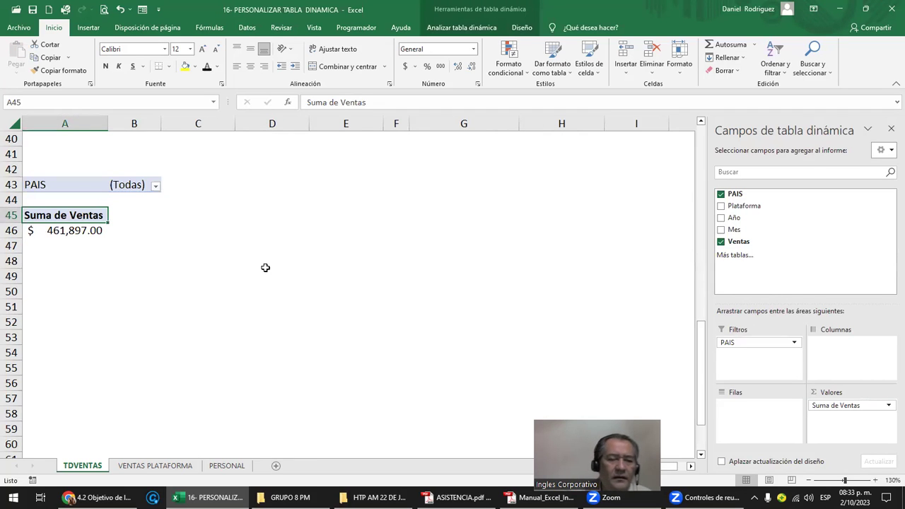
scroll(264, 266, up, 3)
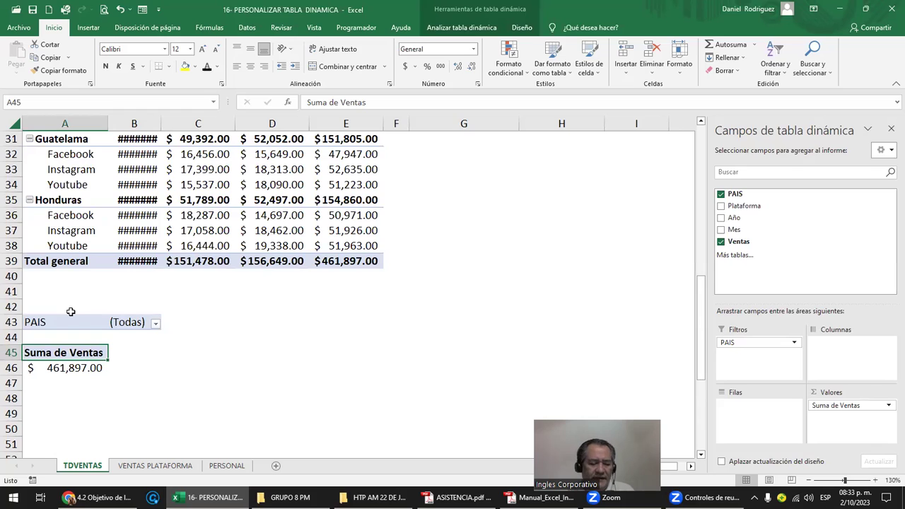
Undo the PAIS filter to restore the A43 title, then insert two blank rows at 44–45
key(ctrl+z)
key(ctrl+z)
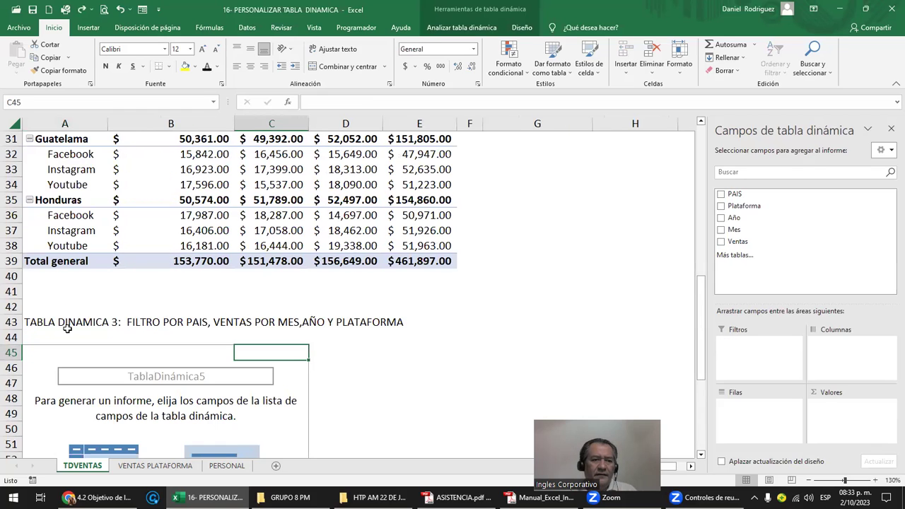
click(11, 337)
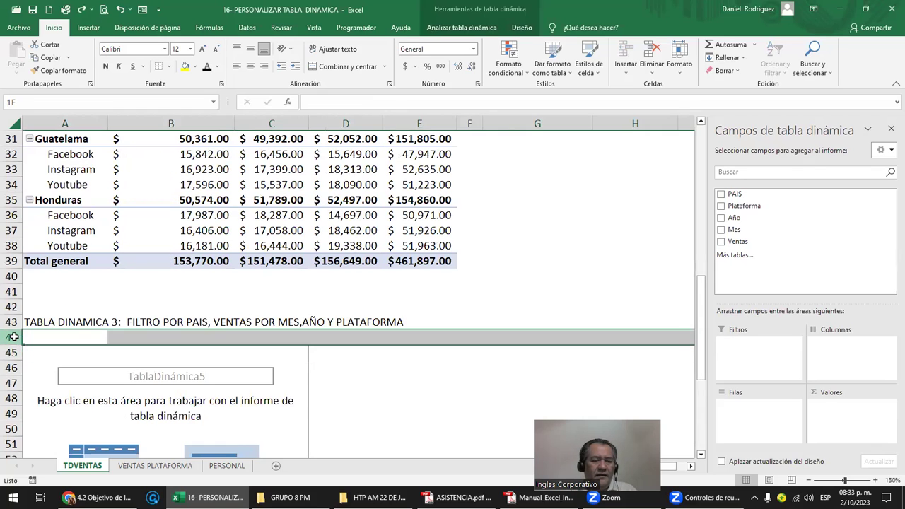
drag(11, 337, 12, 353)
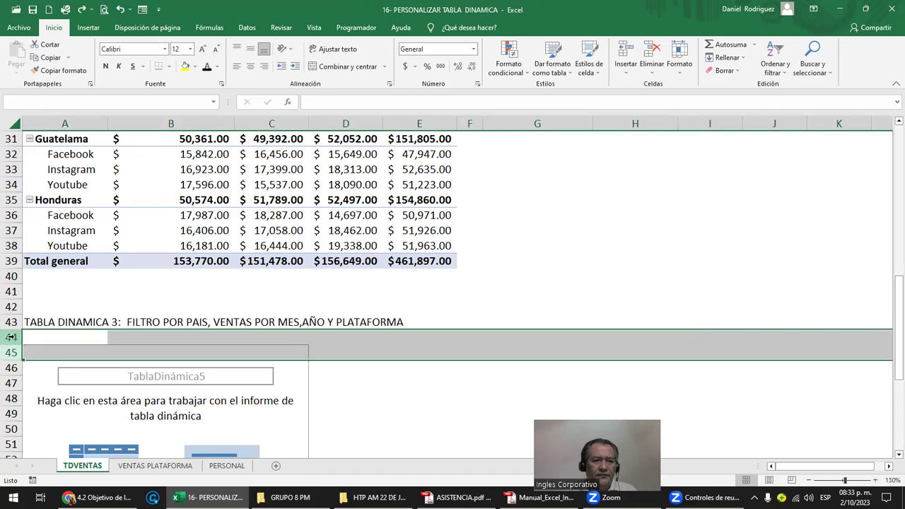
right_click(11, 337)
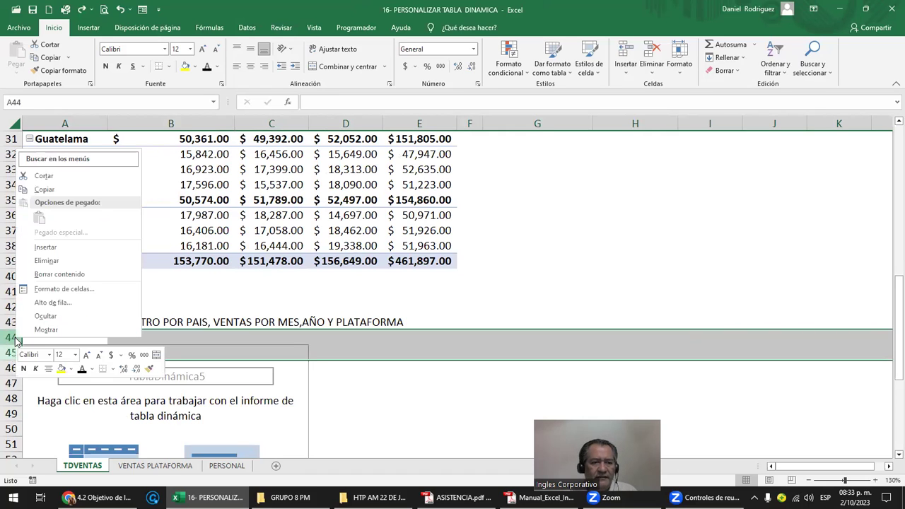
click(88, 254)
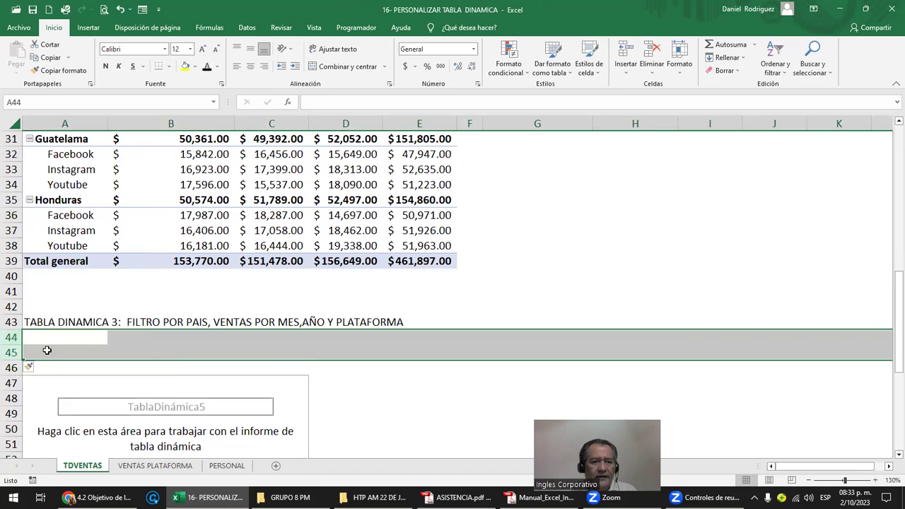
click(41, 338)
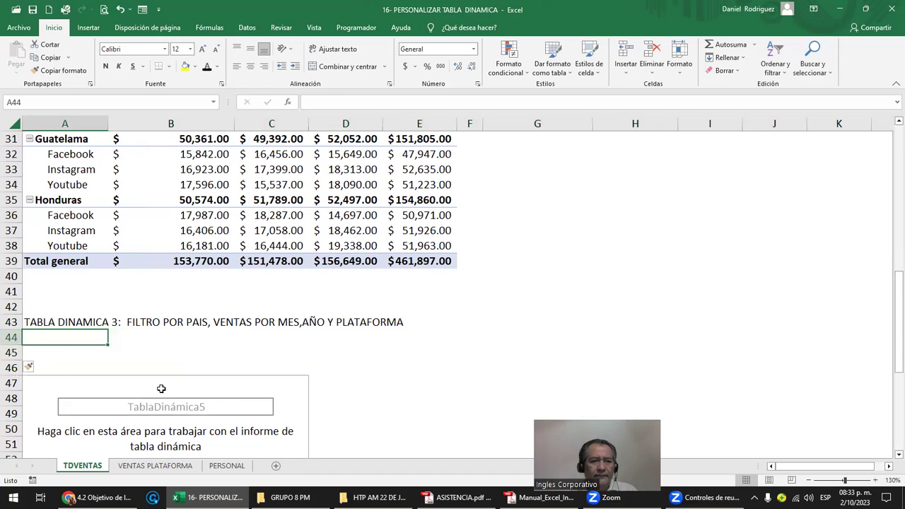
Add PAIS as the report filter of the empty pivot table
right_click(11, 352)
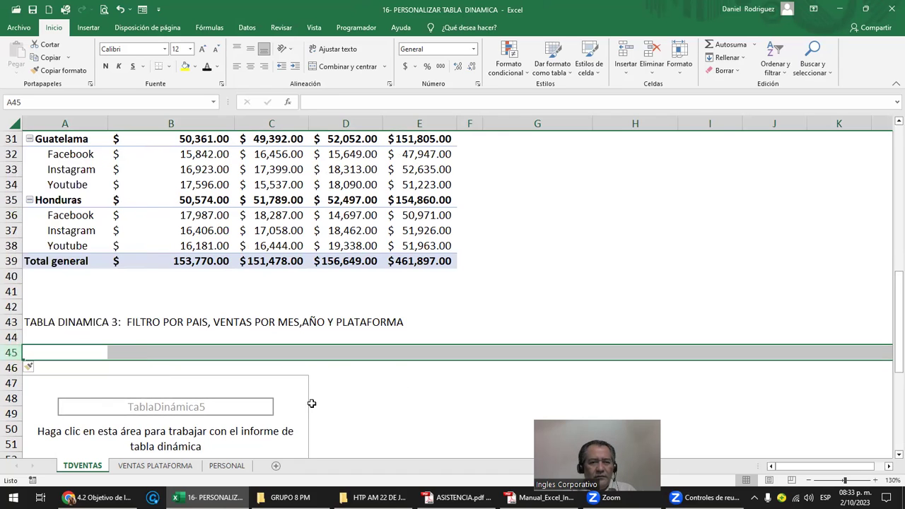
click(291, 398)
drag(734, 194, 758, 354)
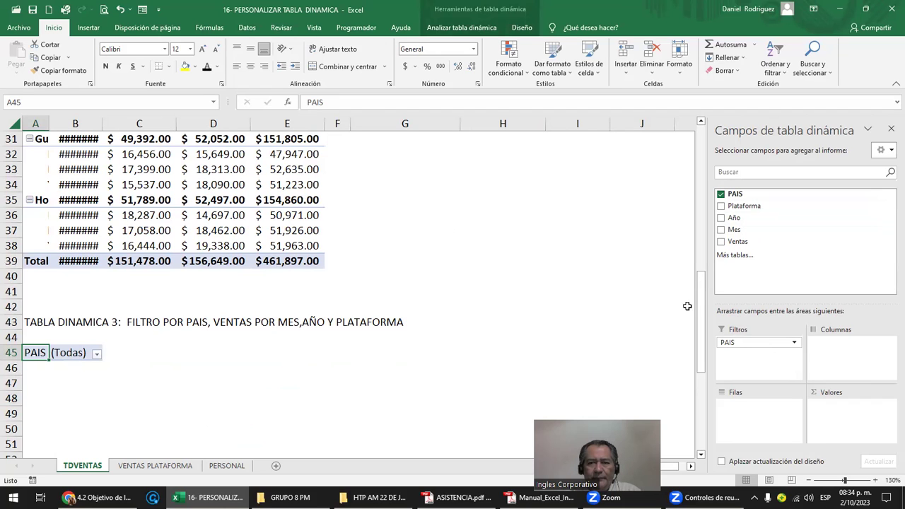
Sum Ventas in TablaDinámica5 with rows nested Mes, then Año, then Plataforma
mouse_move(739, 241)
mouse_down()
mouse_move(820, 342)
mouse_move(852, 410)
mouse_up()
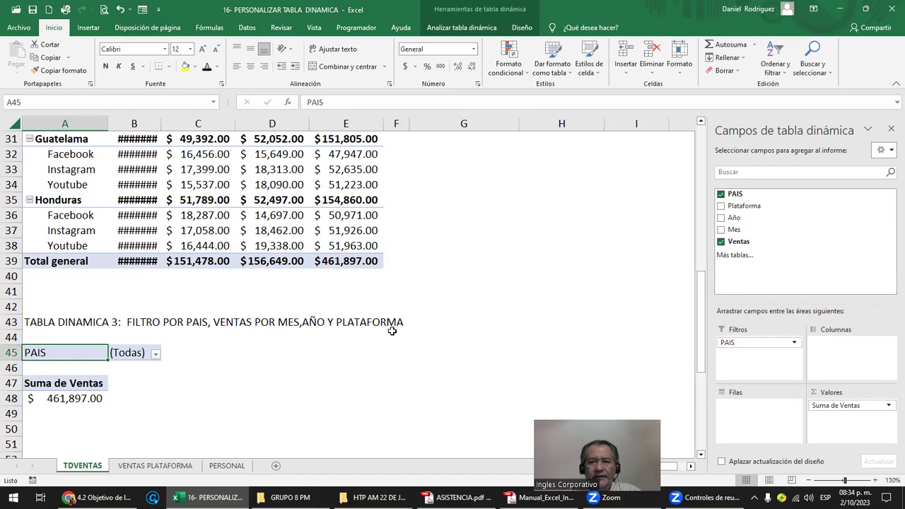
drag(742, 207, 758, 410)
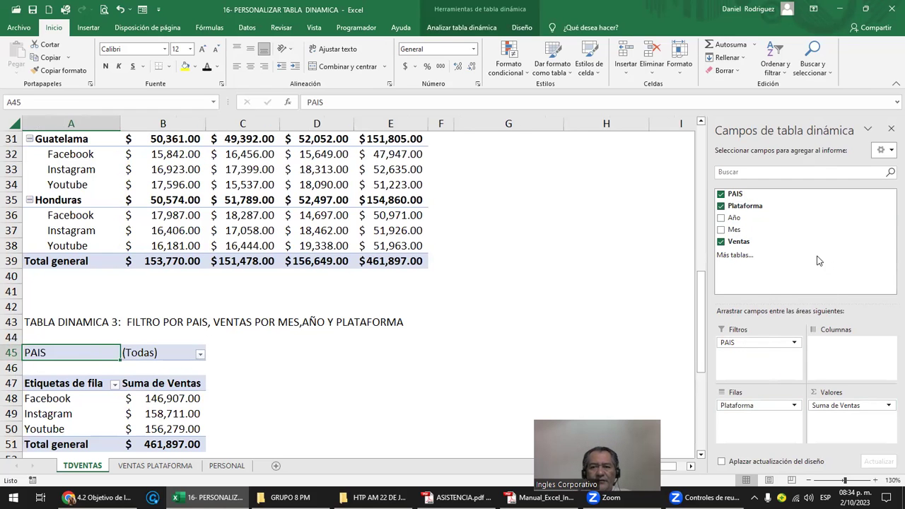
drag(758, 411, 818, 261)
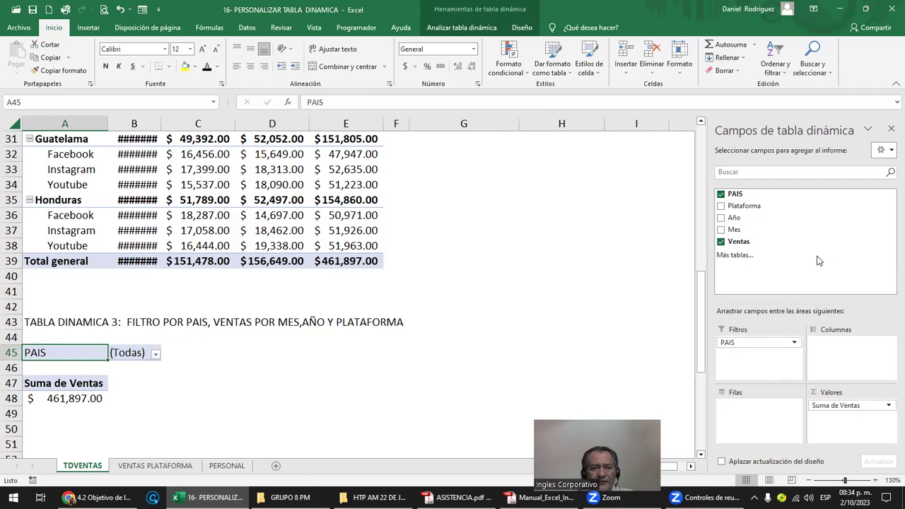
mouse_move(735, 229)
mouse_down()
mouse_move(749, 340)
mouse_move(744, 414)
mouse_up()
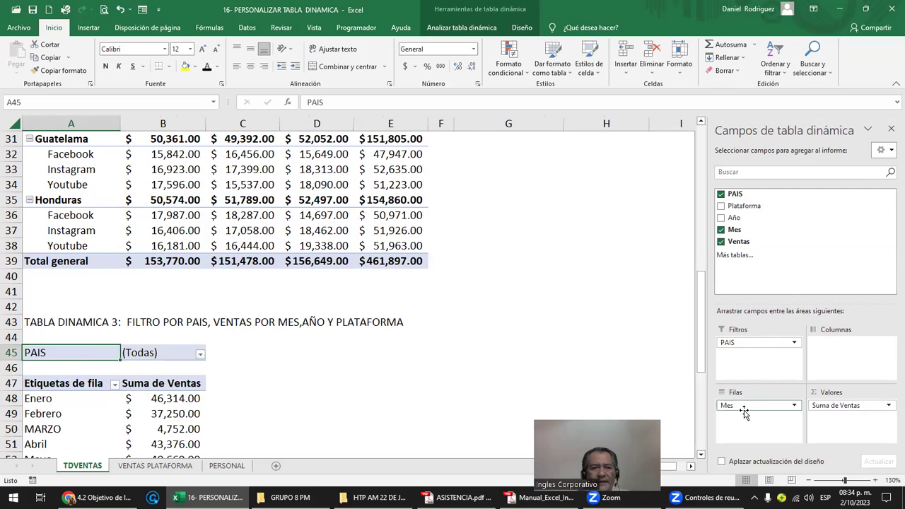
drag(734, 217, 741, 418)
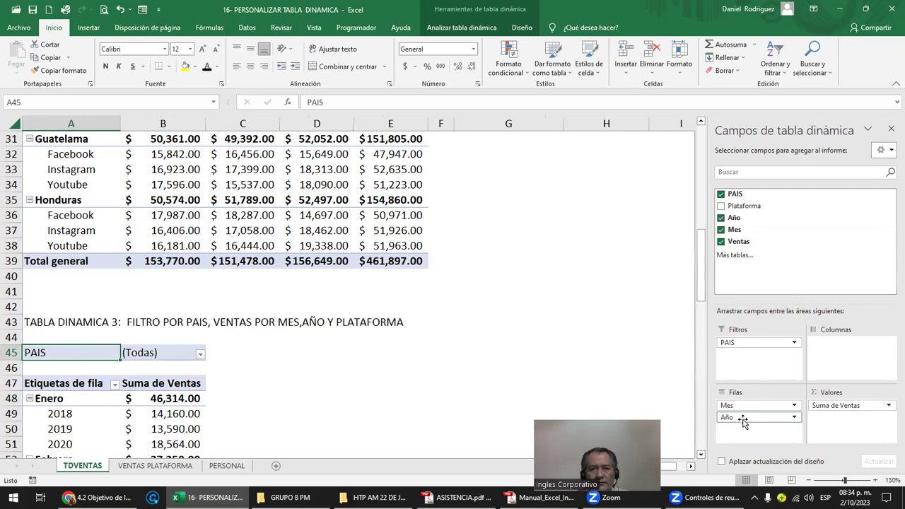
mouse_move(739, 205)
mouse_down()
mouse_move(765, 378)
mouse_move(753, 429)
mouse_up()
scroll(202, 347, down, 2)
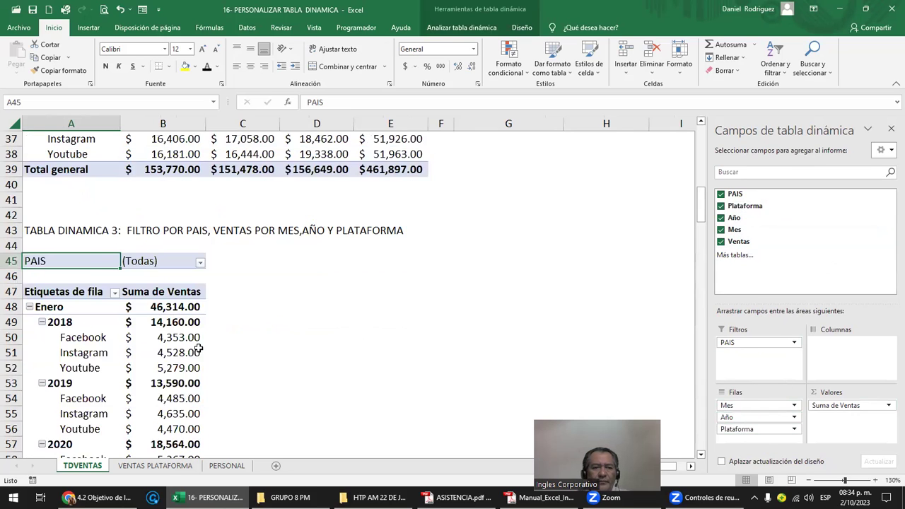
scroll(201, 347, down, 1)
scroll(205, 347, down, 1)
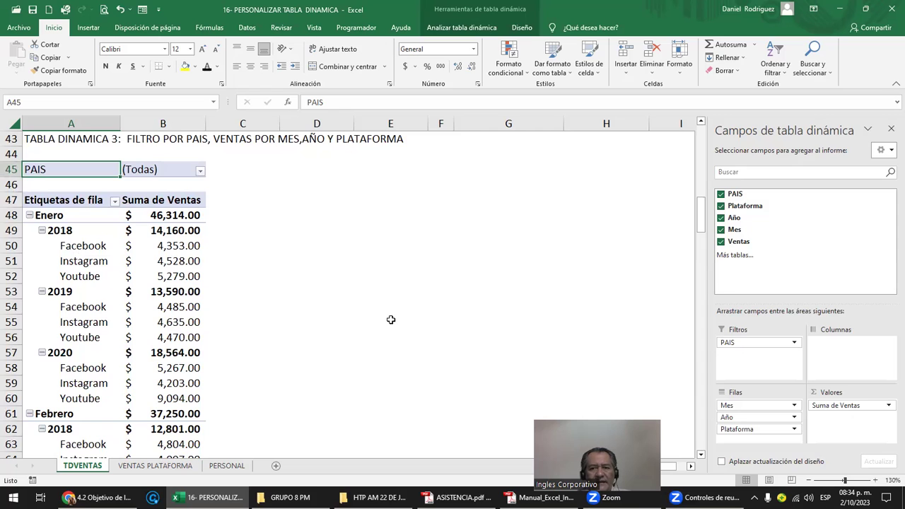
Move Año into the columns and collapse the Enero through Abril groups
drag(750, 418, 856, 349)
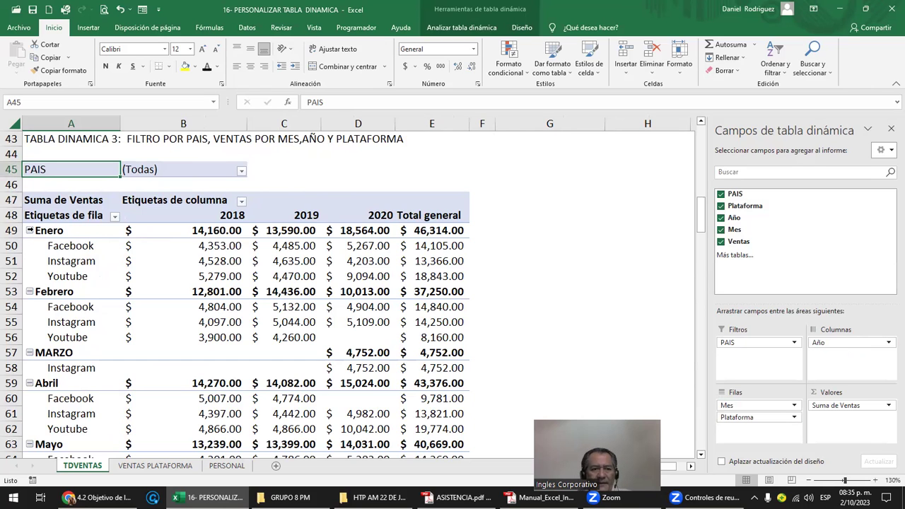
click(30, 231)
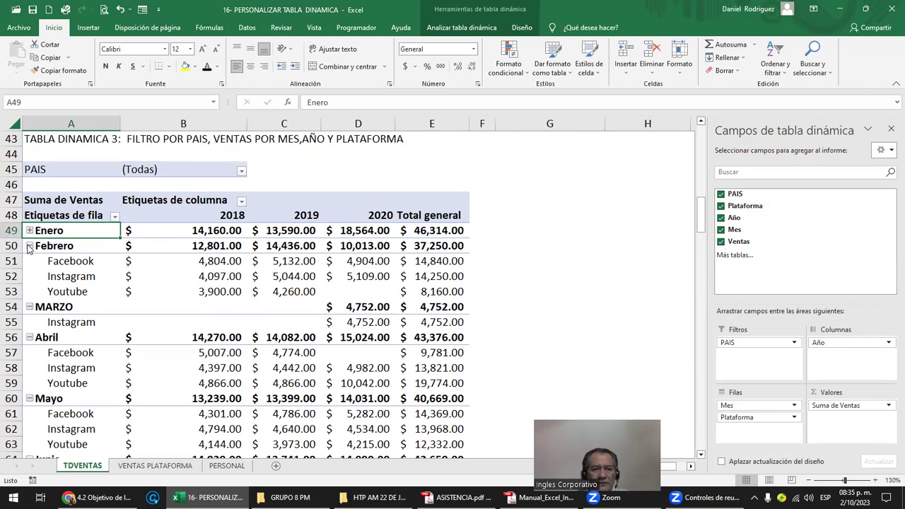
click(30, 246)
click(28, 263)
click(29, 262)
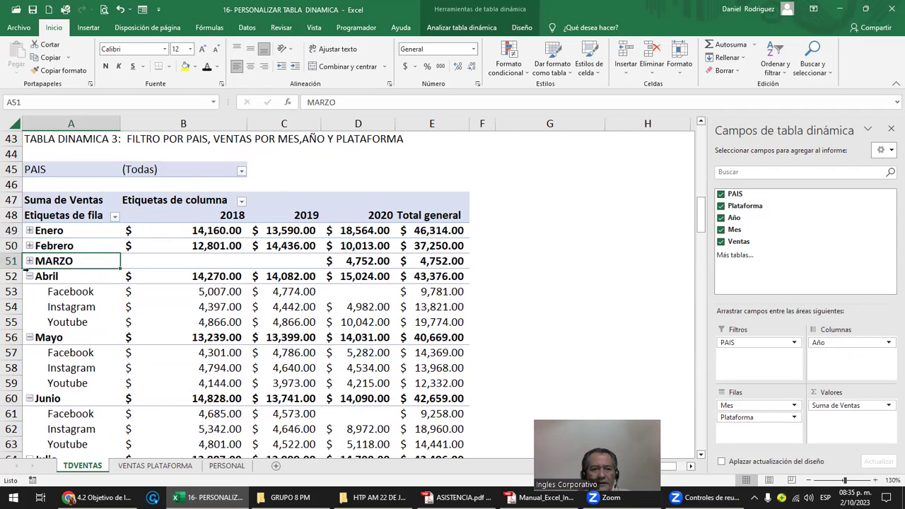
click(29, 276)
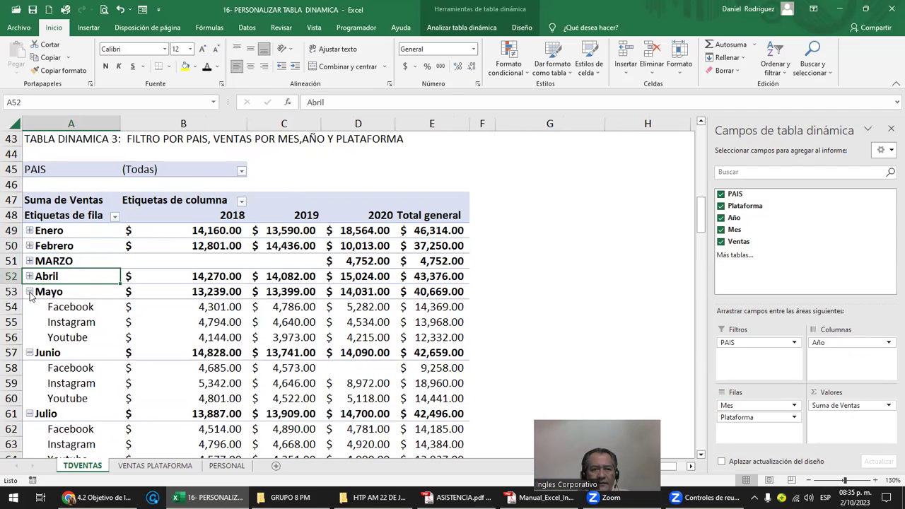
Collapse the remaining month groups, Mayo through Diciembre
click(29, 292)
click(29, 307)
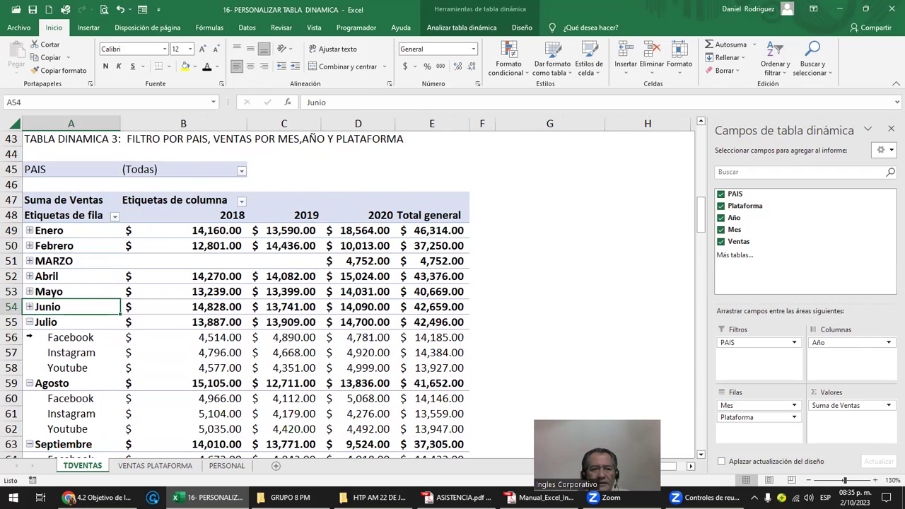
click(29, 323)
click(29, 337)
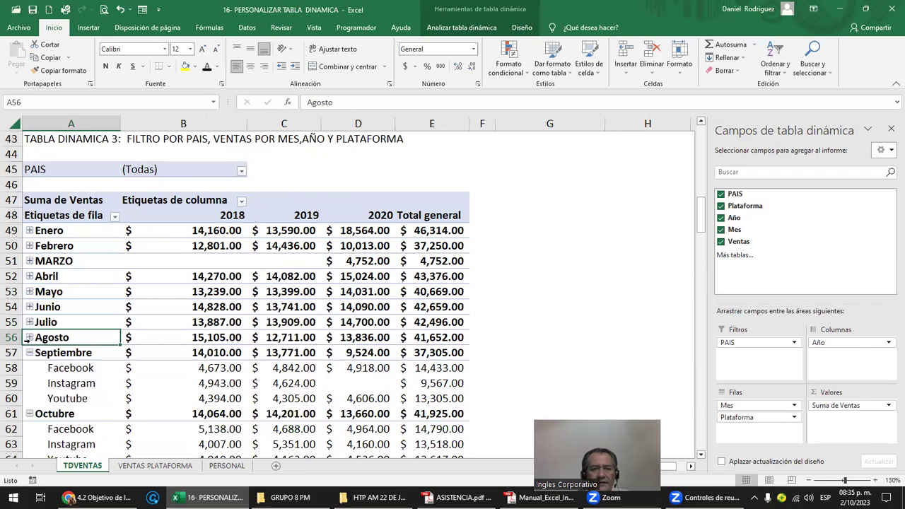
click(29, 353)
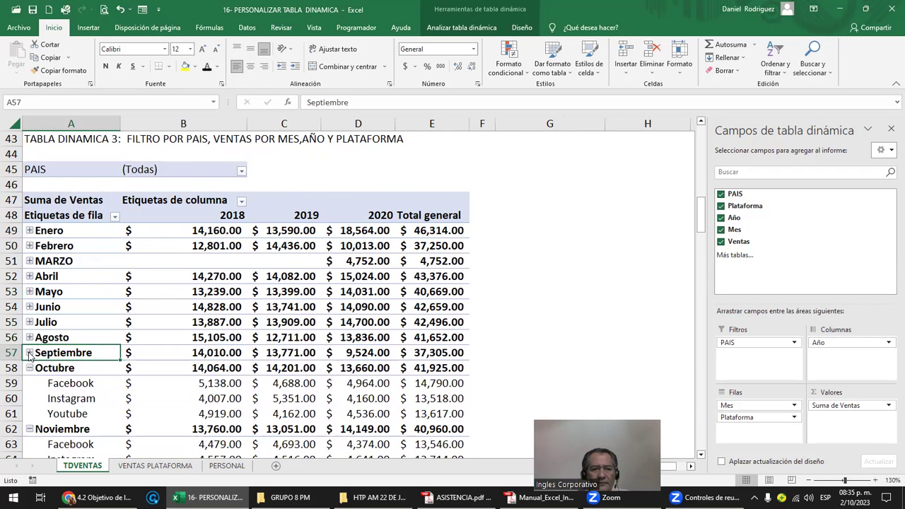
click(29, 368)
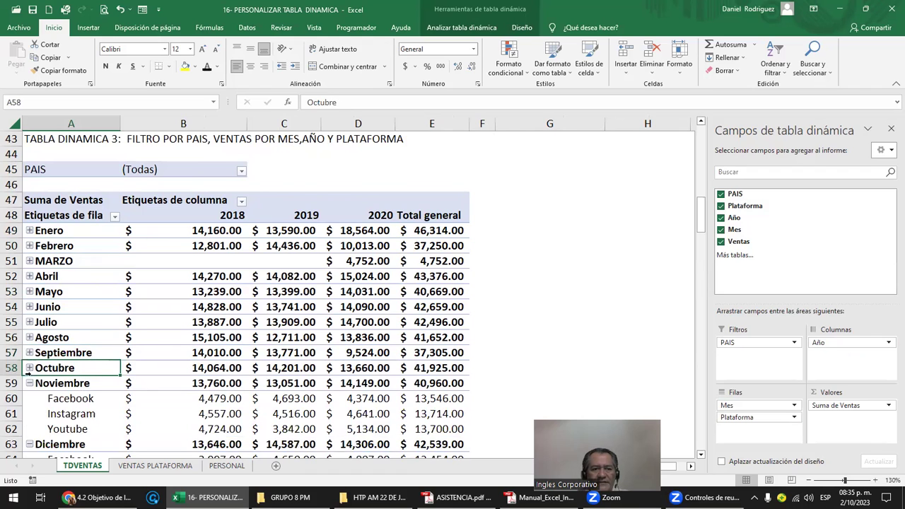
click(29, 383)
click(29, 399)
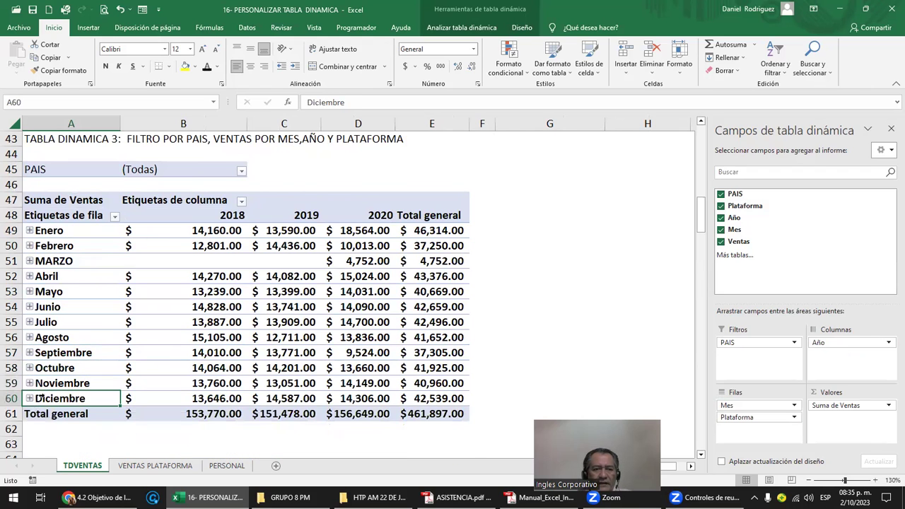
Expand and re-collapse MARZO to show its empty 2018 and 2019 cells
drag(217, 261, 290, 263)
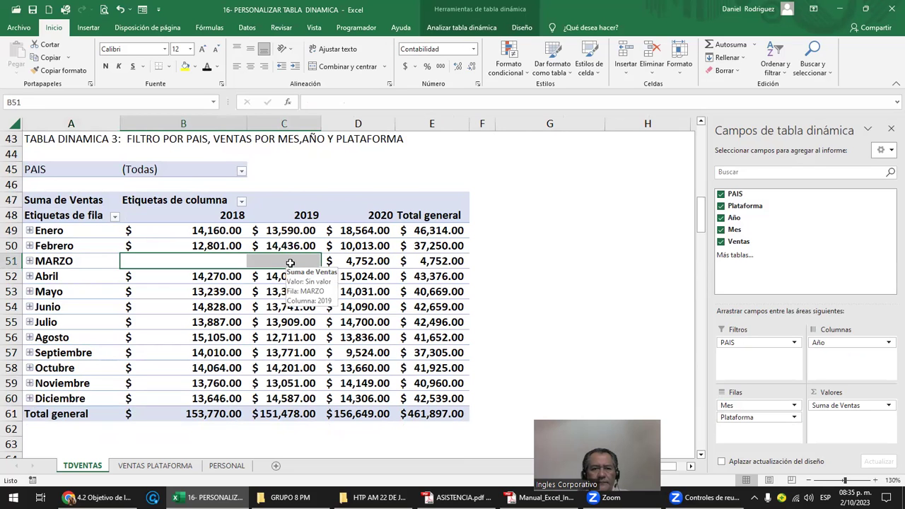
click(29, 260)
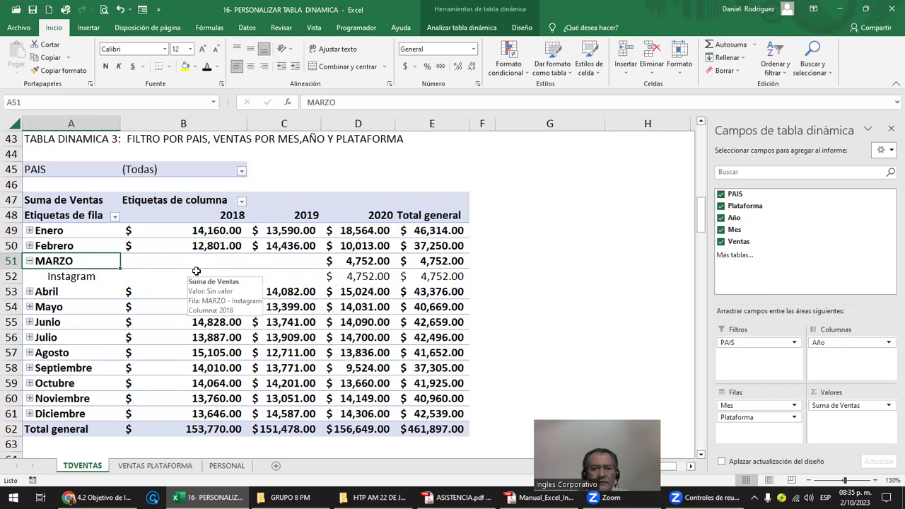
drag(195, 270, 283, 275)
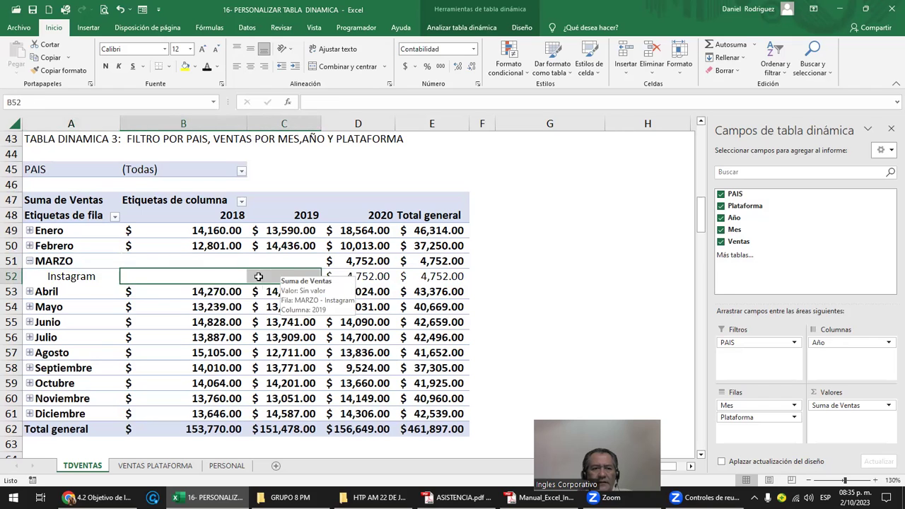
click(29, 261)
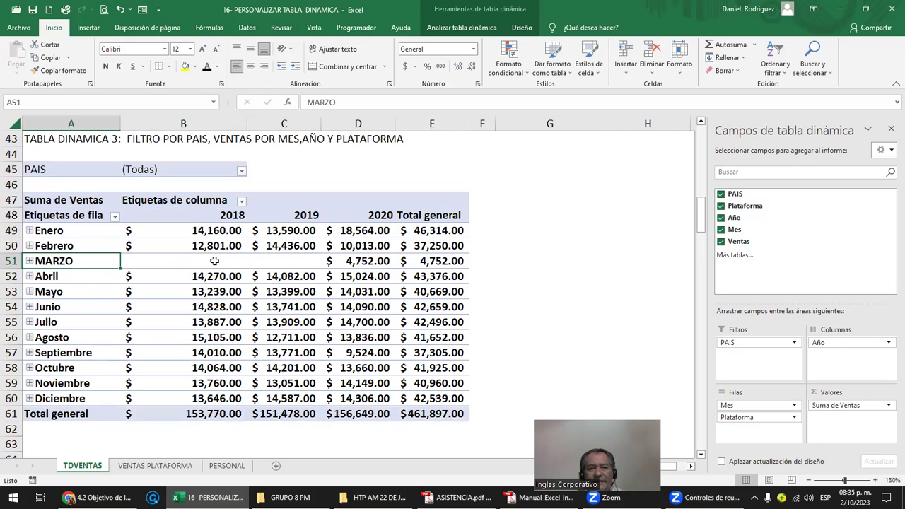
drag(214, 261, 279, 258)
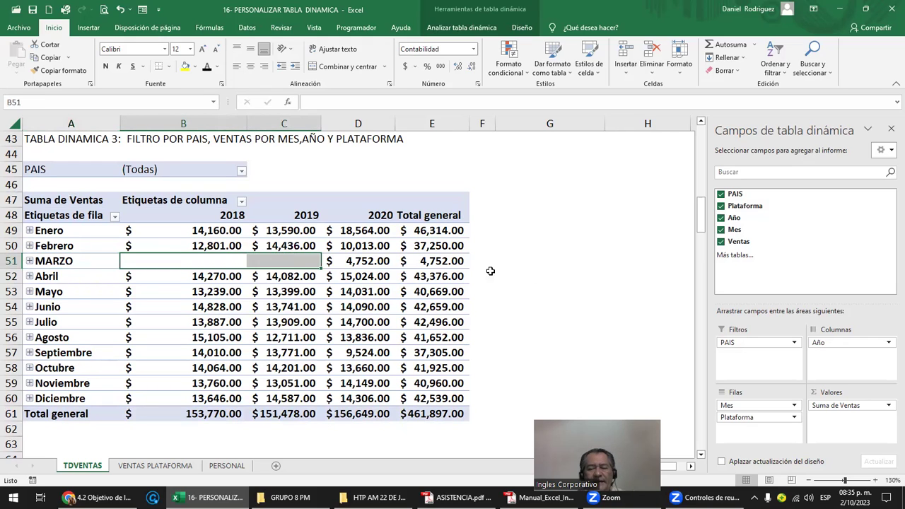
Leave Enero expanded into its Facebook, Instagram and Youtube rows
click(30, 232)
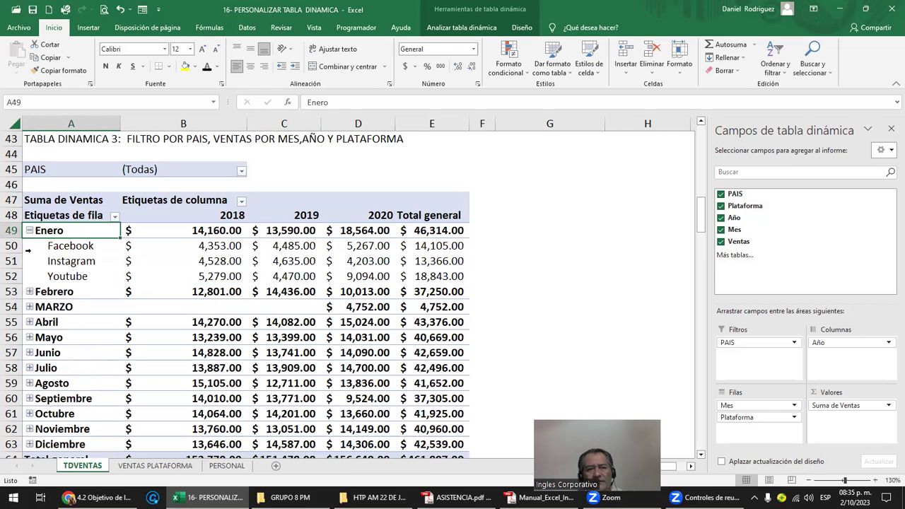
click(30, 231)
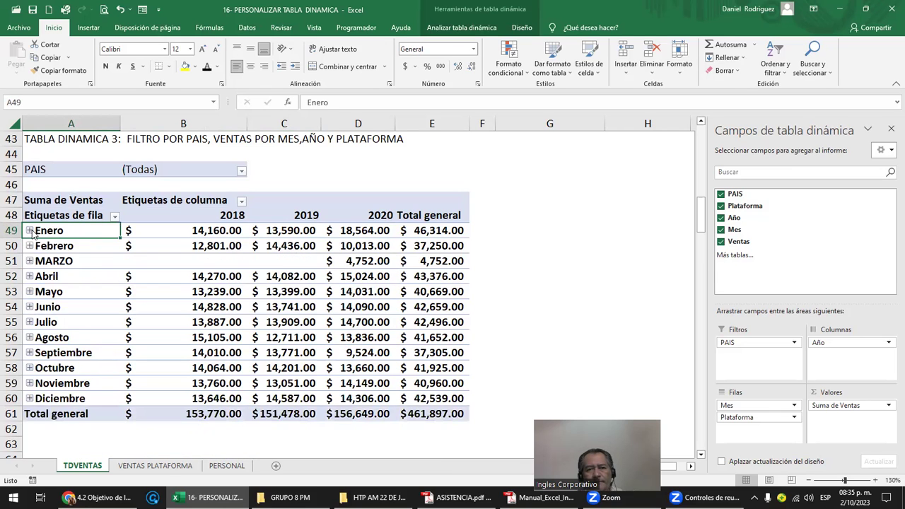
click(30, 231)
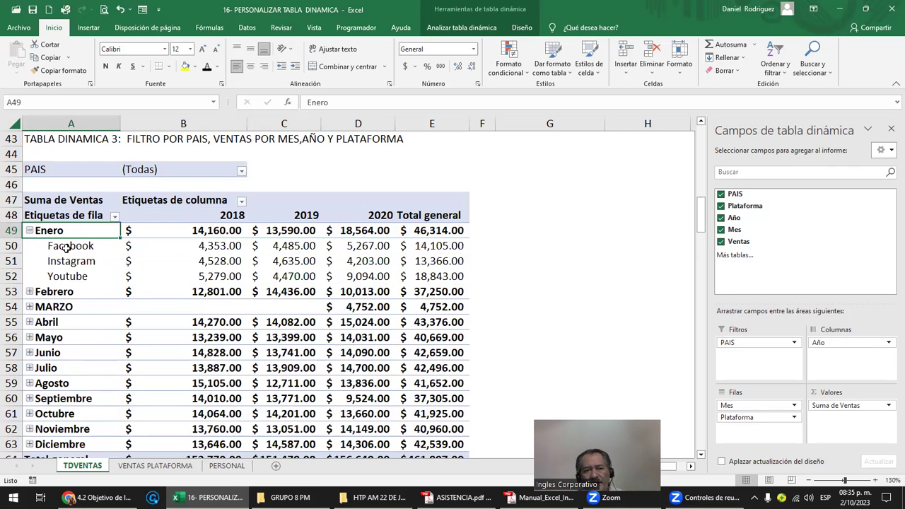
scroll(167, 223, up, 2)
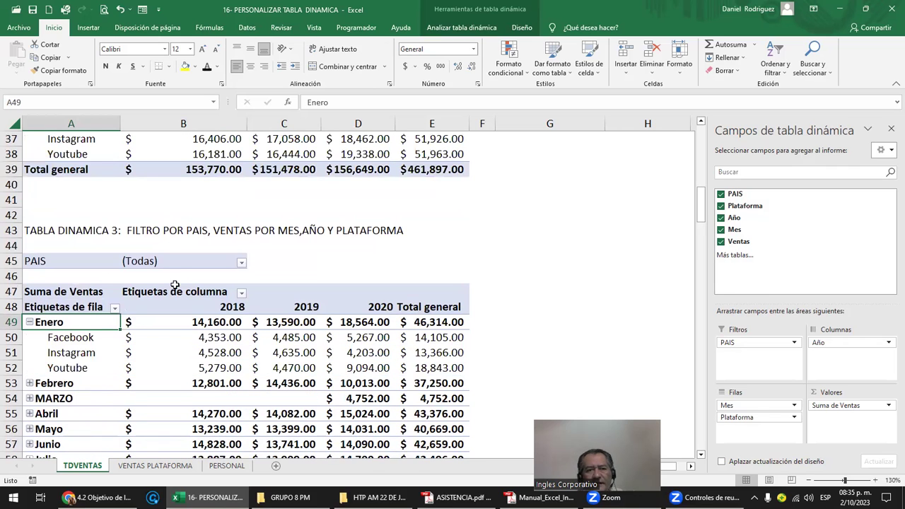
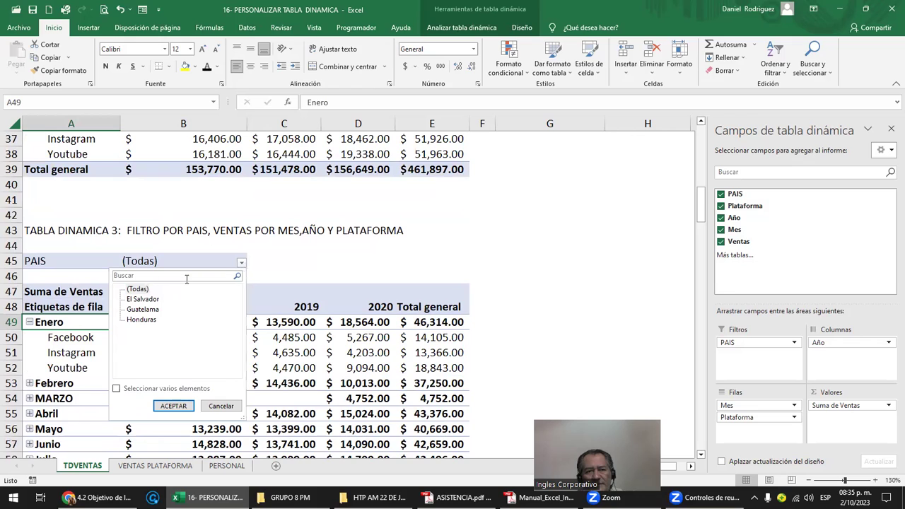
Filter pivot table 3 to El Salvador, collapse the Enero group and check the grand total
click(129, 389)
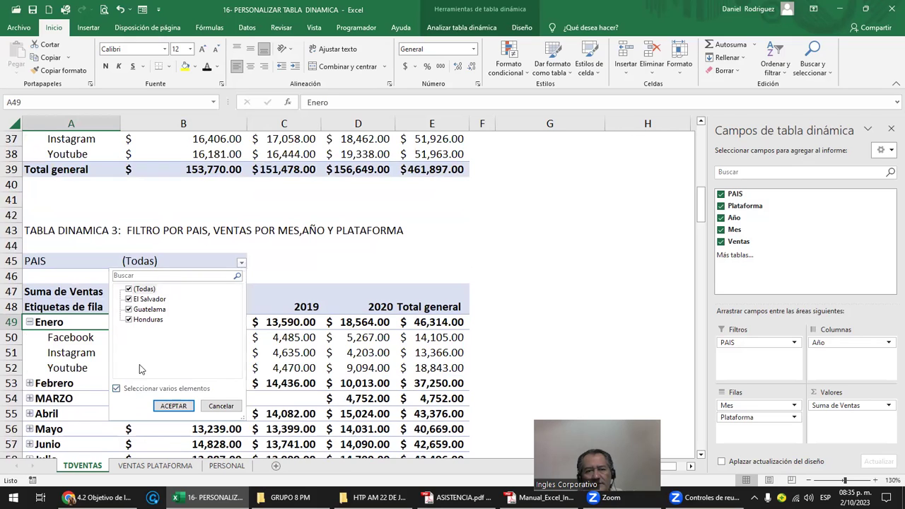
click(128, 290)
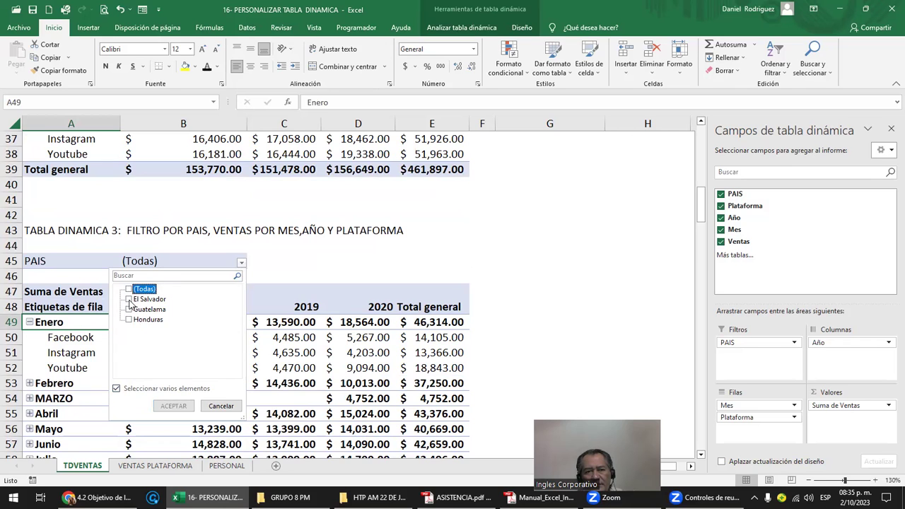
click(129, 300)
click(173, 406)
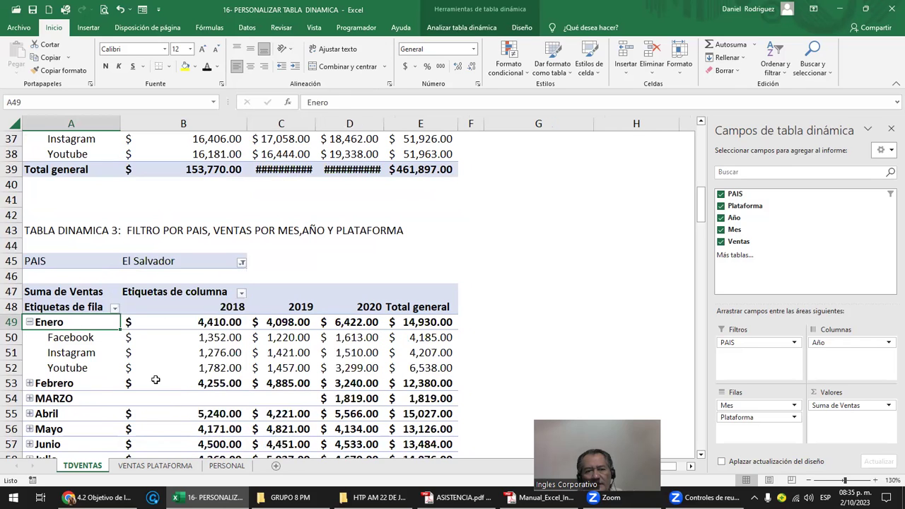
mouse_move(256, 342)
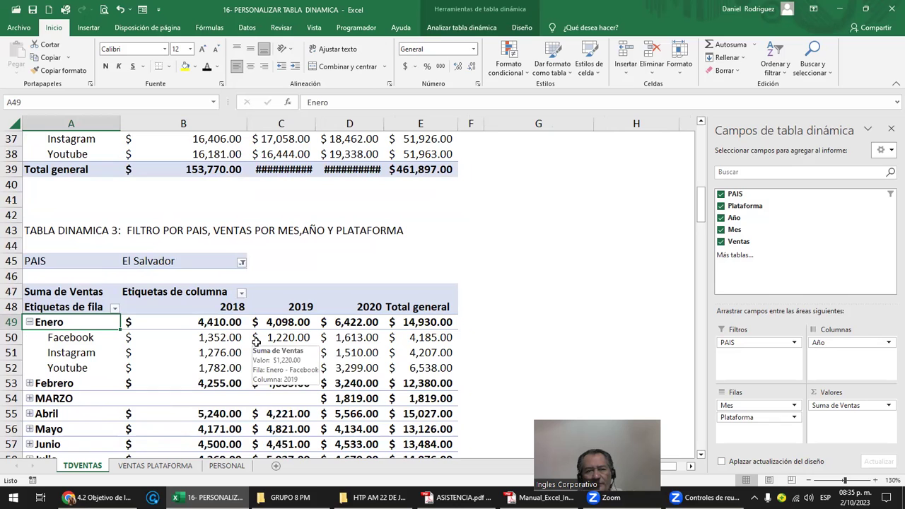
scroll(71, 302, down, 1)
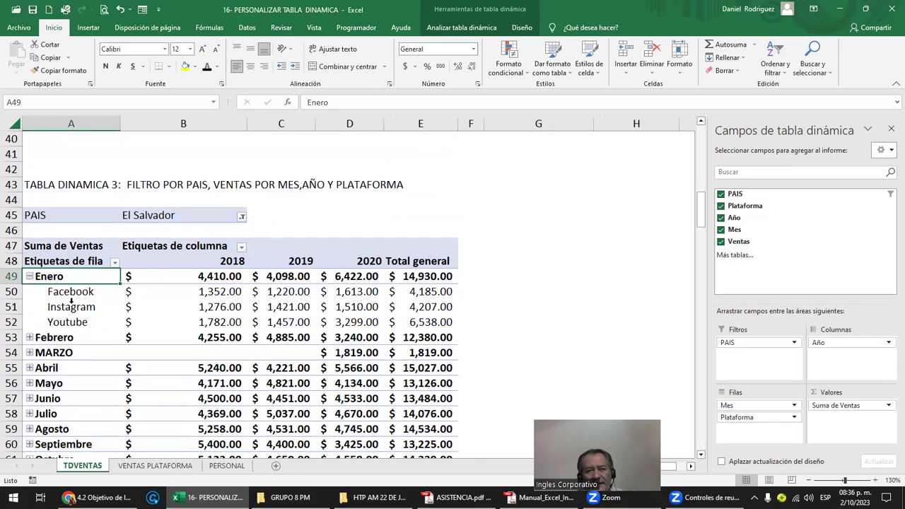
click(30, 278)
click(30, 277)
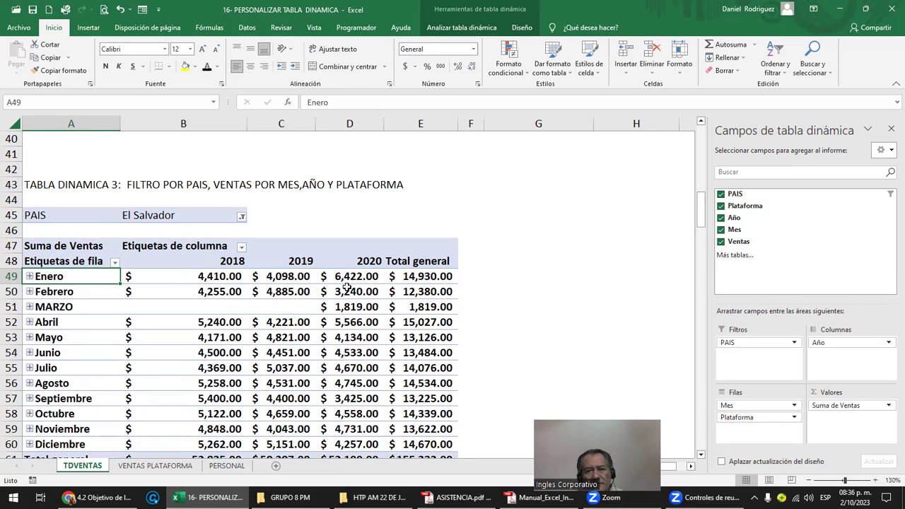
scroll(373, 282, down, 2)
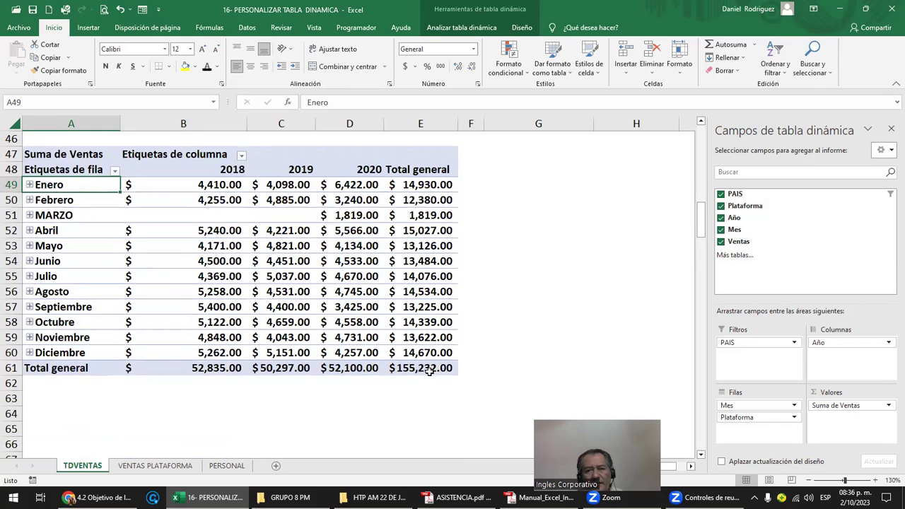
click(427, 368)
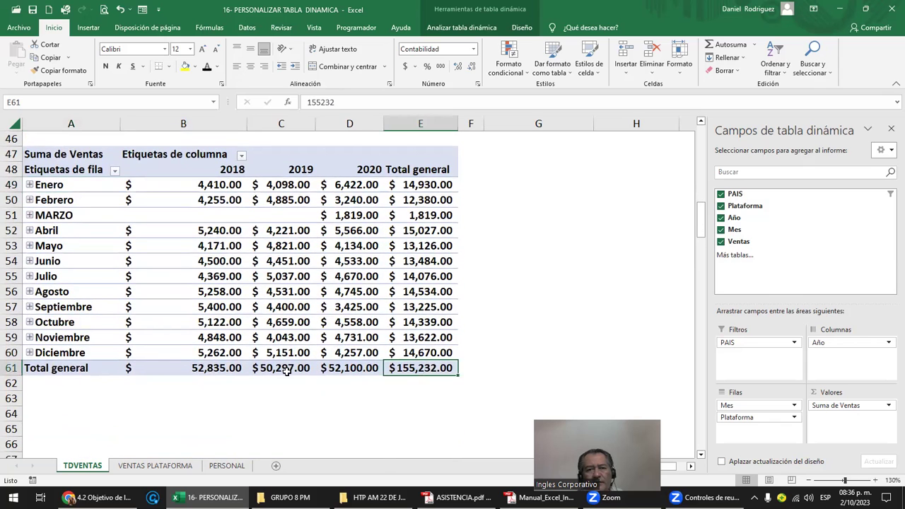
scroll(281, 375, up, 2)
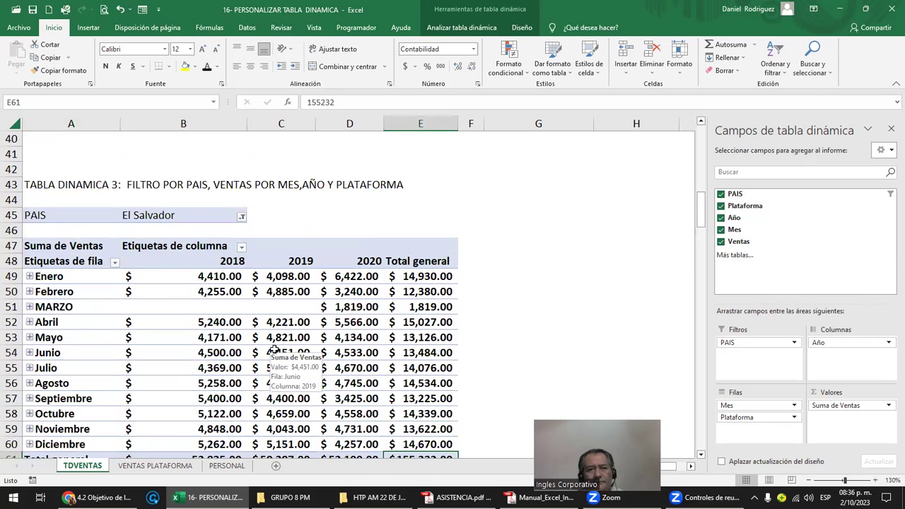
click(508, 258)
scroll(507, 258, down, 1)
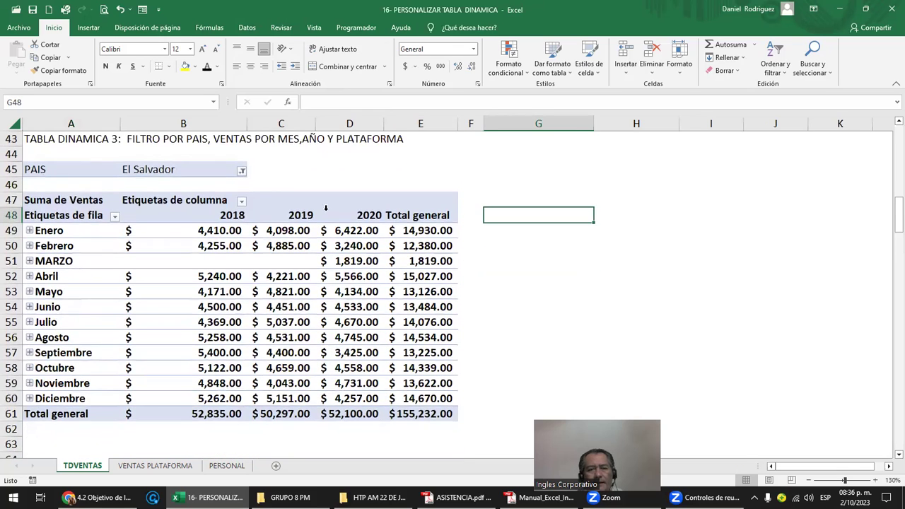
Switch the PAIS filter to Guatemala, then to Honduras
click(241, 172)
click(129, 218)
click(129, 208)
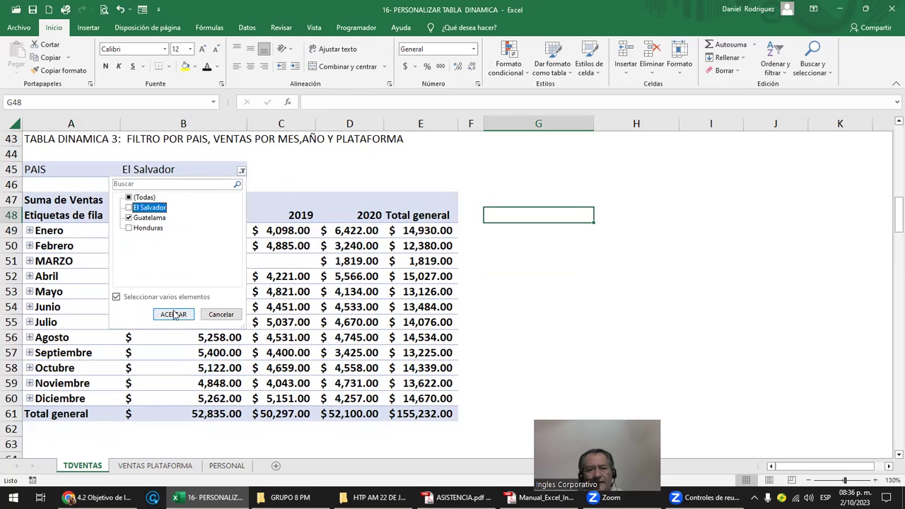
click(174, 314)
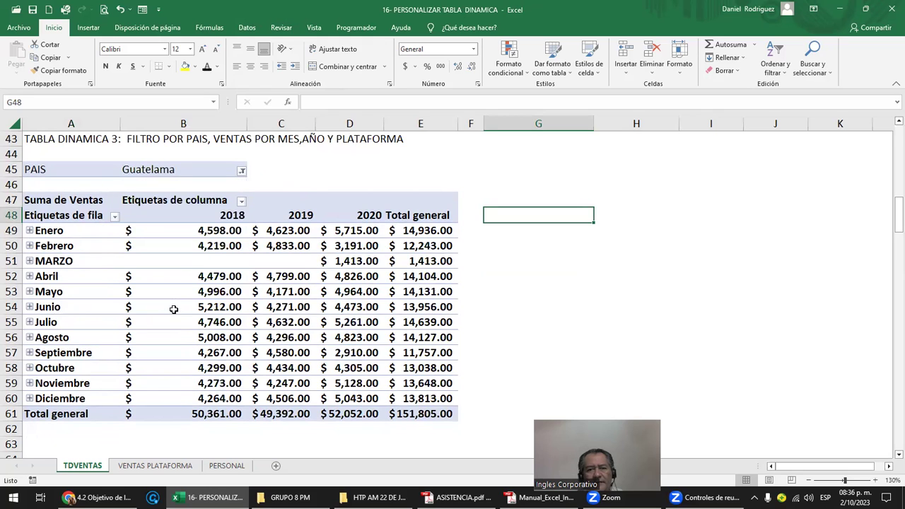
click(240, 172)
click(129, 218)
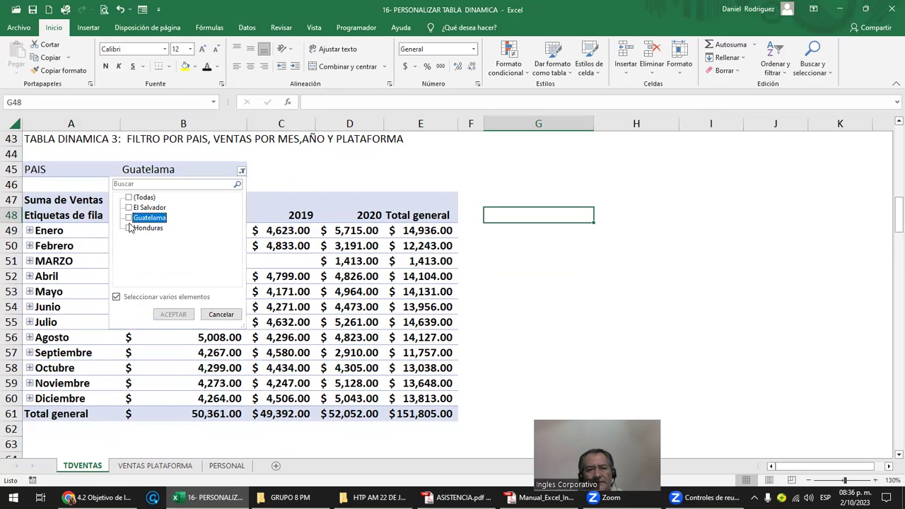
click(129, 228)
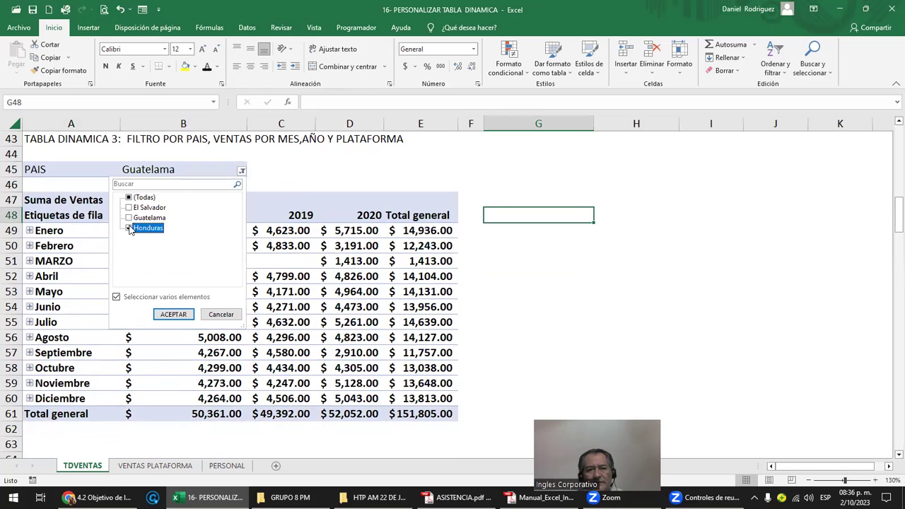
click(180, 313)
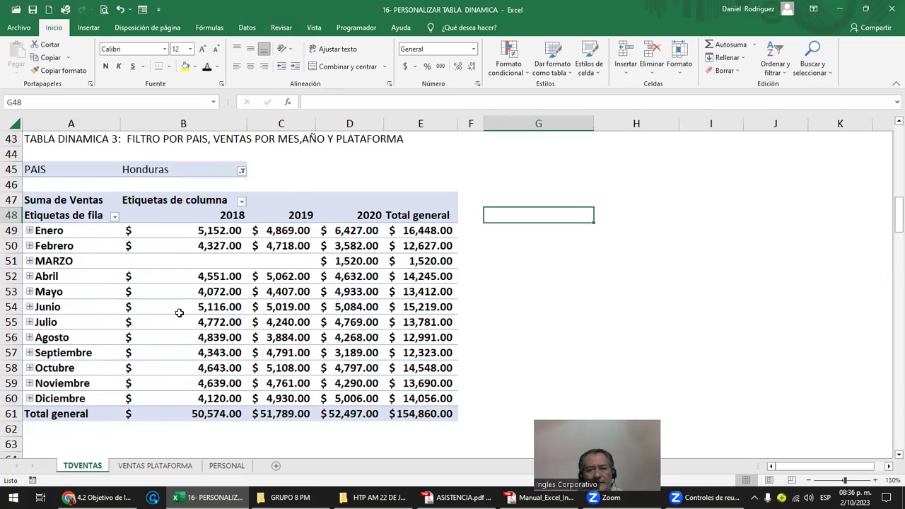
Reset the PAIS filter to (Todas) so all countries are summarised
click(242, 172)
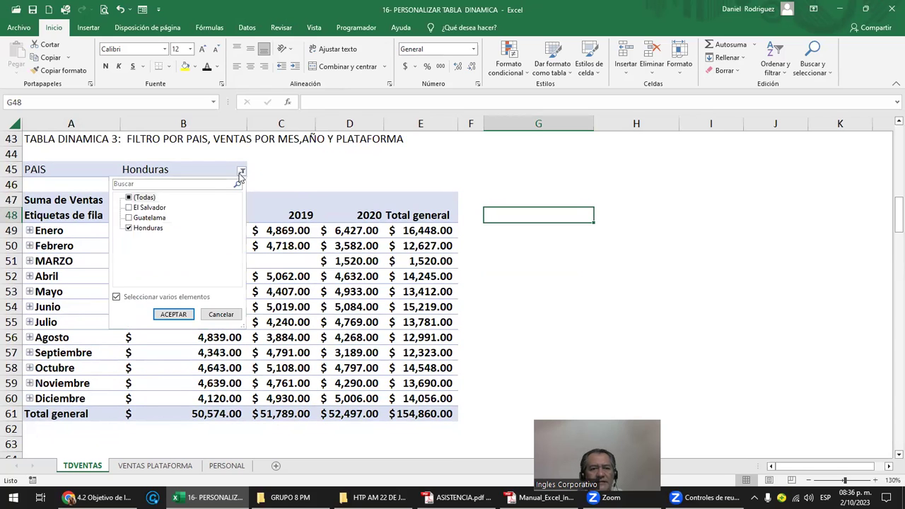
click(117, 297)
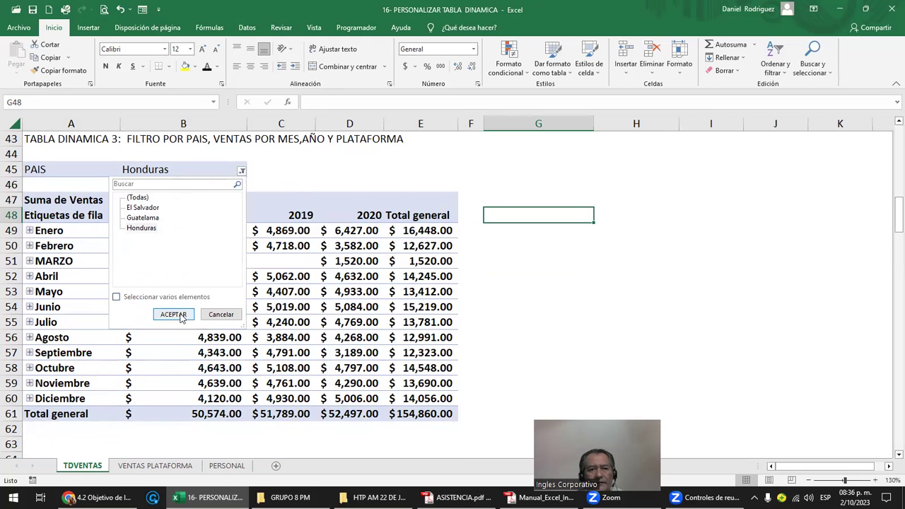
click(137, 198)
click(171, 314)
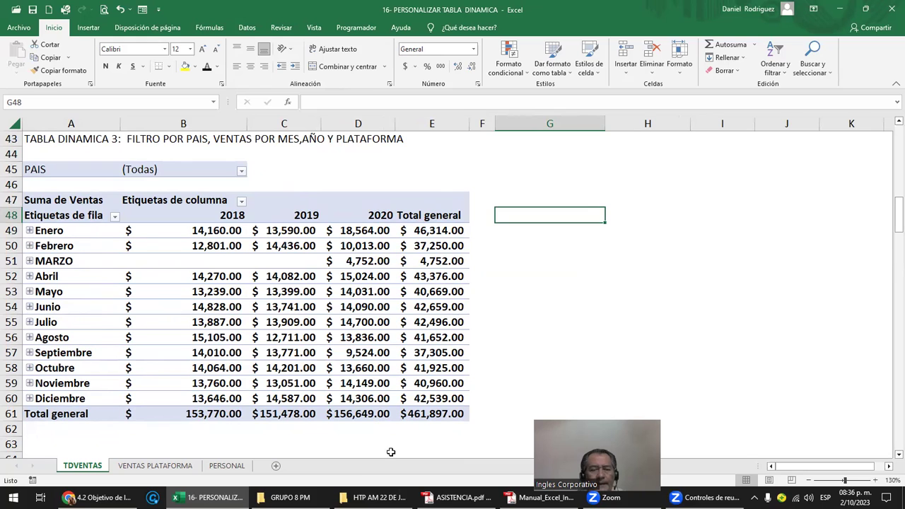
mouse_move(145, 259)
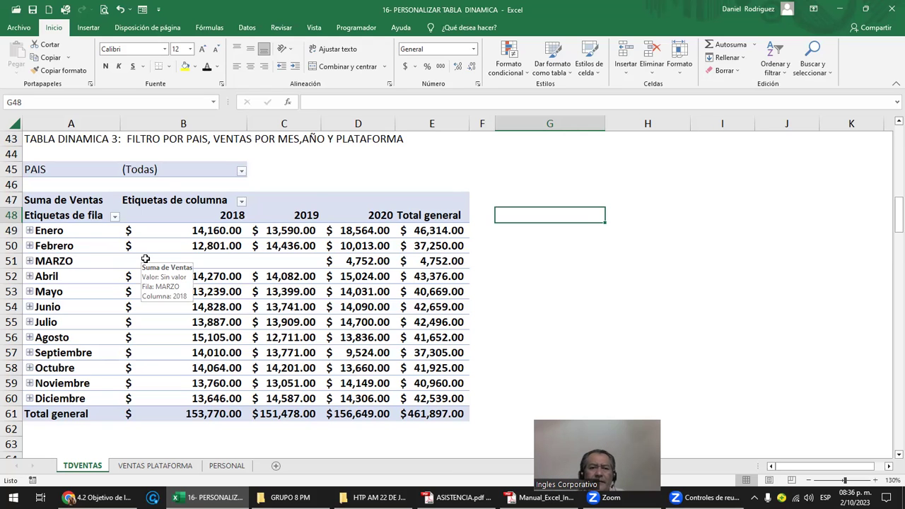
click(380, 183)
scroll(380, 181, up, 1)
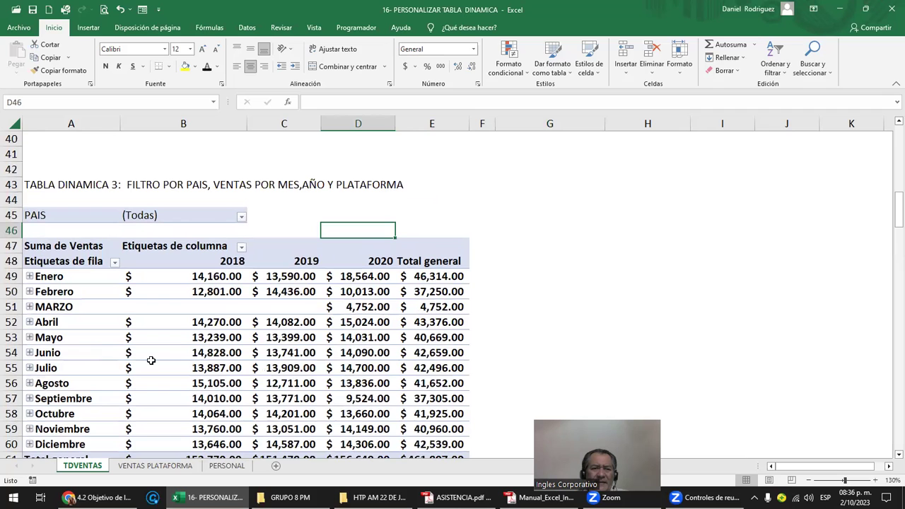
On VENTAS PLATAFORMA, insert a blank column before the Ventas column
click(154, 465)
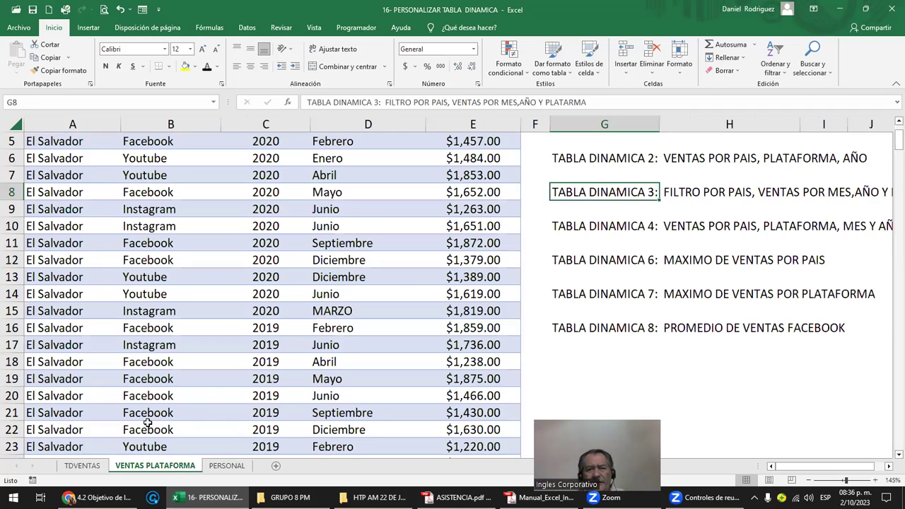
click(51, 205)
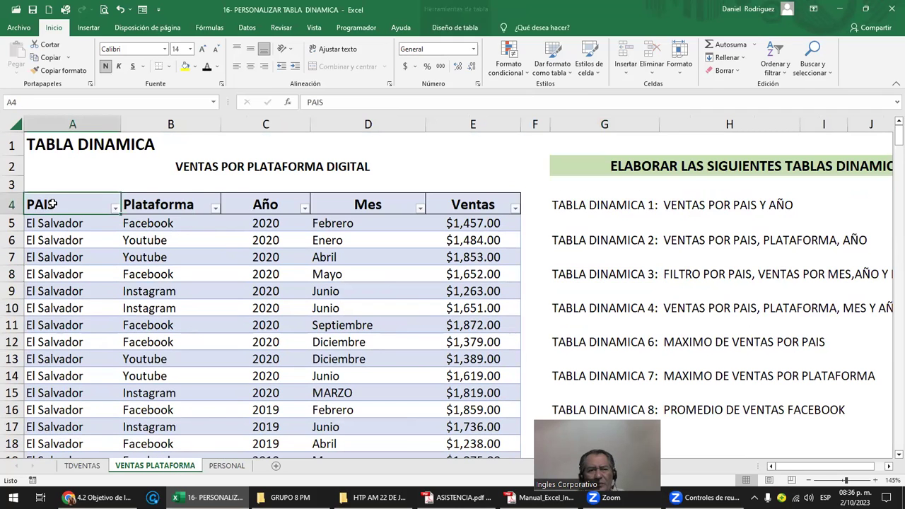
drag(51, 204, 474, 205)
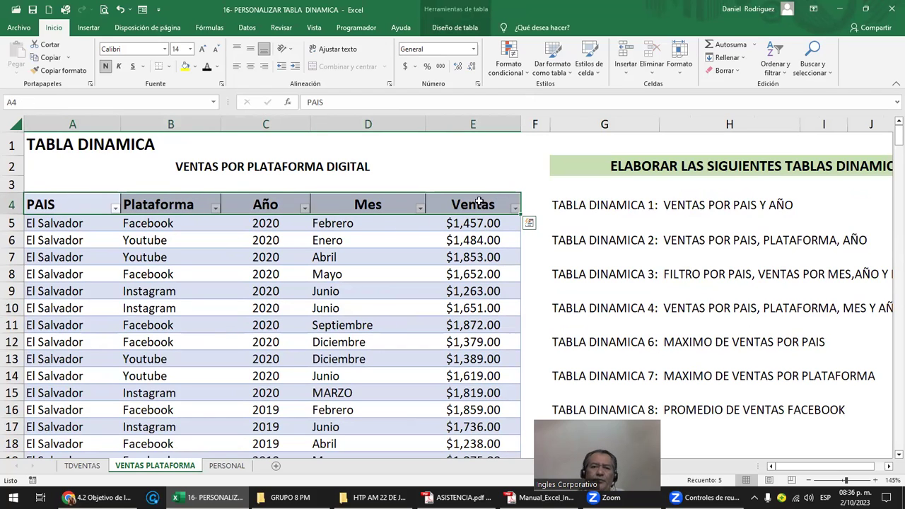
click(477, 197)
click(468, 121)
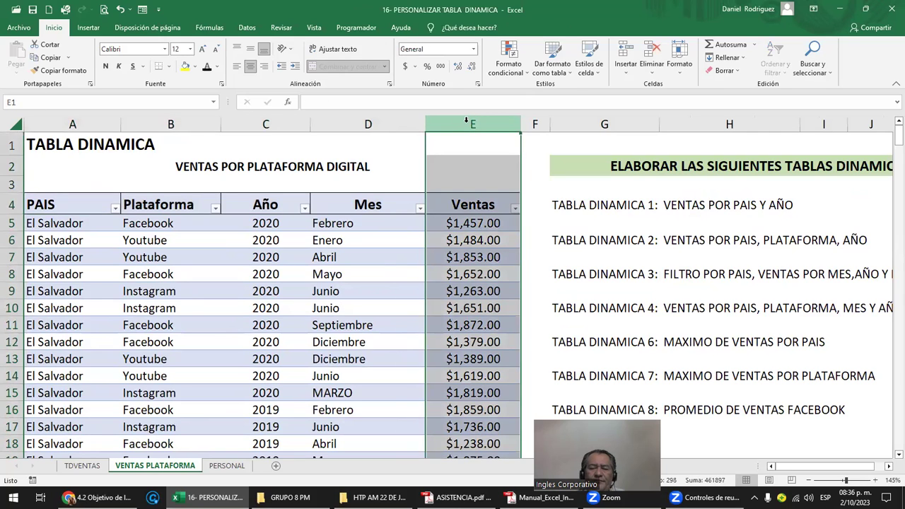
right_click(462, 125)
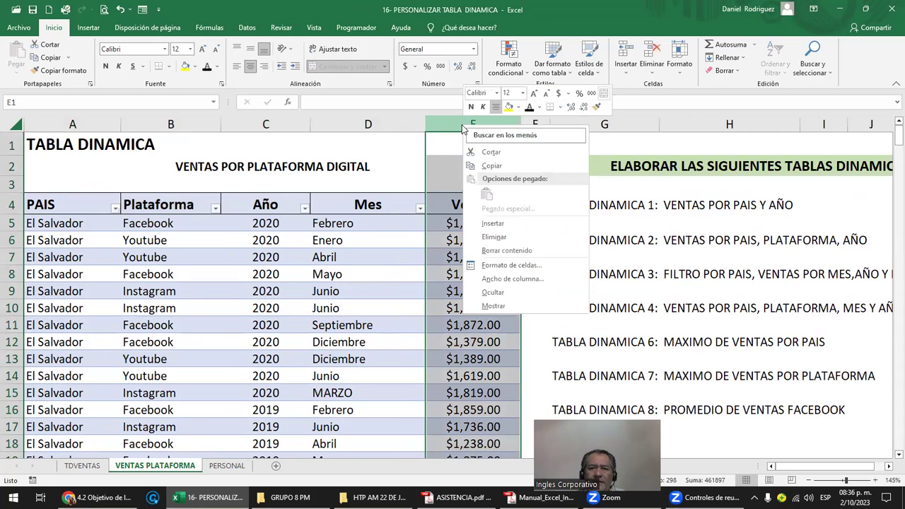
click(520, 222)
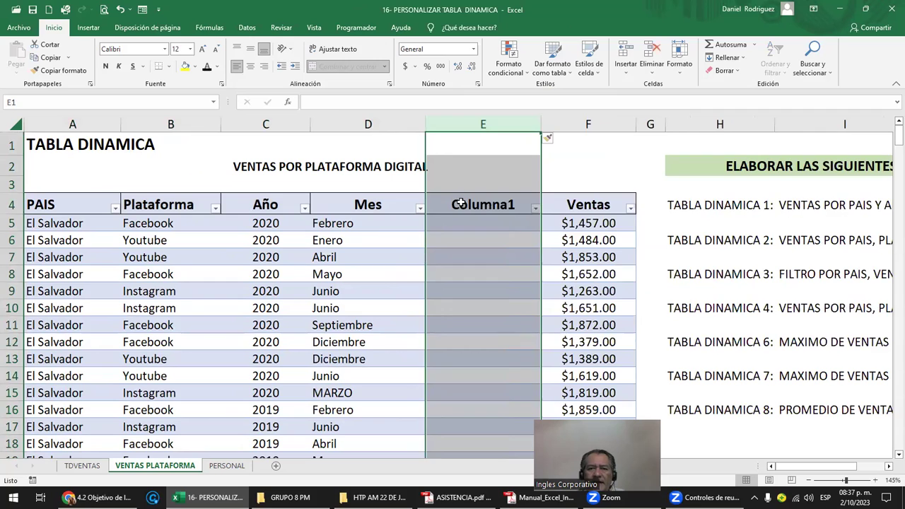
click(460, 204)
Head the new column Costos and start a formula in its first cell
text(INVERSION)
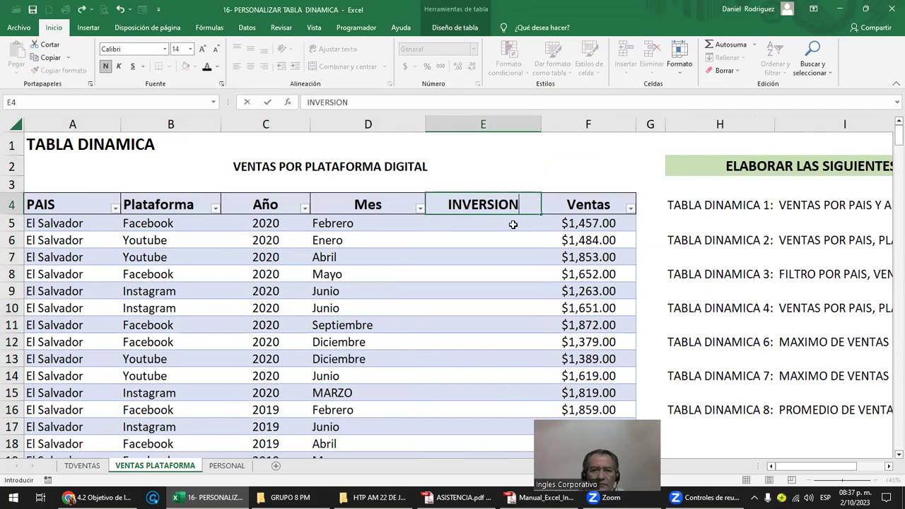
key(Return)
key(Right)
key(Left)
key(Up)
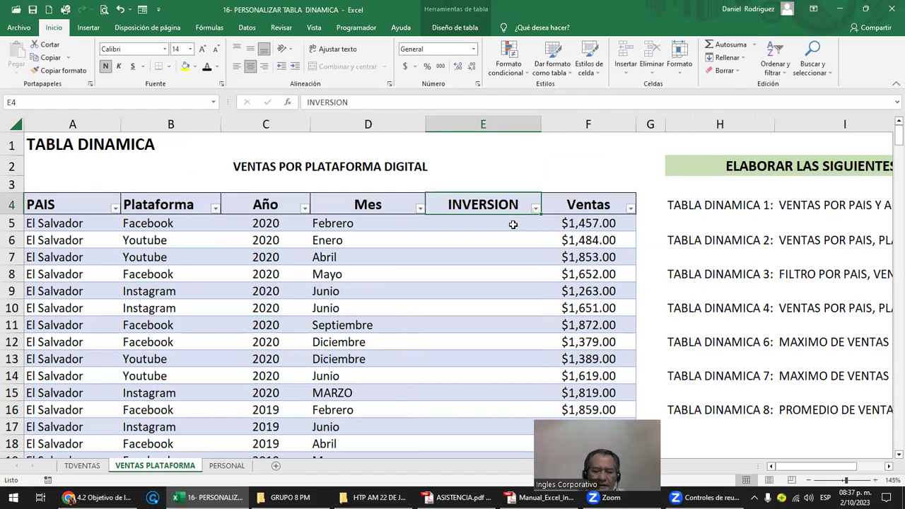
text(impuestos)
key(Return)
key(Up)
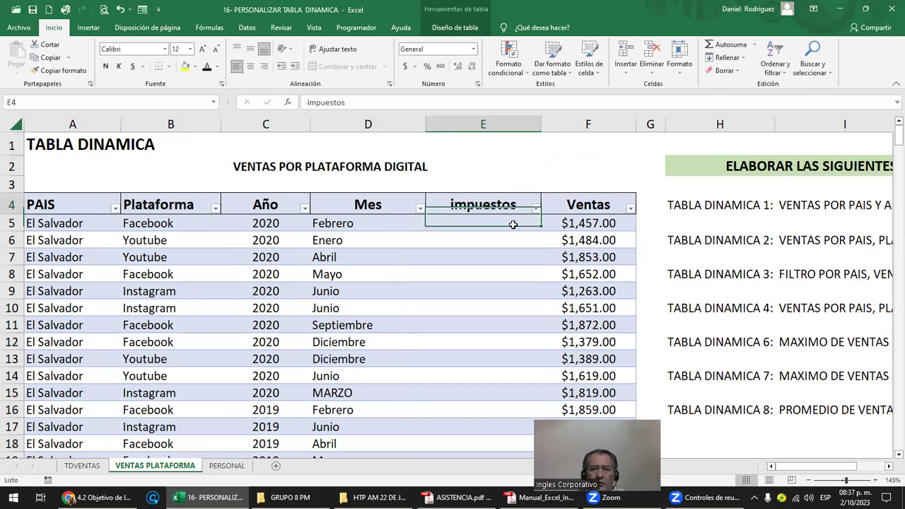
text(Costos)
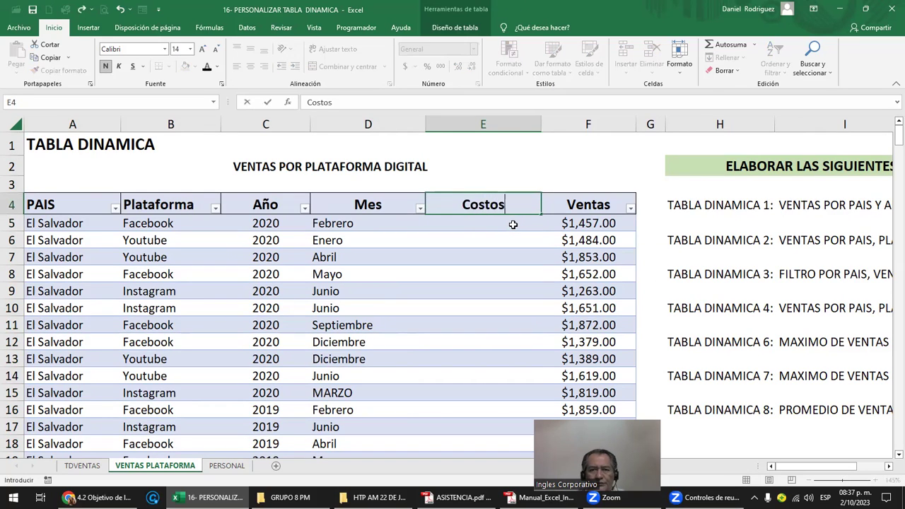
key(Return)
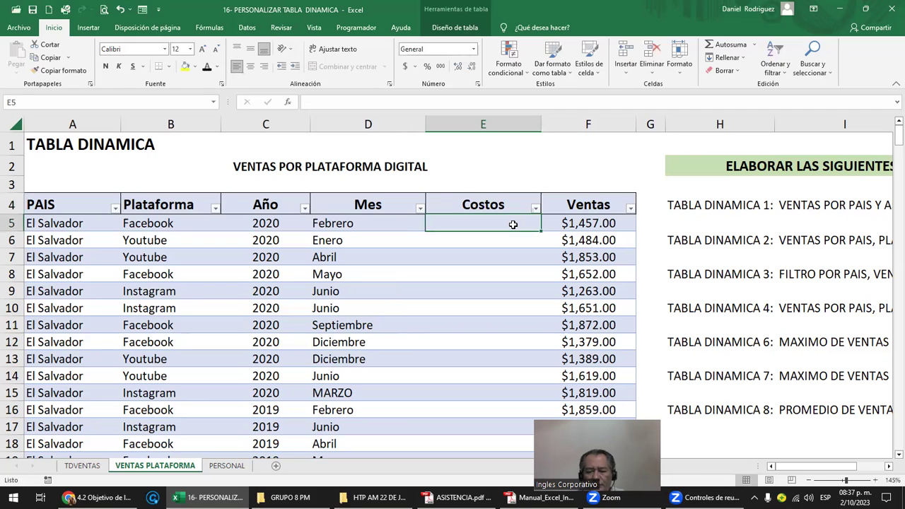
text(=aleaorio)
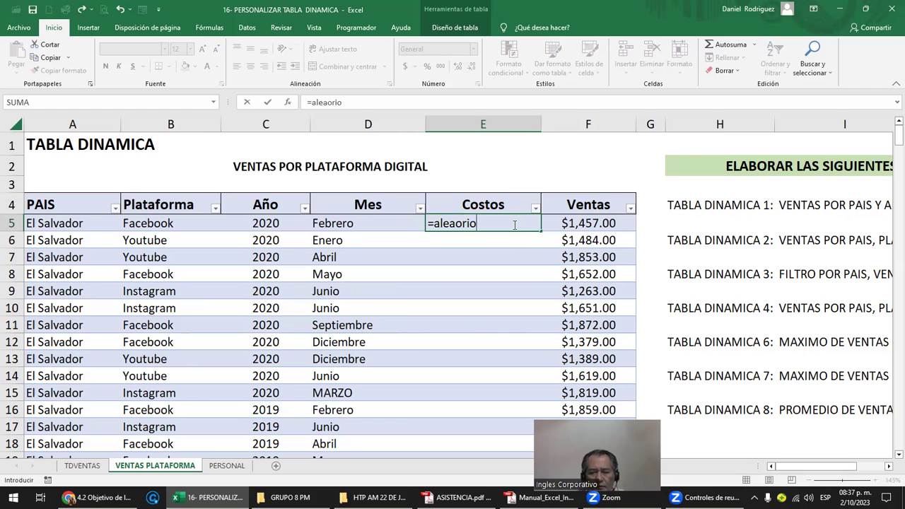
Enter =ALEATORIO.ENTRE(500;700) in the first Costos cell so the column fills
key(BackSpace)
key(BackSpace)
key(BackSpace)
key(BackSpace)
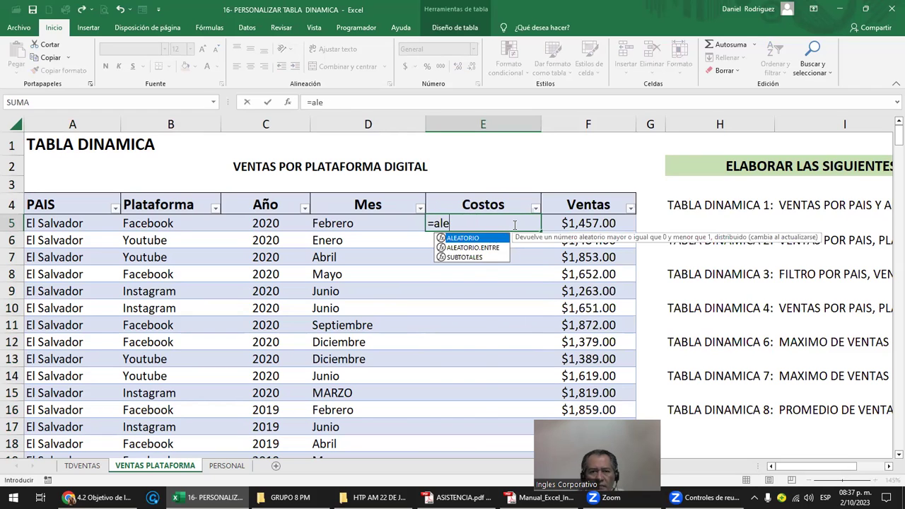
key(Return)
key(Left)
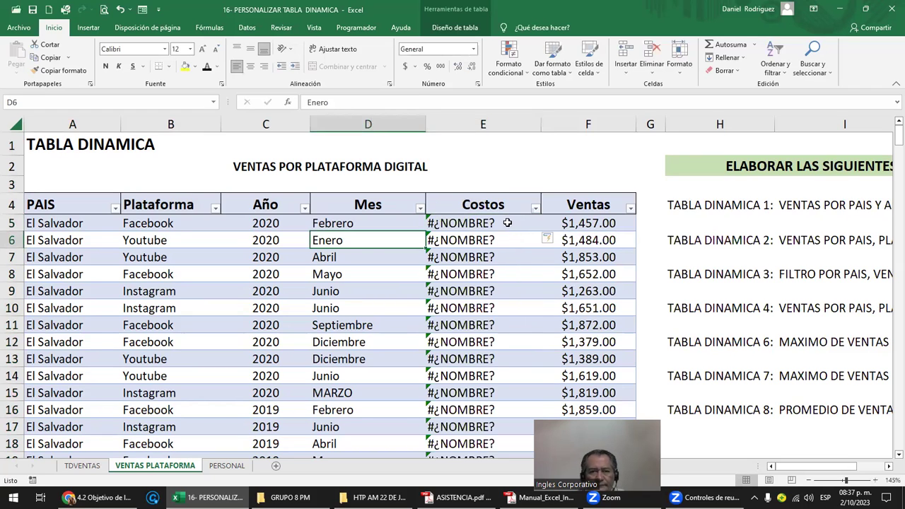
click(507, 223)
double_click(512, 223)
text(ato)
key(Down)
key(Tab)
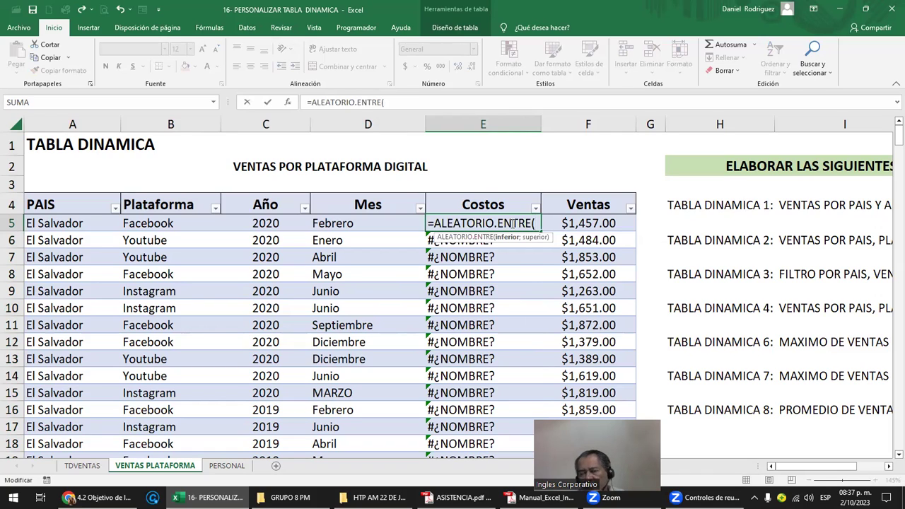
text(500;)
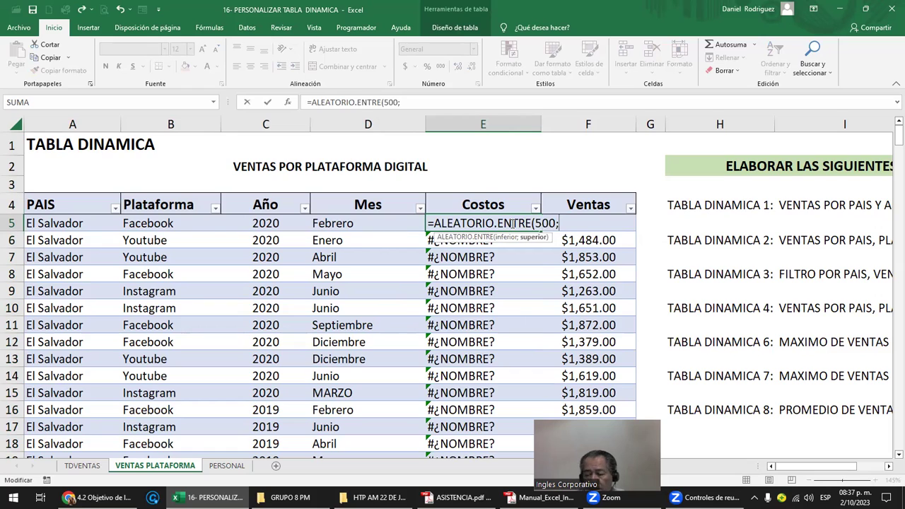
text(700)
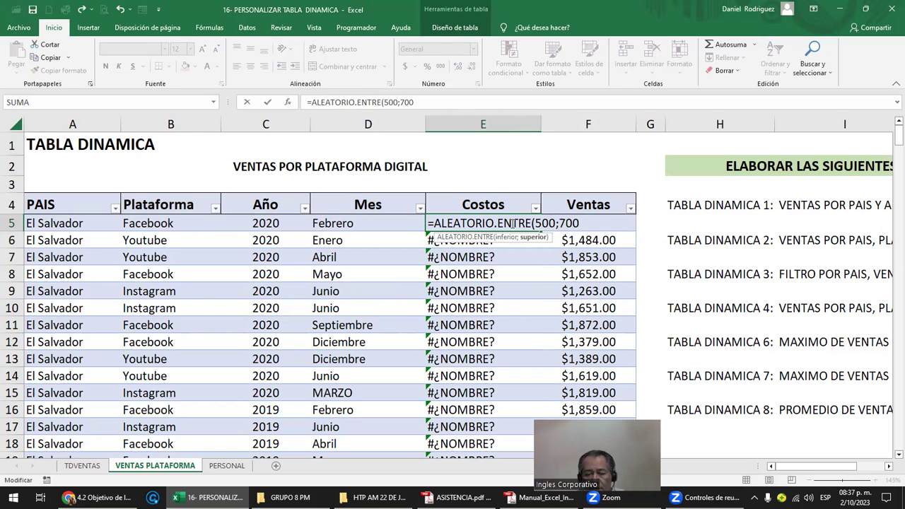
text())
key(Return)
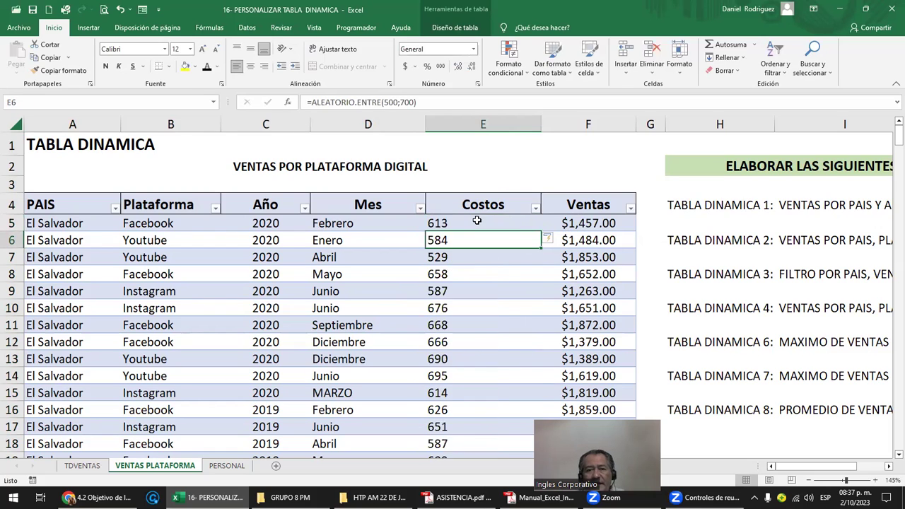
click(473, 217)
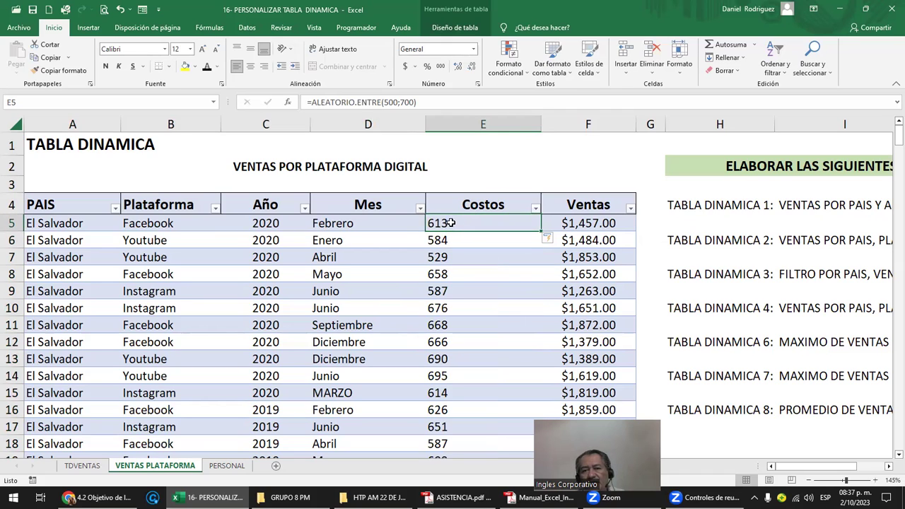
click(449, 251)
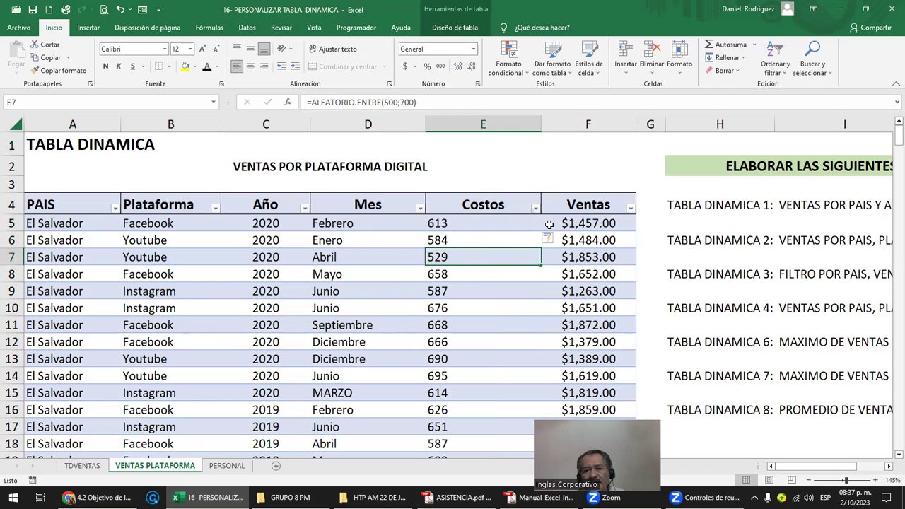
Format column E (Costos) as Moneda currency and centre the values
click(490, 121)
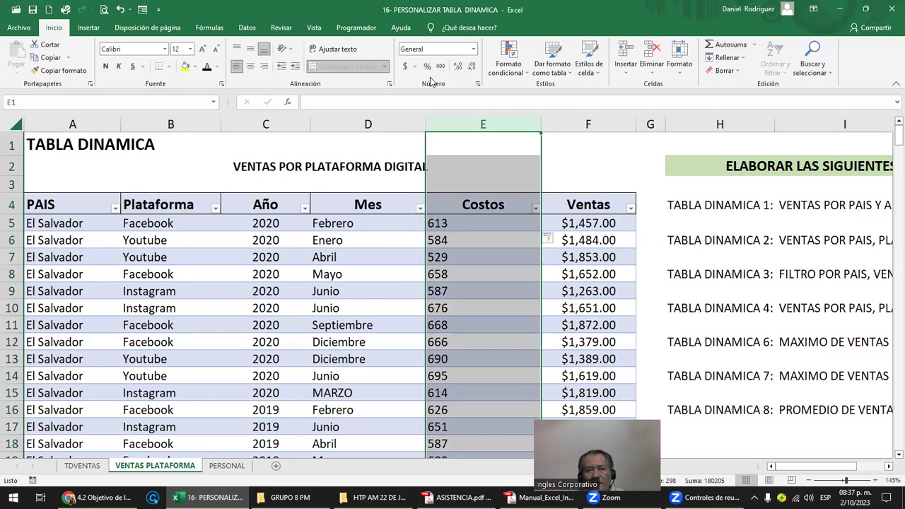
click(473, 49)
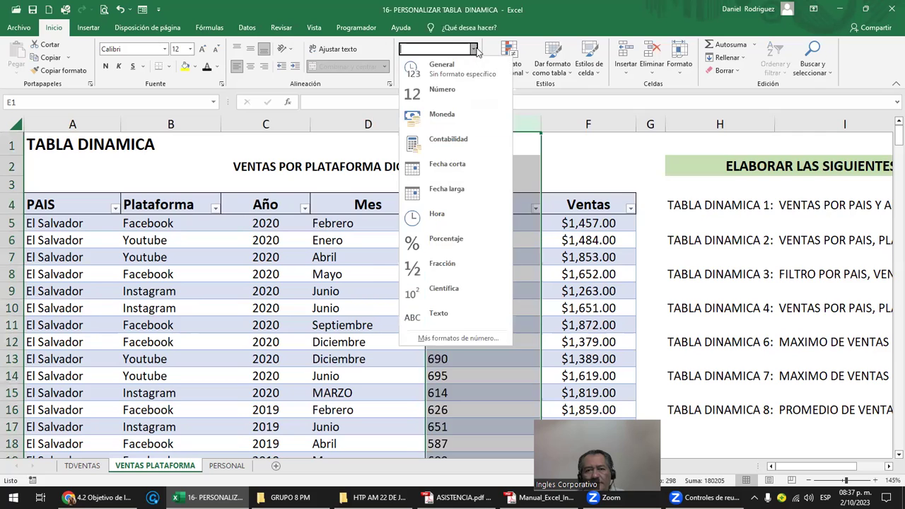
click(457, 115)
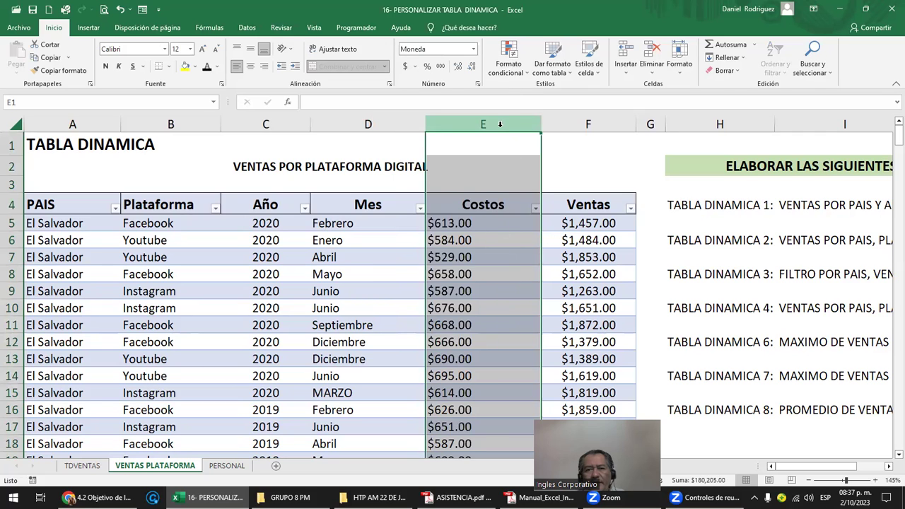
click(250, 66)
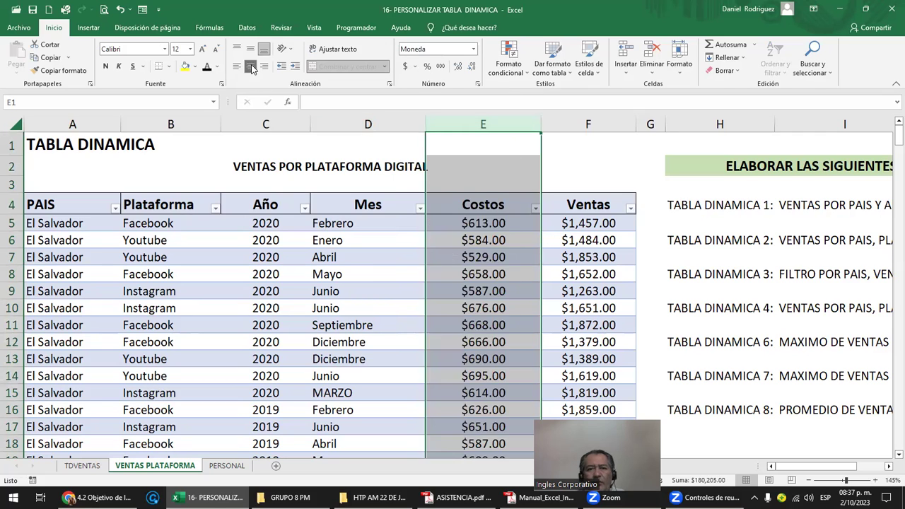
Refresh pivot table 1 on TDVENTAS to pick up the Costos field
click(476, 225)
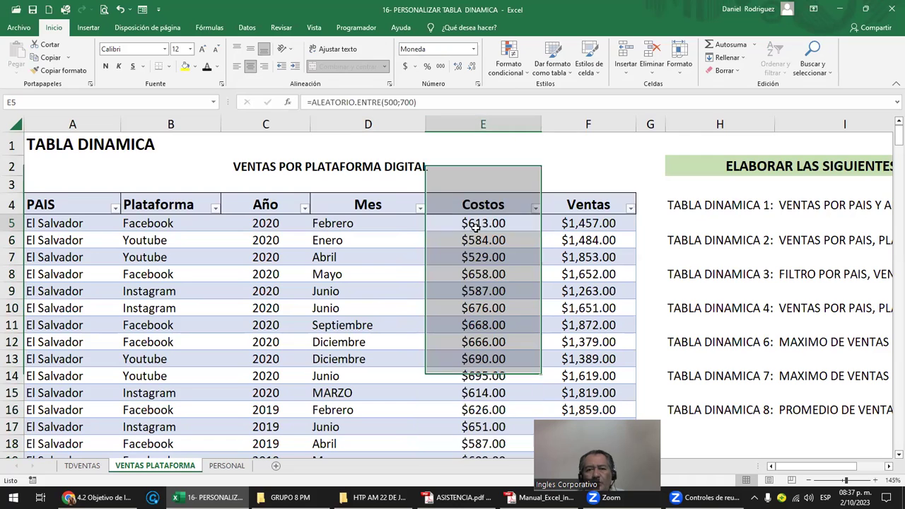
click(81, 467)
scroll(151, 349, up, 5)
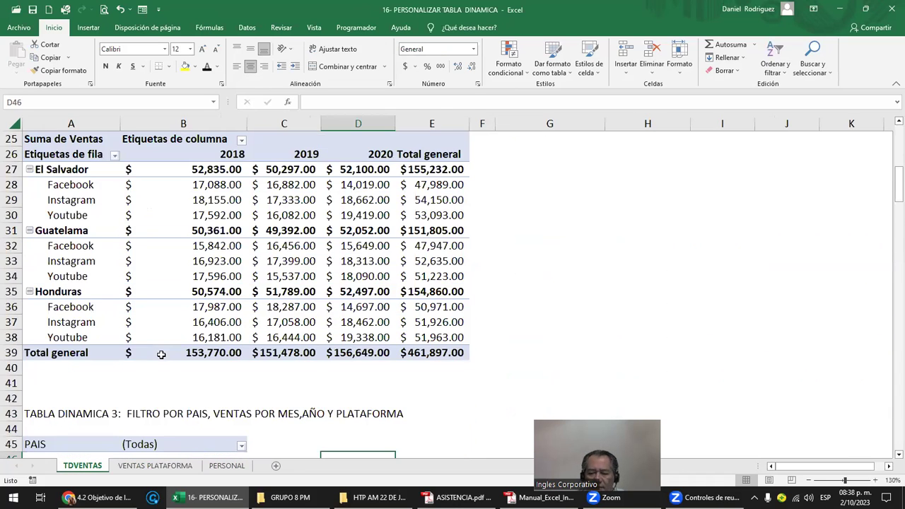
scroll(162, 354, up, 8)
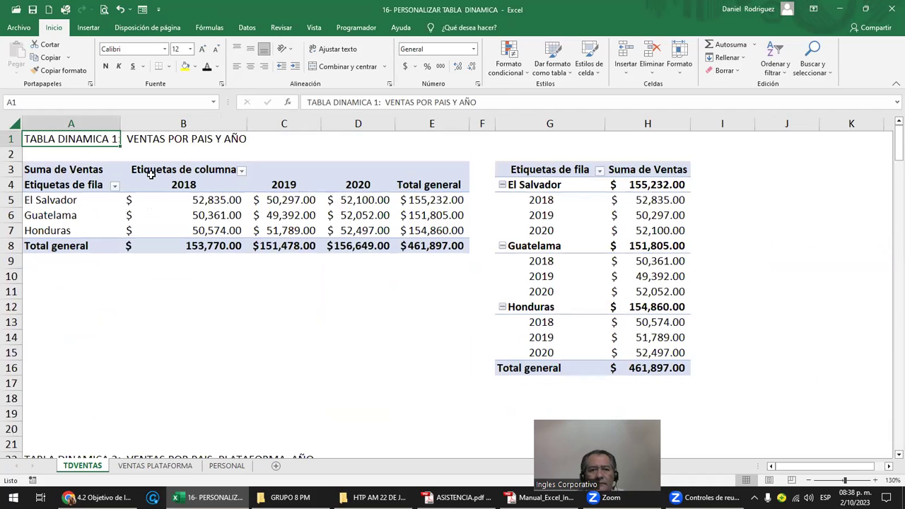
click(150, 174)
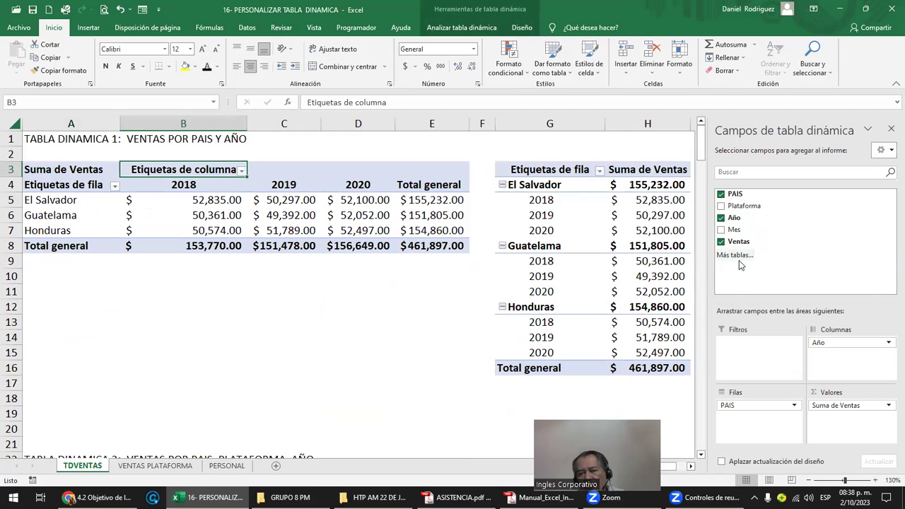
right_click(159, 172)
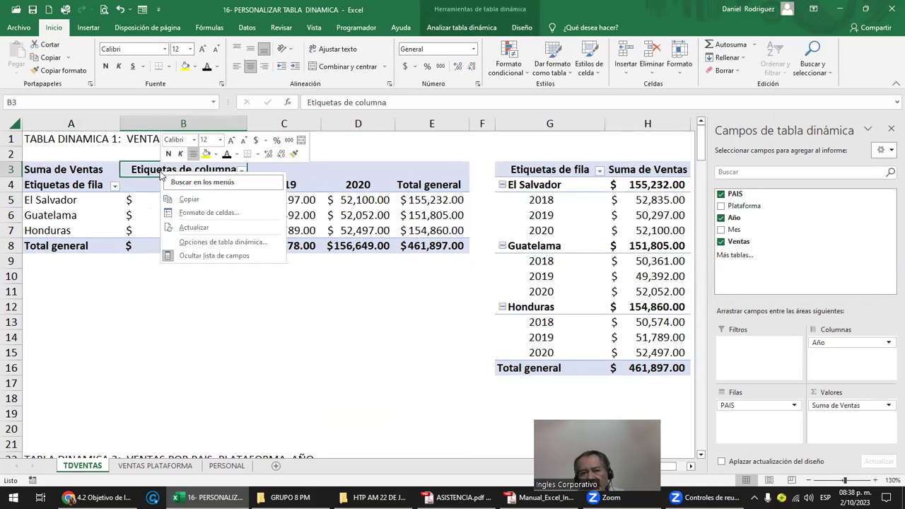
click(203, 228)
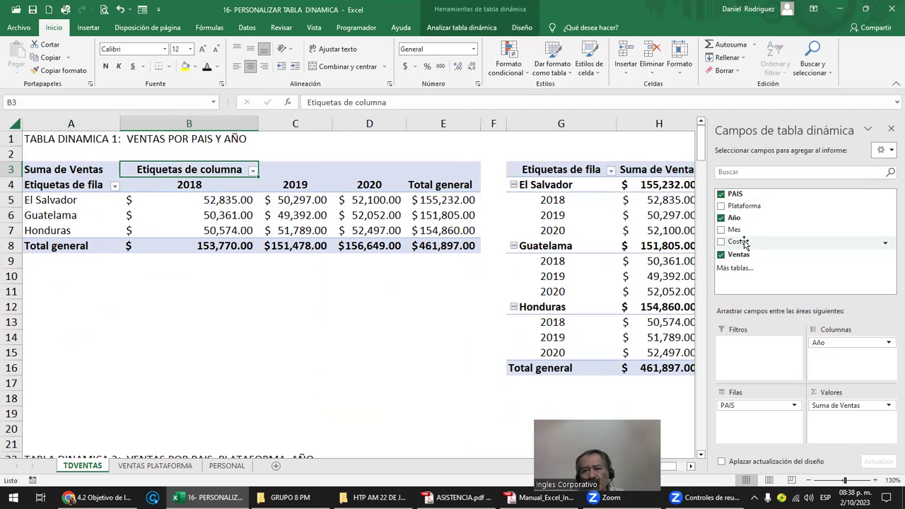
Refresh pivot table 2 on TDVENTAS, then return to the VENTAS PLATAFORMA sheet
click(155, 465)
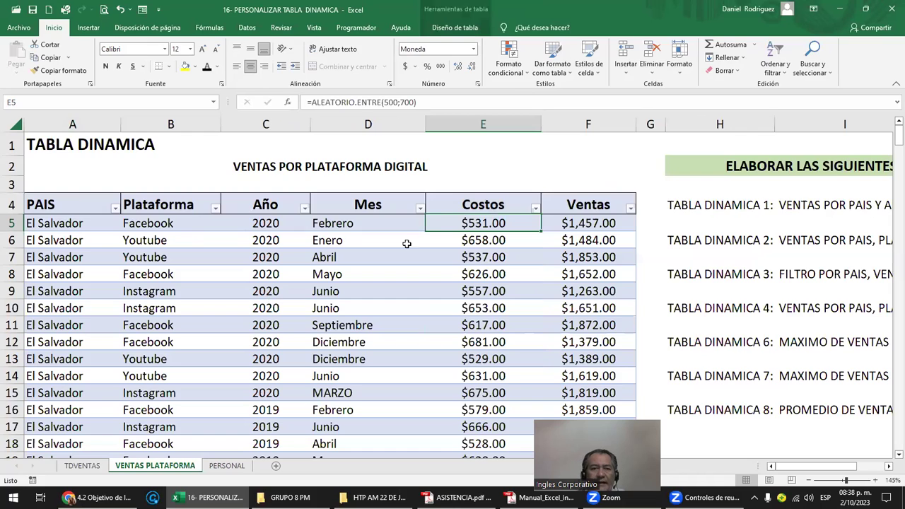
click(457, 203)
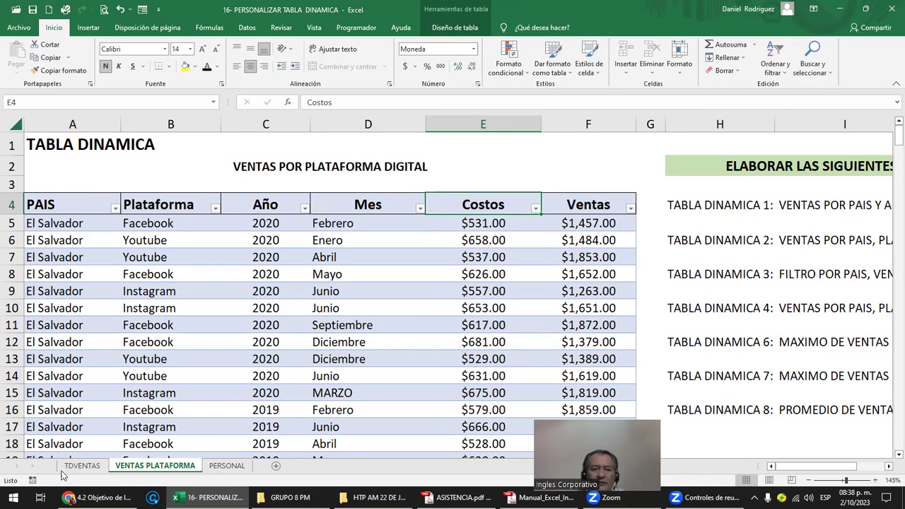
click(82, 466)
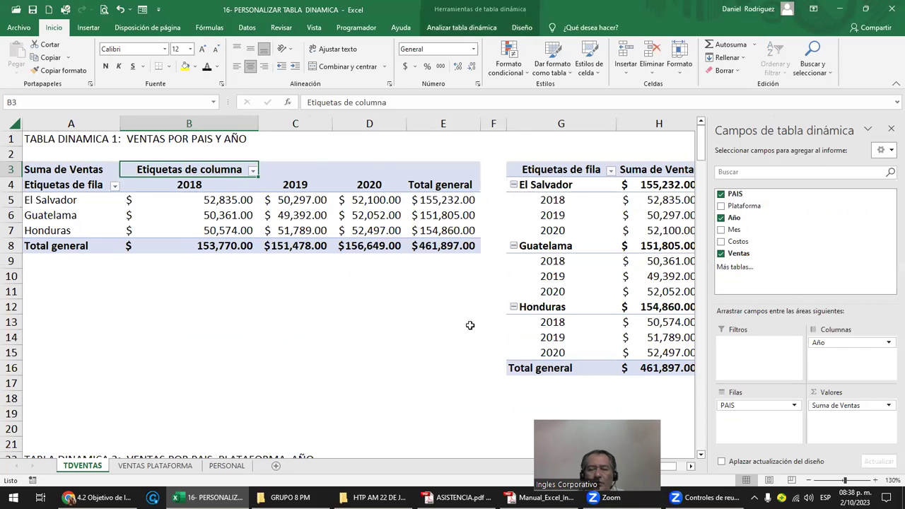
click(330, 320)
scroll(329, 320, down, 3)
scroll(332, 322, down, 3)
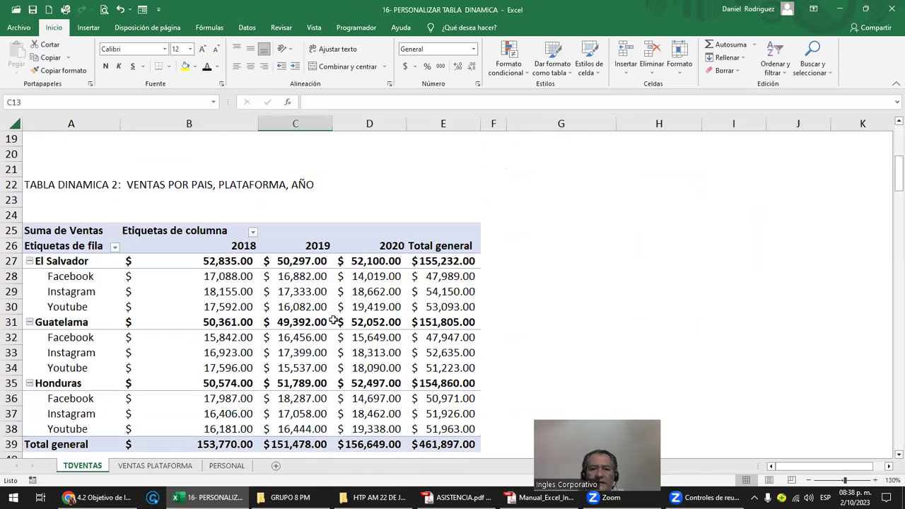
click(316, 246)
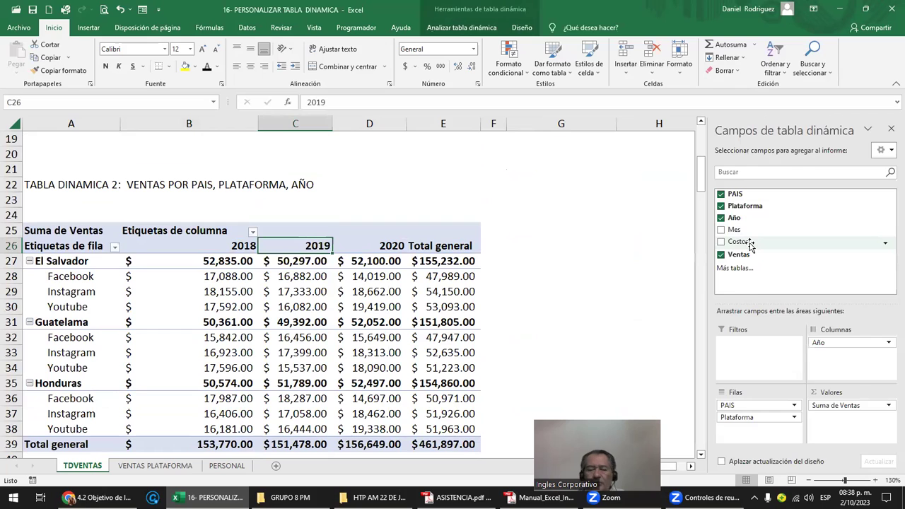
right_click(150, 236)
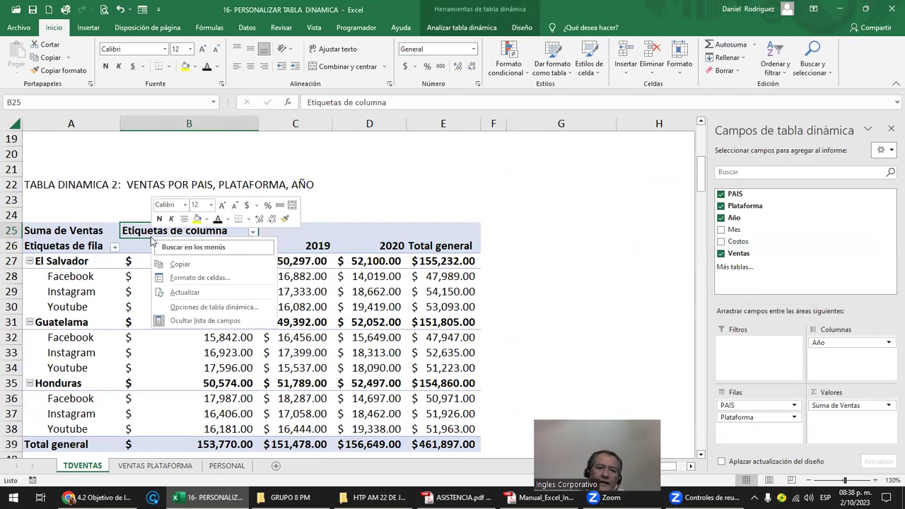
click(197, 296)
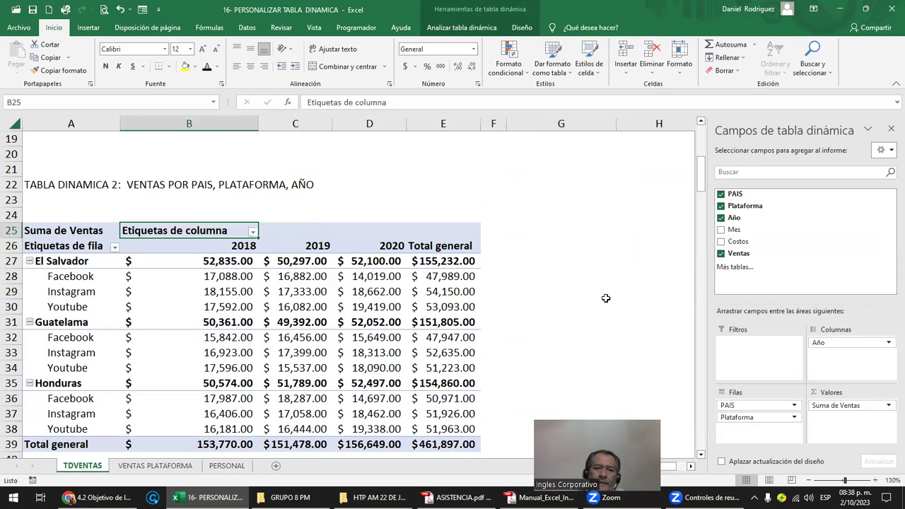
click(564, 289)
scroll(555, 292, down, 4)
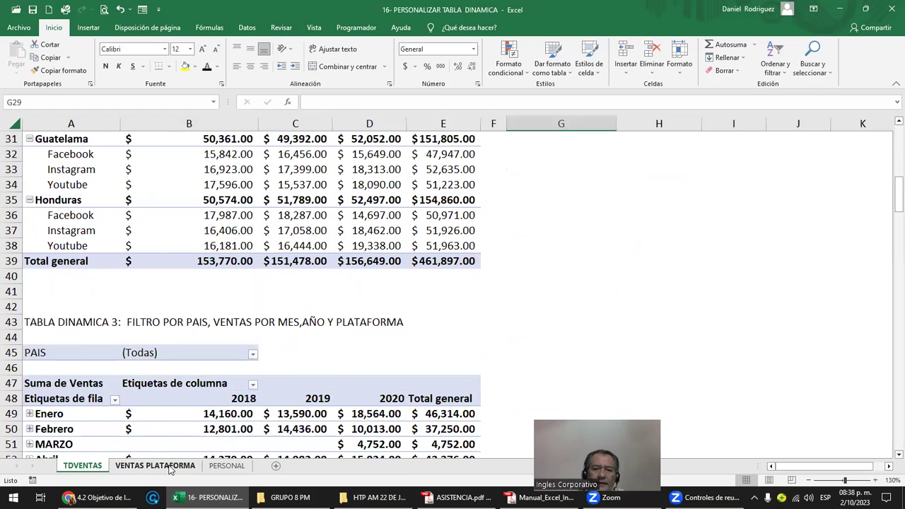
click(155, 466)
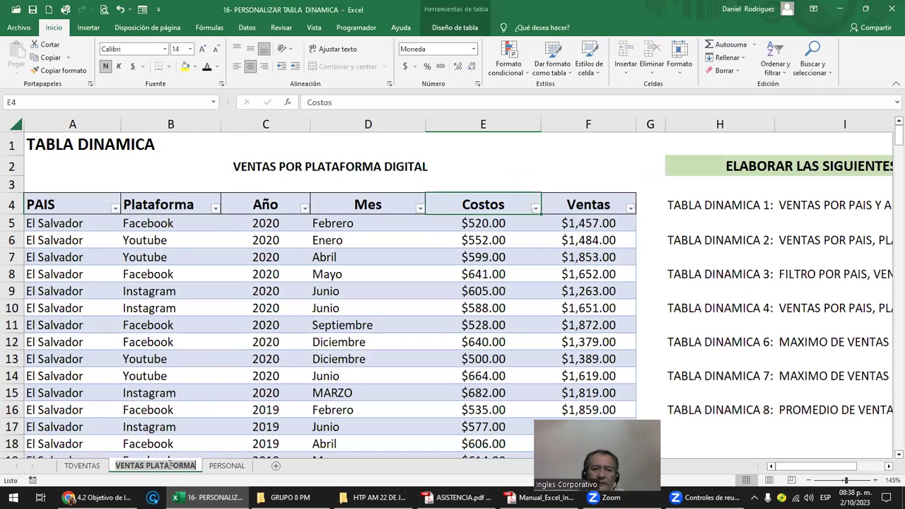
Copy the 'TABLA DINAMICA 4' label from the task list on VENTAS PLATAFORMA
click(661, 297)
key(Right)
key(Right)
key(Right)
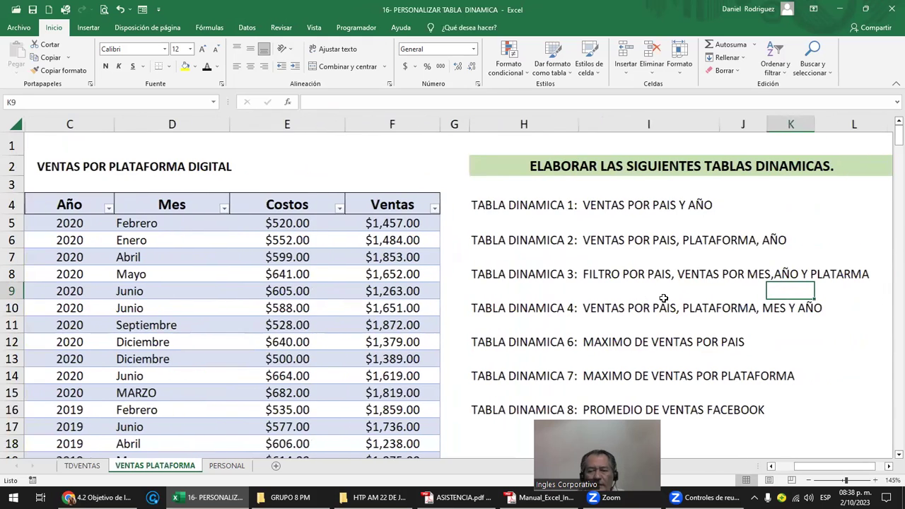
click(664, 299)
key(Left)
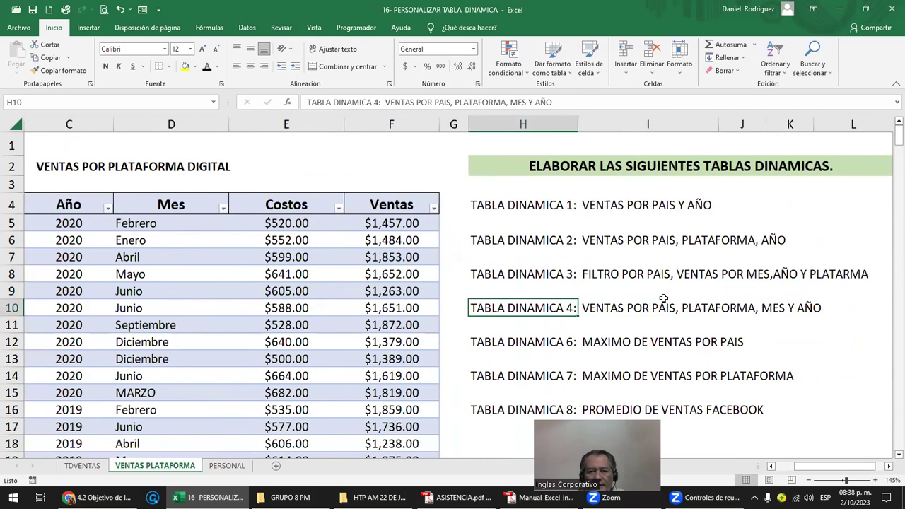
key(ctrl+c)
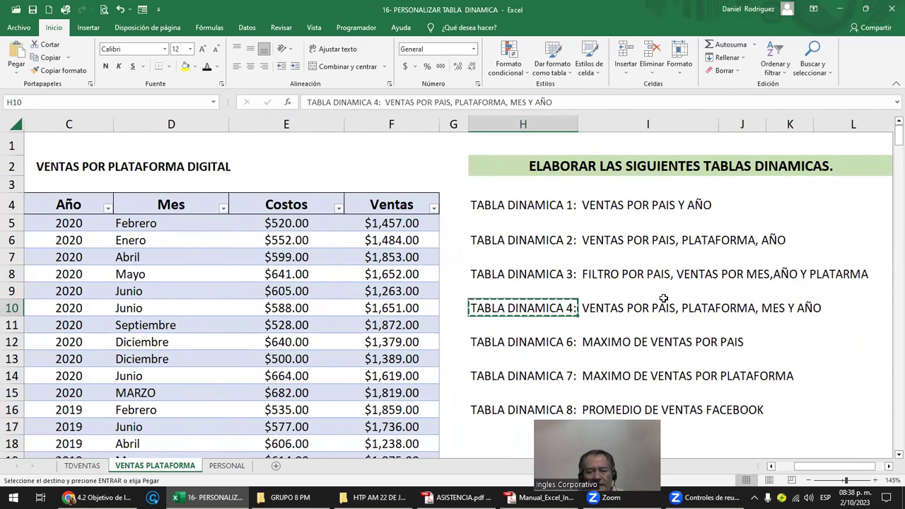
Paste the TABLA DINAMICA 4 title into A66 on TDVENTAS
click(80, 466)
scroll(122, 407, down, 5)
scroll(122, 406, down, 3)
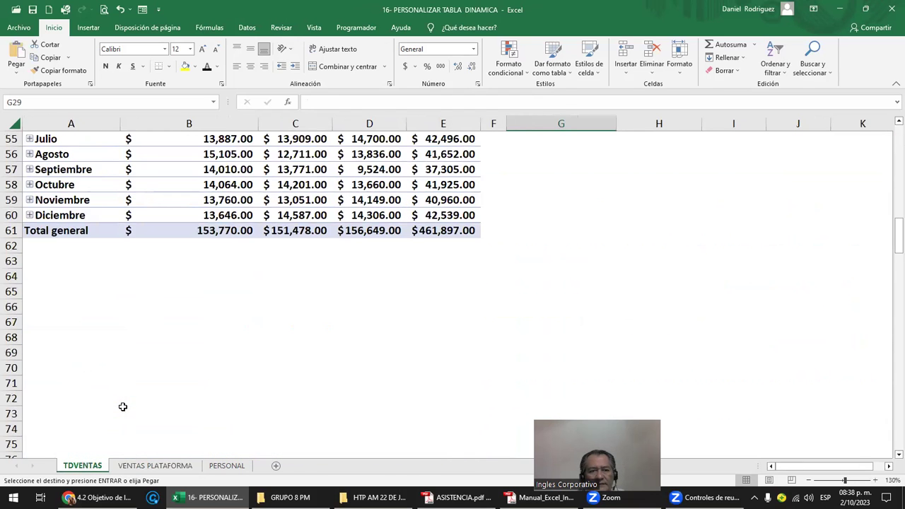
click(55, 307)
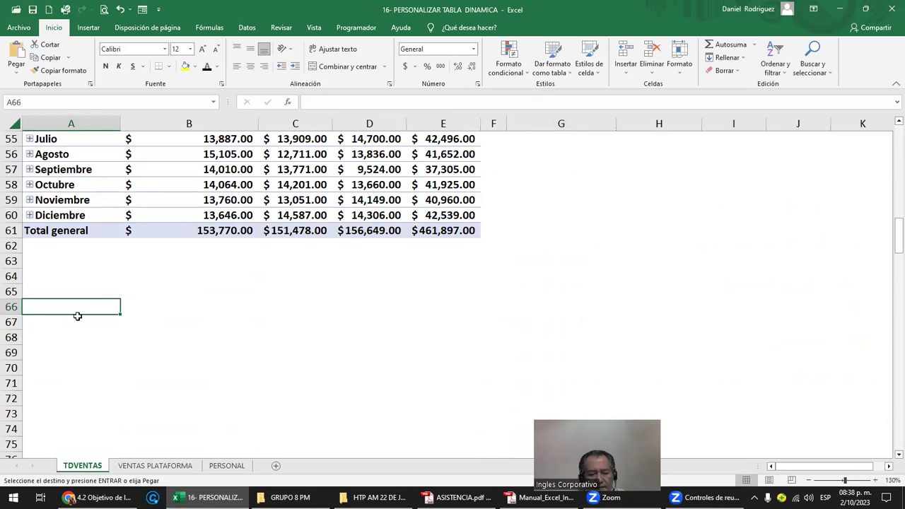
key(ctrl+v)
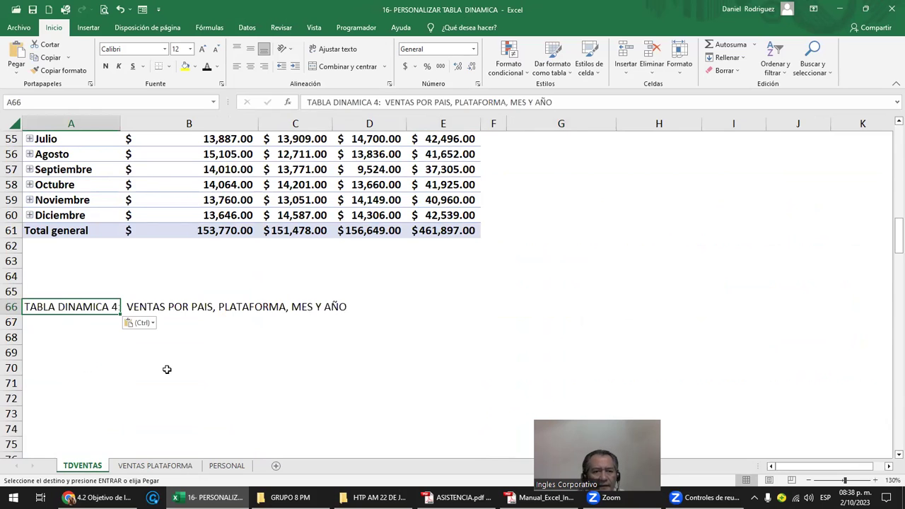
key(Escape)
click(71, 351)
Try inserting a pivot table at A68 and A70, undoing and cancelling both attempts
click(71, 338)
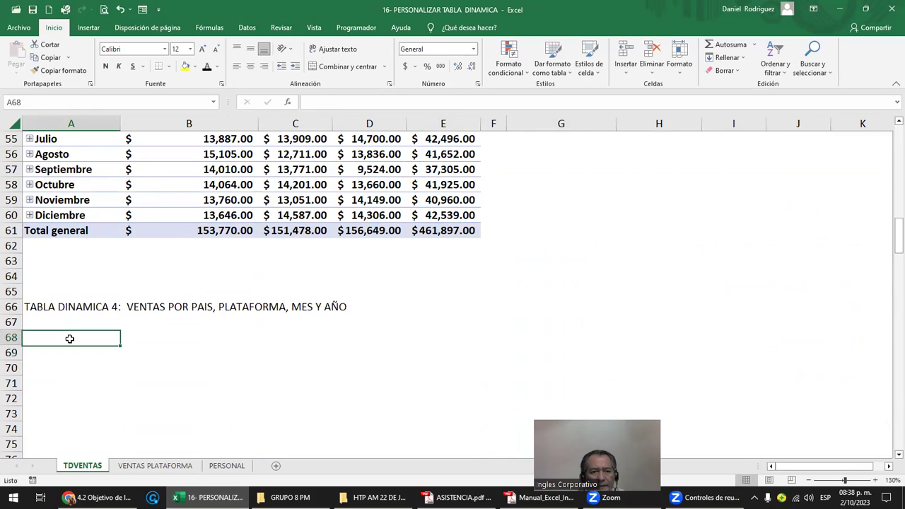
click(90, 28)
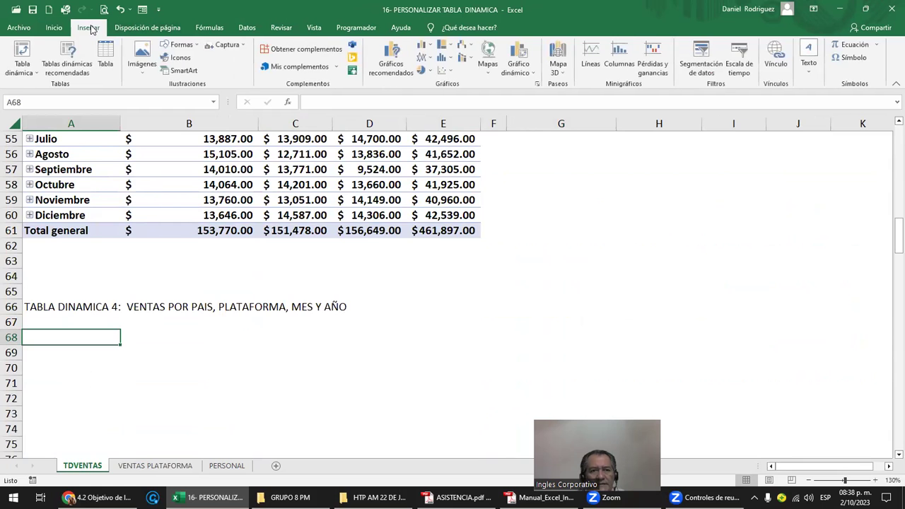
click(31, 71)
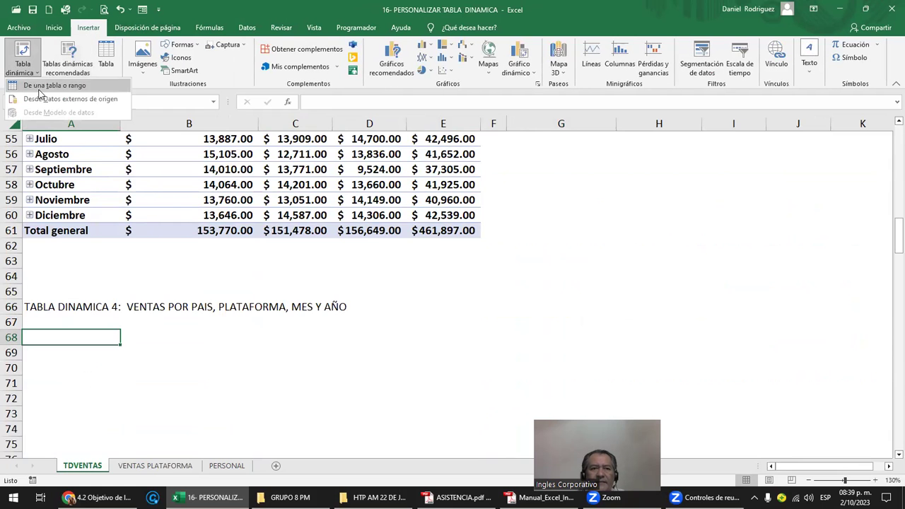
click(44, 86)
text(ventas)
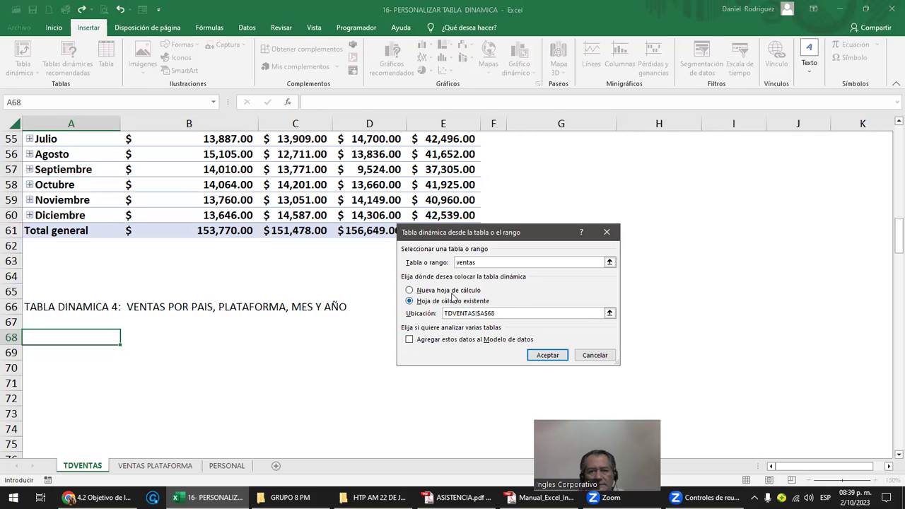
click(535, 356)
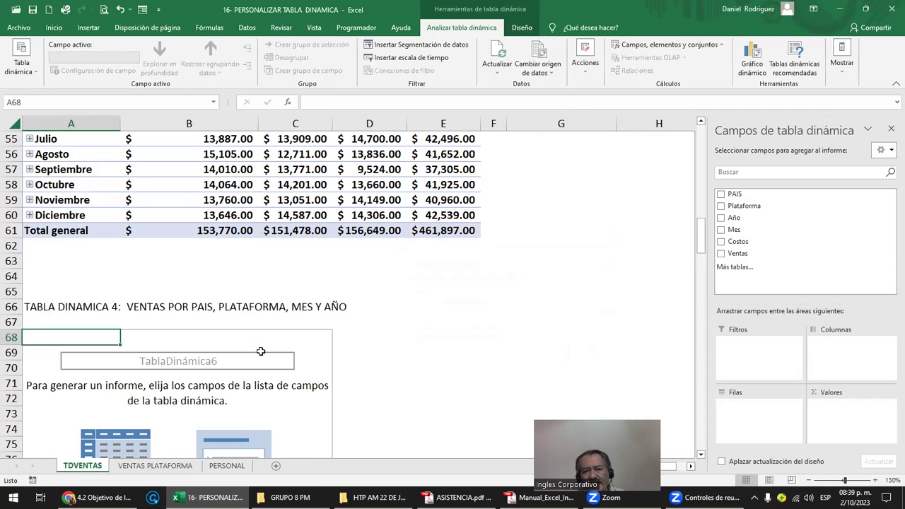
click(204, 345)
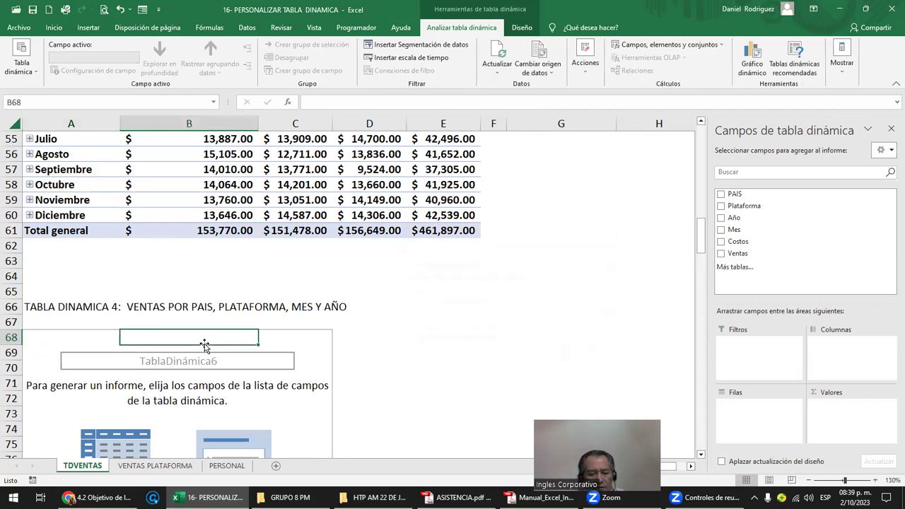
key(ctrl+z)
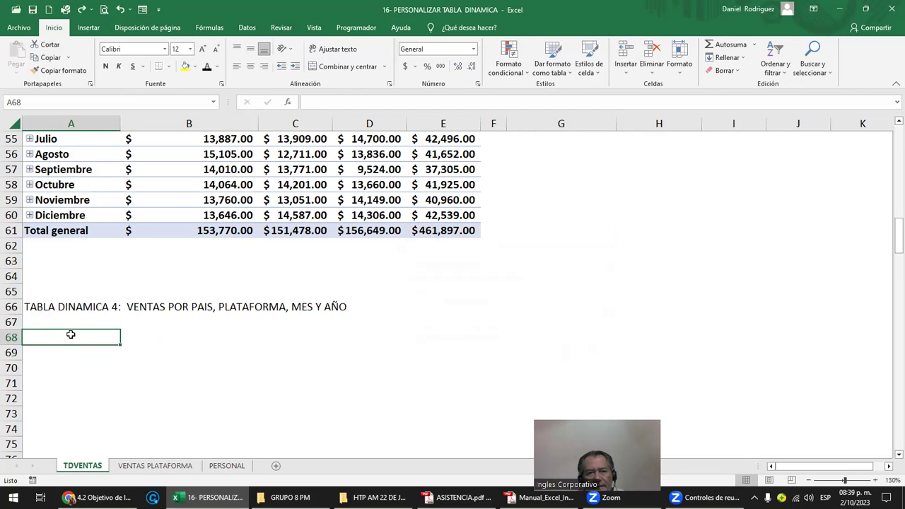
click(87, 28)
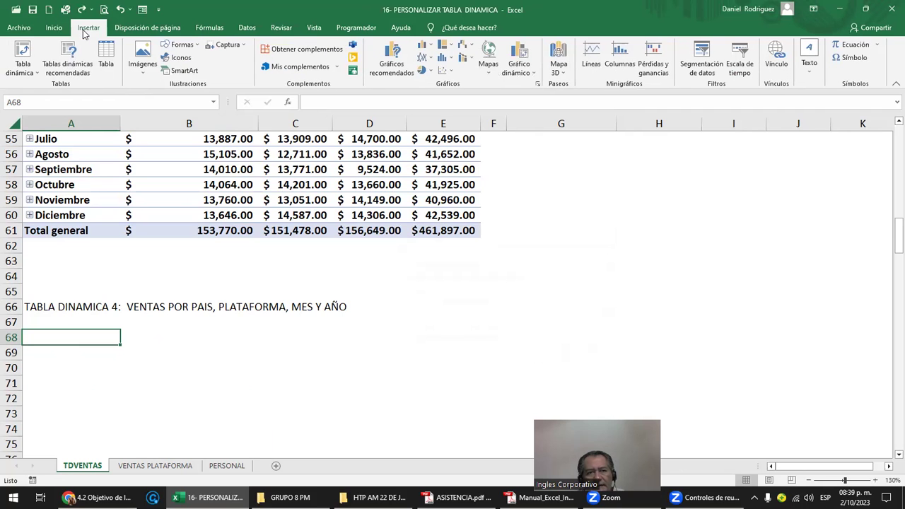
click(28, 74)
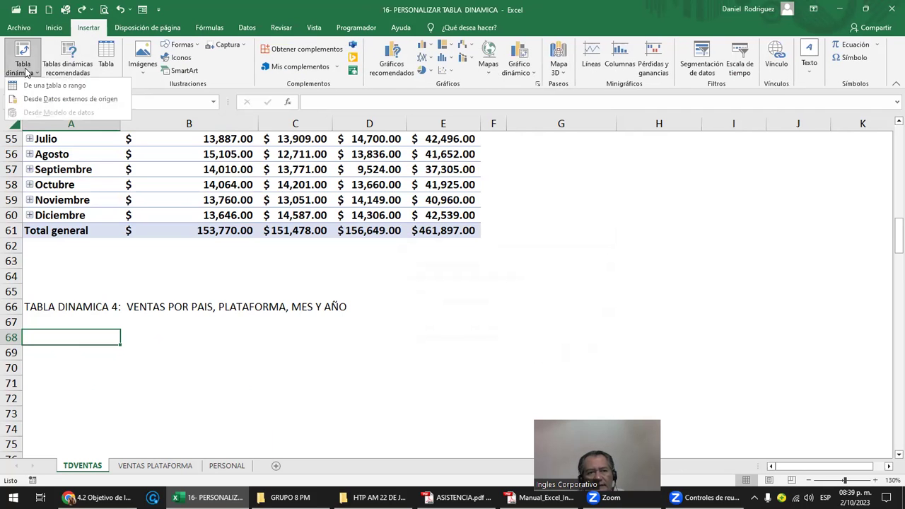
click(61, 86)
text(ventas)
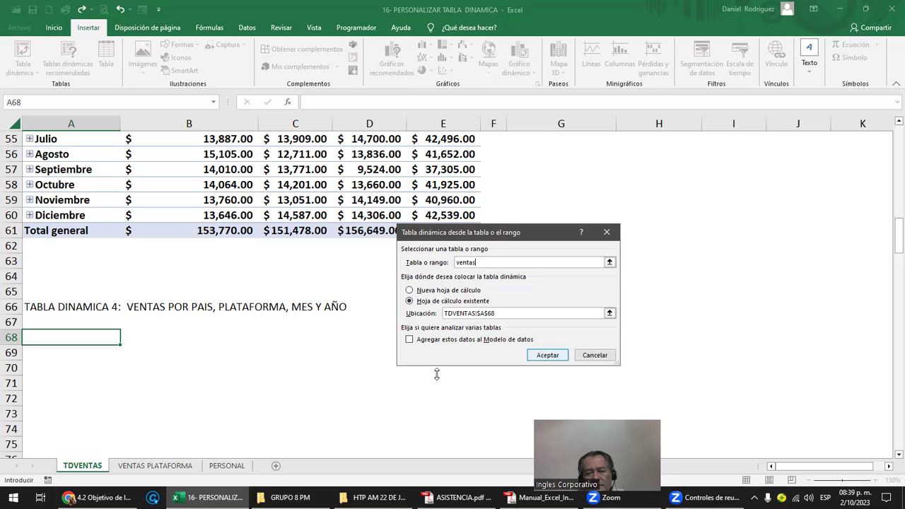
click(65, 364)
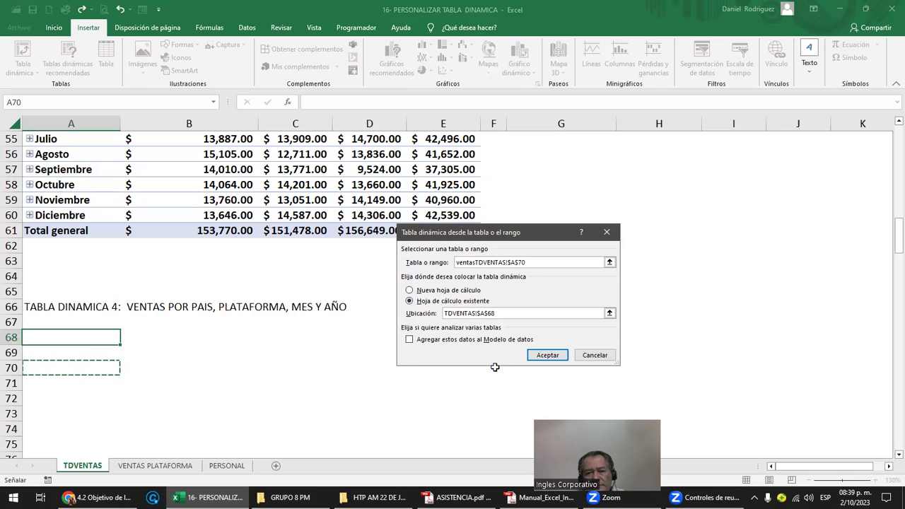
key(Escape)
Insert a pivot table from the ventas table at TDVENTAS!$A$69
click(63, 355)
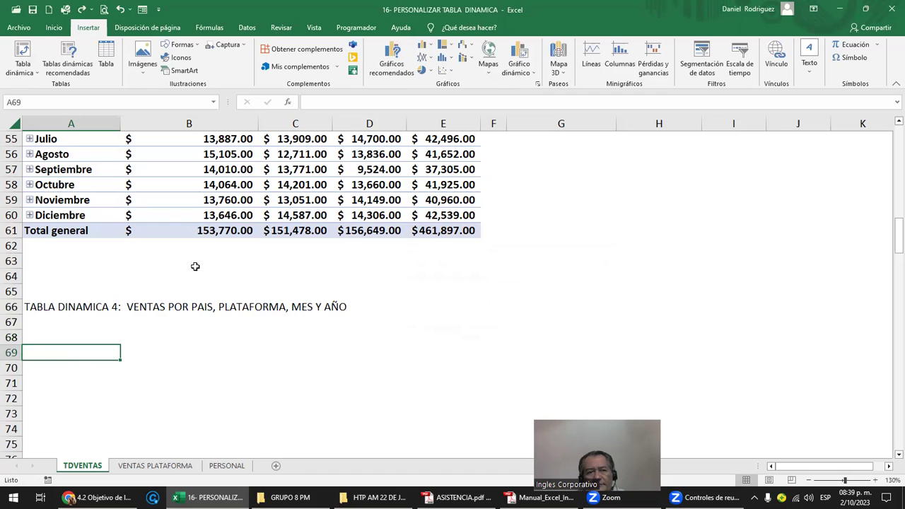
click(21, 70)
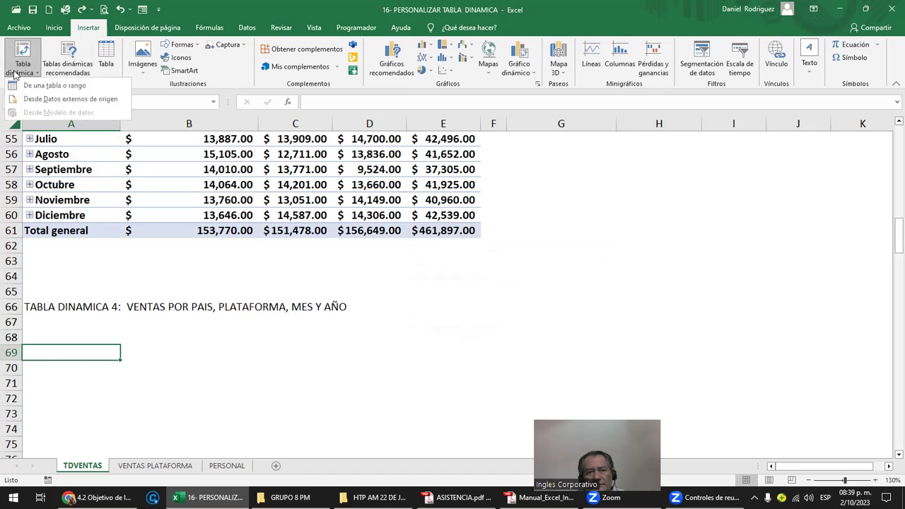
click(54, 85)
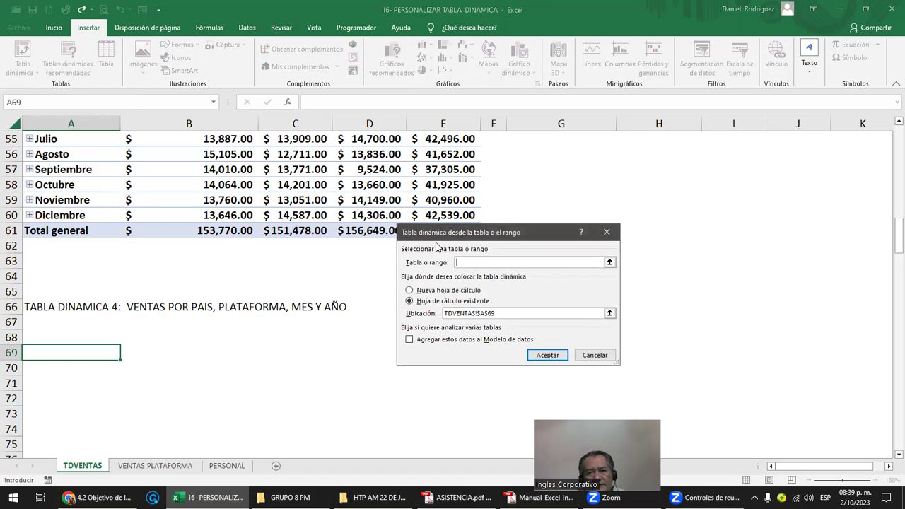
text(ventas)
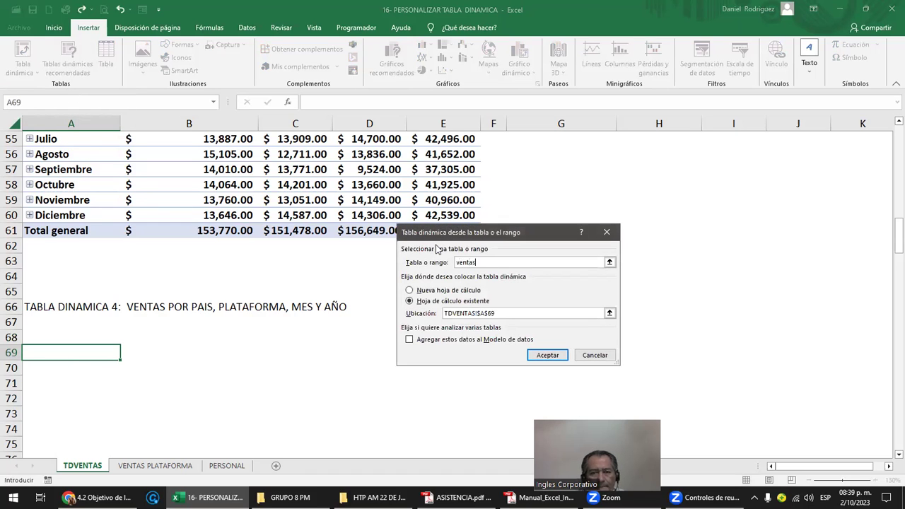
click(543, 358)
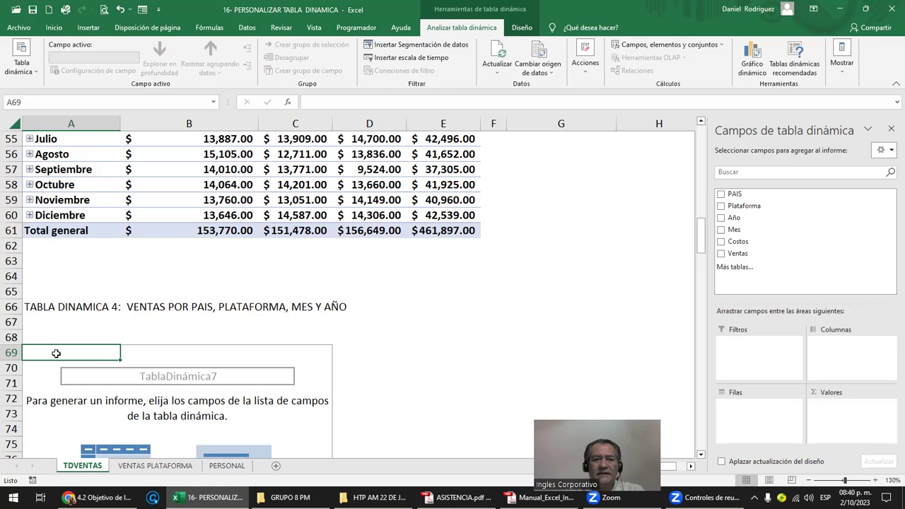
Put Ventas in Valores, PAIS, Plataforma and Año in Filas, and Mes in Columnas
scroll(56, 353, down, 1)
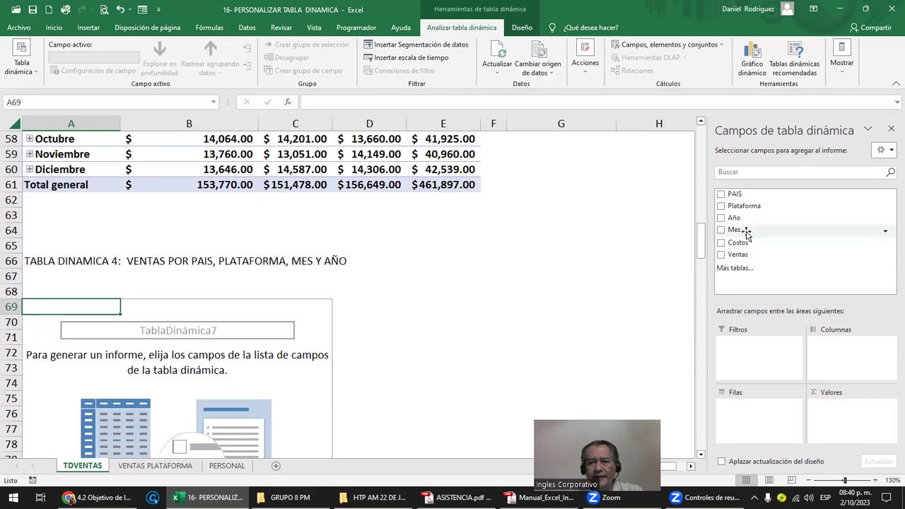
drag(748, 255, 864, 433)
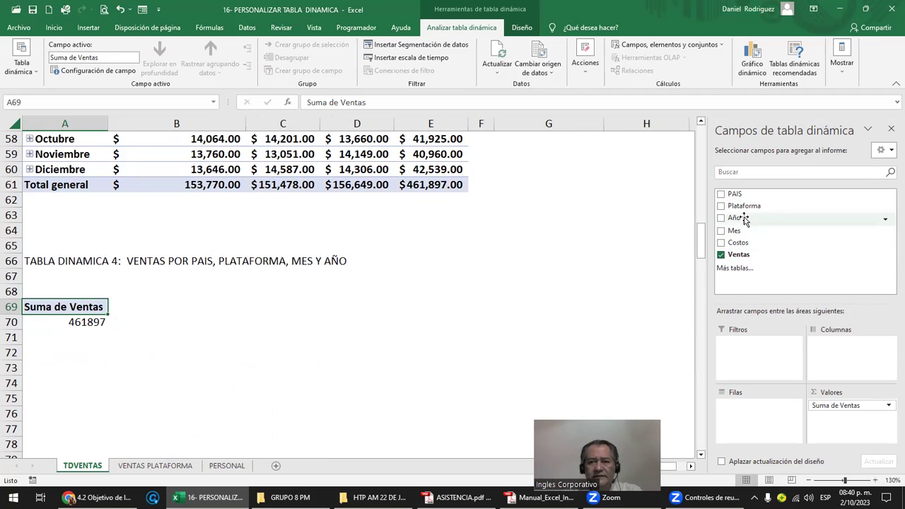
drag(734, 194, 744, 408)
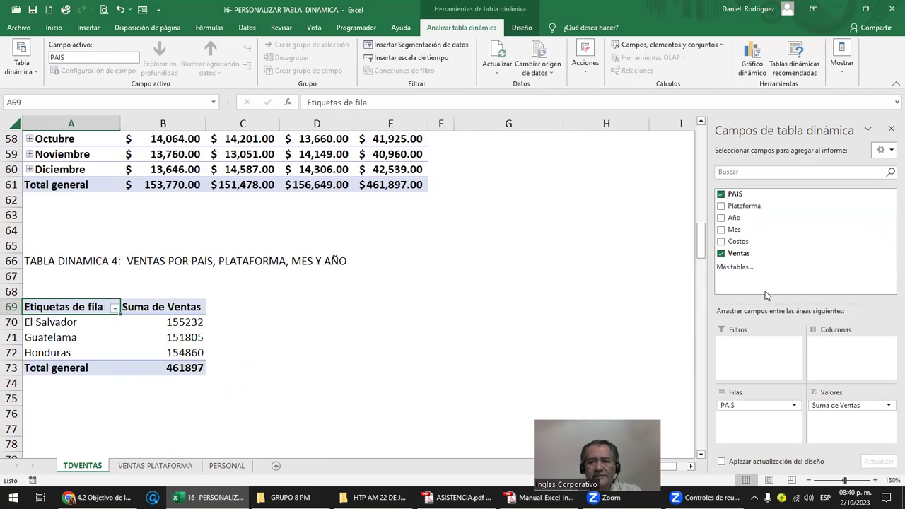
drag(744, 205, 748, 414)
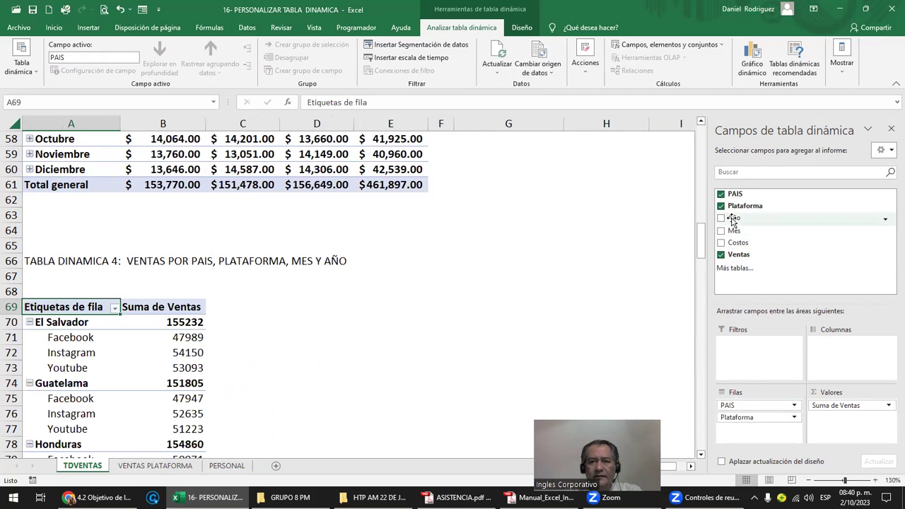
drag(733, 219, 752, 432)
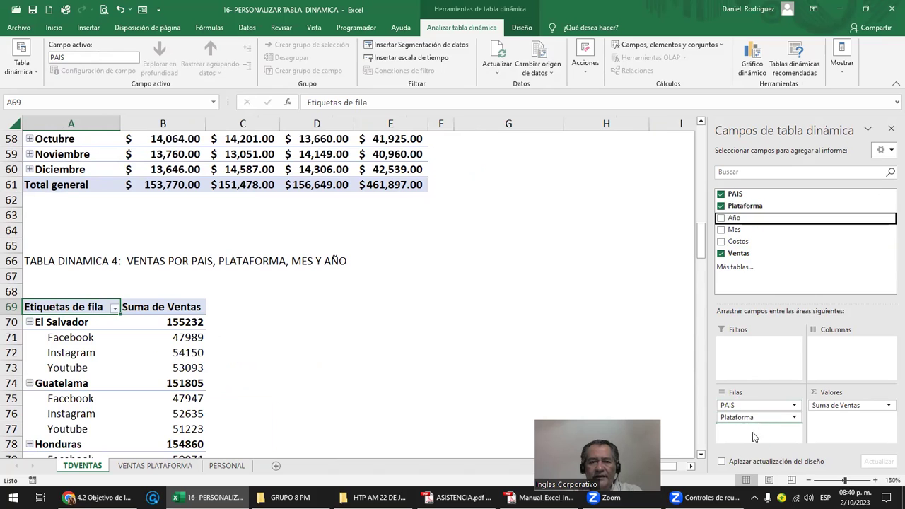
mouse_move(734, 230)
mouse_down()
mouse_move(823, 314)
mouse_move(835, 344)
mouse_up()
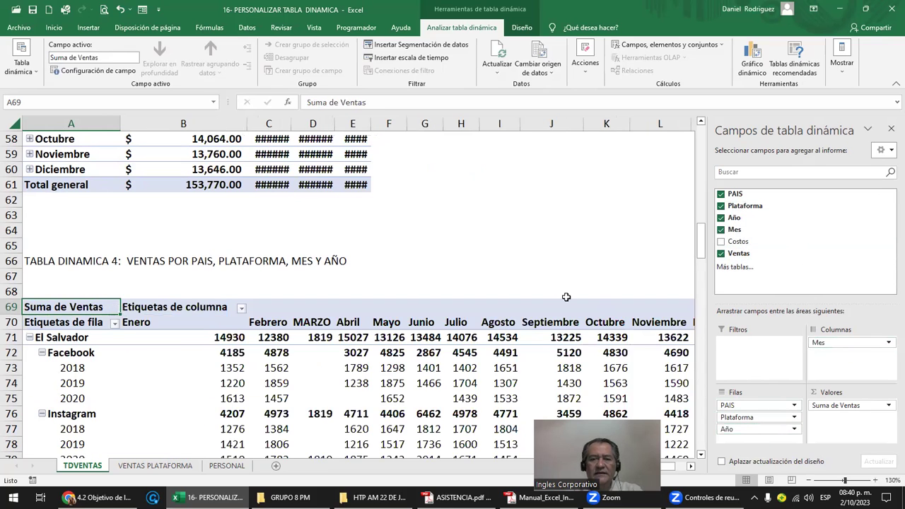
click(549, 281)
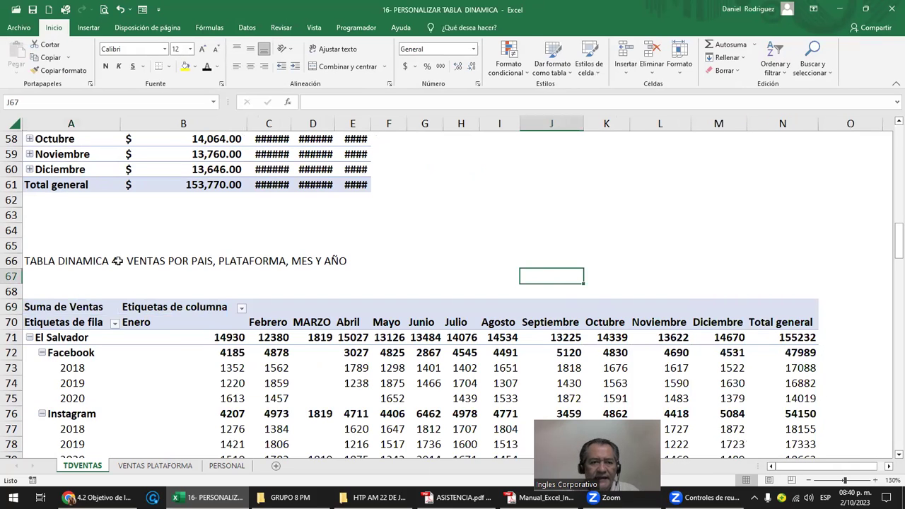
click(166, 262)
drag(166, 262, 358, 260)
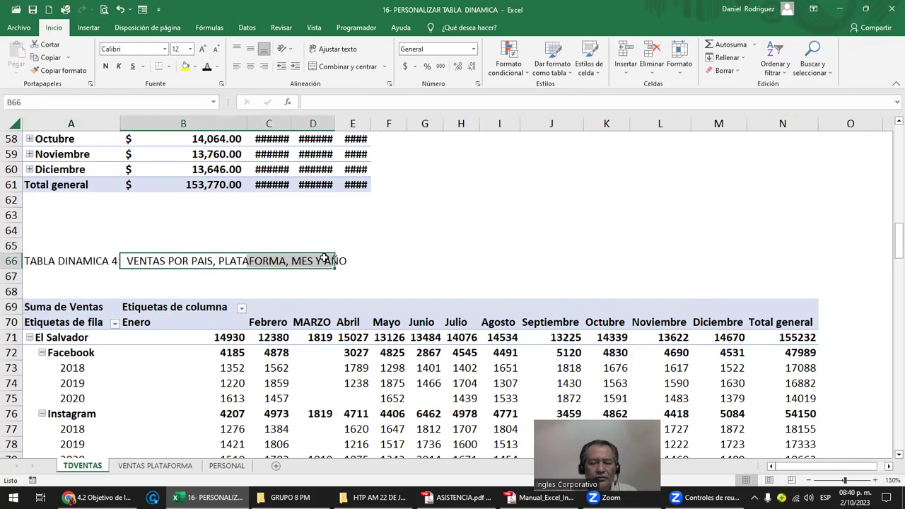
click(367, 263)
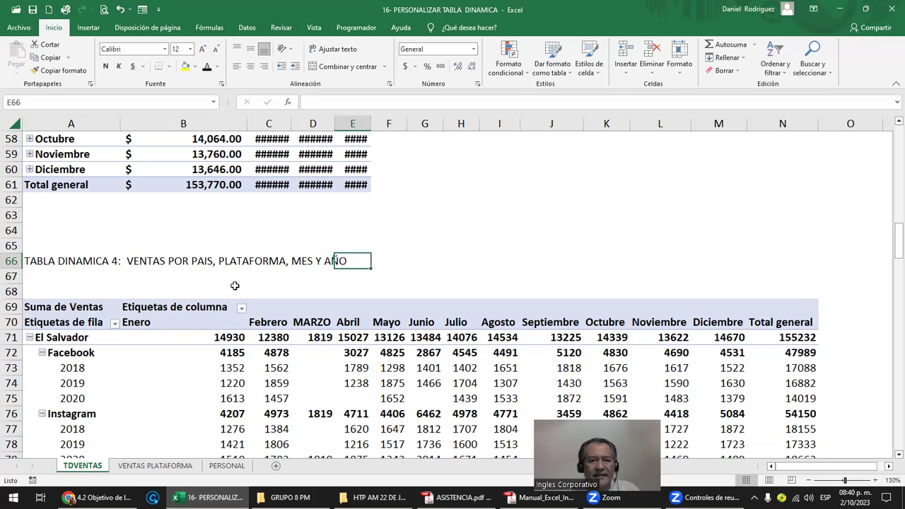
scroll(234, 286, down, 2)
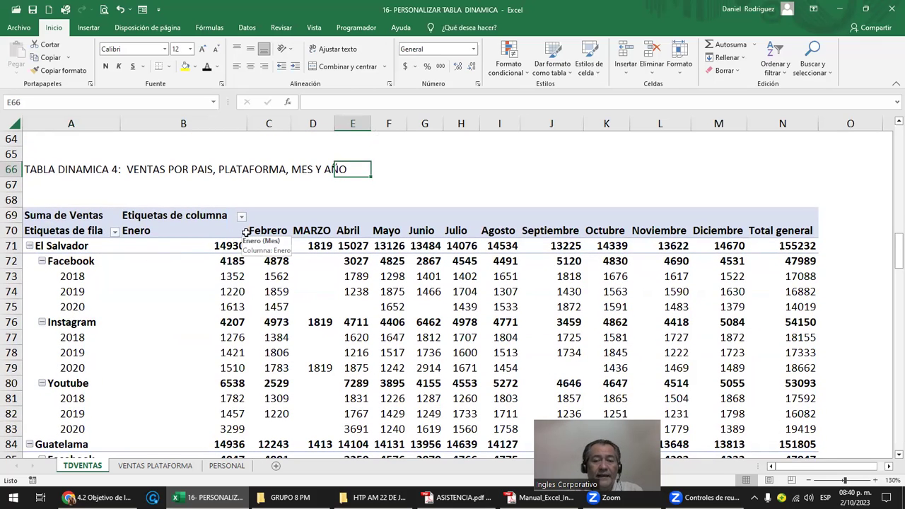
click(75, 275)
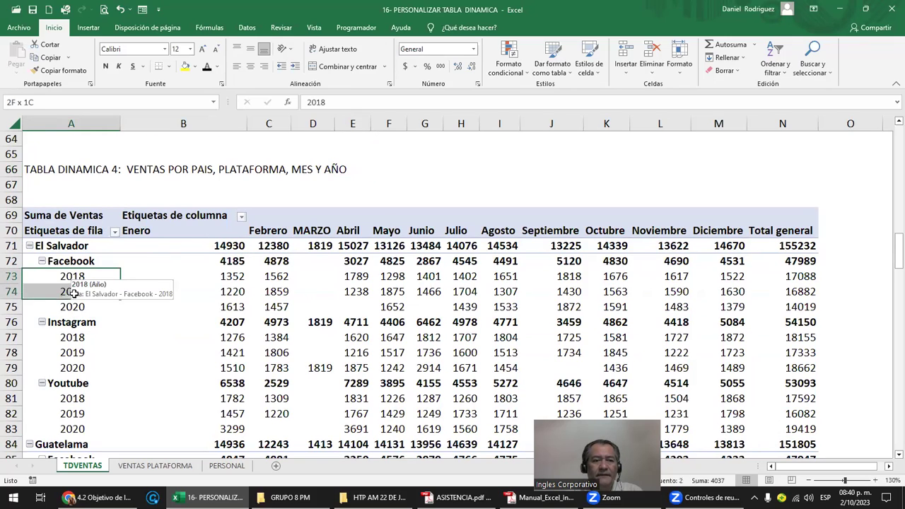
drag(75, 276, 73, 307)
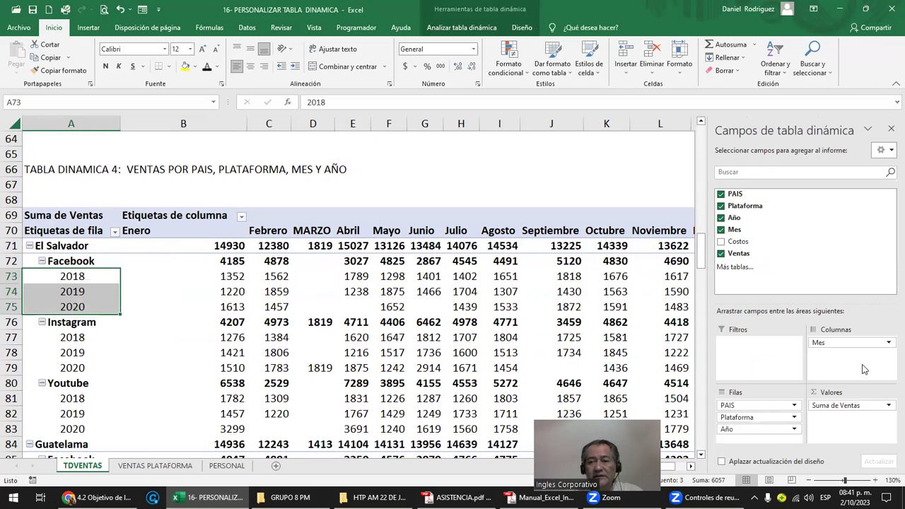
Move Año to Columnas and Mes into Filas under Plataforma, showing years 2018–2020 across
drag(753, 429, 844, 346)
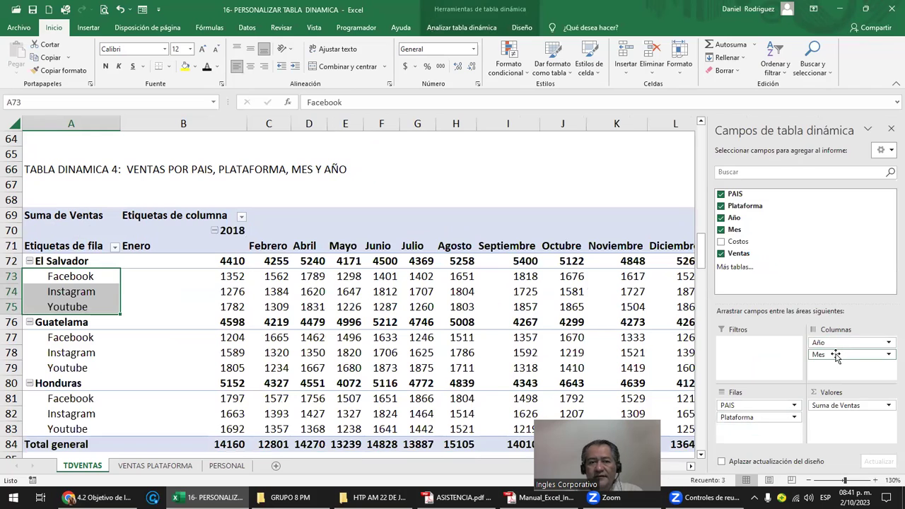
drag(836, 356, 755, 430)
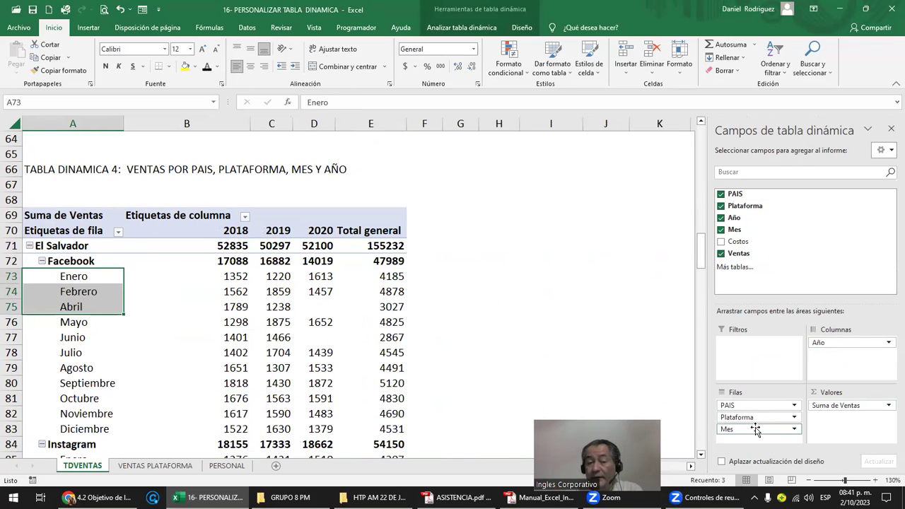
drag(755, 429, 843, 358)
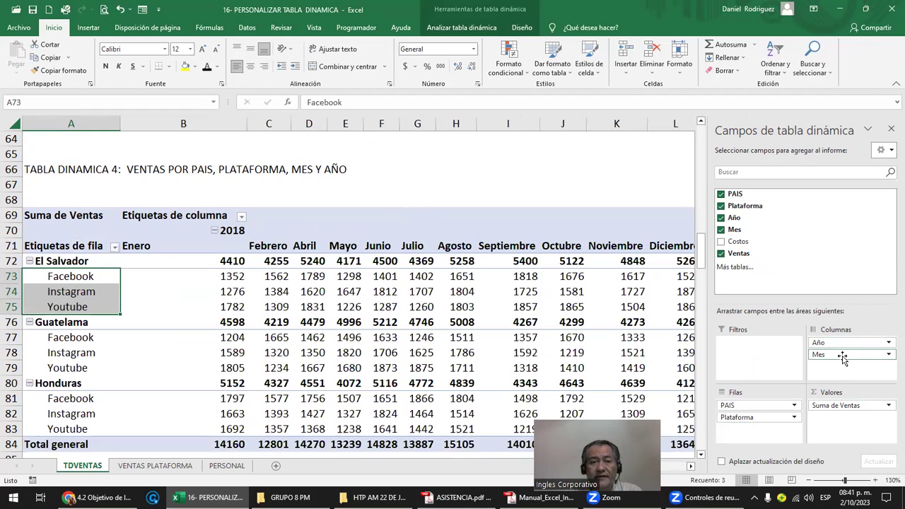
click(278, 231)
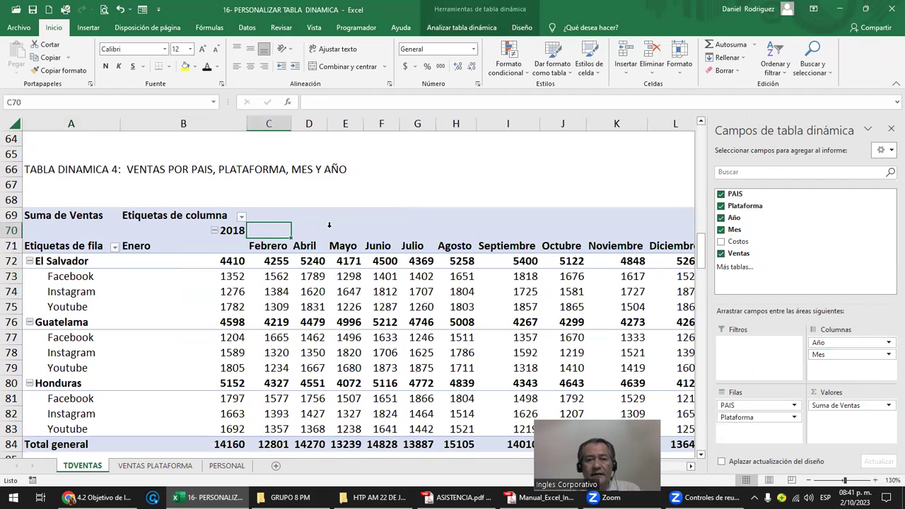
key(Left)
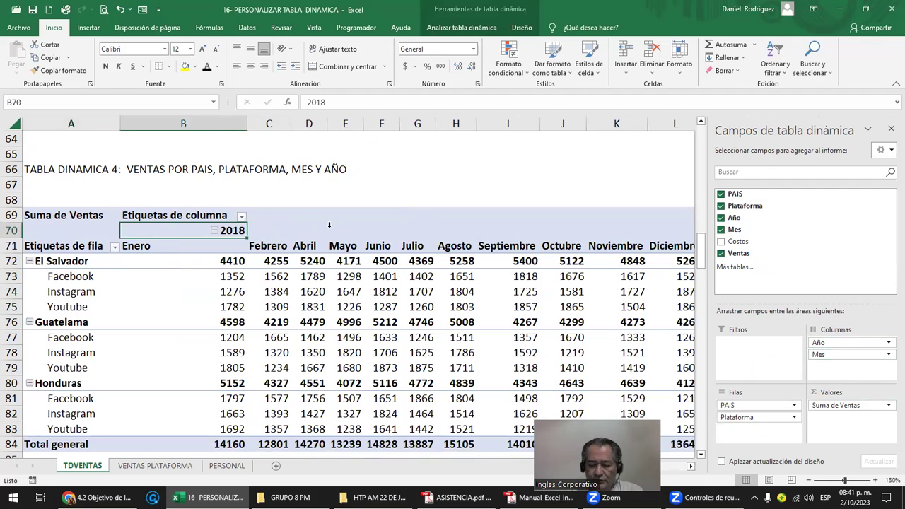
key(Right)
key(Right)
key(Right)
key(Right)
key(Right)
key(Right)
key(Right)
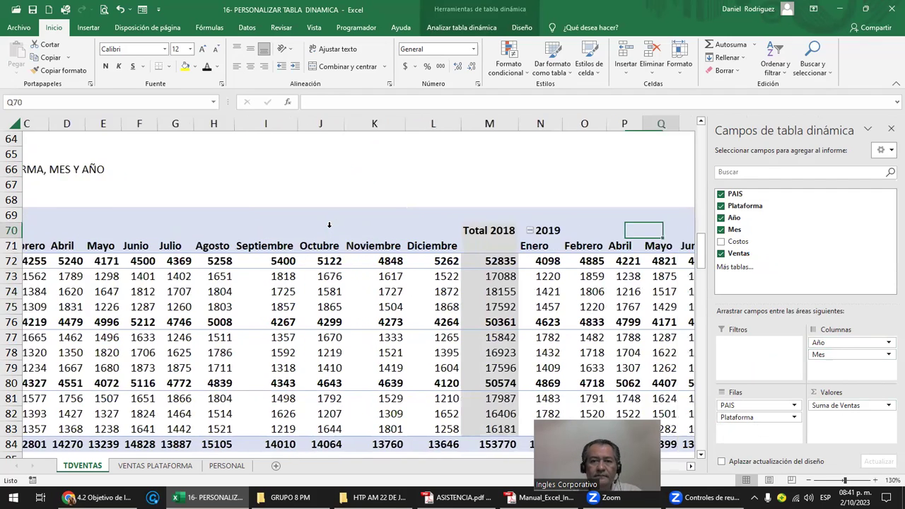
key(Right)
key(Right)
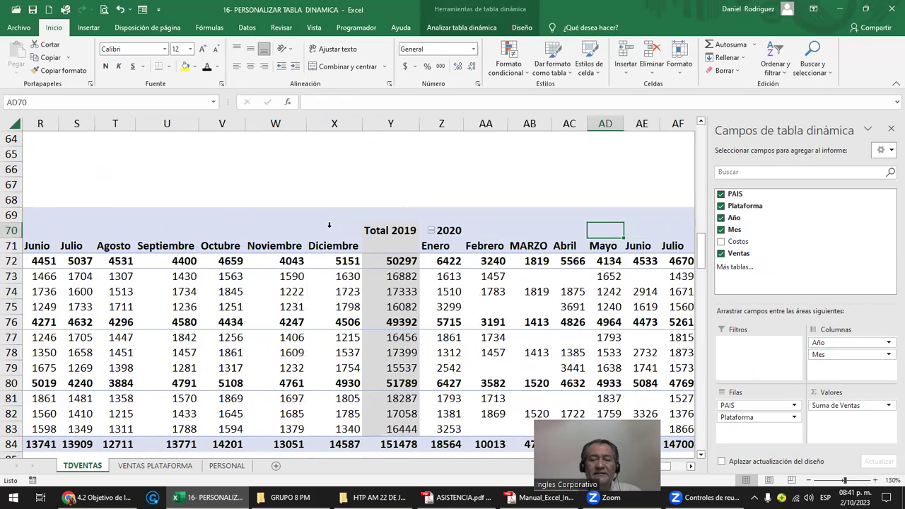
key(Home)
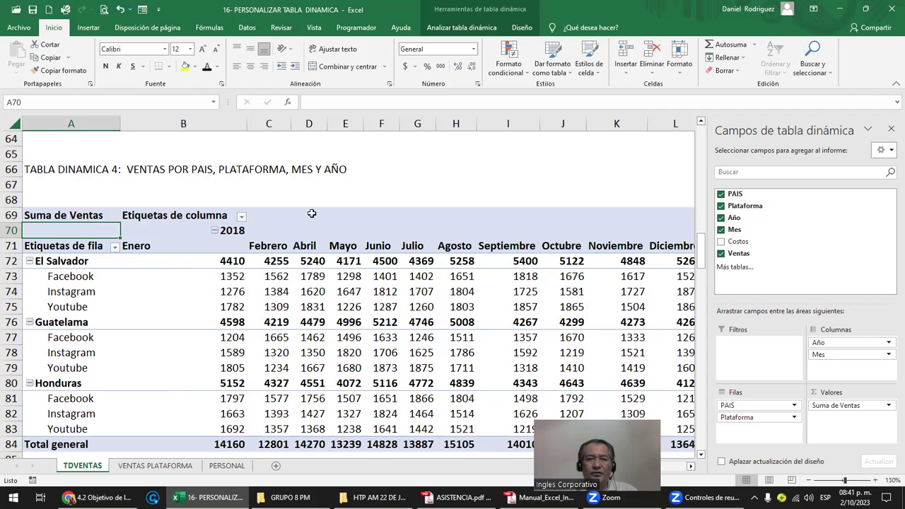
drag(819, 354, 753, 430)
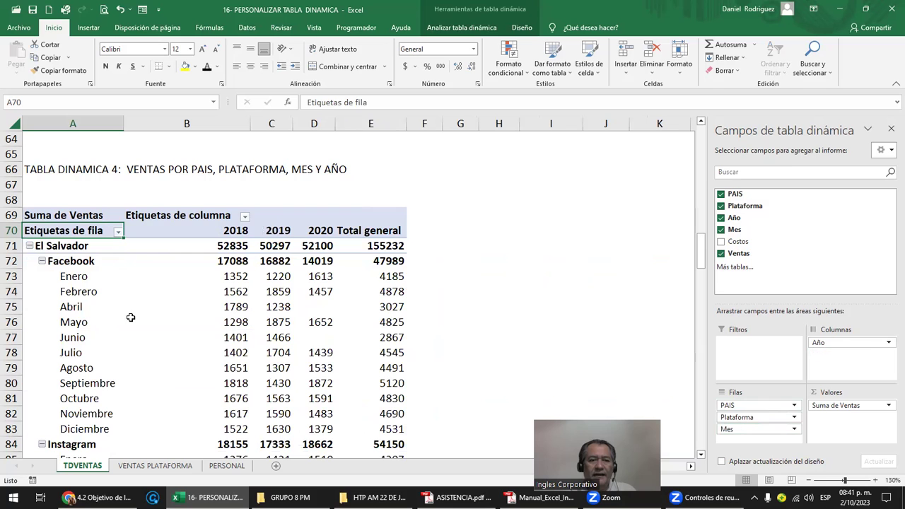
Move the Mes field back into Columnas so months Enero–Diciembre run across pivot table 4
mouse_move(131, 317)
ctrl+scroll(133, 318, down, 2)
scroll(134, 316, down, 2)
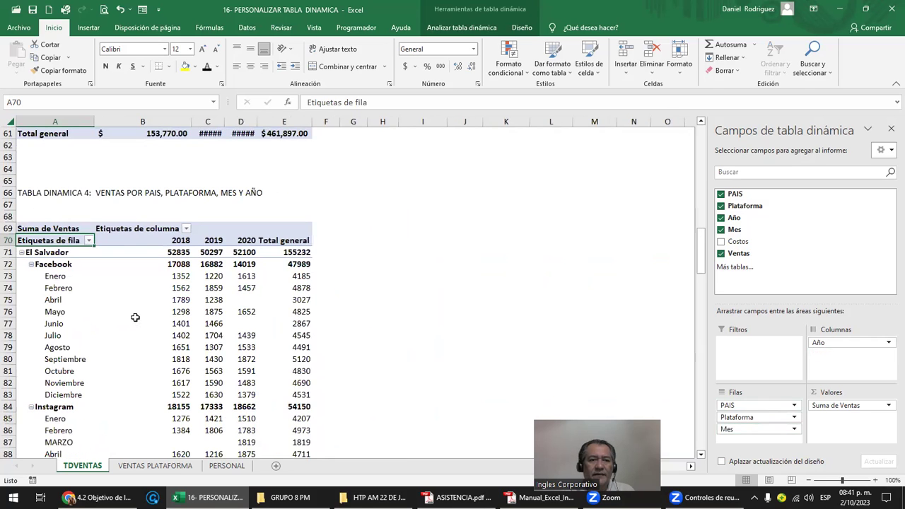
scroll(136, 316, down, 3)
scroll(136, 316, down, 2)
scroll(136, 315, down, 4)
scroll(136, 315, down, 2)
scroll(137, 317, down, 2)
scroll(137, 316, up, 2)
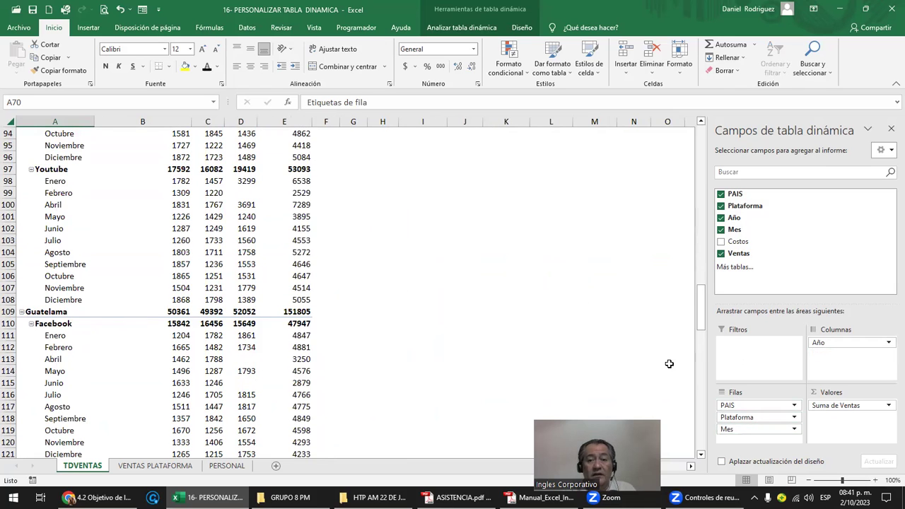
drag(768, 434, 851, 342)
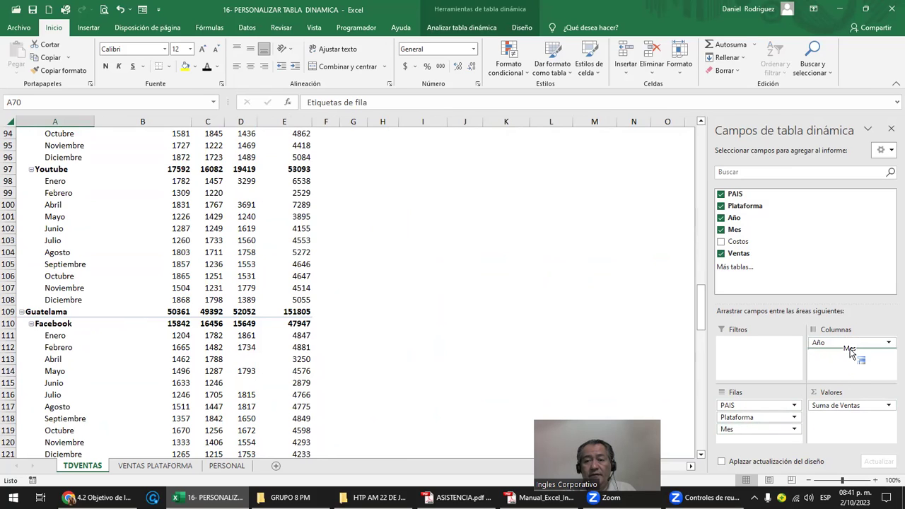
drag(850, 342, 750, 429)
Check the month field options, leaving years 2018–2020 listed under each platform
scroll(299, 328, up, 2)
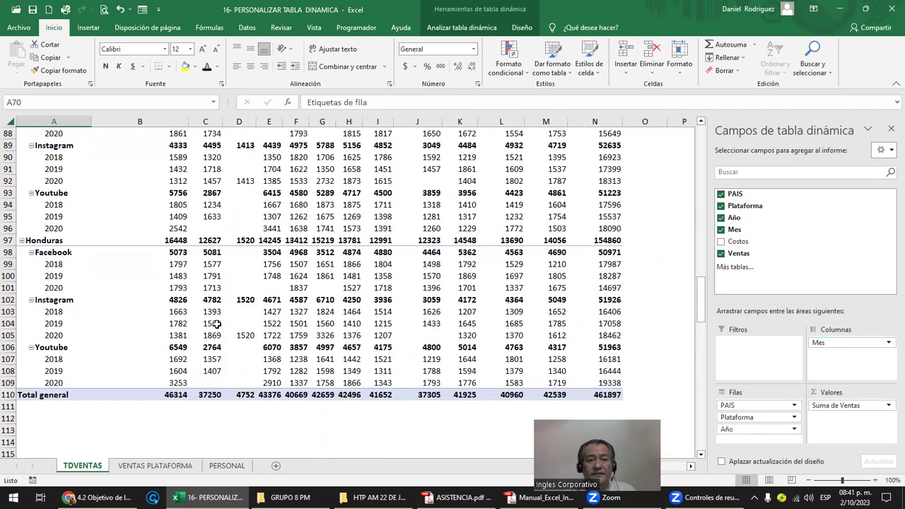
scroll(217, 324, up, 2)
ctrl+scroll(218, 323, down, 1)
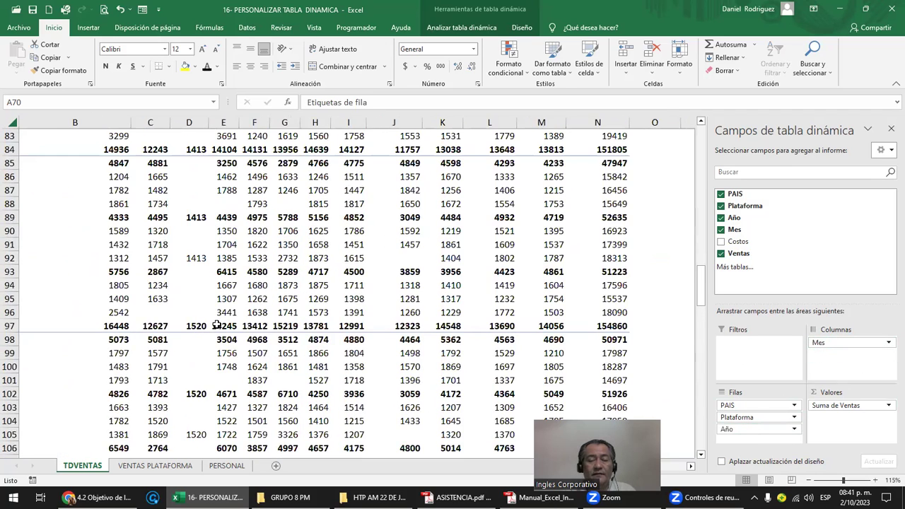
scroll(219, 323, down, 3)
scroll(219, 323, up, 5)
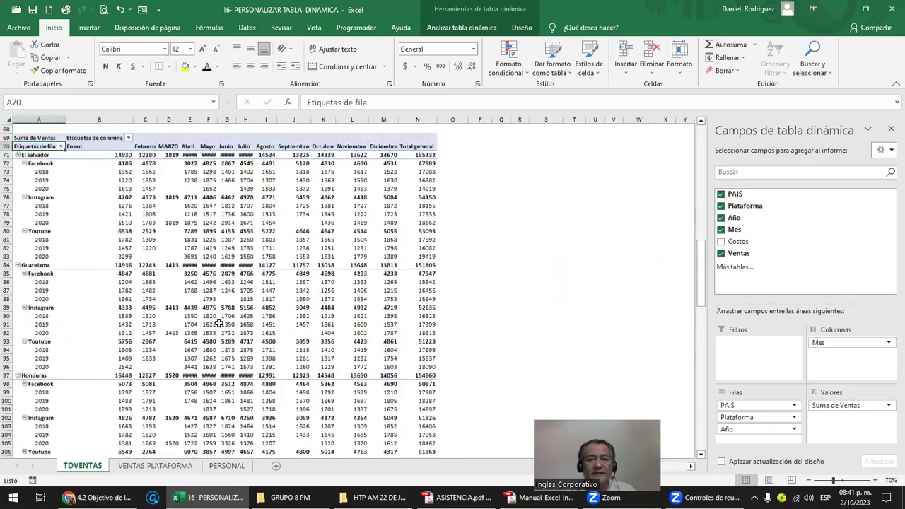
ctrl+scroll(219, 323, up, 1)
scroll(219, 323, up, 1)
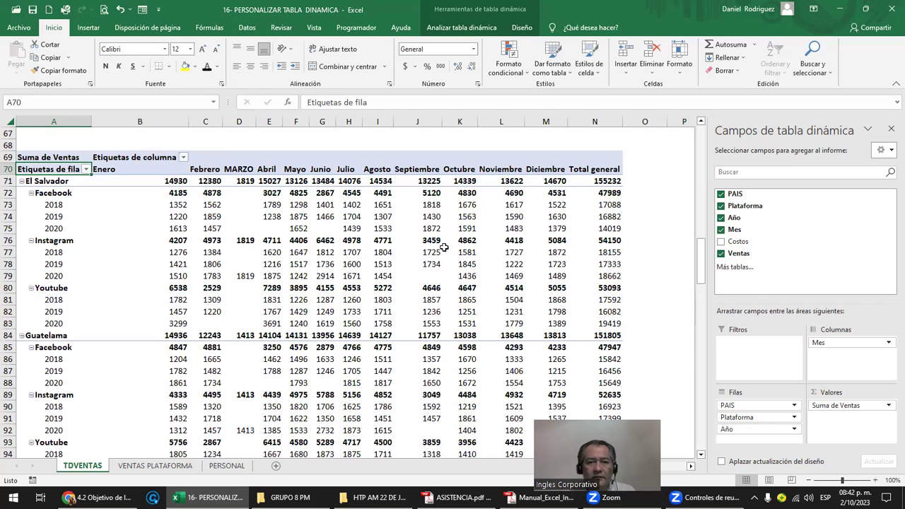
click(845, 342)
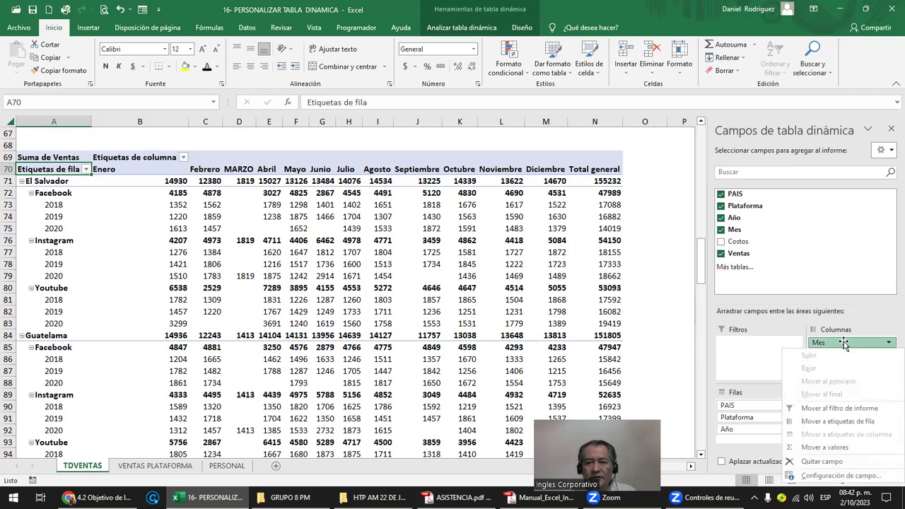
click(63, 203)
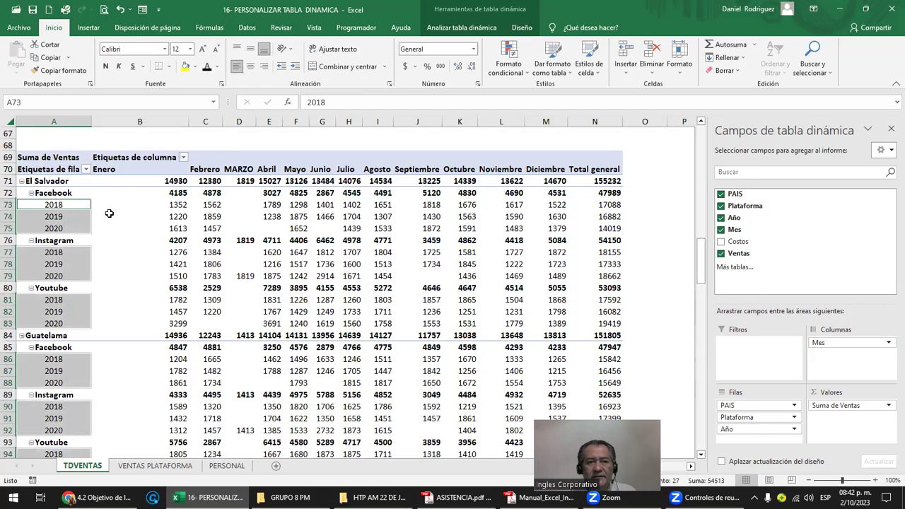
click(637, 217)
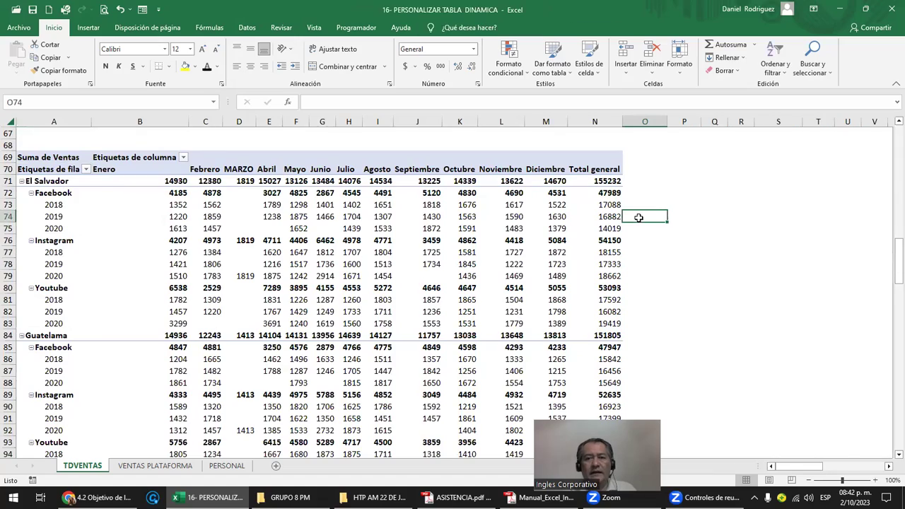
Select the pivot table 4 title in A66 and start editing it
ctrl+scroll(638, 218, down, 2)
scroll(461, 243, up, 3)
scroll(461, 242, down, 2)
scroll(461, 243, down, 5)
ctrl+scroll(461, 243, up, 2)
scroll(461, 243, up, 3)
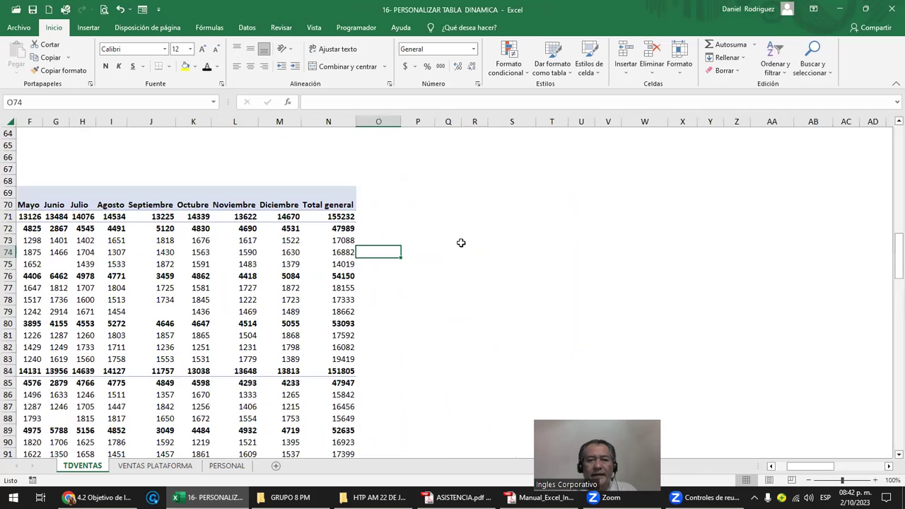
click(318, 169)
key(Left)
key(Left)
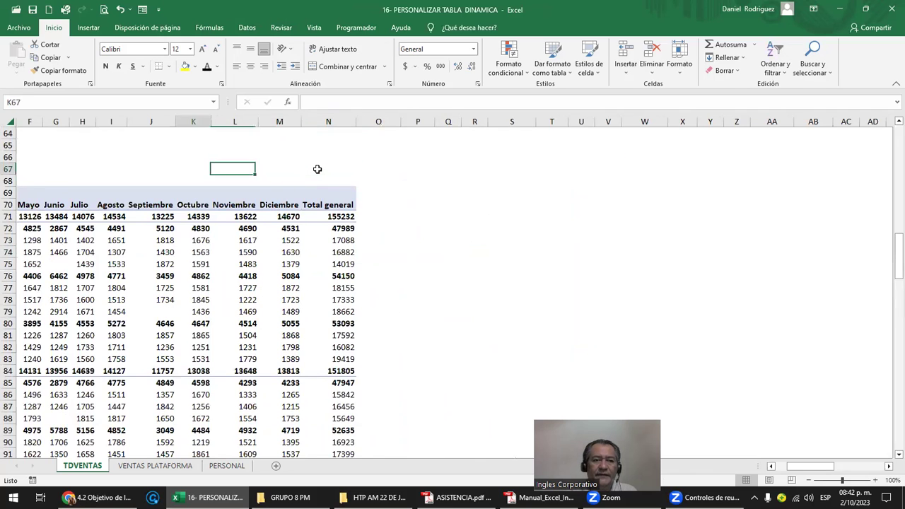
key(Left)
key(Left)
key(Left)
key(Up)
key(F2)
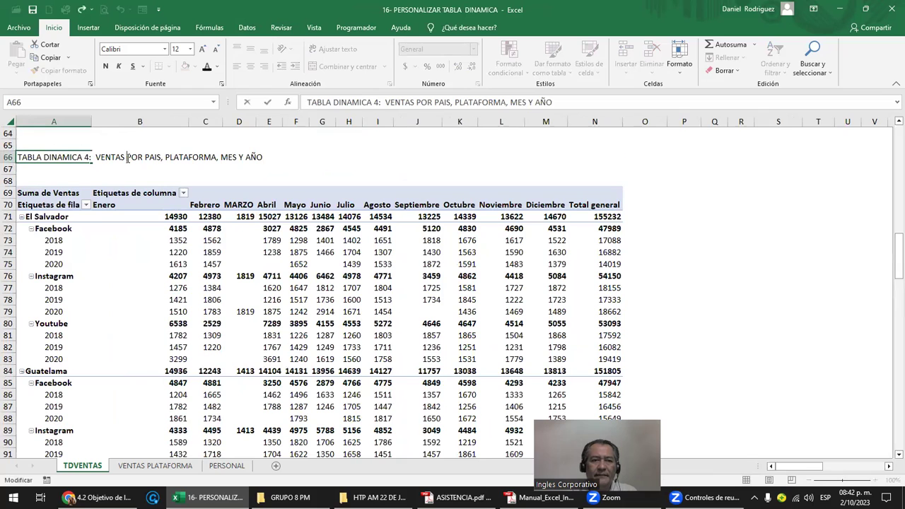
Insert 'COSTOS,' after 'VENTAS,' in the title and commit it
text(, cos)
key(BackSpace)
key(BackSpace)
key(BackSpace)
text(COSTOS)
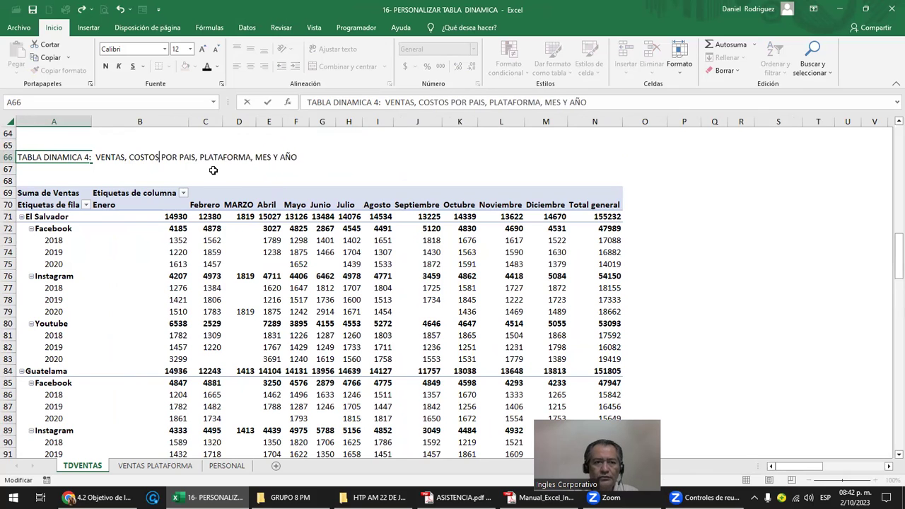
text(,)
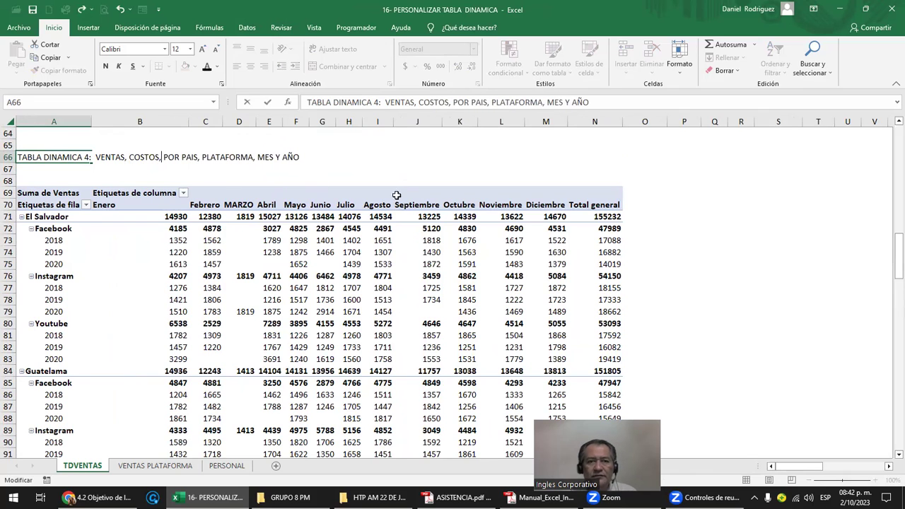
click(409, 172)
Add Costos as a second summed value to pivot table 4 and compare January and February costs with sales
click(111, 240)
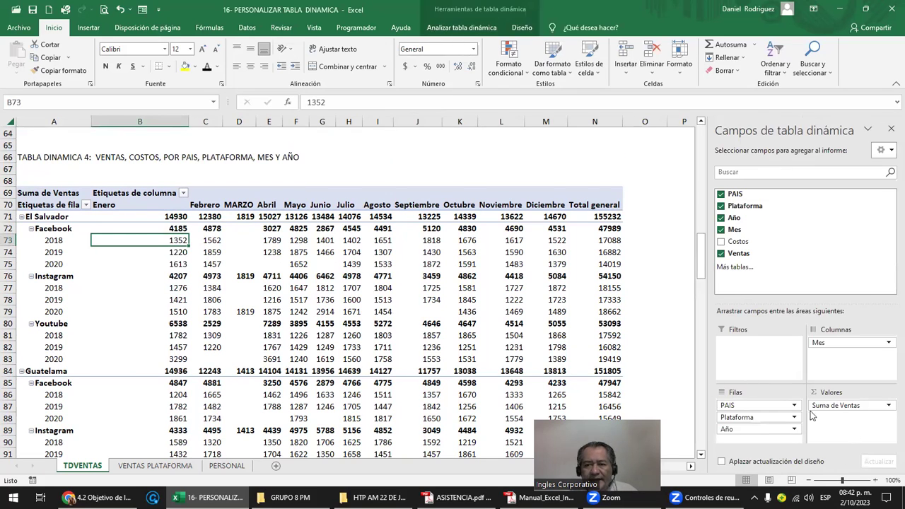
mouse_move(738, 241)
mouse_down()
mouse_move(849, 396)
mouse_move(845, 405)
mouse_up()
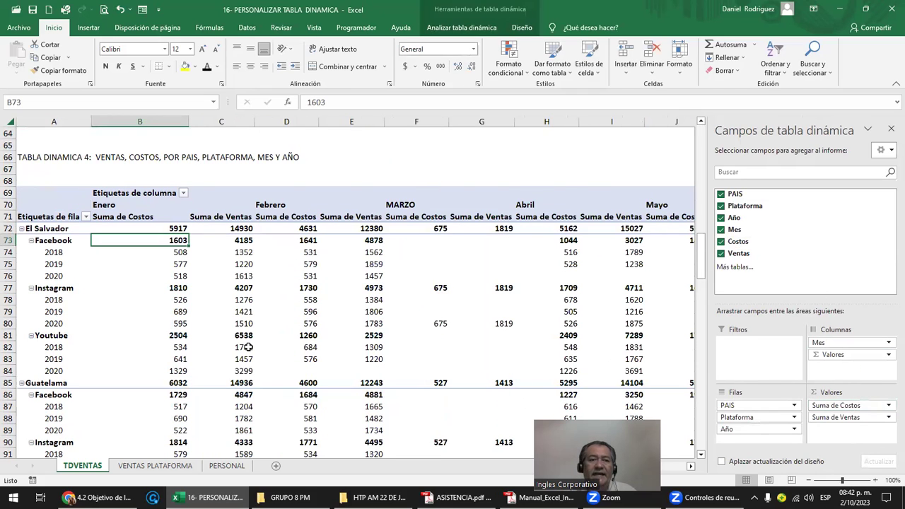
mouse_move(219, 320)
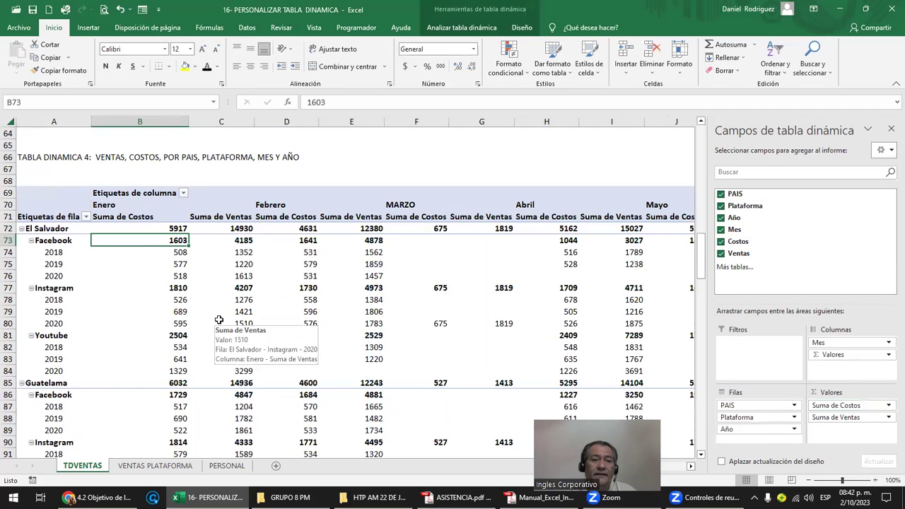
click(121, 217)
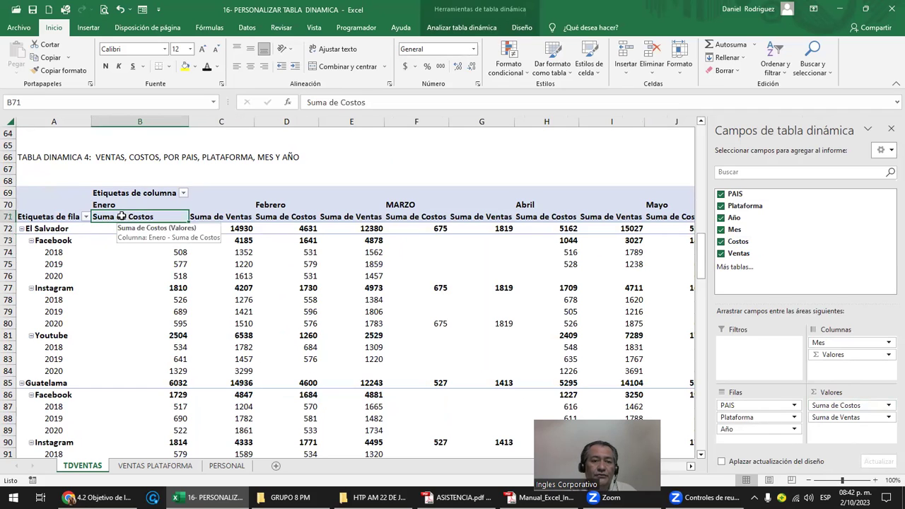
drag(122, 217, 156, 370)
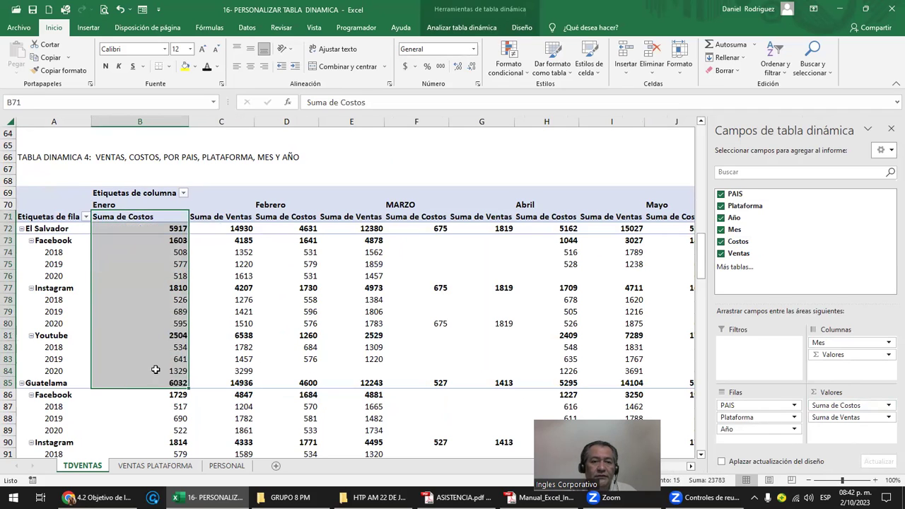
drag(230, 217, 229, 379)
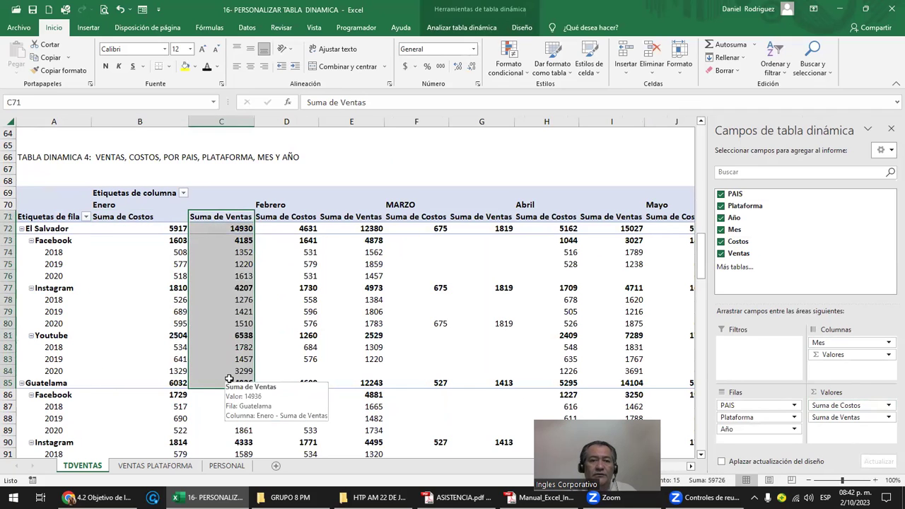
click(111, 205)
drag(110, 205, 226, 381)
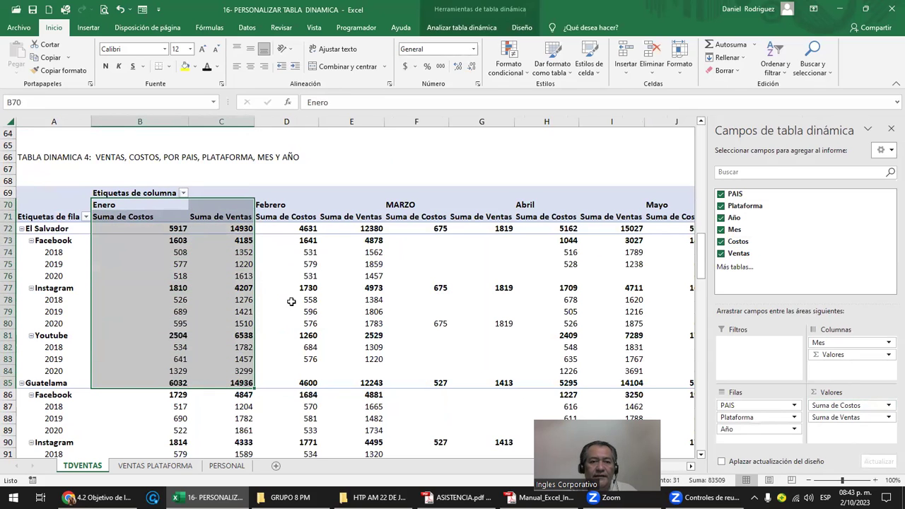
click(288, 205)
drag(288, 205, 367, 378)
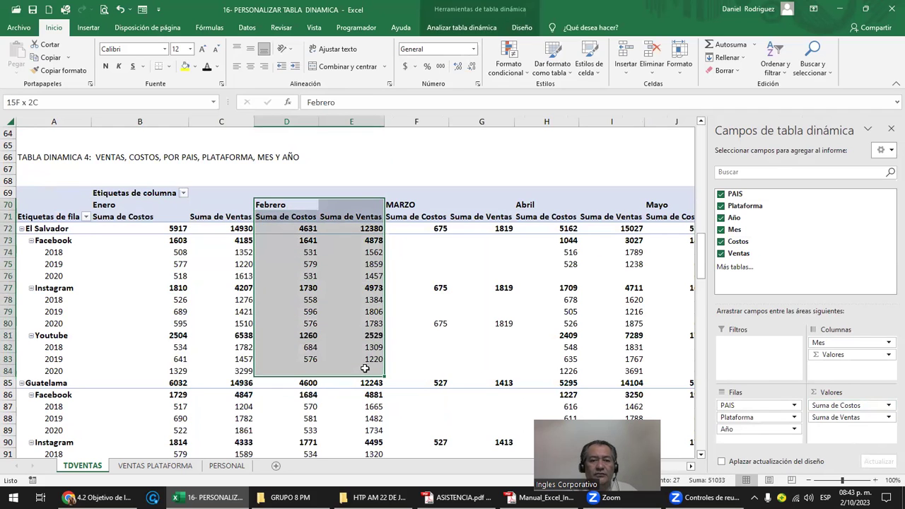
click(379, 170)
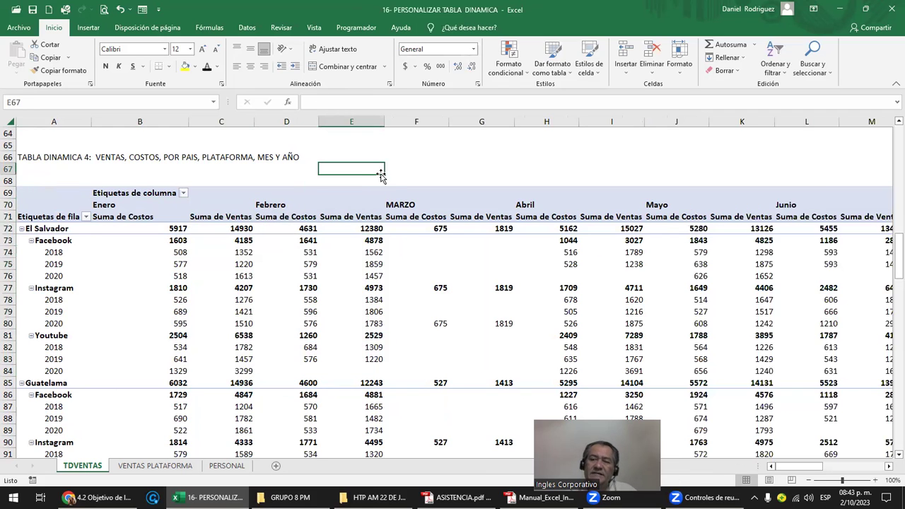
Navigate back to the TABLA DINAMICA 4 title in row 66
scroll(381, 172, down, 3)
scroll(381, 172, down, 2)
scroll(381, 172, down, 3)
scroll(380, 172, up, 7)
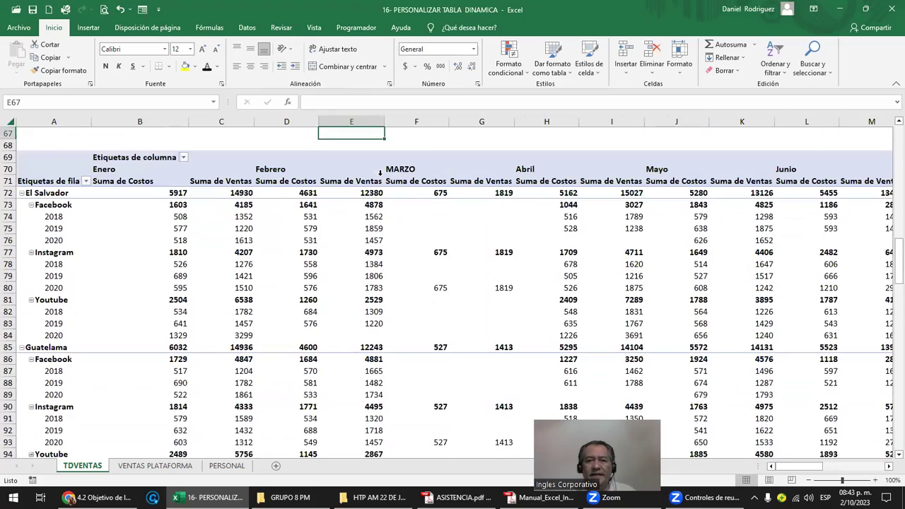
ctrl+scroll(382, 207, down, 2)
ctrl+scroll(382, 206, down, 2)
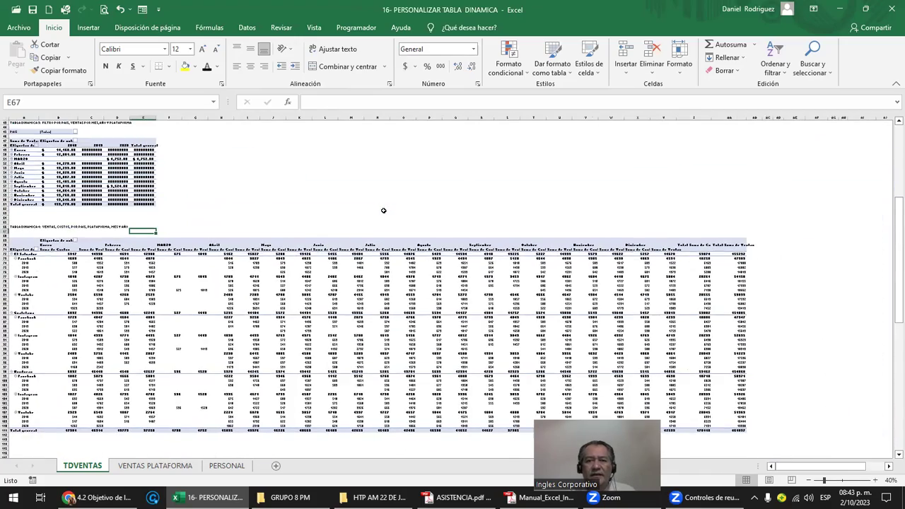
ctrl+scroll(384, 210, up, 1)
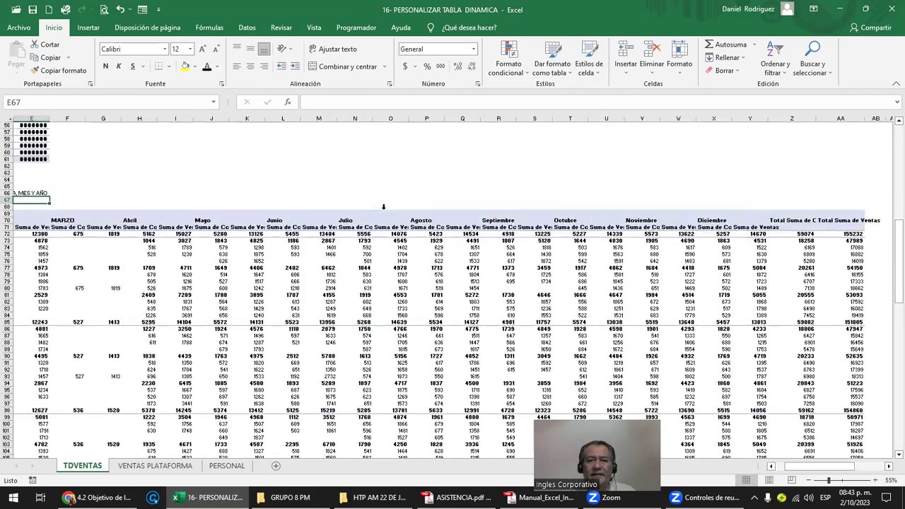
ctrl+scroll(345, 204, up, 1)
click(215, 162)
key(Left)
key(Left)
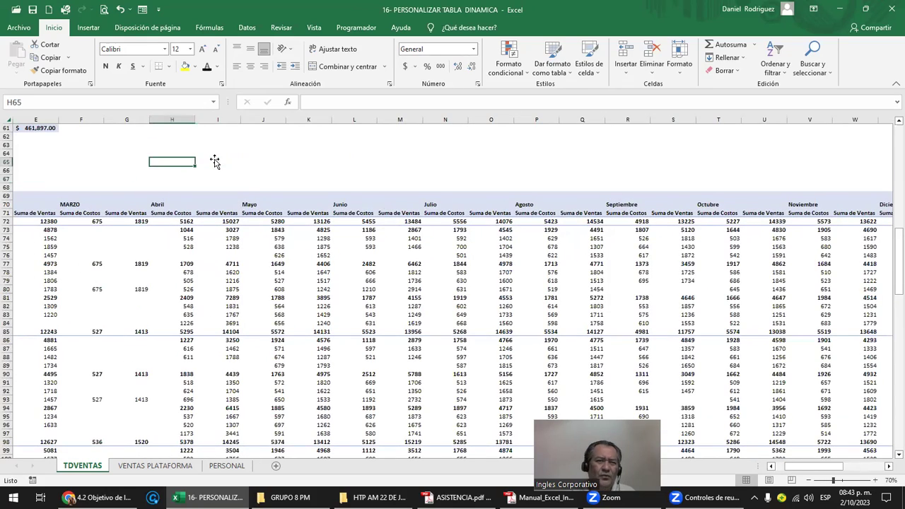
key(Left)
key(Left)
key(Left)
key(Down)
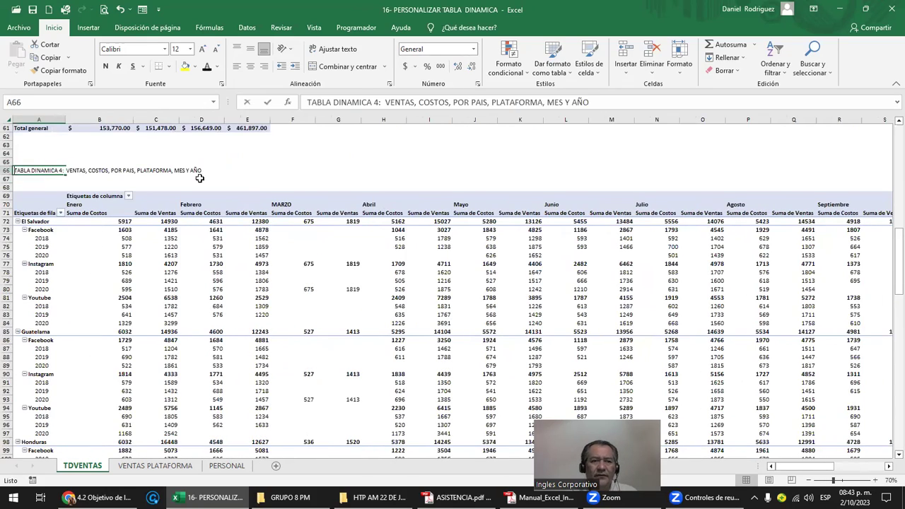
click(96, 176)
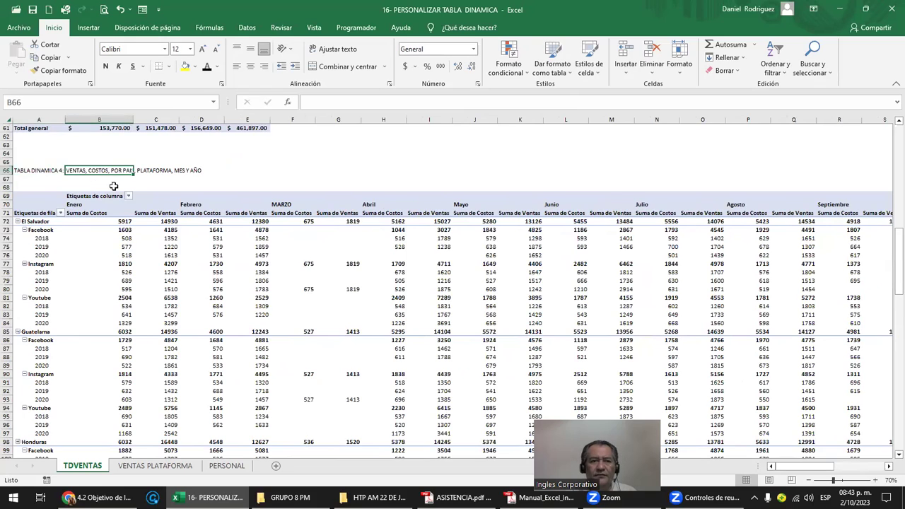
Delete 'COSTOS,' from the pivot table 4 title in A66
ctrl+scroll(113, 186, up, 3)
key(Left)
key(Right)
key(Left)
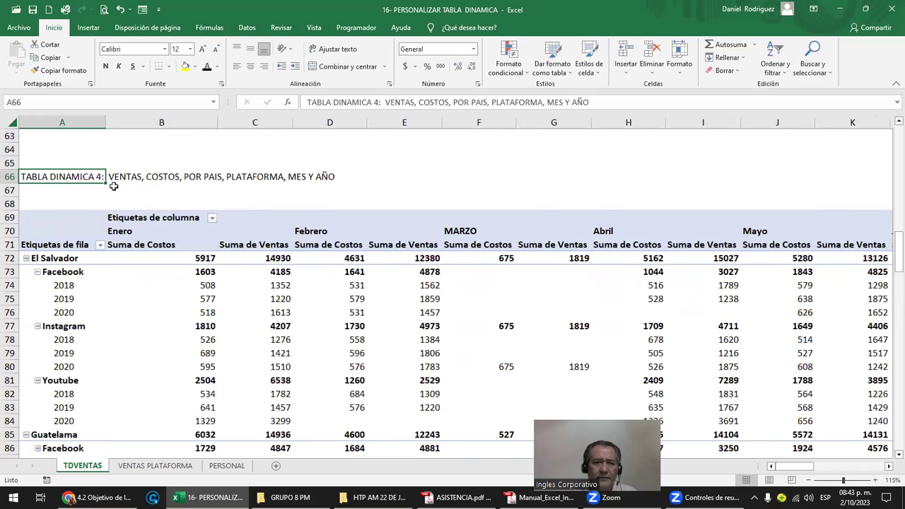
key(F2)
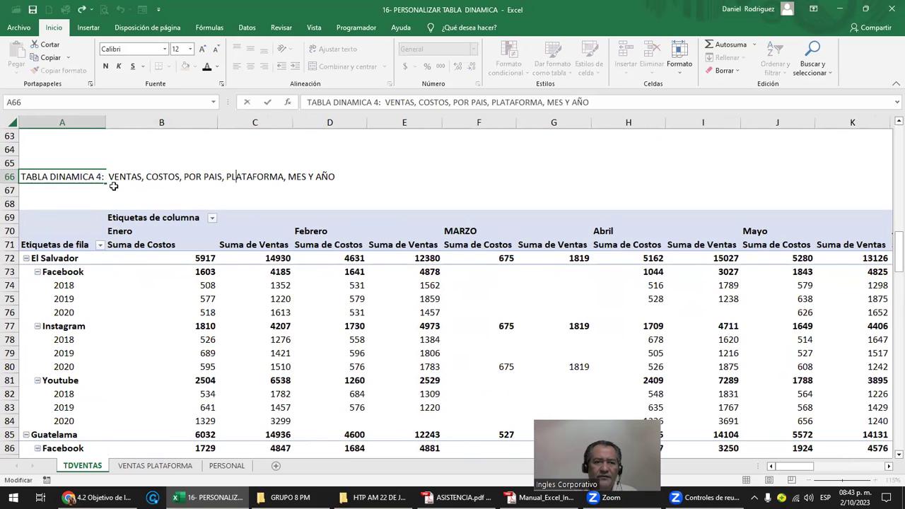
key(Delete)
key(Delete)
key(Delete)
key(Delete)
key(Delete)
key(Delete)
key(Delete)
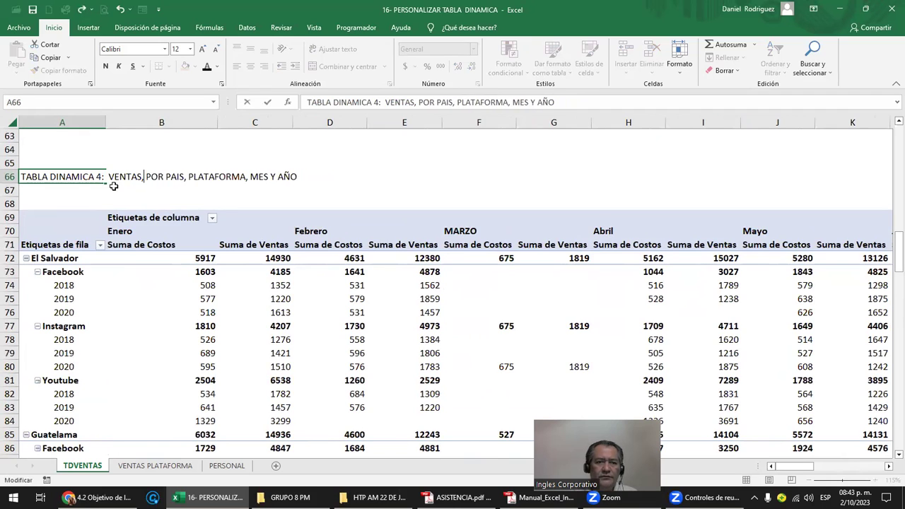
key(Return)
Remove Suma de Costos from Valores so pivot 4 sums only Ventas
click(420, 285)
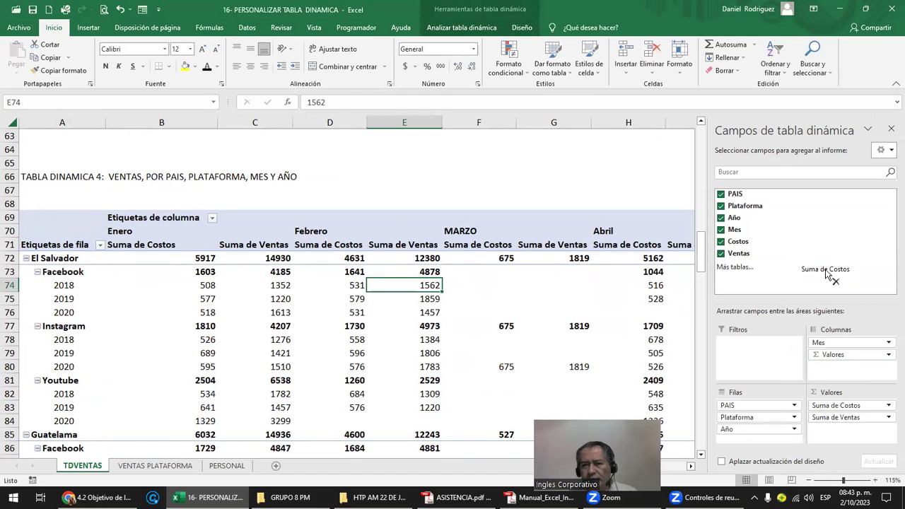
drag(841, 405, 827, 274)
click(437, 178)
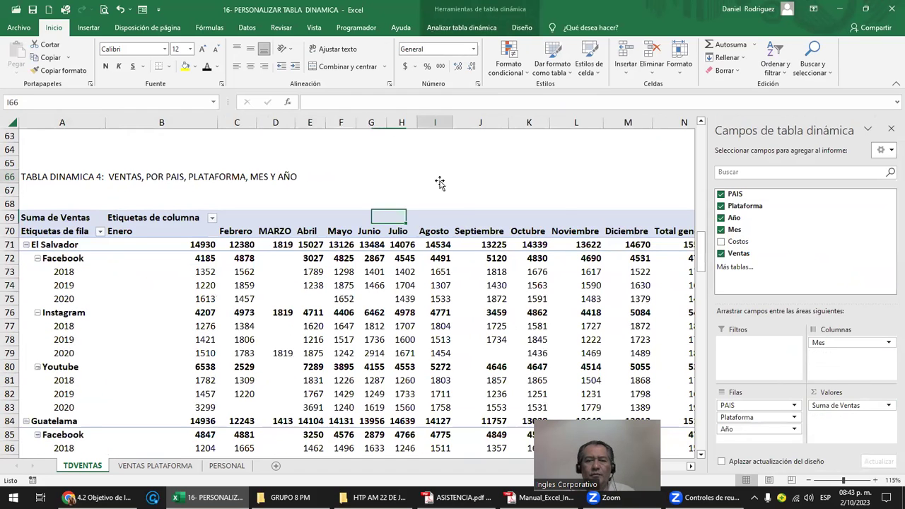
Copy the 'TABLA DINAMICA 6: MAXIMO DE VENTAS POR PAIS' heading from VENTAS PLATAFORMA into TDVENTAS A116
click(155, 465)
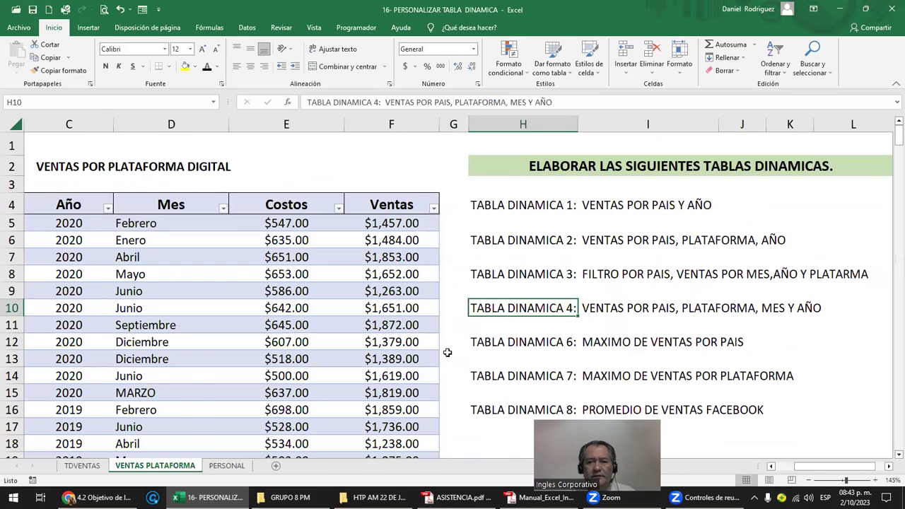
scroll(448, 352, down, 1)
click(507, 281)
key(ctrl+c)
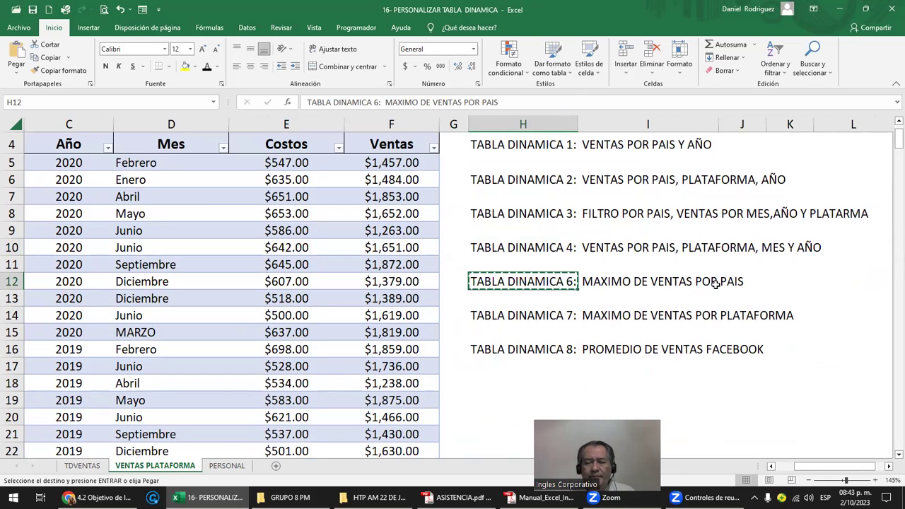
click(72, 466)
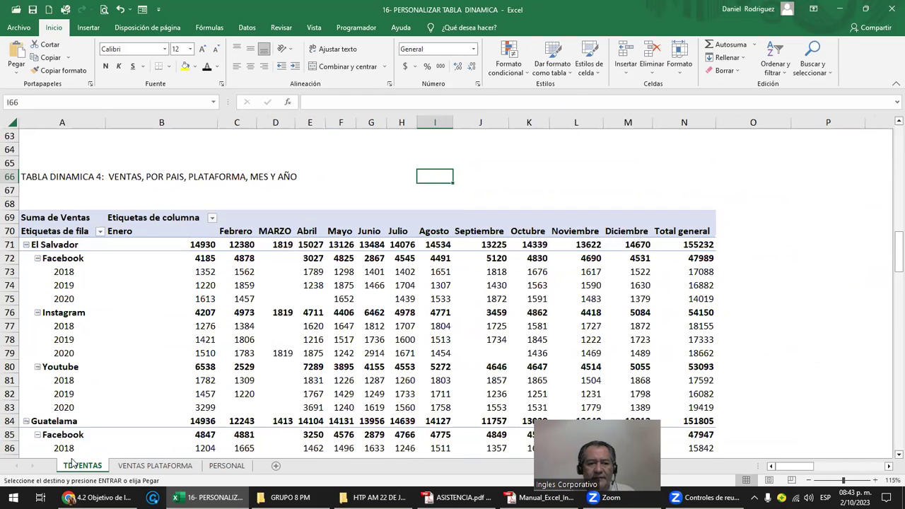
scroll(106, 448, down, 3)
scroll(110, 448, down, 7)
click(72, 368)
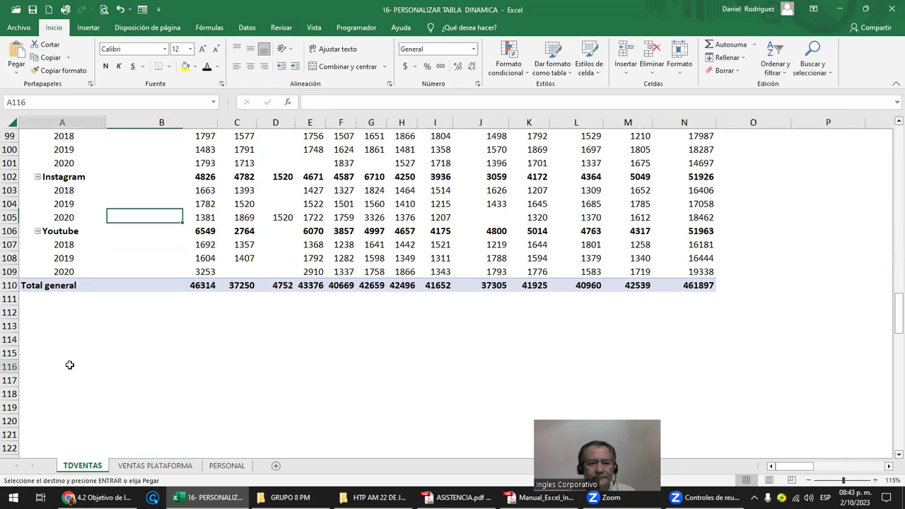
key(ctrl+v)
click(64, 402)
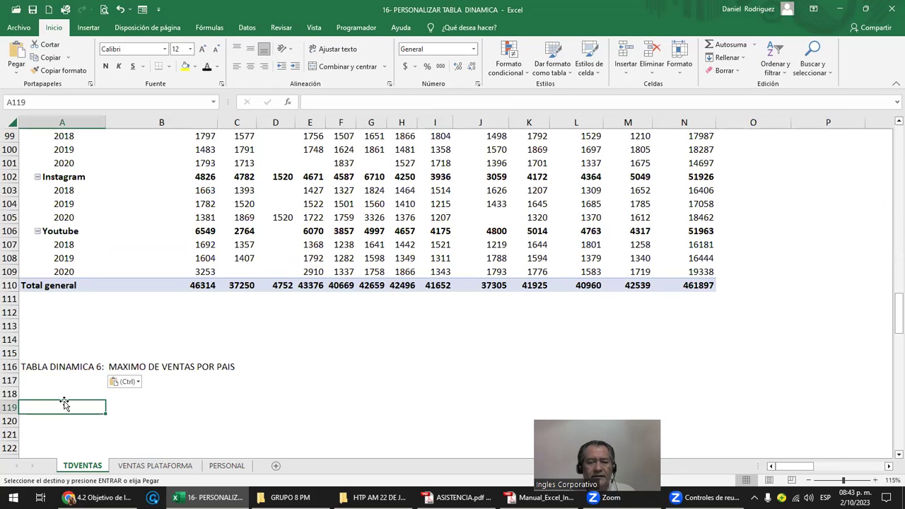
Insert a pivot table from the VENTAS table at TDVENTAS!$A$119
click(85, 28)
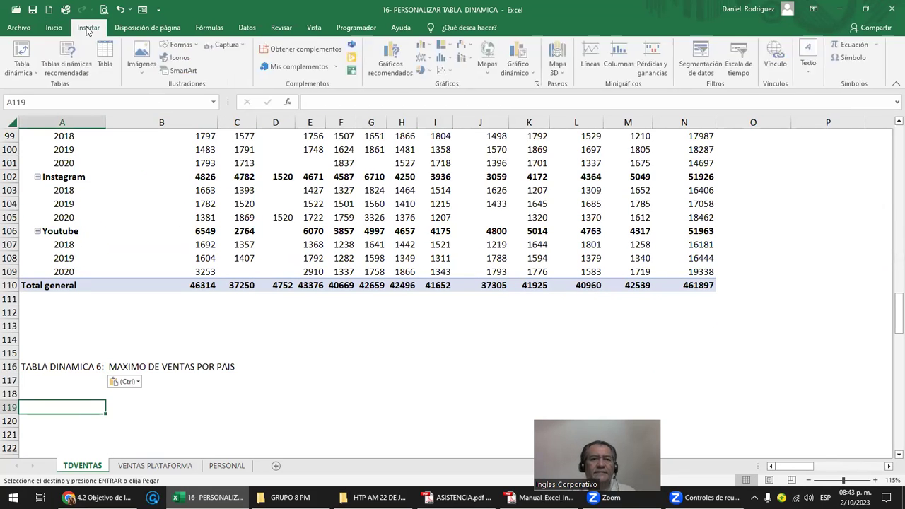
click(24, 65)
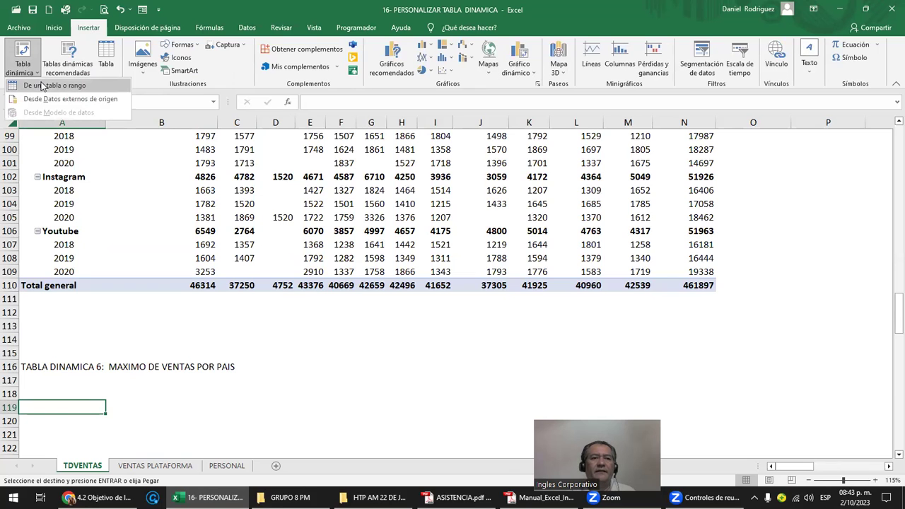
click(41, 85)
click(479, 263)
text(VENTAS)
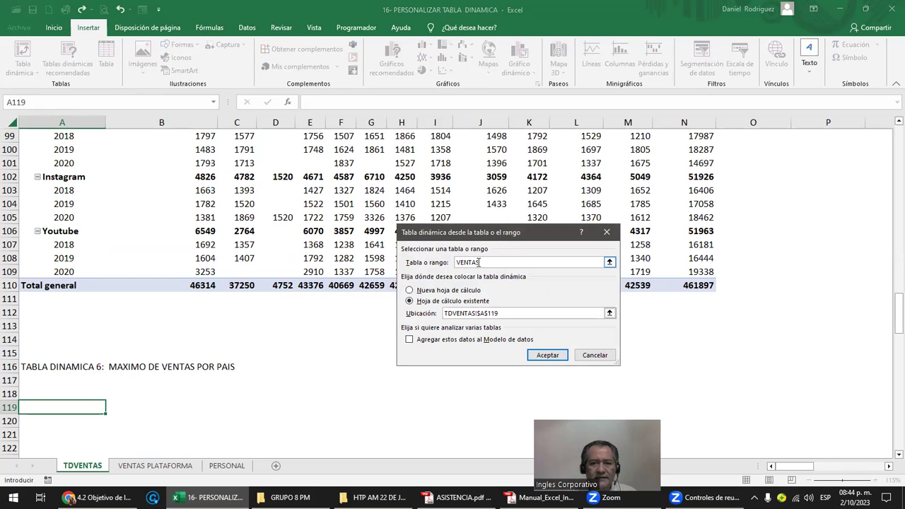
key(Return)
scroll(343, 398, down, 4)
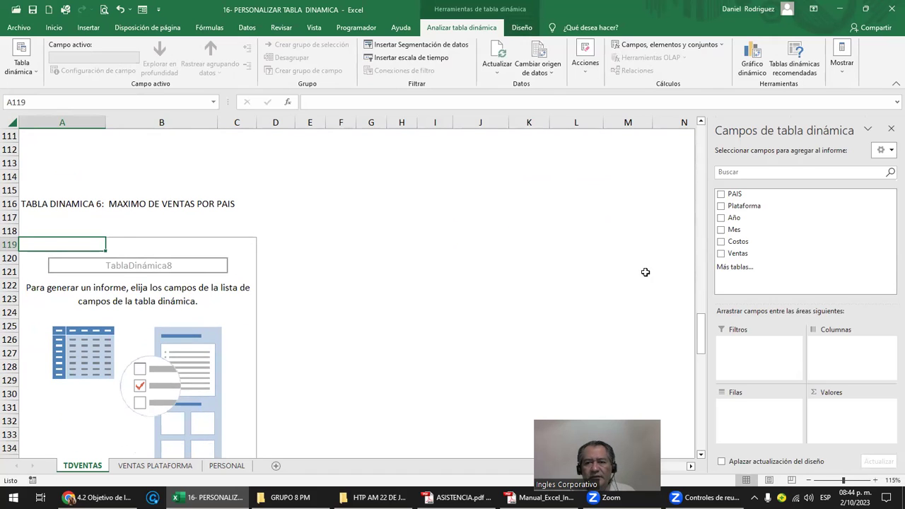
Sum Ventas by PAIS in the new pivot and format the sales as Contabilidad currency
mouse_move(735, 194)
mouse_down()
mouse_move(753, 329)
mouse_move(743, 414)
mouse_up()
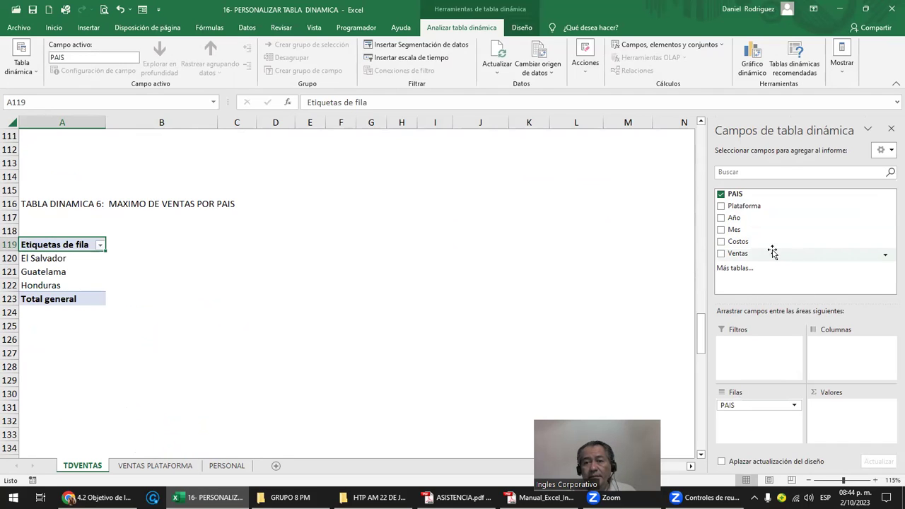
drag(738, 254, 846, 418)
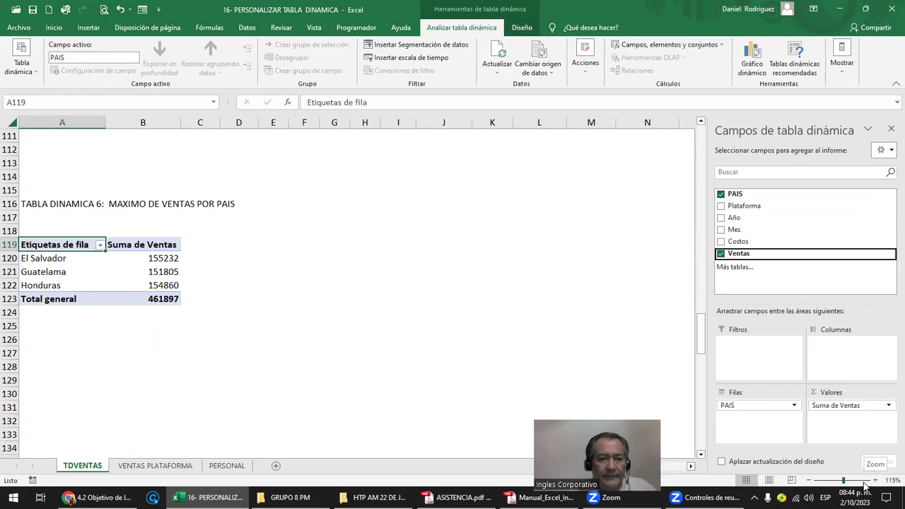
drag(161, 259, 157, 300)
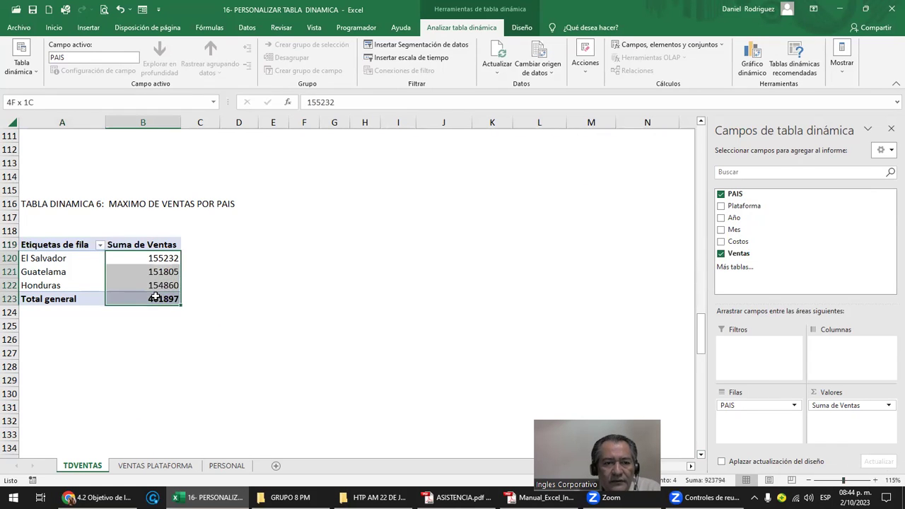
click(53, 28)
click(405, 65)
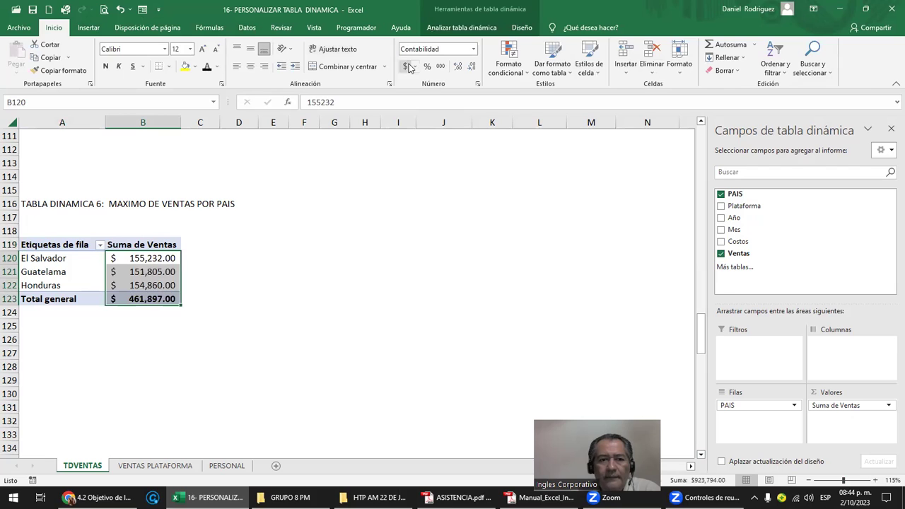
click(465, 277)
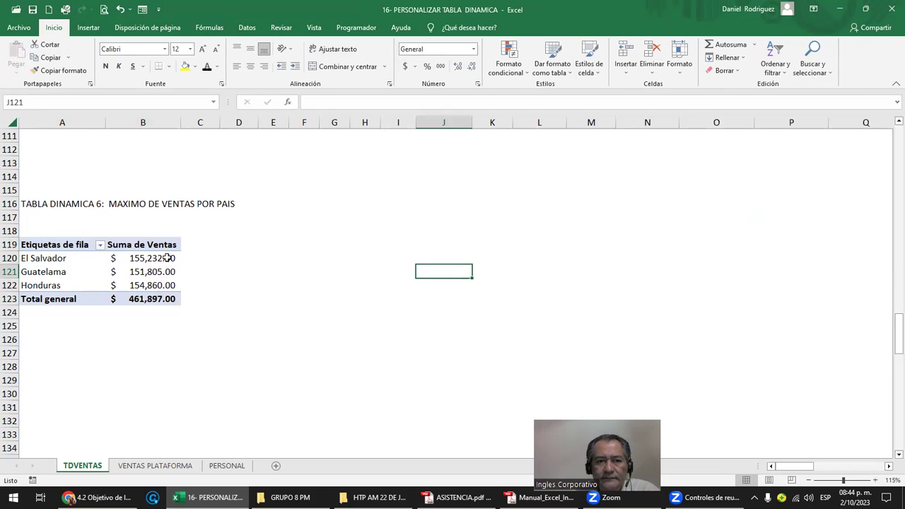
click(167, 258)
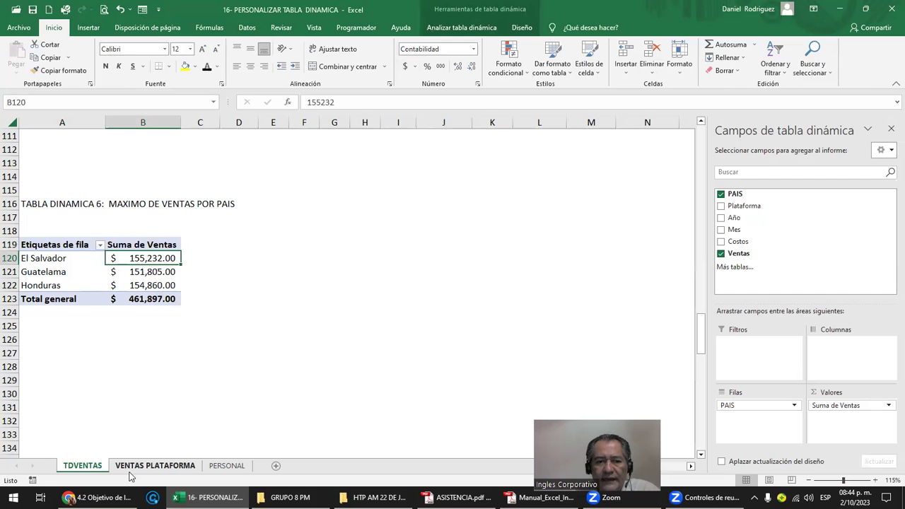
click(133, 467)
click(276, 163)
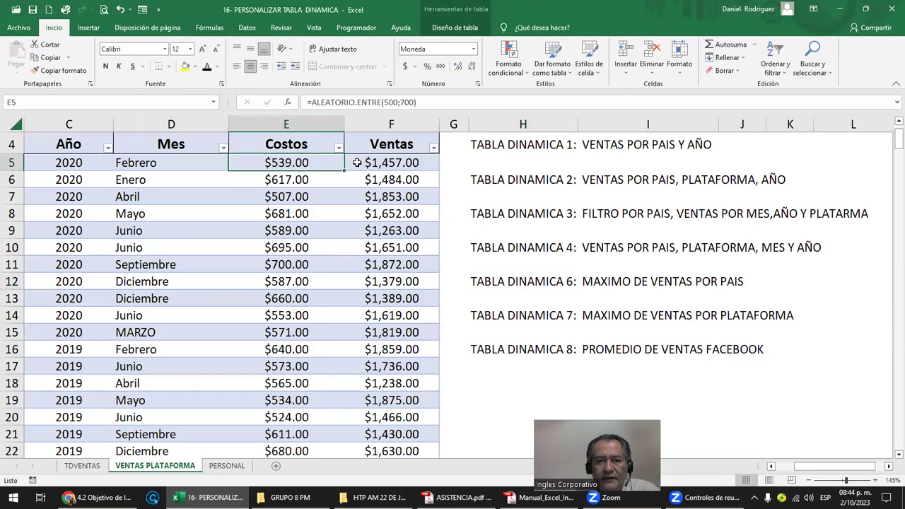
key(Left)
key(Left)
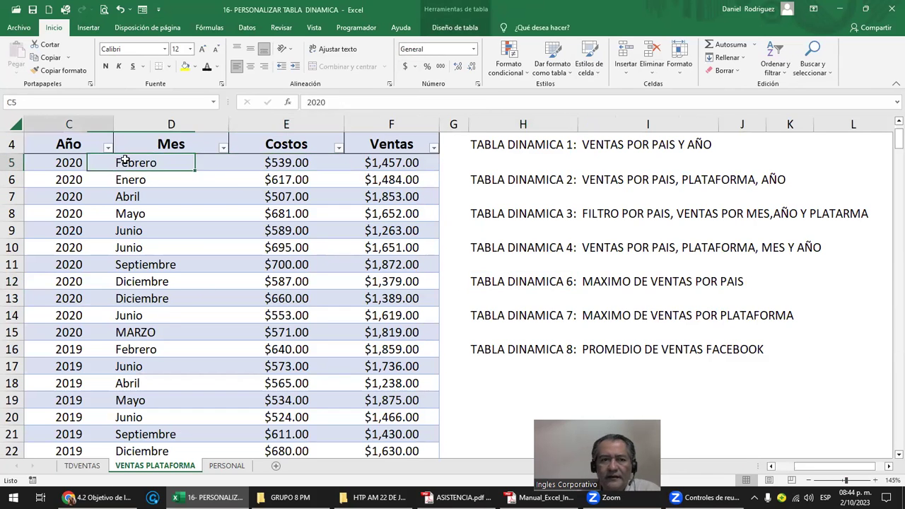
key(Left)
key(Left)
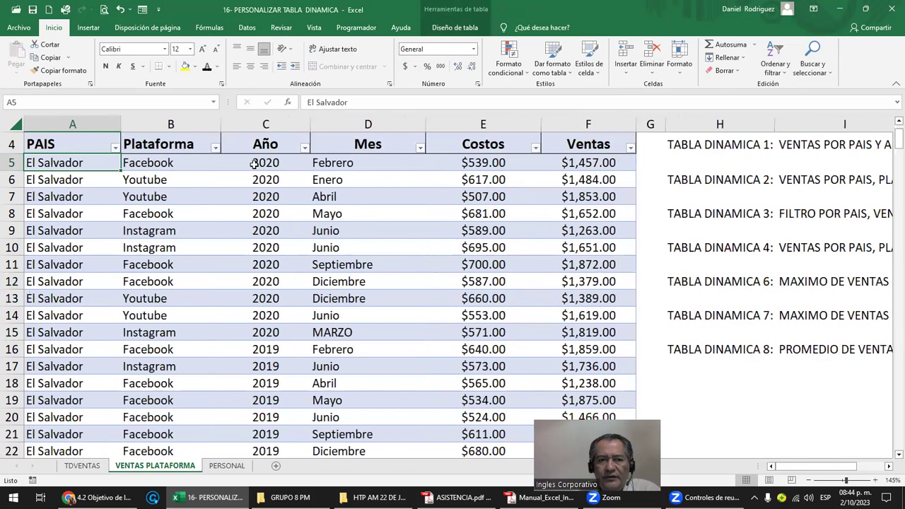
key(Right)
key(Right)
key(Right)
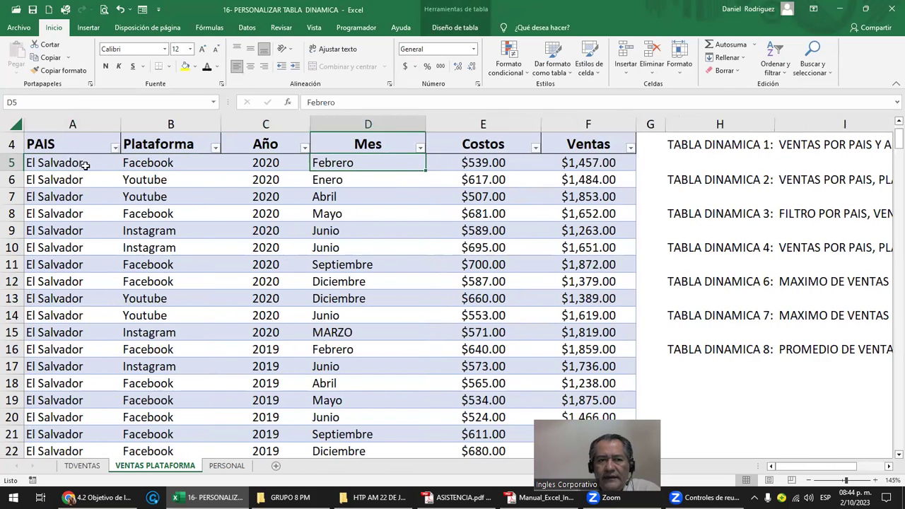
click(80, 165)
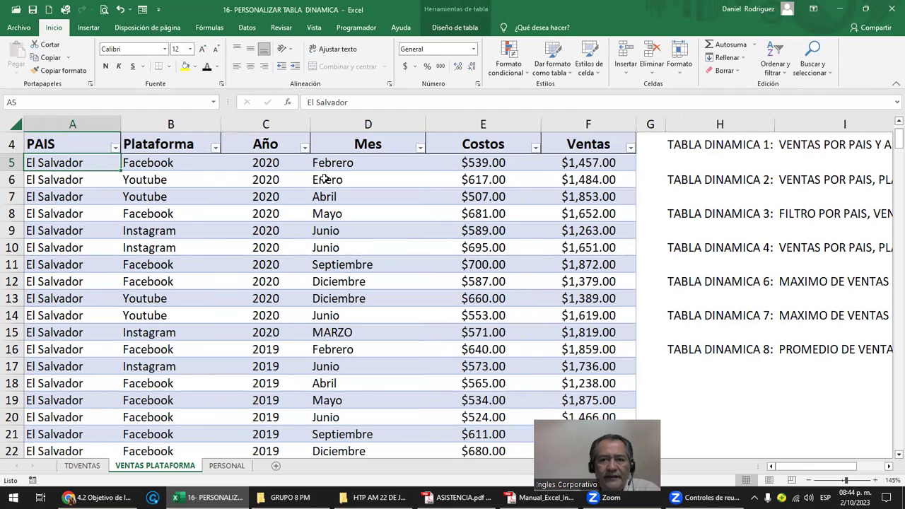
click(84, 465)
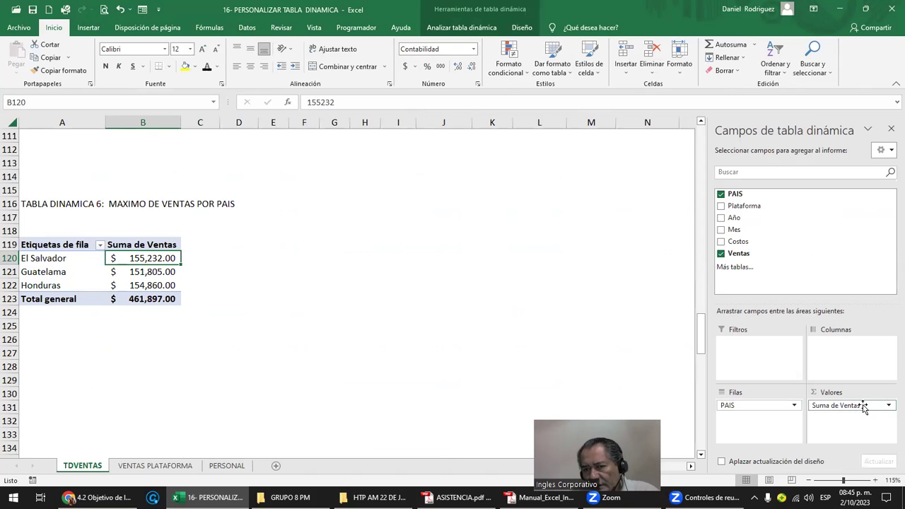
Add Suma de Costos, then change Suma de Ventas to summarize by Máx
drag(737, 241, 845, 427)
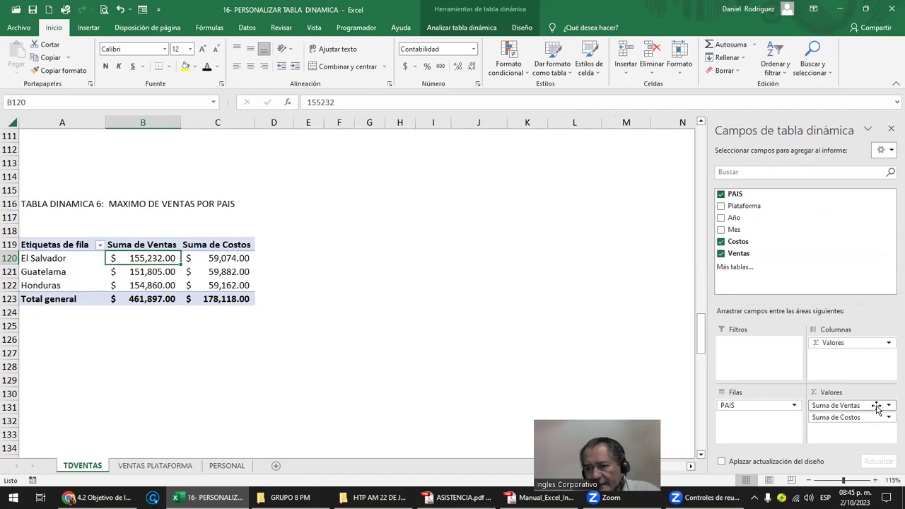
click(881, 407)
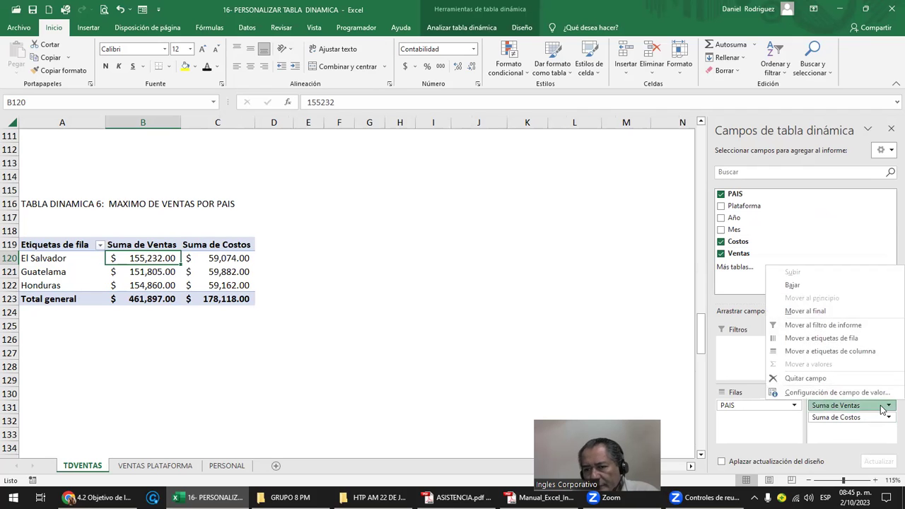
click(884, 407)
click(888, 407)
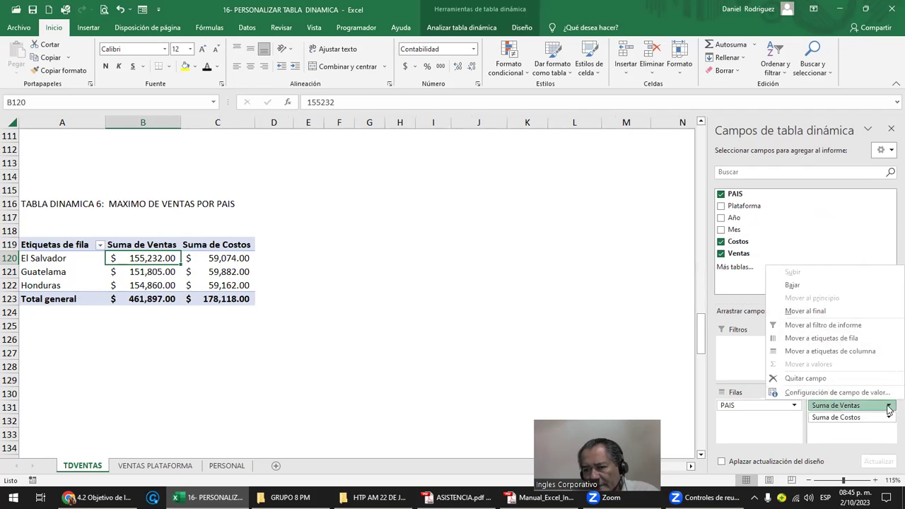
click(888, 409)
click(853, 409)
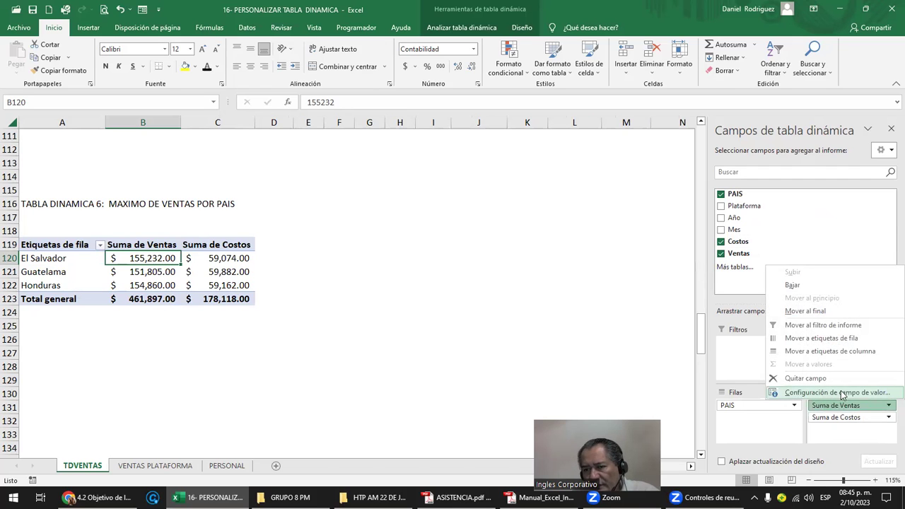
click(845, 393)
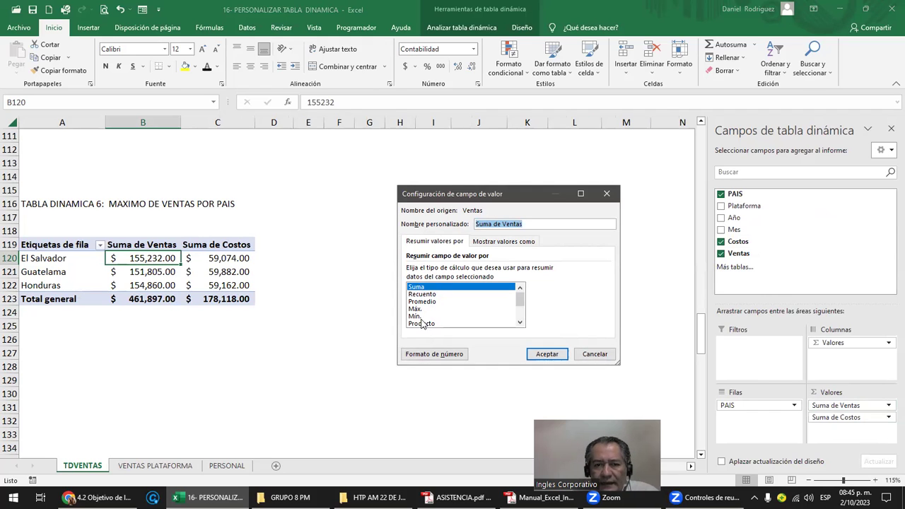
click(415, 310)
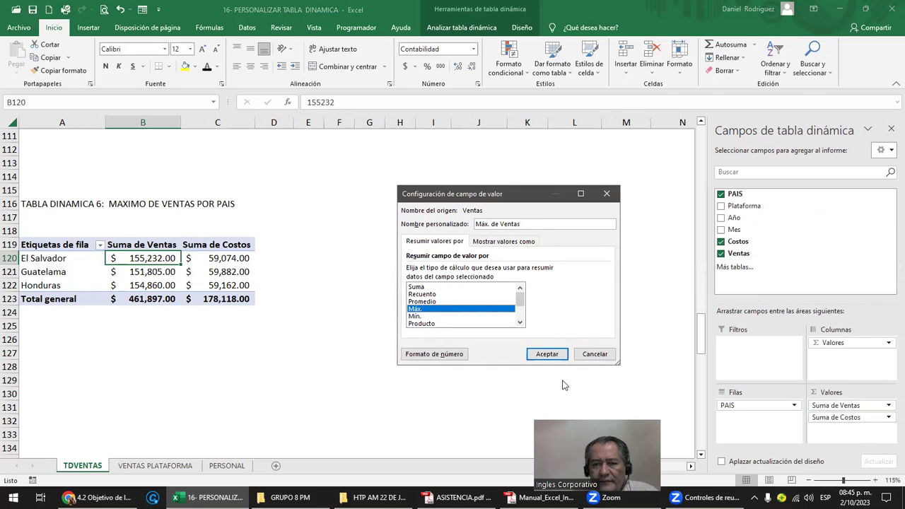
click(549, 353)
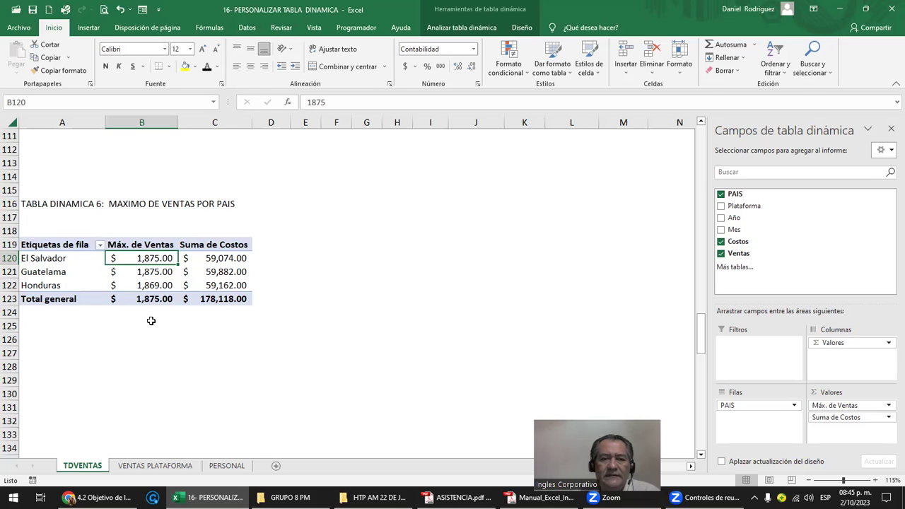
Change the costs value field to Máx. and check the per-country maximum sales
click(871, 421)
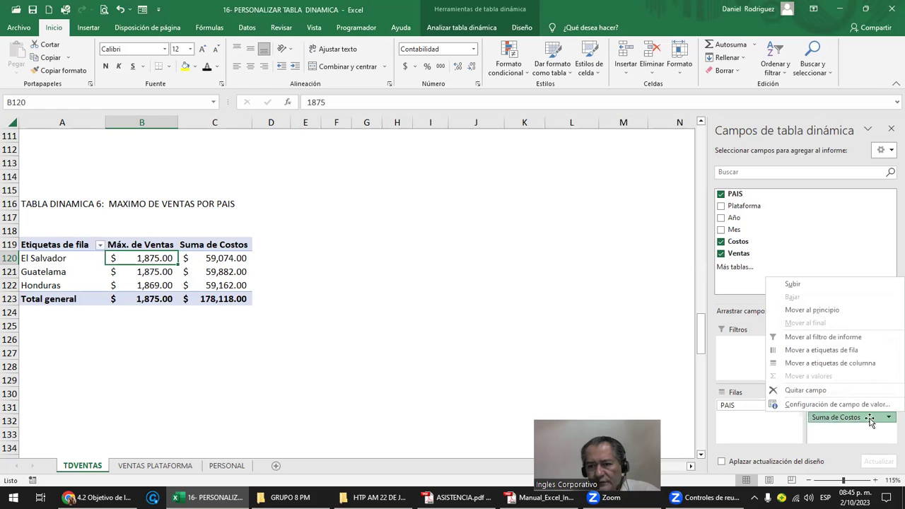
click(827, 405)
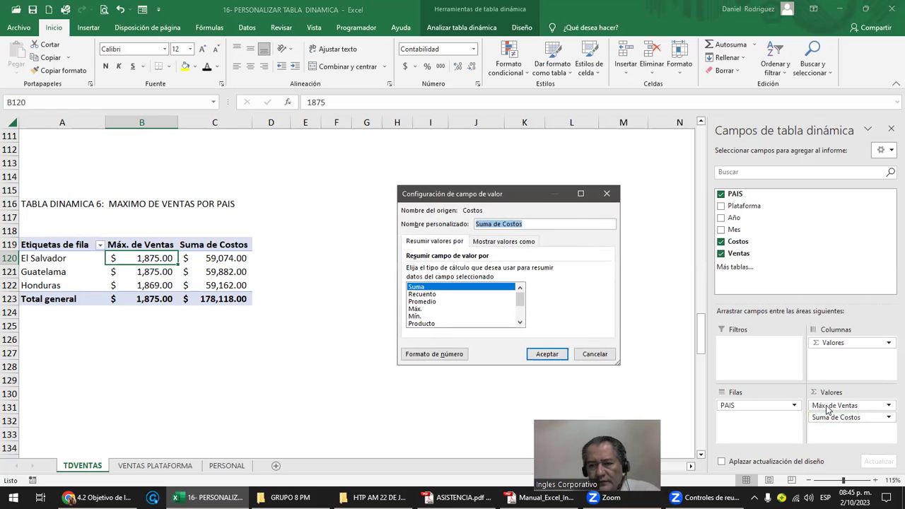
click(415, 310)
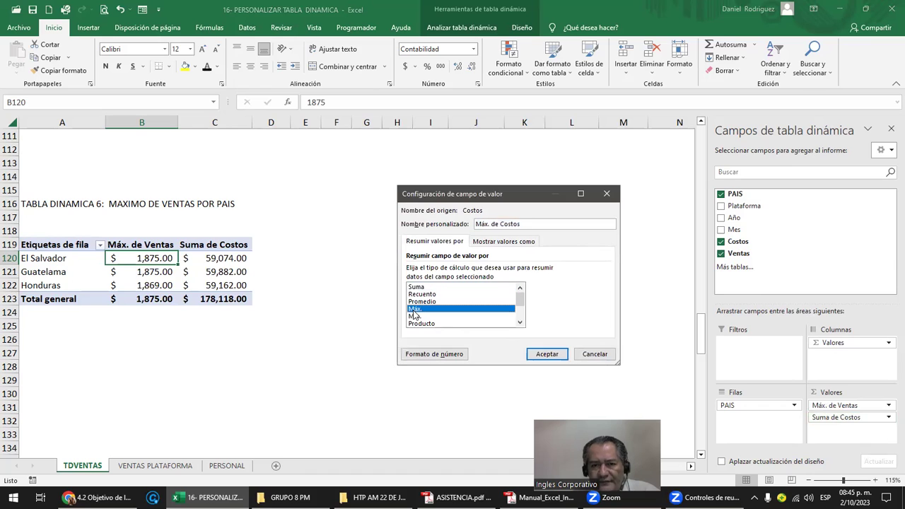
click(536, 354)
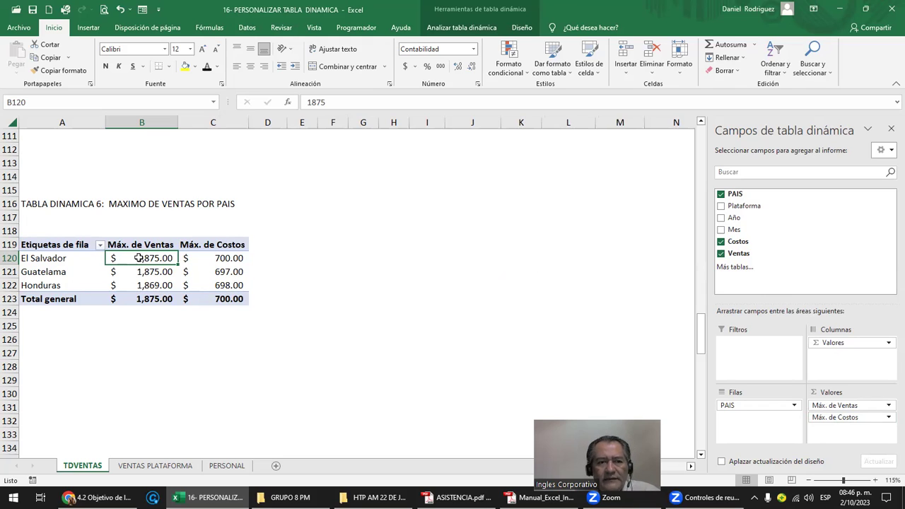
click(133, 271)
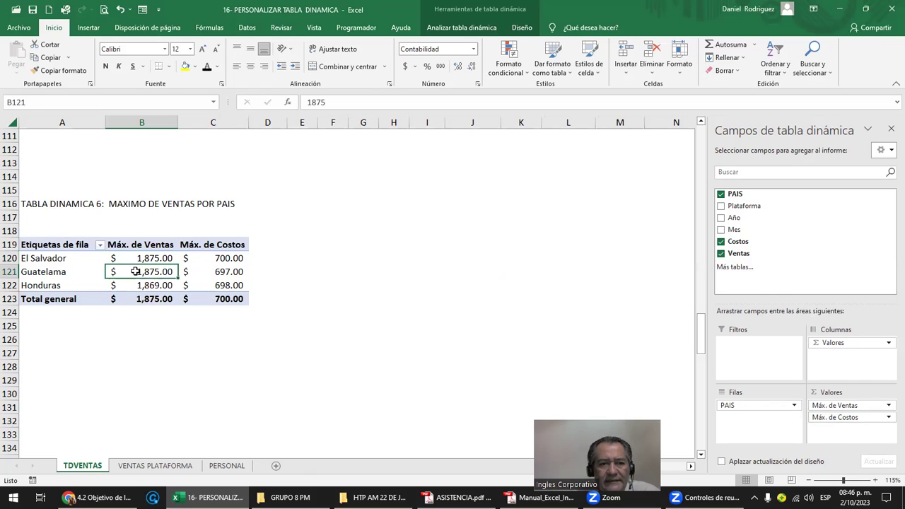
click(153, 285)
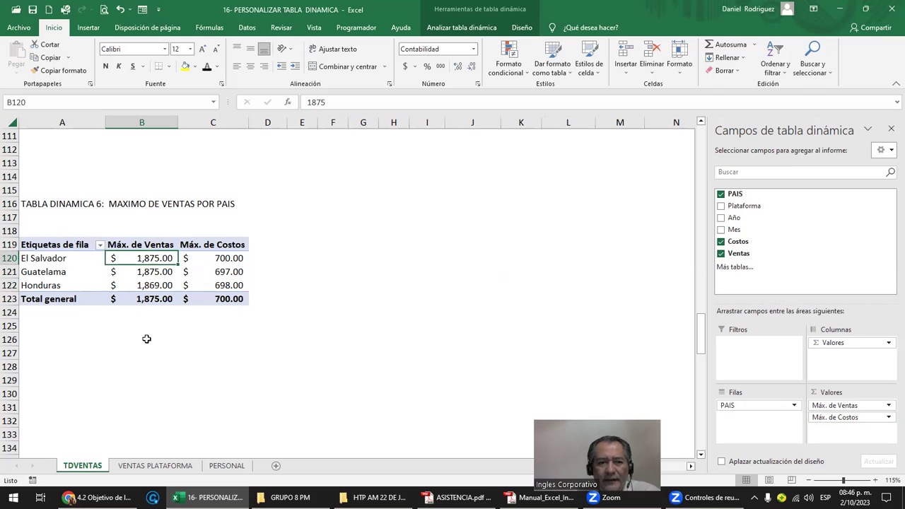
Enter 3,000 as the first Ventas value in F5 on VENTAS PLATAFORMA
click(169, 465)
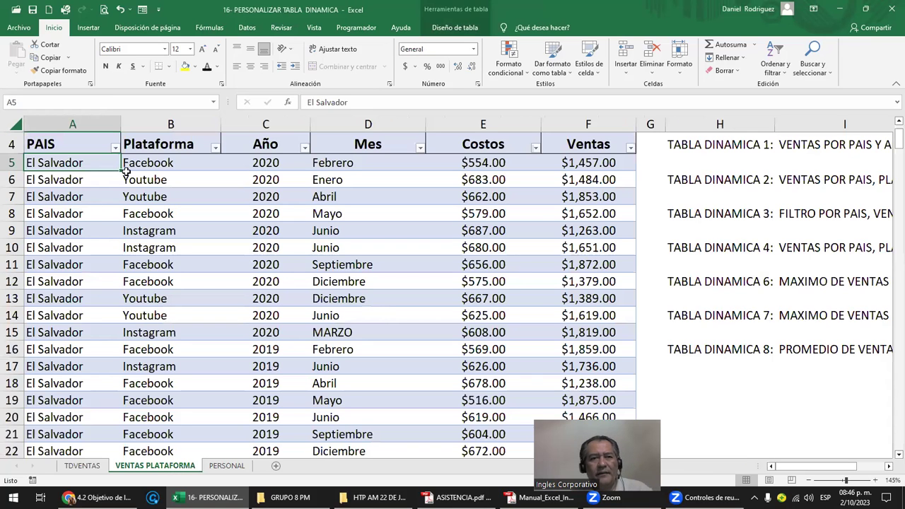
click(588, 163)
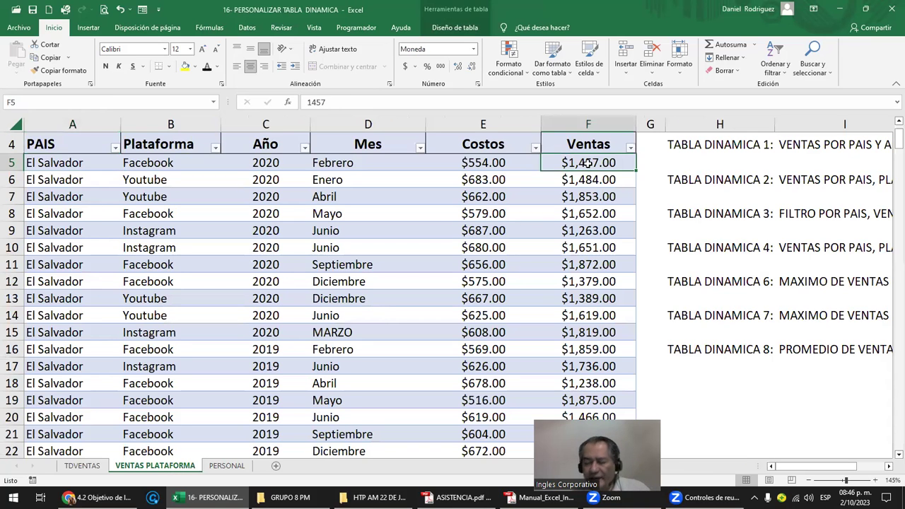
text(3,)
text(000)
key(Return)
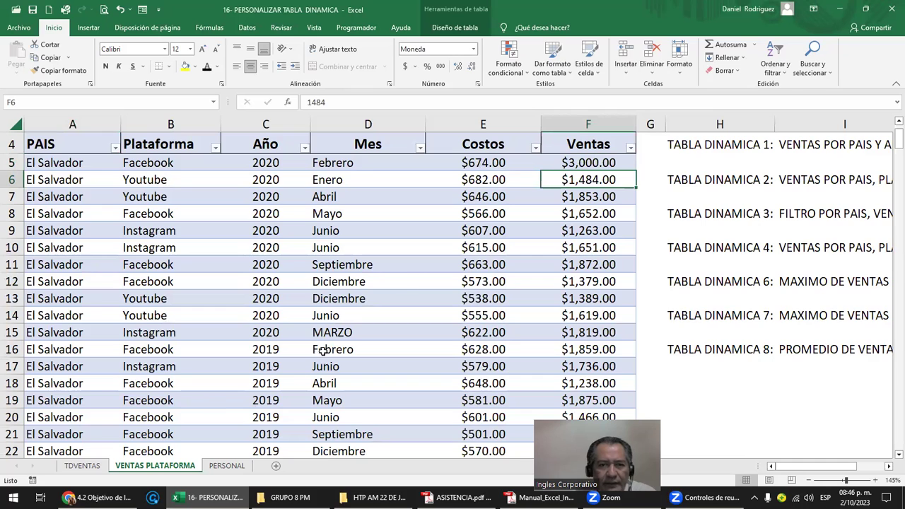
Replace the random Costos formulas in E5:E301 with their pasted static values
click(479, 163)
key(shift+Down)
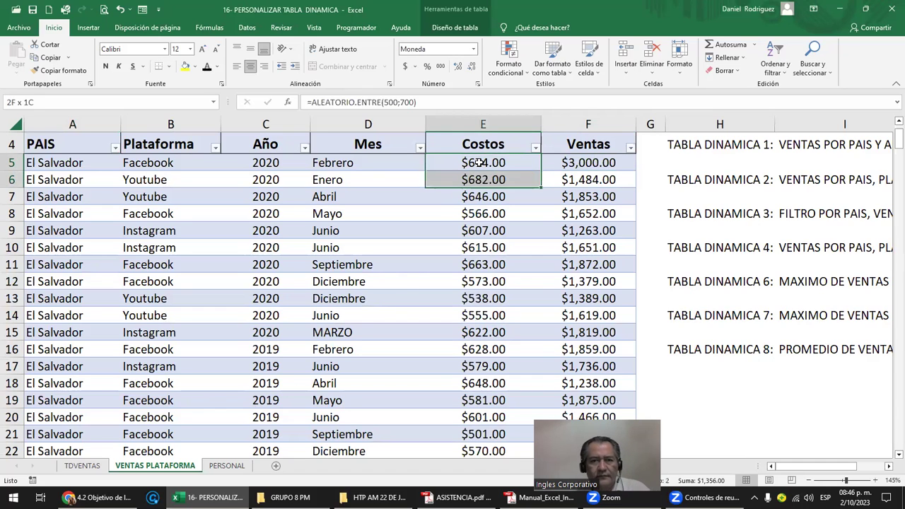
key(ctrl+shift+Down)
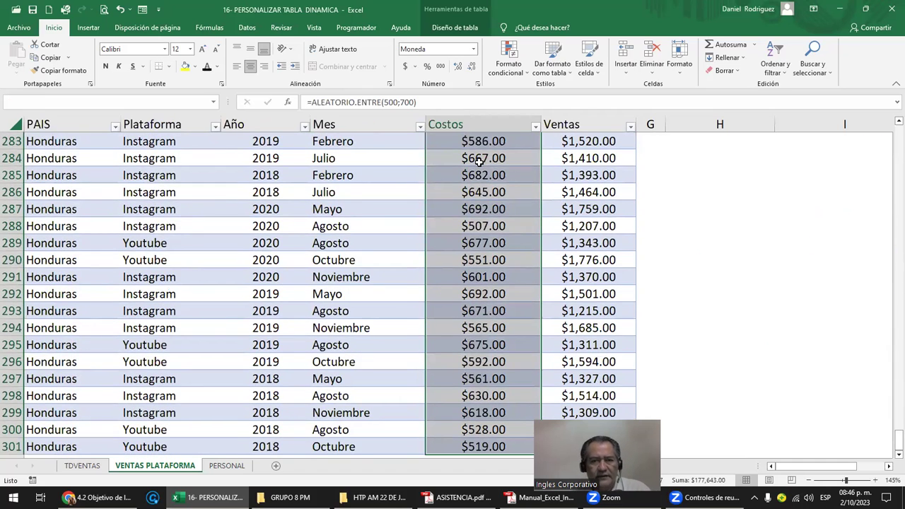
scroll(478, 162, up, 5)
key(ctrl+c)
scroll(479, 162, up, 8)
scroll(478, 162, up, 11)
scroll(478, 162, up, 1)
scroll(479, 162, up, 10)
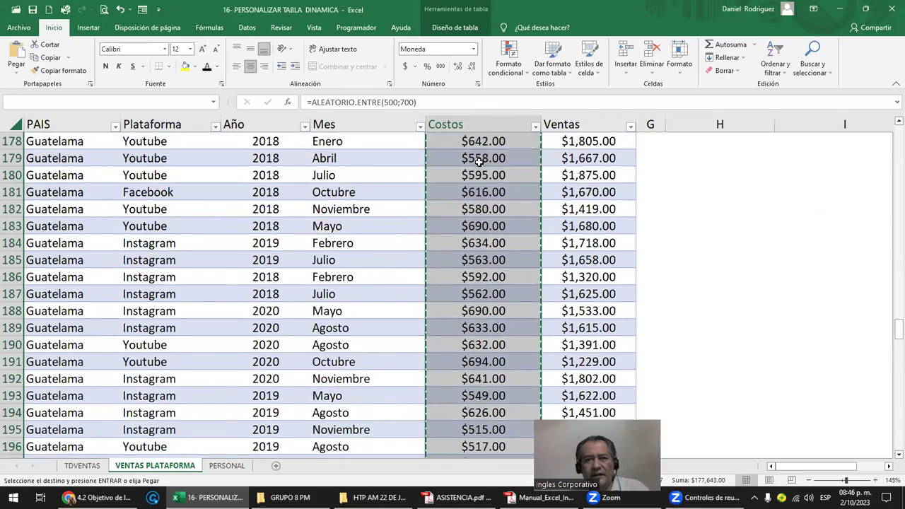
scroll(478, 162, up, 11)
scroll(479, 162, up, 8)
scroll(479, 162, up, 5)
scroll(479, 162, up, 7)
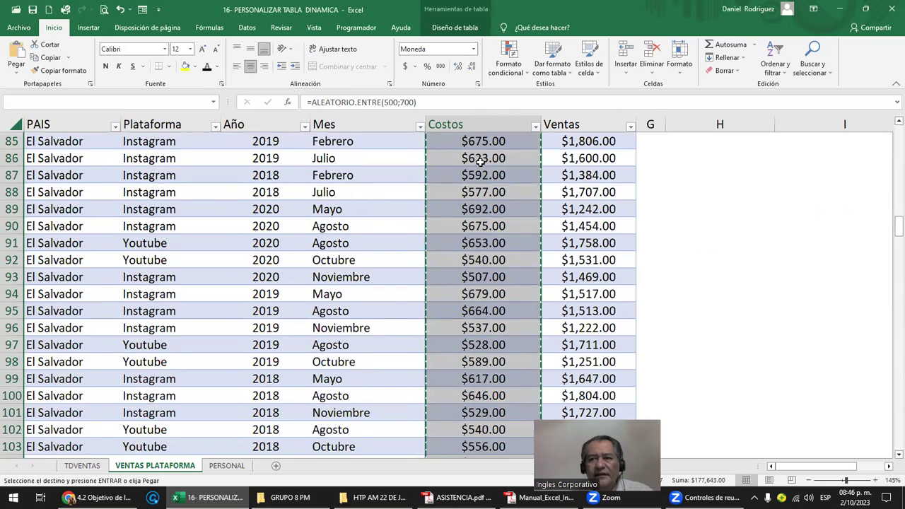
drag(898, 227, 897, 141)
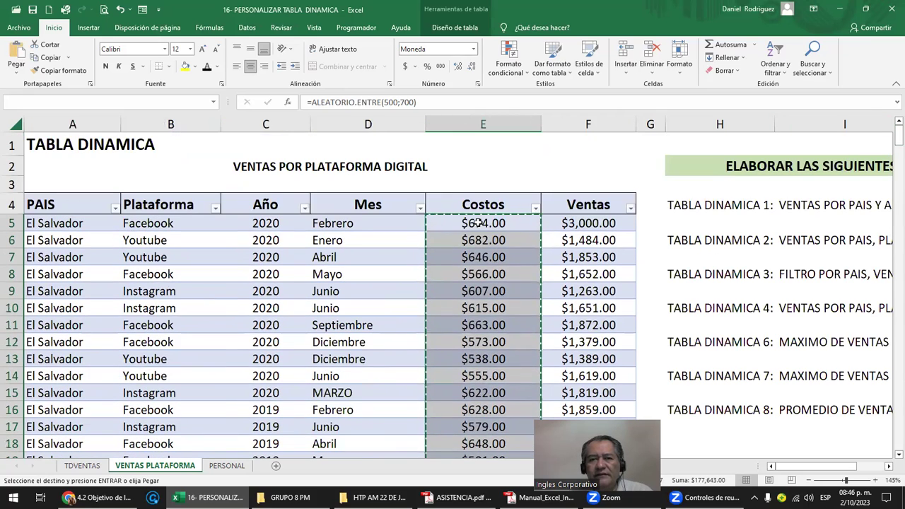
right_click(478, 223)
click(520, 254)
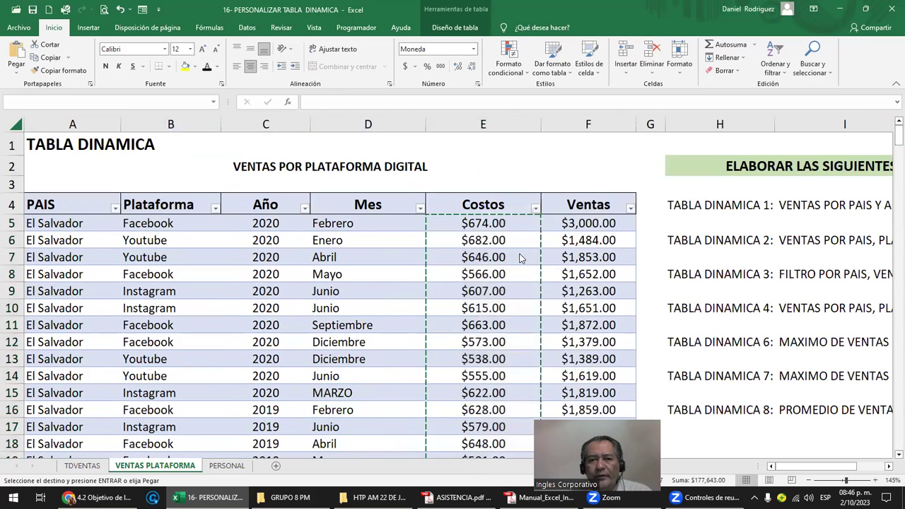
key(Escape)
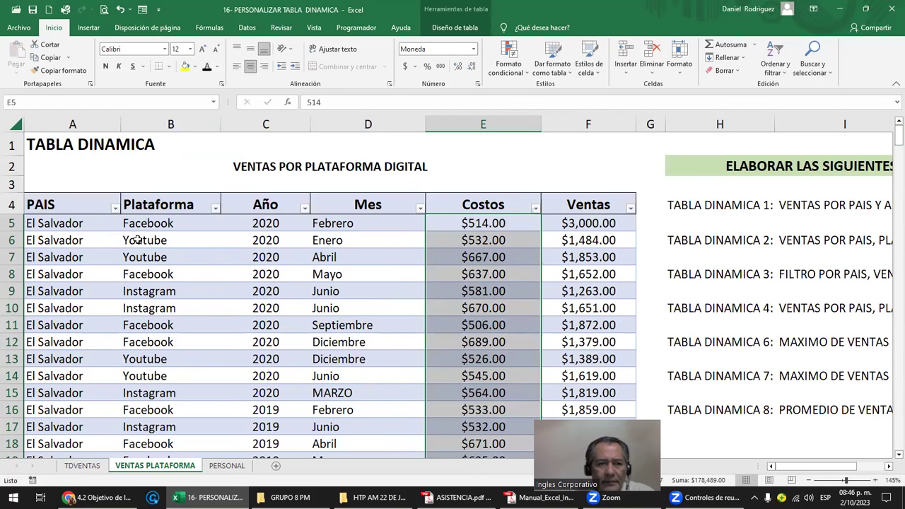
click(592, 224)
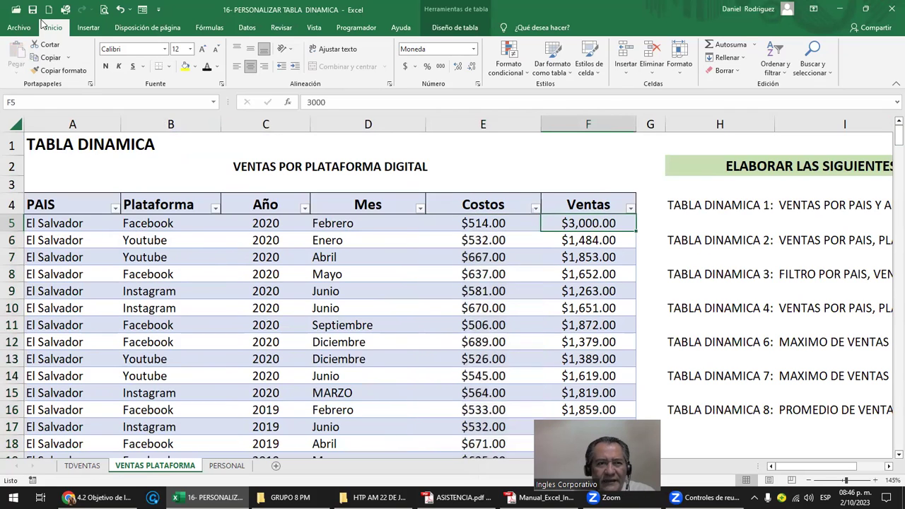
click(82, 466)
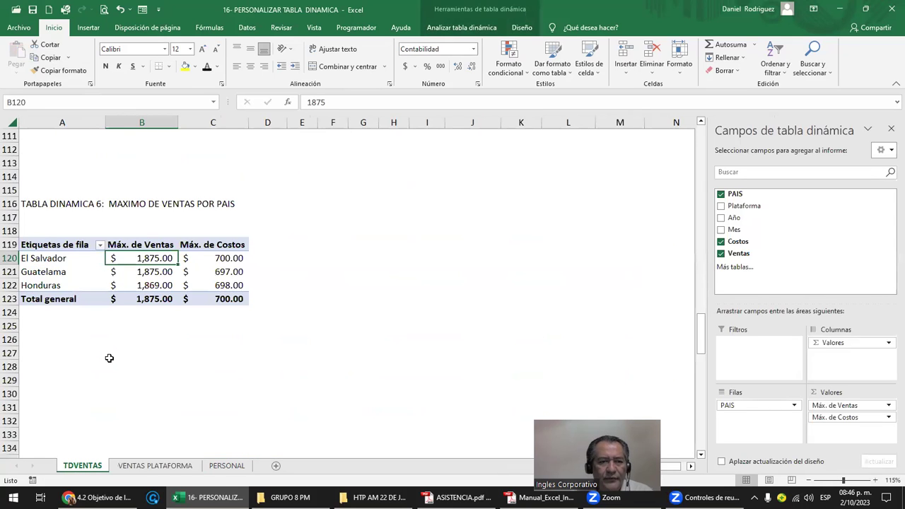
Refresh pivot table 6 so El Salvador's maximum sales reads $3,000.00
scroll(109, 358, up, 3)
click(142, 359)
key(Left)
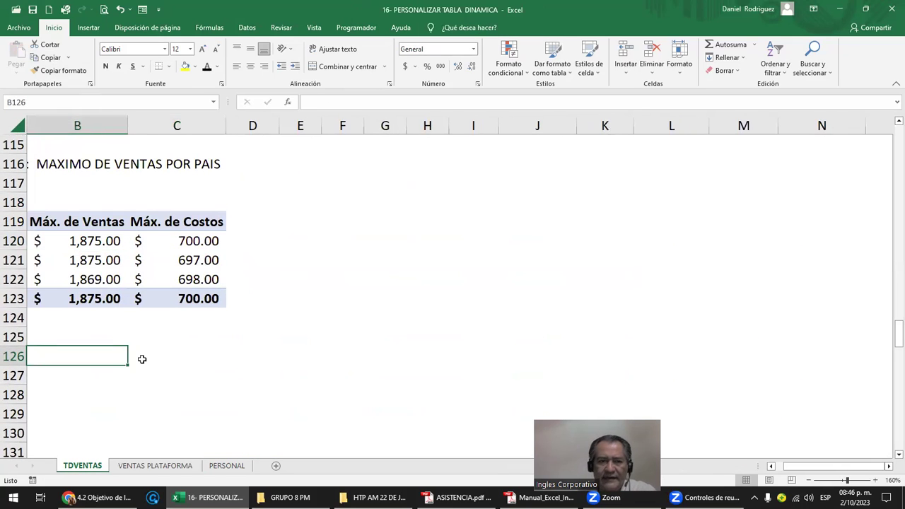
key(Left)
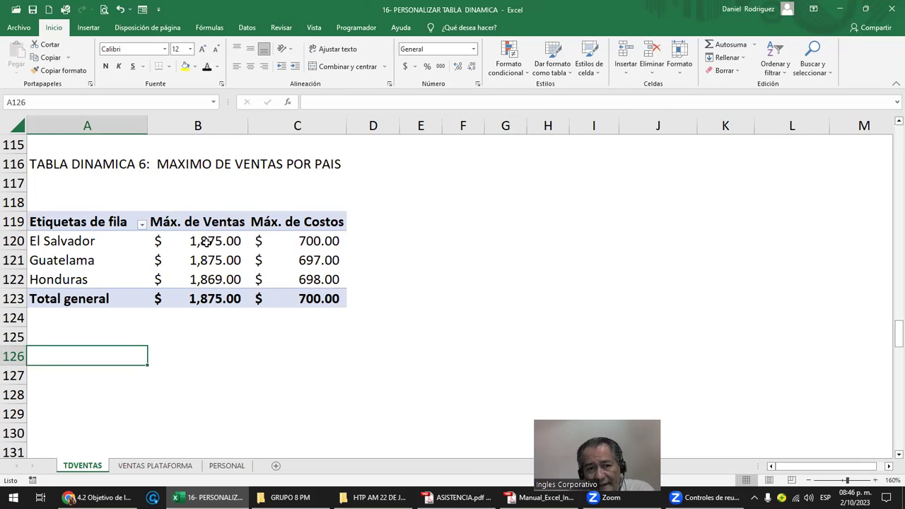
right_click(83, 224)
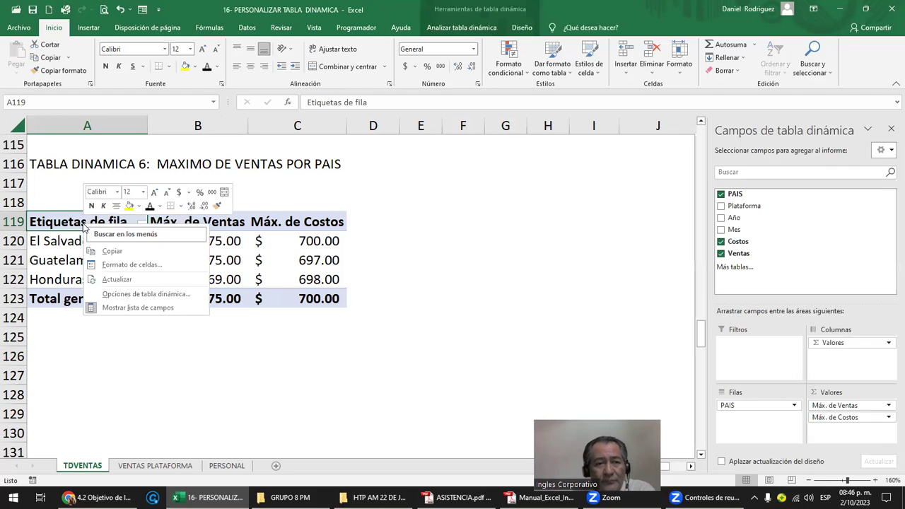
click(131, 280)
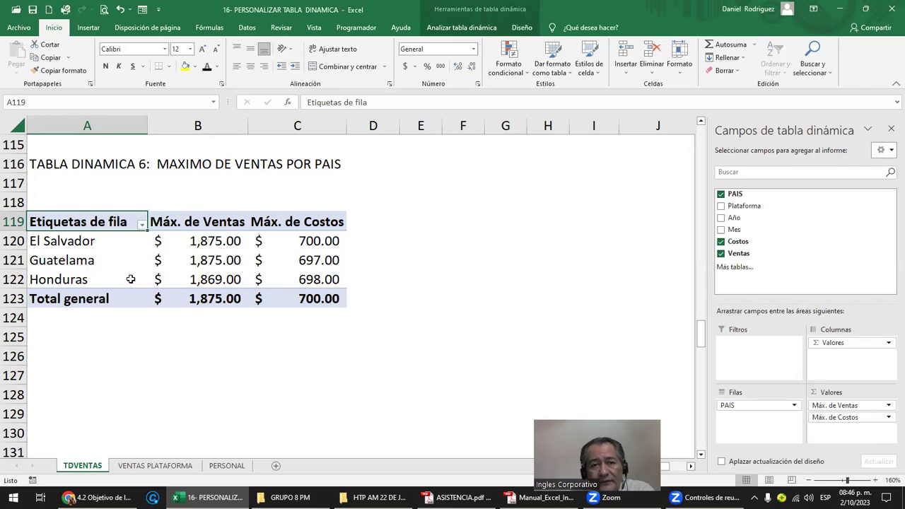
click(258, 244)
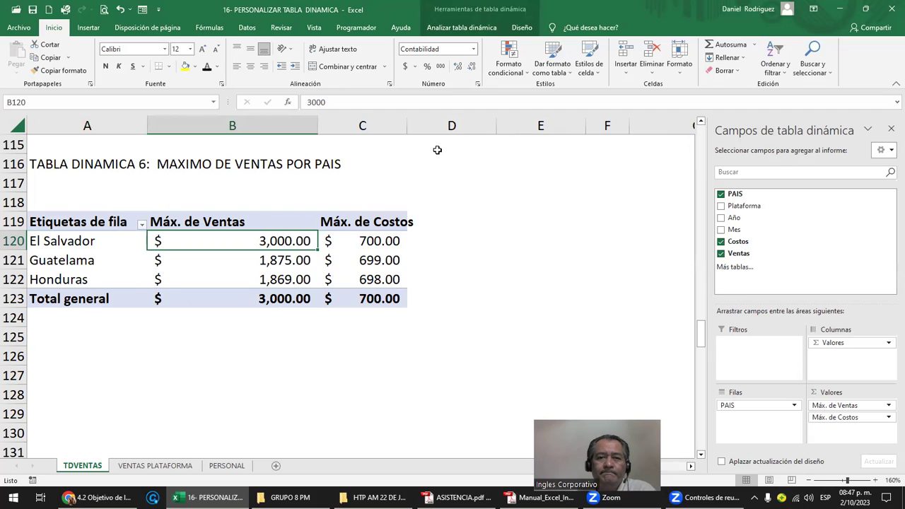
Widen column C for the cost values and compare against Ventas F6:F8 on VENTAS PLATAFORMA
drag(407, 128, 447, 128)
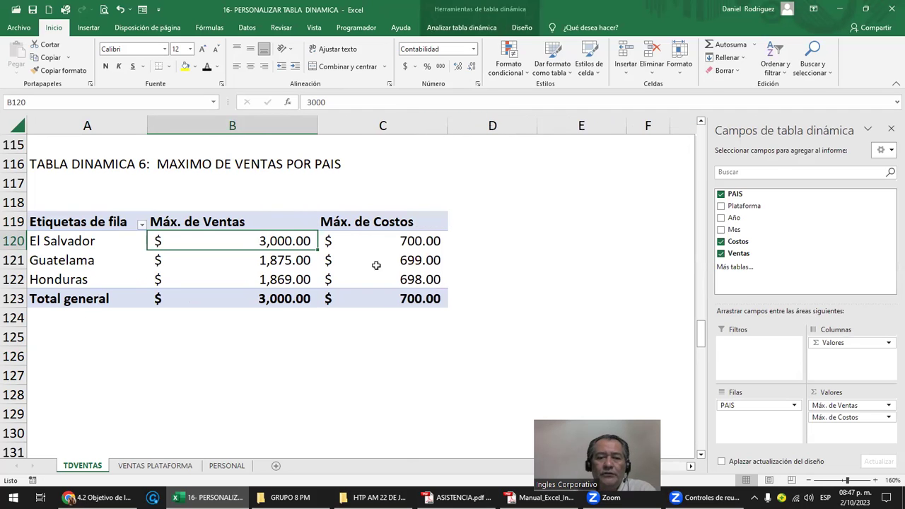
click(168, 469)
drag(573, 240, 590, 292)
click(82, 466)
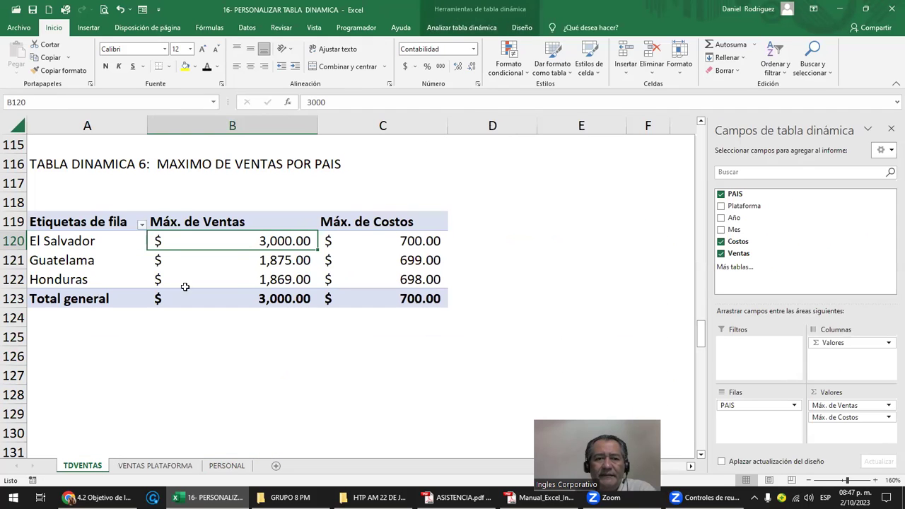
mouse_move(203, 243)
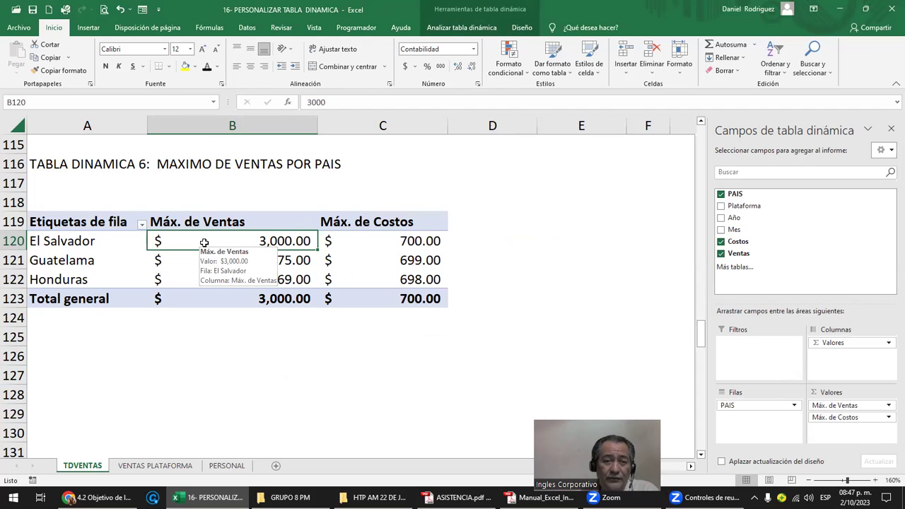
click(186, 317)
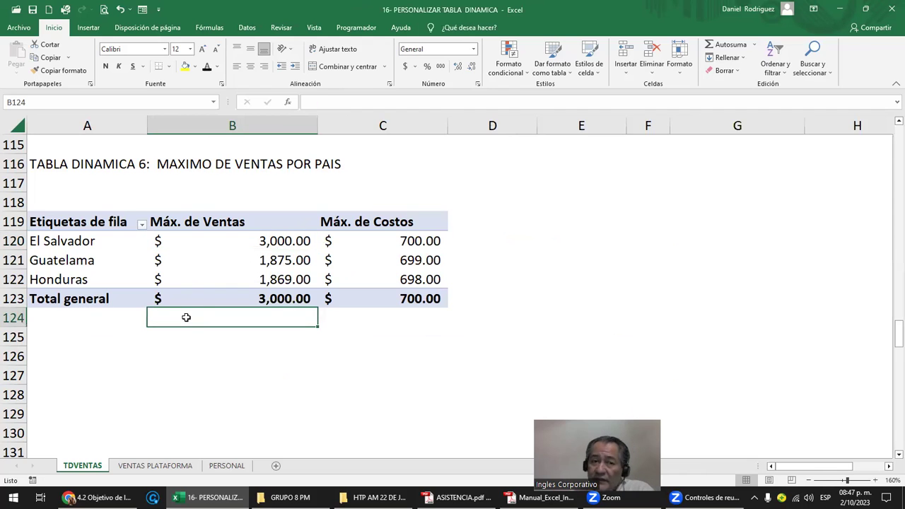
Refresh pivot table 6 again and widen its Máx. de Costos column C
click(181, 220)
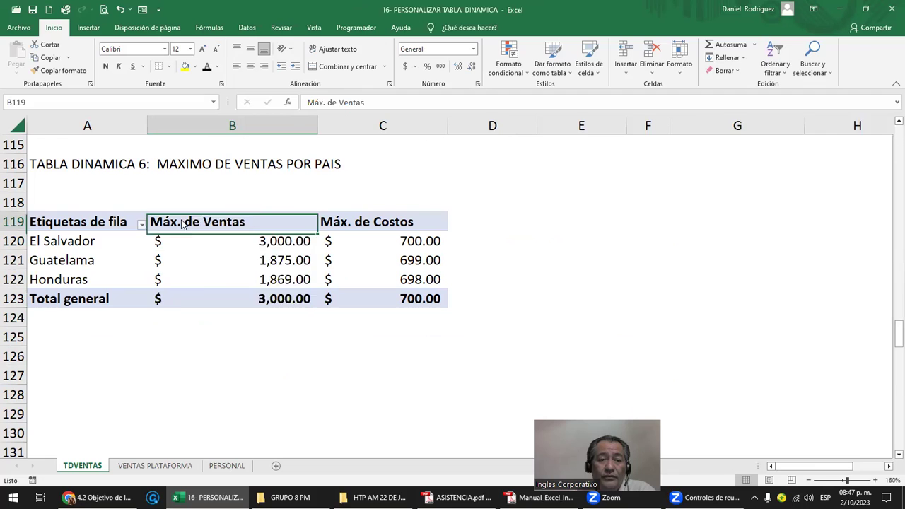
right_click(182, 223)
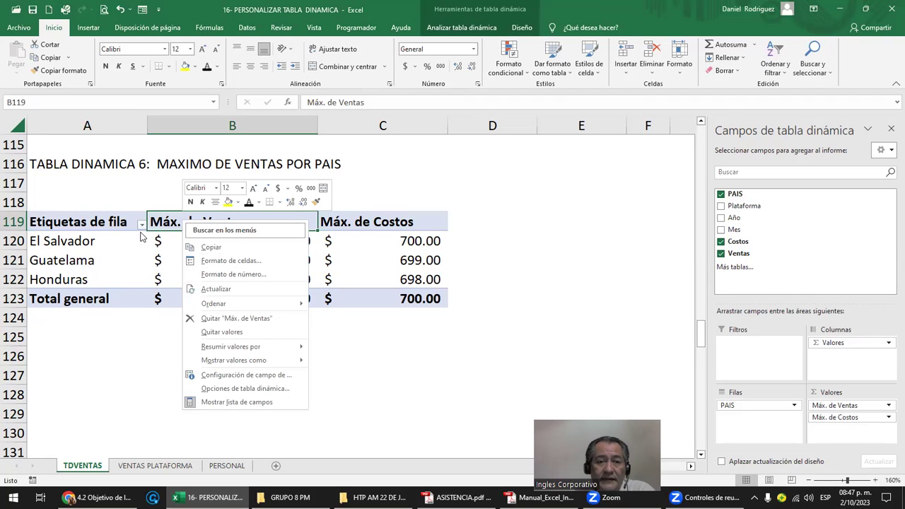
click(238, 289)
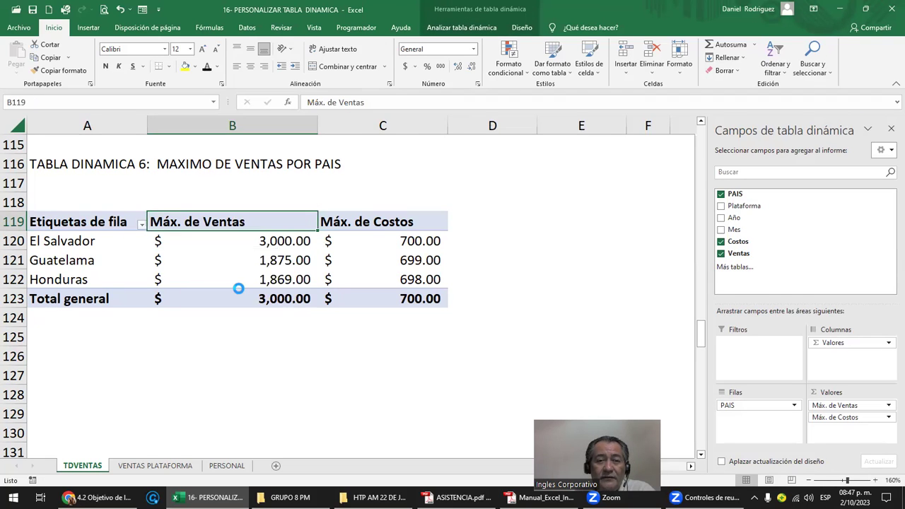
click(393, 212)
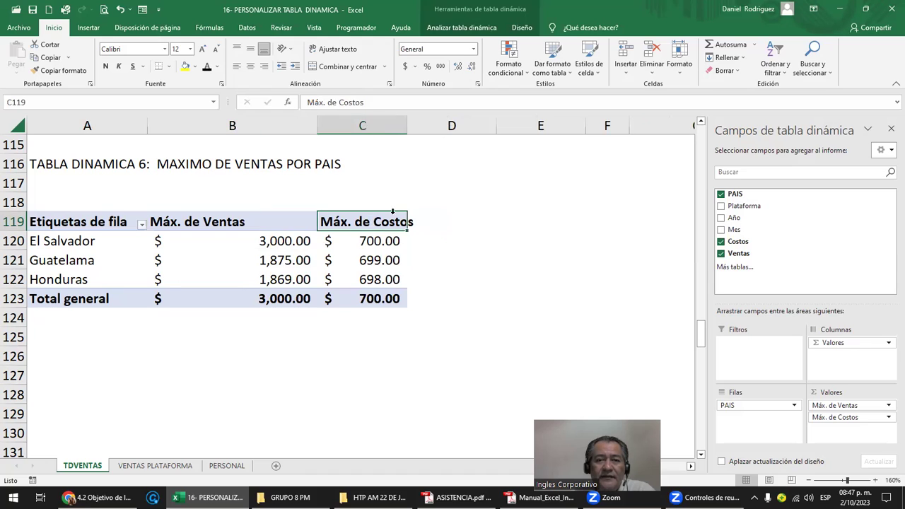
drag(404, 128, 436, 128)
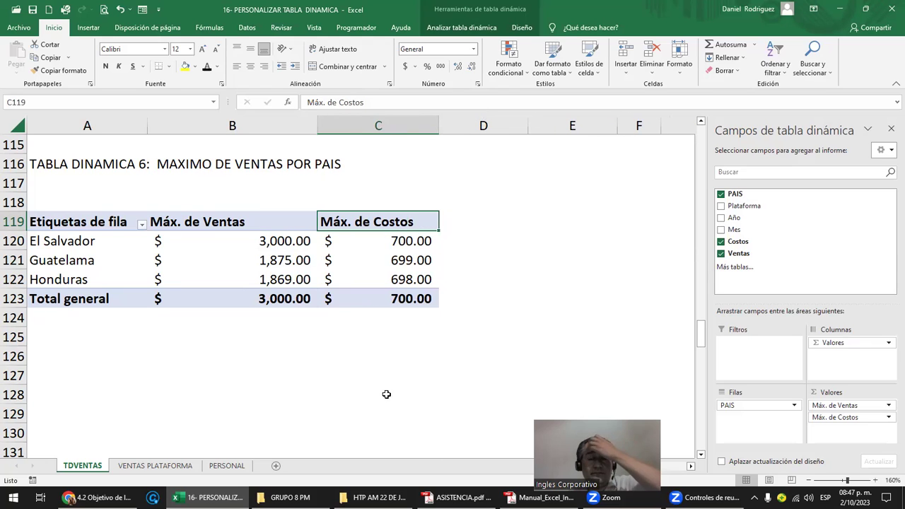
Check the Máx. de Costos value field settings without changes, then go to VENTAS PLATAFORMA
click(852, 418)
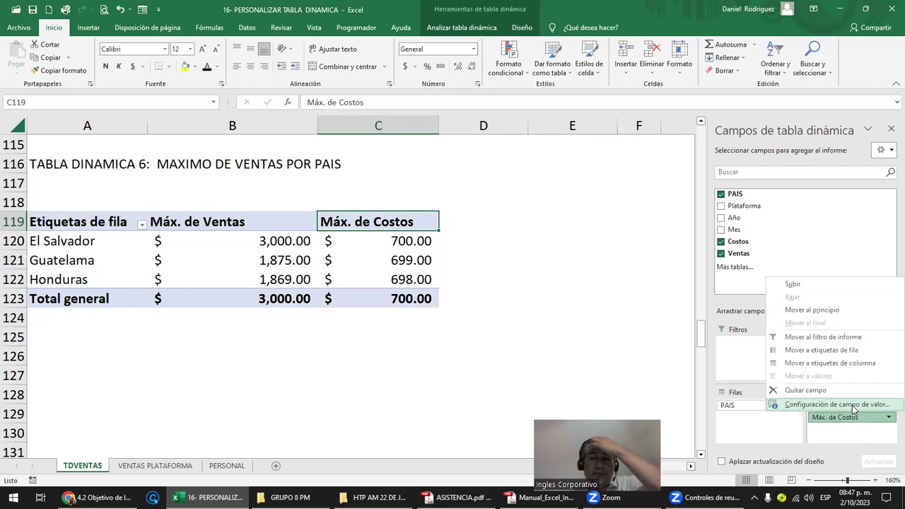
click(854, 406)
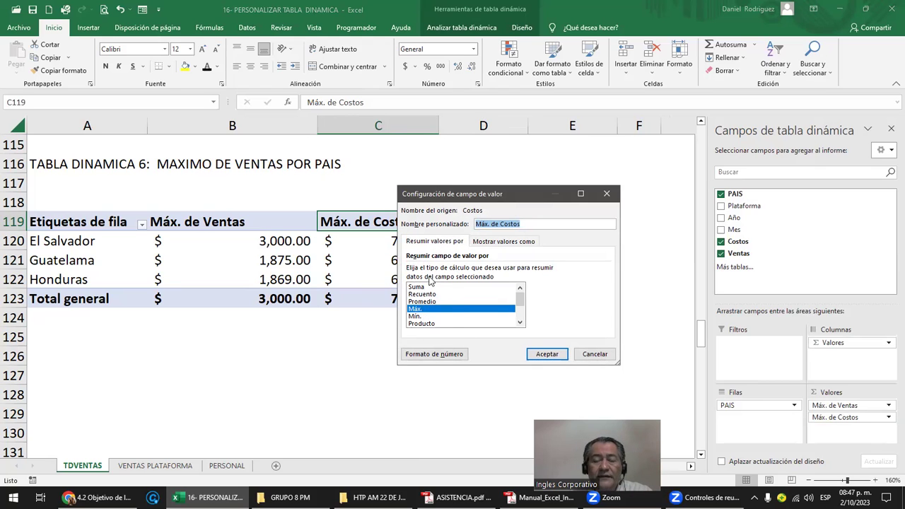
click(594, 353)
click(154, 465)
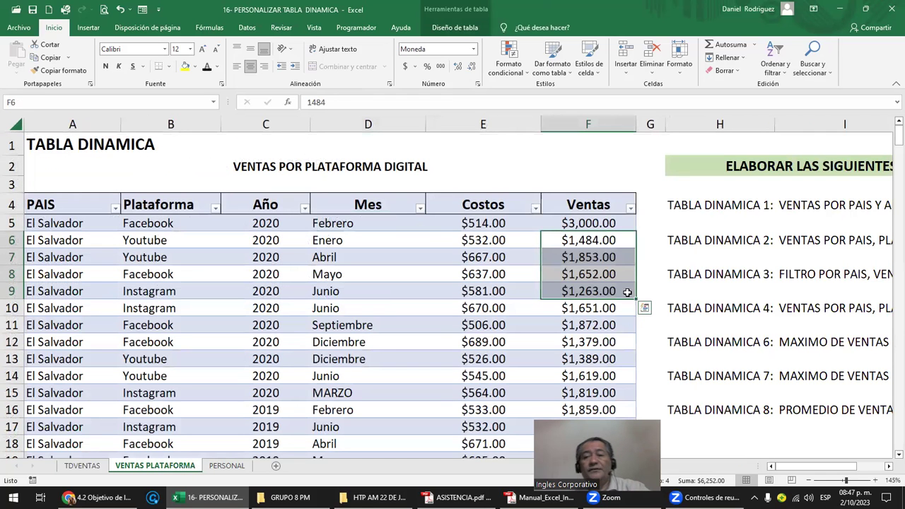
Copy the TABLA DINAMICA 7 title from H14 and select A127 on TDVENTAS
click(82, 466)
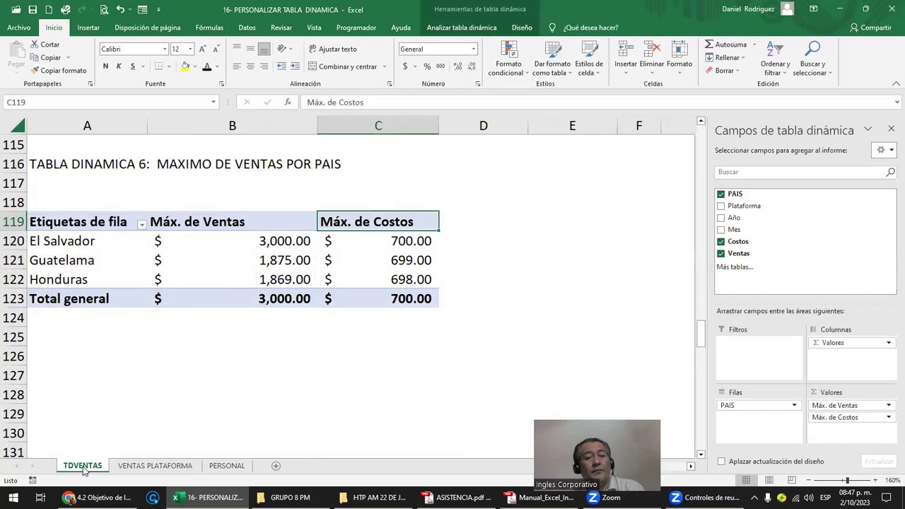
click(141, 468)
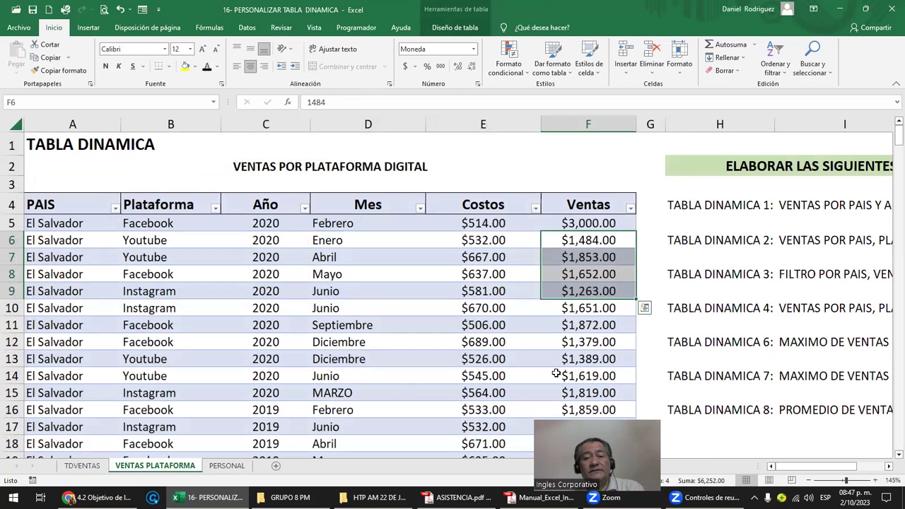
click(740, 377)
key(Right)
key(Right)
key(Right)
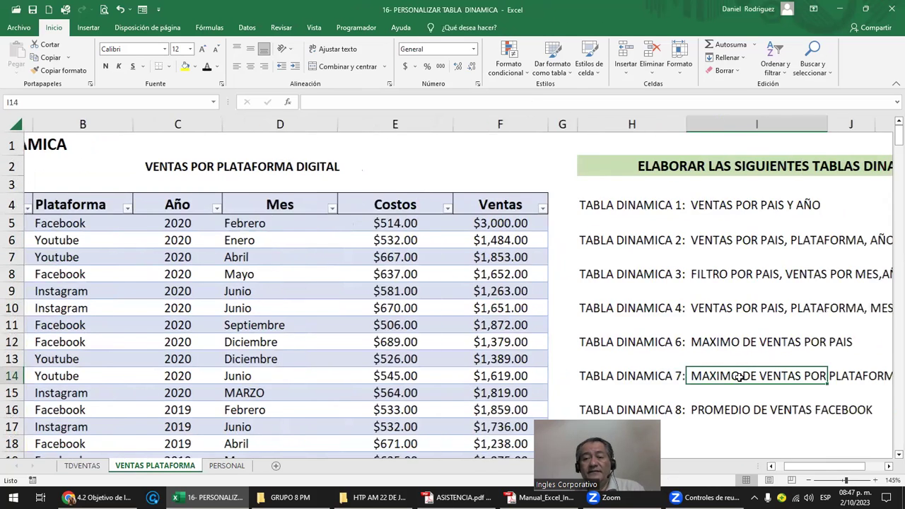
key(Right)
key(Left)
key(Left)
key(Left)
key(Left)
key(Left)
key(Right)
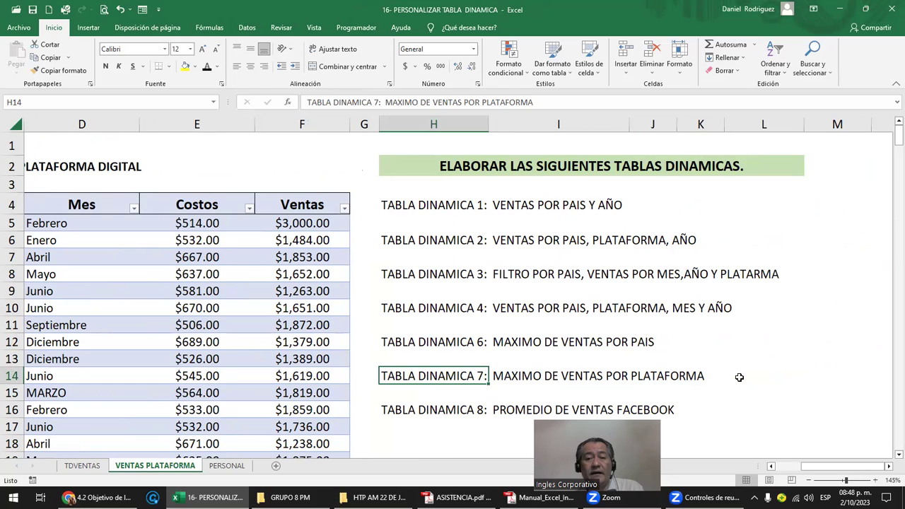
key(ctrl+c)
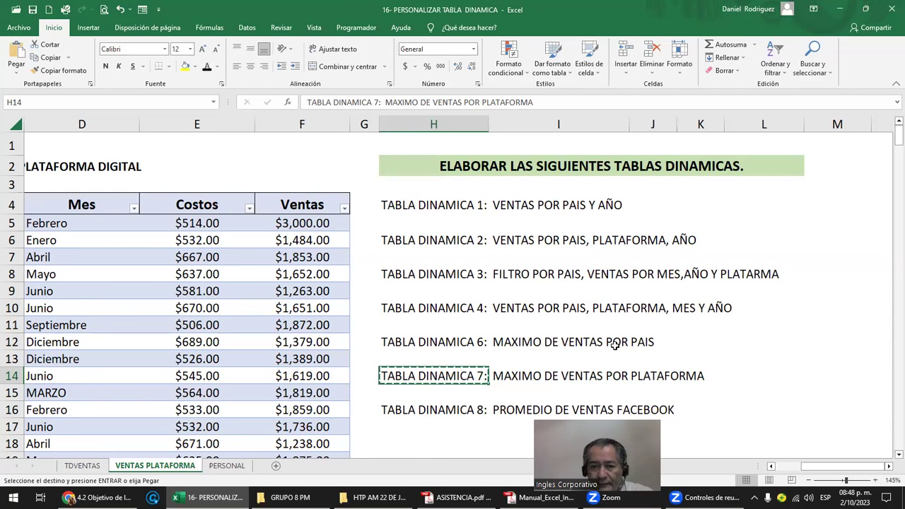
click(93, 467)
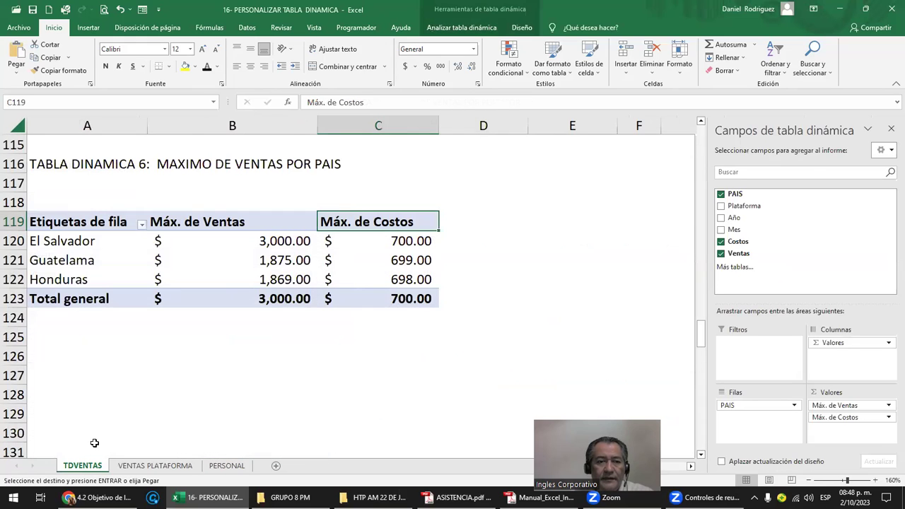
click(76, 381)
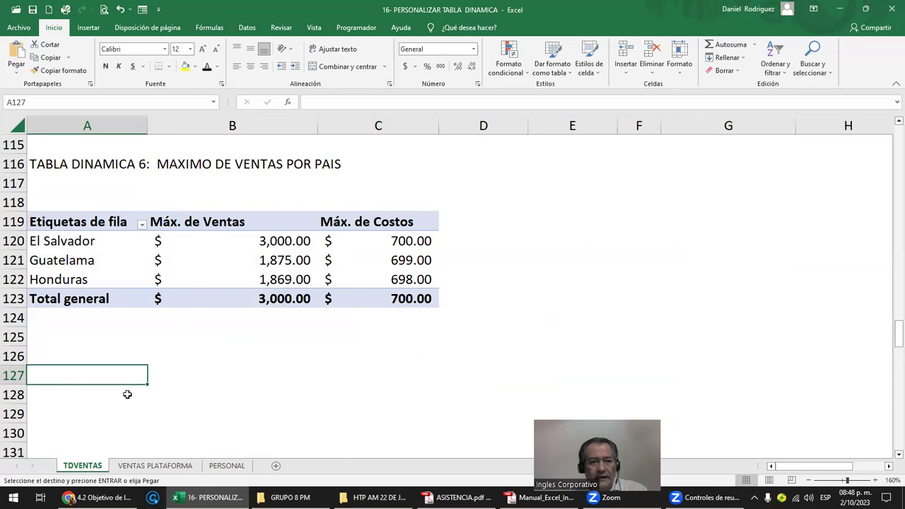
Paste the TABLA DINAMICA 7 title into A127 and a copy of pivot table 6 at A129
key(ctrl+v)
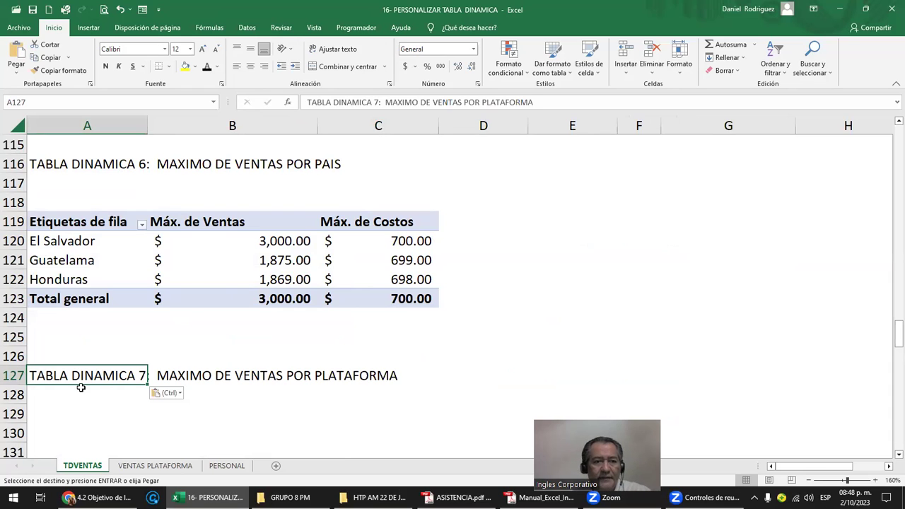
key(Down)
key(Down)
key(Down)
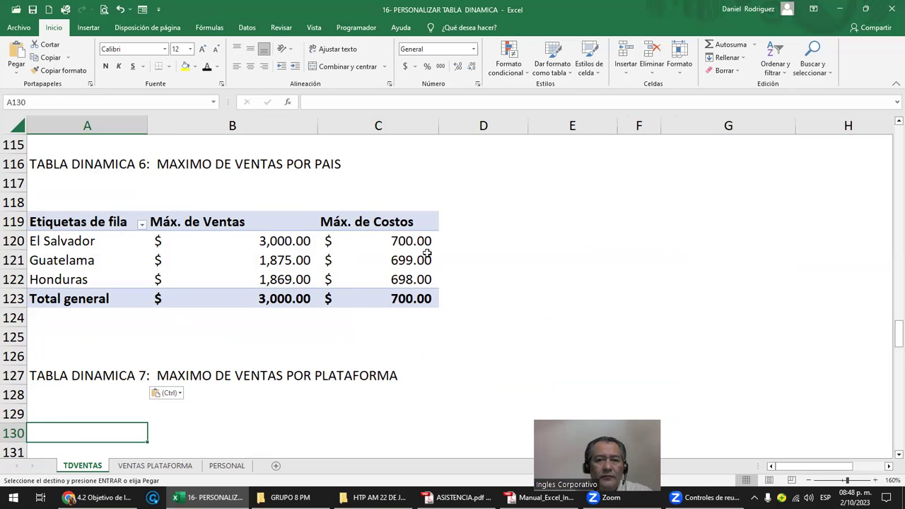
mouse_move(455, 319)
mouse_down()
mouse_move(106, 222)
mouse_move(368, 295)
mouse_up()
click(83, 203)
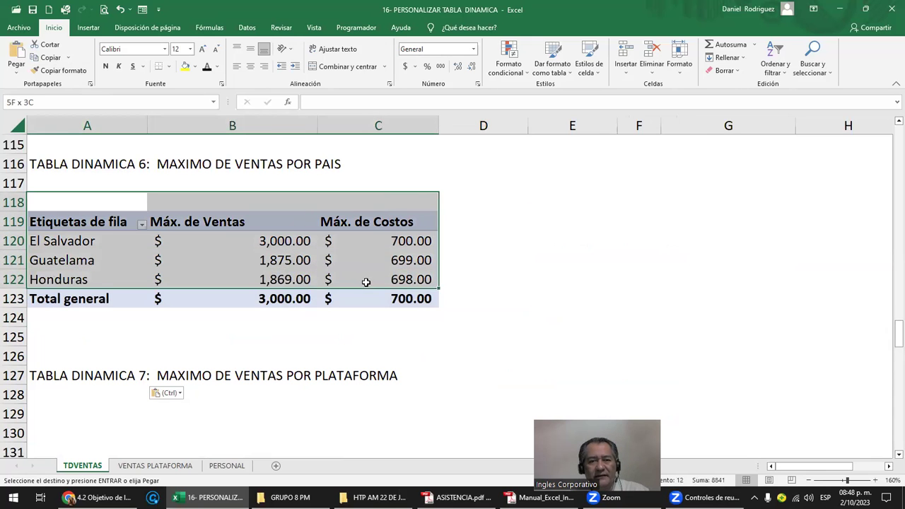
key(ctrl+c)
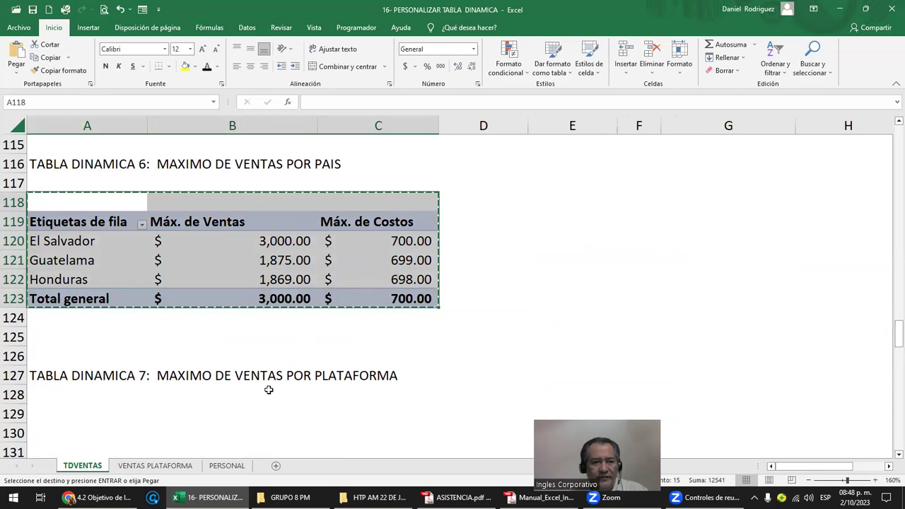
click(63, 412)
key(ctrl+v)
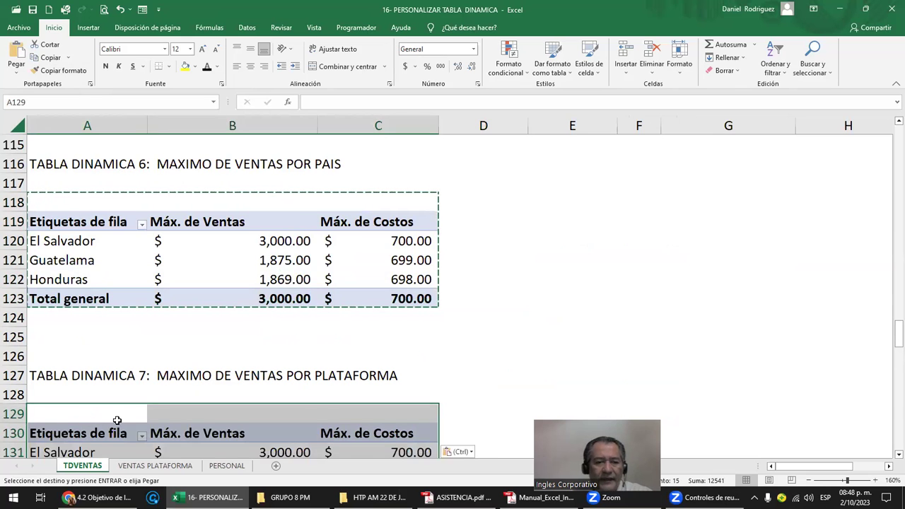
Empty the copied pivot by removing PAIS from rows and the sales and cost values
scroll(117, 420, down, 2)
click(483, 304)
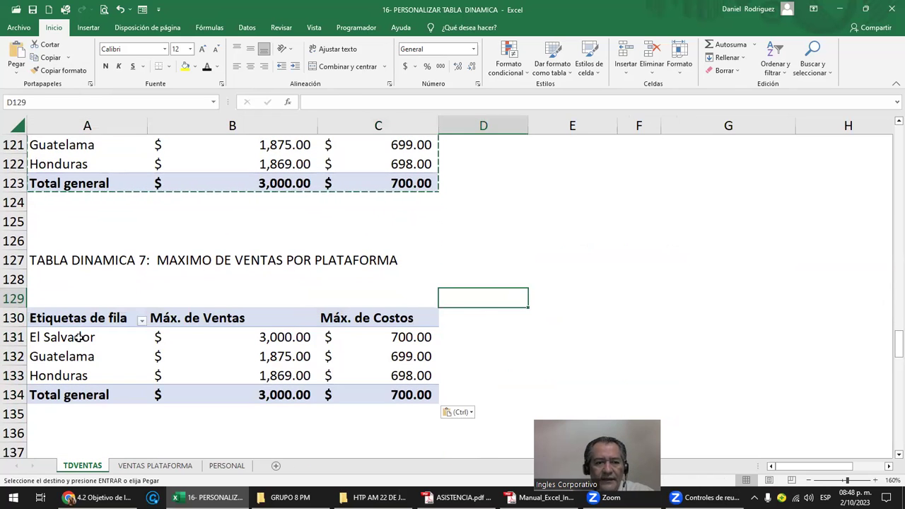
click(76, 337)
drag(756, 405, 830, 232)
drag(852, 342, 842, 281)
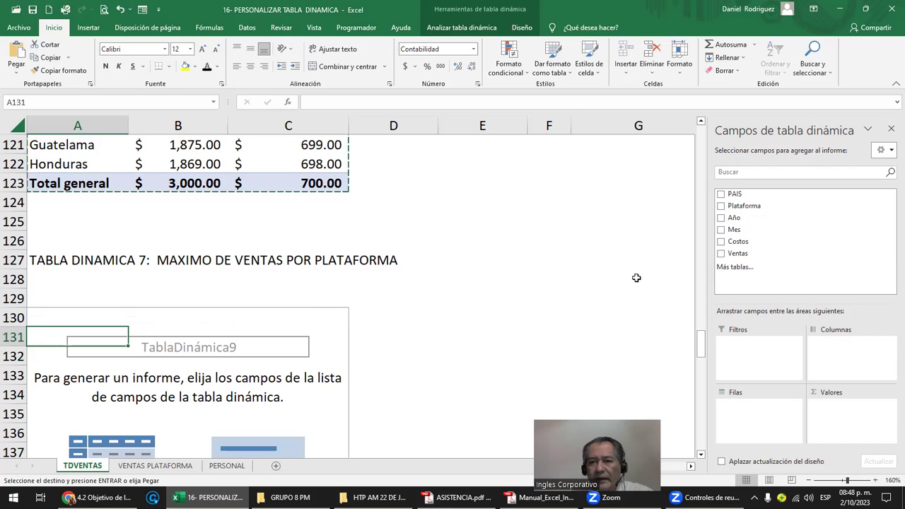
Set Plataforma as rows and Ventas as values, summarised by Máx instead of Suma
drag(739, 206, 763, 413)
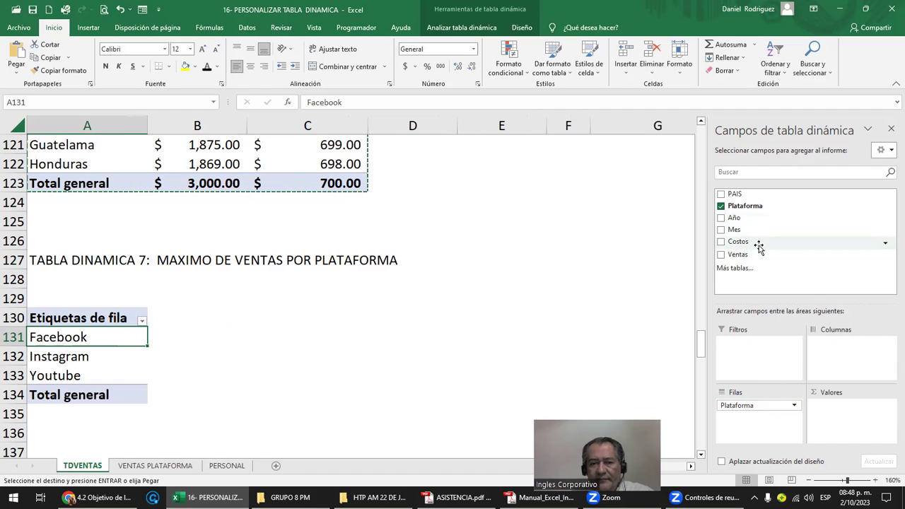
drag(739, 255, 839, 414)
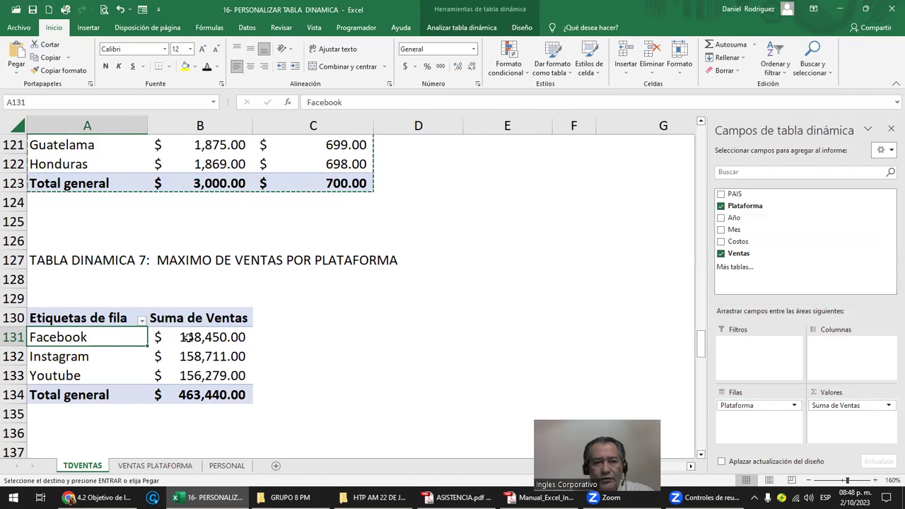
drag(188, 337, 205, 375)
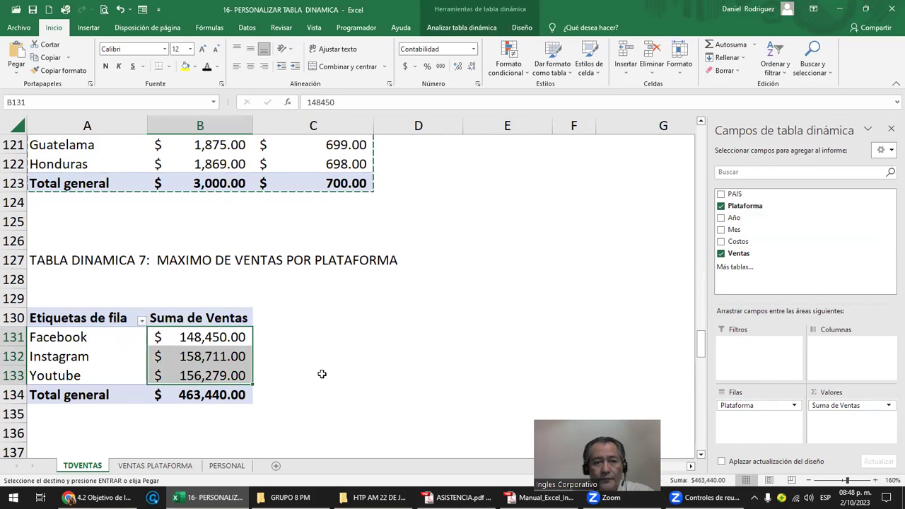
click(216, 339)
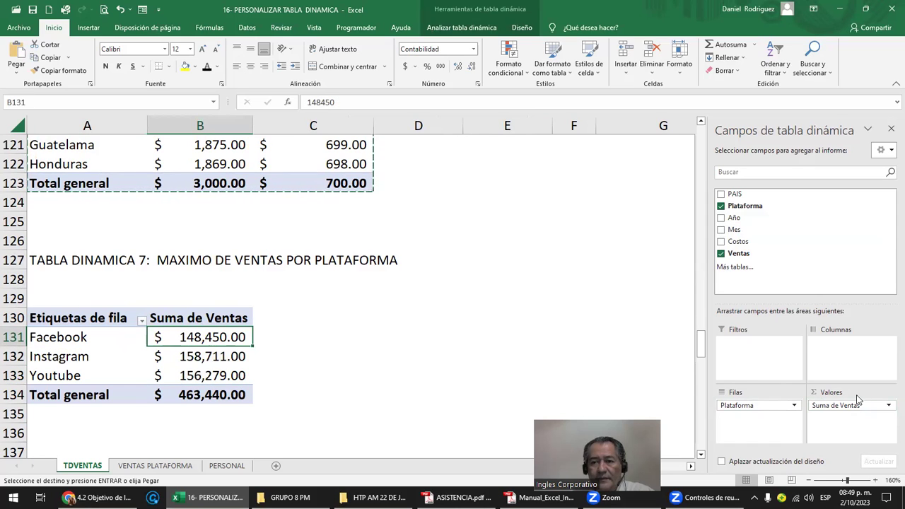
click(888, 405)
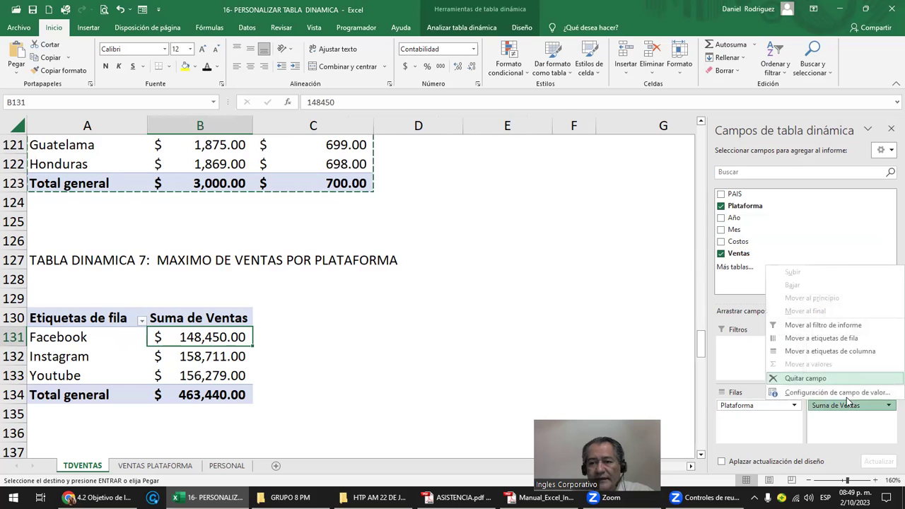
click(807, 394)
click(415, 309)
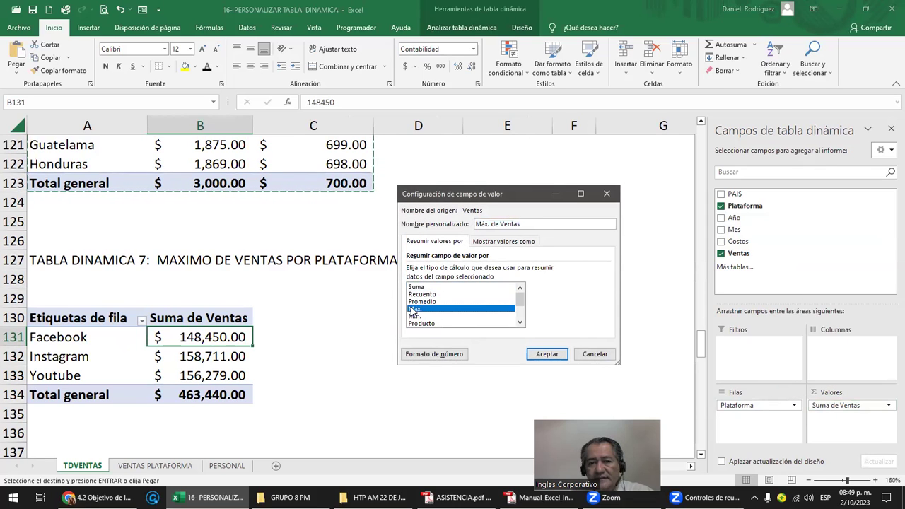
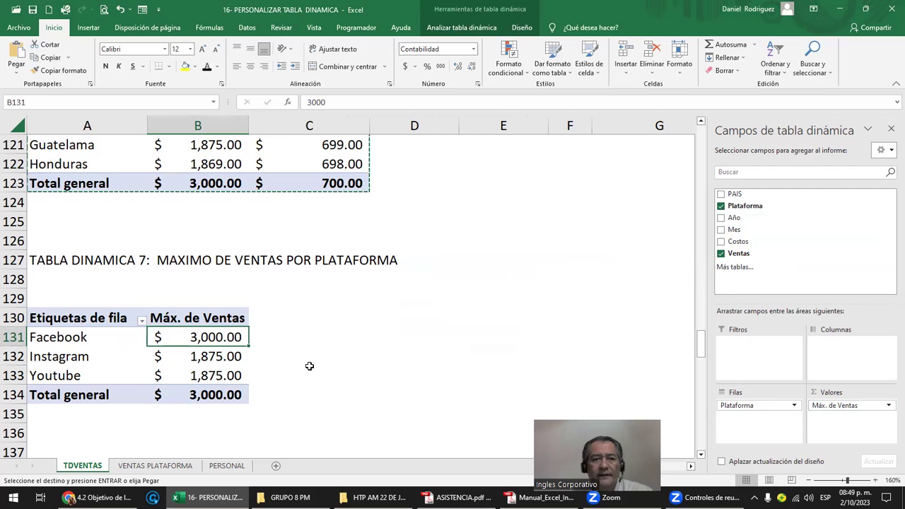
Cancel the pending copy and select pivot table 7 to show its field list
key(Escape)
scroll(309, 365, up, 1)
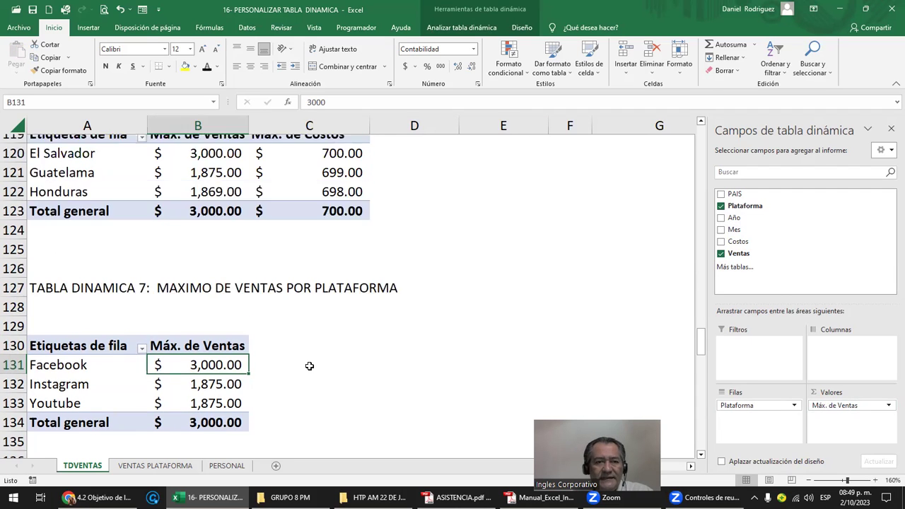
scroll(309, 365, up, 1)
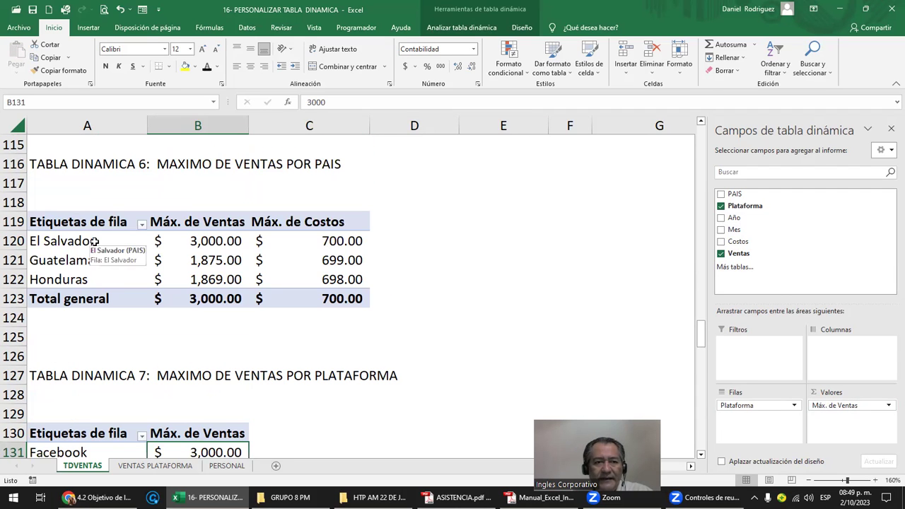
click(186, 241)
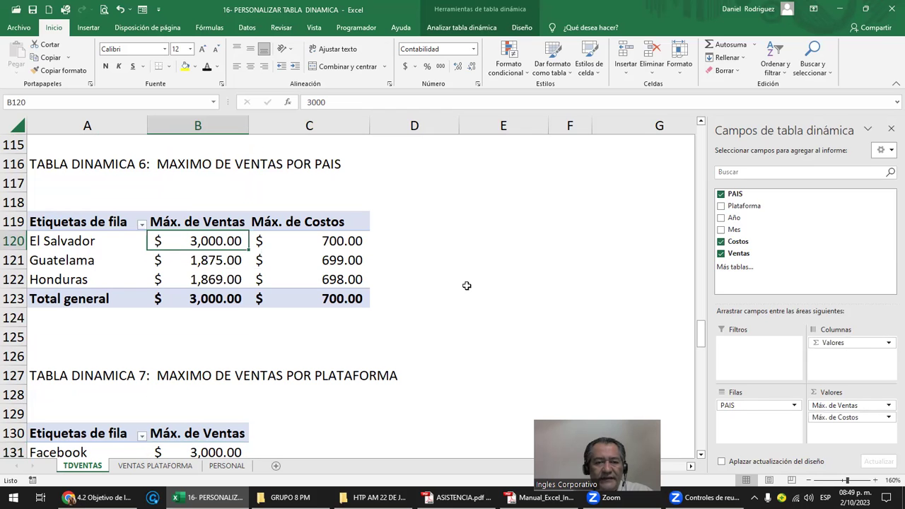
scroll(467, 285, down, 2)
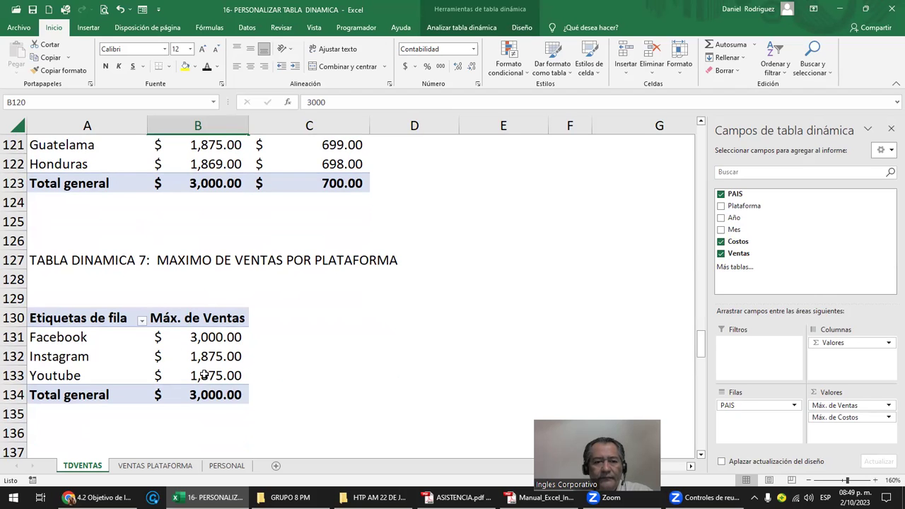
click(212, 340)
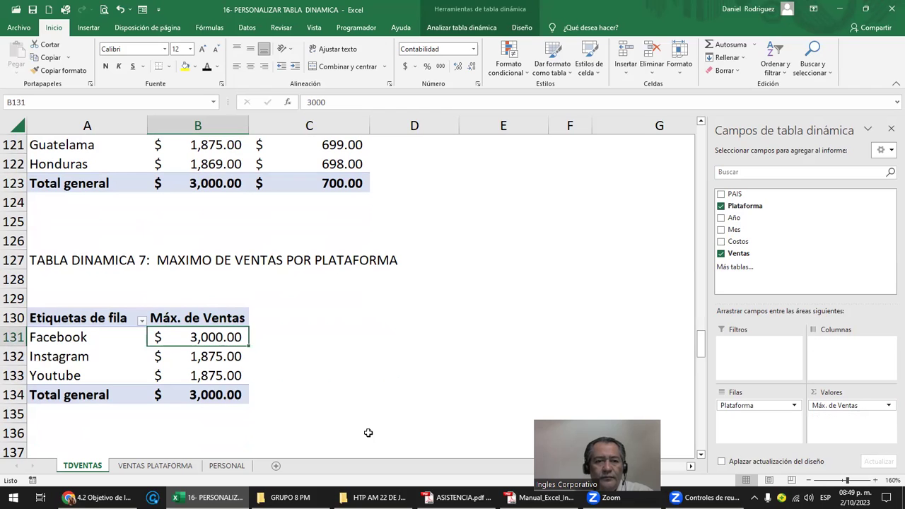
click(206, 319)
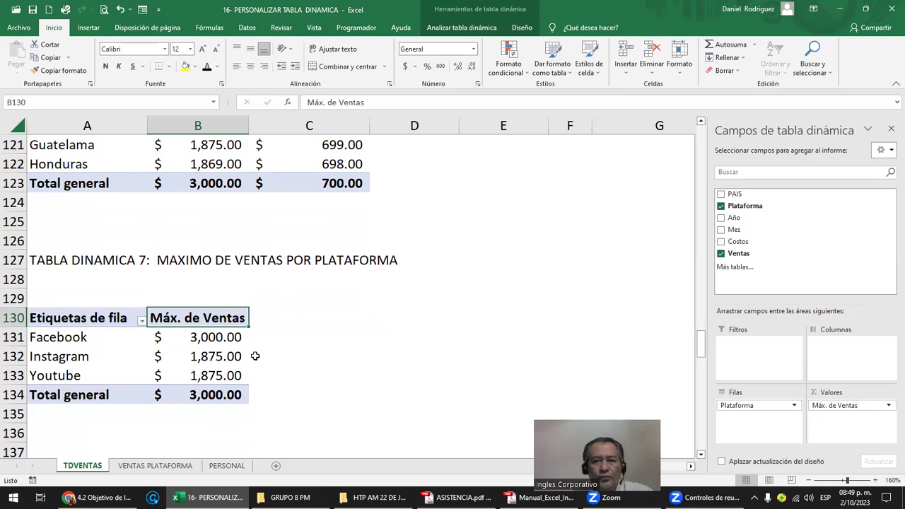
Add Costos to pivot table 7's values, summarised by Máx
mouse_move(738, 241)
mouse_down()
mouse_move(847, 377)
mouse_move(857, 418)
mouse_up()
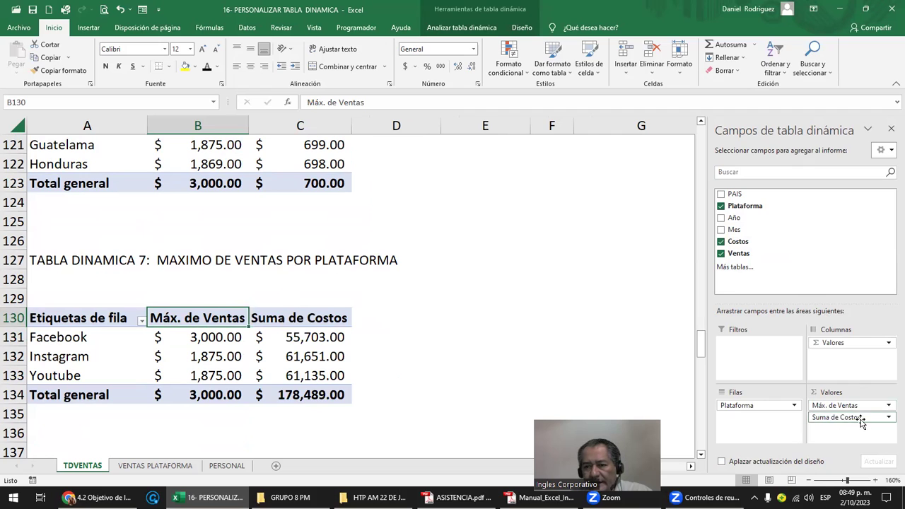
click(864, 419)
click(849, 404)
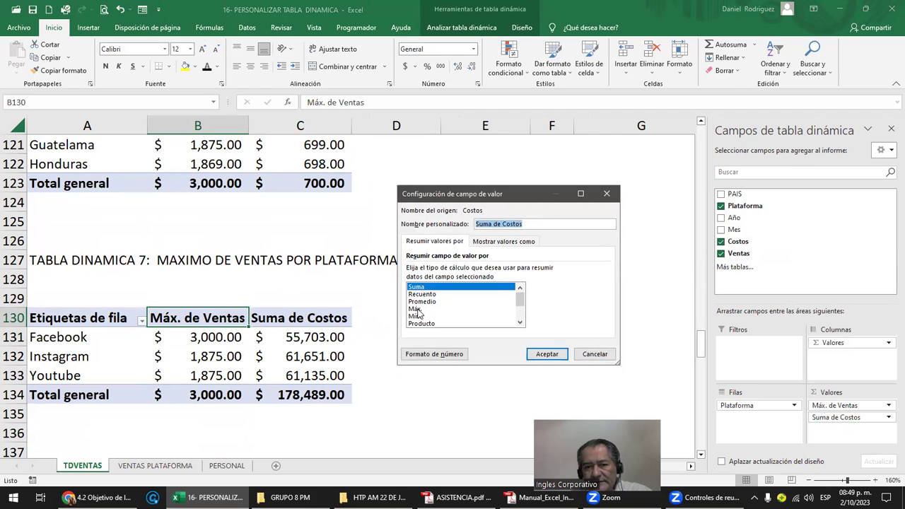
click(417, 310)
click(546, 353)
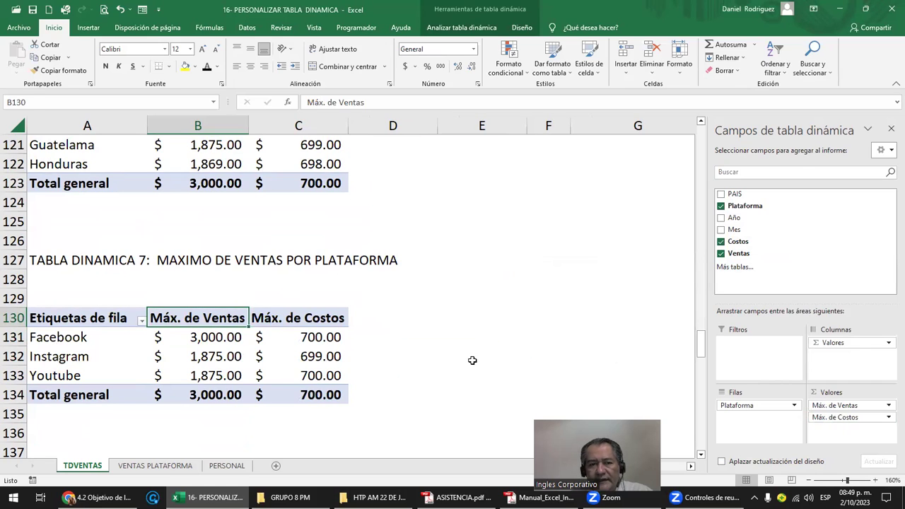
Review the result by selecting Facebook's sales and maximum cost values
click(473, 361)
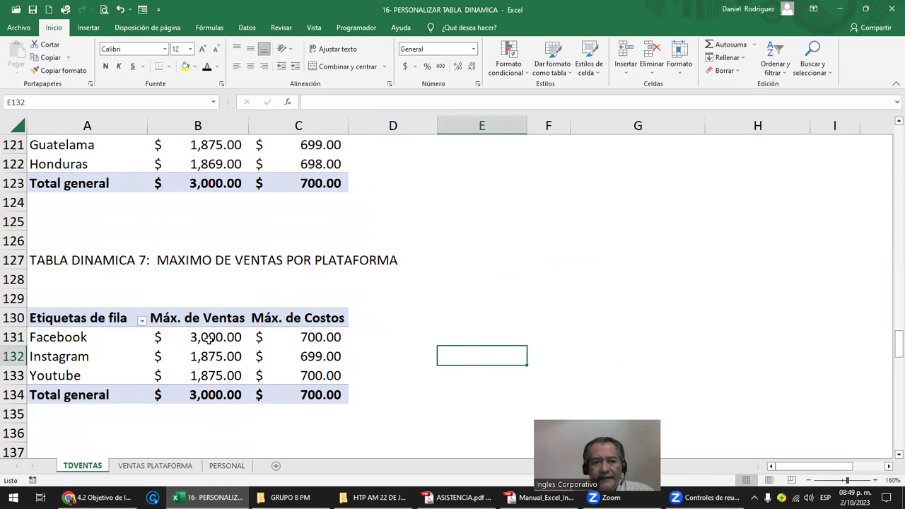
mouse_move(204, 337)
mouse_move(311, 330)
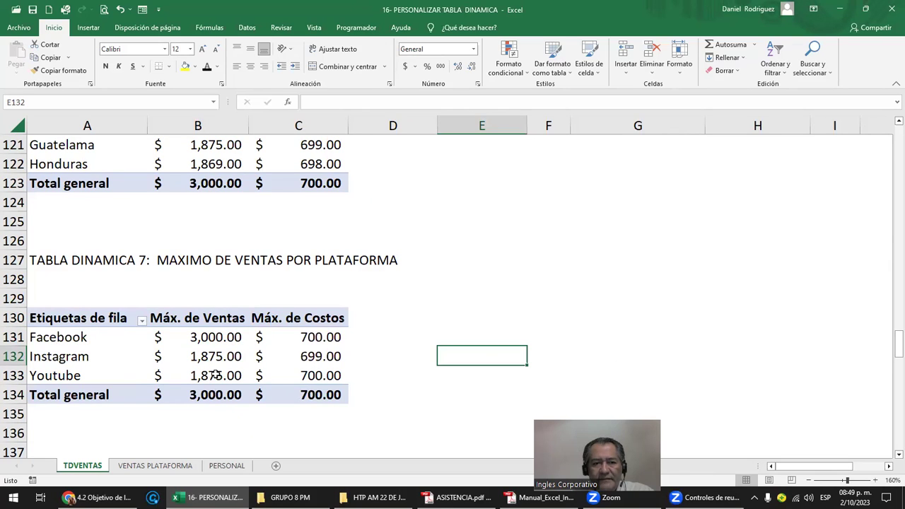
mouse_move(215, 376)
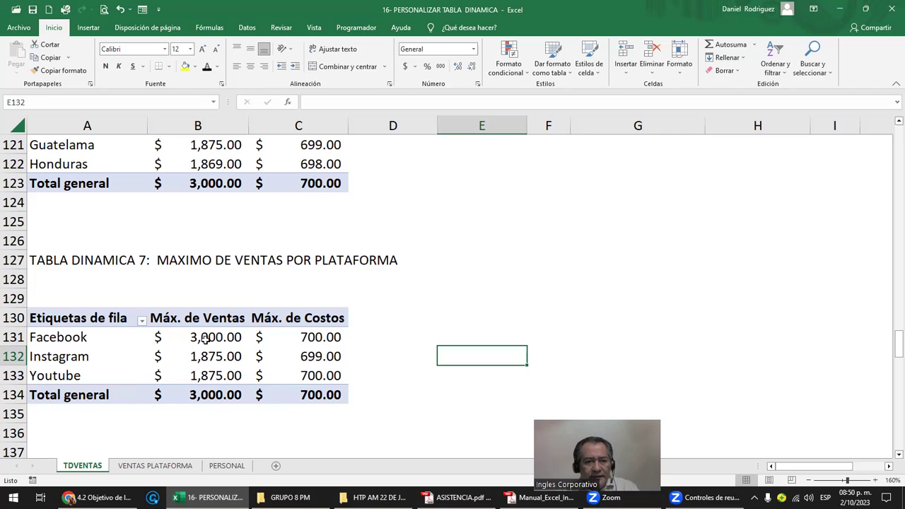
drag(205, 340, 283, 337)
Switch the Costos value field from Máx to Mín, giving Facebook 501.00 and Youtube 500.00
drag(200, 344, 289, 347)
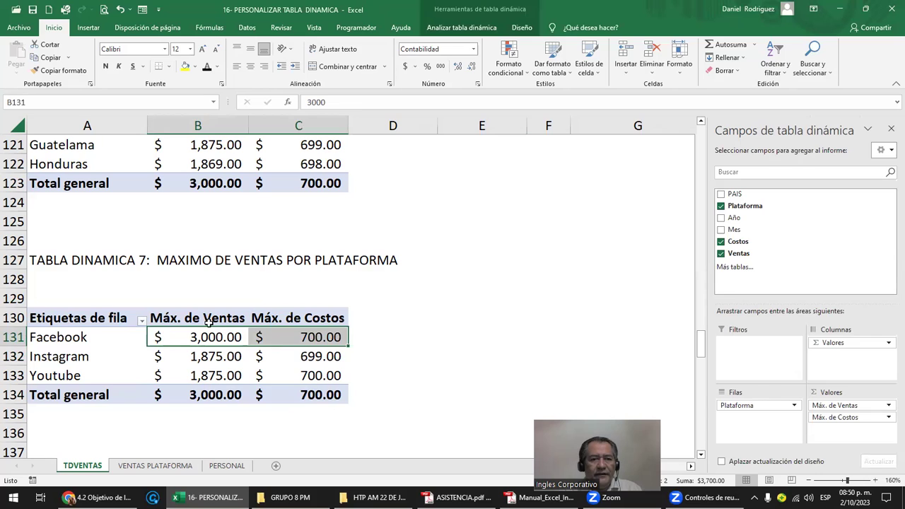
click(212, 320)
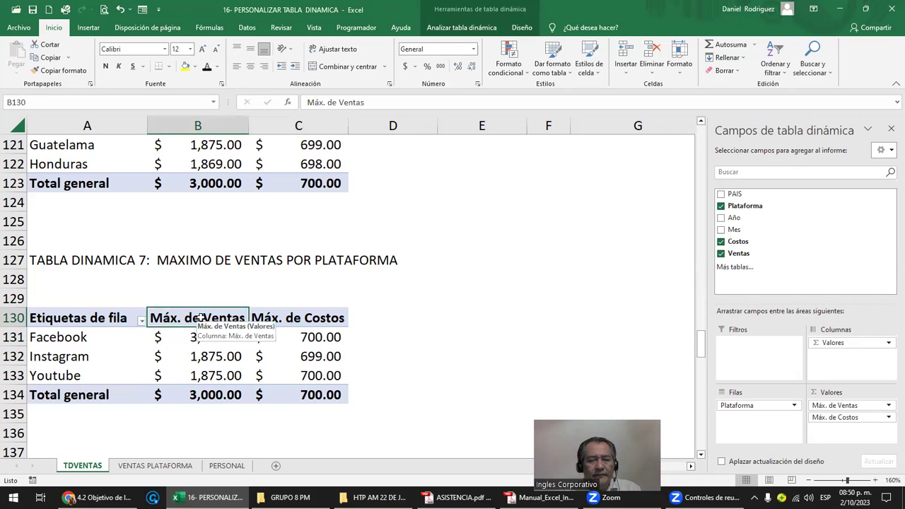
click(293, 320)
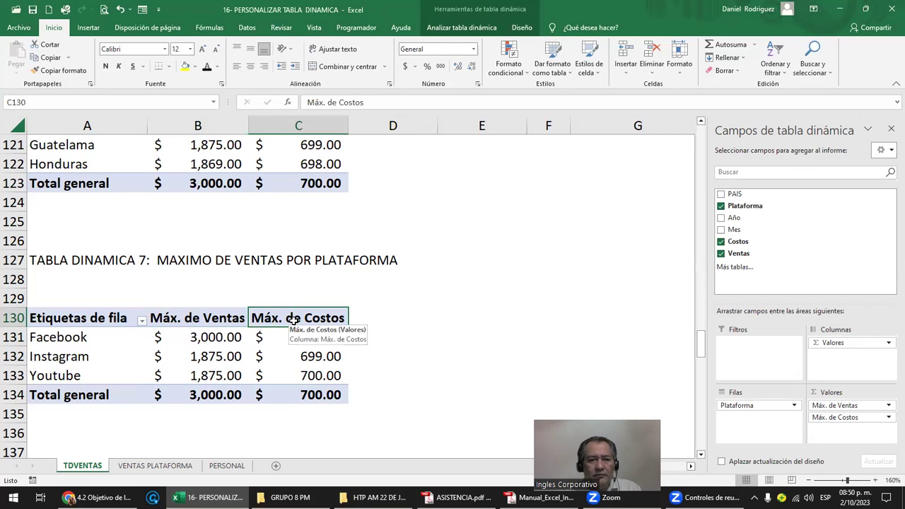
click(874, 418)
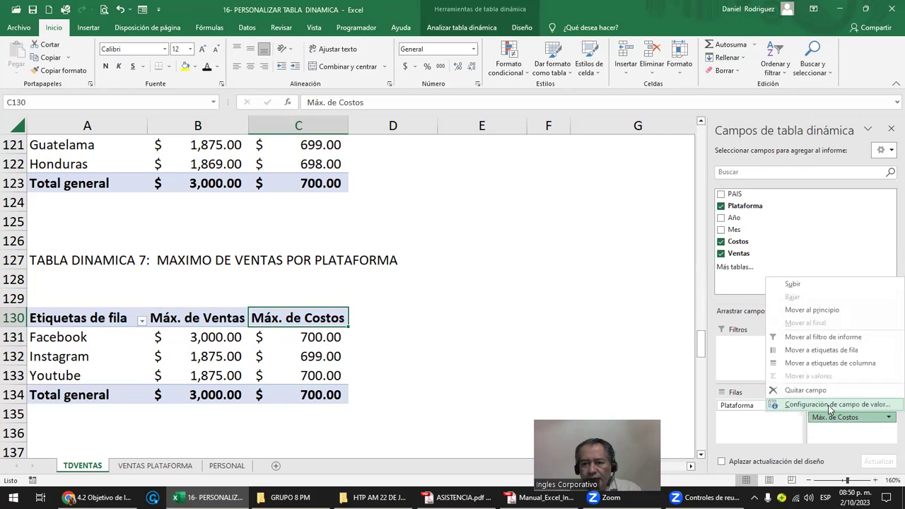
click(831, 407)
click(423, 316)
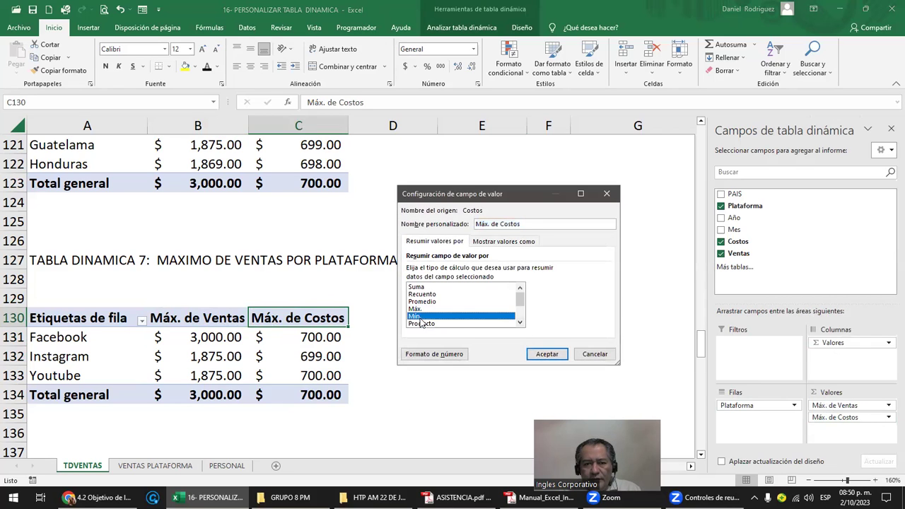
click(536, 351)
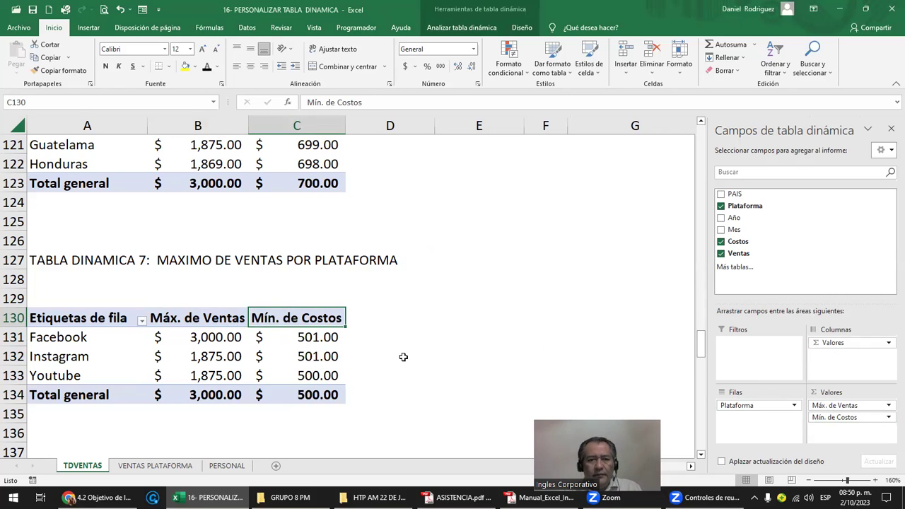
click(402, 357)
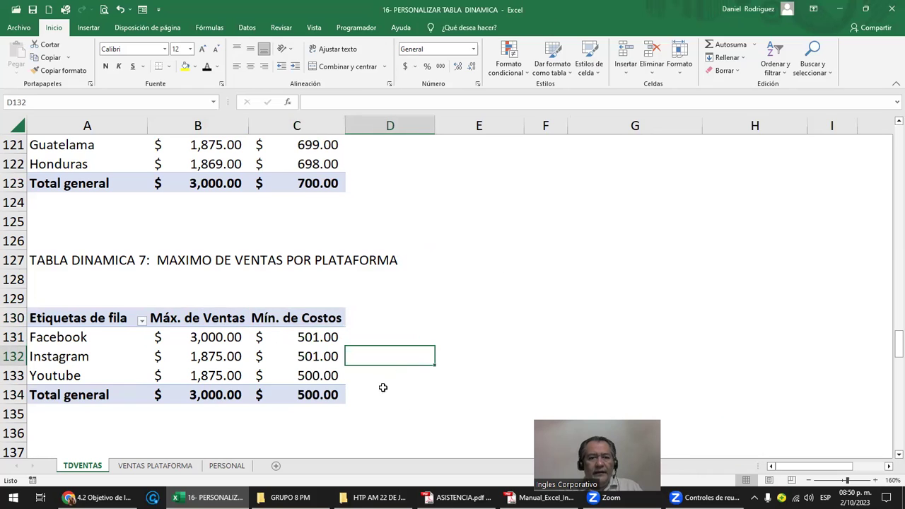
click(322, 377)
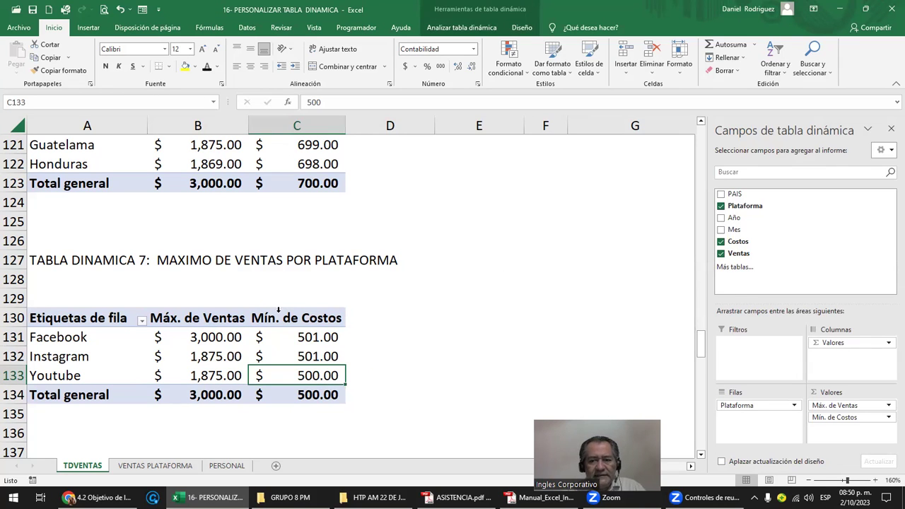
click(122, 432)
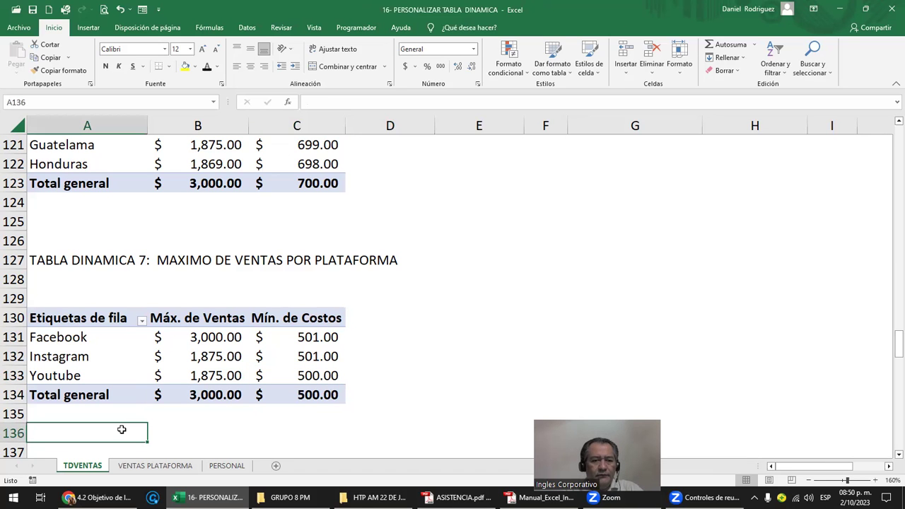
Copy the TABLA DINAMICA 8 label from the VENTAS PLATAFORMA sheet
click(170, 466)
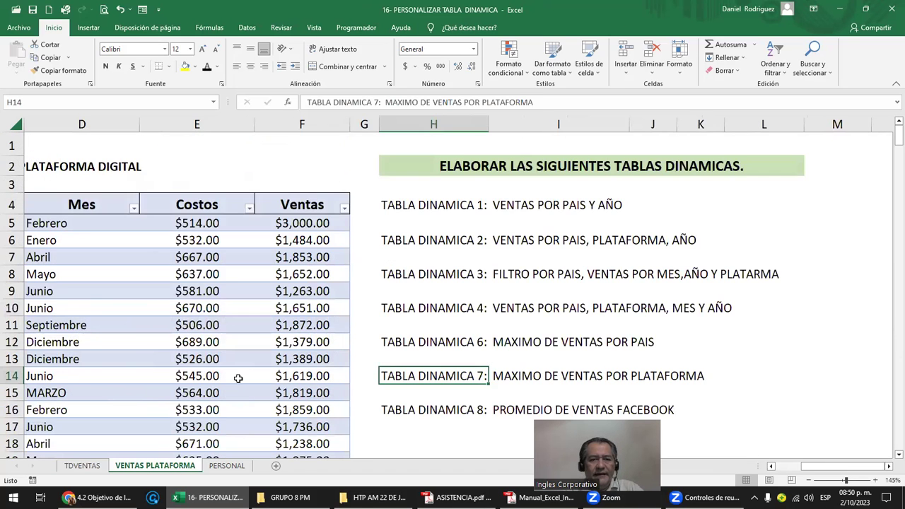
scroll(339, 409, down, 1)
click(424, 397)
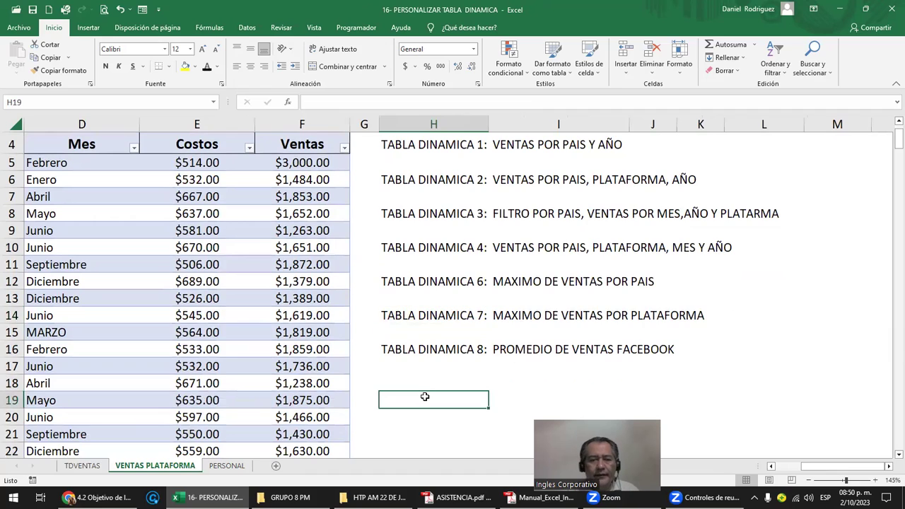
key(Up)
key(Up)
key(Up)
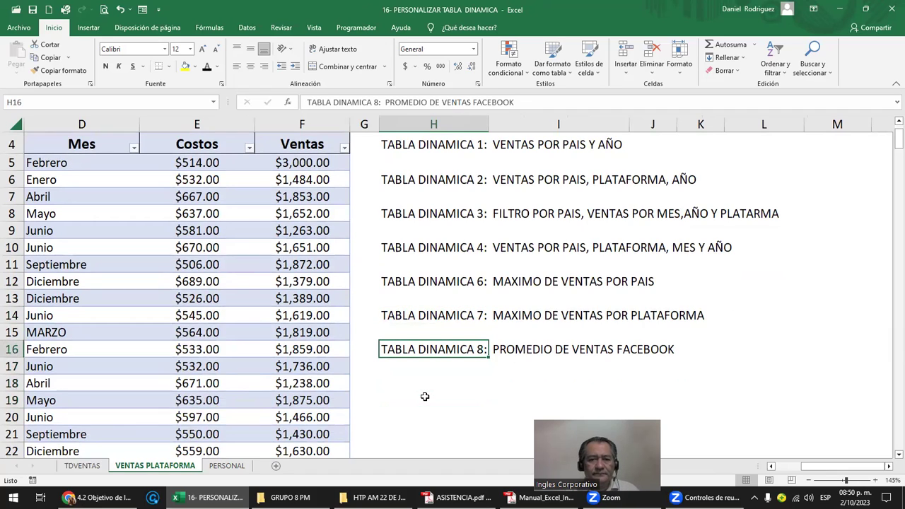
key(ctrl+c)
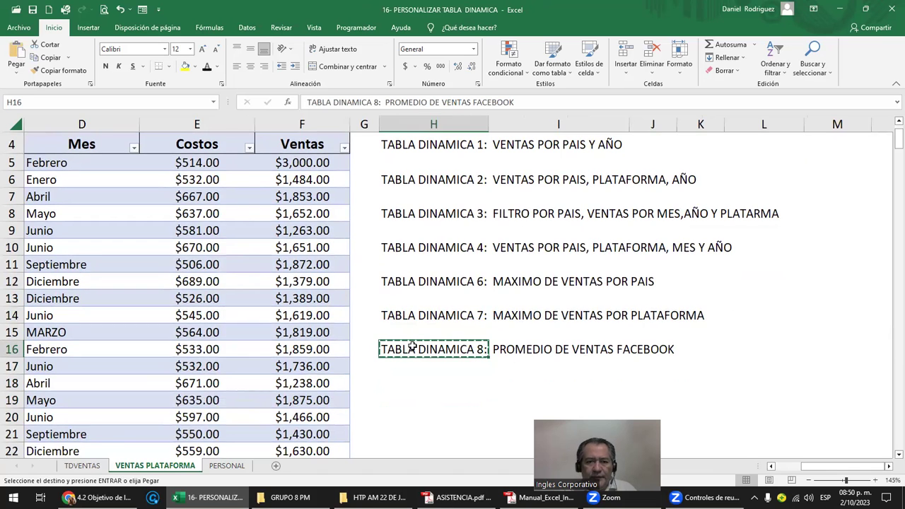
Paste the title TABLA DINAMICA 8: PROMEDIO DE VENTAS FACEBOOK into A138 on TDVENTAS
scroll(414, 347, up, 1)
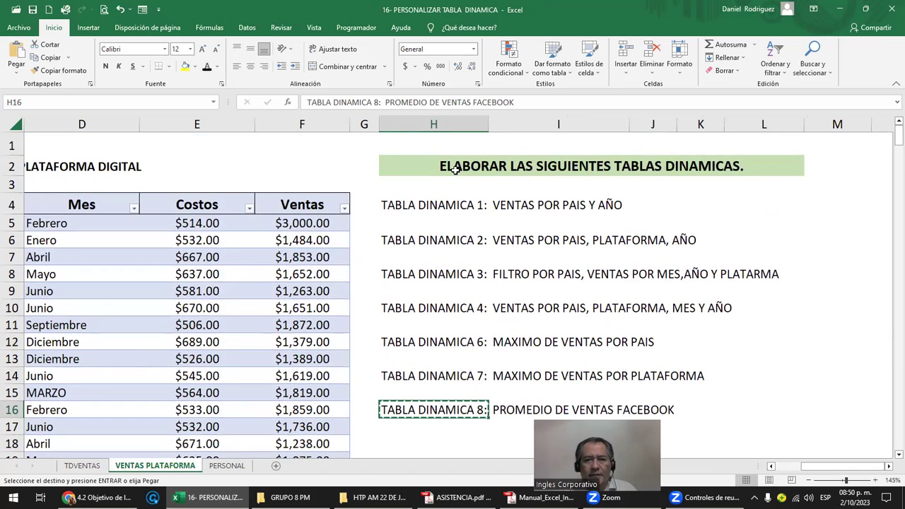
scroll(502, 407, down, 1)
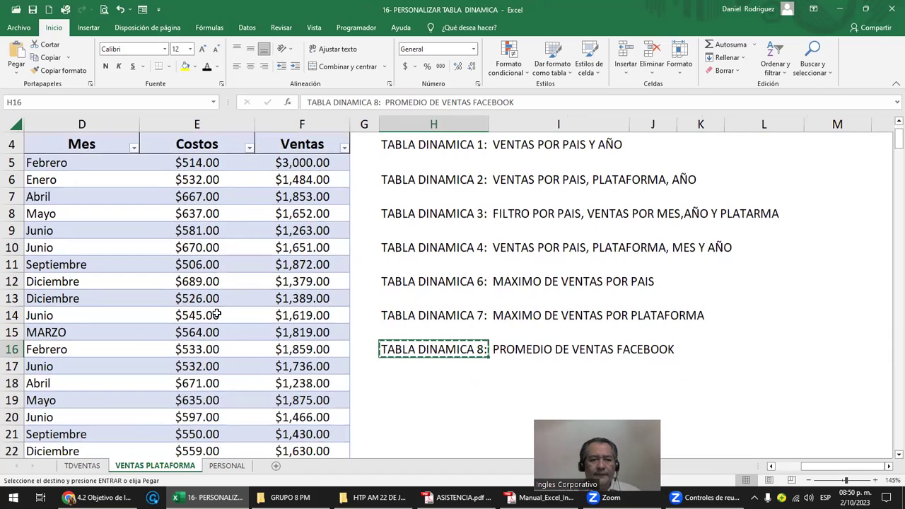
click(84, 466)
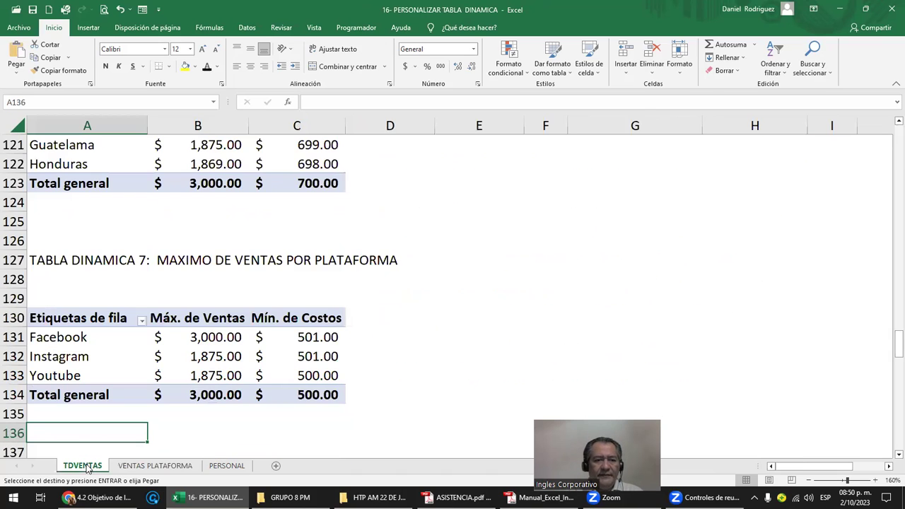
scroll(109, 446, down, 3)
click(136, 305)
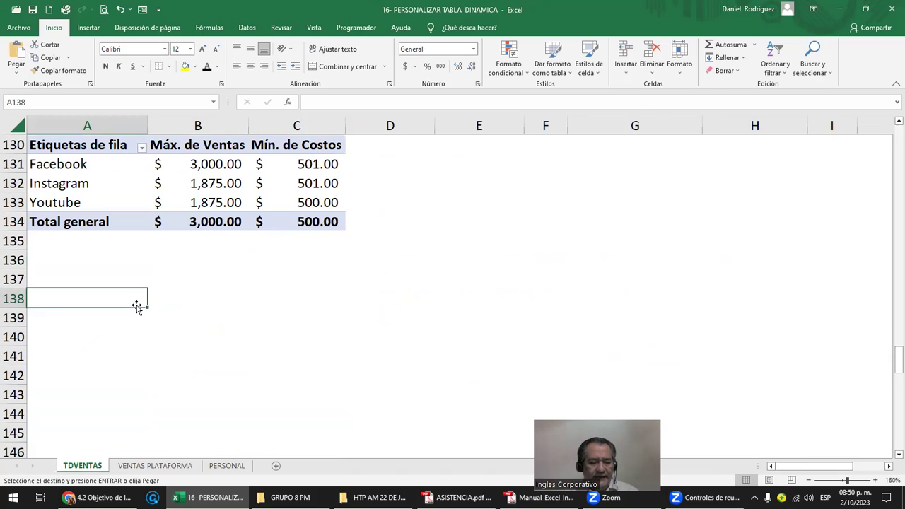
key(ctrl+v)
key(Down)
key(Down)
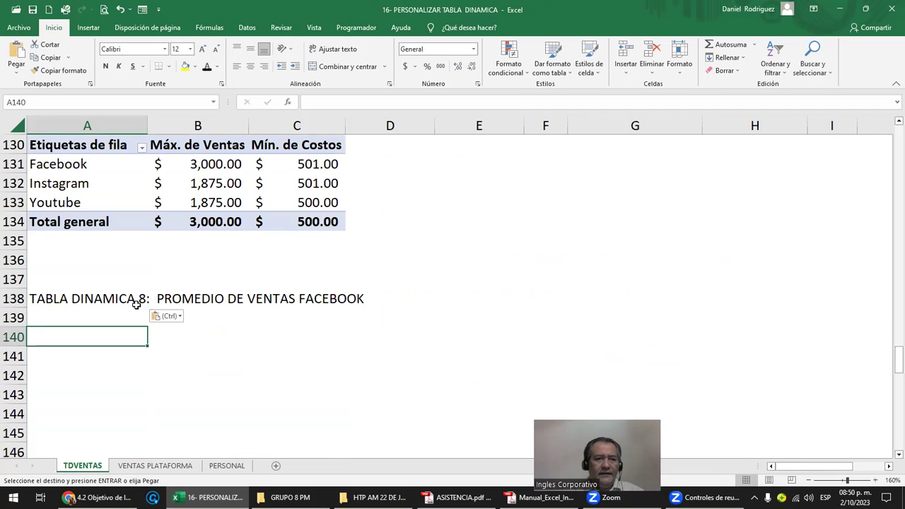
Insert a pivot table from the VENTAS table at cell A140
click(88, 27)
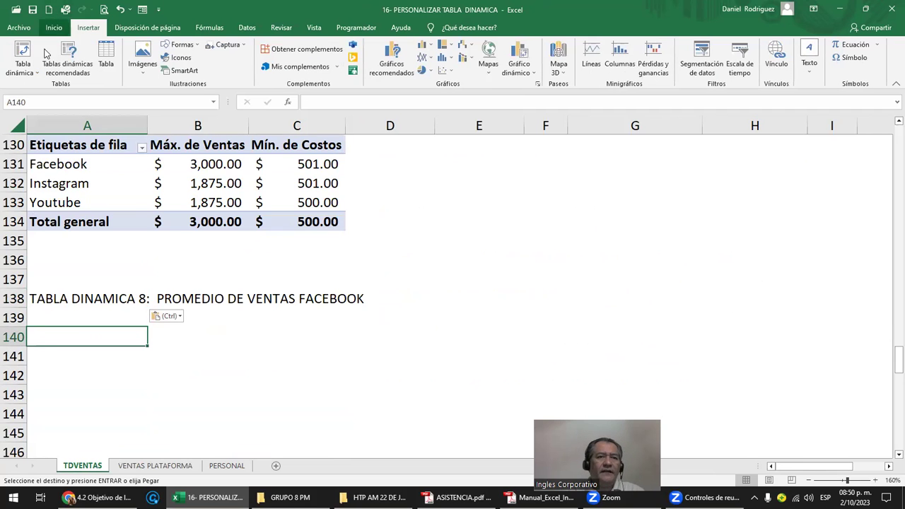
click(22, 69)
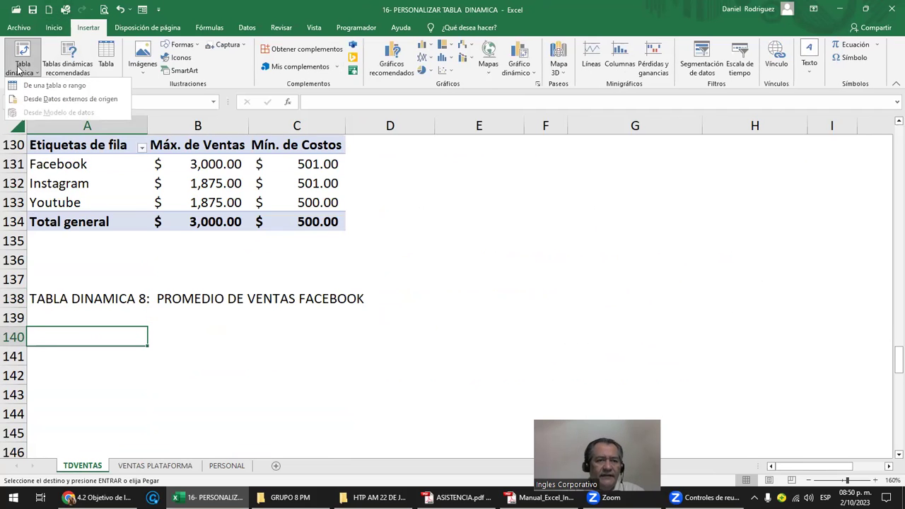
click(57, 84)
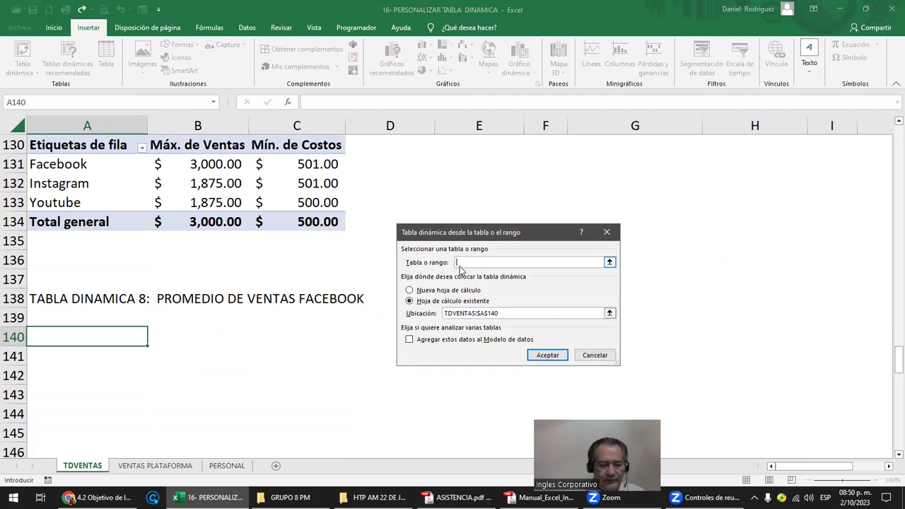
text(VENTAS)
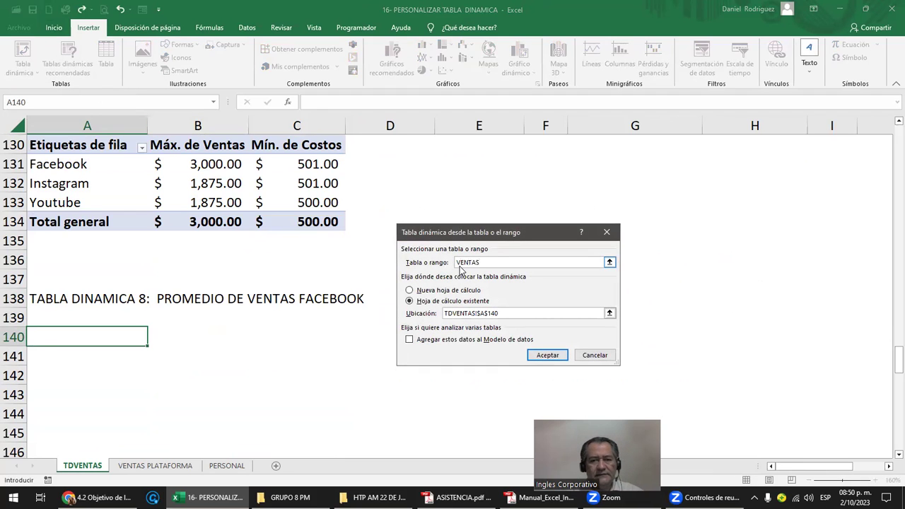
key(Return)
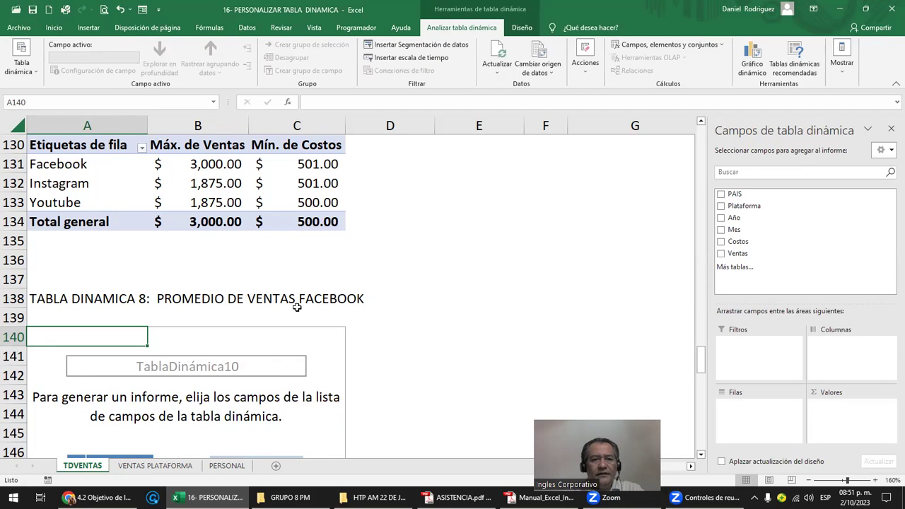
Place Plataforma in the pivot's rows and select the title along row 138
scroll(297, 307, down, 1)
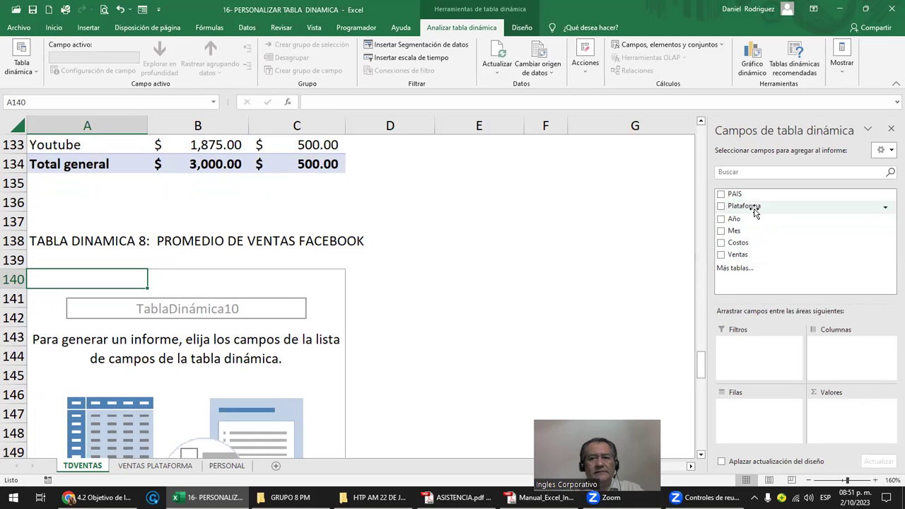
drag(753, 213, 754, 412)
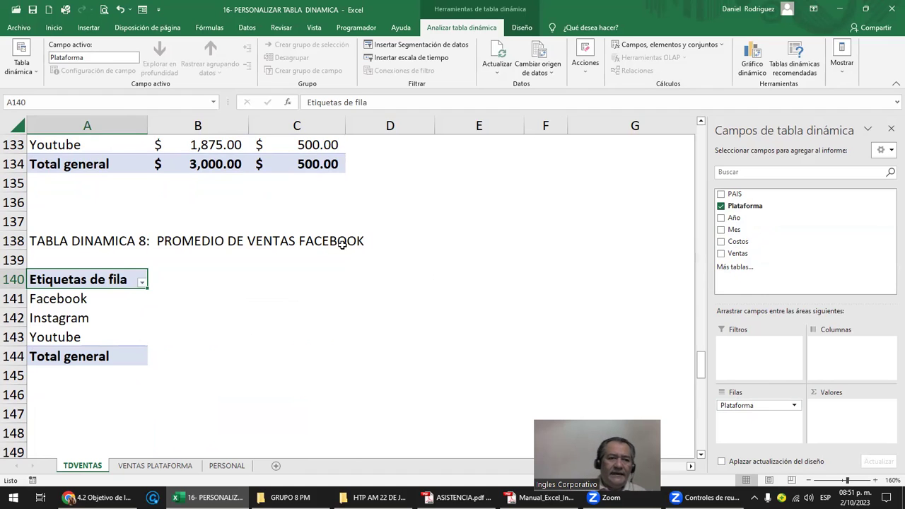
drag(60, 244, 349, 240)
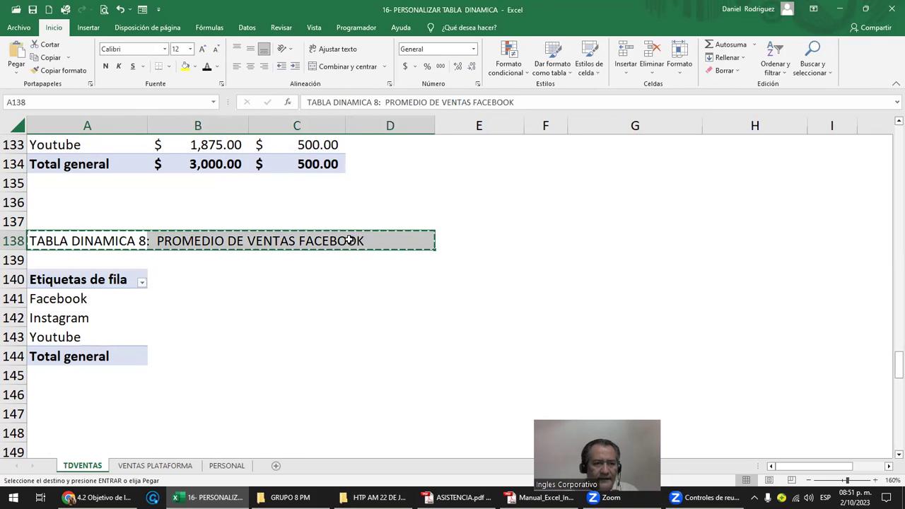
Move the title back to row 137, re-place Plataforma in rows, and add Ventas as values
key(ctrl+z)
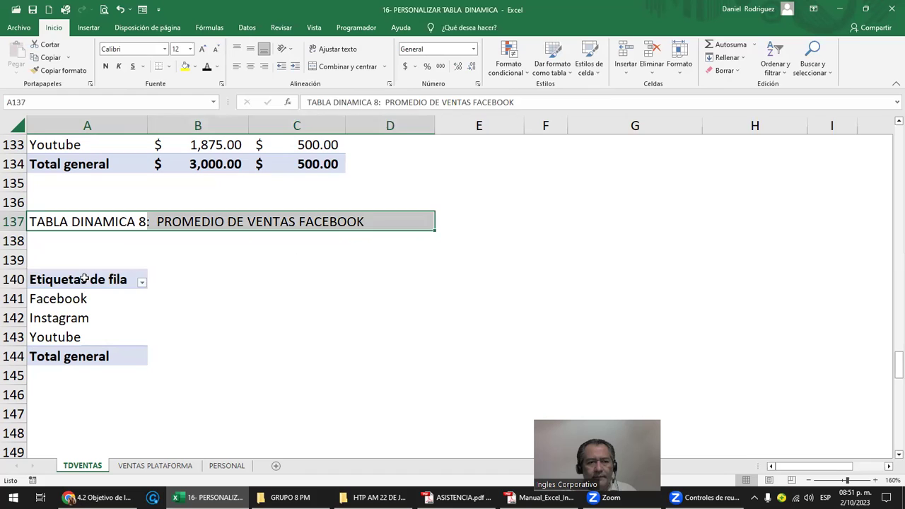
click(86, 277)
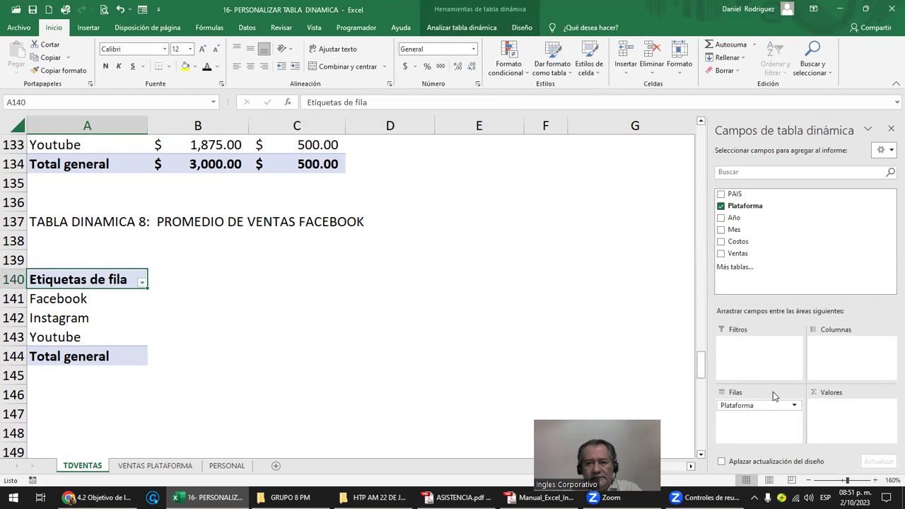
drag(748, 206, 748, 345)
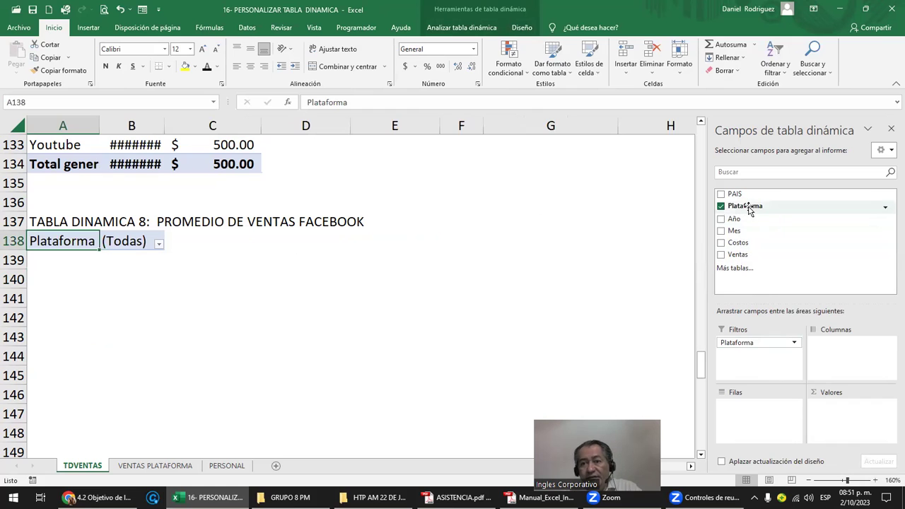
drag(745, 206, 782, 417)
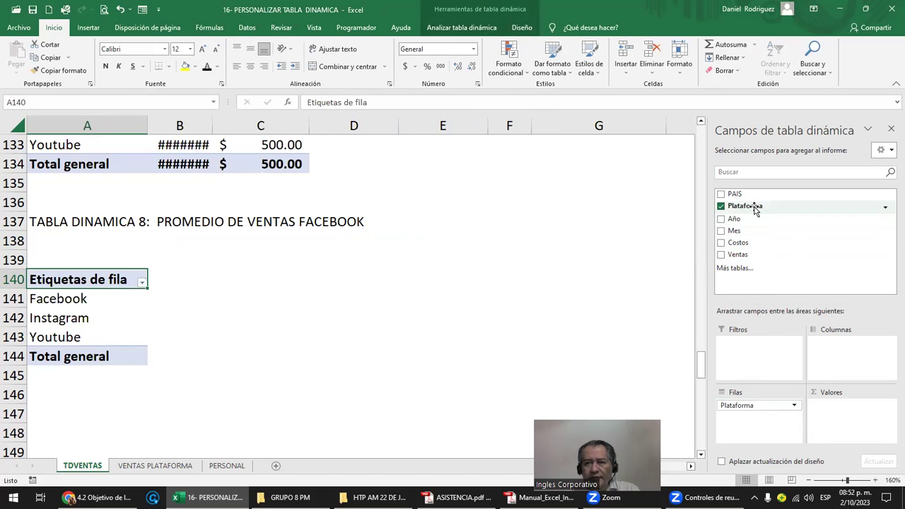
drag(739, 254, 851, 409)
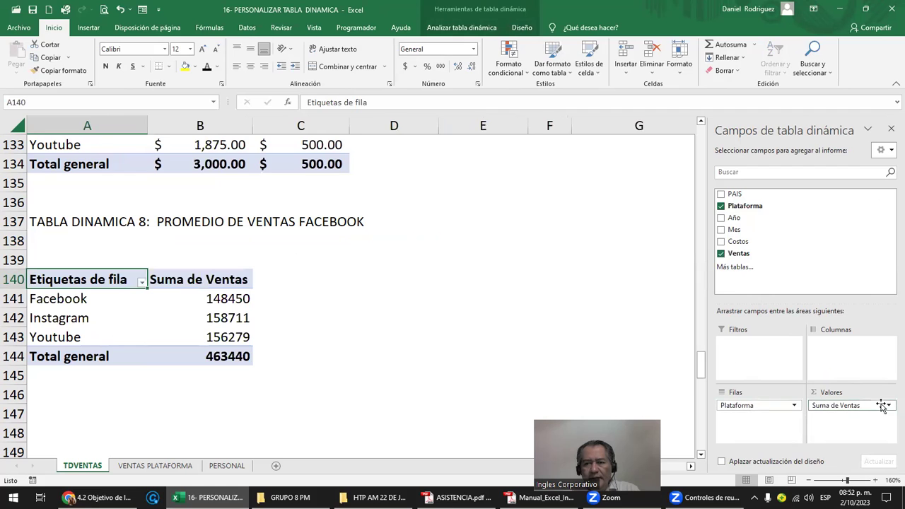
click(877, 413)
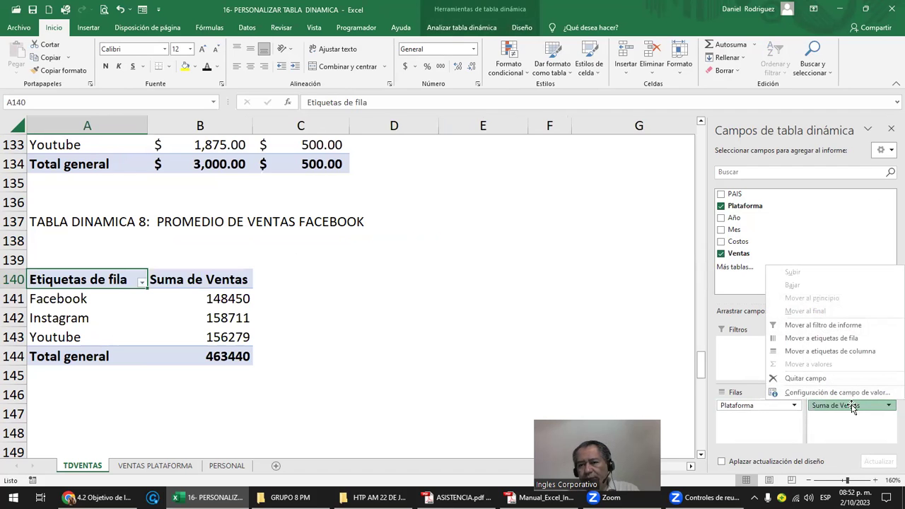
Summarise the pivot's Ventas by Promedio instead of Suma
click(824, 393)
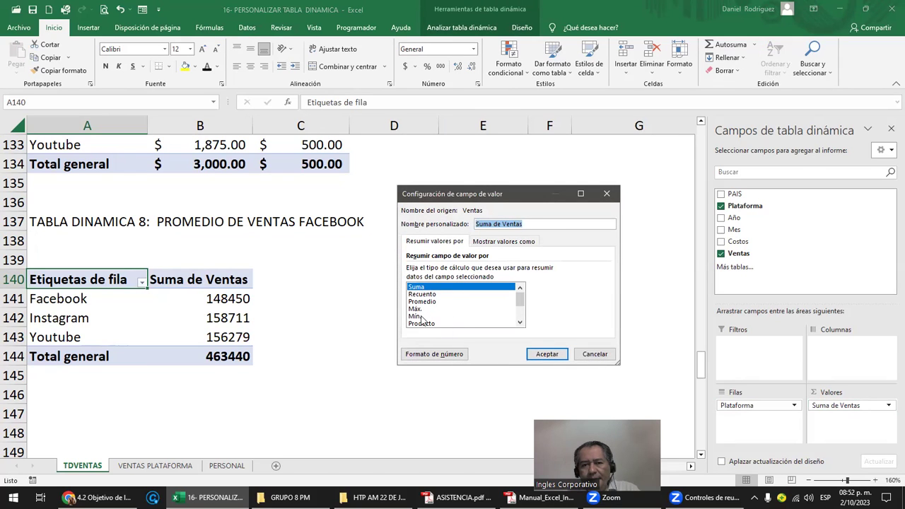
click(427, 302)
click(540, 353)
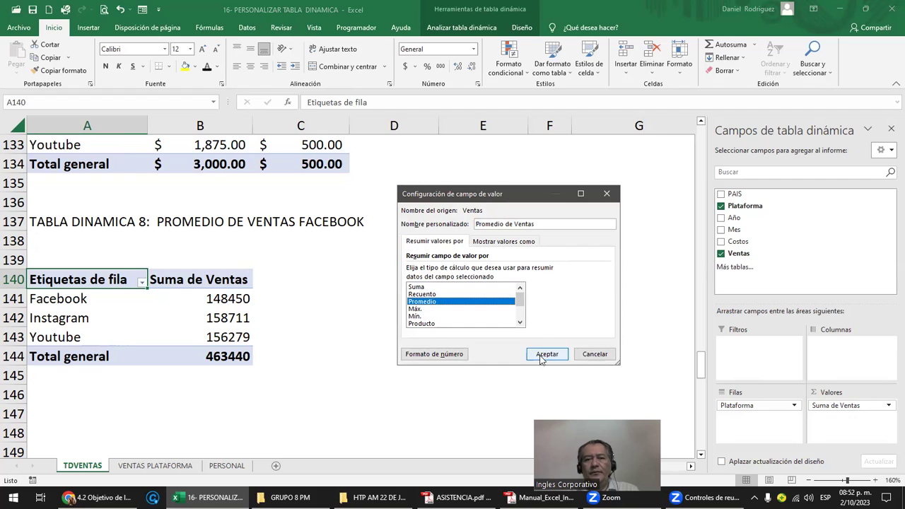
Apply accounting format to the averages in B141:B144
click(240, 301)
key(shift+Down)
key(shift+Down)
key(shift+Down)
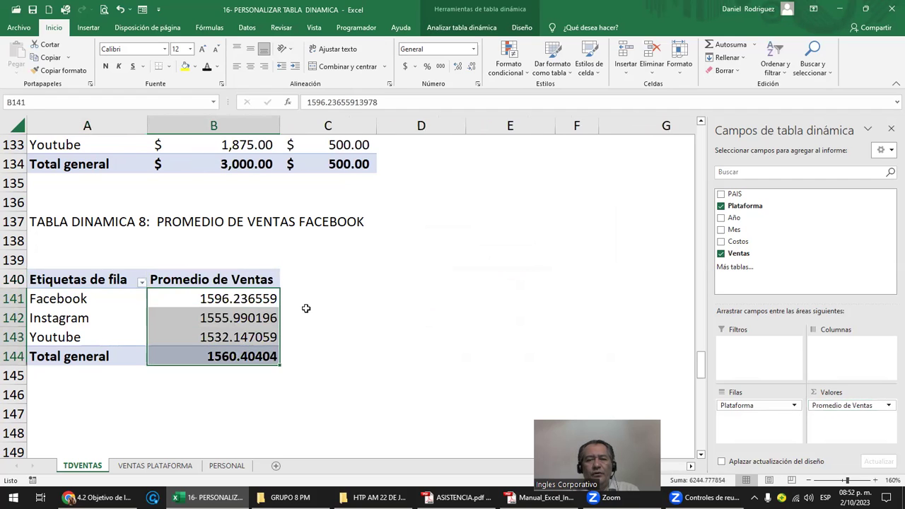
click(405, 66)
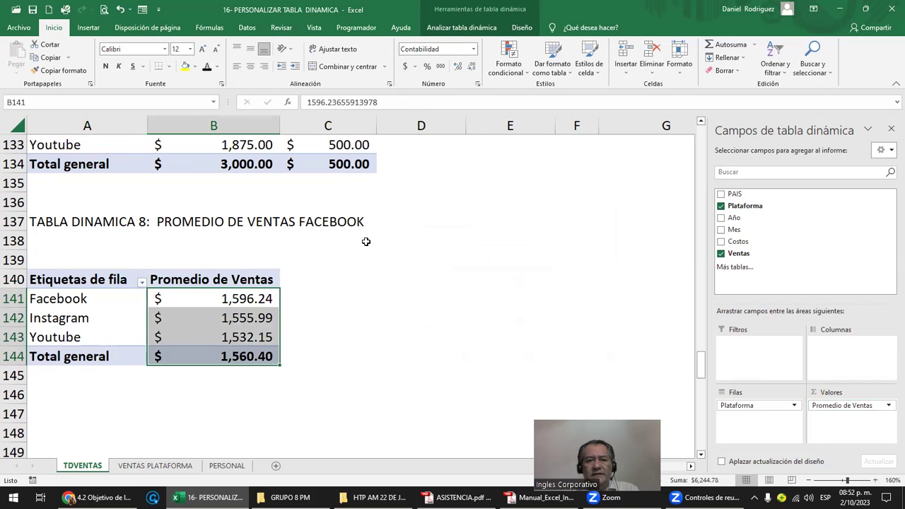
click(358, 276)
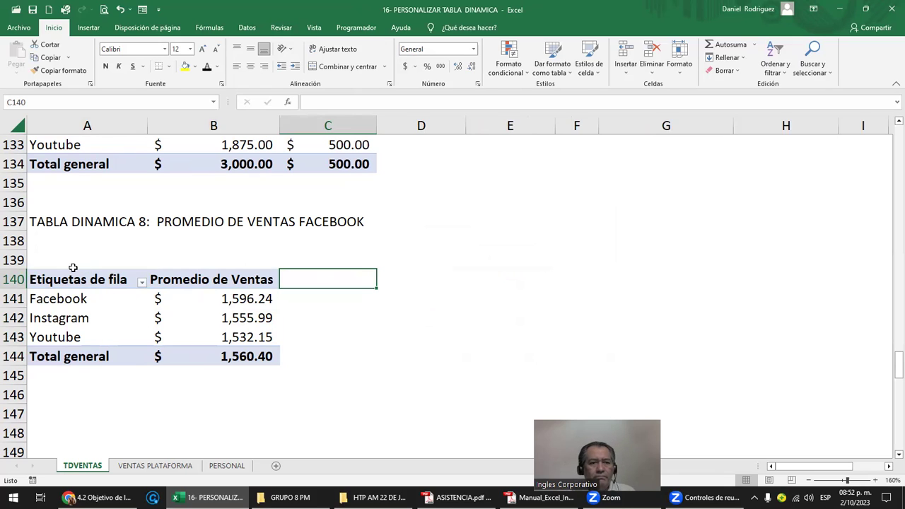
Paste the pivot range A140:B144 as plain values at D140
drag(72, 267, 73, 265)
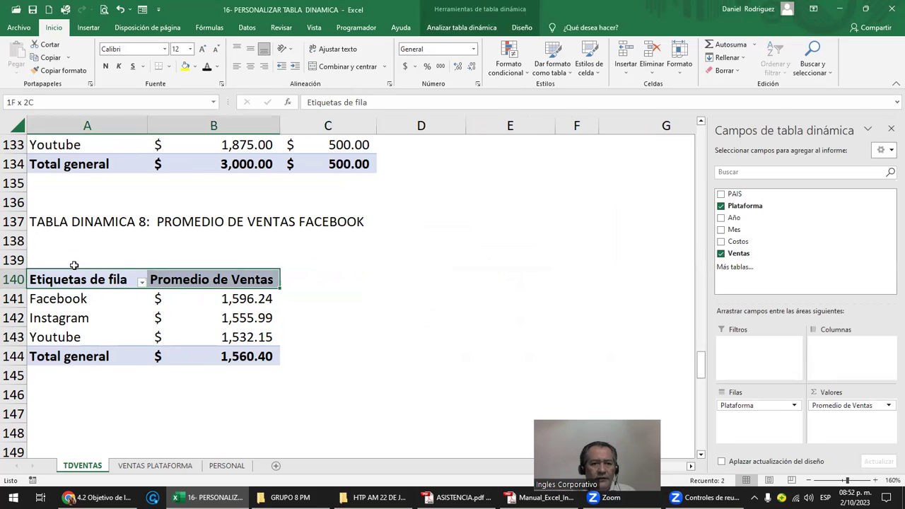
key(shift+Down)
key(shift+Down)
key(shift+Down)
key(shift+Down)
key(ctrl+c)
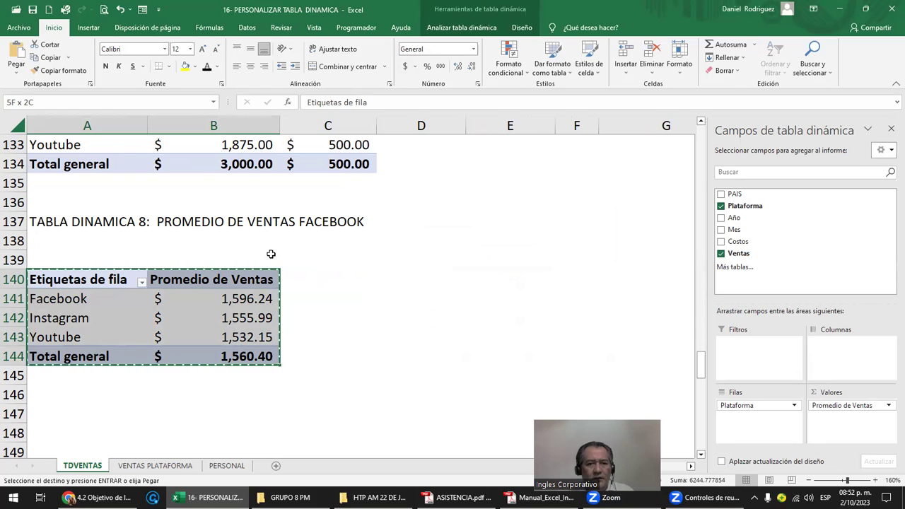
click(415, 279)
right_click(417, 281)
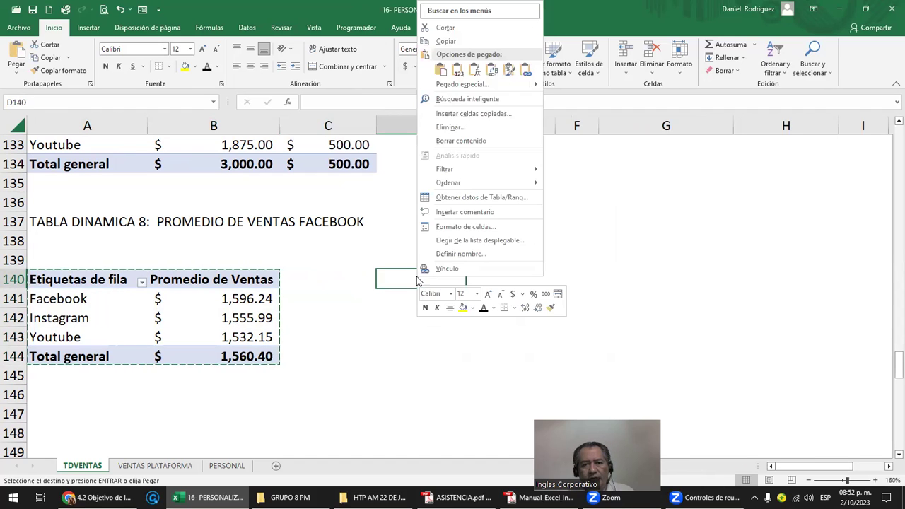
click(457, 70)
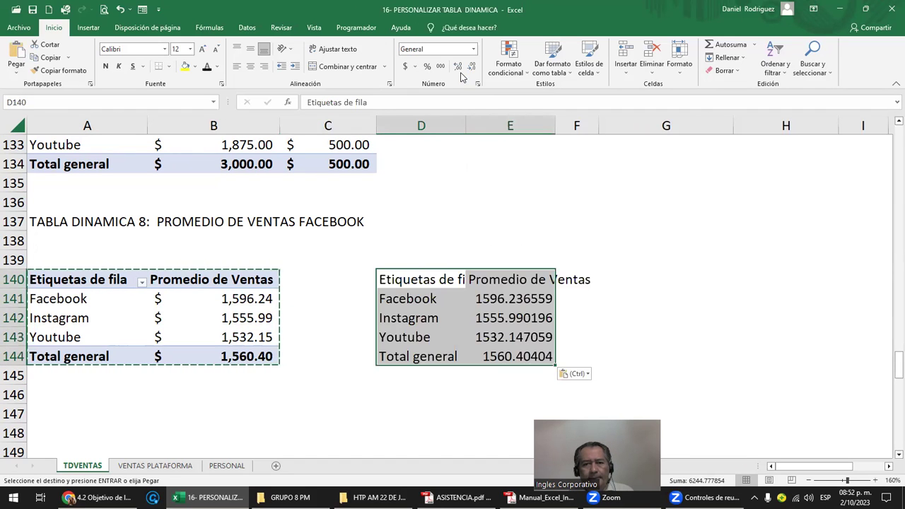
Widen columns D and E and clear the Instagram through Total general rows of the copy
drag(466, 125, 493, 121)
drag(578, 125, 621, 125)
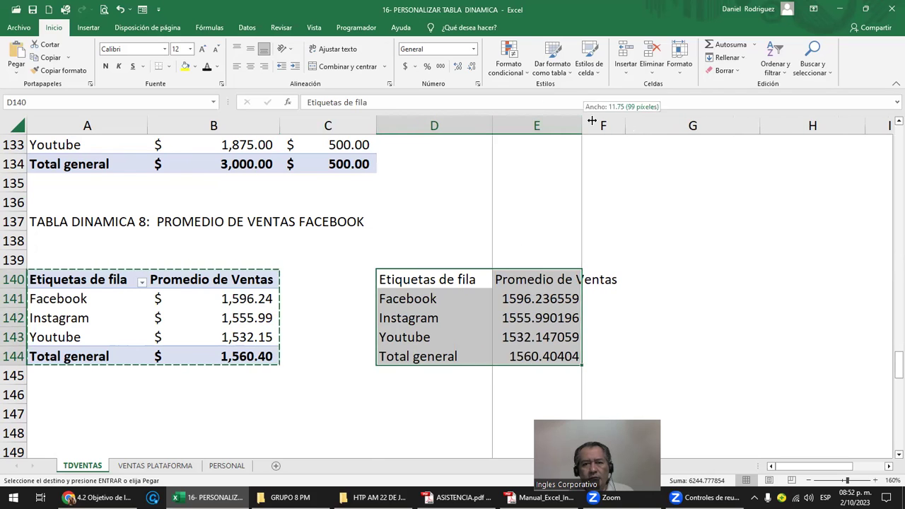
drag(411, 318, 586, 354)
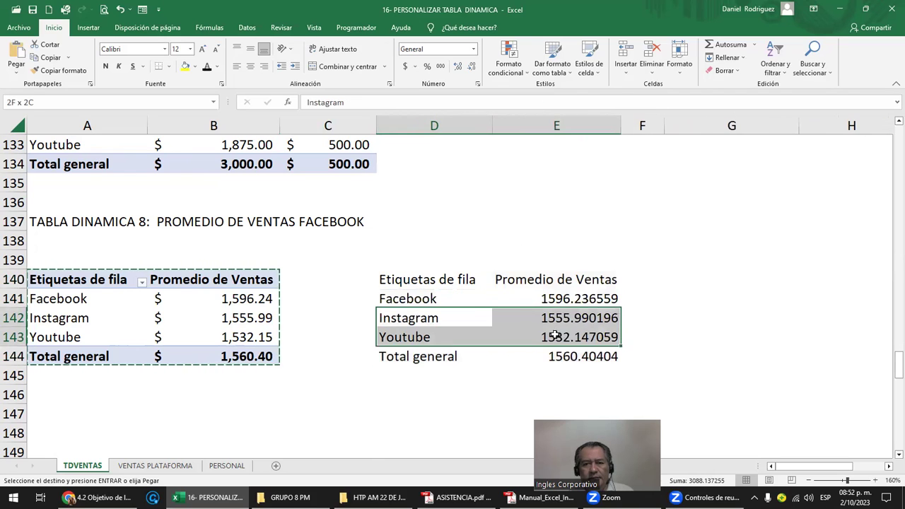
key(Delete)
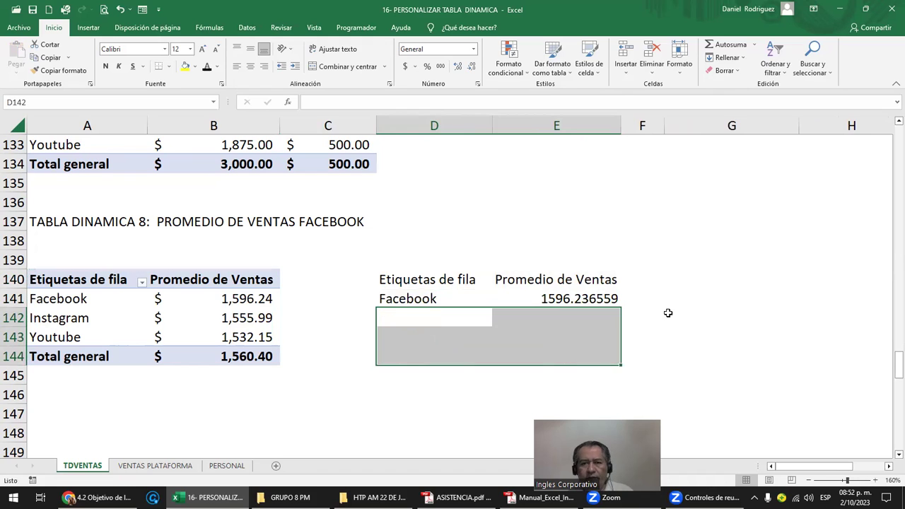
click(668, 313)
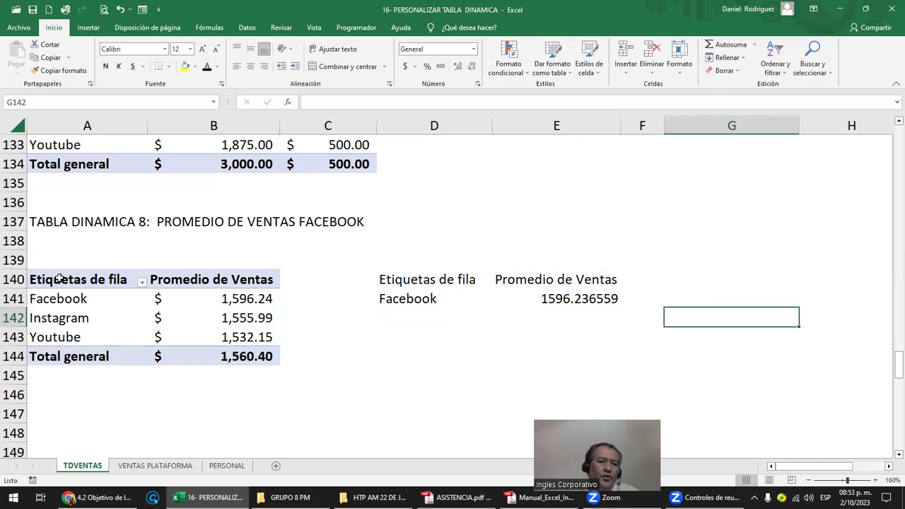
Rename the copy's first header in D140 to PLATAFORMA
drag(62, 264, 244, 367)
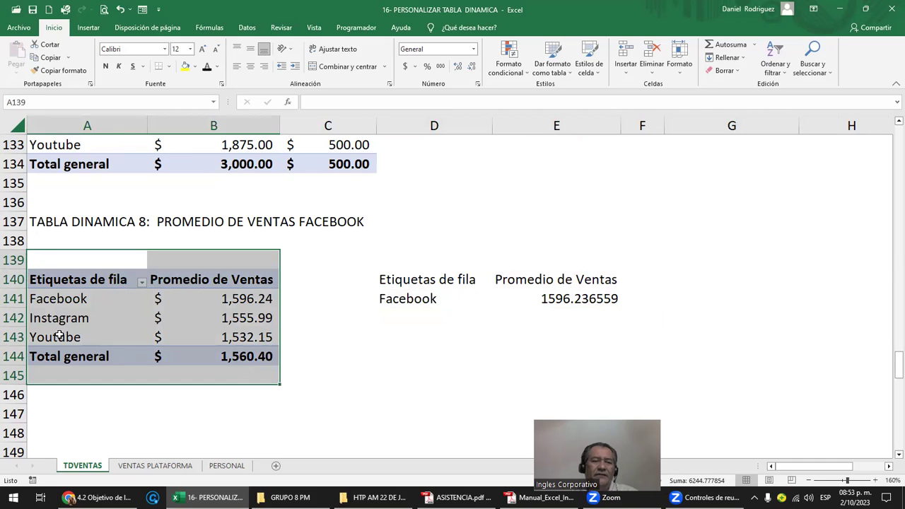
click(447, 314)
drag(448, 283, 521, 281)
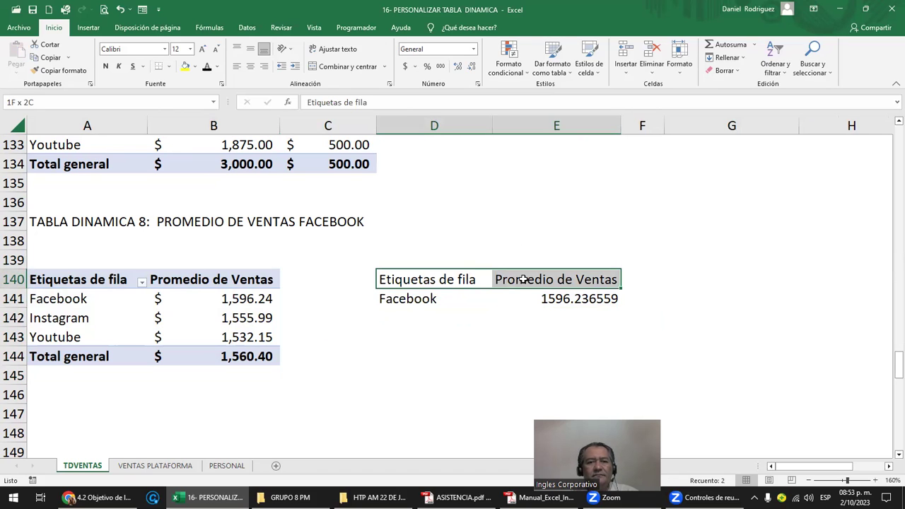
click(445, 279)
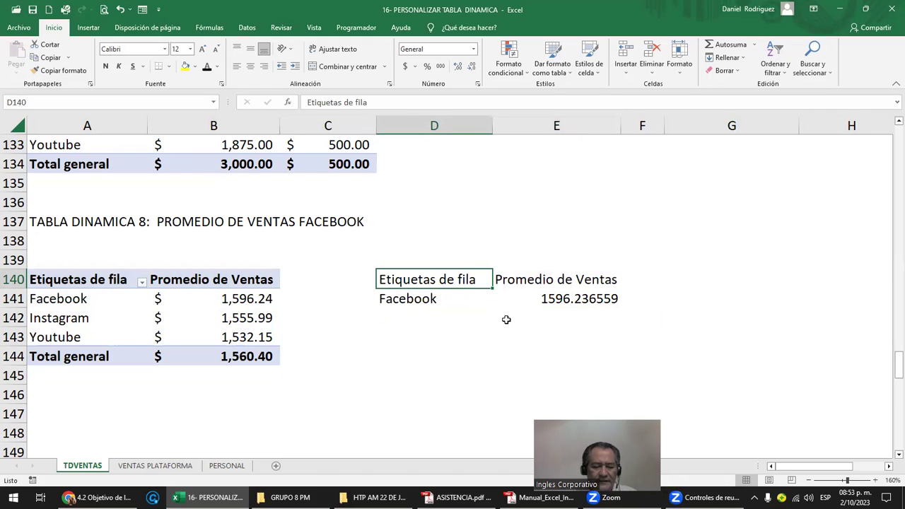
text(PLATAFORMA)
key(Return)
Apply All Borders to the small table D140:E141
key(Up)
key(Right)
key(Left)
key(shift+Down)
key(shift+Right)
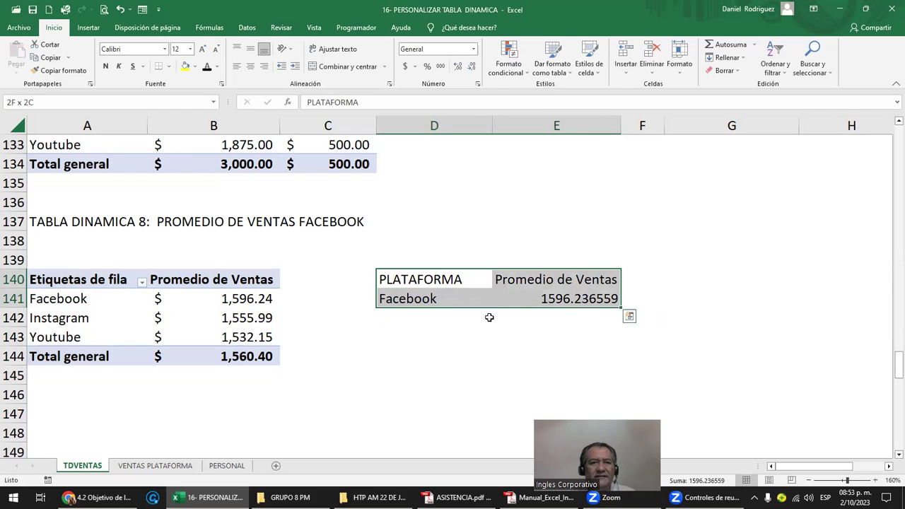
click(169, 67)
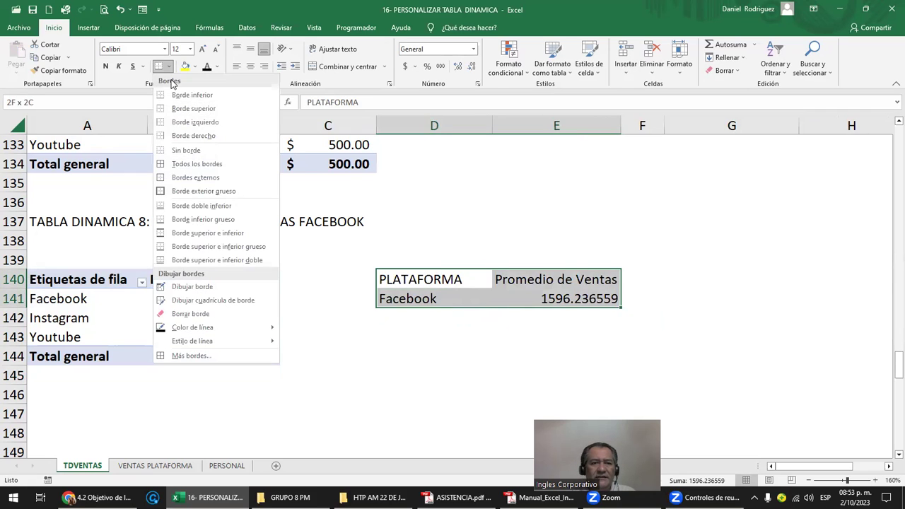
click(173, 164)
Shade the two header cells in row 140 with a fill colour
shift+click(538, 274)
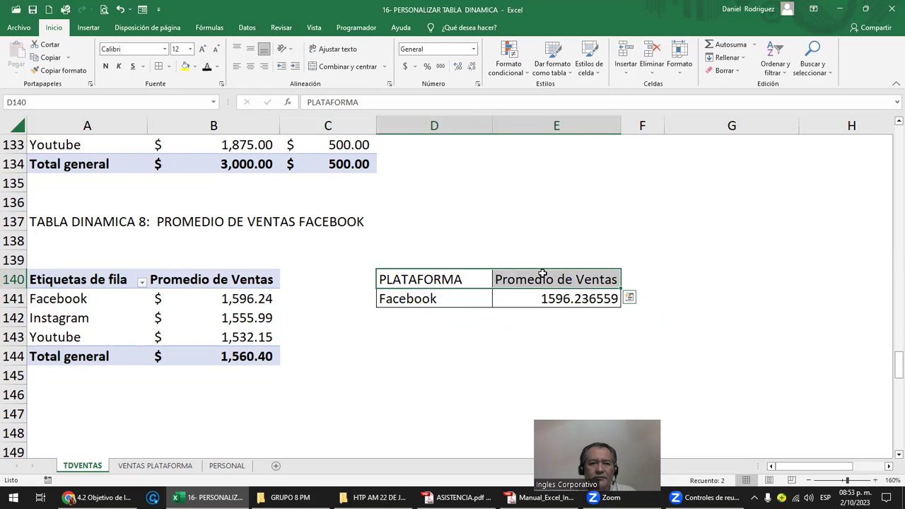
click(195, 67)
key(Escape)
click(598, 335)
Format Facebook's average in E141 as dollar accounting, $ 1,596.24
click(587, 298)
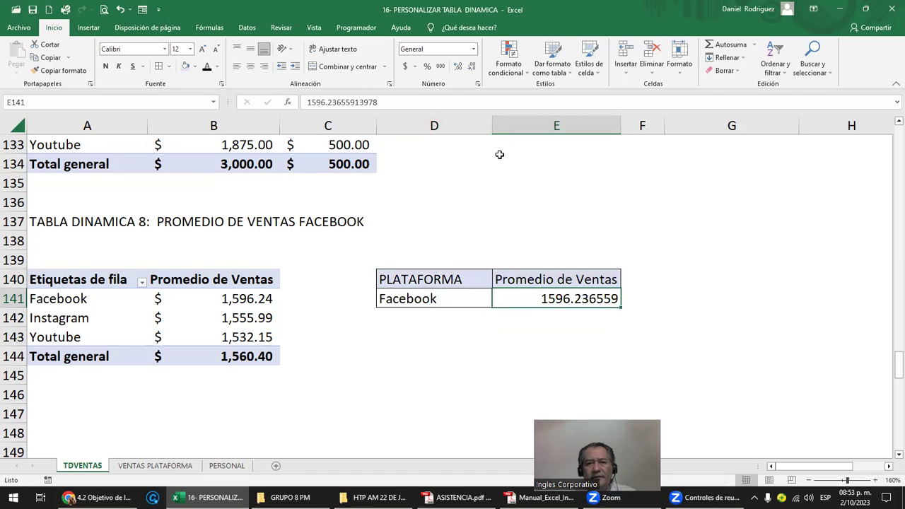
click(458, 67)
click(471, 66)
click(406, 67)
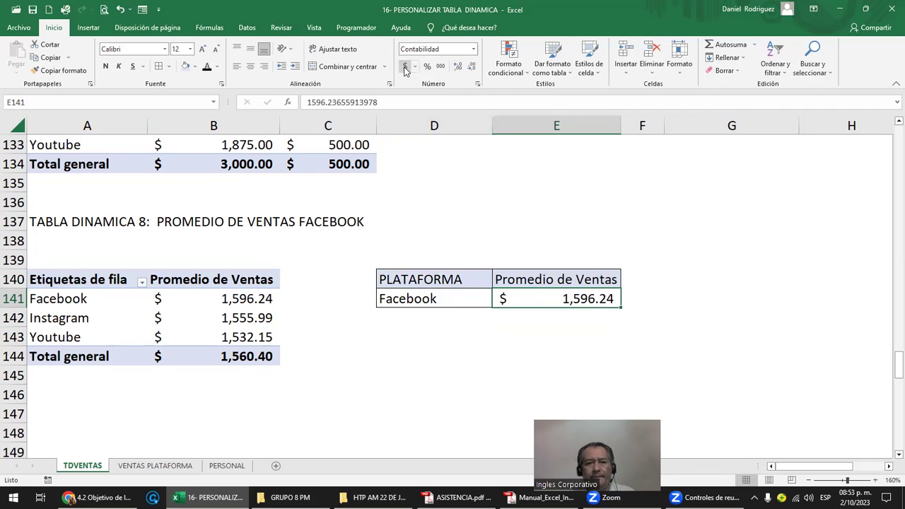
click(505, 343)
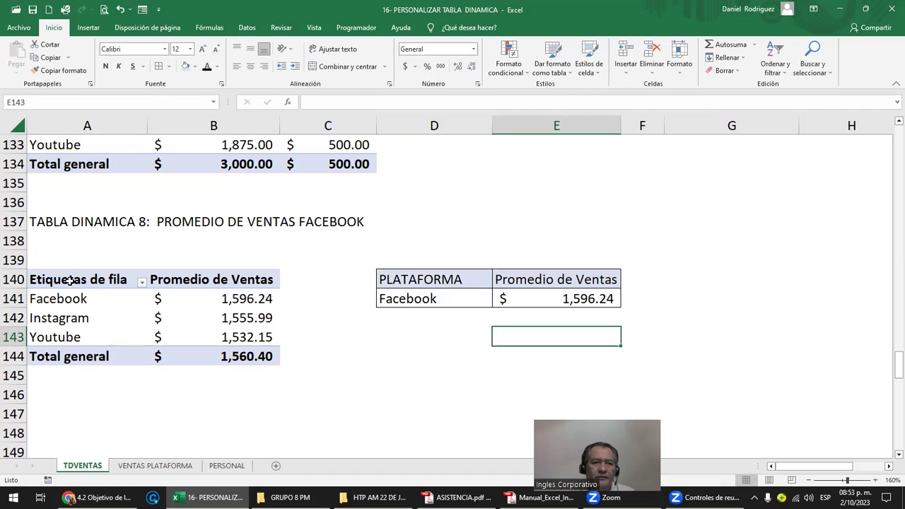
drag(63, 261, 206, 354)
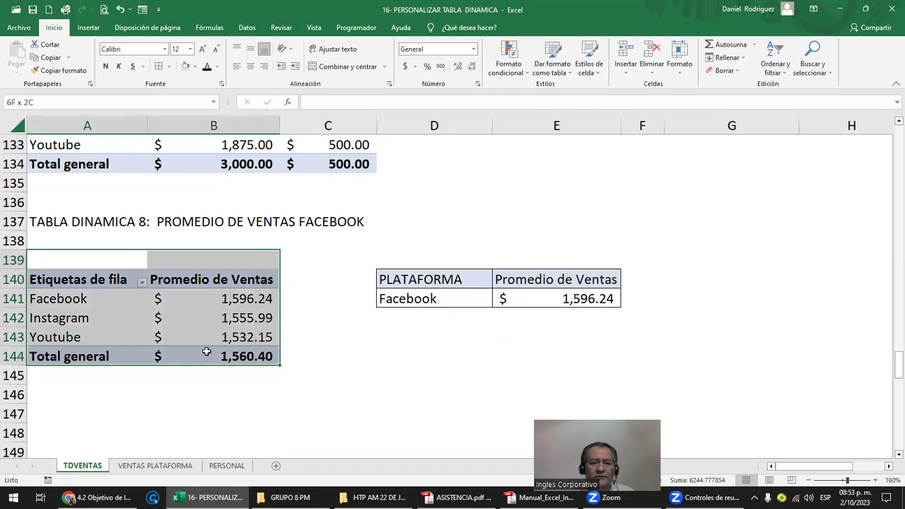
click(516, 333)
Build an Instagram row referencing its label and the pivot's Instagram average via IMPORTARDATOSDINAMICOS
mouse_move(242, 323)
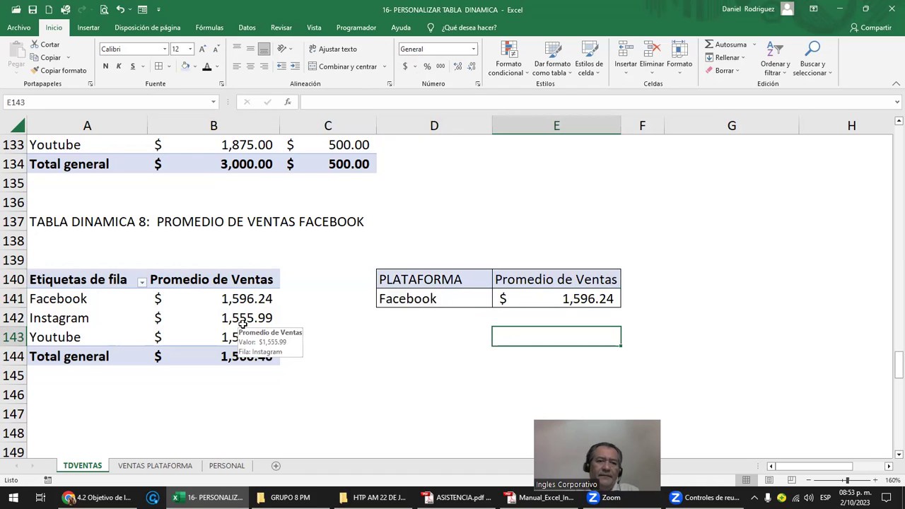
click(421, 321)
text(=)
key(Left)
key(Left)
key(Left)
key(Return)
key(Up)
key(Right)
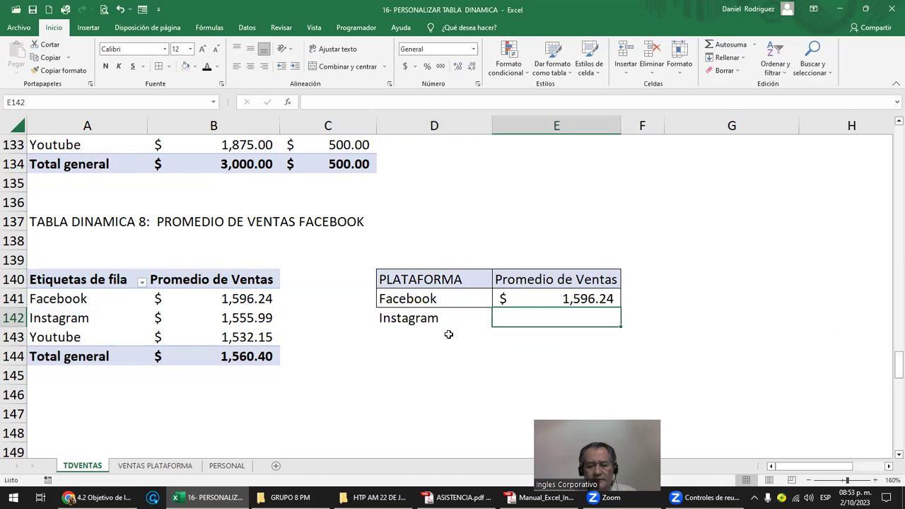
text(=)
key(Left)
key(Left)
key(Left)
key(Left)
key(Right)
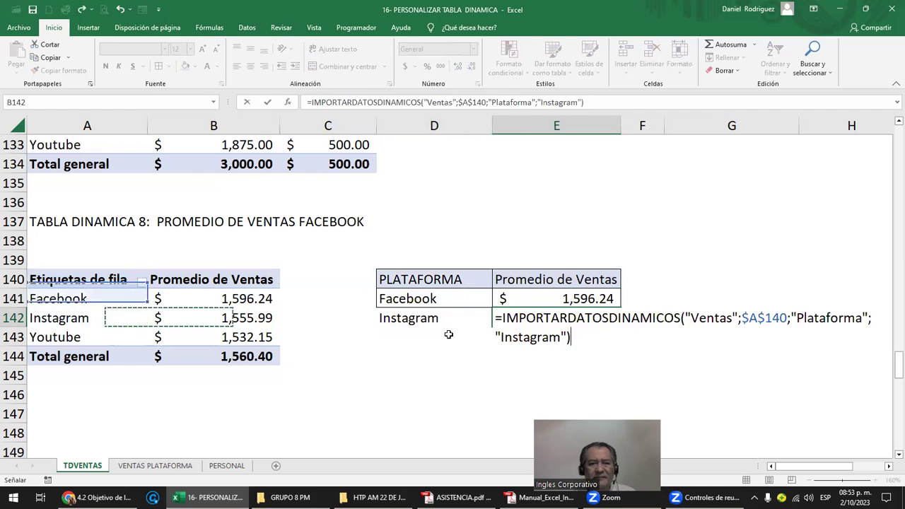
key(Return)
key(Up)
key(Left)
Copy the Instagram row down to fill the Youtube and Total general rows
key(shift+Right)
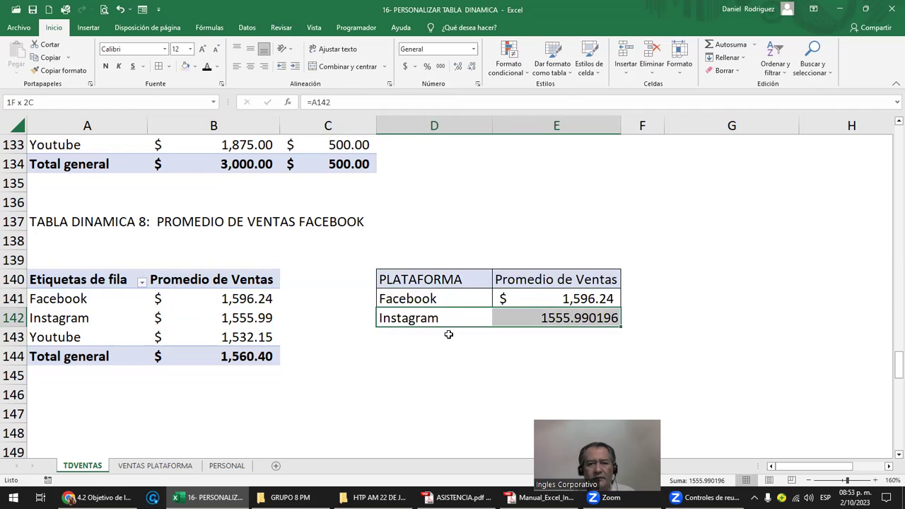
key(ctrl+c)
key(Up)
key(ctrl+v)
key(Down)
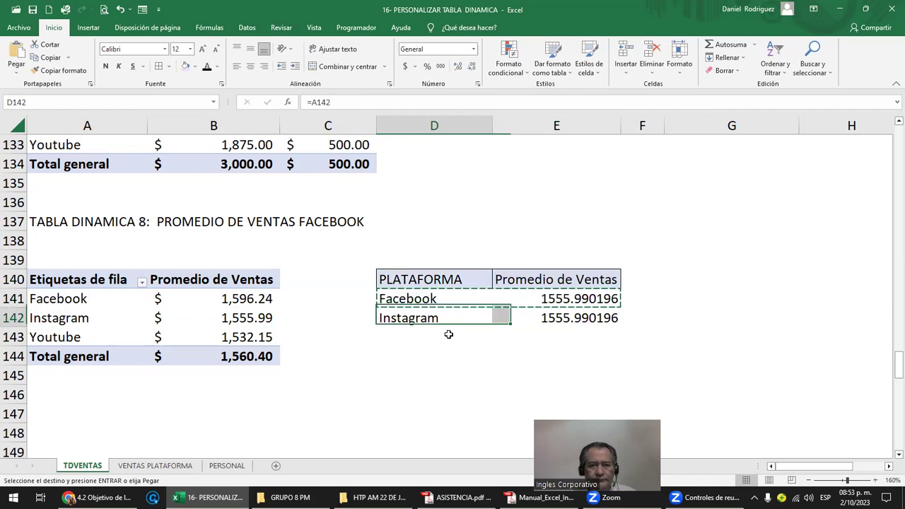
key(shift+Right)
key(shift+Down)
key(Return)
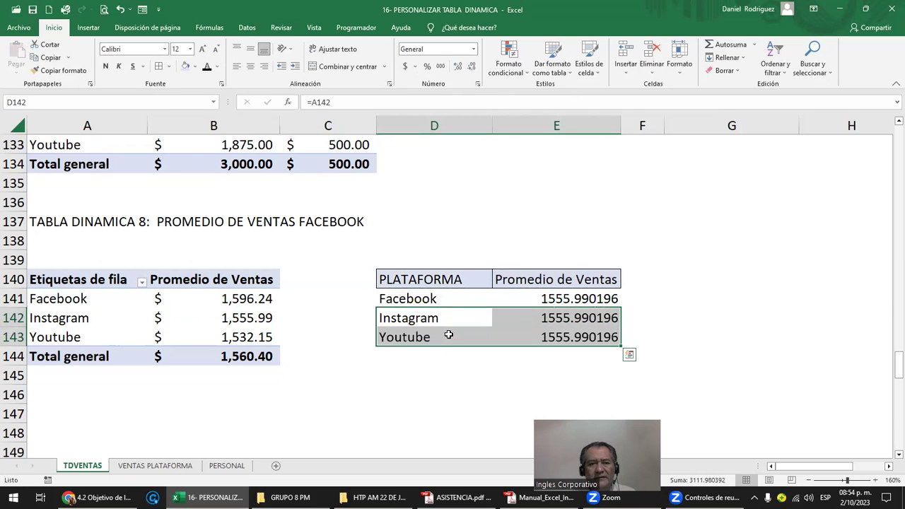
key(shift+Down)
key(Return)
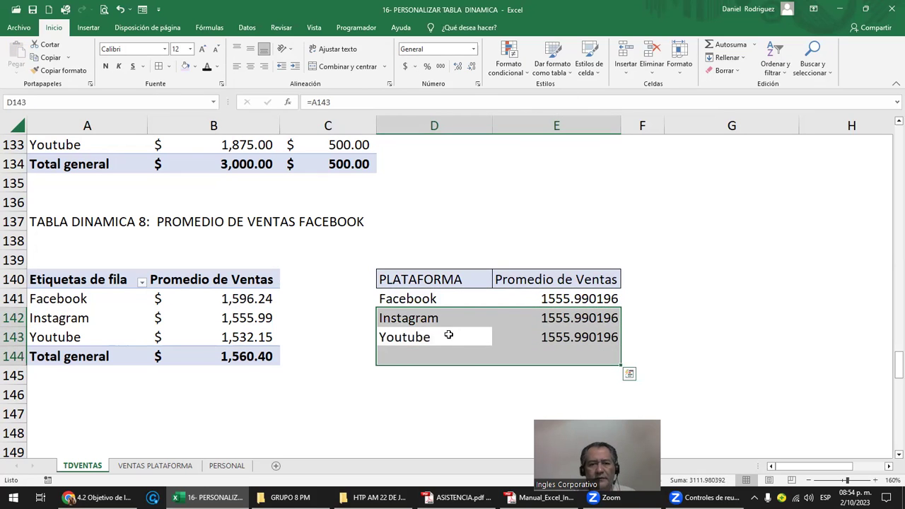
key(Down)
key(Up)
key(shift+Right)
key(ctrl+c)
key(Down)
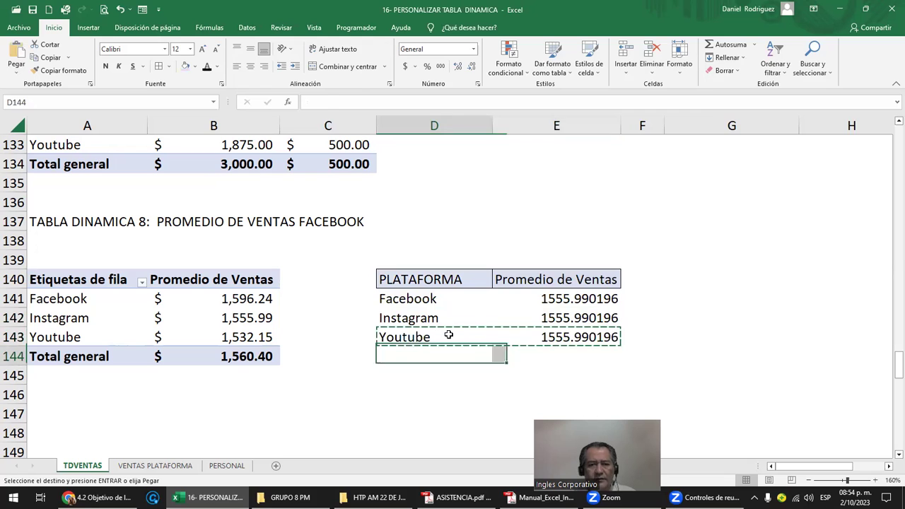
key(Return)
Apply dollar accounting format to the four average values
click(404, 319)
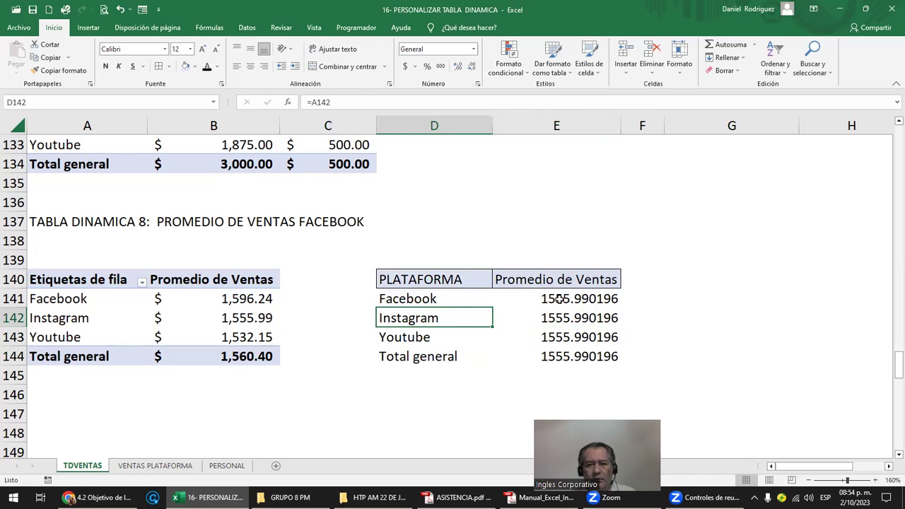
drag(560, 298, 574, 349)
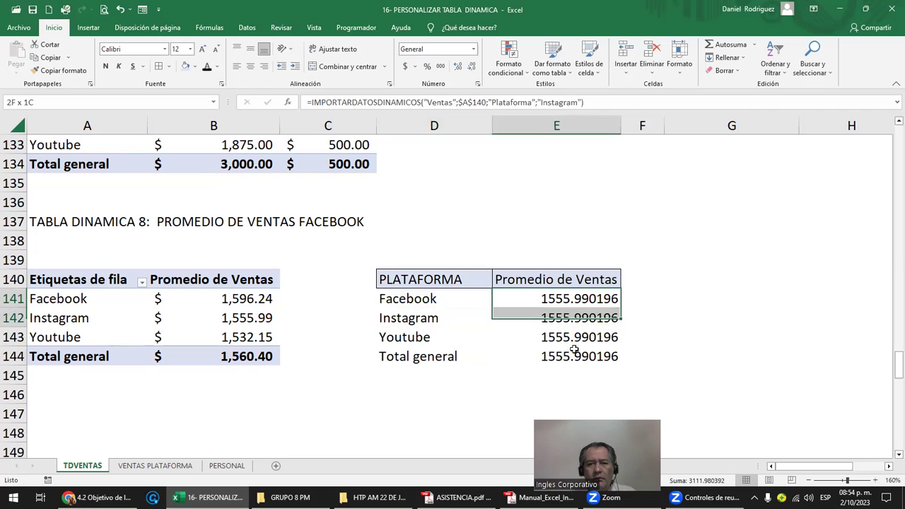
click(414, 69)
click(407, 69)
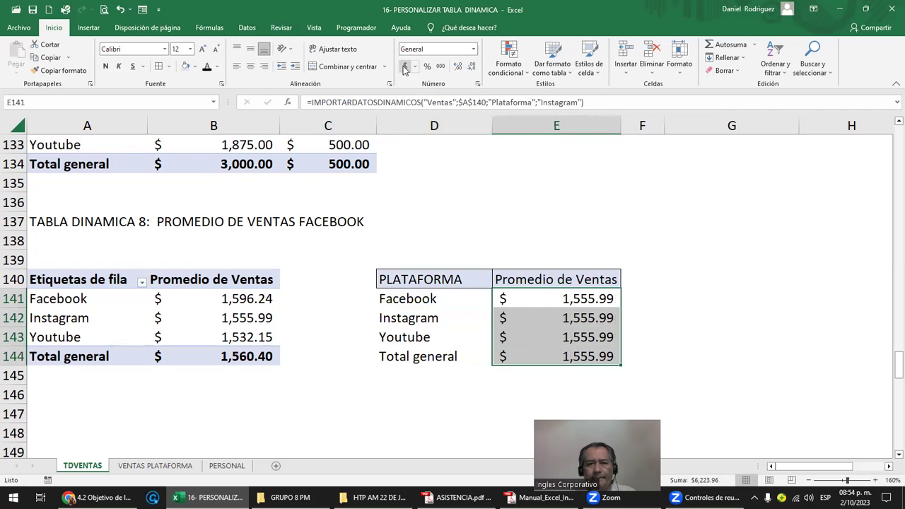
Clear the Instagram, Youtube and Total general rows of the small table
mouse_move(415, 316)
mouse_down()
mouse_move(545, 338)
mouse_move(548, 351)
mouse_up()
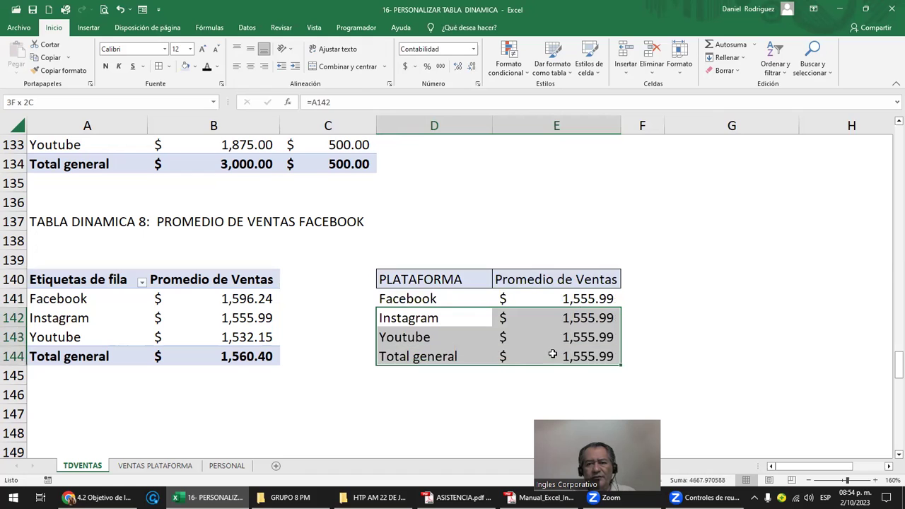
key(Delete)
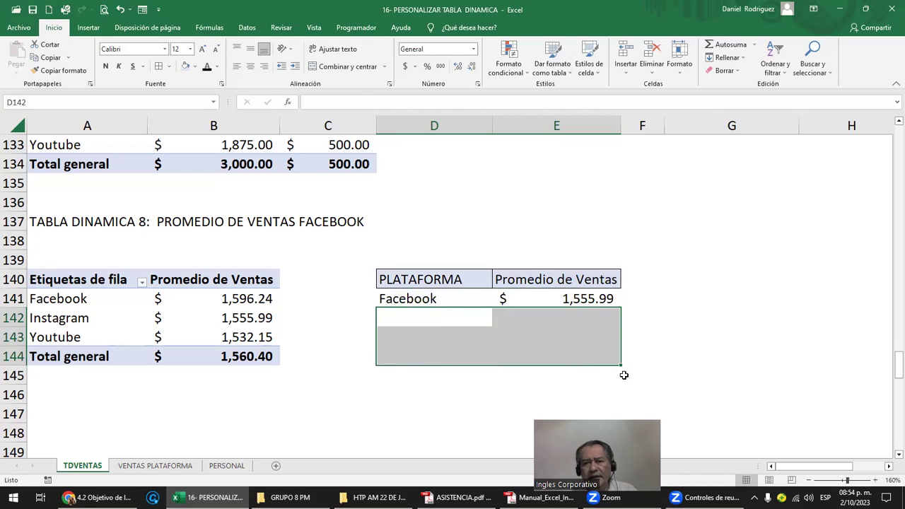
click(680, 355)
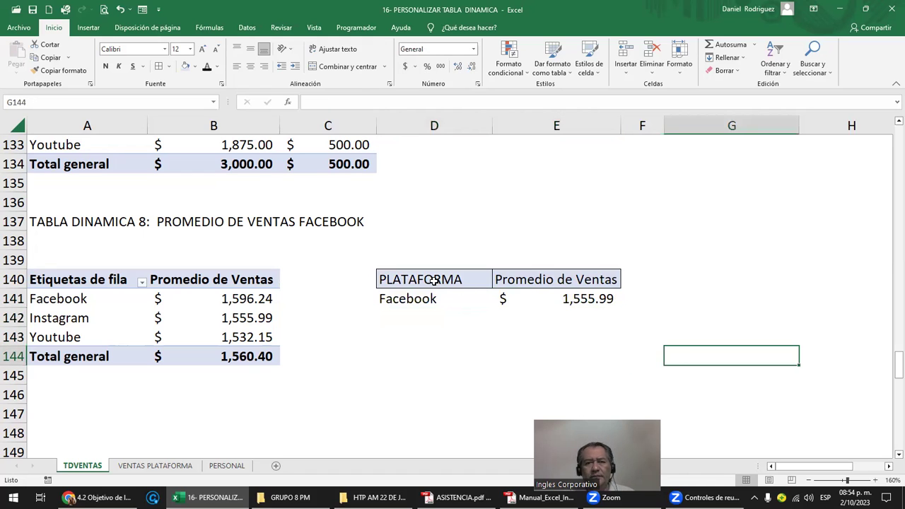
On VENTAS PLATAFORMA, copy the TABLA DINAMICA 8 title into the empty row below it
click(147, 467)
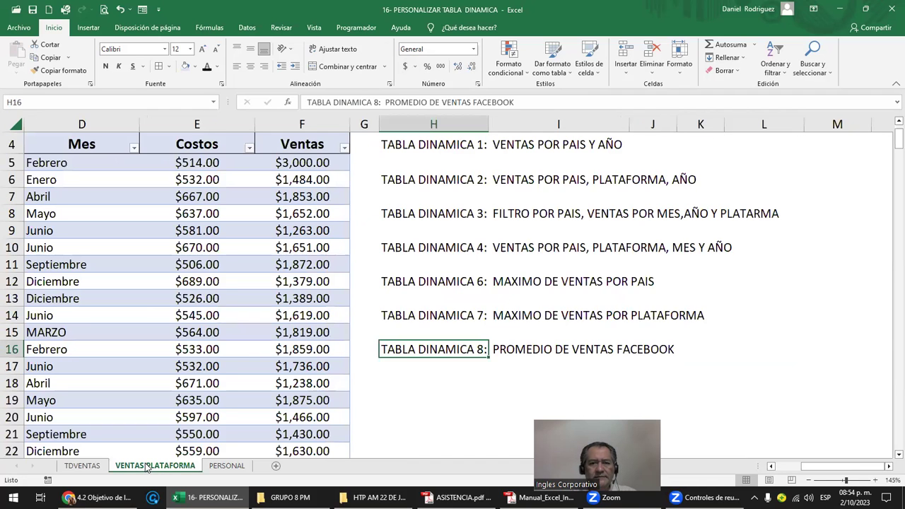
click(413, 372)
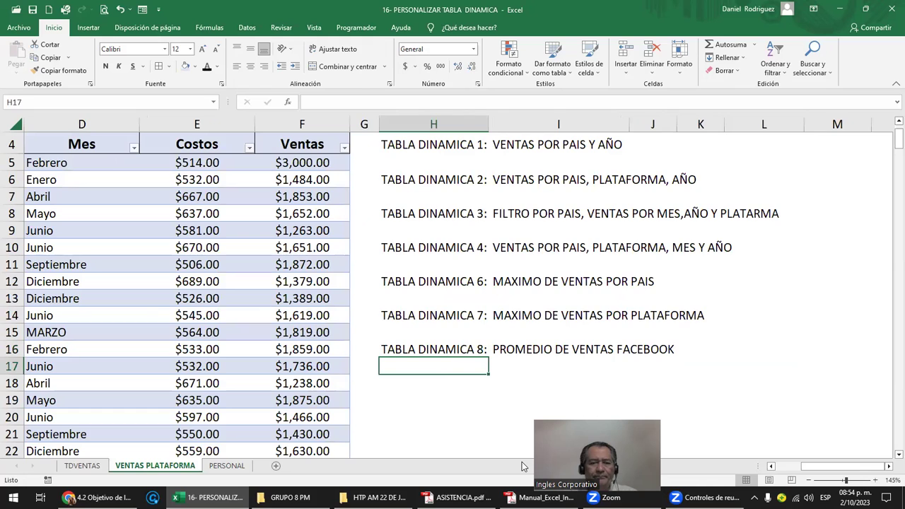
key(Down)
key(Down)
key(Up)
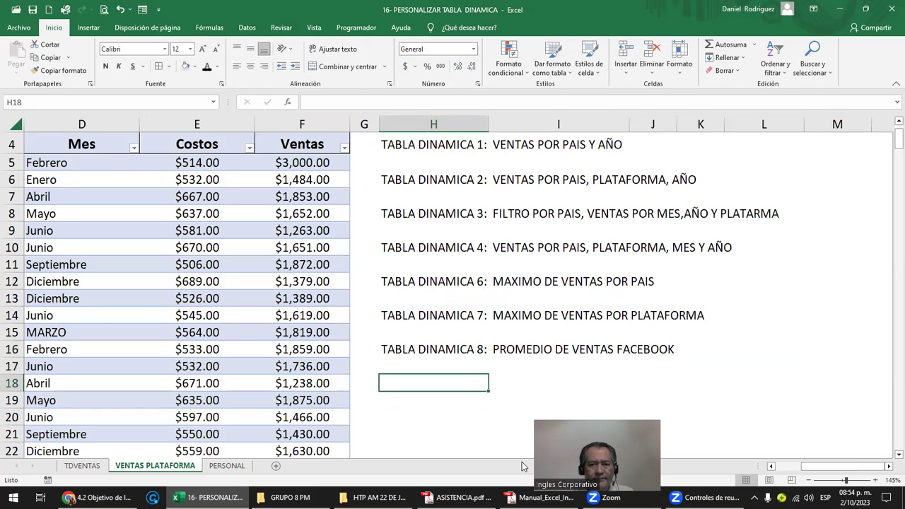
key(Up)
key(Up)
key(ctrl+c)
key(Down)
key(Down)
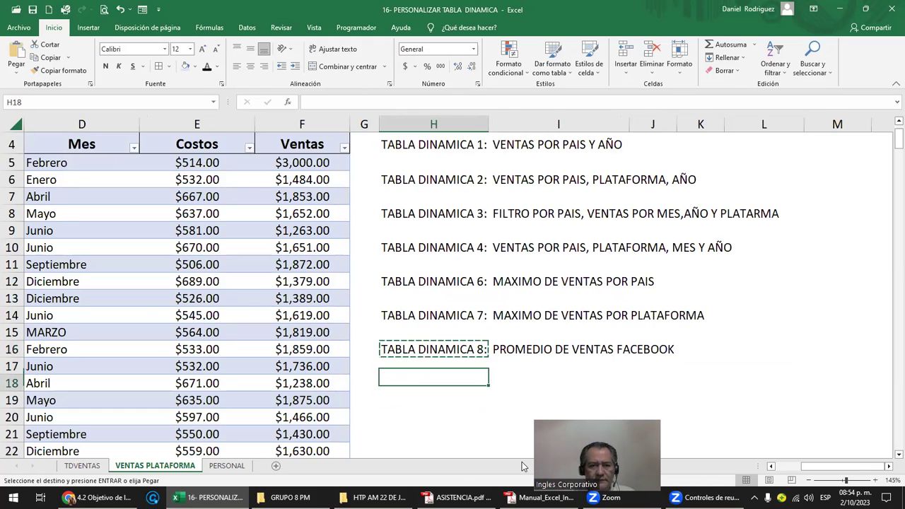
key(ctrl+v)
Change the pasted title to 'TABLA DINAMICA 9: CUANTAS VENTAS HAY POR PAIS Y PLATAFORMA' and copy it
key(F2)
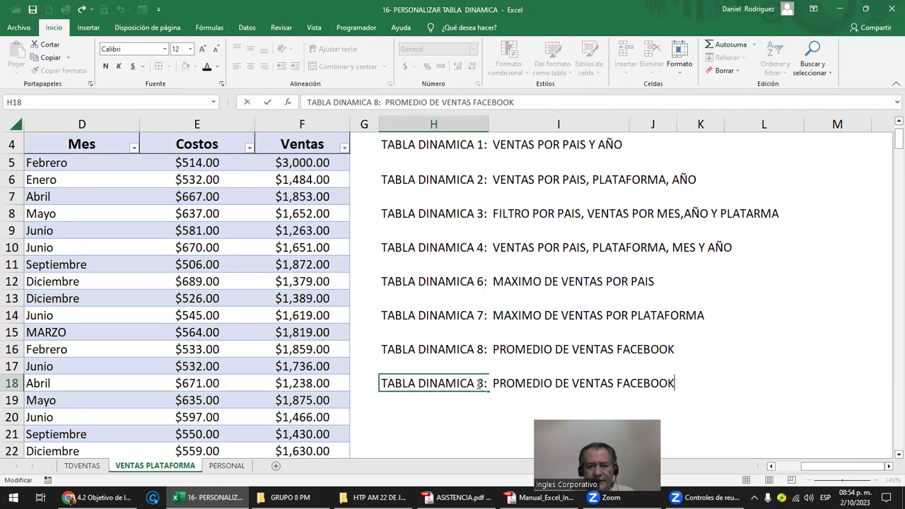
key(Delete)
text(9:  )
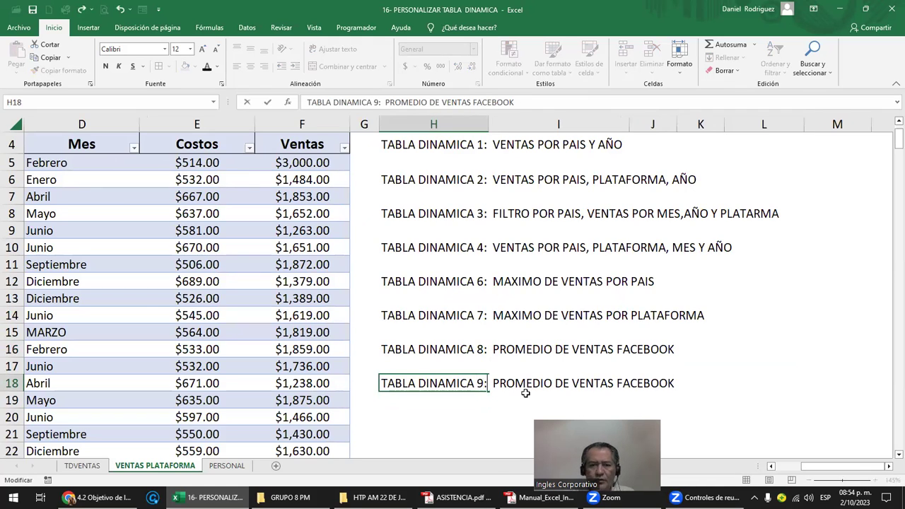
text(CUANTAS VENTAS )
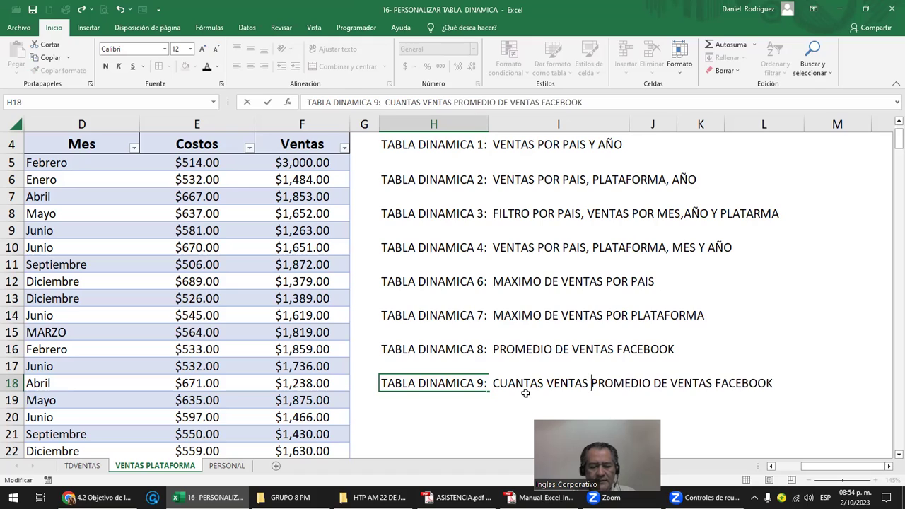
text(HAY PORR)
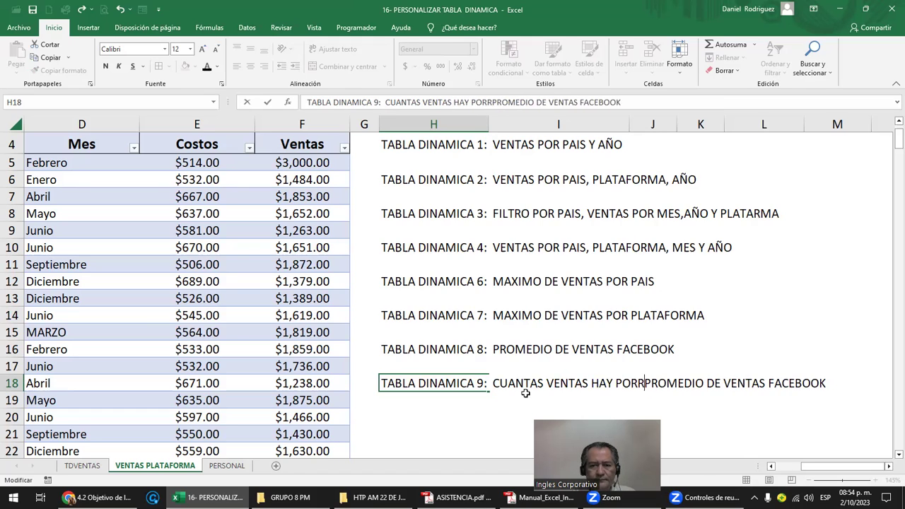
text( PAIS Y PLATA)
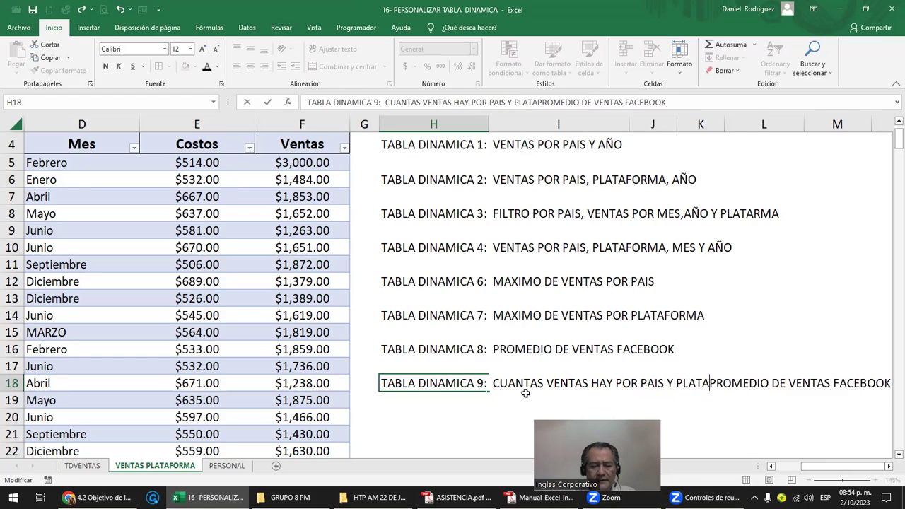
text(FORMA)
key(Delete)
key(Delete)
key(Delete)
key(Delete)
key(Delete)
key(Delete)
key(Delete)
key(Delete)
key(ctrl+Return)
key(ctrl+c)
Paste the pivot 9 title into cell A149 of TDVENTAS
click(83, 466)
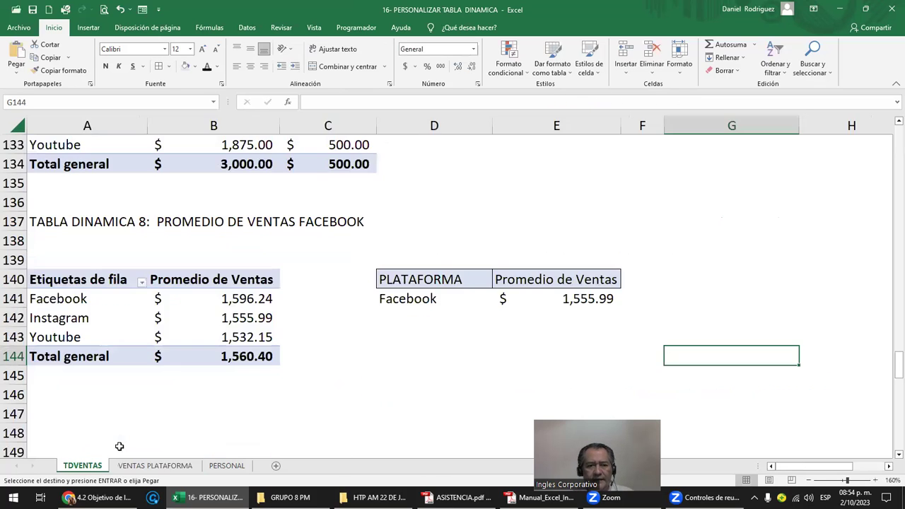
scroll(124, 442, down, 3)
click(61, 276)
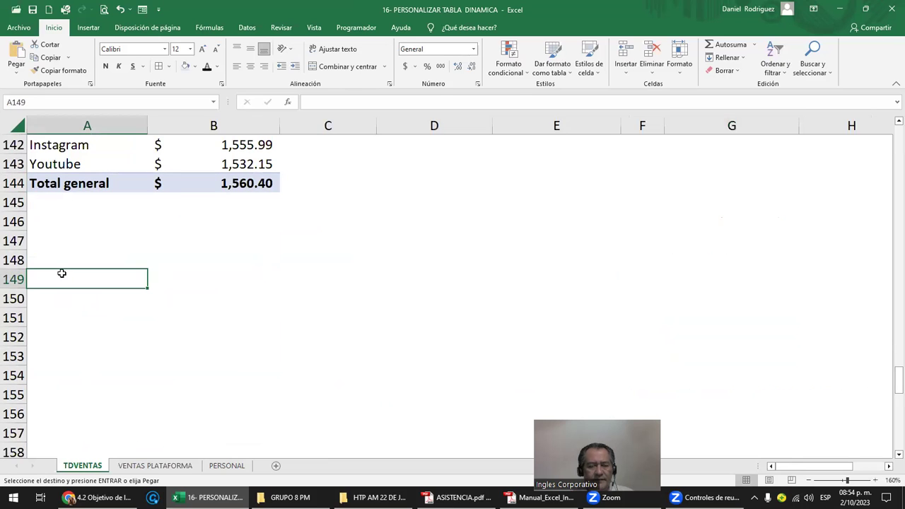
key(ctrl+v)
Copy pivot table 8 (A140:B144) and paste it starting at A152
click(43, 334)
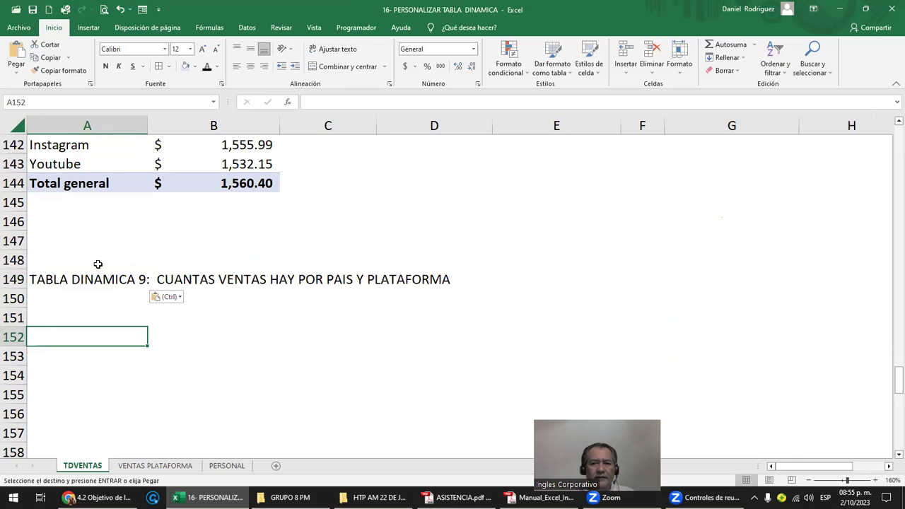
scroll(99, 264, up, 2)
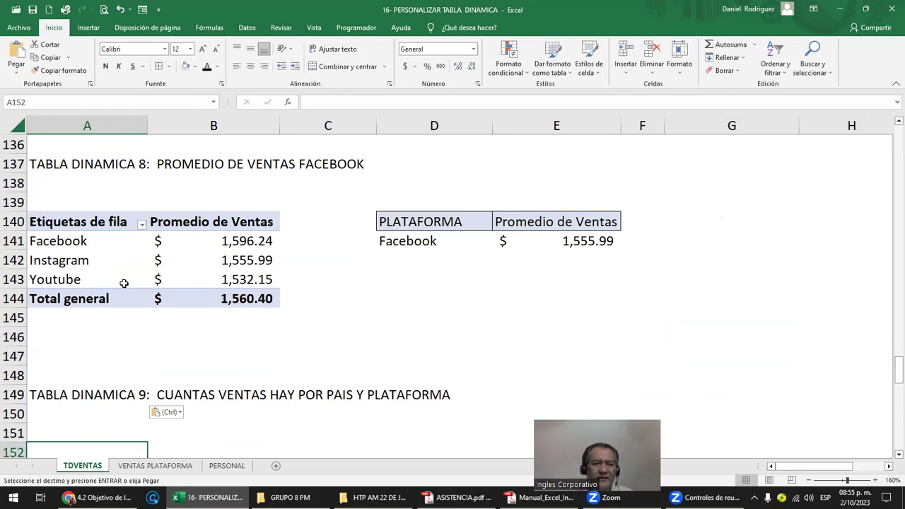
click(74, 202)
key(Down)
key(shift+Right)
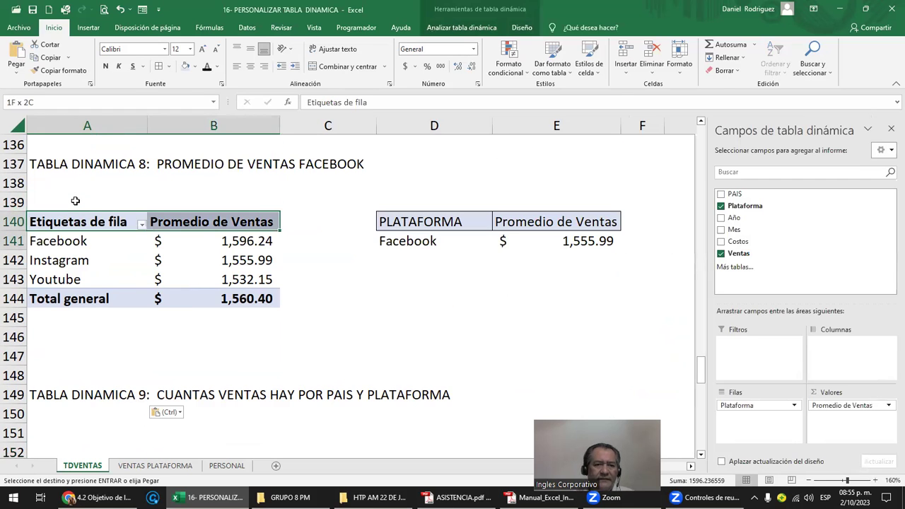
key(shift+Down)
key(shift+Down)
key(shift+Down)
key(shift+Down)
key(ctrl+c)
key(Down)
key(Down)
key(Down)
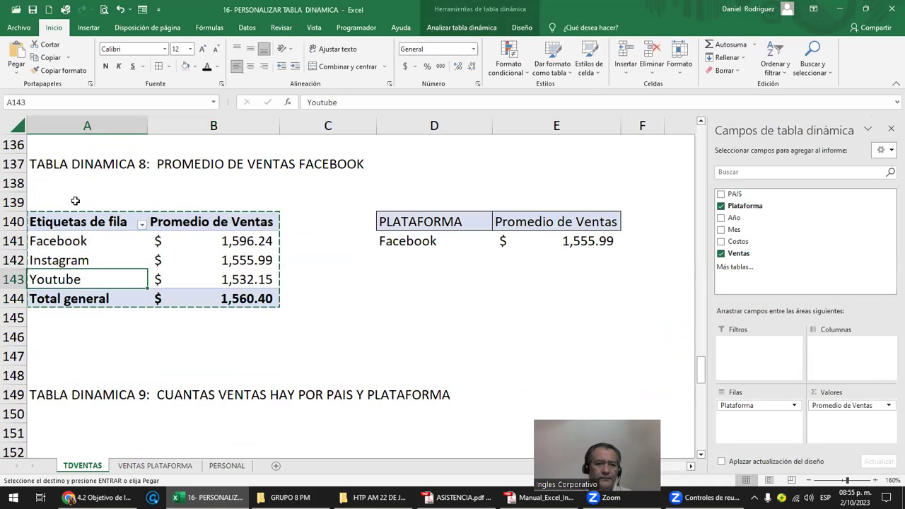
key(Down)
key(Down)
key(Down)
key(Down)
key(Down)
key(Down)
key(Down)
key(Down)
key(Up)
key(Up)
key(Up)
key(Down)
key(ctrl+v)
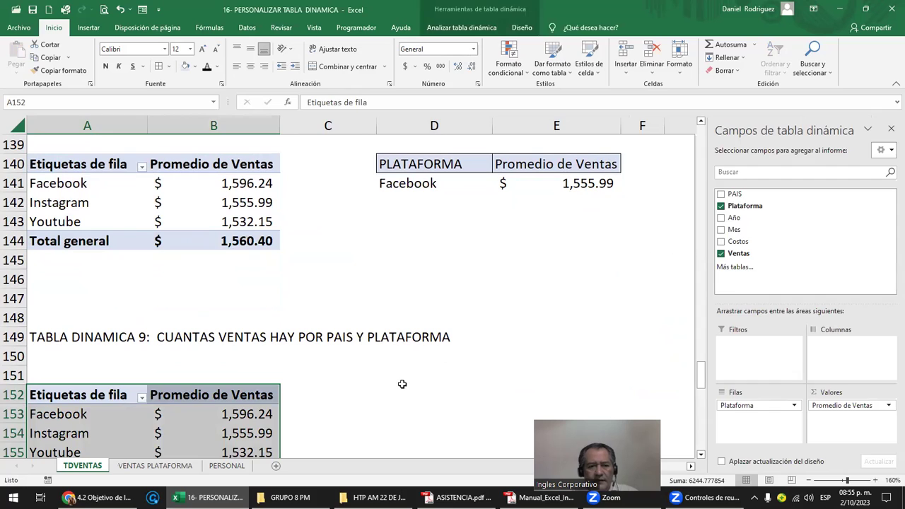
click(402, 387)
Clear the copied pivot's fields, then put PAIS and Plataforma in rows and sum Ventas
click(88, 394)
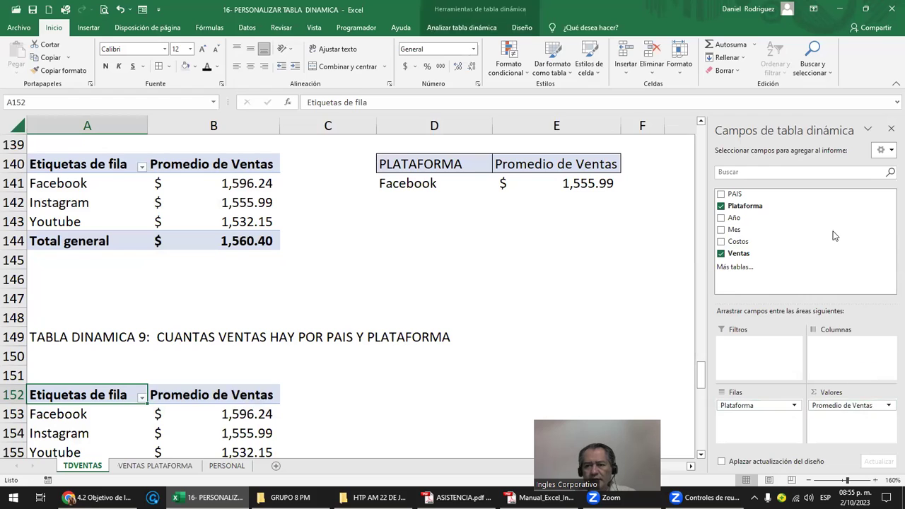
drag(848, 405, 835, 236)
drag(756, 404, 800, 273)
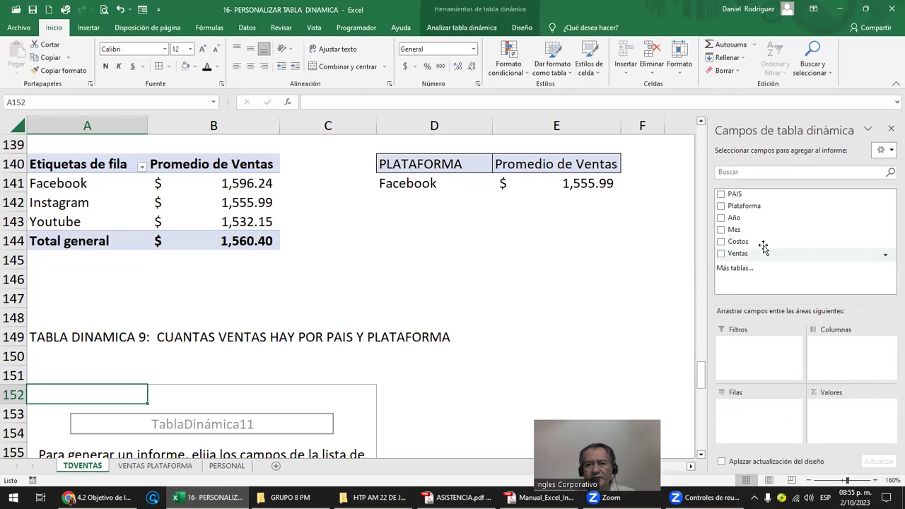
drag(735, 193, 745, 407)
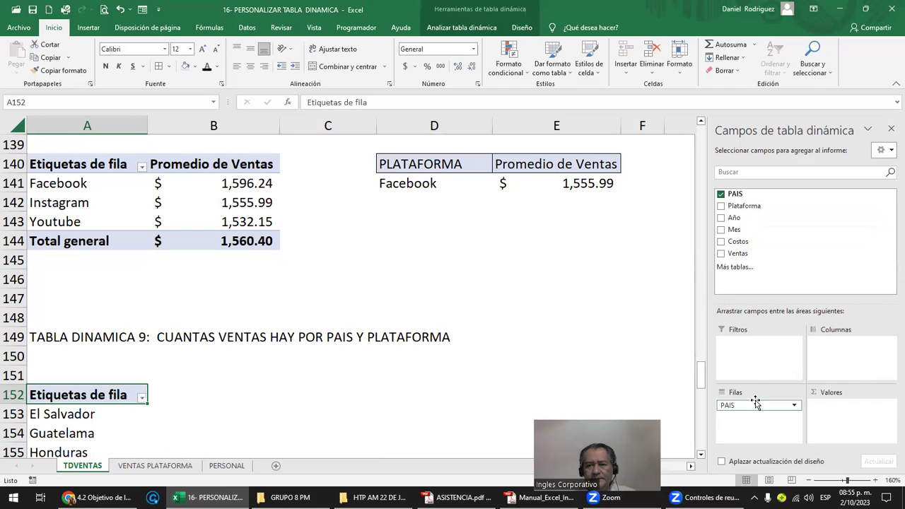
drag(739, 206, 752, 414)
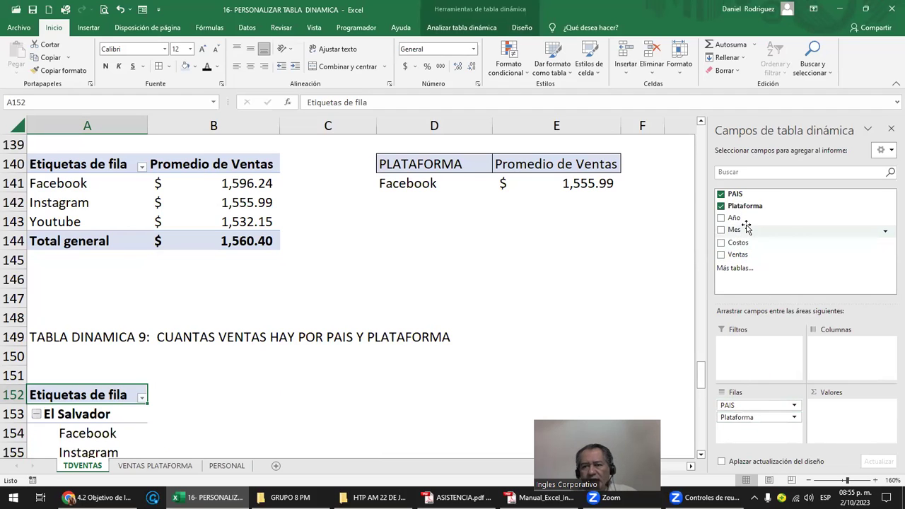
drag(738, 253, 848, 421)
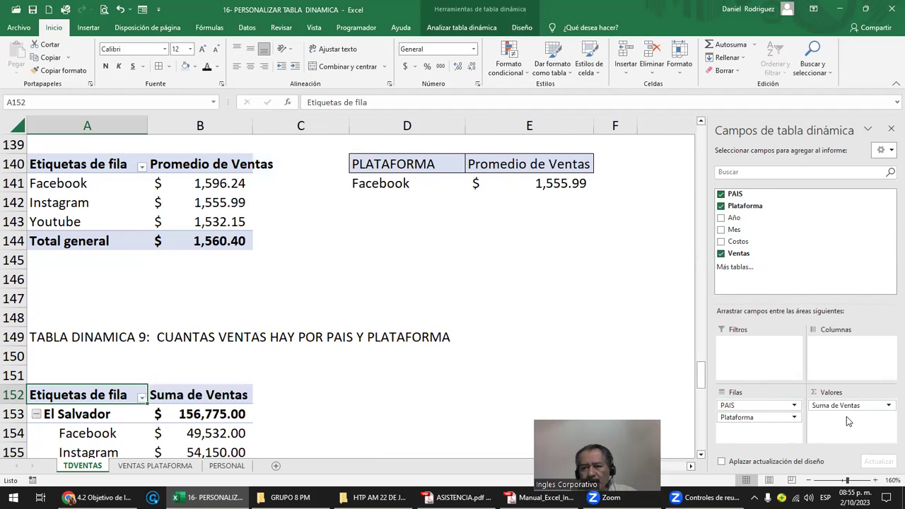
Collapse the country rows and move Plataforma to columns (Facebook, Instagram, Youtube)
scroll(463, 376, down, 2)
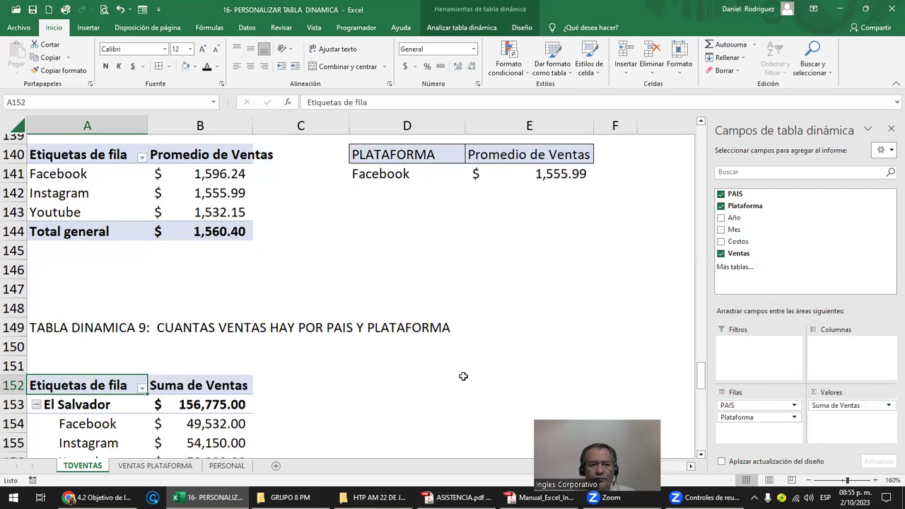
scroll(463, 376, down, 1)
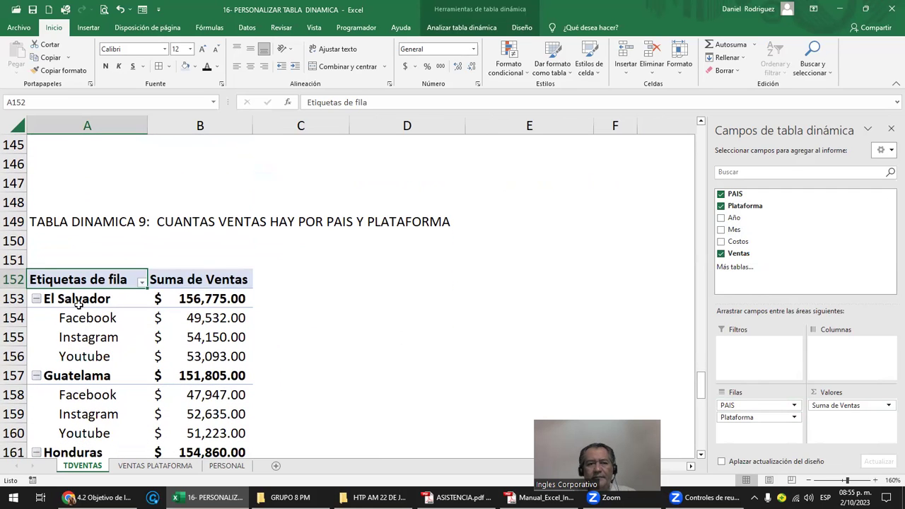
click(36, 299)
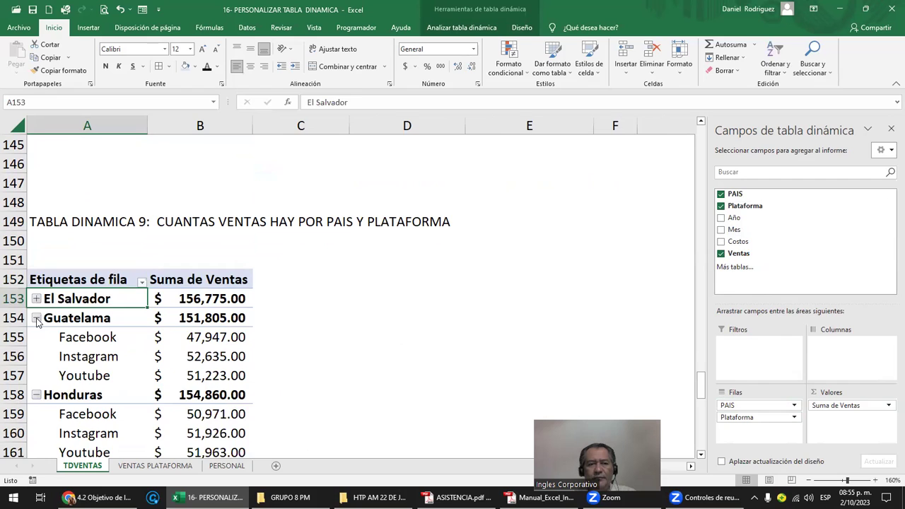
click(36, 319)
click(36, 338)
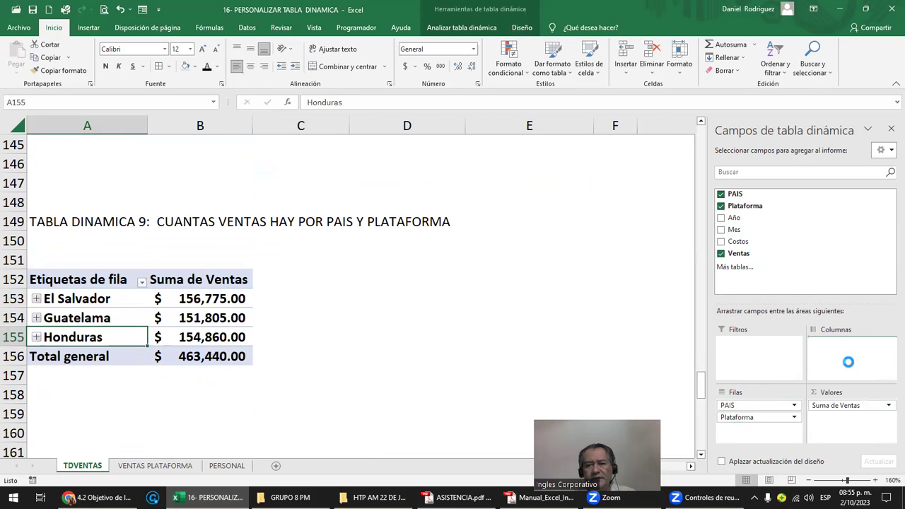
drag(757, 417, 848, 362)
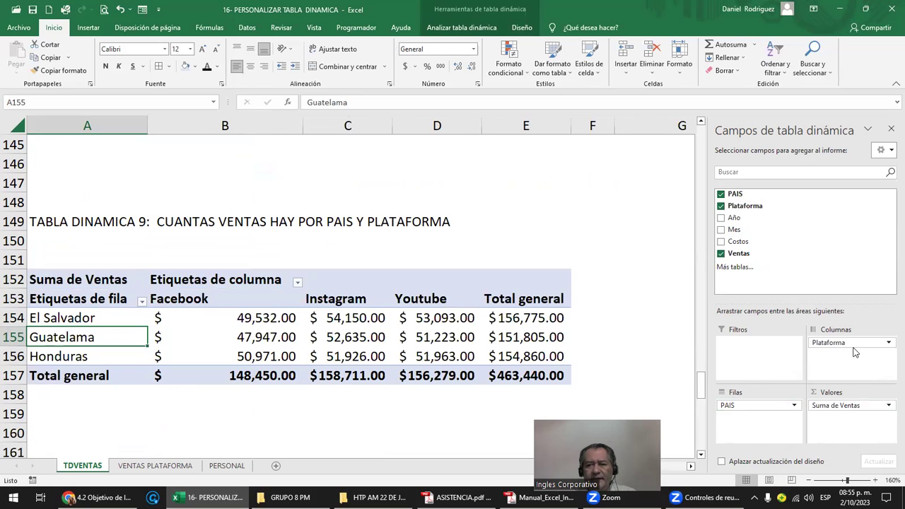
mouse_move(849, 342)
mouse_down()
mouse_move(760, 415)
mouse_move(852, 359)
mouse_up()
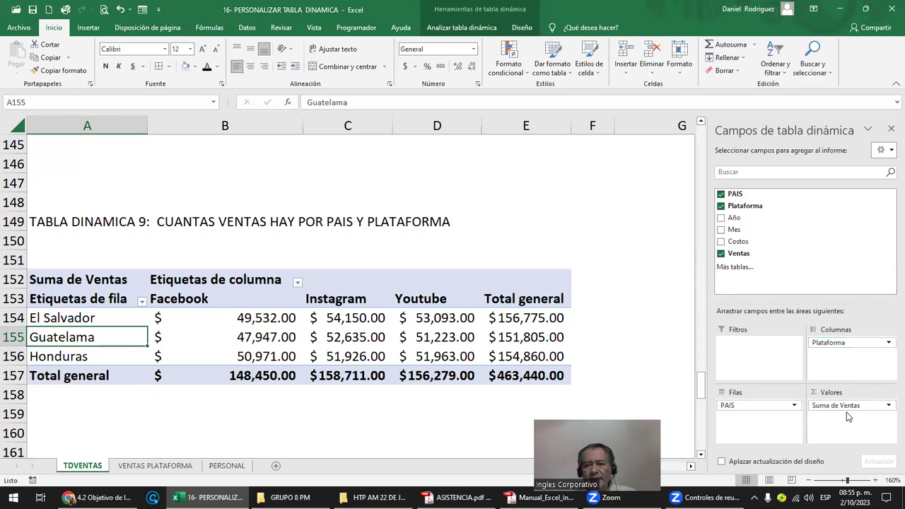
Change the Ventas value field from Suma to Recuento, giving a grand total of 297
click(829, 406)
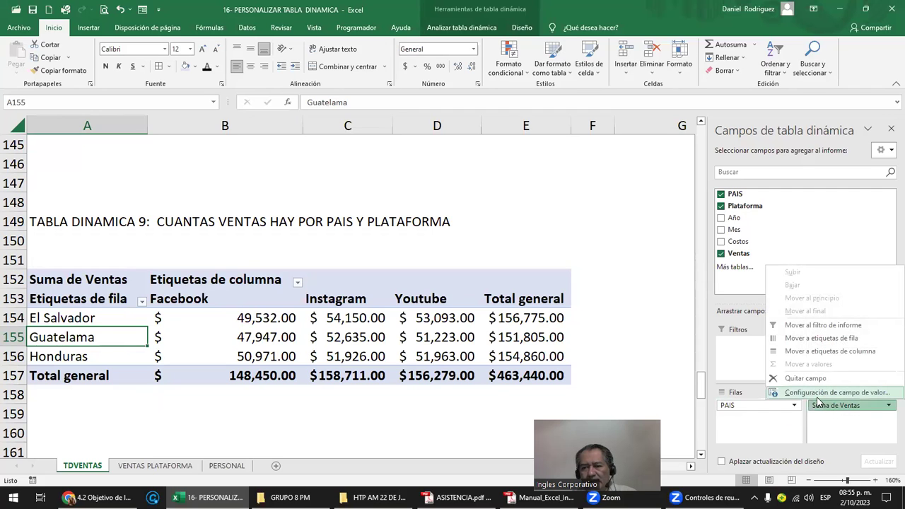
click(819, 393)
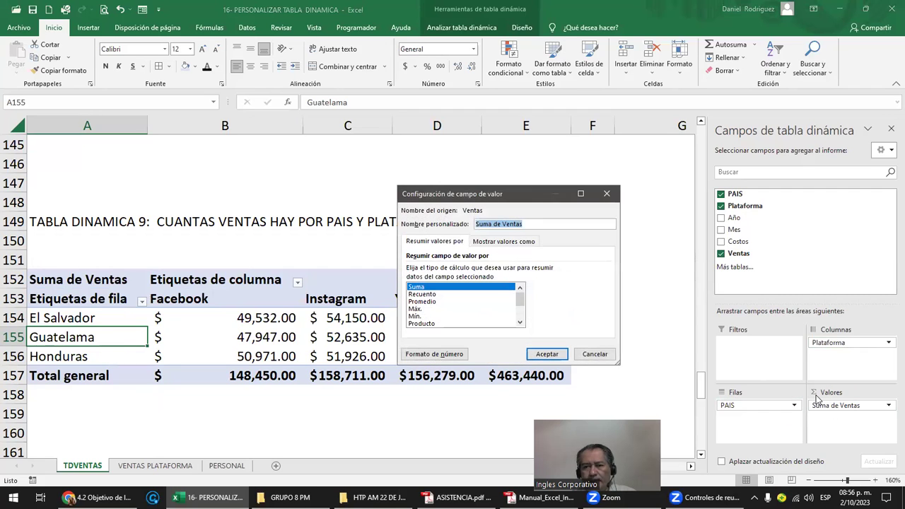
click(431, 295)
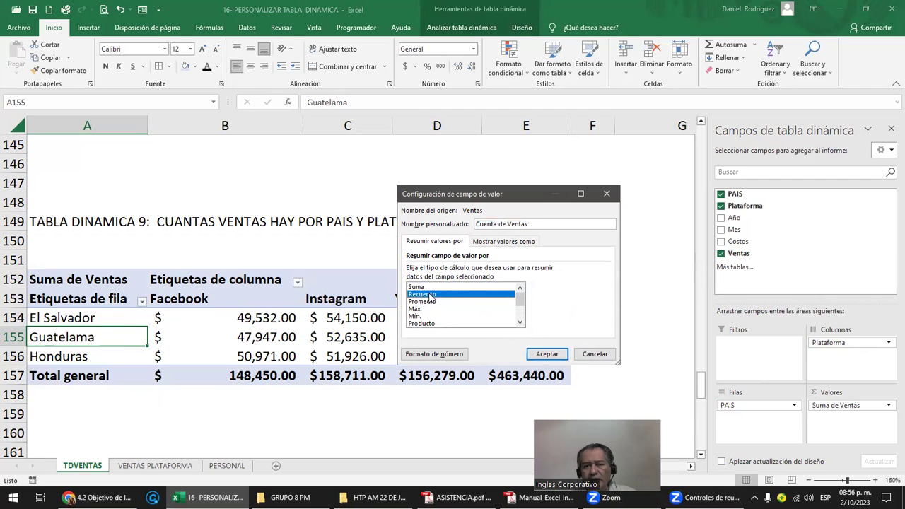
click(544, 354)
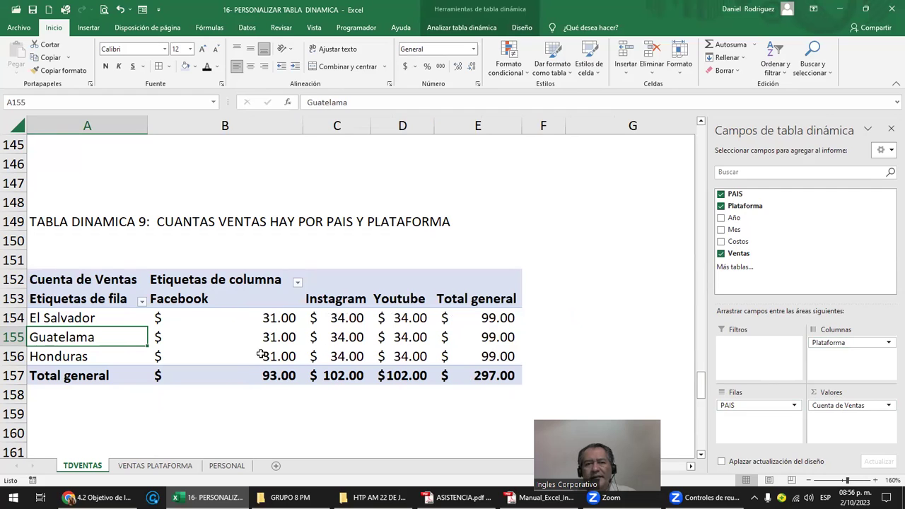
mouse_move(214, 318)
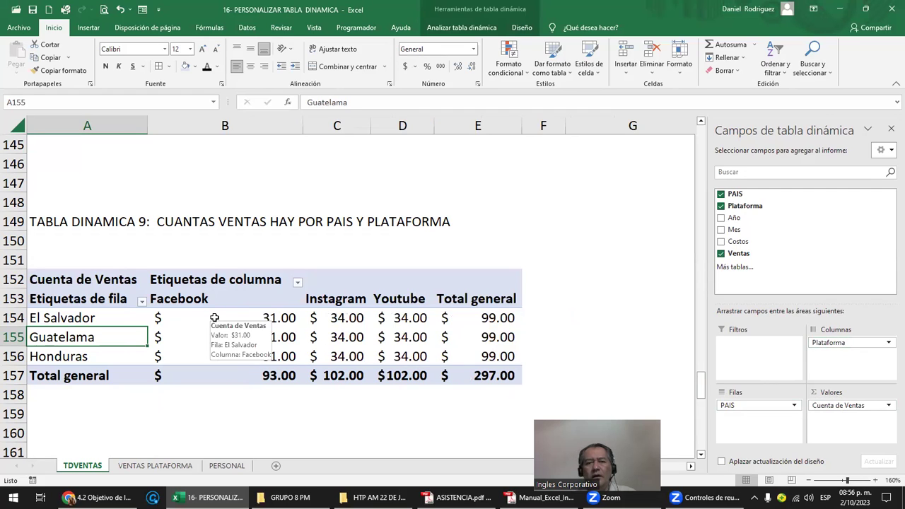
drag(214, 317, 469, 373)
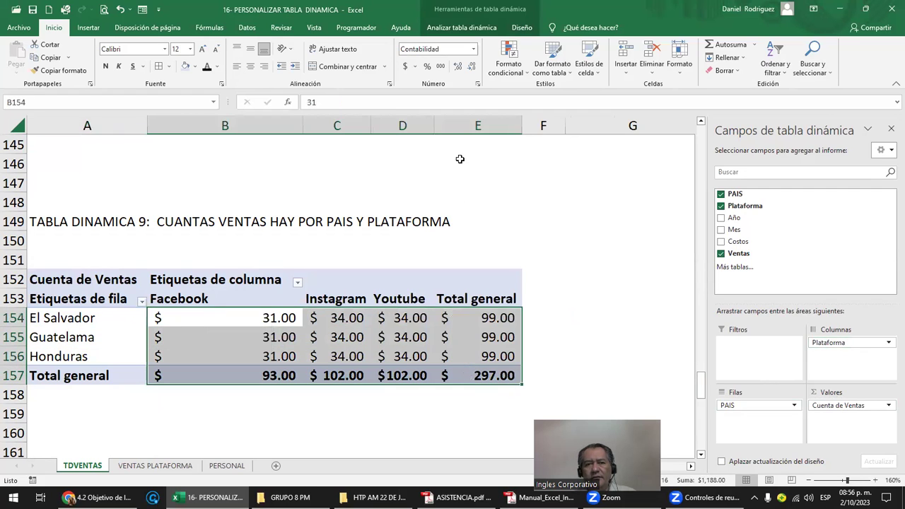
click(473, 48)
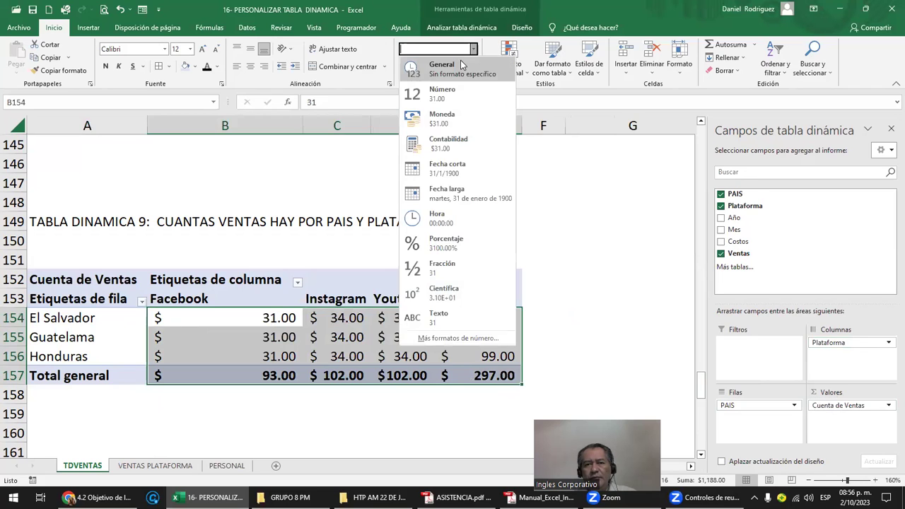
click(459, 67)
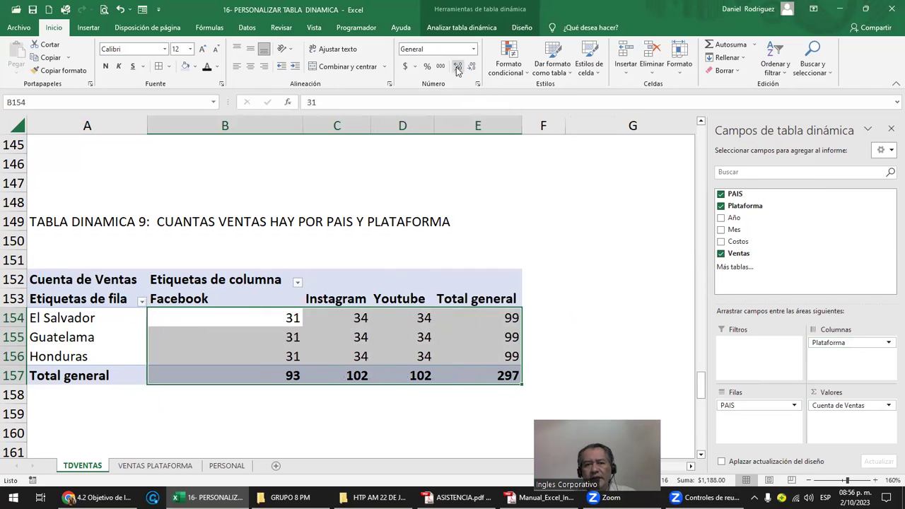
click(250, 66)
click(266, 413)
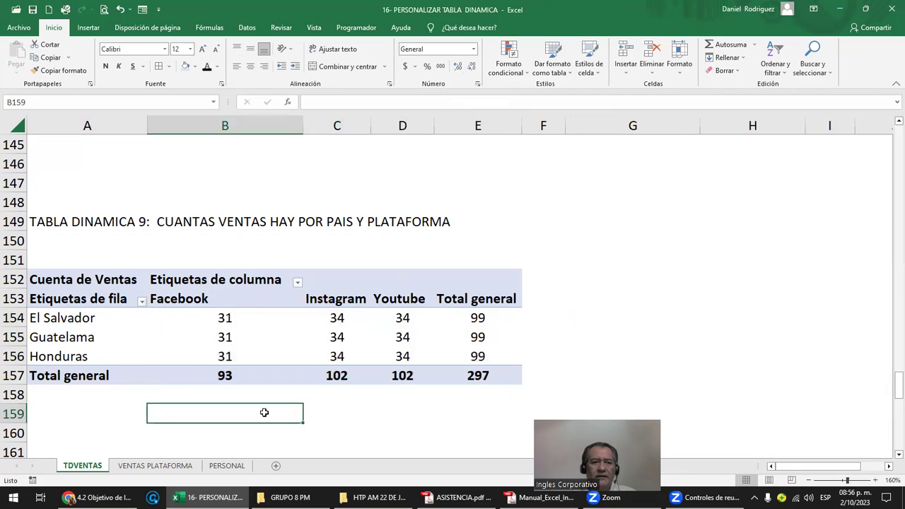
drag(202, 302, 189, 369)
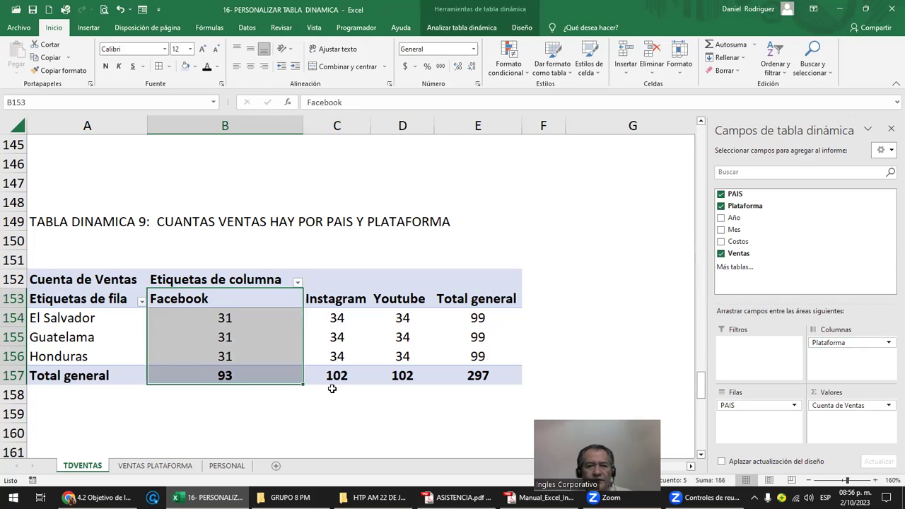
click(223, 426)
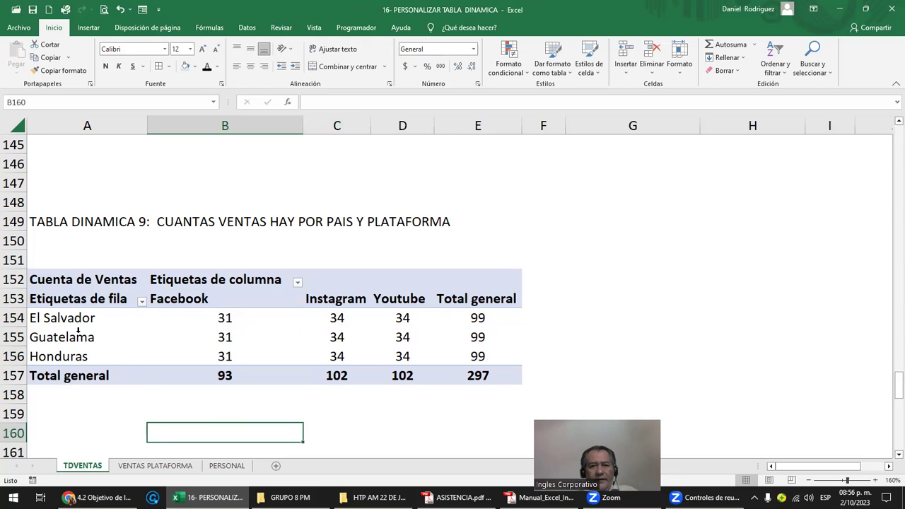
mouse_move(484, 376)
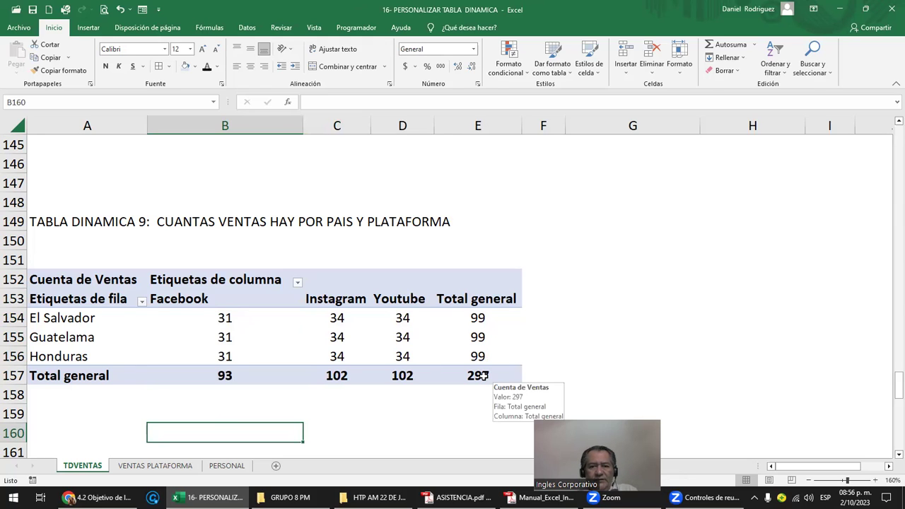
click(479, 376)
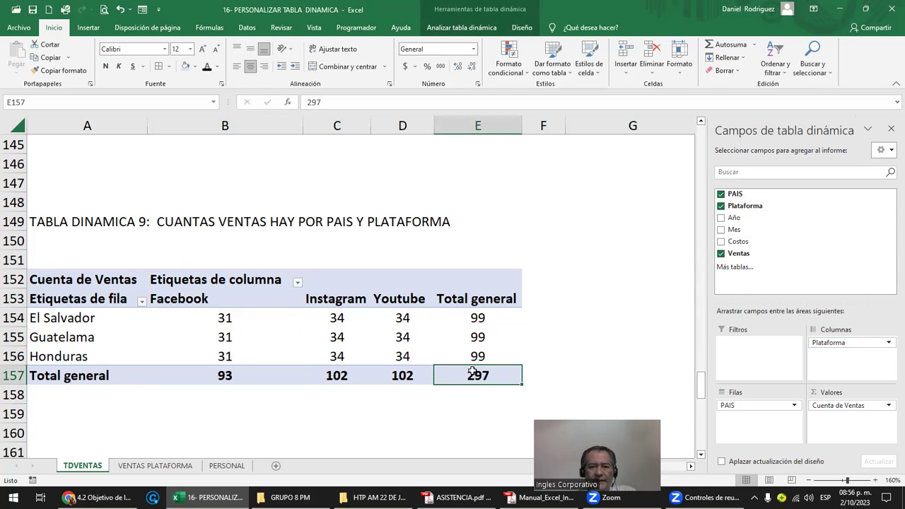
double_click(471, 376)
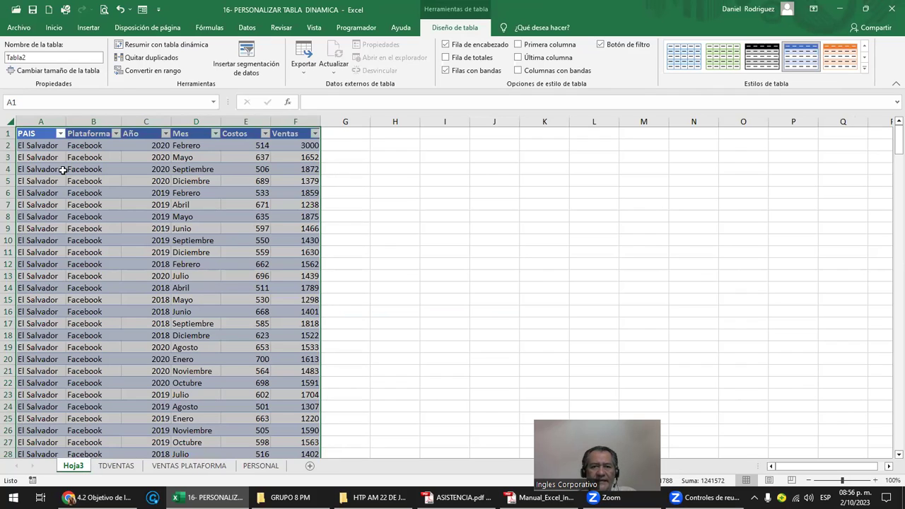
click(115, 466)
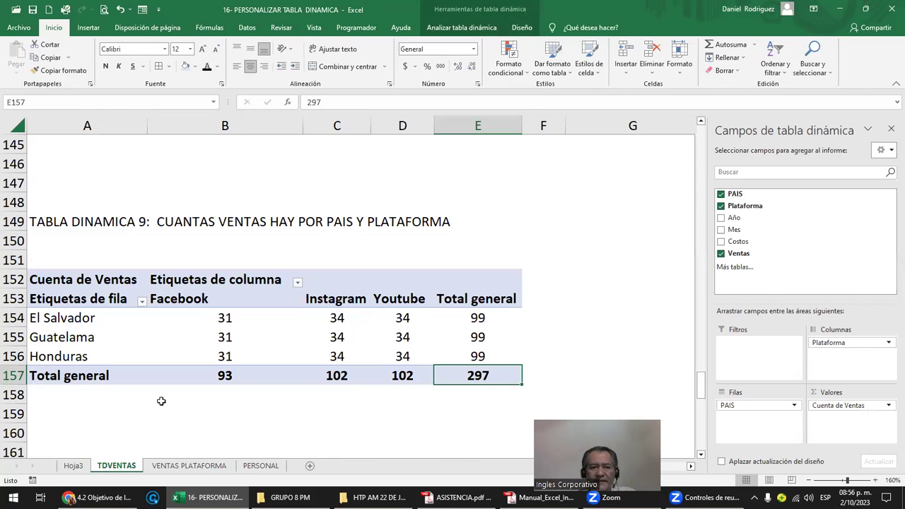
click(75, 466)
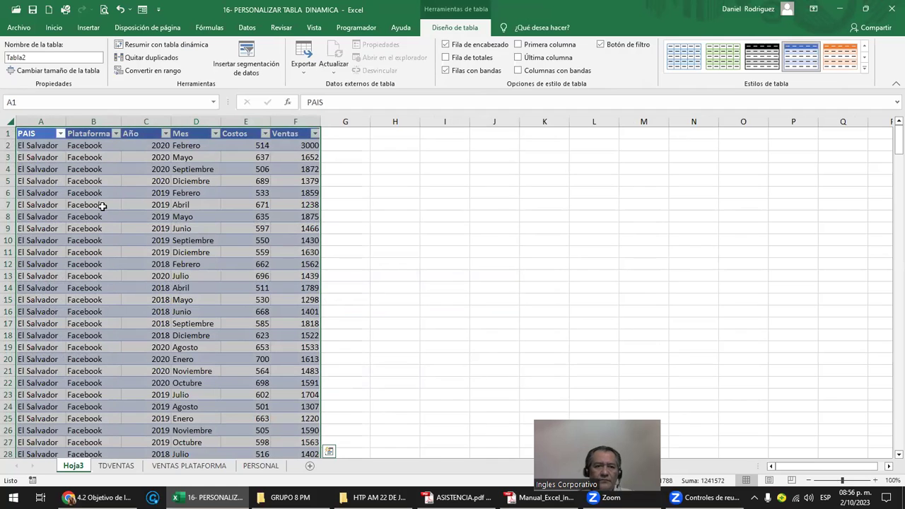
ctrl+scroll(102, 205, up, 3)
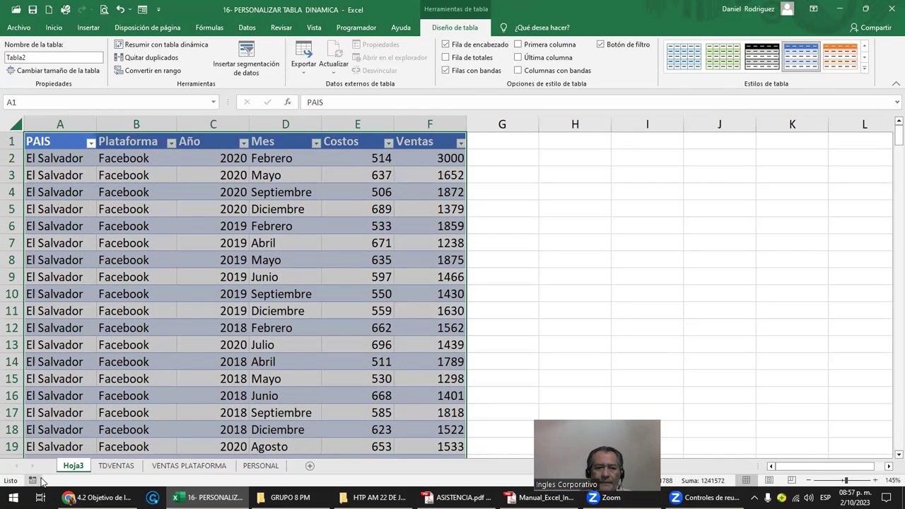
right_click(73, 469)
click(111, 346)
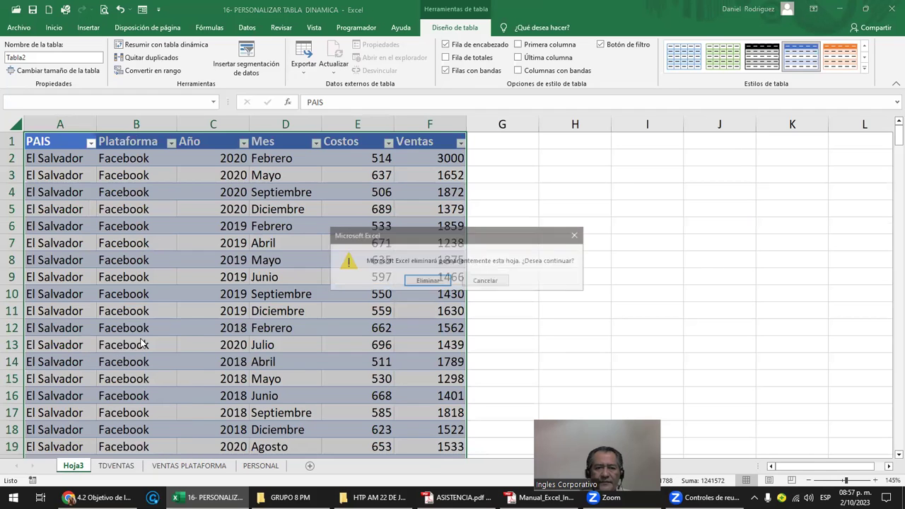
click(416, 280)
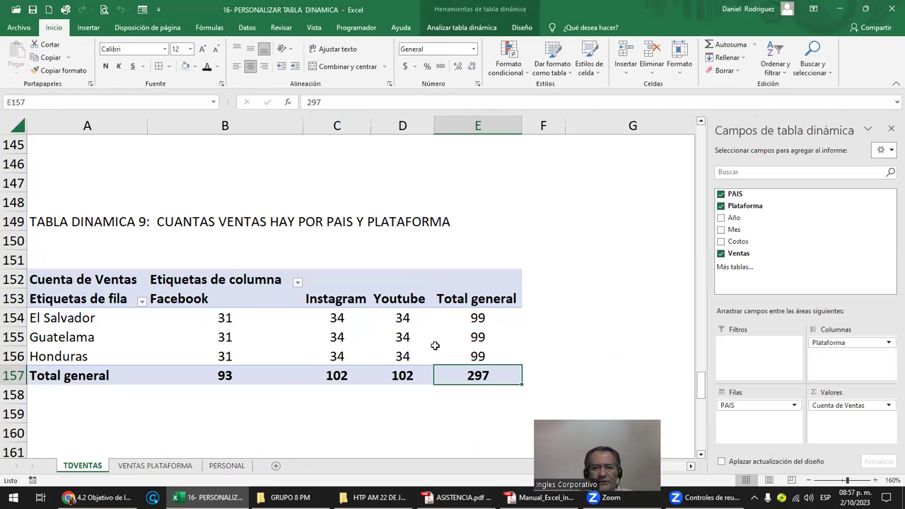
click(211, 318)
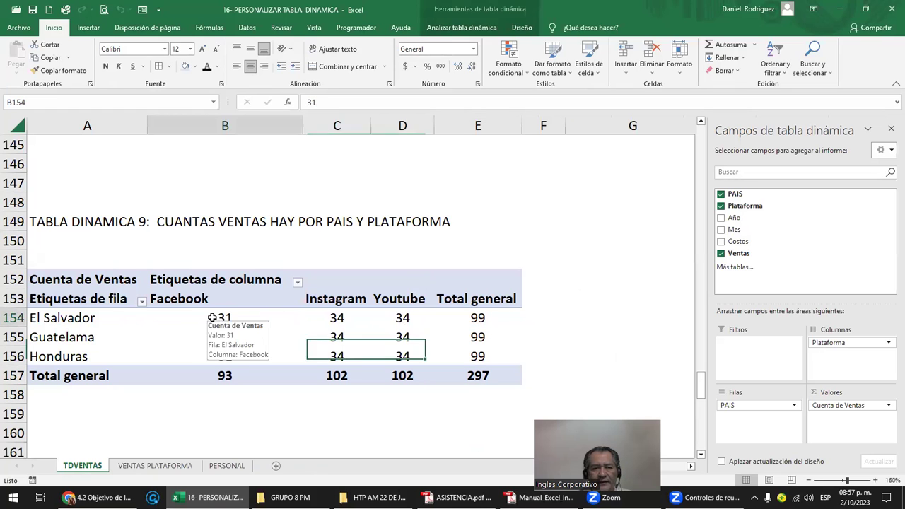
double_click(221, 318)
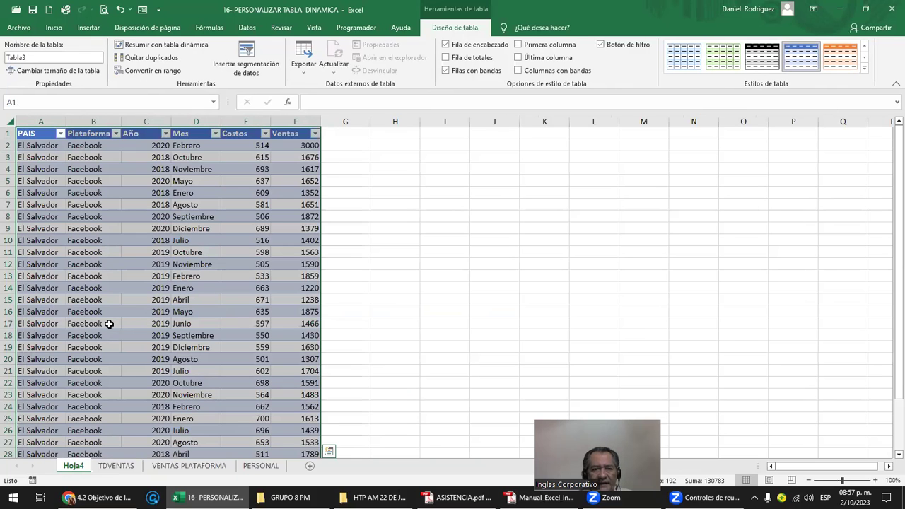
scroll(109, 323, down, 2)
scroll(110, 323, down, 3)
scroll(109, 323, up, 2)
scroll(110, 323, up, 3)
ctrl+scroll(127, 319, up, 1)
ctrl+scroll(184, 283, up, 2)
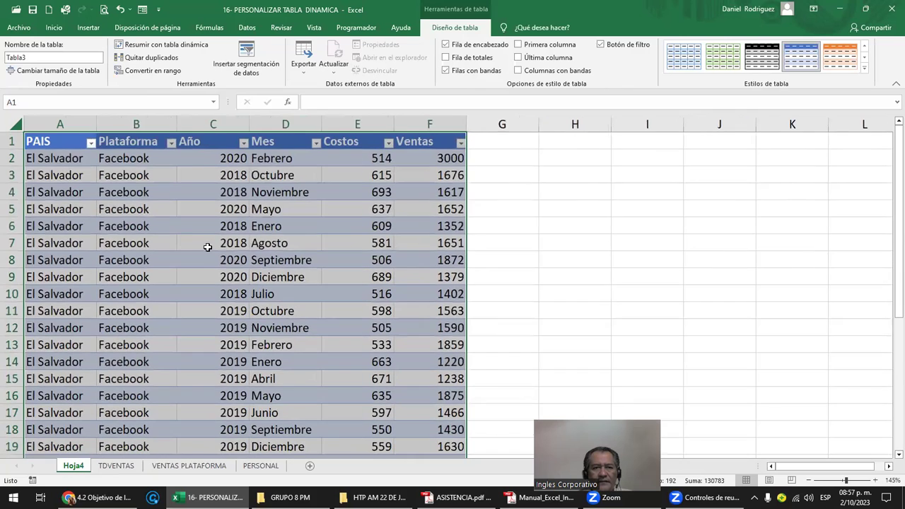
right_click(73, 469)
click(113, 348)
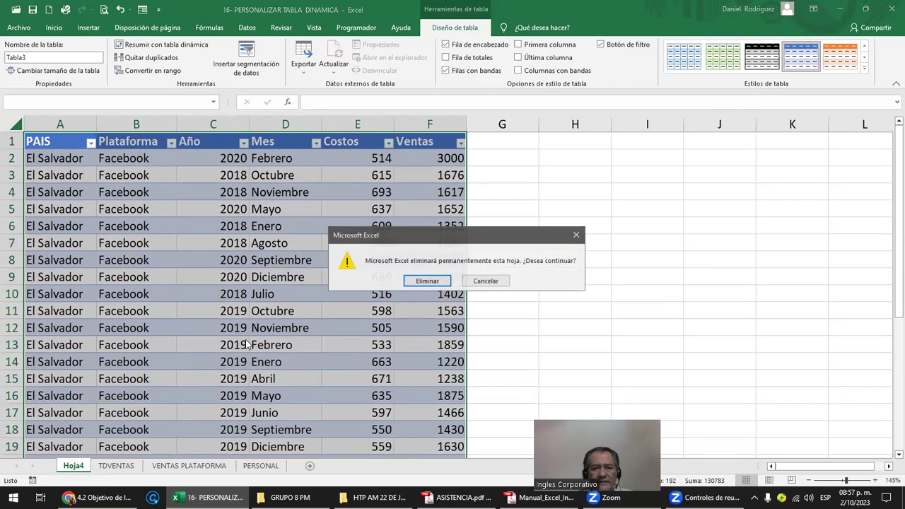
click(431, 281)
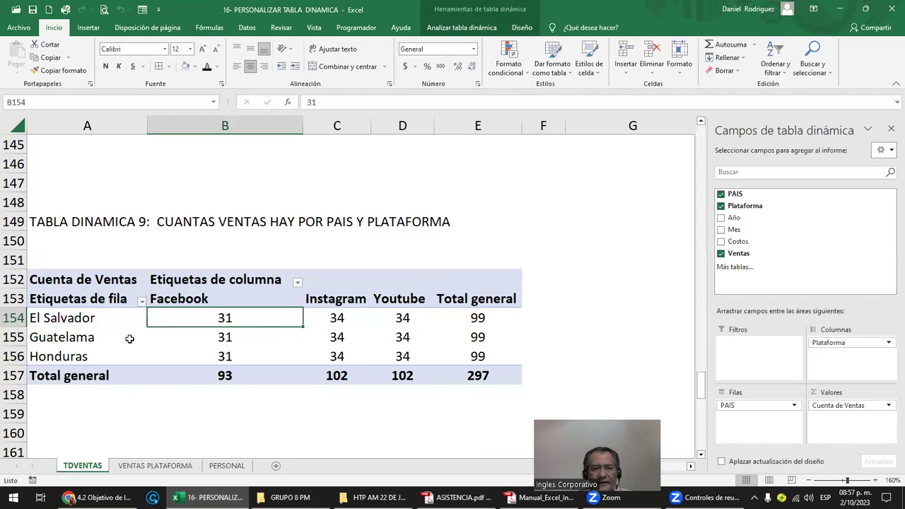
click(228, 337)
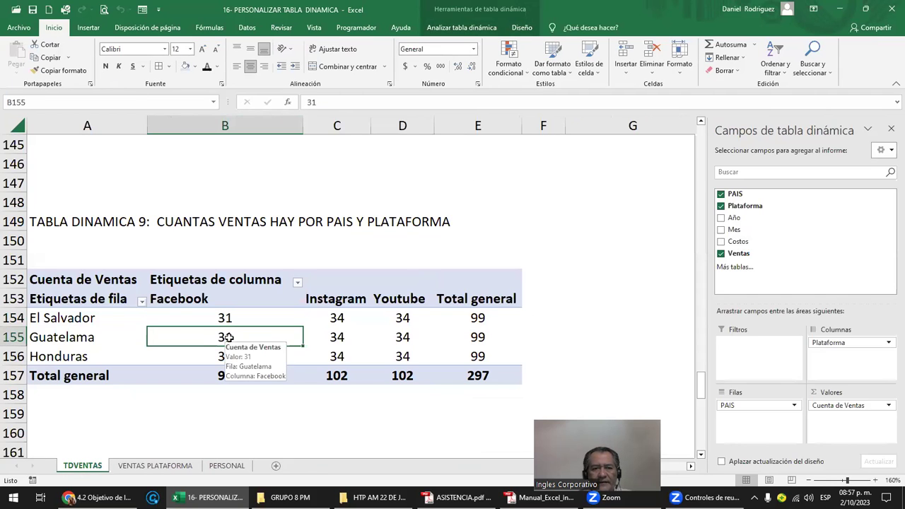
click(170, 466)
scroll(130, 219, up, 1)
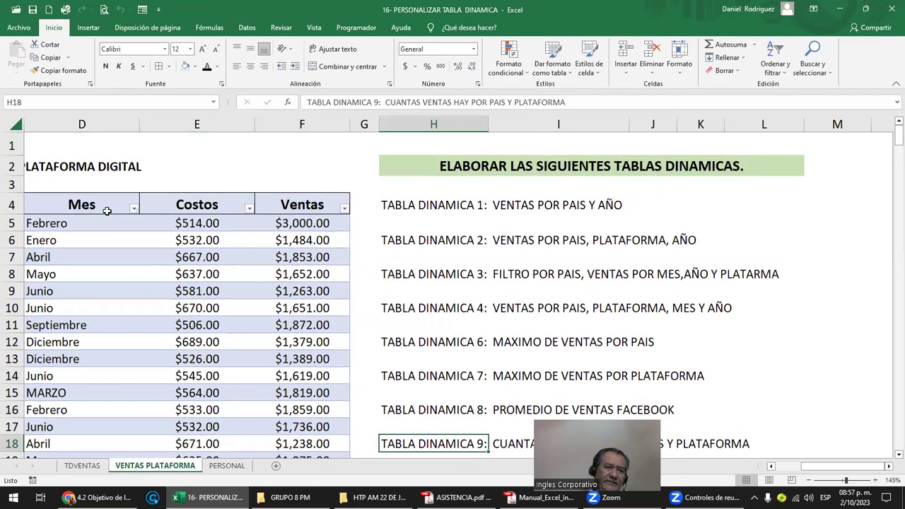
click(102, 204)
key(Left)
key(Left)
key(Left)
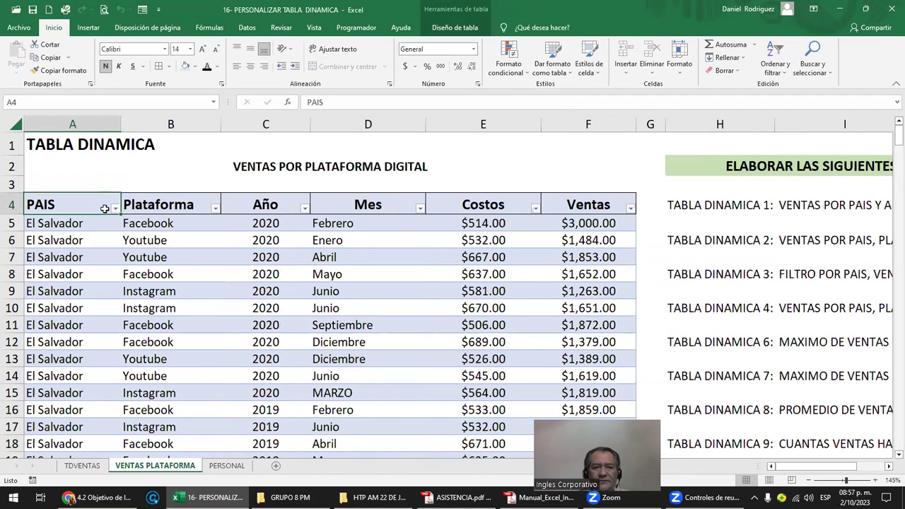
click(83, 465)
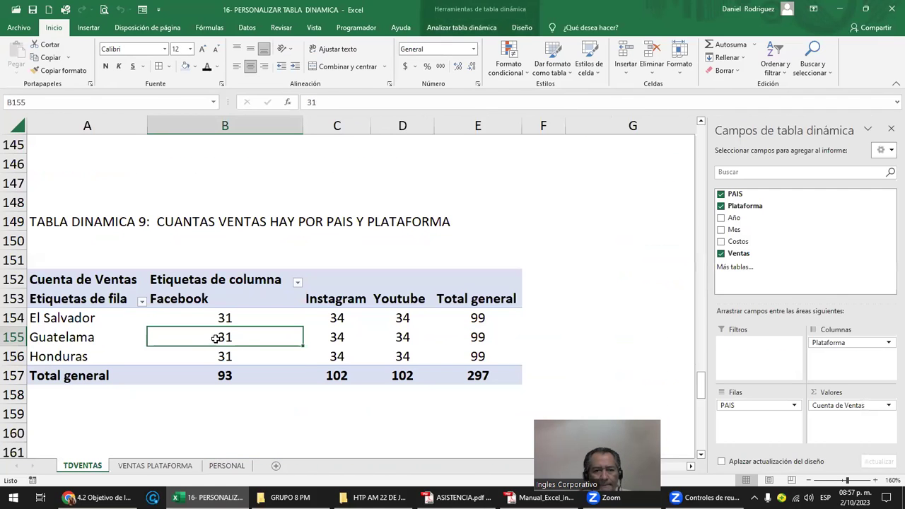
click(337, 338)
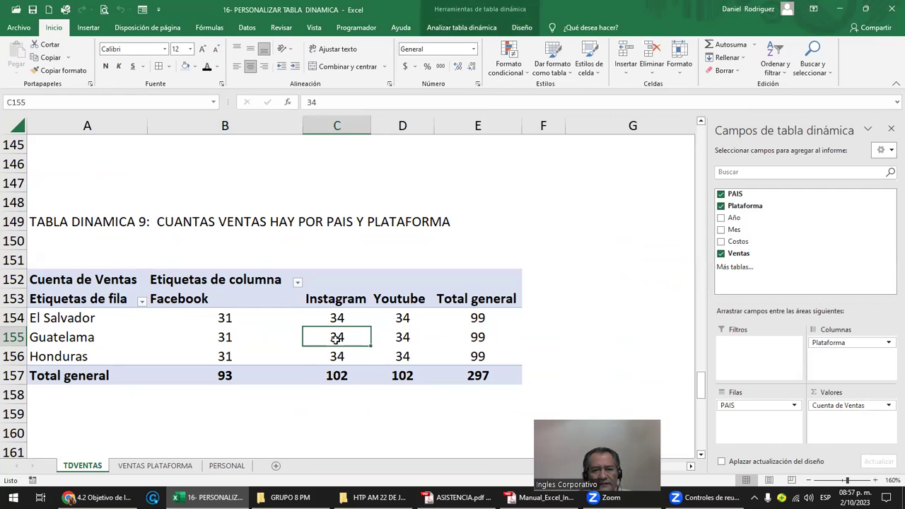
Drill into the Guatemala Instagram count to list its detail rows on Hoja5
double_click(338, 337)
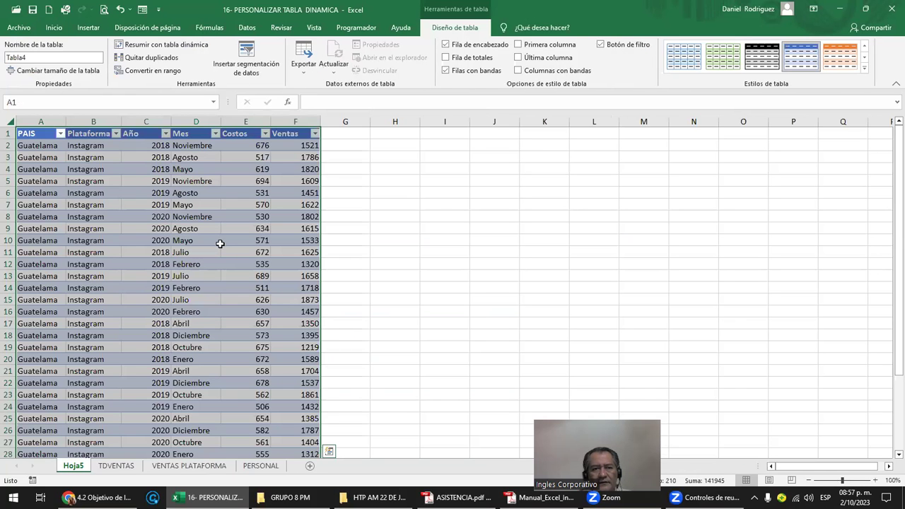
click(409, 253)
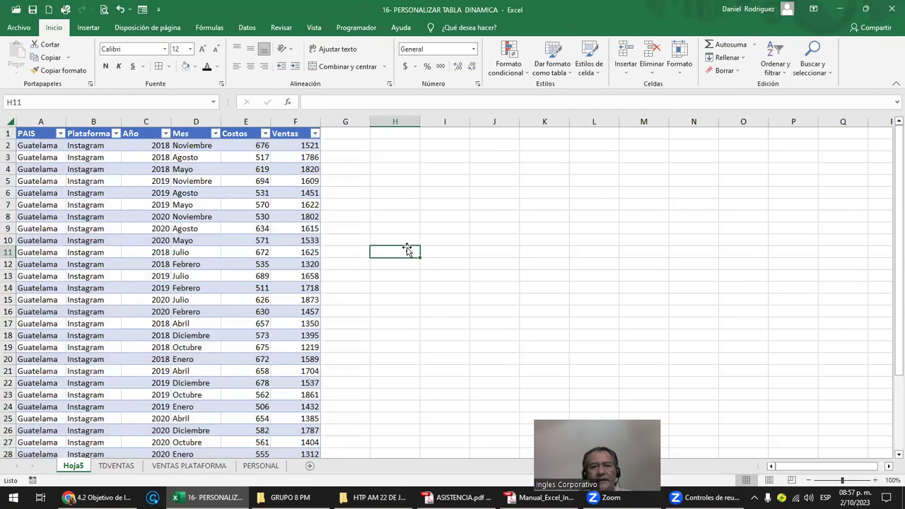
click(404, 144)
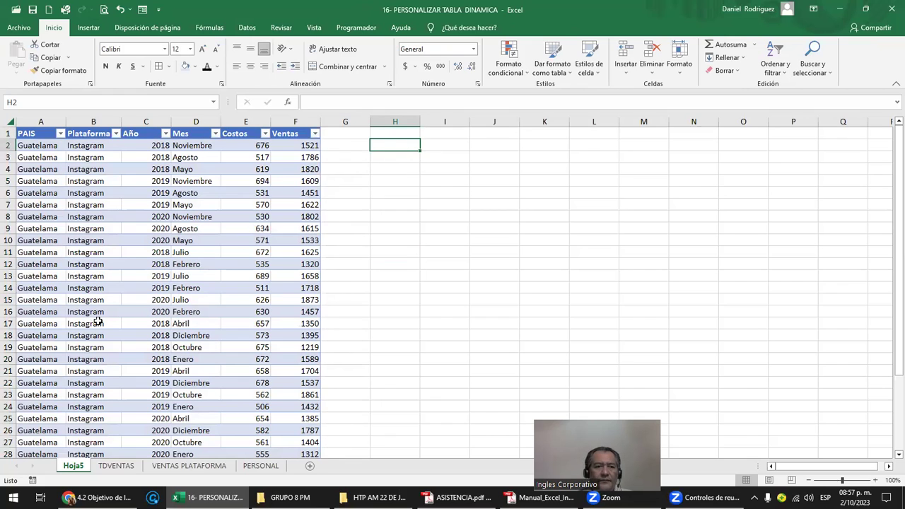
drag(39, 146, 90, 146)
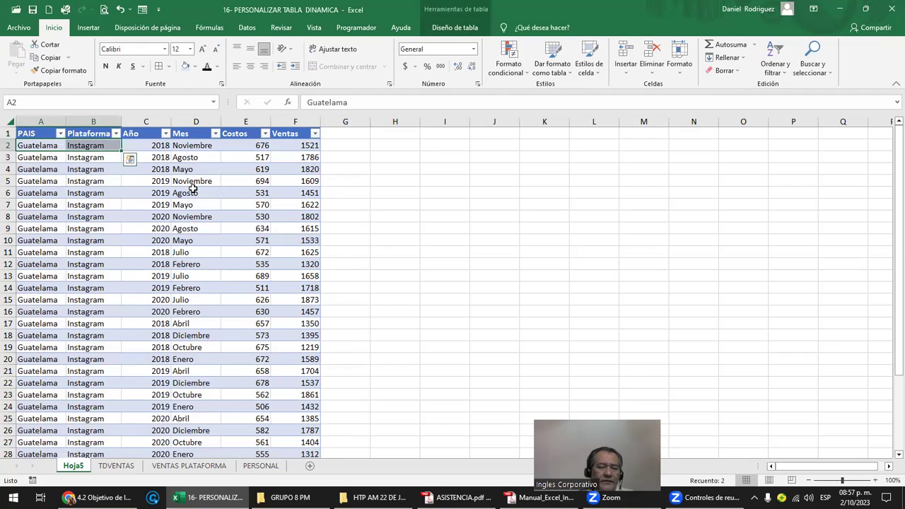
scroll(158, 256, down, 2)
scroll(159, 256, down, 5)
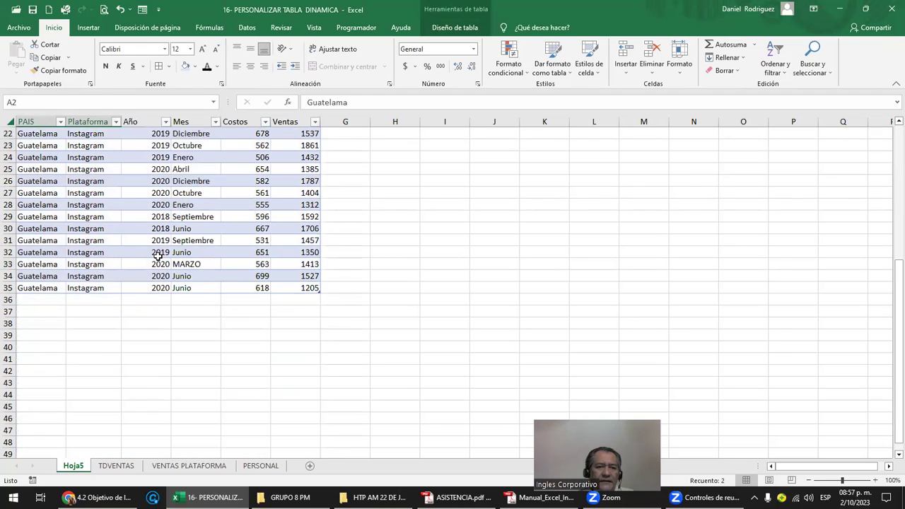
scroll(158, 256, up, 2)
click(40, 357)
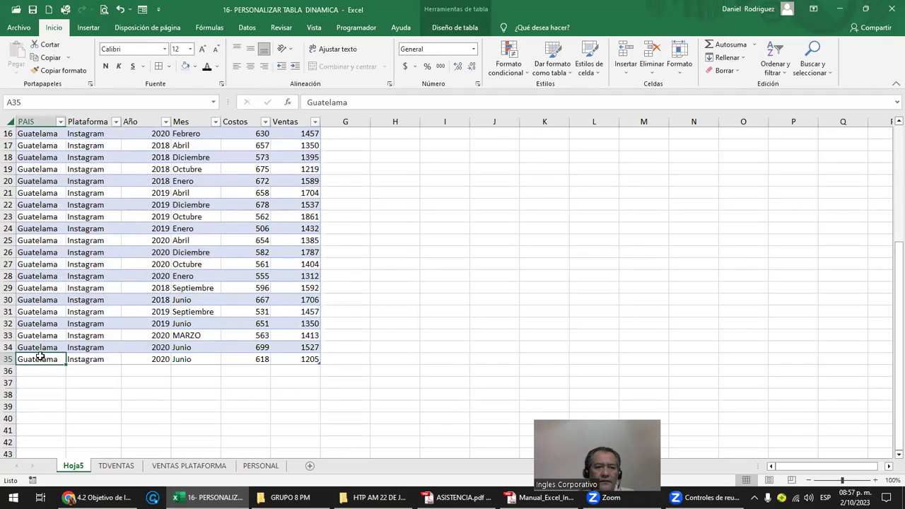
scroll(40, 357, up, 5)
Check the PAIS and Plataforma filter options in the detail table without changing them
click(40, 132)
ctrl+scroll(64, 209, up, 5)
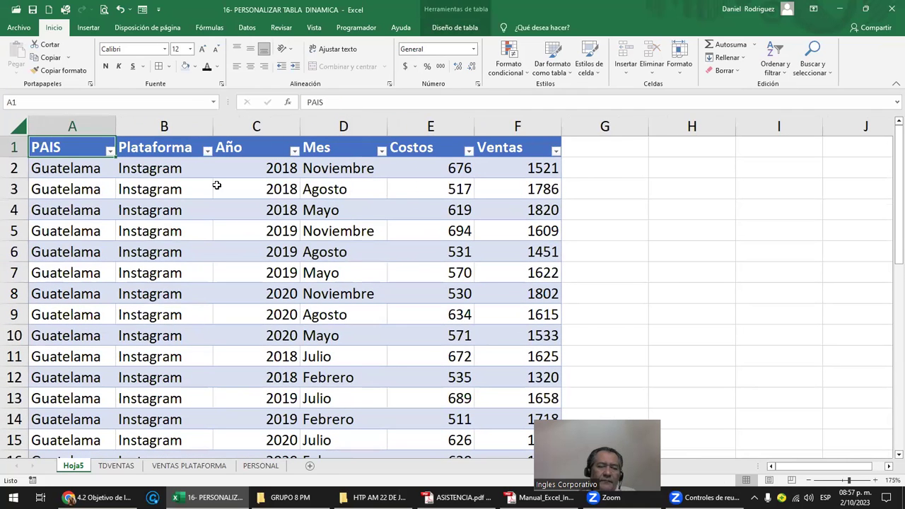
click(110, 152)
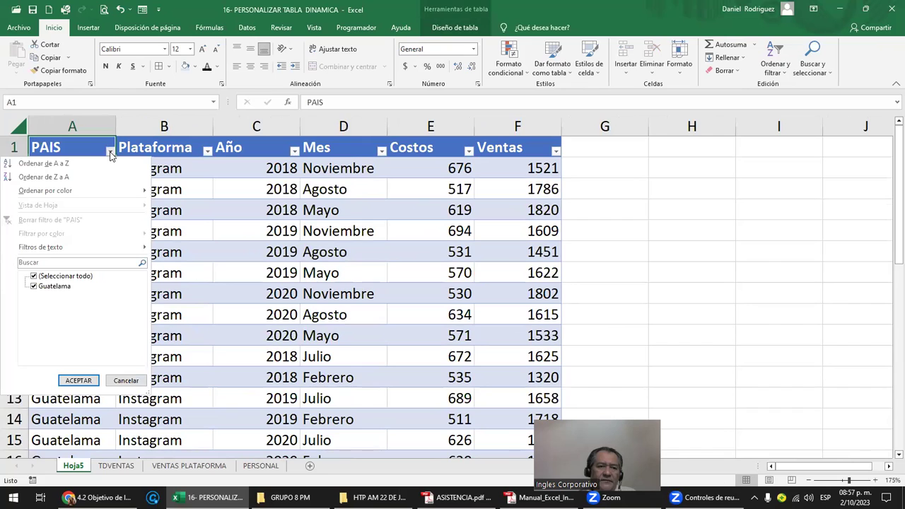
click(207, 150)
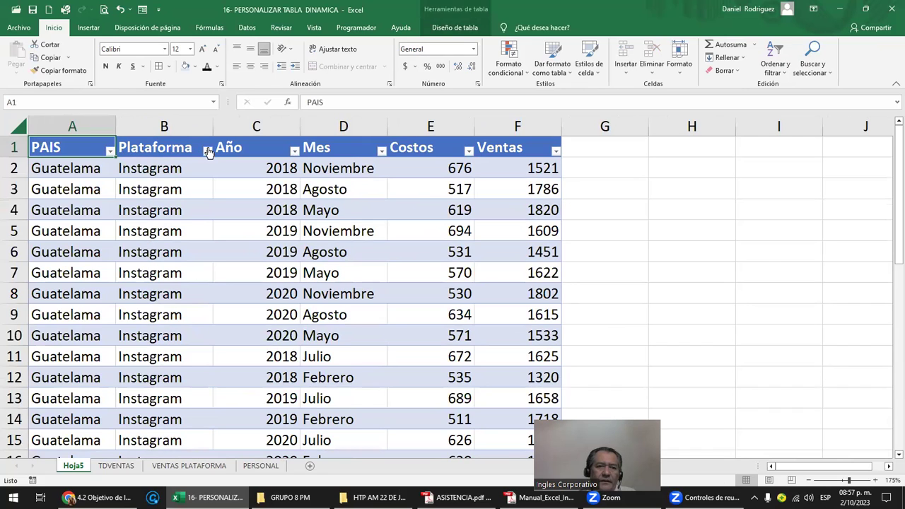
click(208, 151)
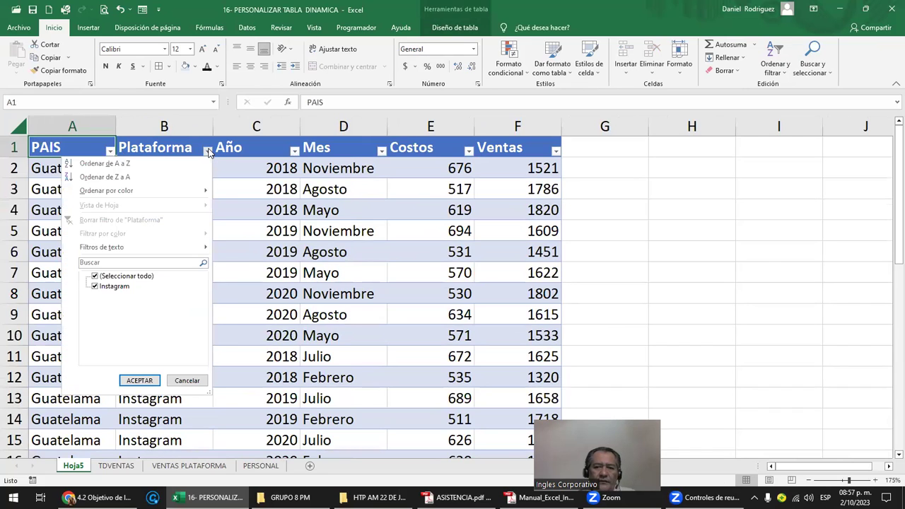
click(207, 152)
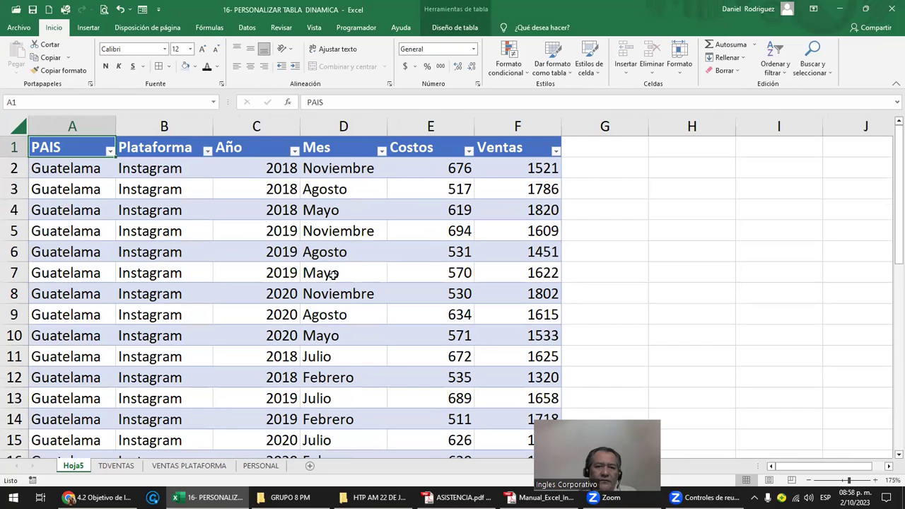
Delete the Hoja5 sheet permanently
right_click(79, 468)
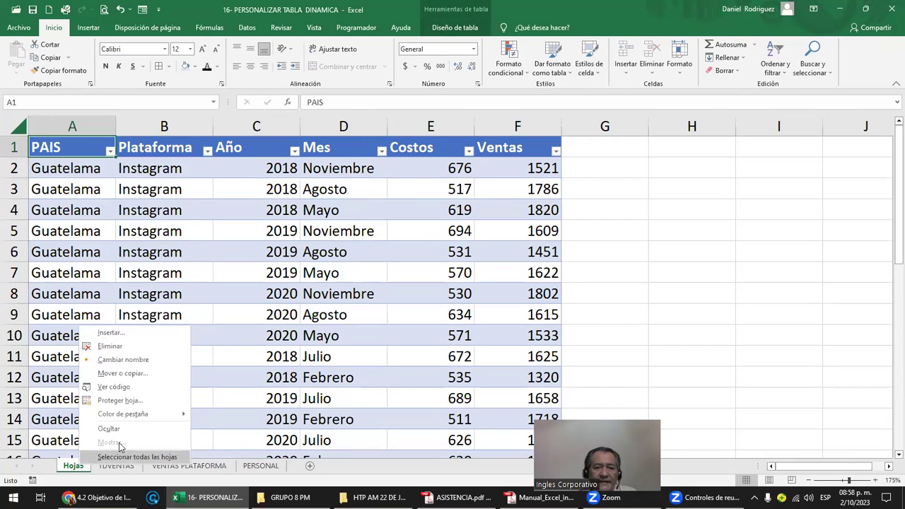
click(118, 348)
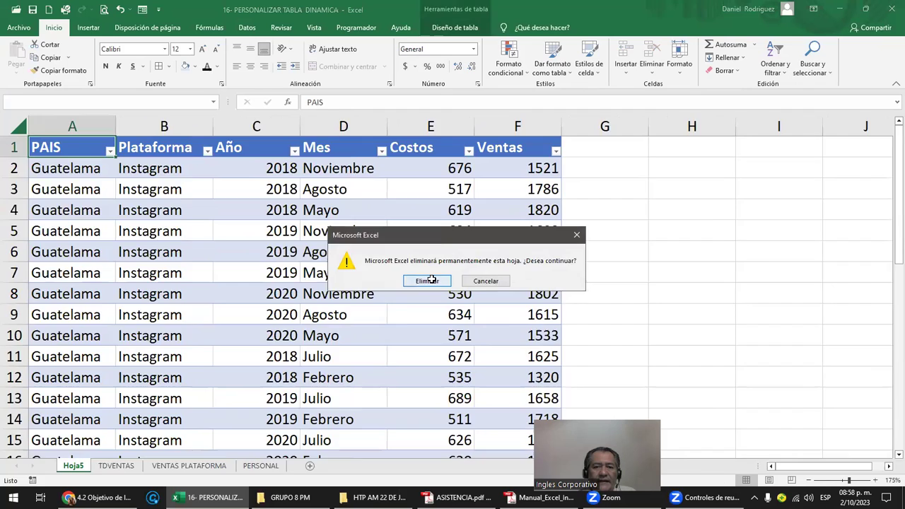
click(426, 280)
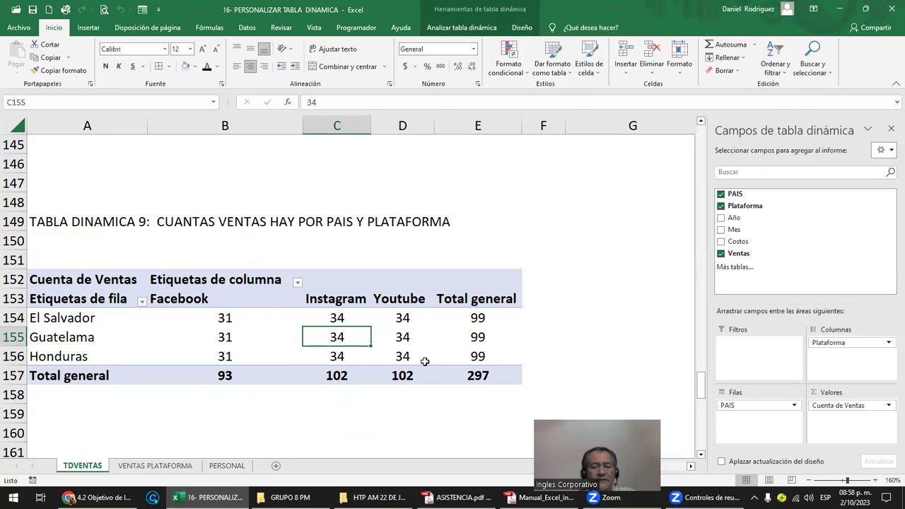
Leave the TDVENTAS pivot and go to the VENTAS PLATAFORMA sheet
click(156, 409)
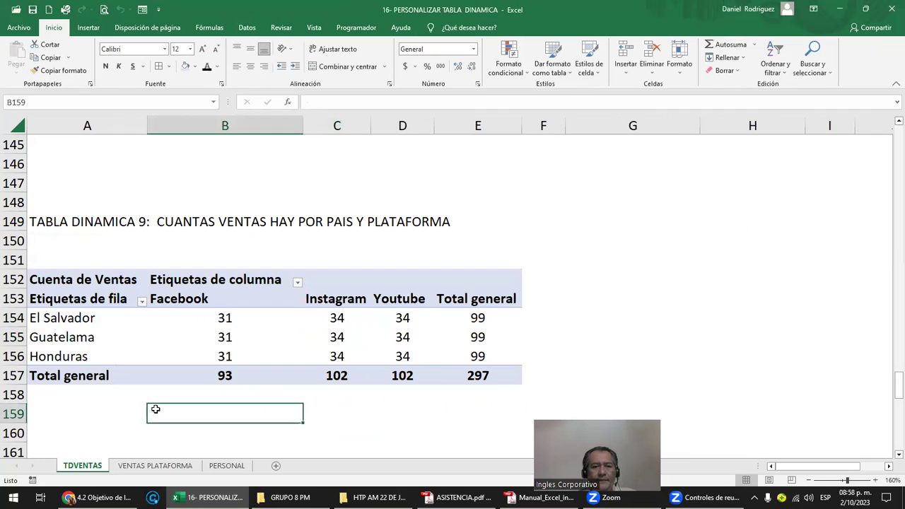
click(65, 222)
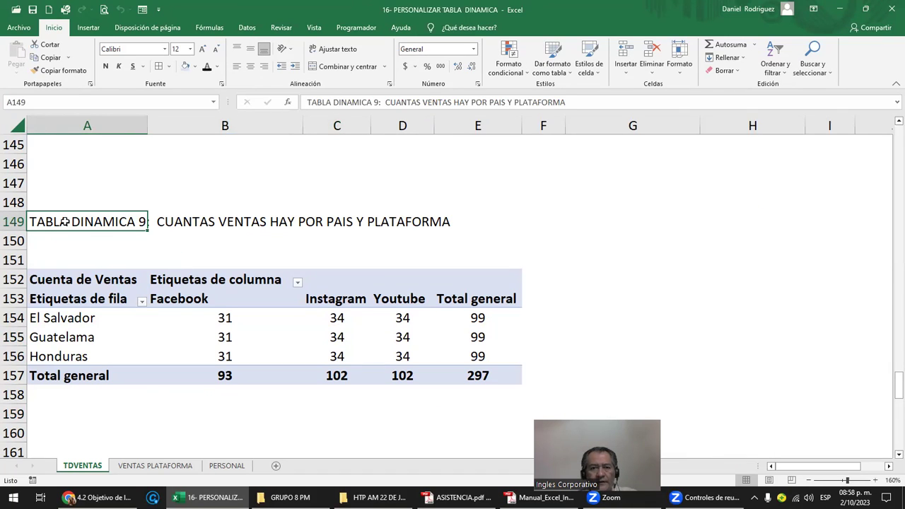
scroll(60, 233, up, 1)
click(151, 468)
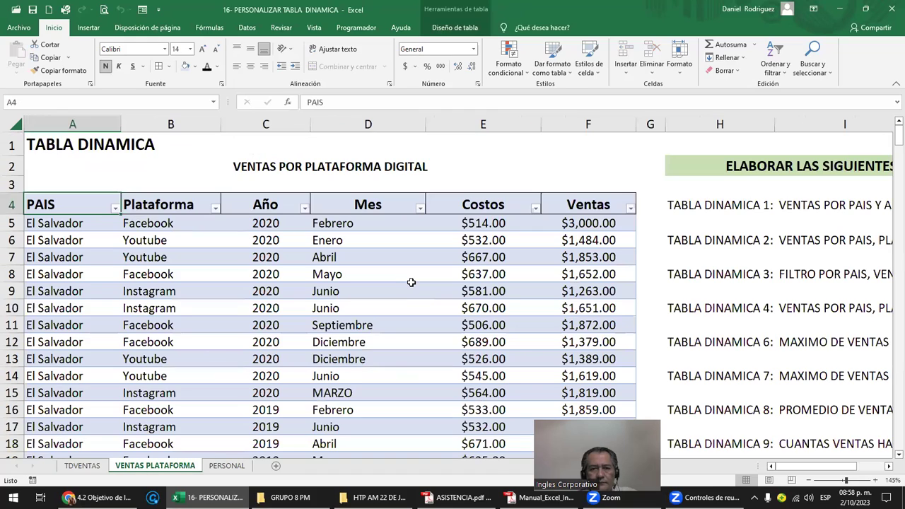
click(502, 172)
scroll(505, 177, down, 1)
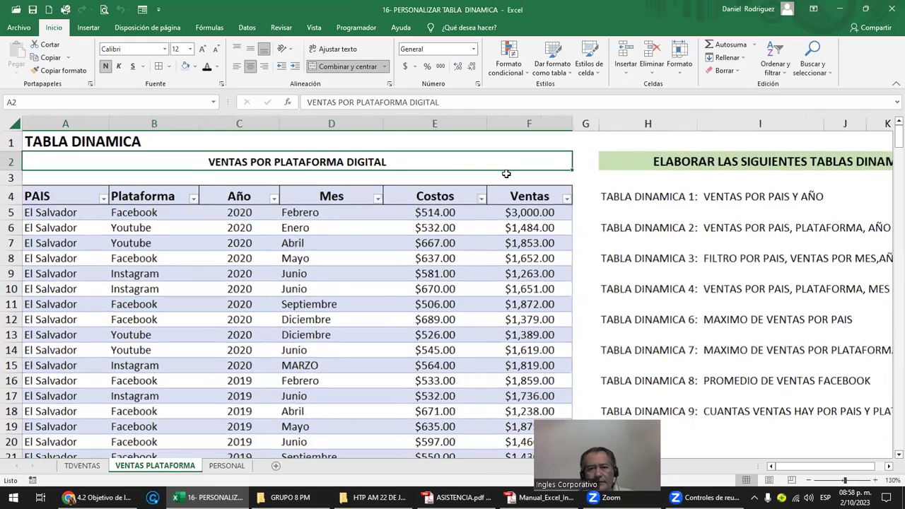
scroll(504, 177, down, 1)
Apply a light fill colour to columns A–F and to the header row A4:F4
drag(55, 123, 487, 125)
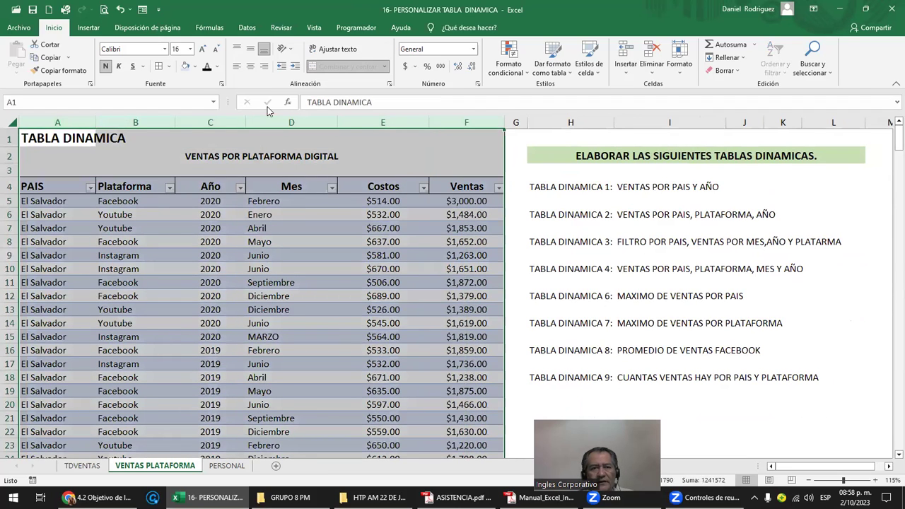
click(196, 68)
click(190, 96)
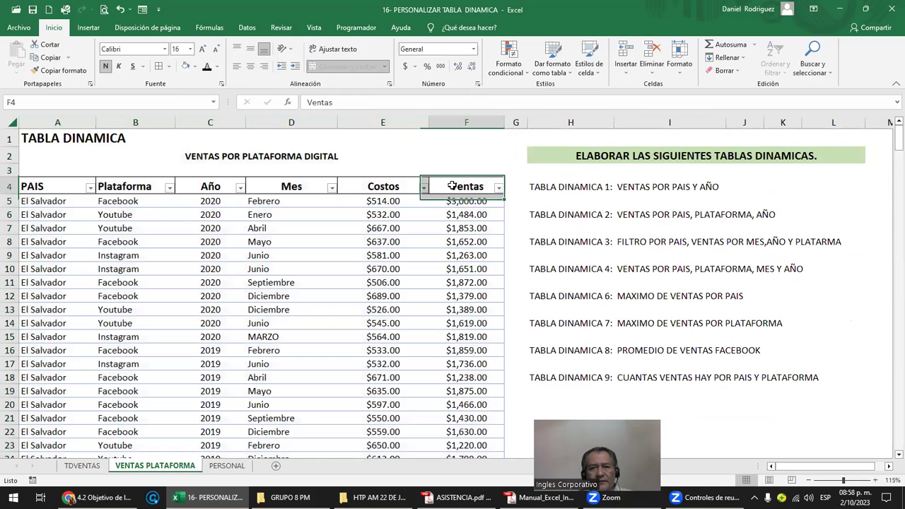
click(445, 186)
drag(467, 189, 55, 187)
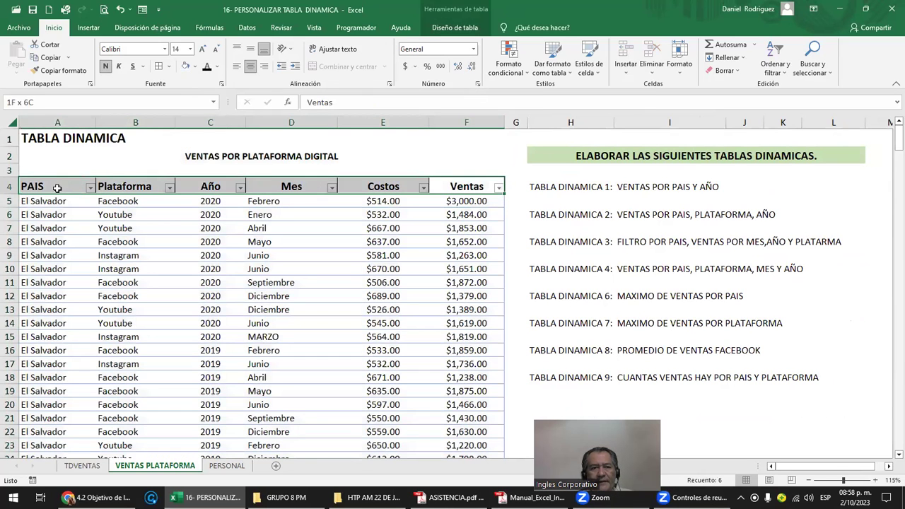
click(195, 66)
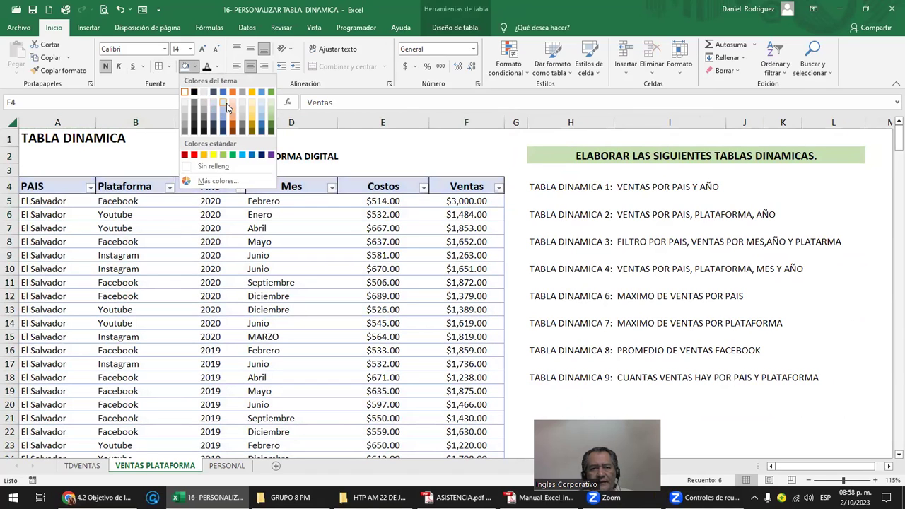
click(223, 104)
Review the sheet's pivot task list through TABLA DINAMICA 9, then show the PERSONAL sheet
click(407, 212)
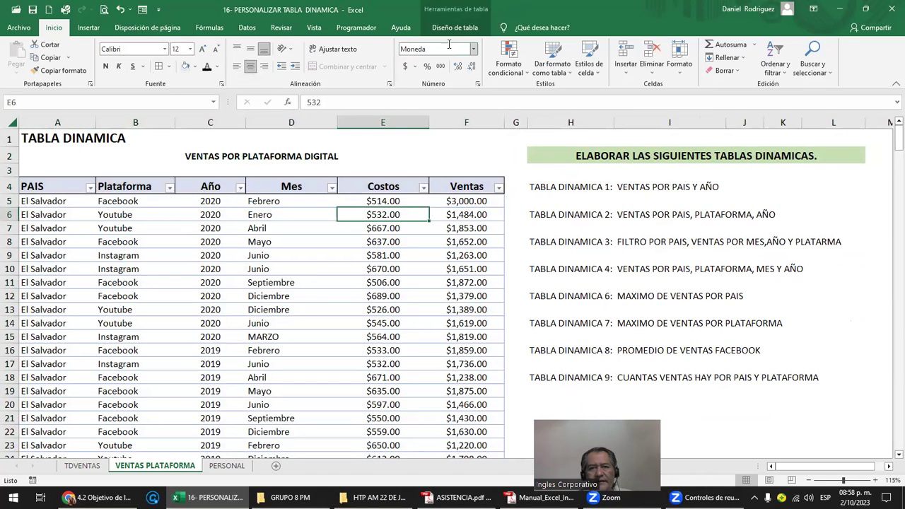
scroll(471, 345, up, 1)
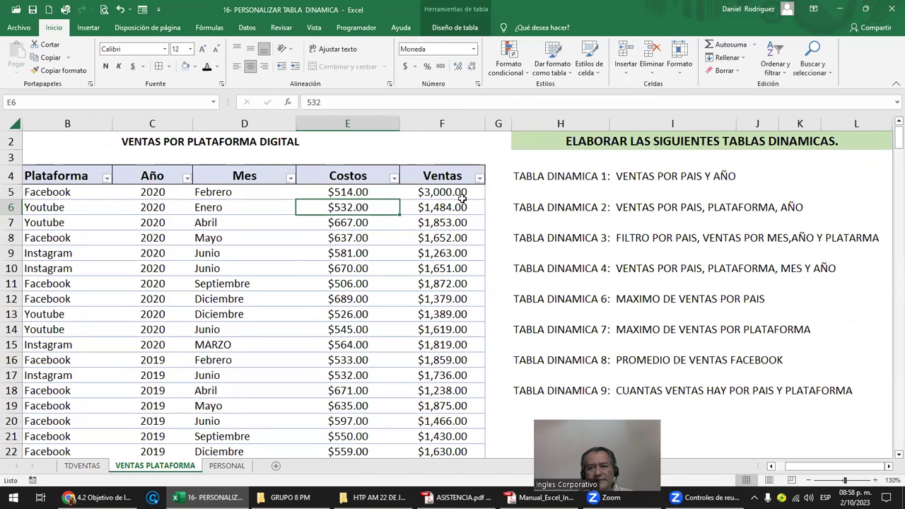
click(457, 152)
scroll(636, 390, down, 1)
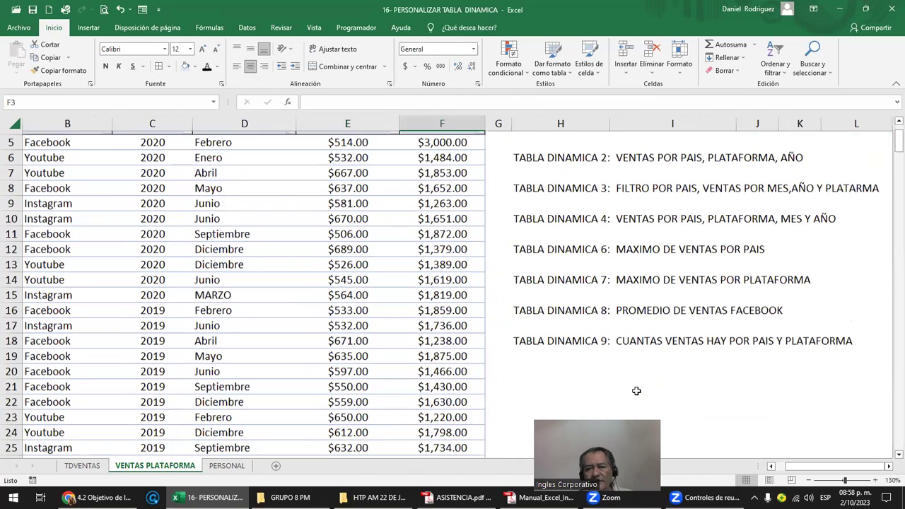
click(592, 359)
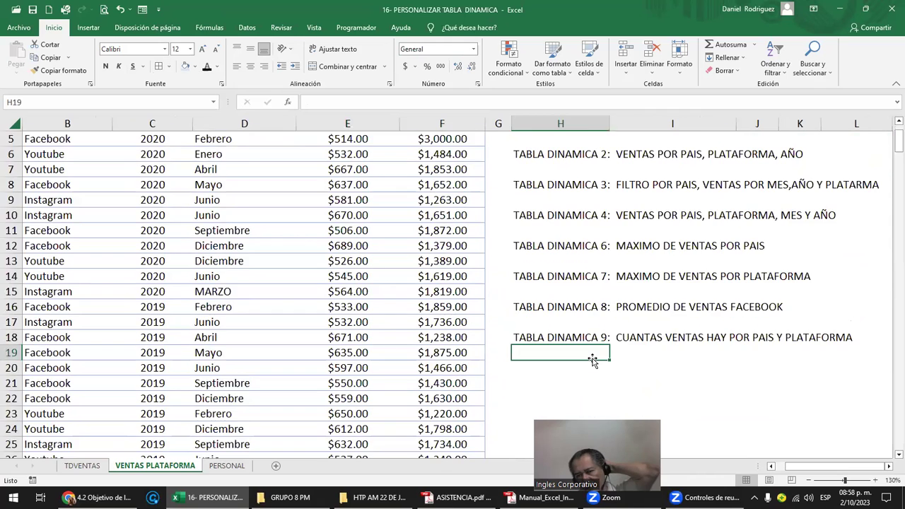
scroll(592, 359, up, 2)
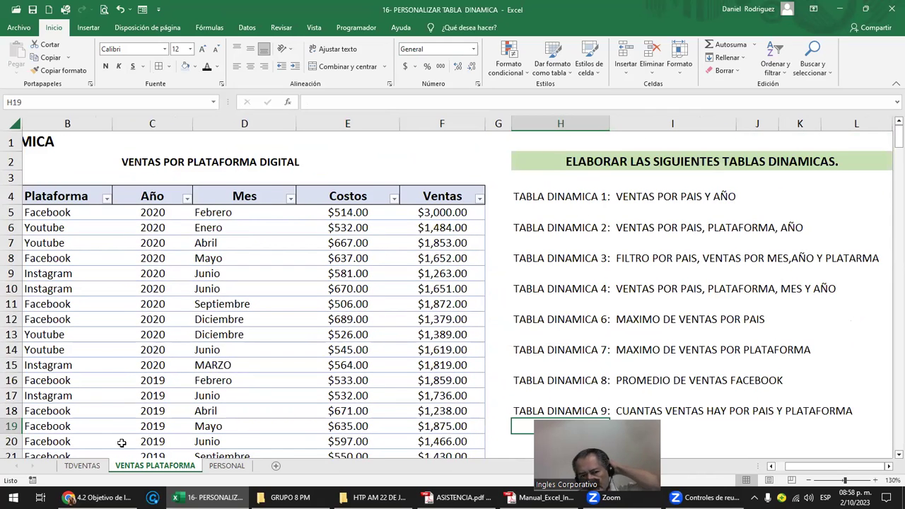
click(226, 465)
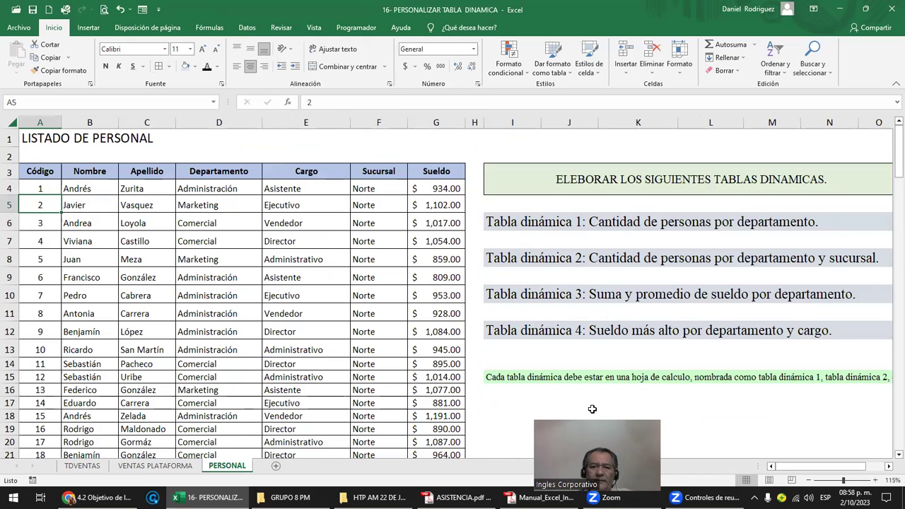
Save the workbook, return to VENTAS PLATAFORMA, and save again
click(490, 401)
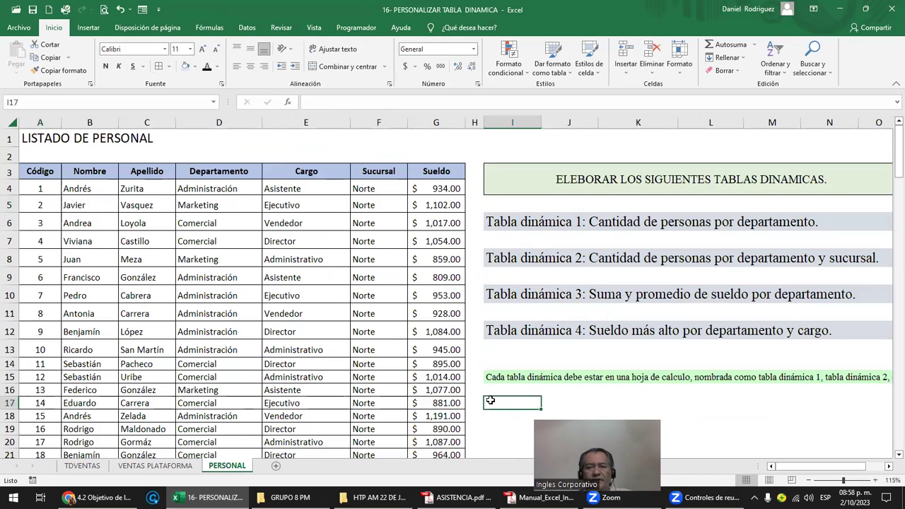
click(33, 11)
click(158, 467)
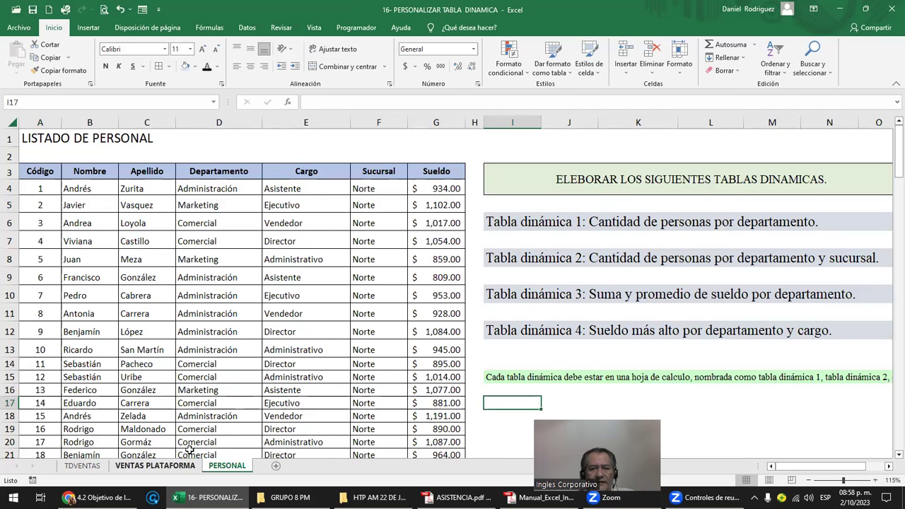
scroll(519, 265, down, 2)
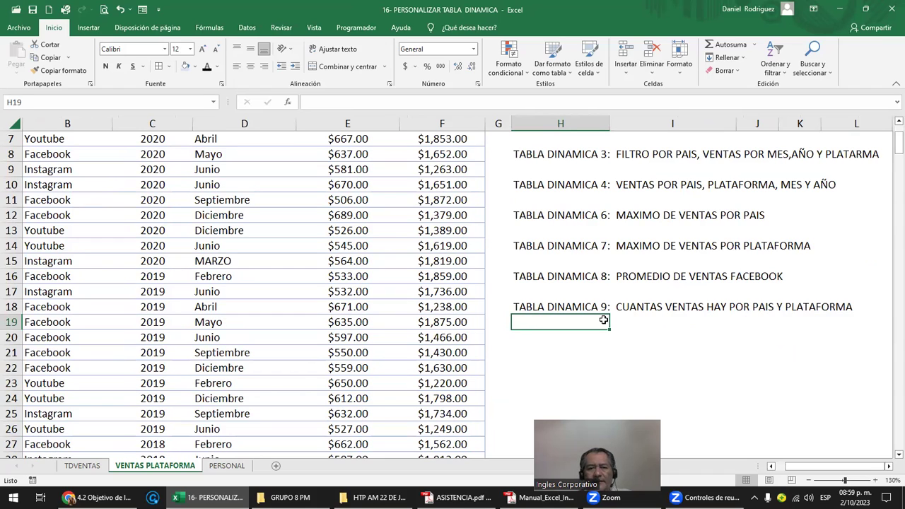
click(32, 10)
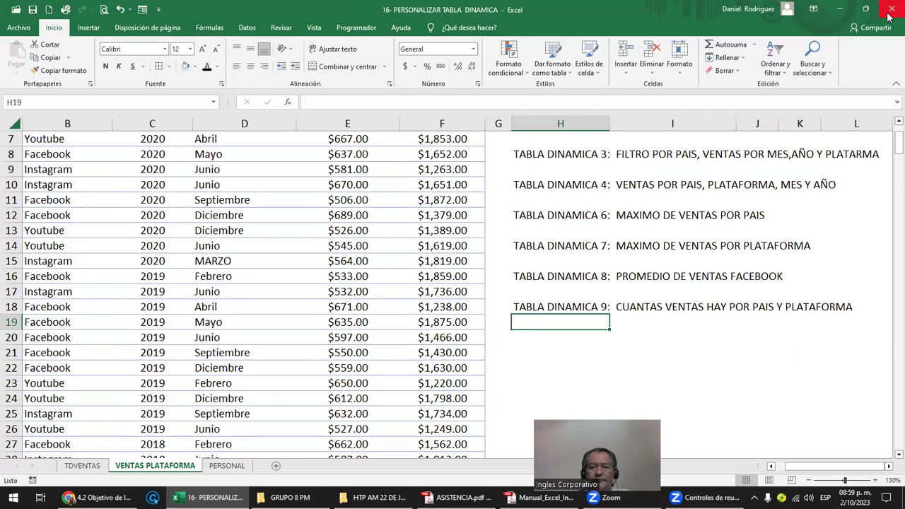